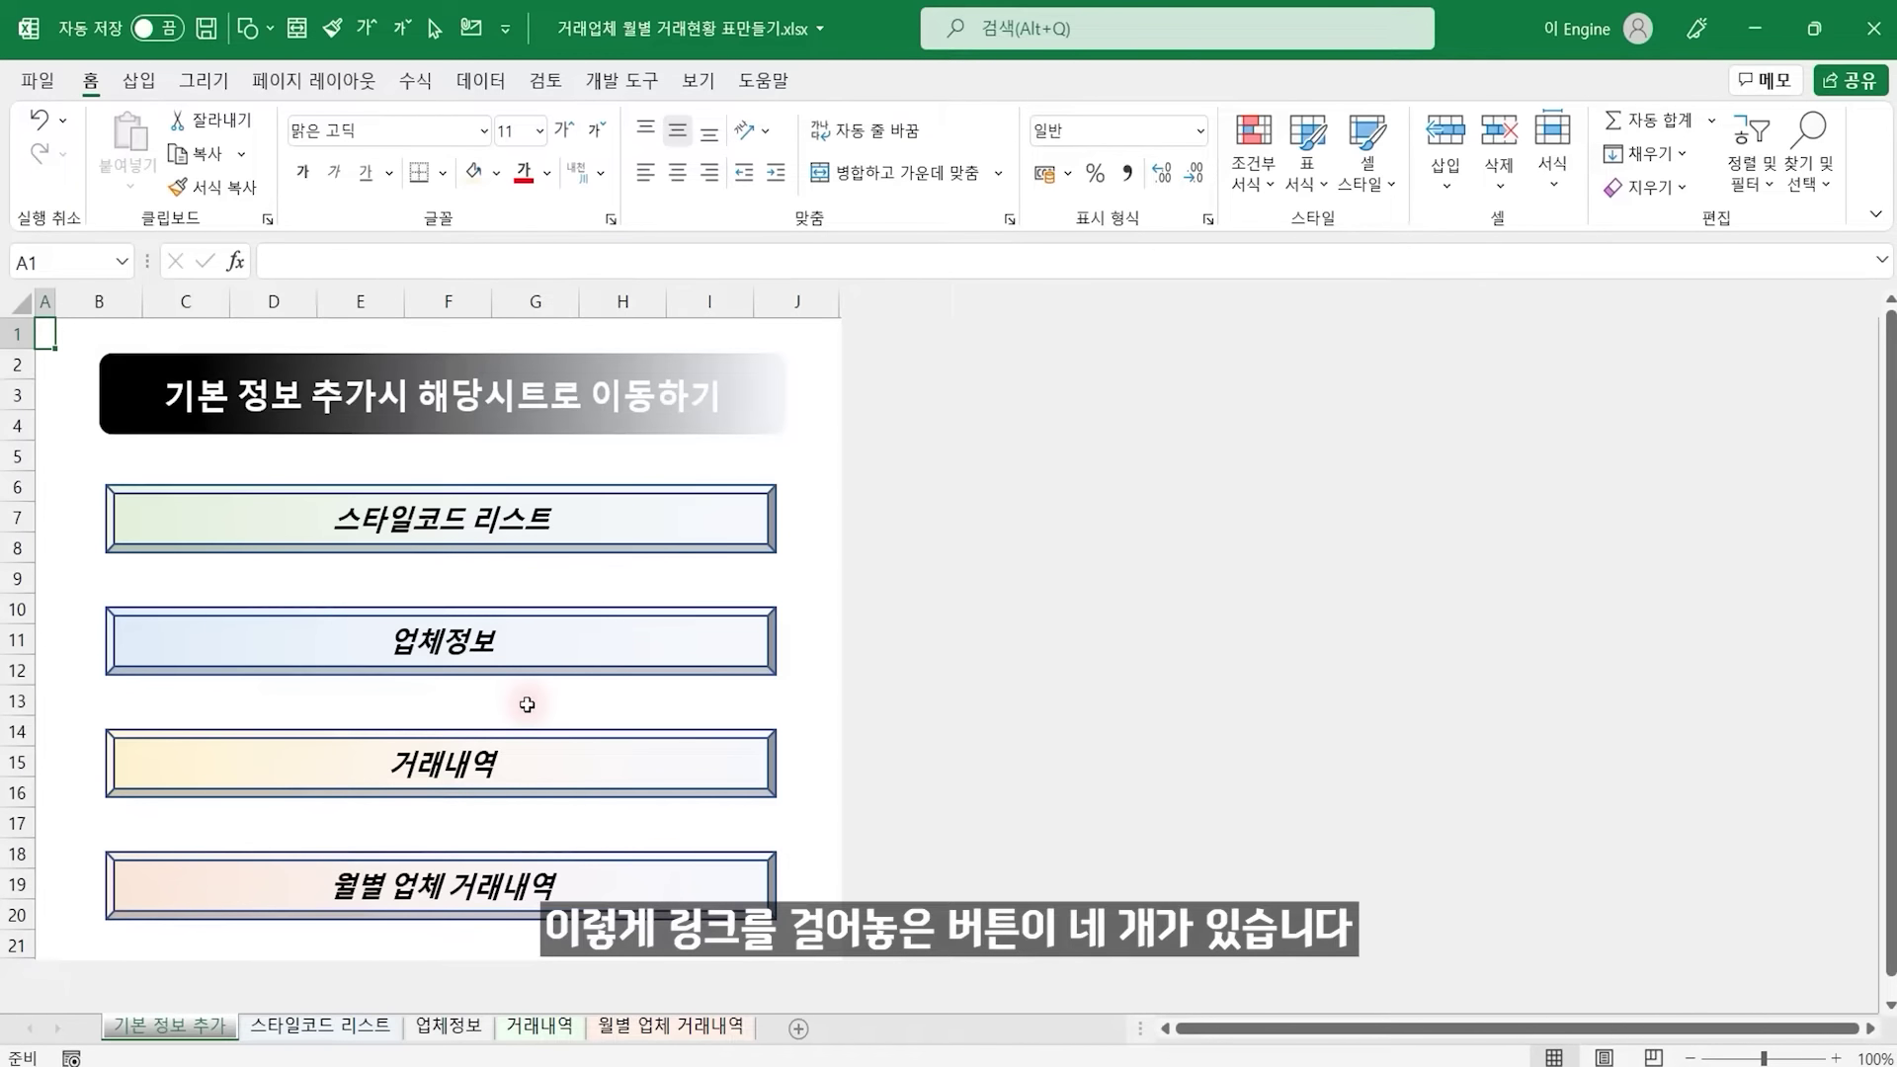
Follow the link to the 스타일코드 리스트 sheet and review its list down to the last row
left_click(456, 531)
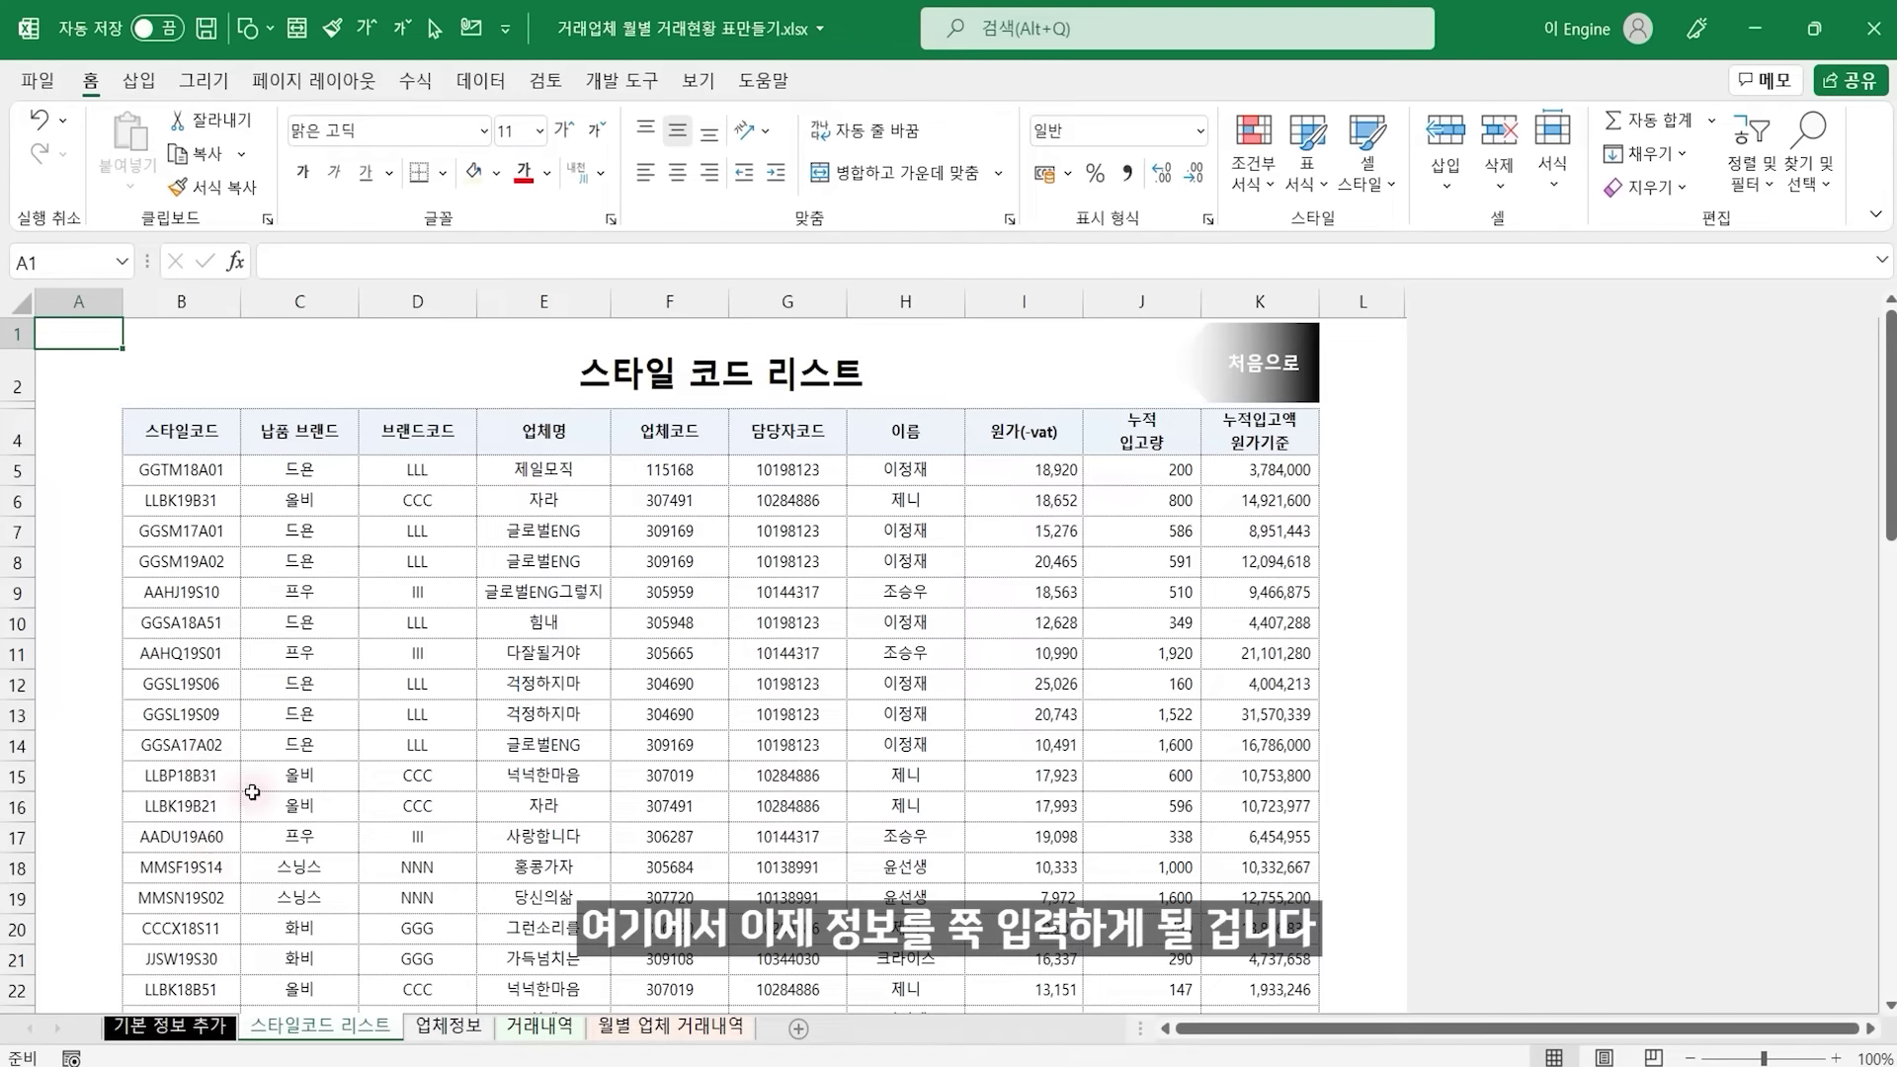
scroll(233, 613, "down", 16)
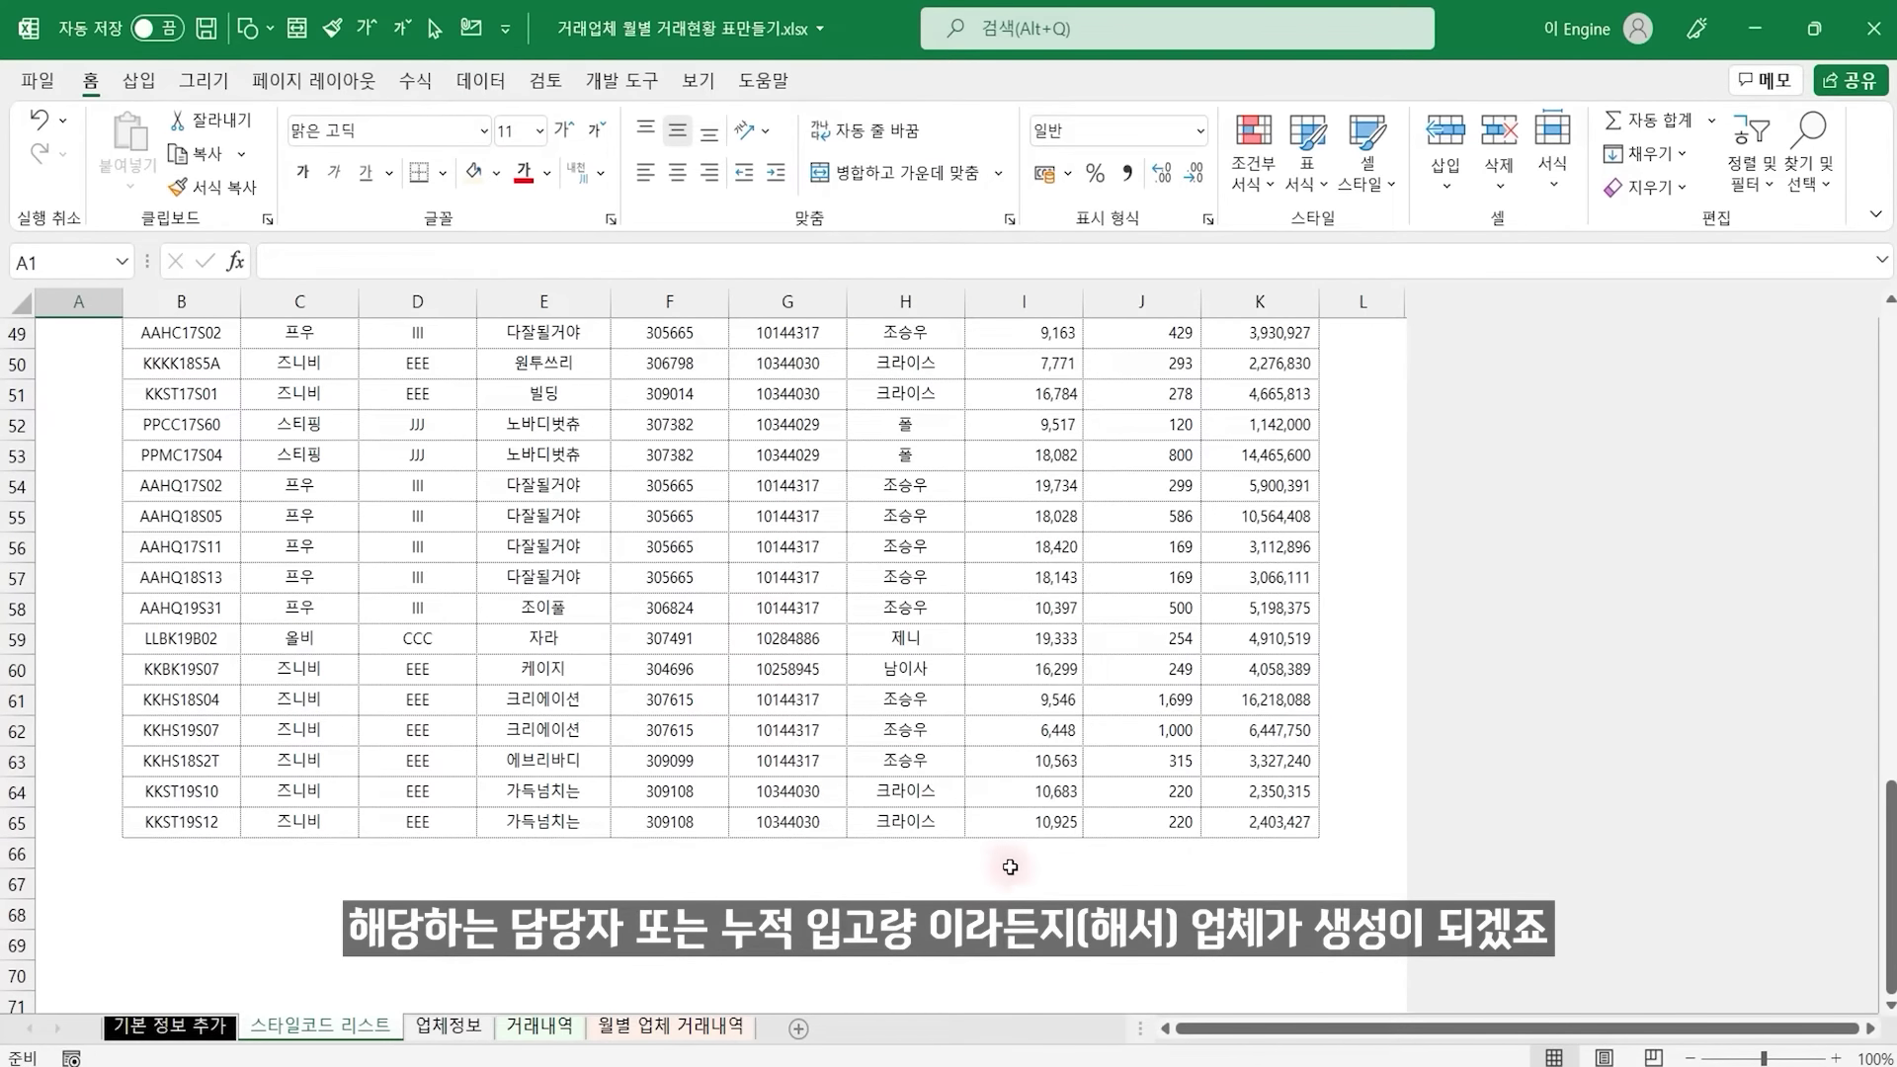
scroll(1176, 860, "up", 16)
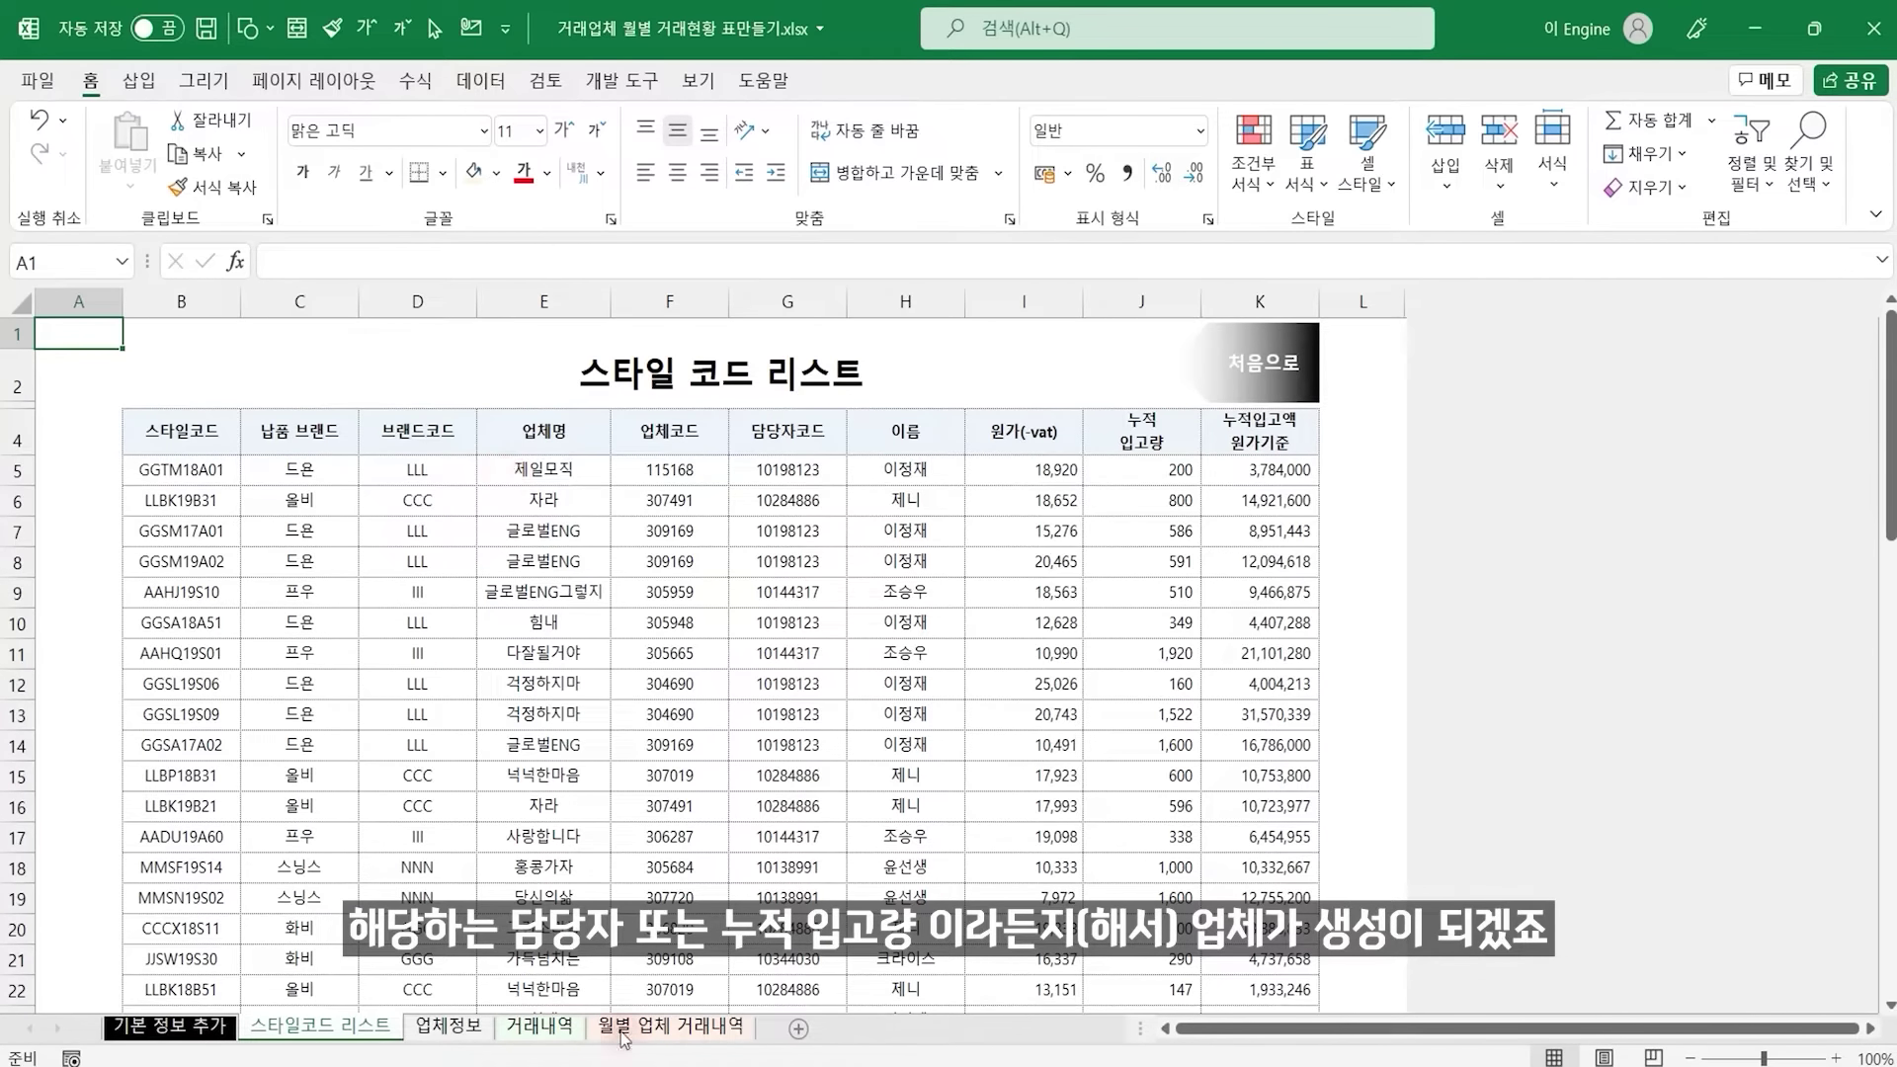
Open the 업체정보 sheet and examine the end of the vendor table and the empty rows beneath it
left_click(457, 1028)
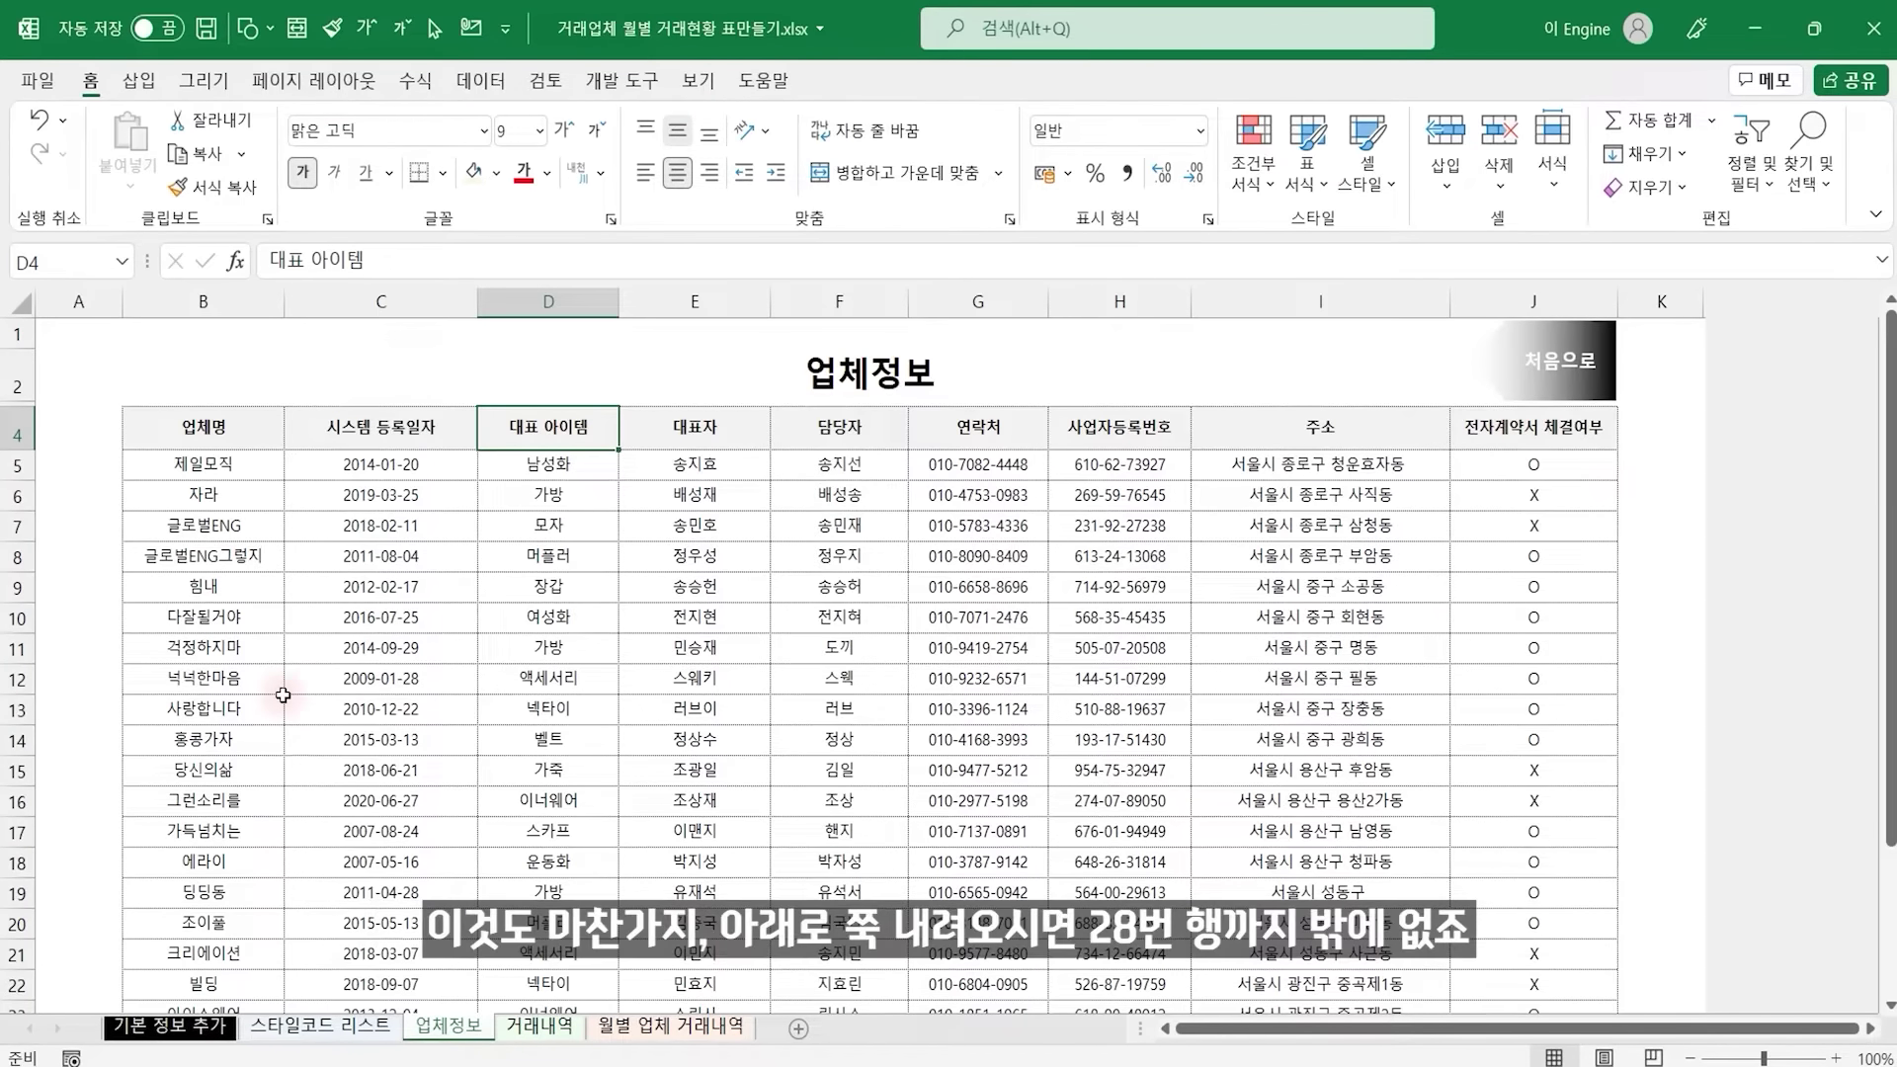
scroll(265, 713, "down", 10)
scroll(276, 714, "up", 5)
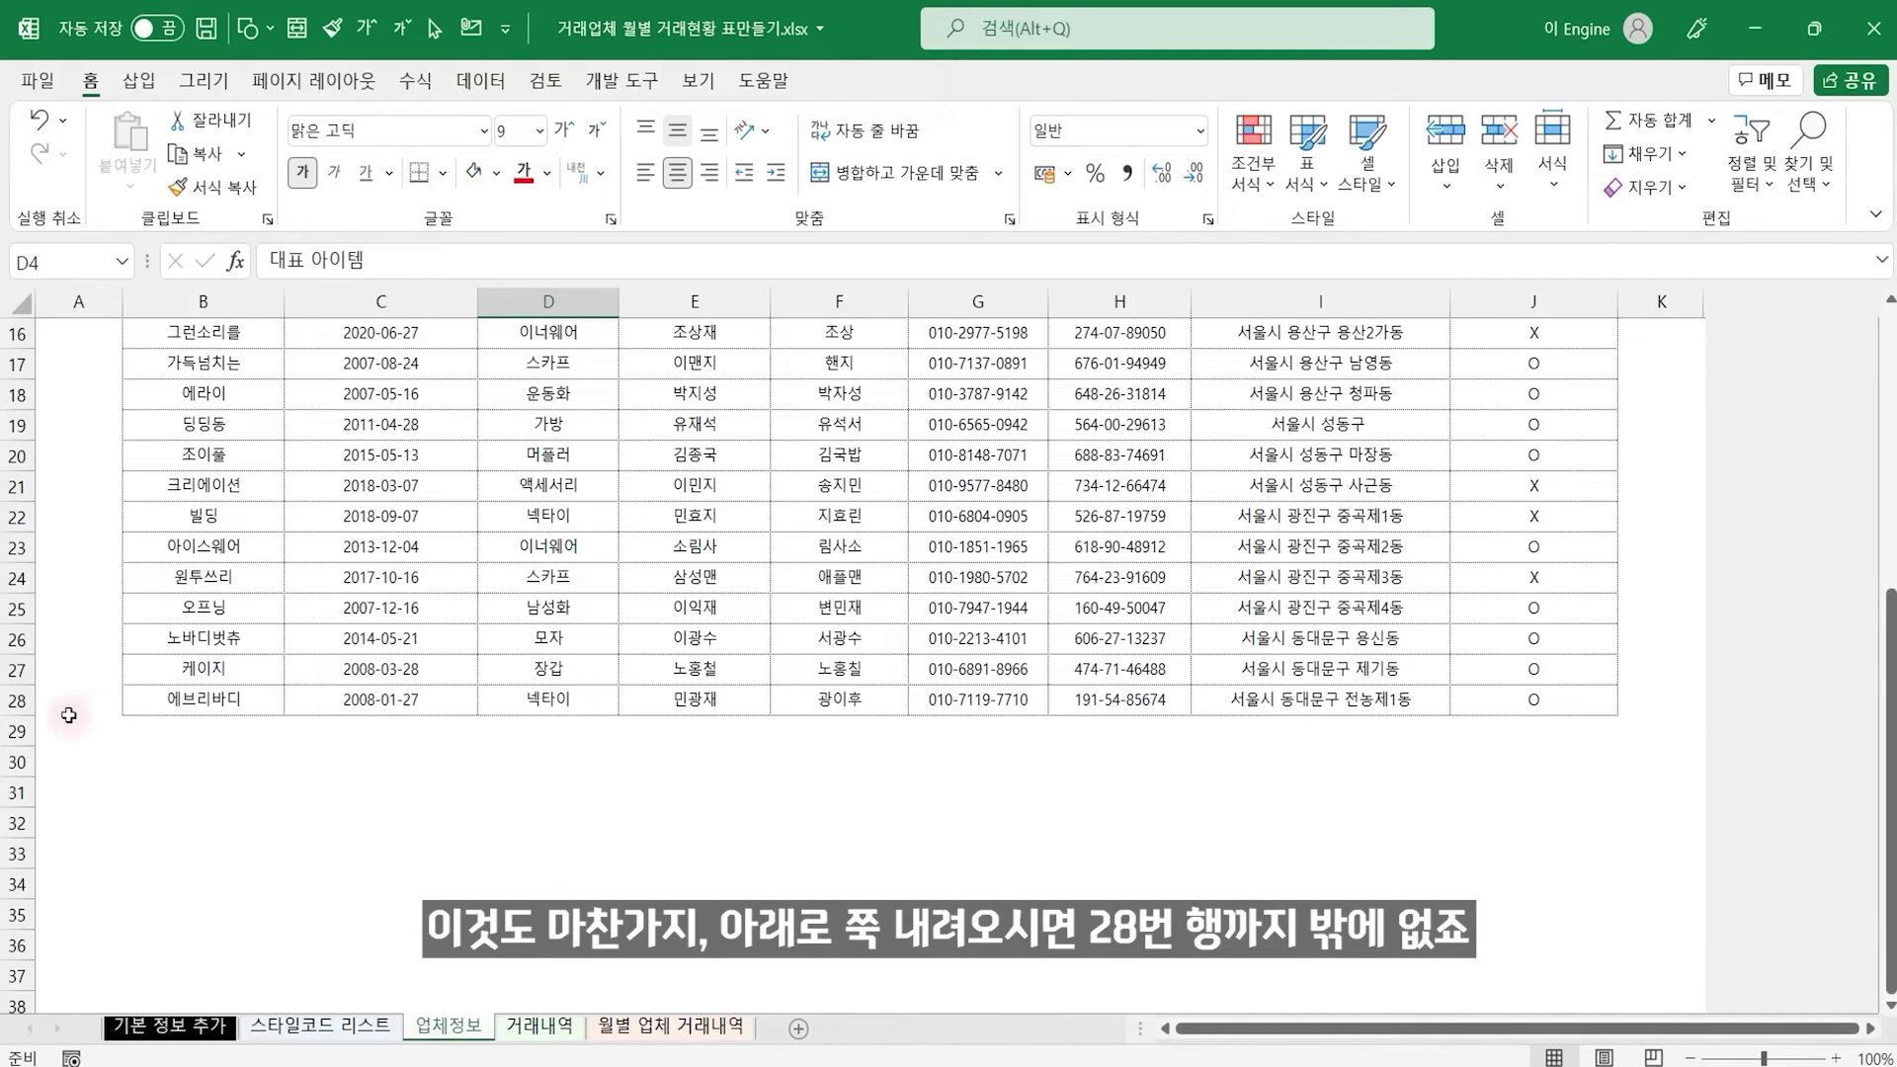
left_click(240, 732)
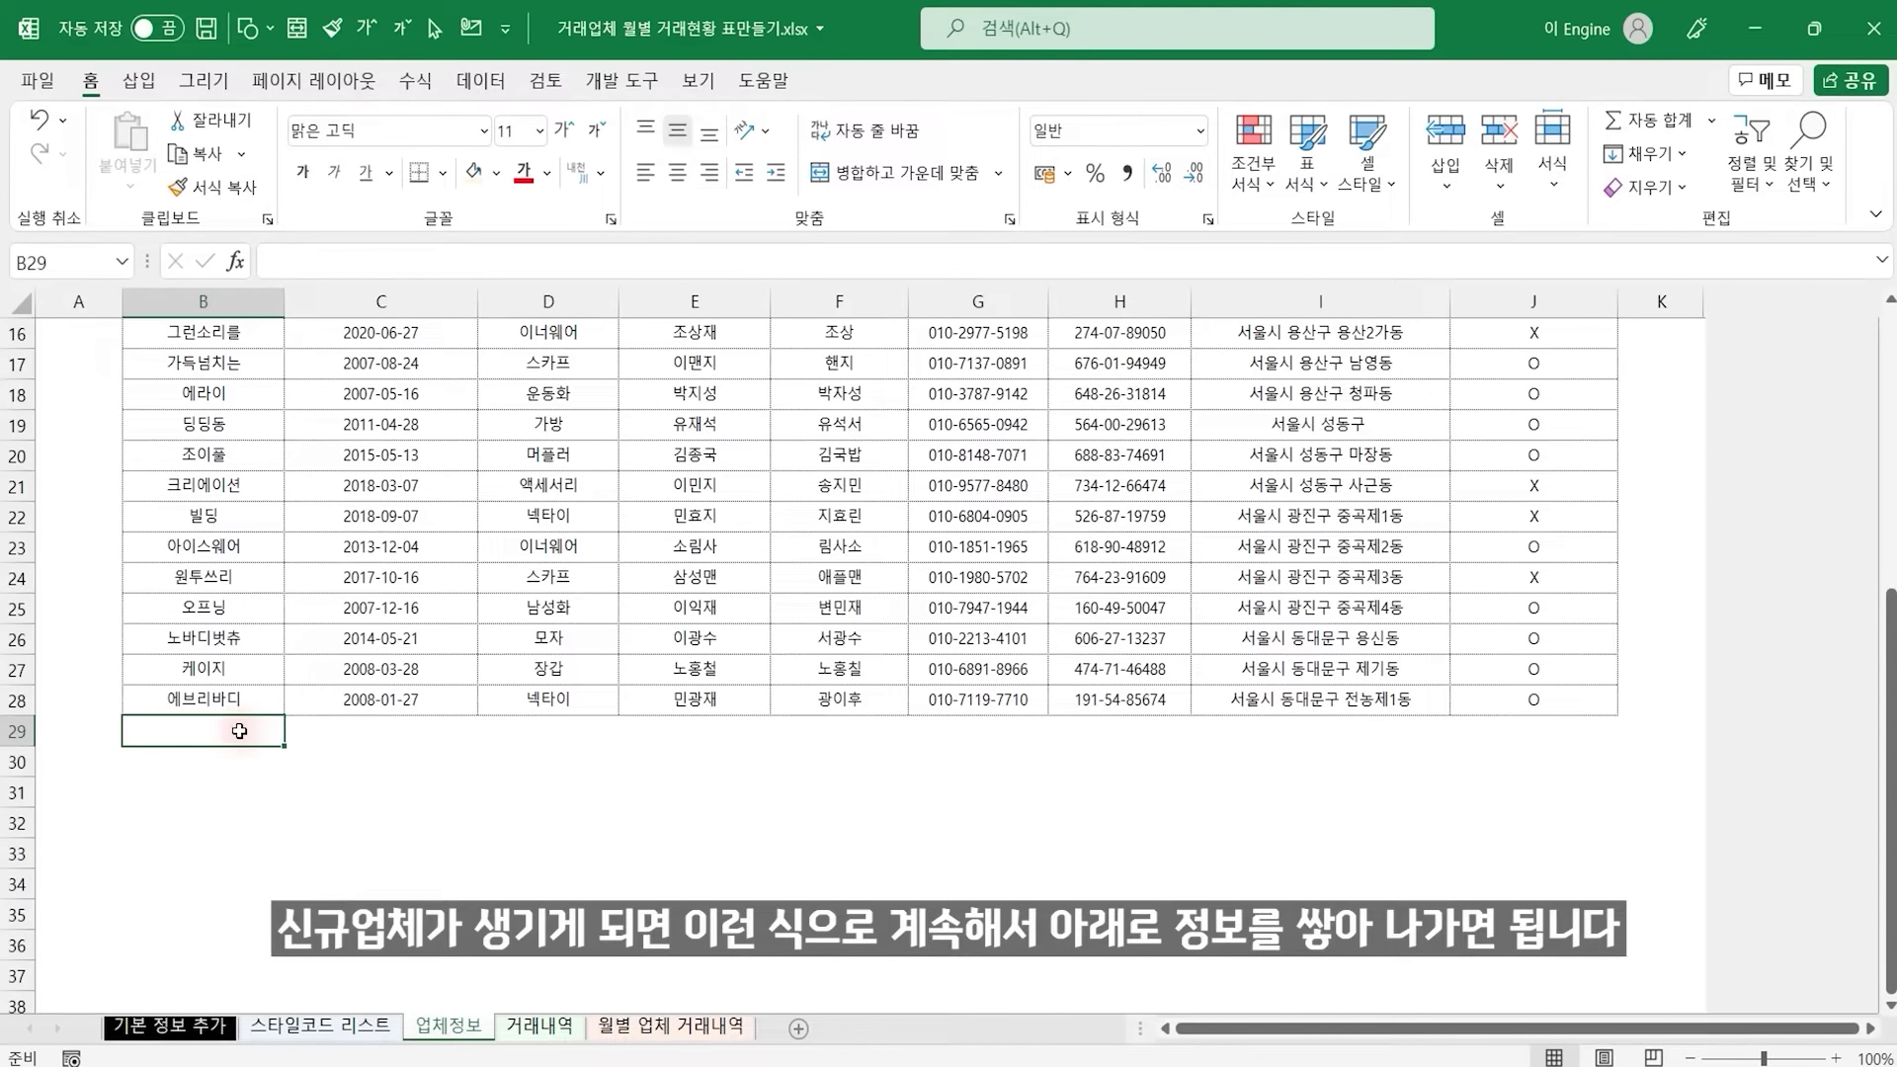
left_click(237, 763)
left_click(233, 793)
left_click(228, 821)
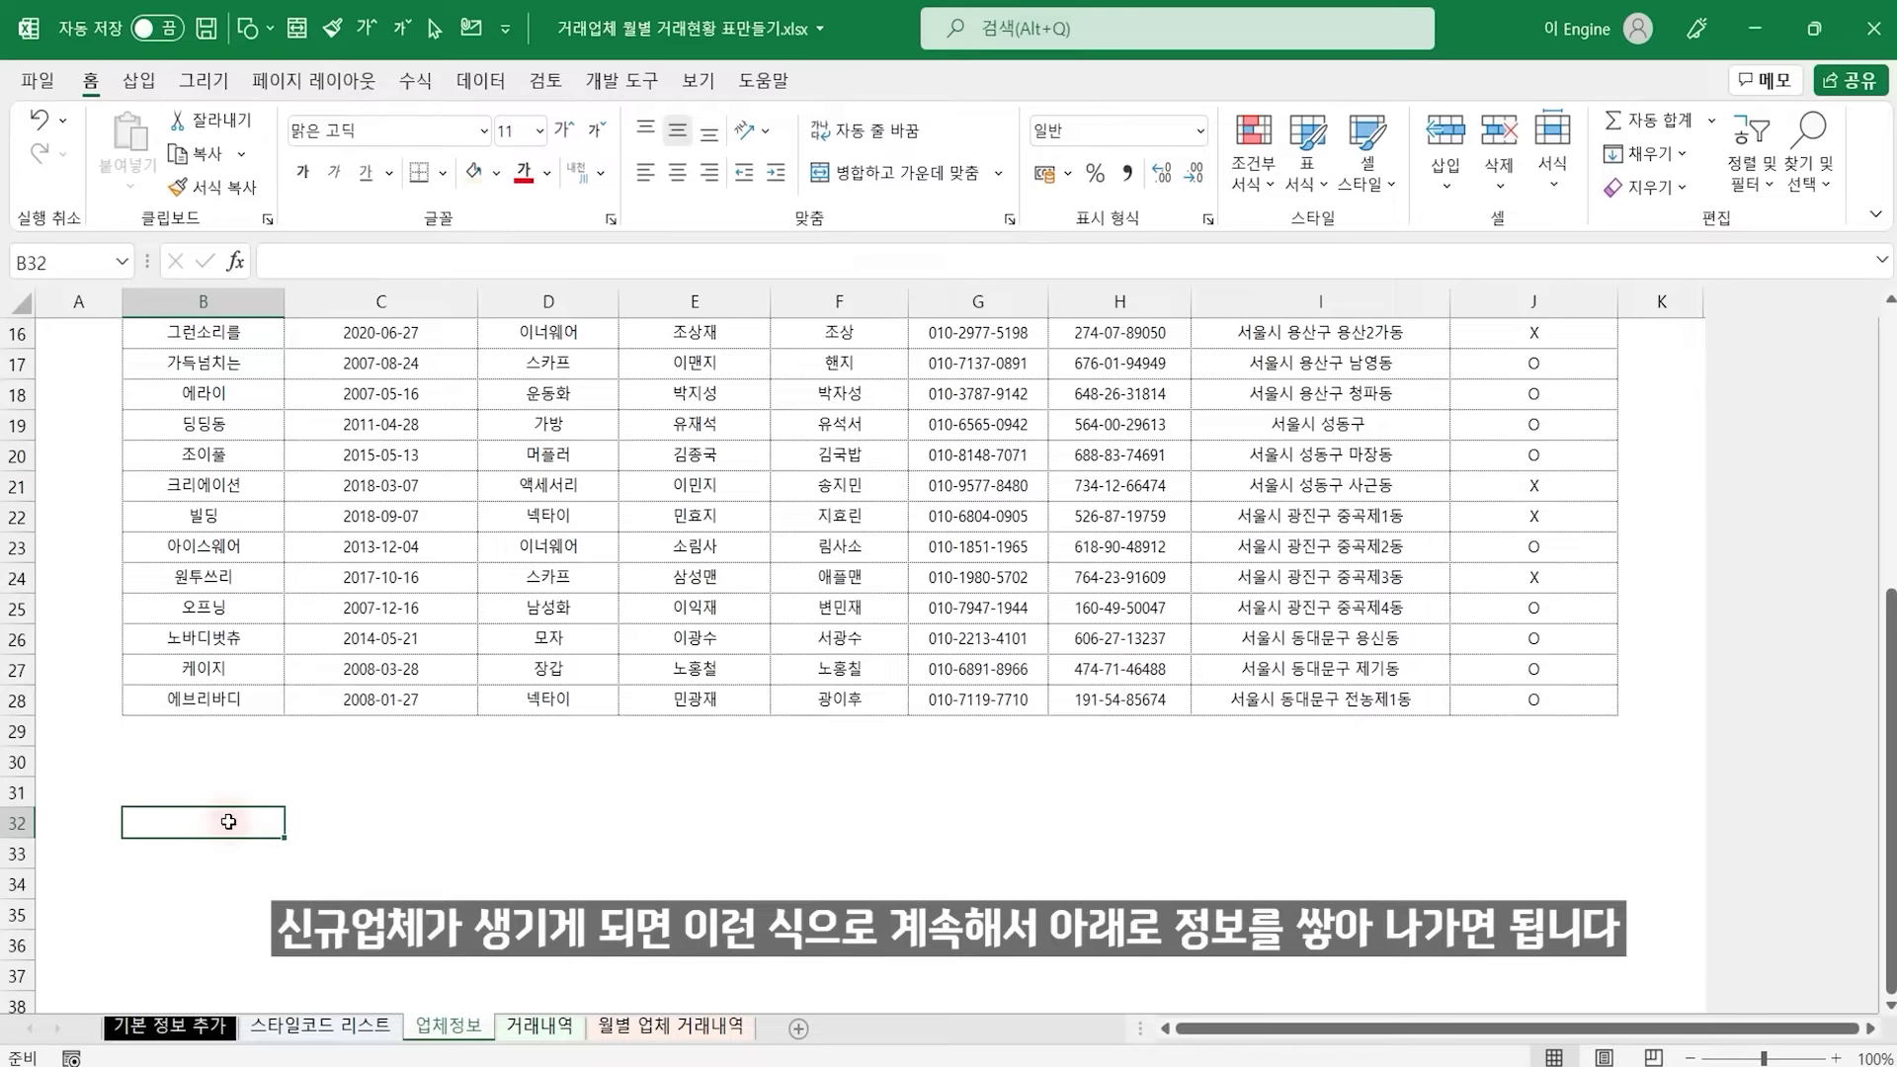
After viewing the 거래내역 sheet, set 업체명 to 원투쓰리 on the 월별 업체 거래내역 sheet and follow its 처음으로 link
left_click(531, 1028)
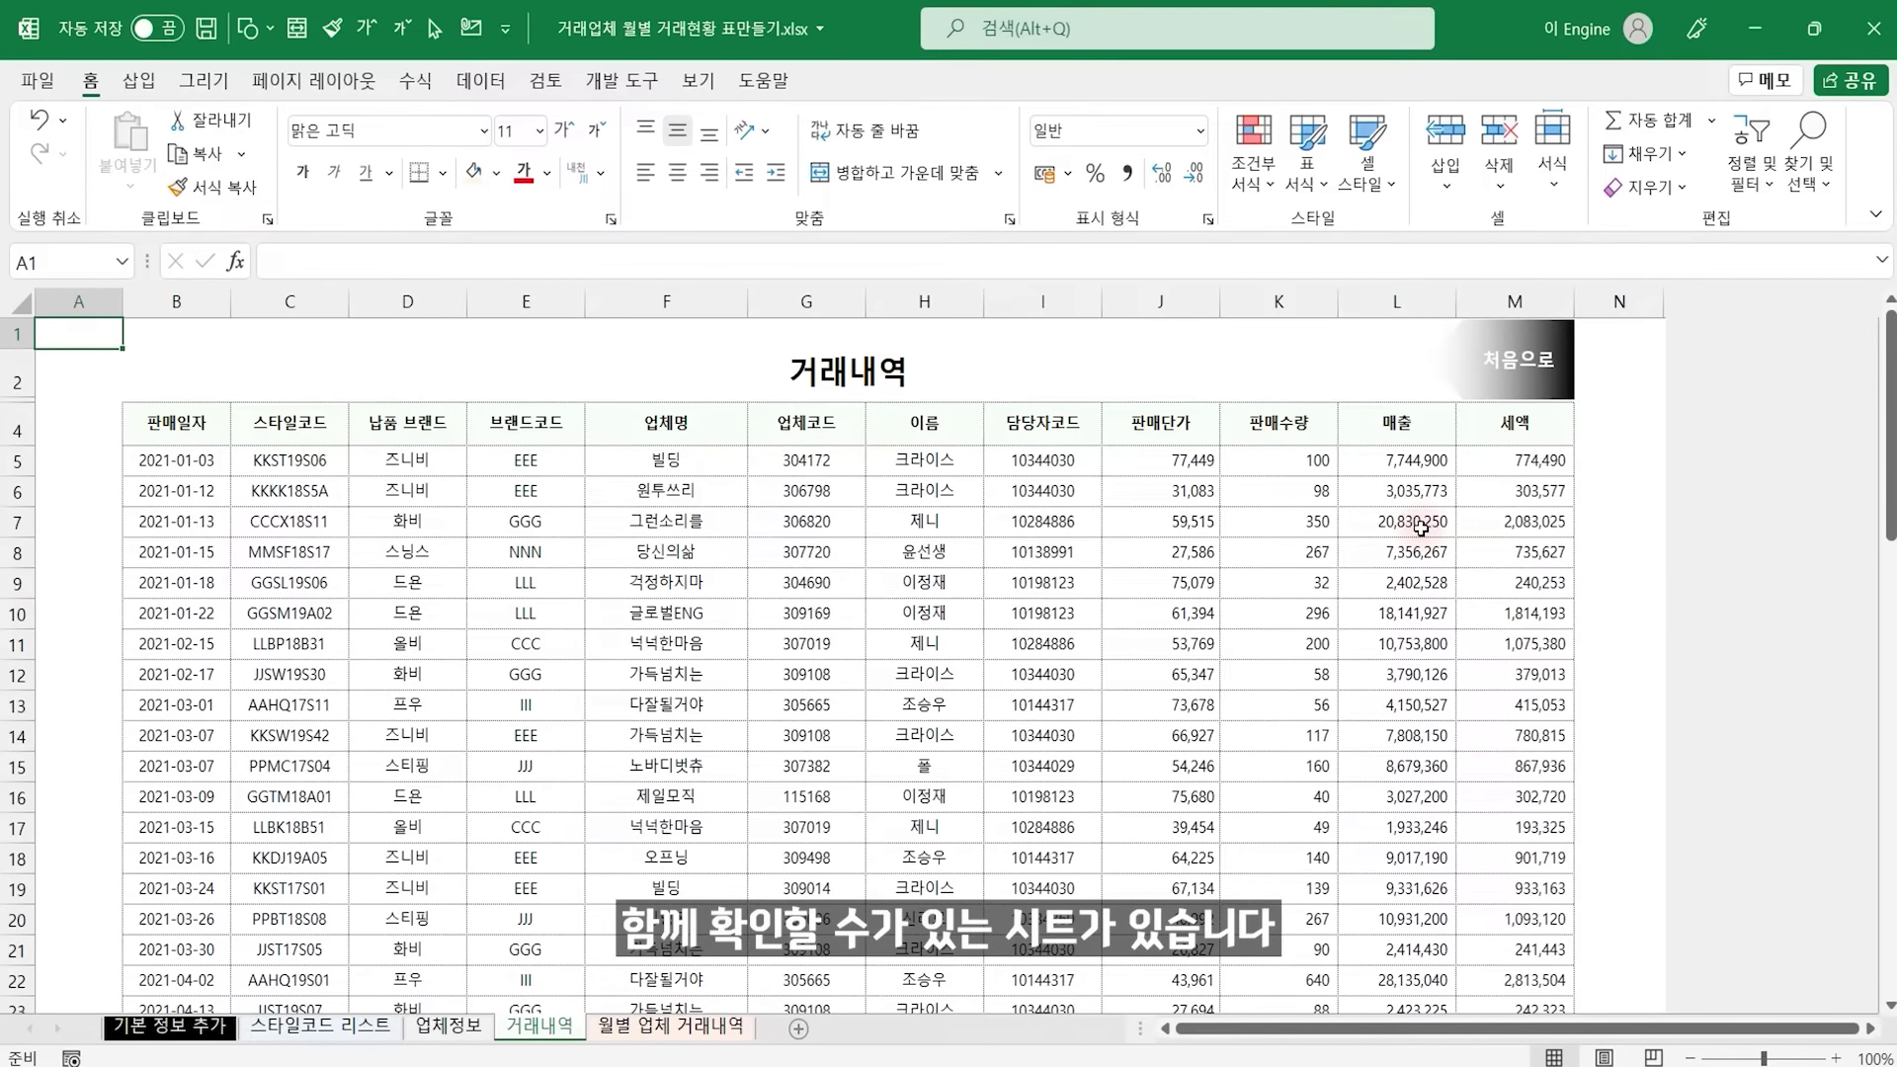
left_click(671, 1026)
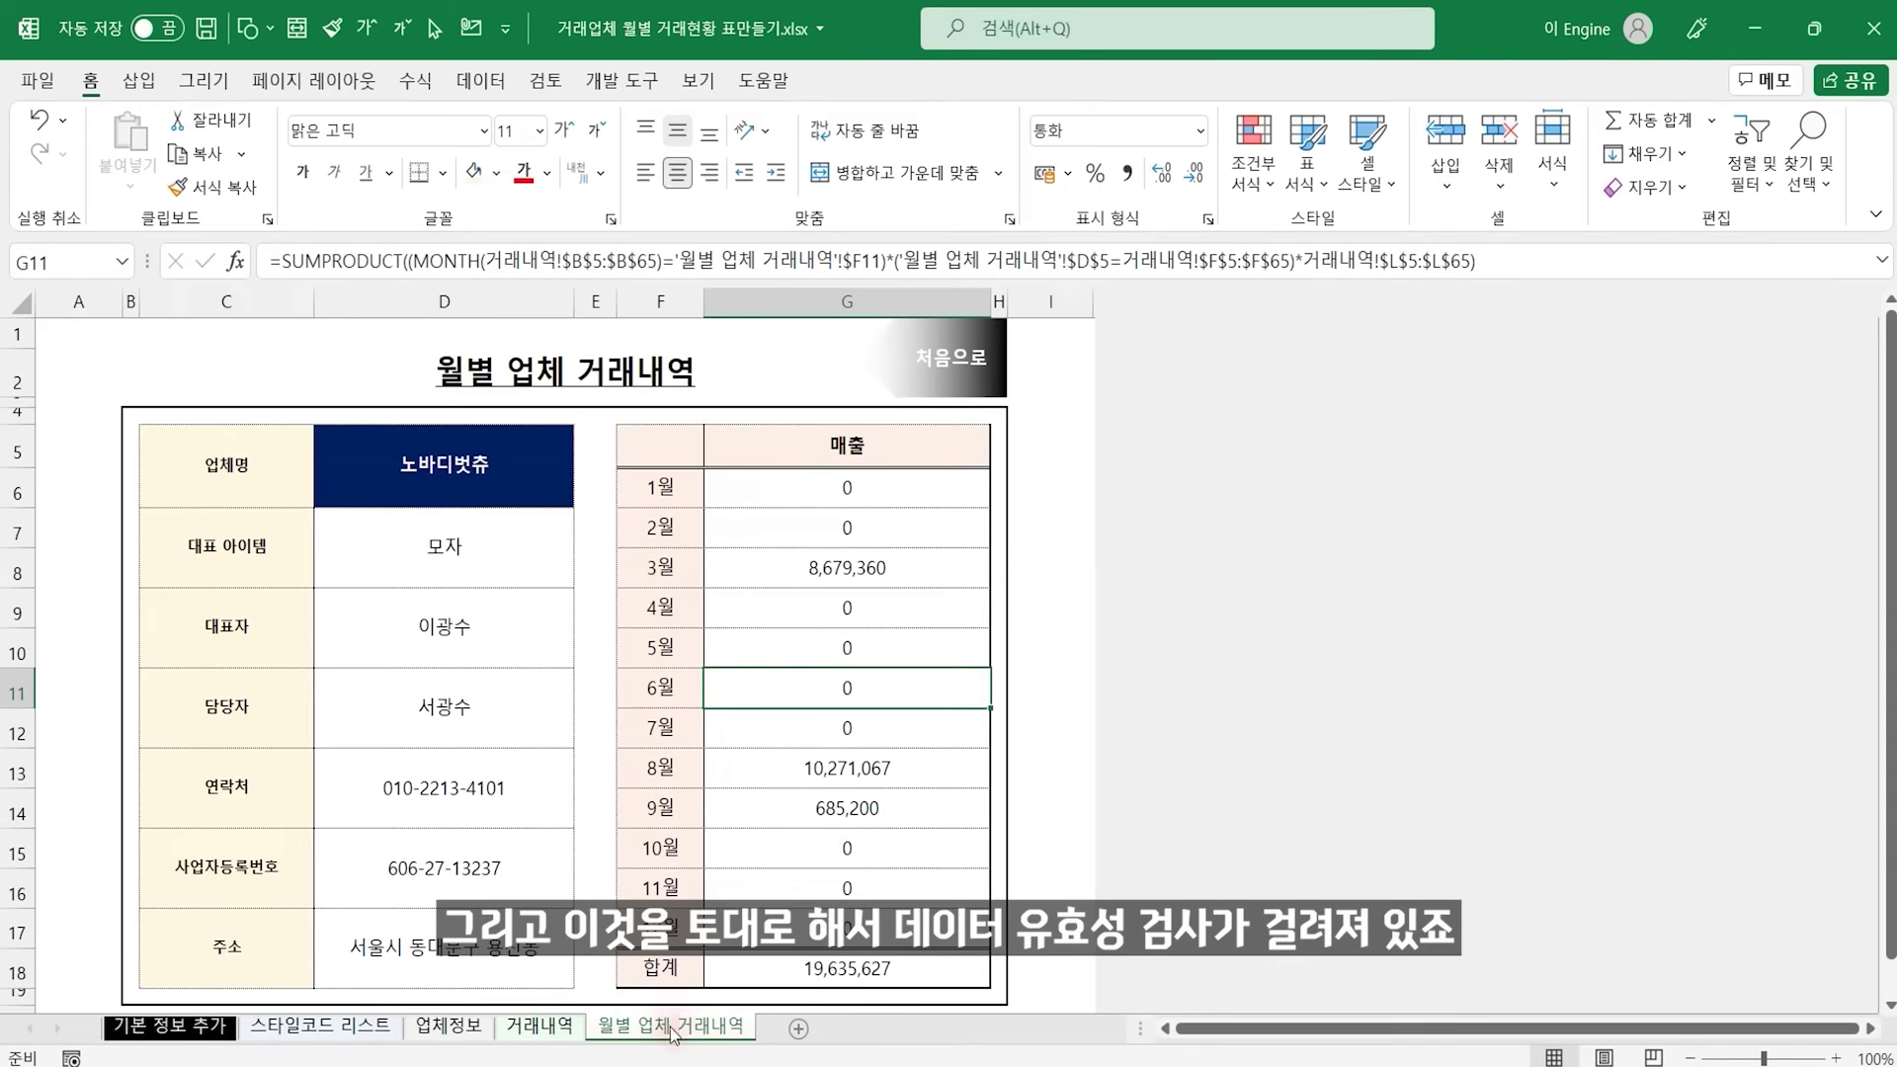
left_click(443, 468)
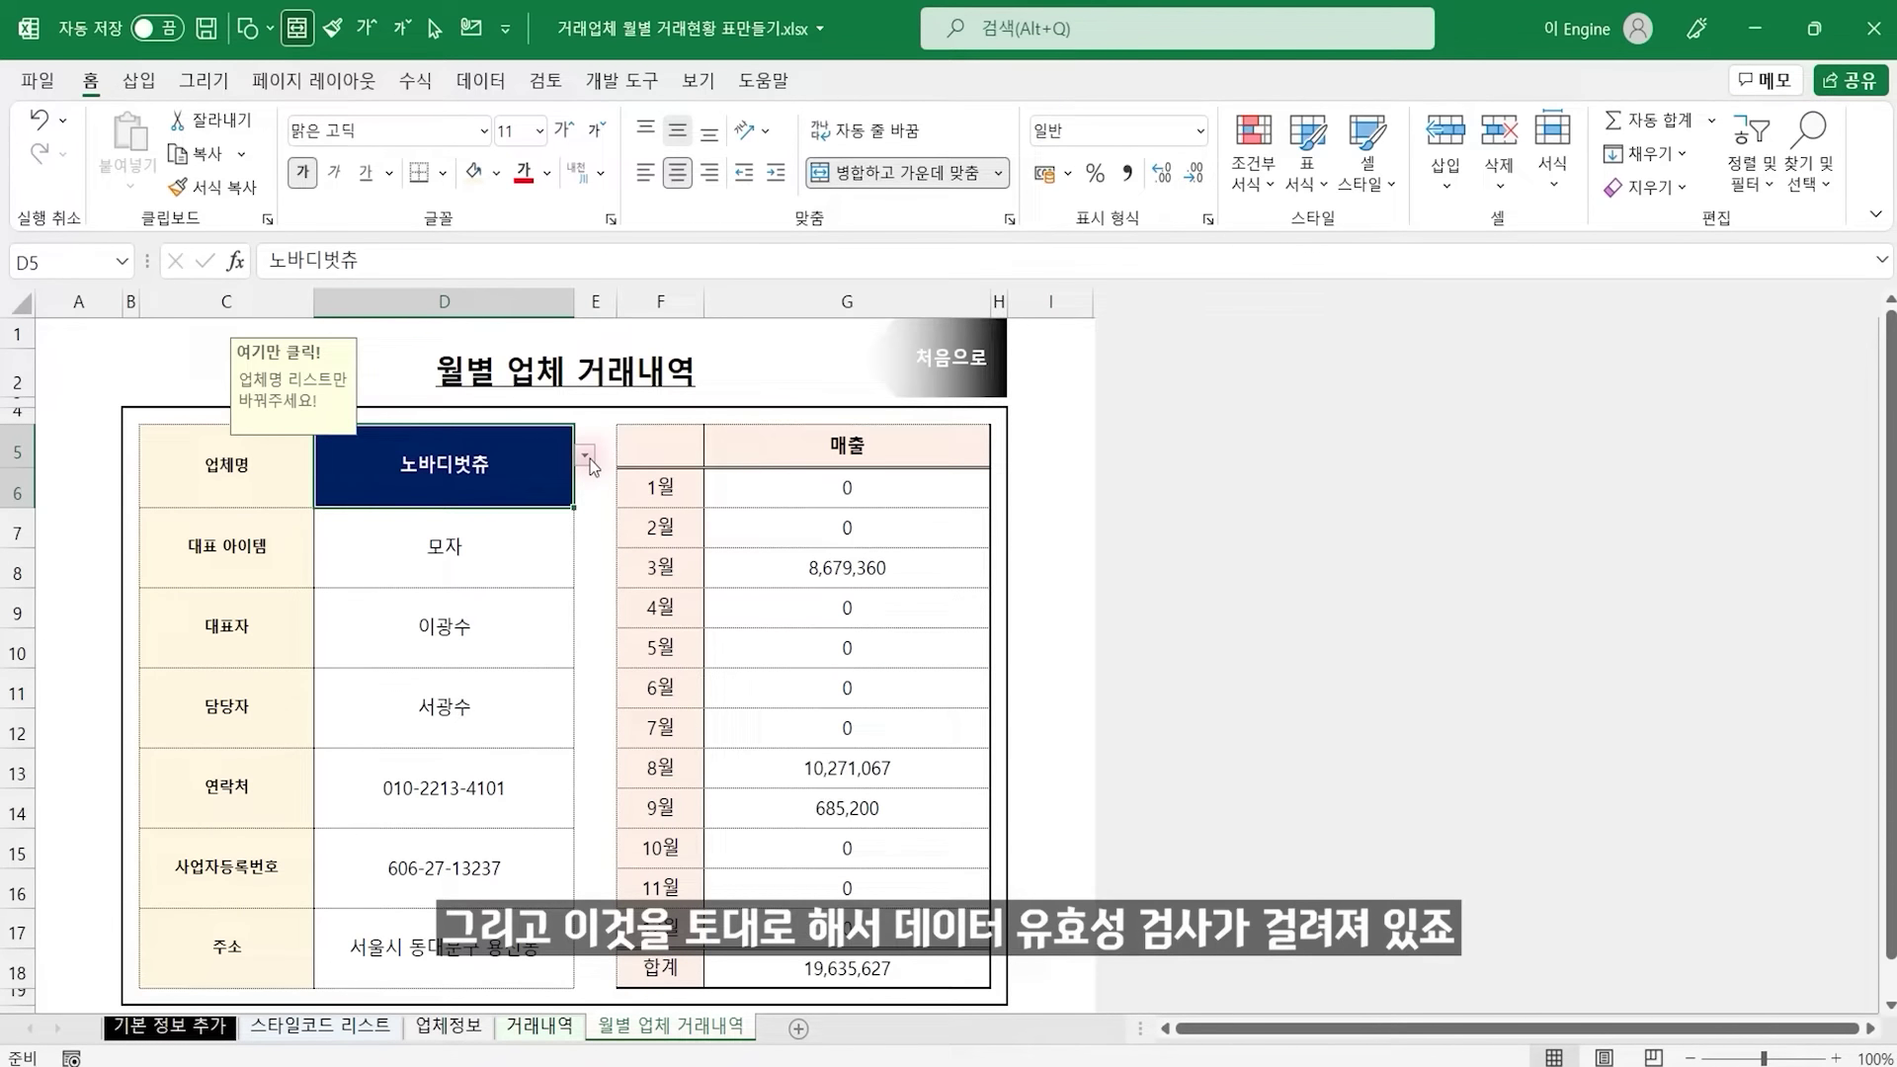
left_click(586, 457)
left_click(442, 548)
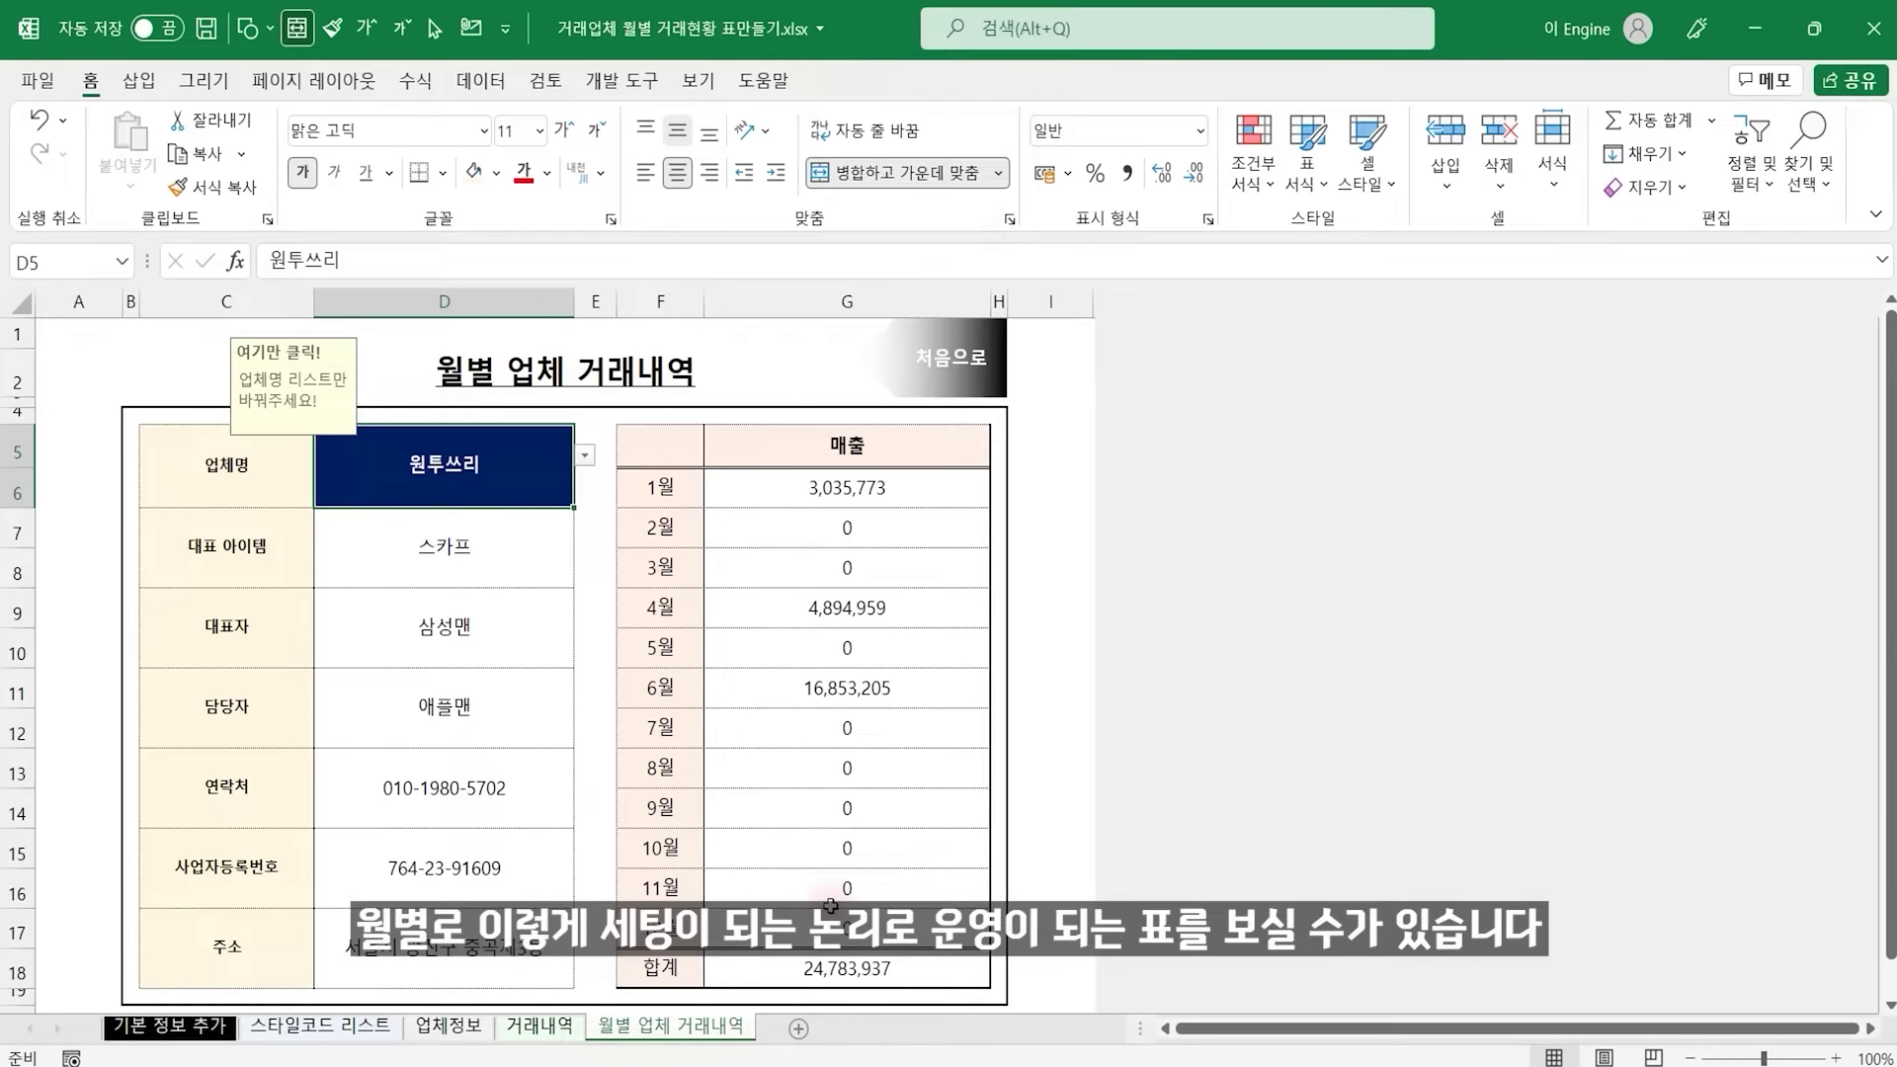
left_click(924, 356)
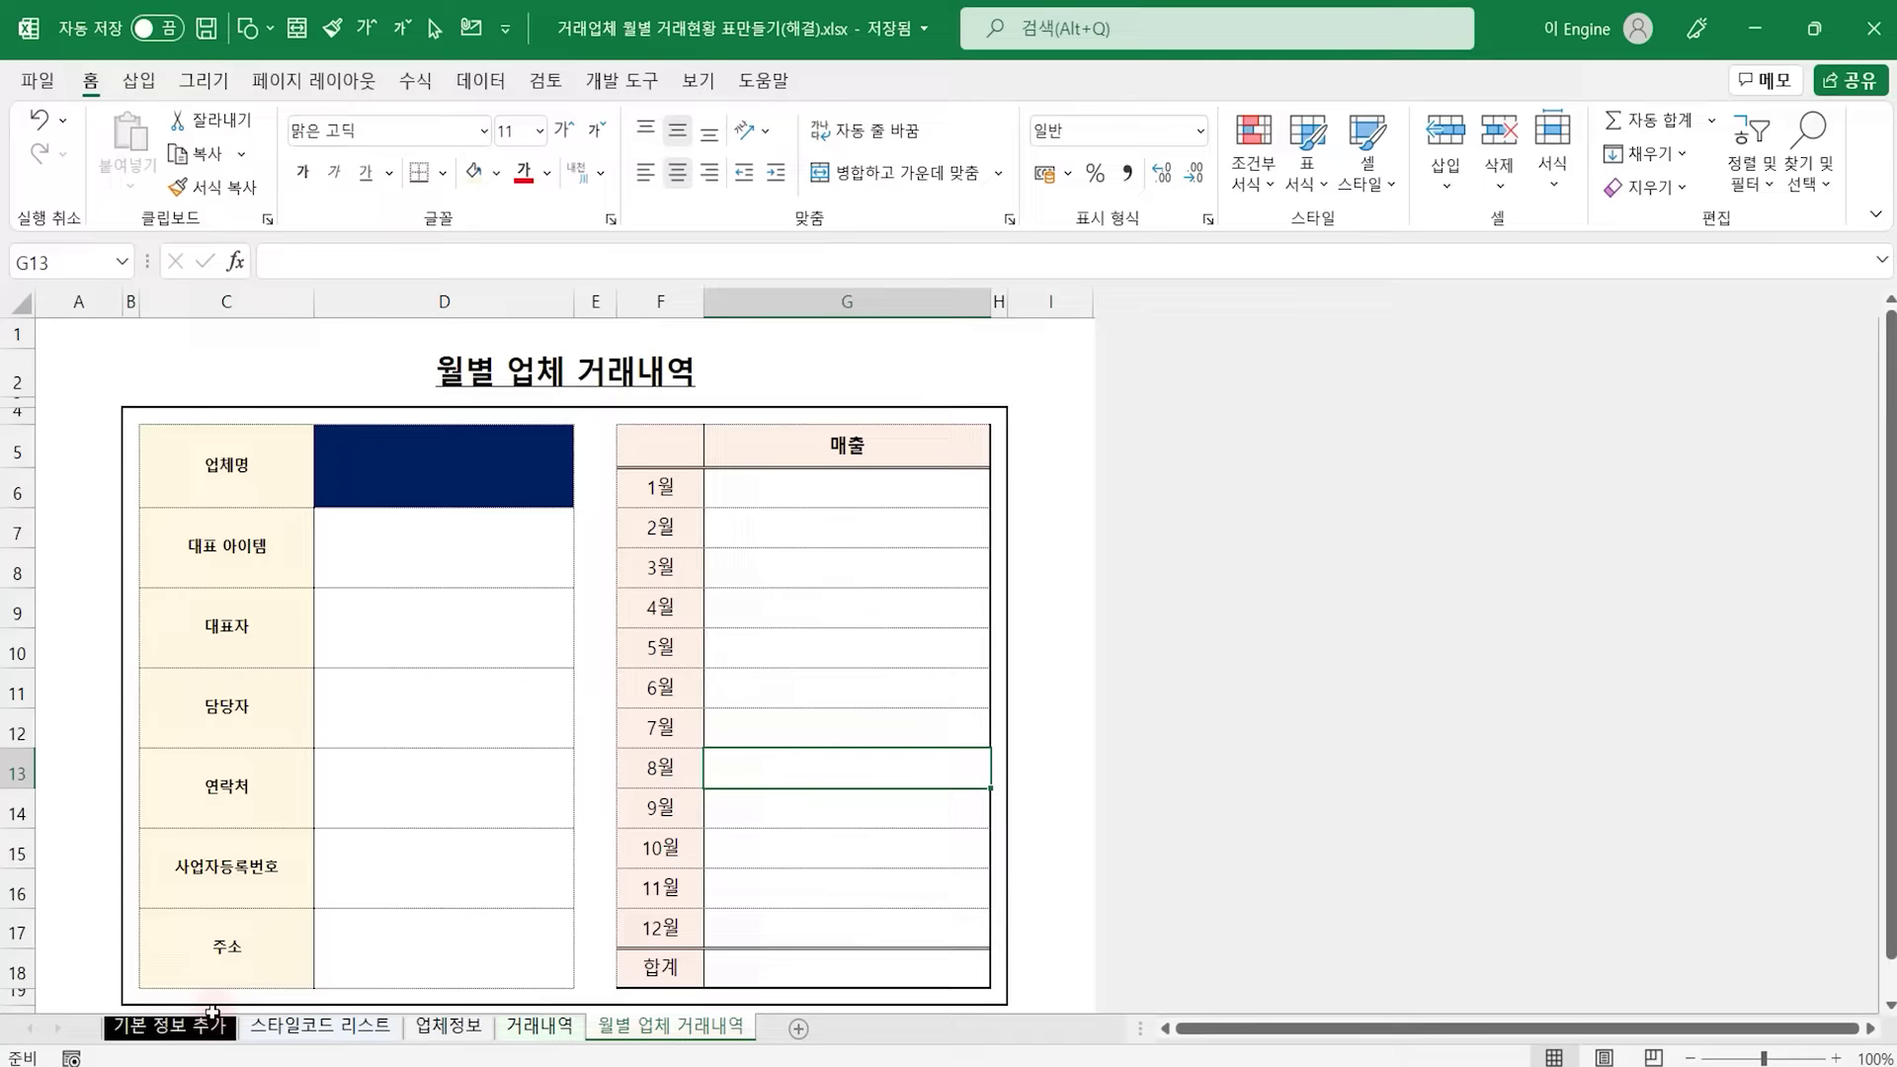
On the 기본 정보 추가 sheet, insert a rounded rectangle spanning columns B to J across rows 2 and 3
left_click(213, 1024)
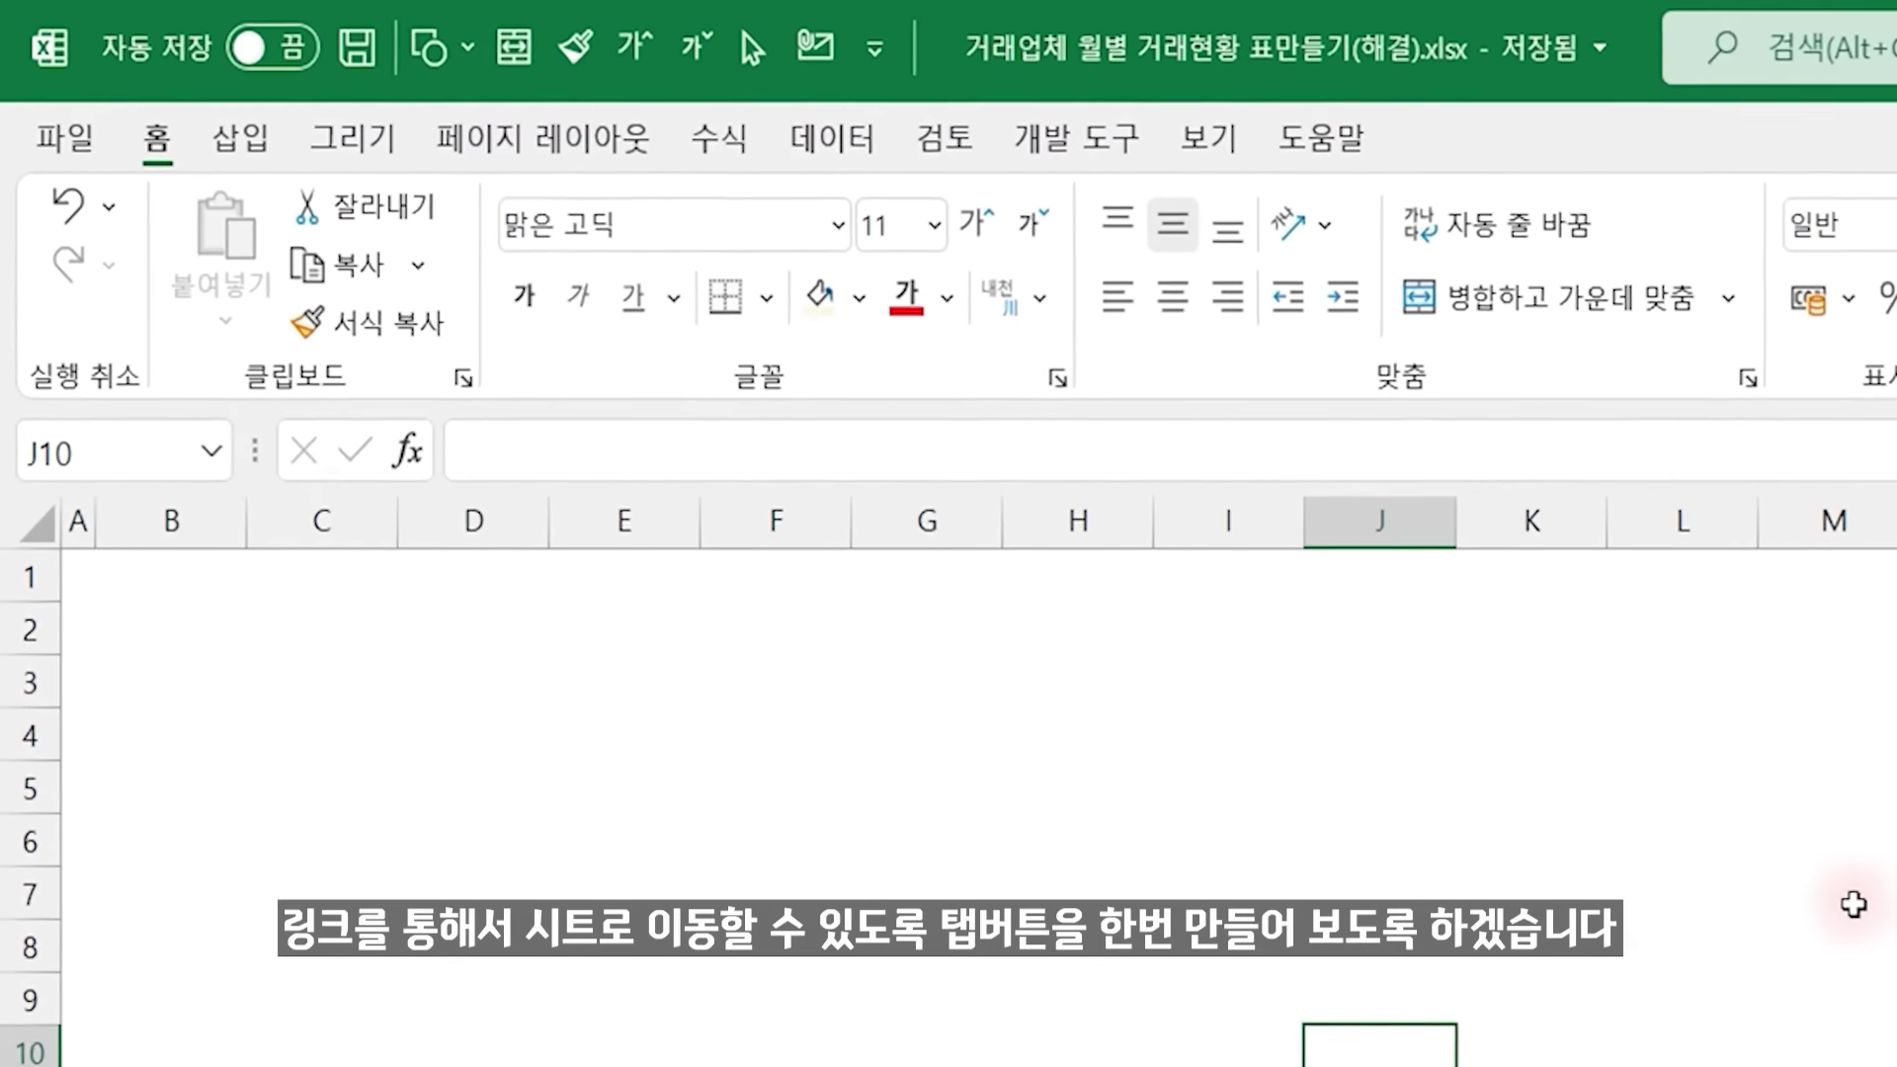
left_click(251, 148)
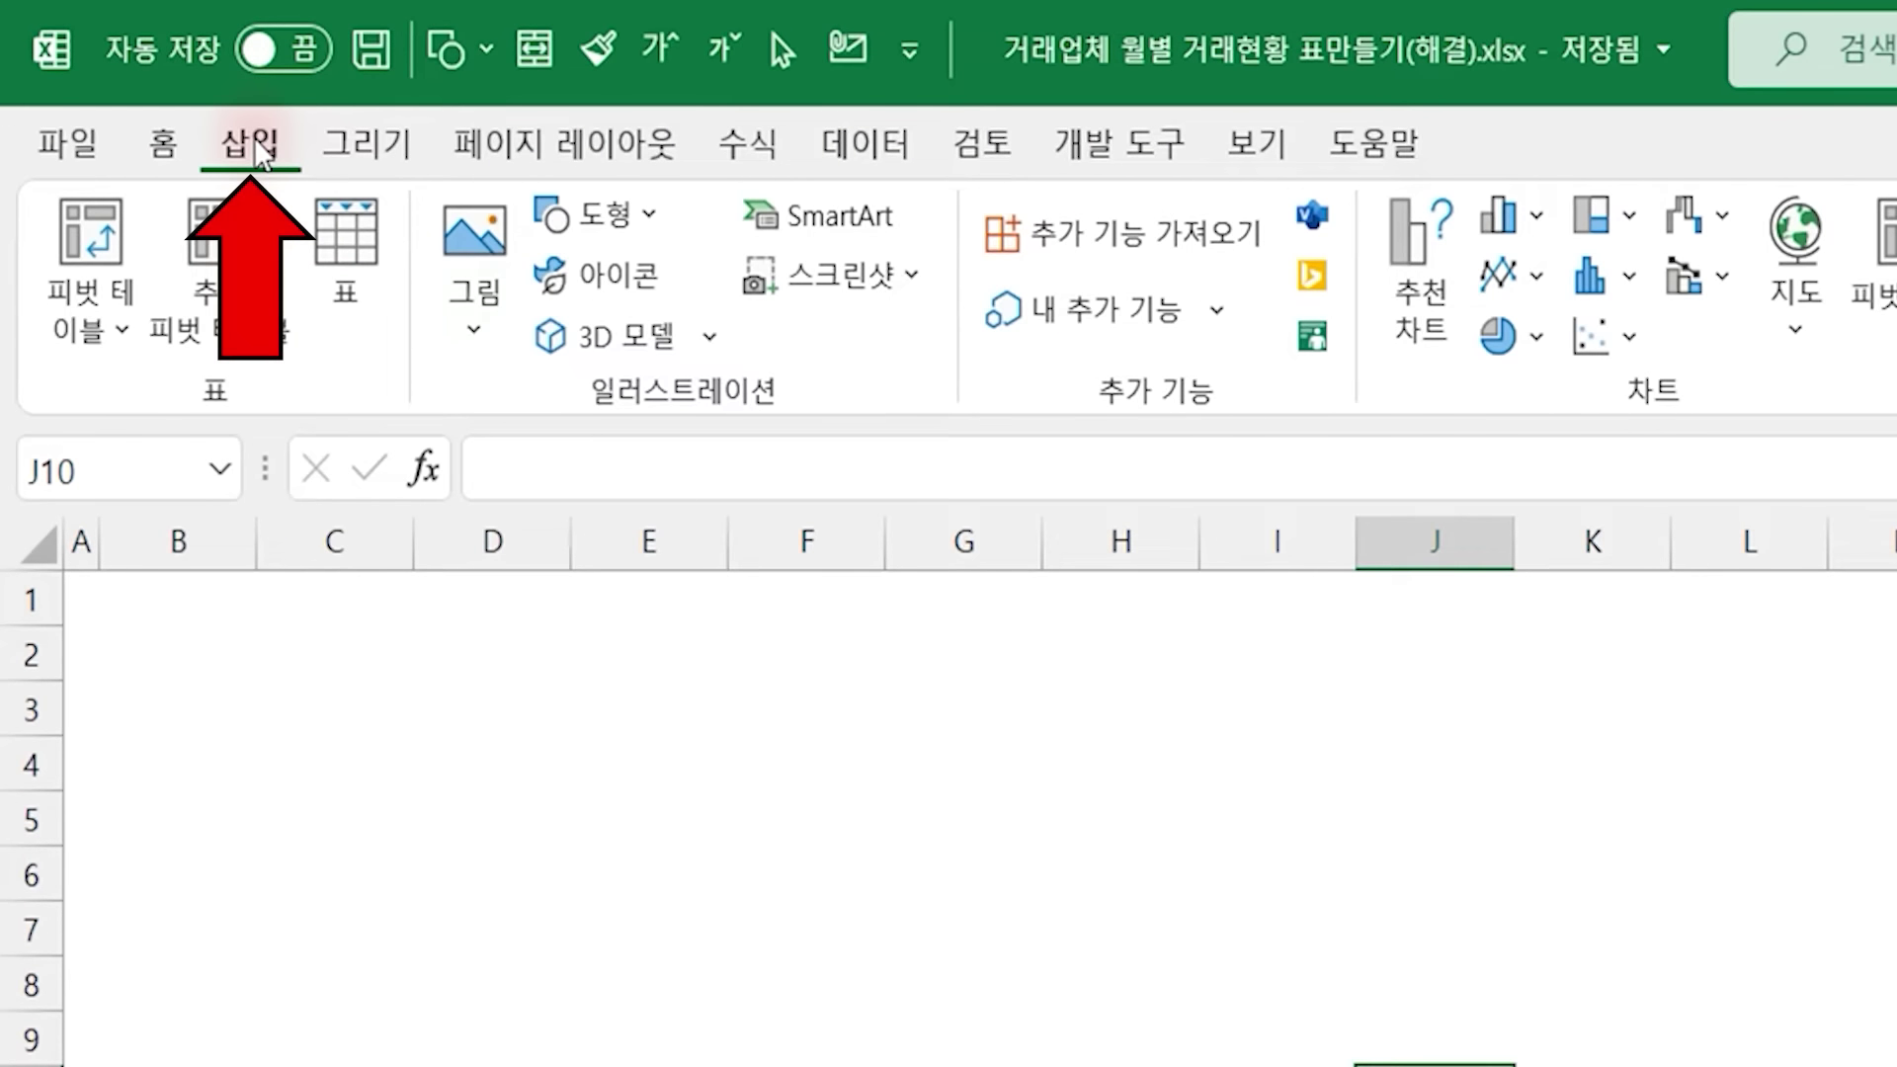
left_click(585, 229)
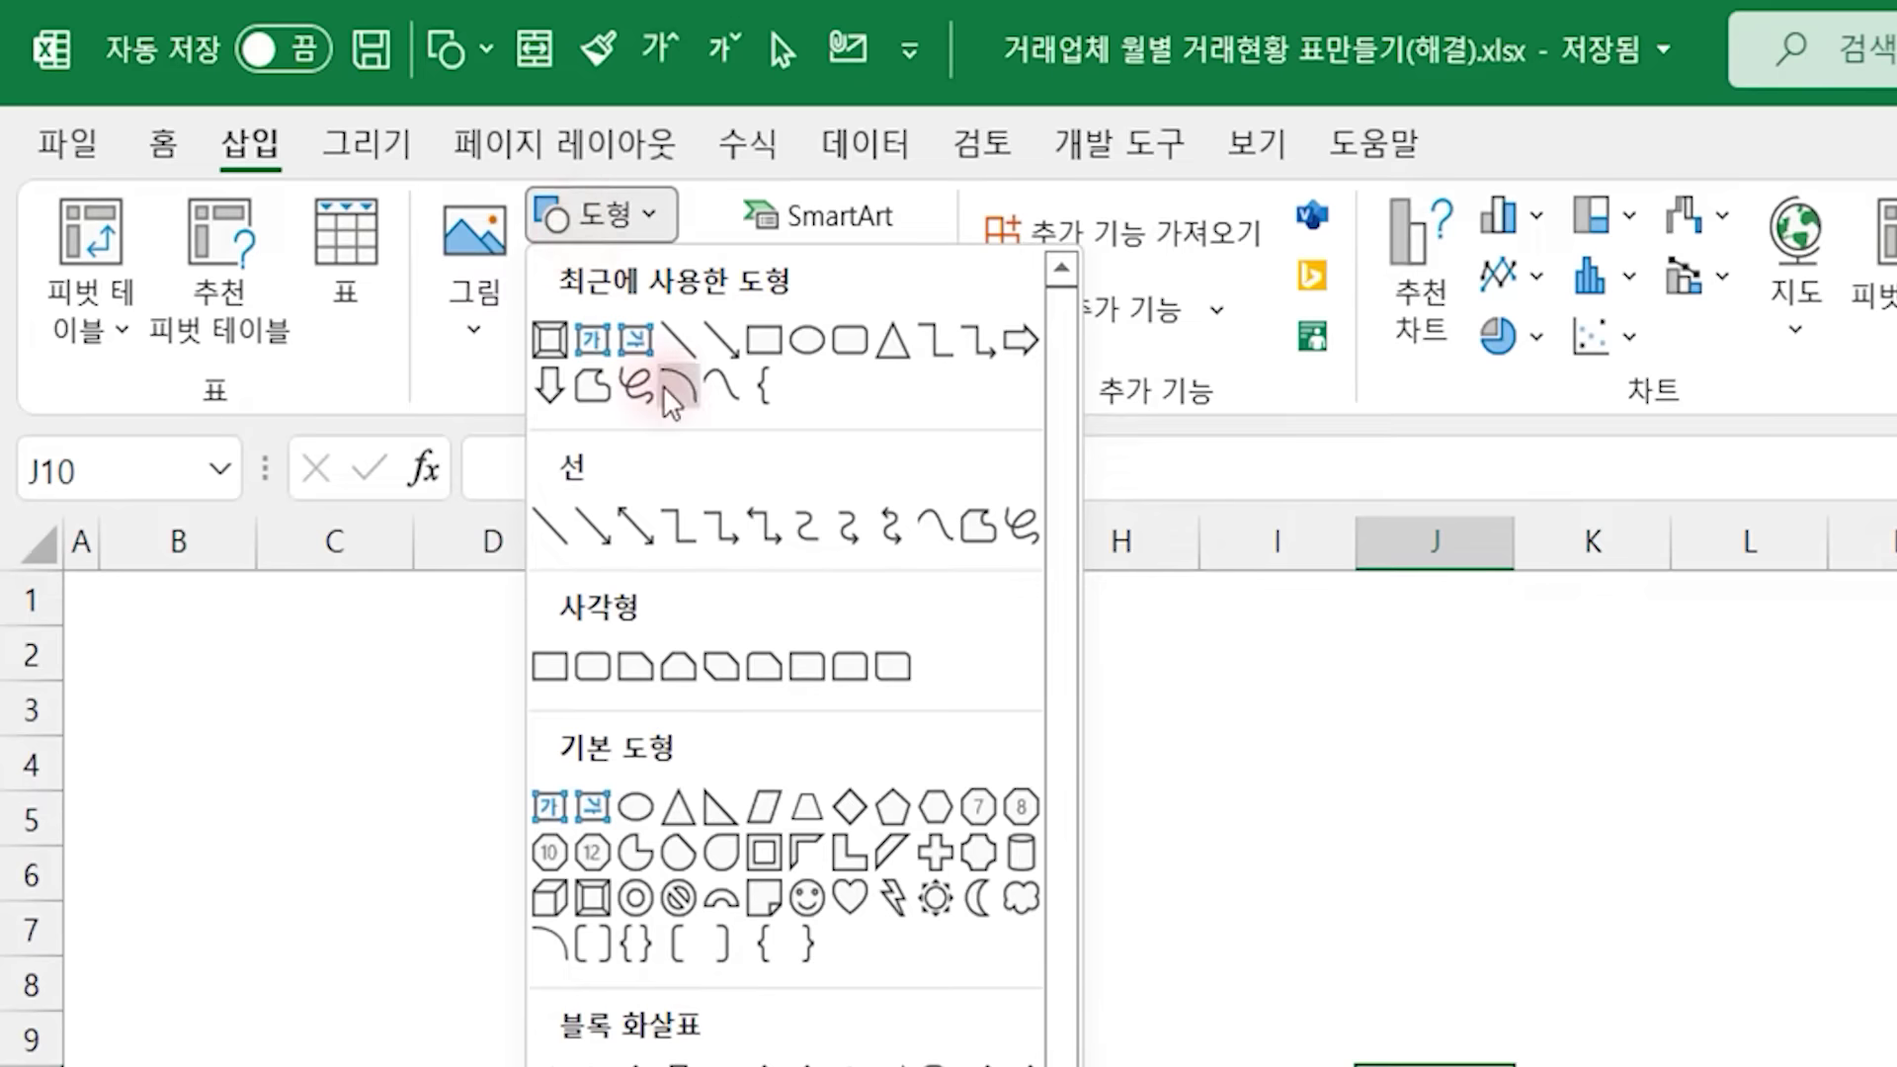
left_click(592, 667)
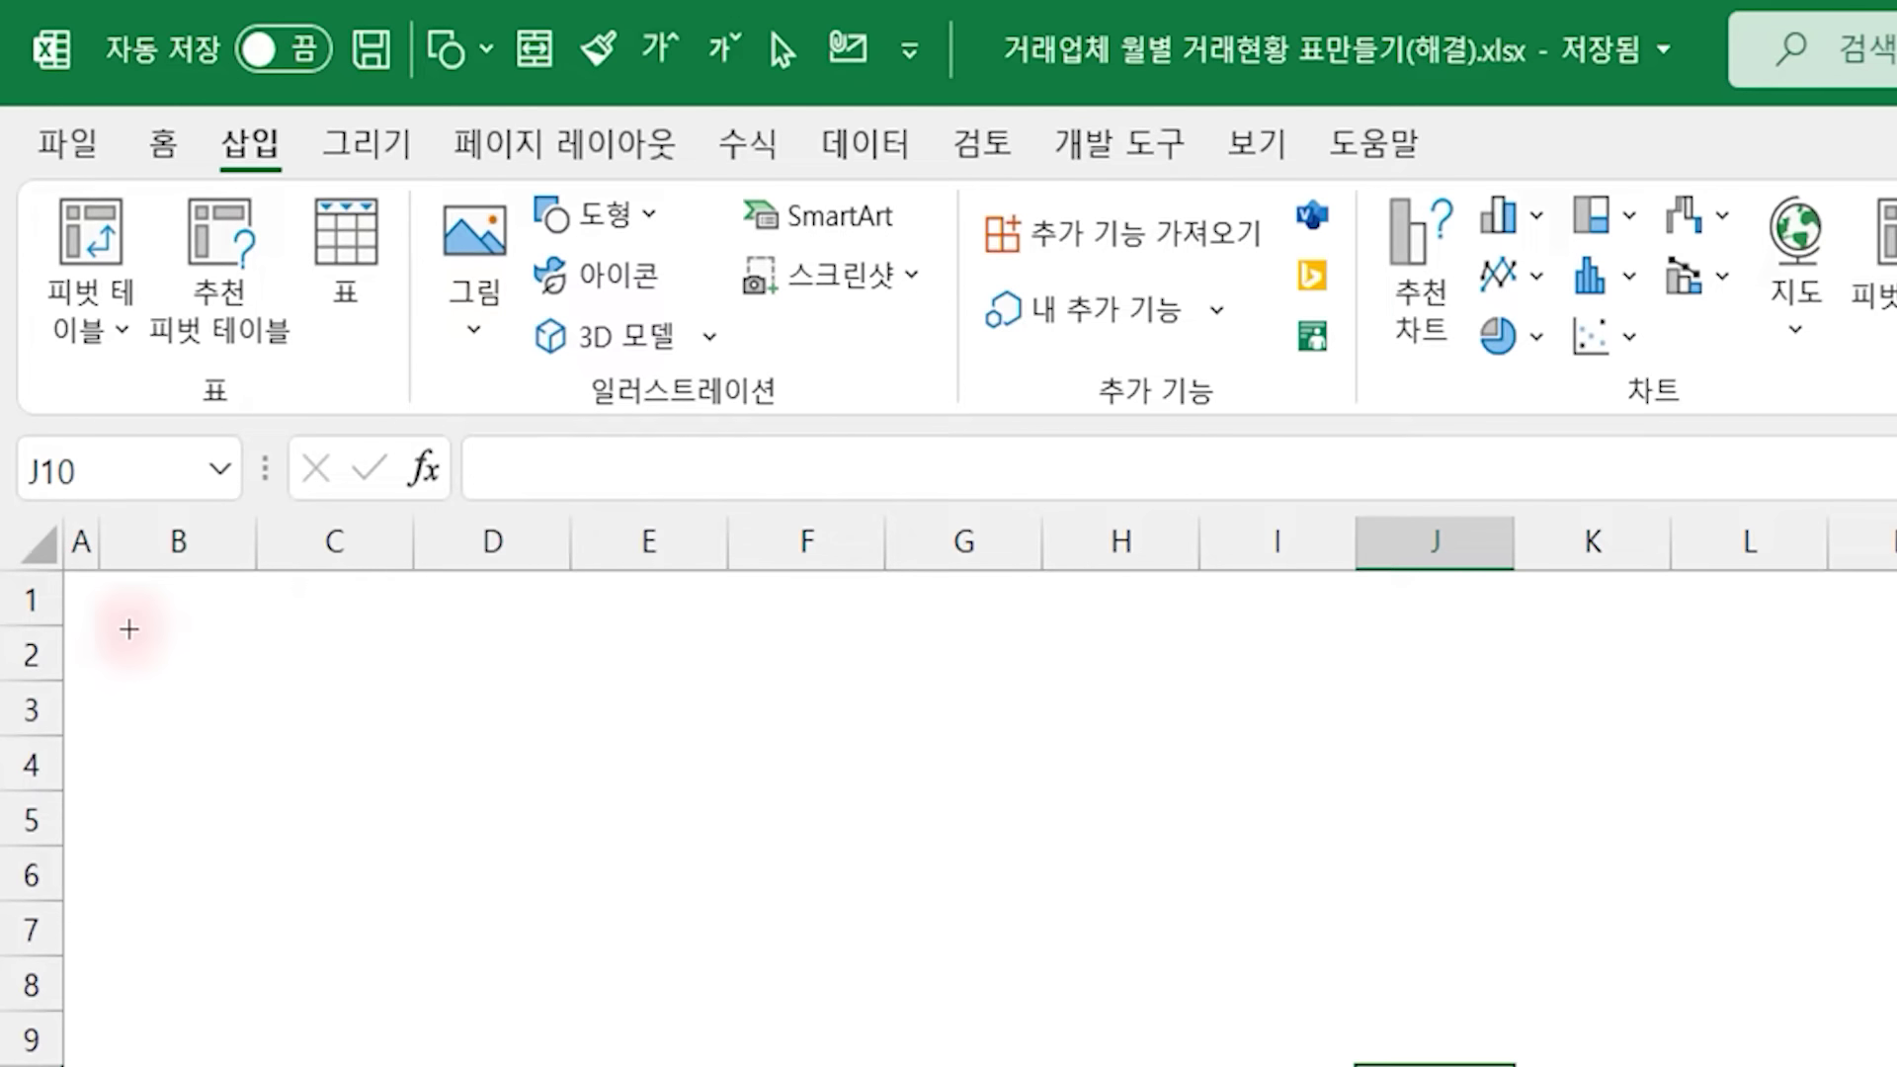
mouse_move(129, 629)
left_mouse_down()
mouse_move(191, 673)
mouse_move(969, 724)
mouse_move(1427, 725)
mouse_move(1499, 745)
mouse_move(1471, 741)
left_mouse_up()
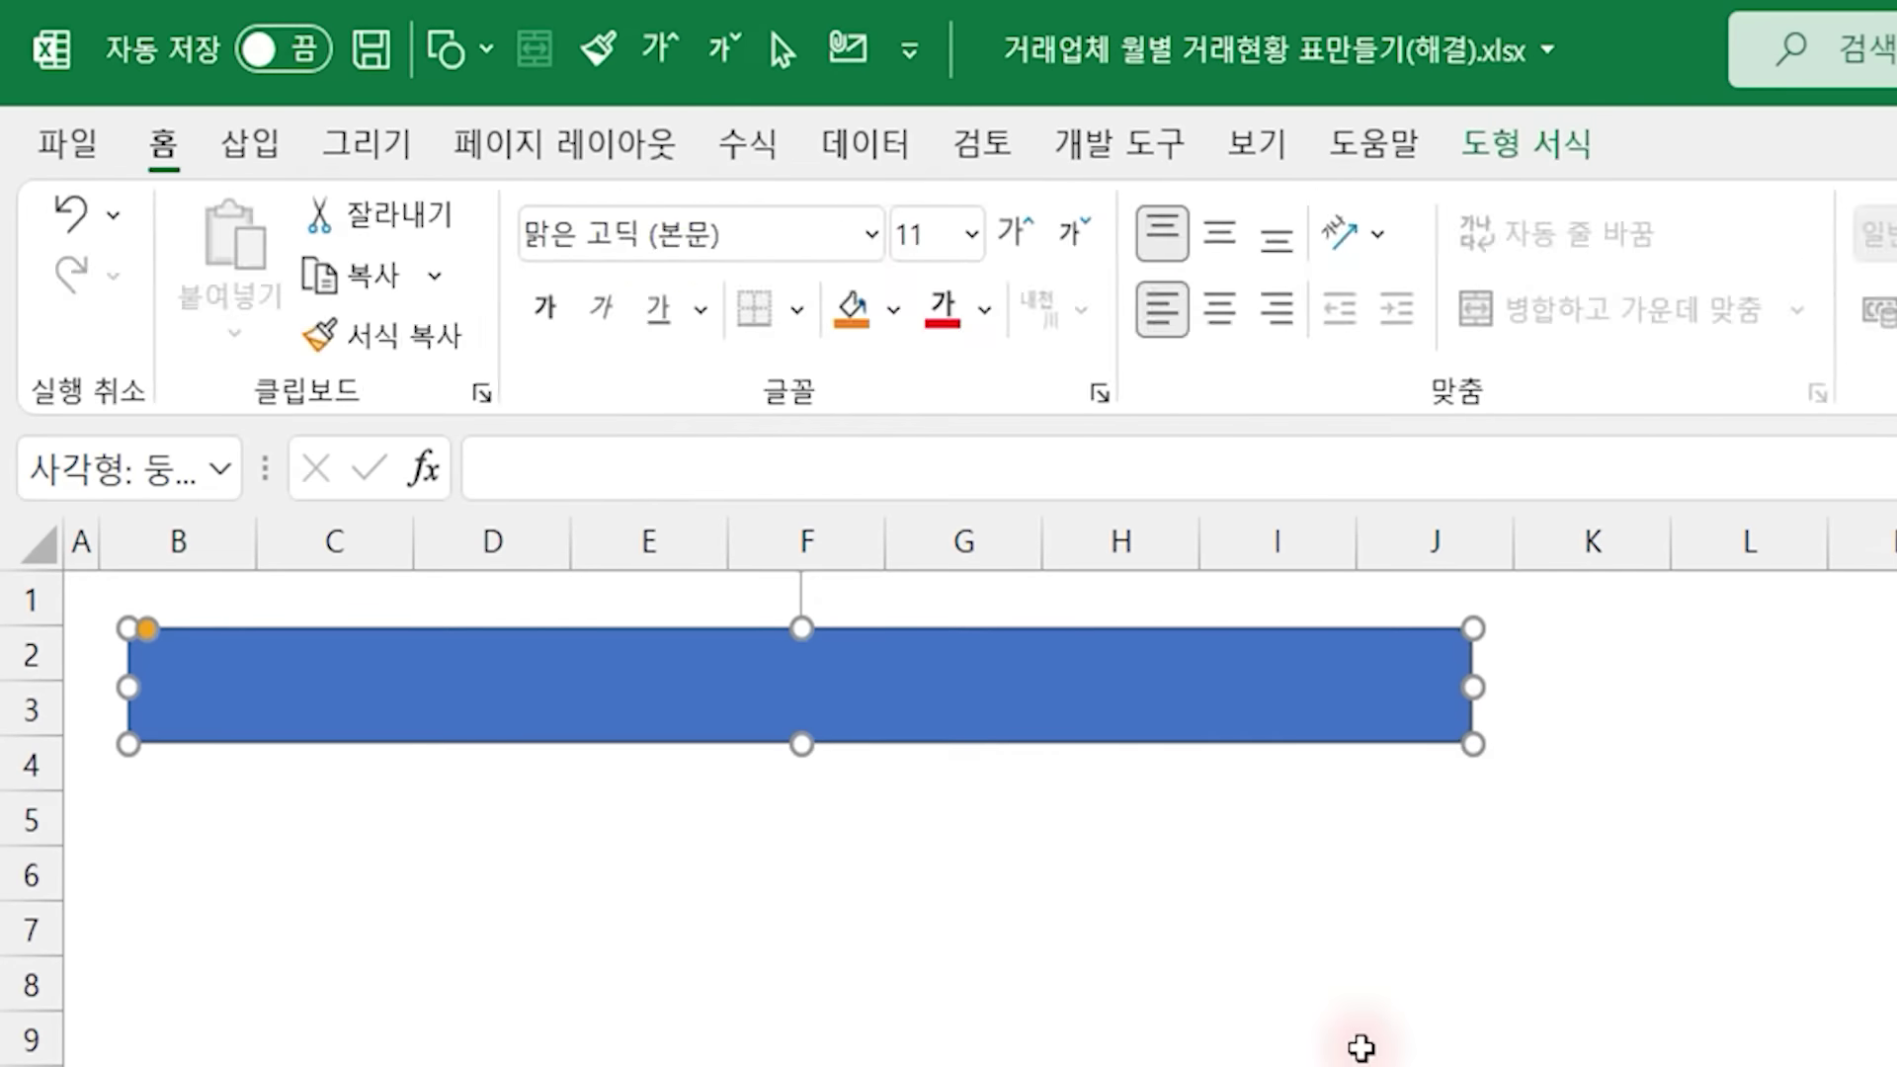
Enter the text "기본 정보 추가시 해당시트로 이동하기" in the rounded rectangle
type("기본 정보 추")
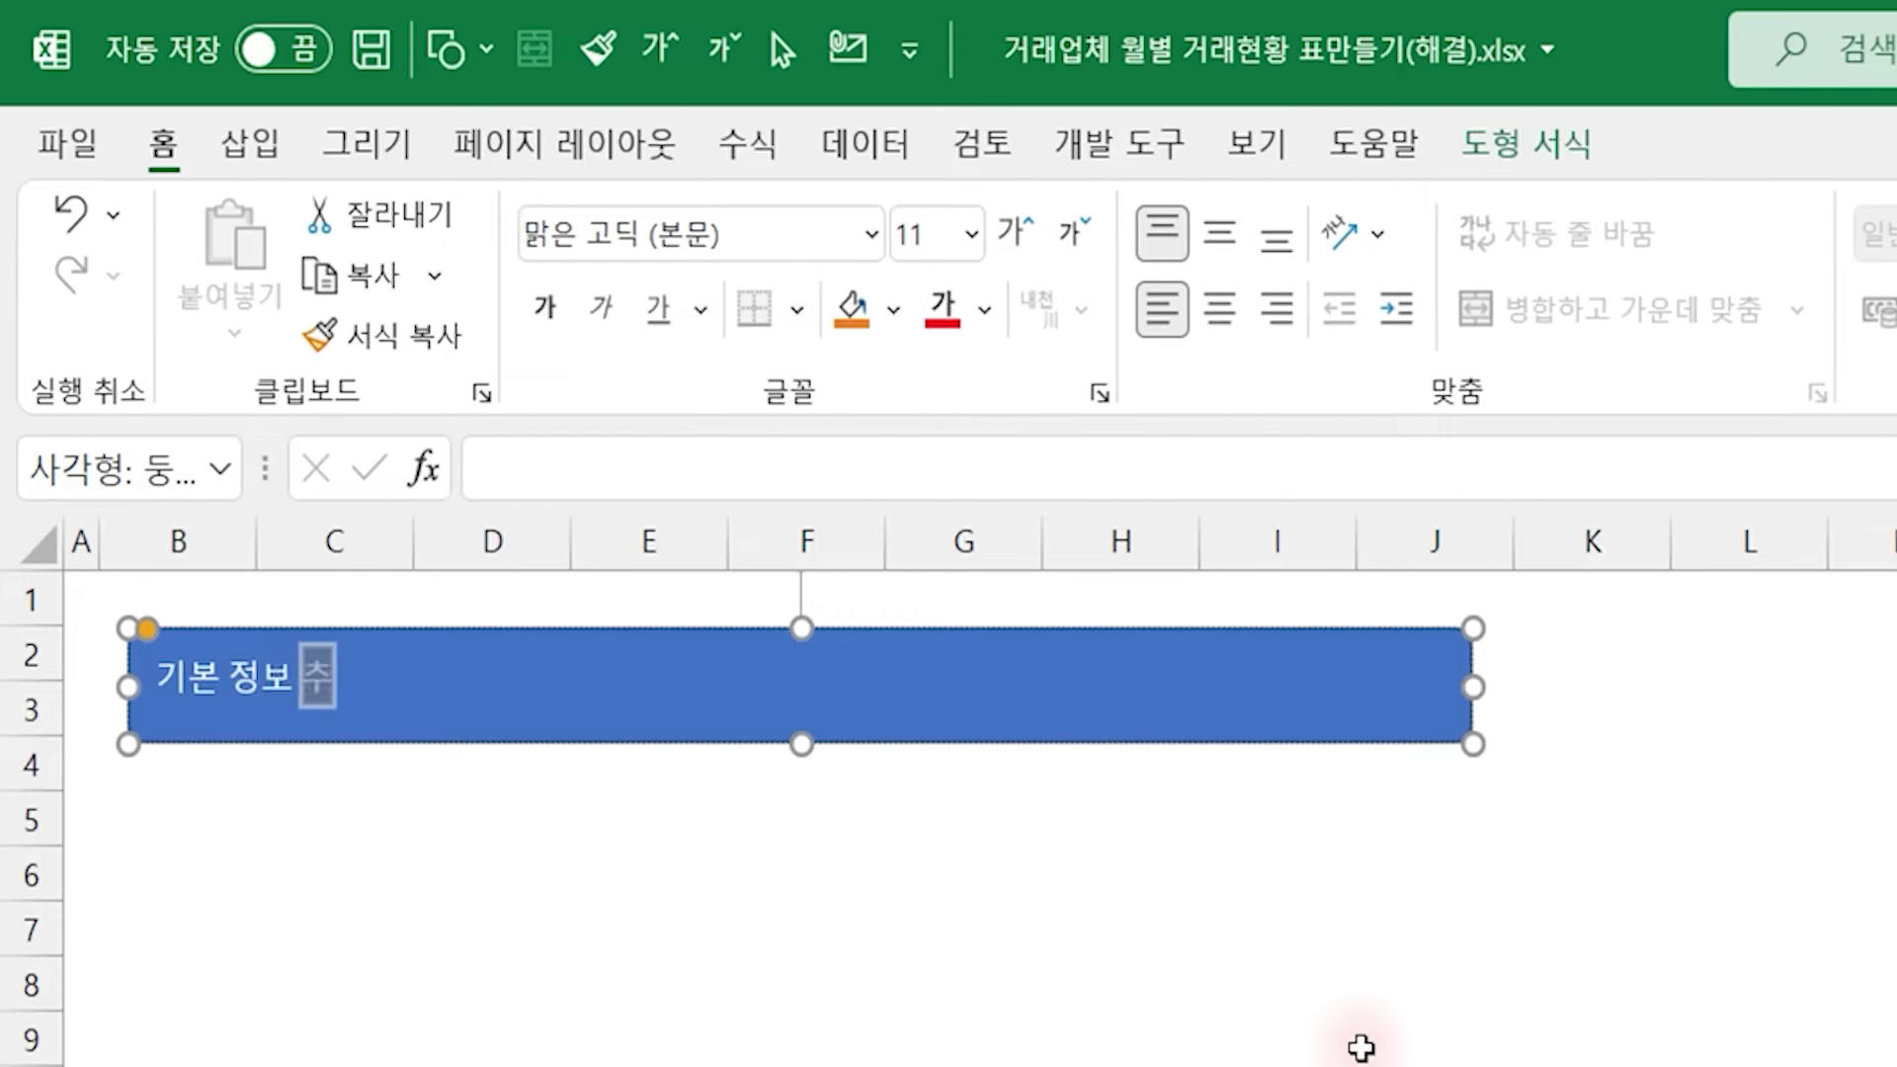
type("가시 해당시")
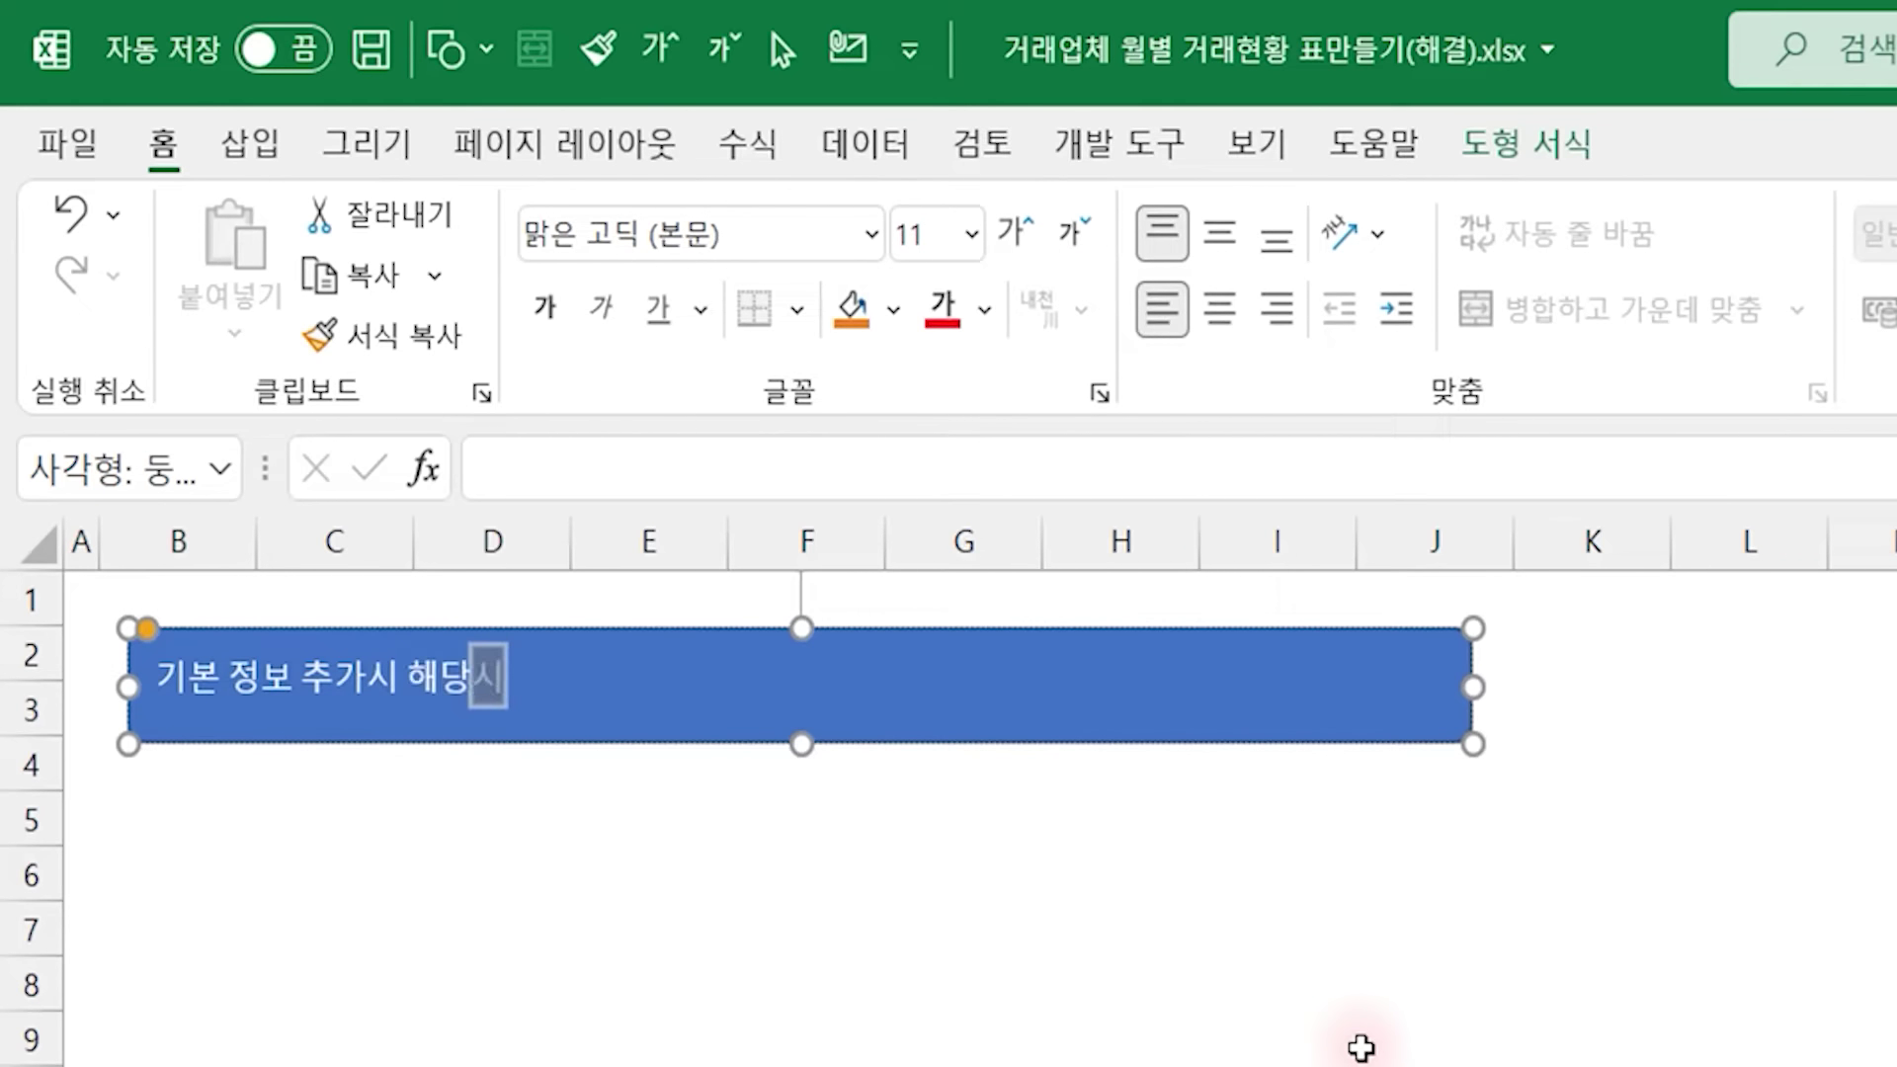
type("트로 이동하기")
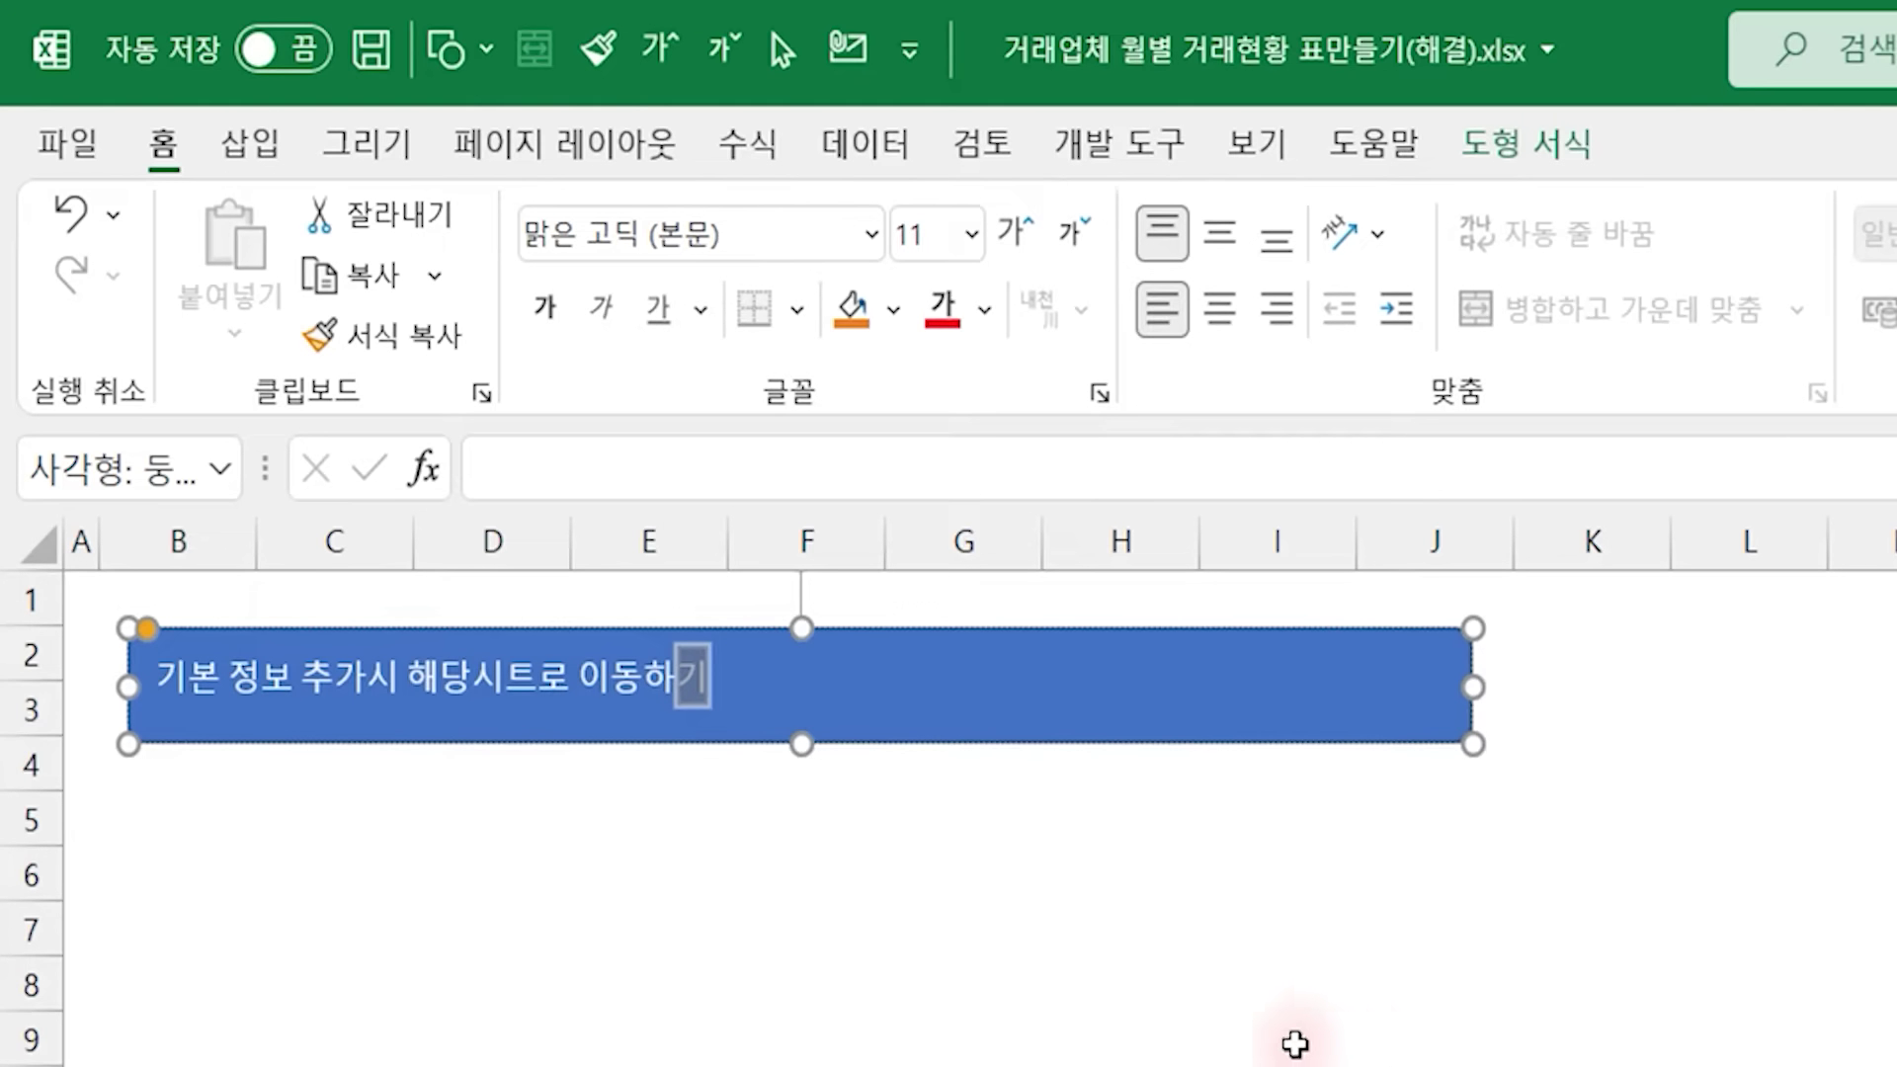
key("Escape")
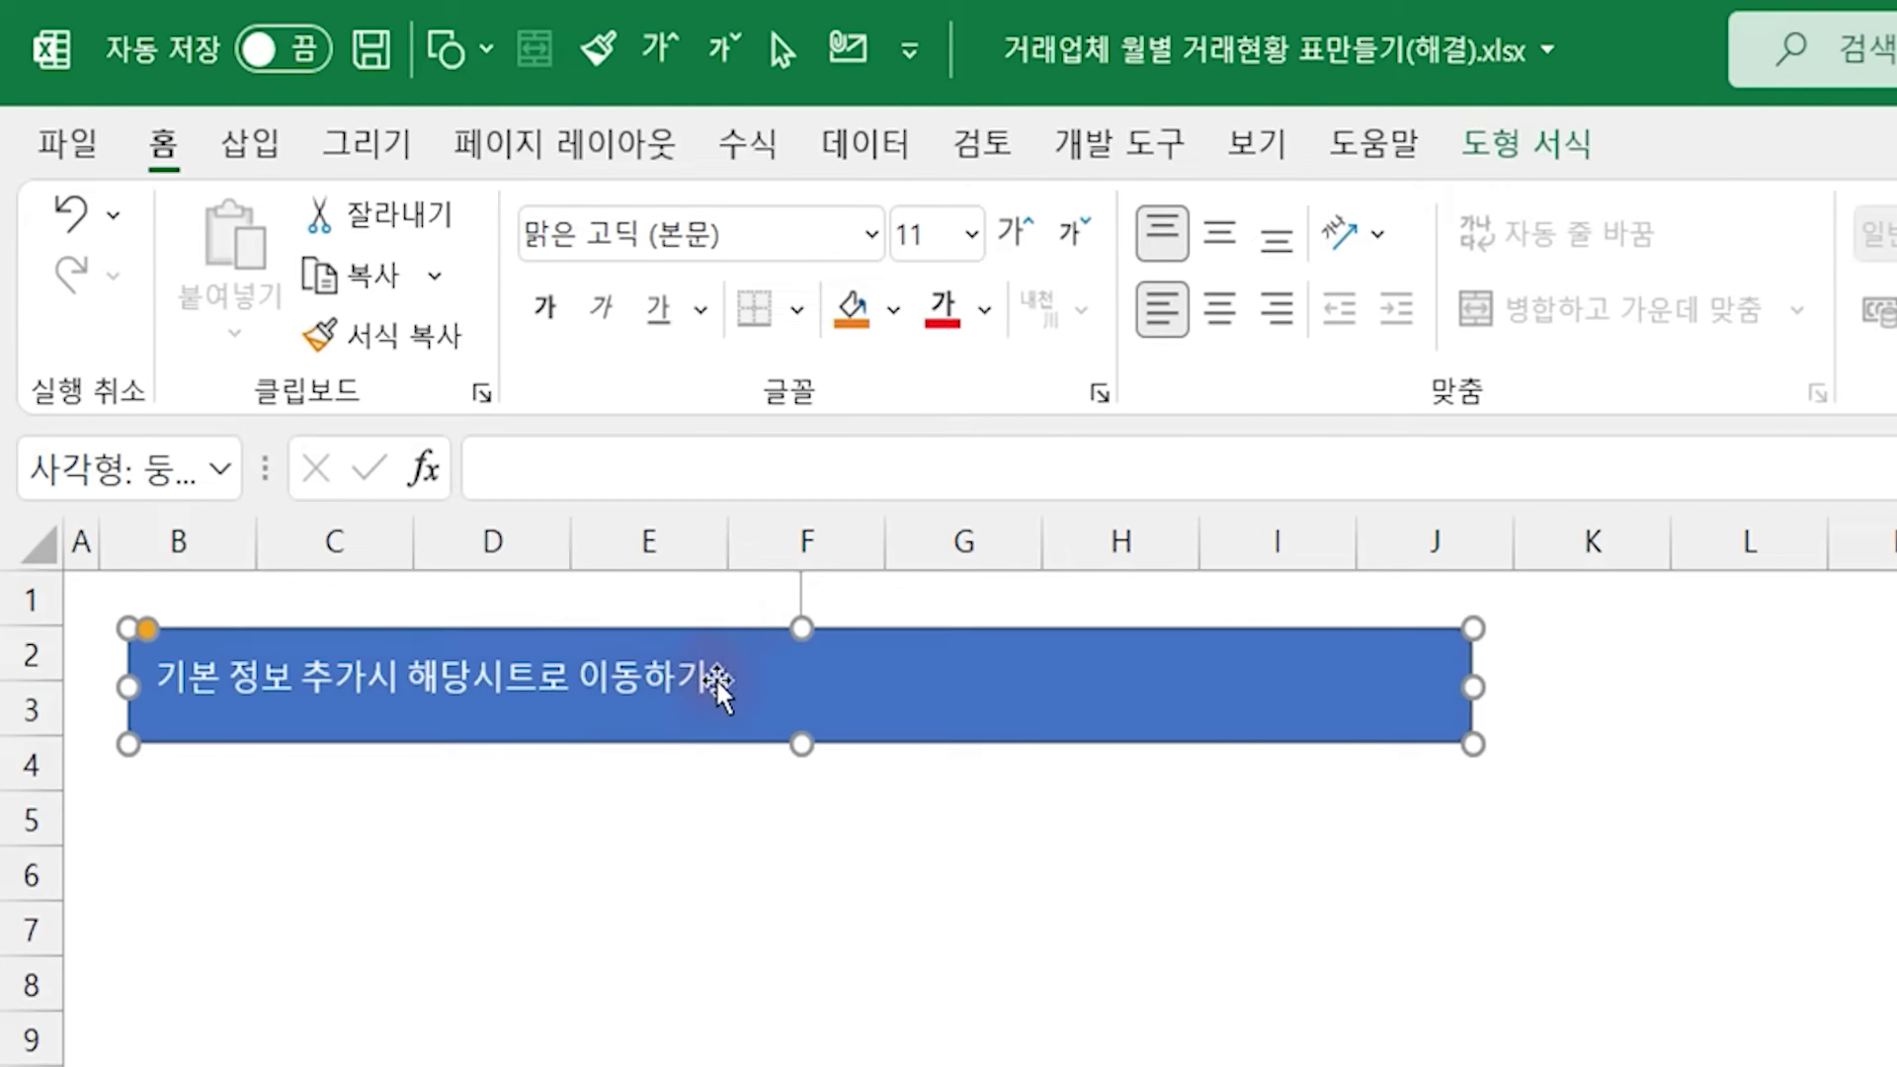
Give the rounded rectangle a gradient fill with the black stop at 70% and remove its outline
right_click(970, 707)
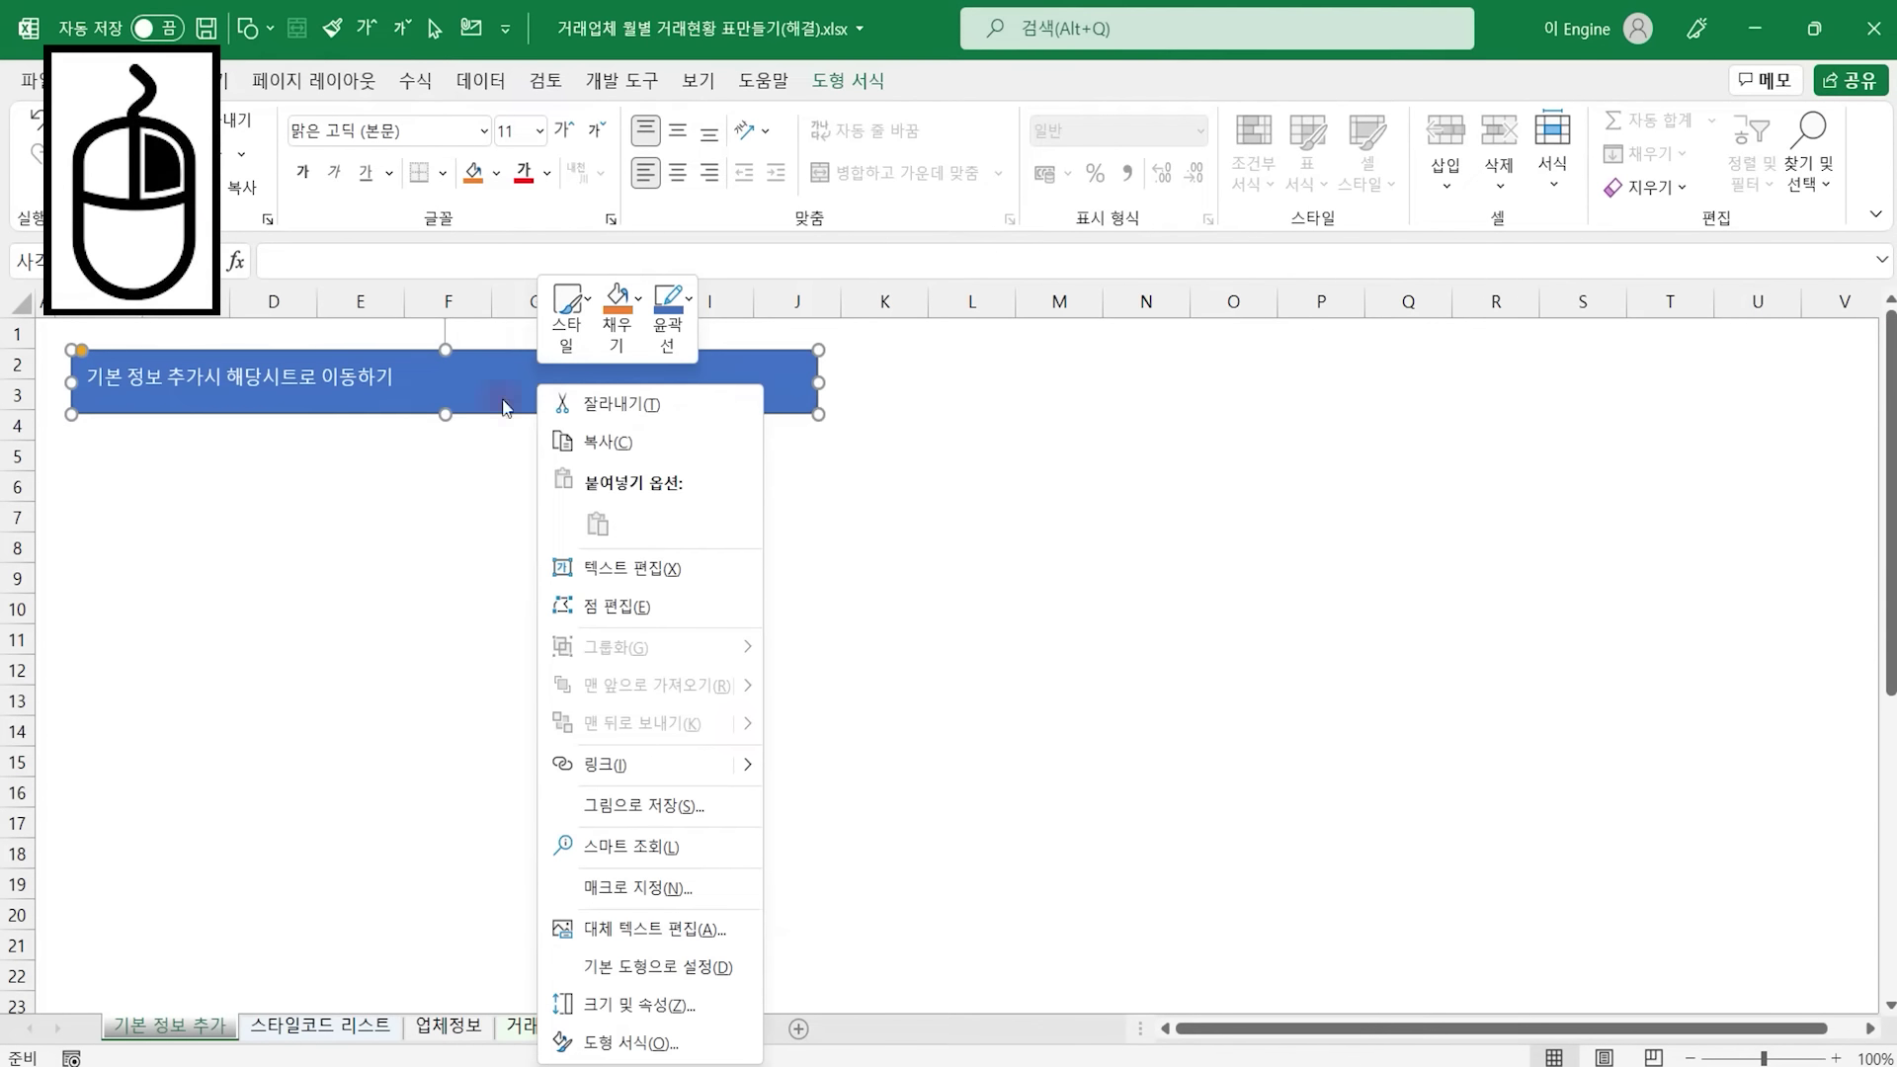
left_click(642, 1043)
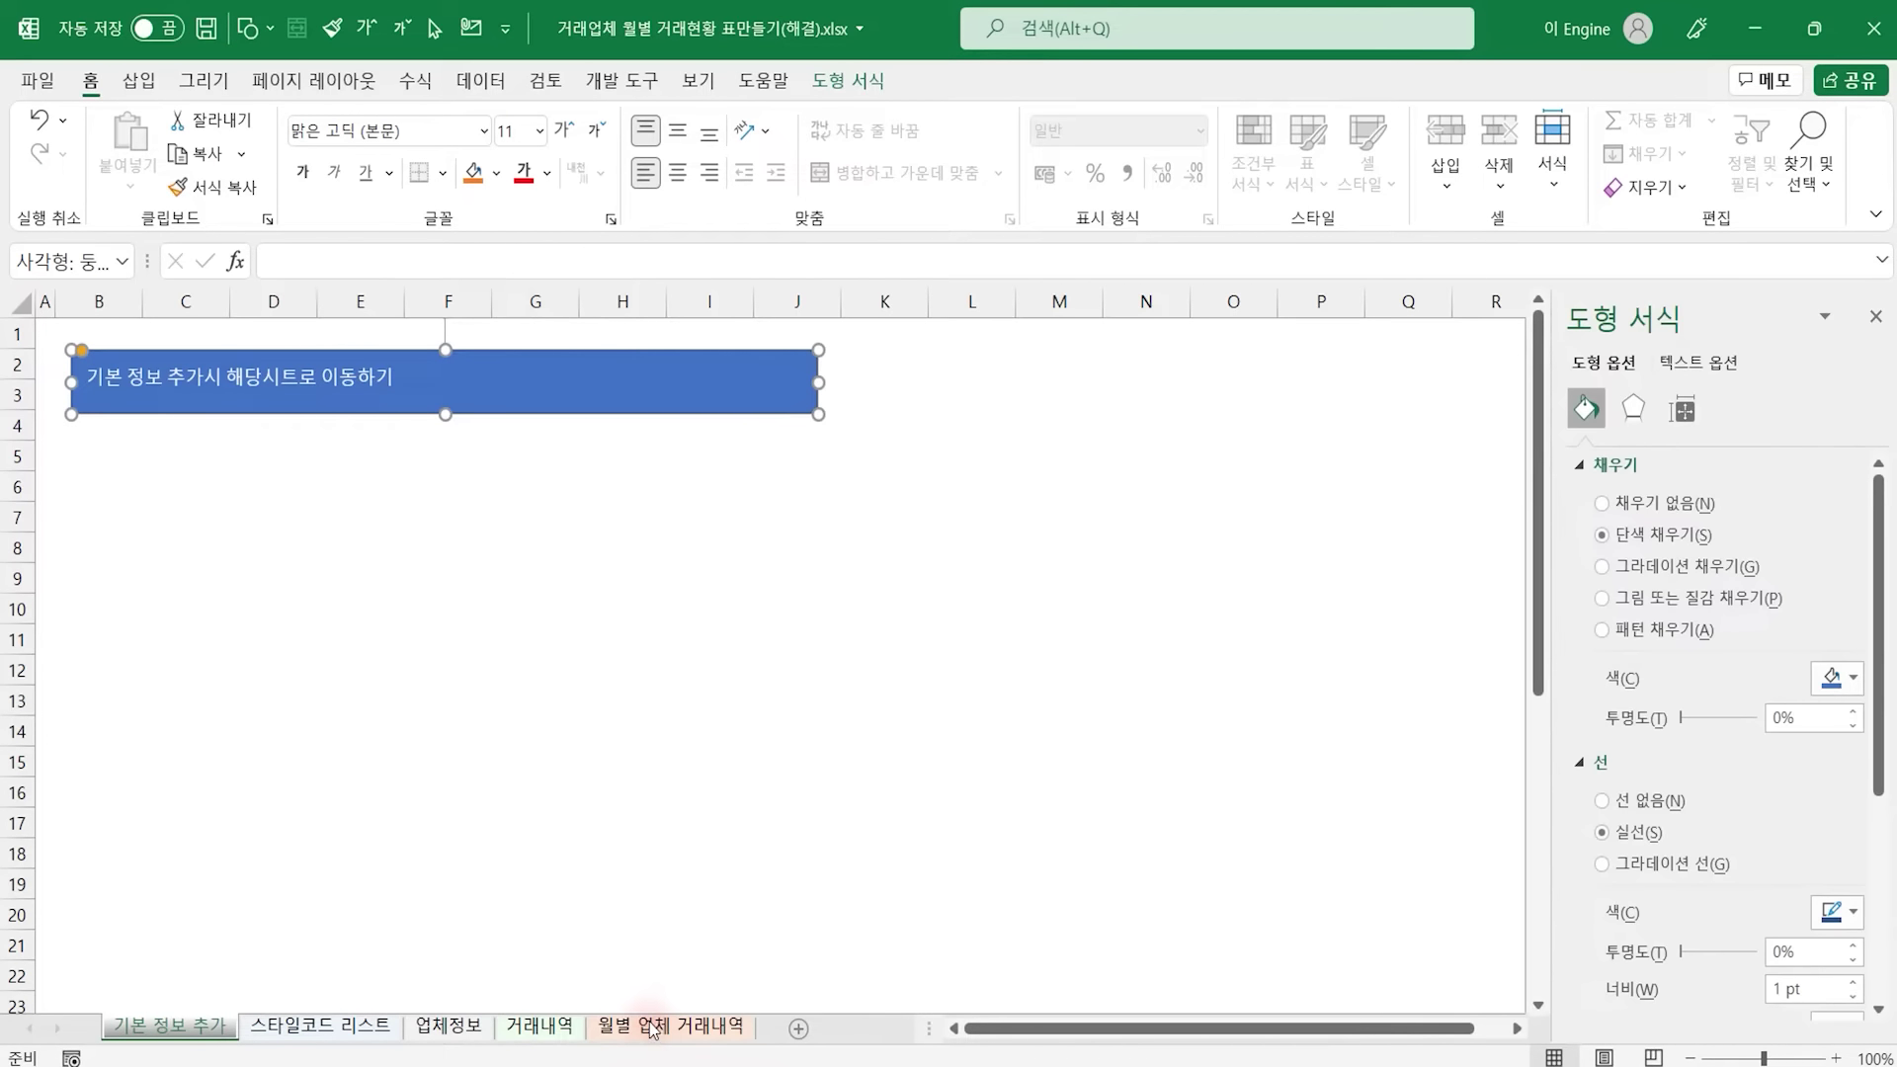
left_click(1653, 566)
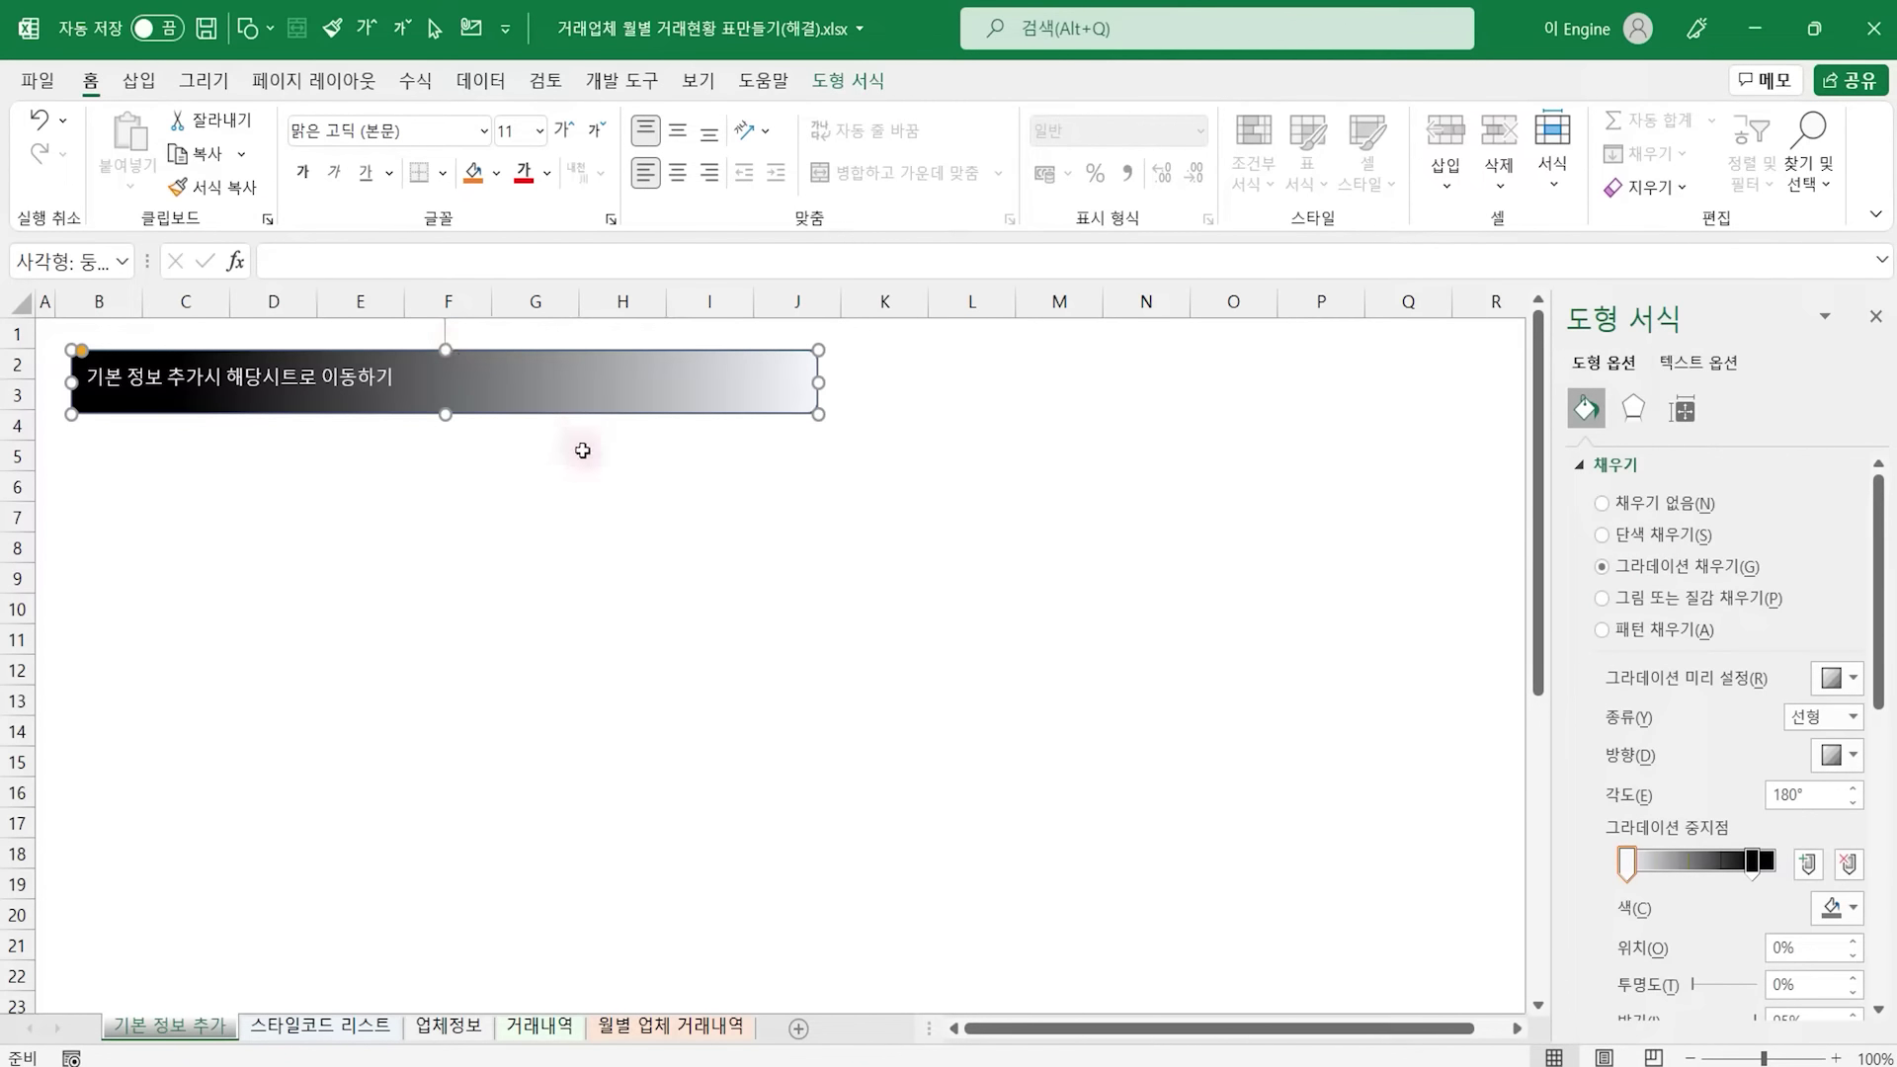
left_click(1752, 862)
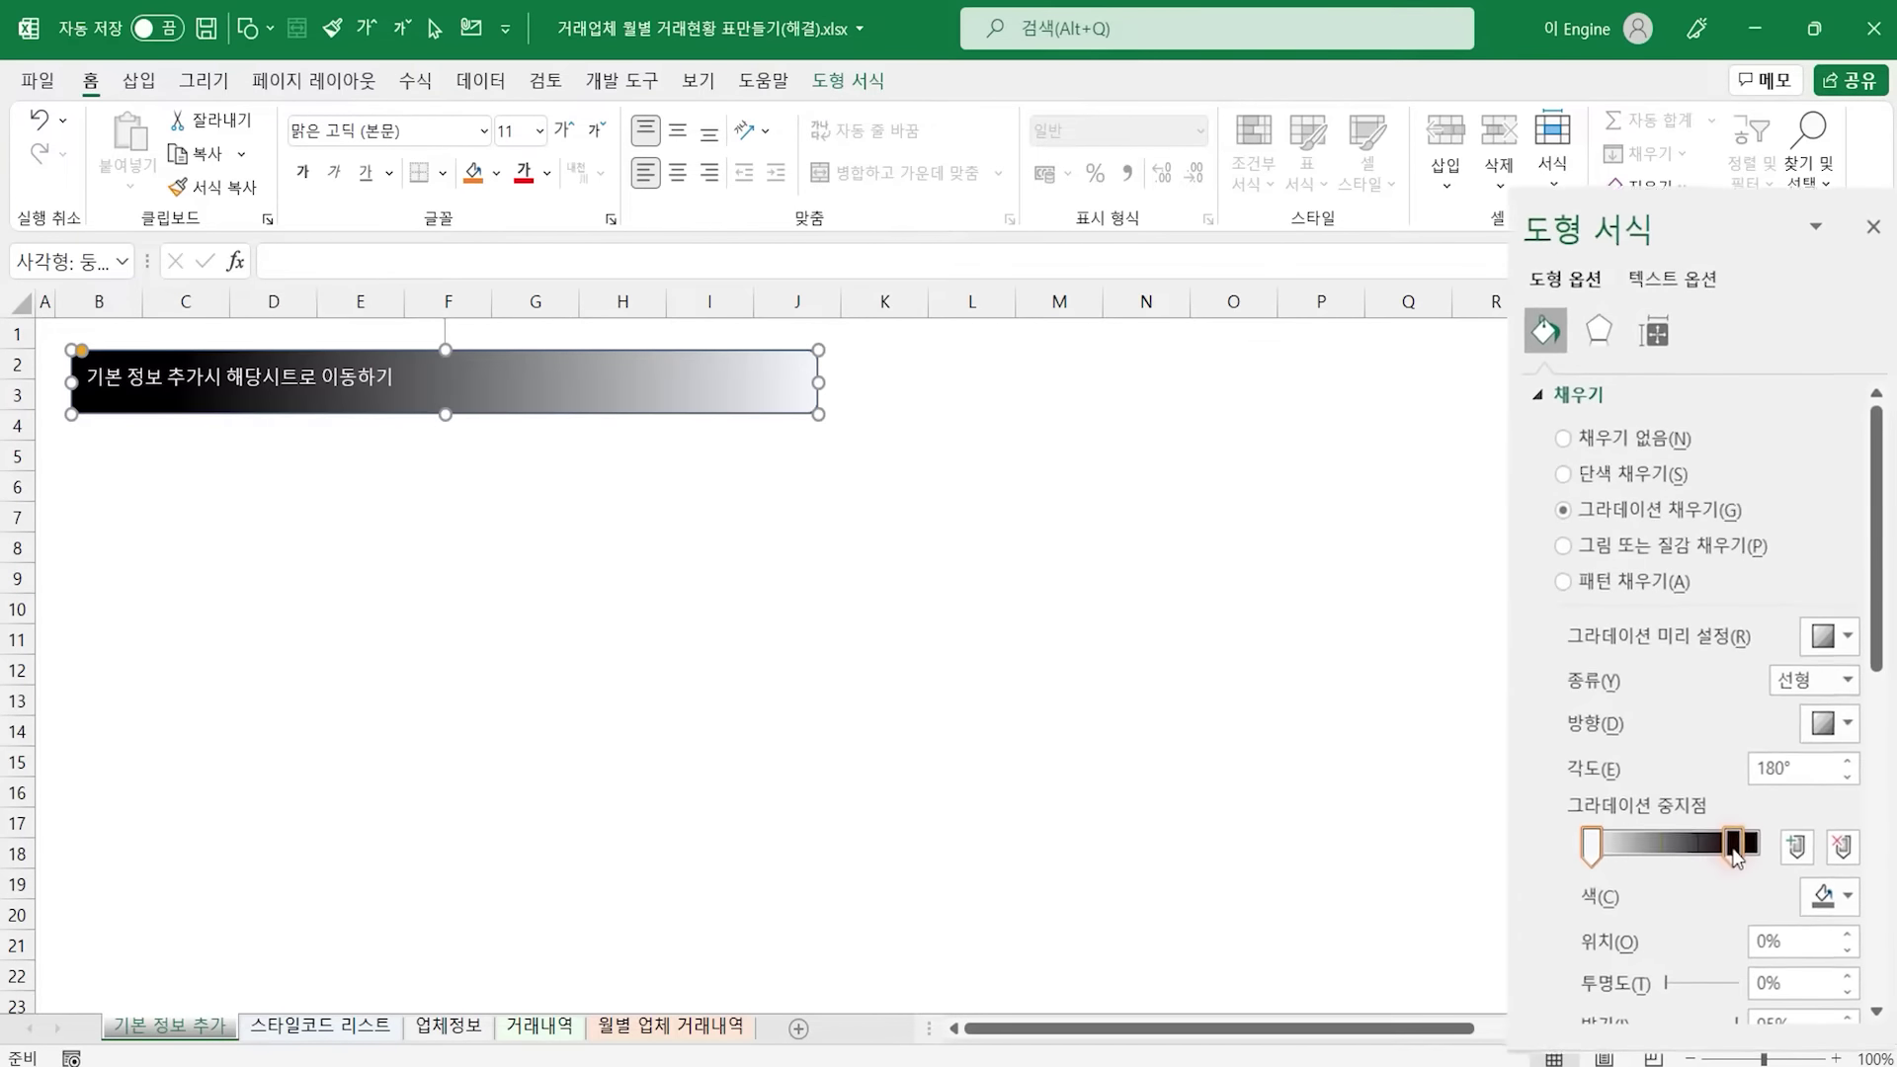
left_click_drag(1707, 828, 1687, 826)
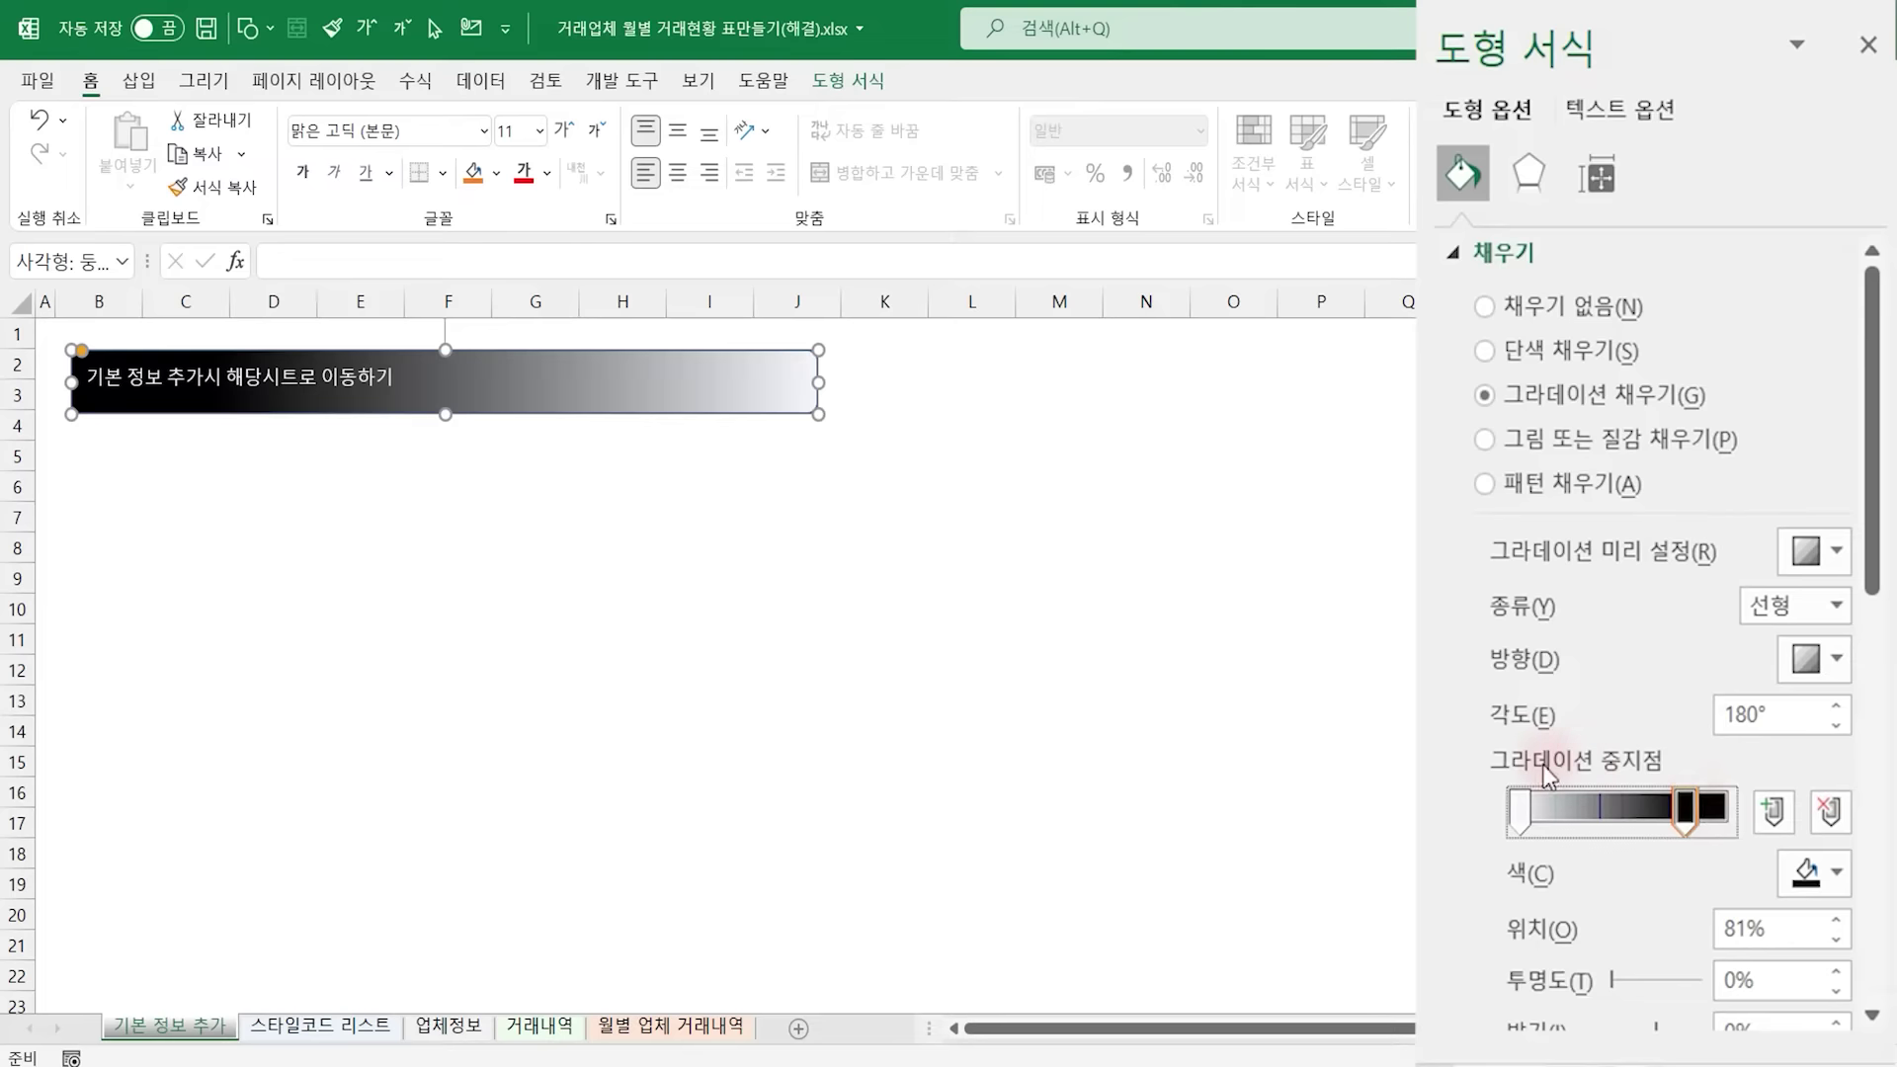
left_click(1687, 805)
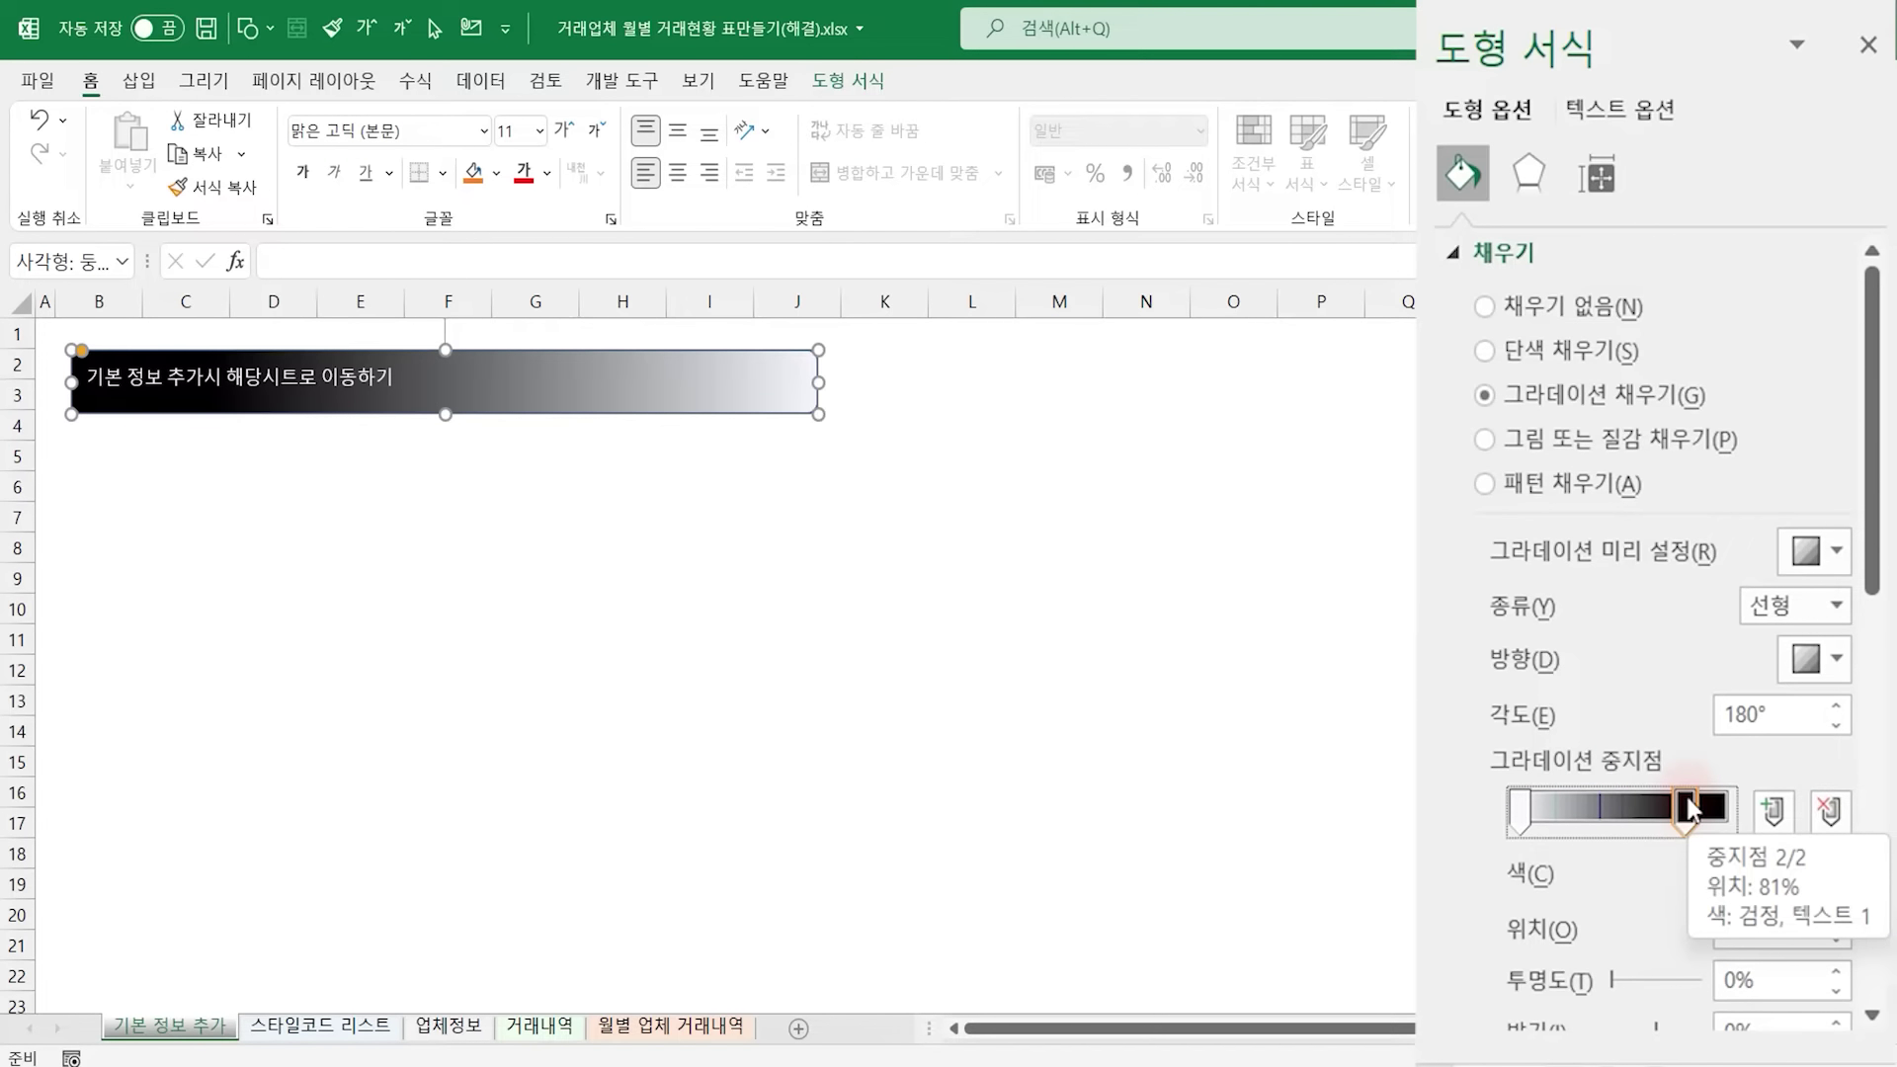
mouse_move(1687, 806)
left_mouse_down()
mouse_move(1584, 809)
mouse_move(1664, 828)
left_mouse_up()
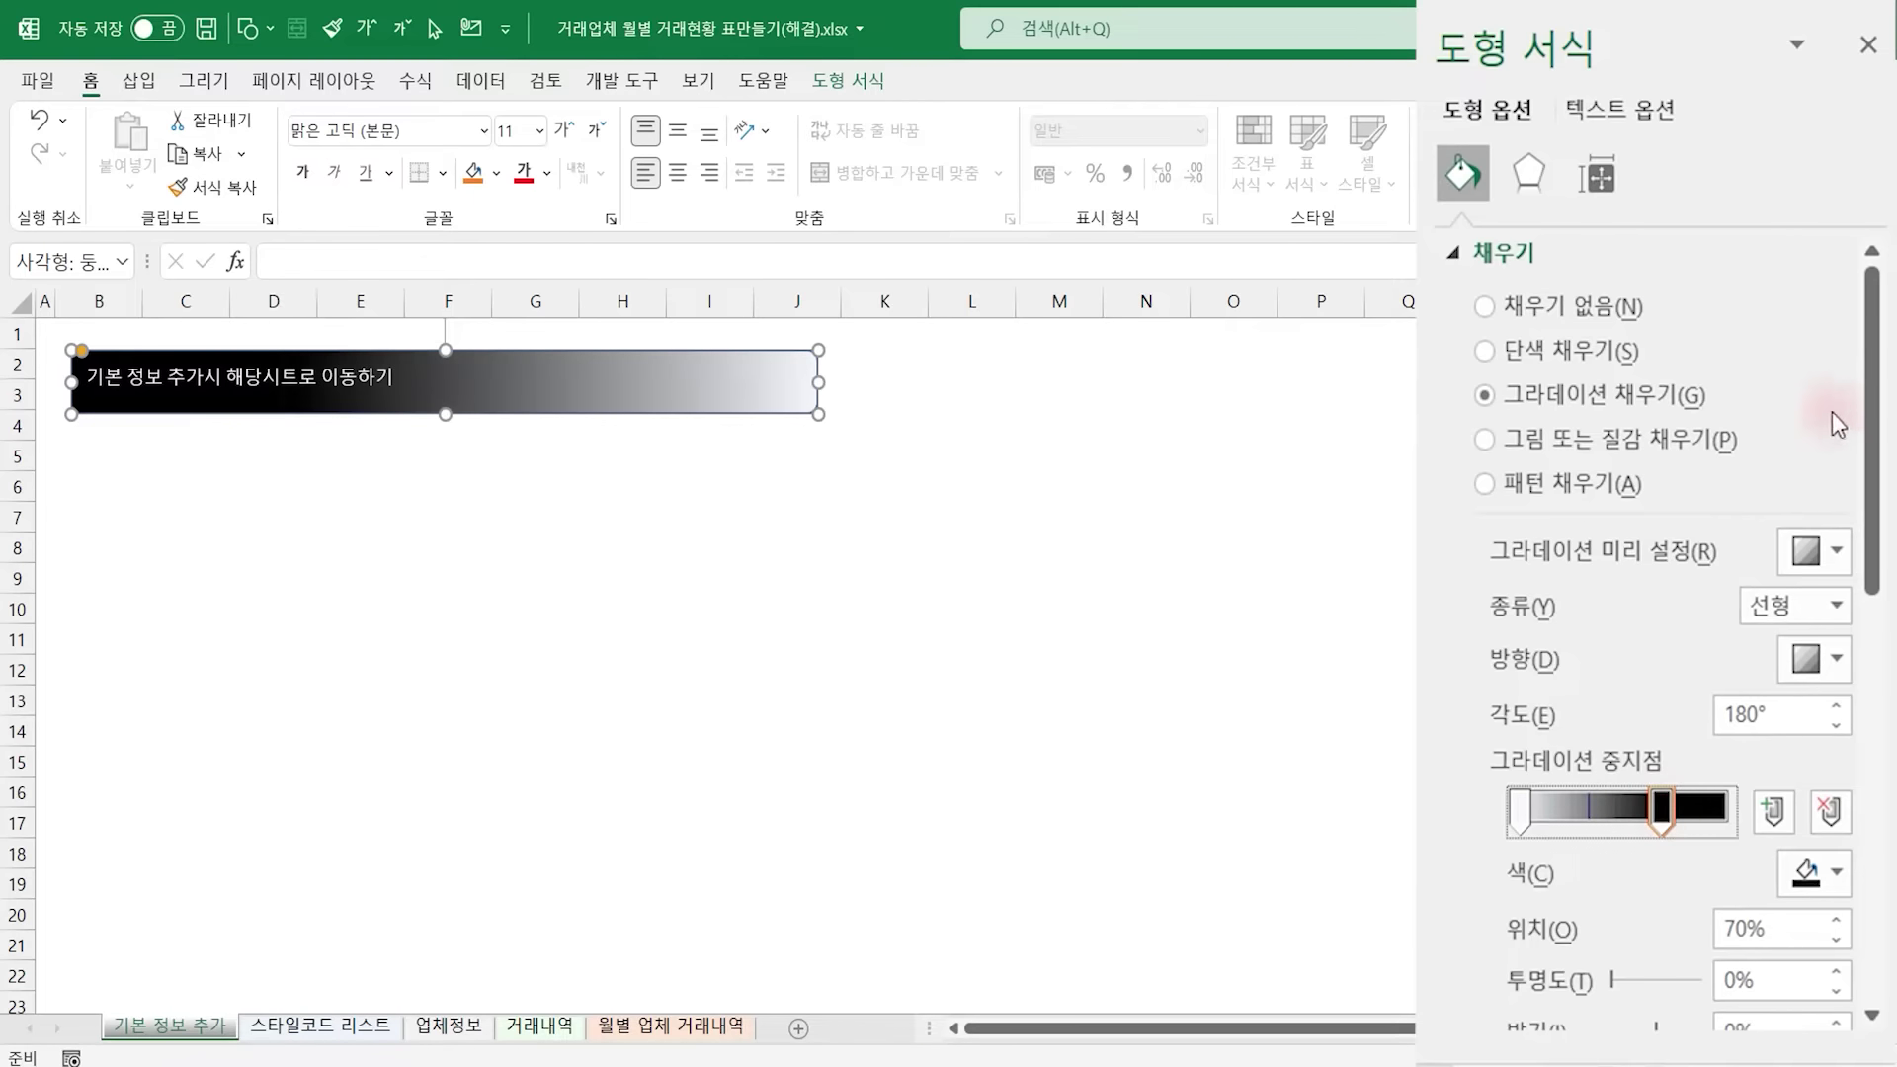
scroll(1759, 405, "down", 10)
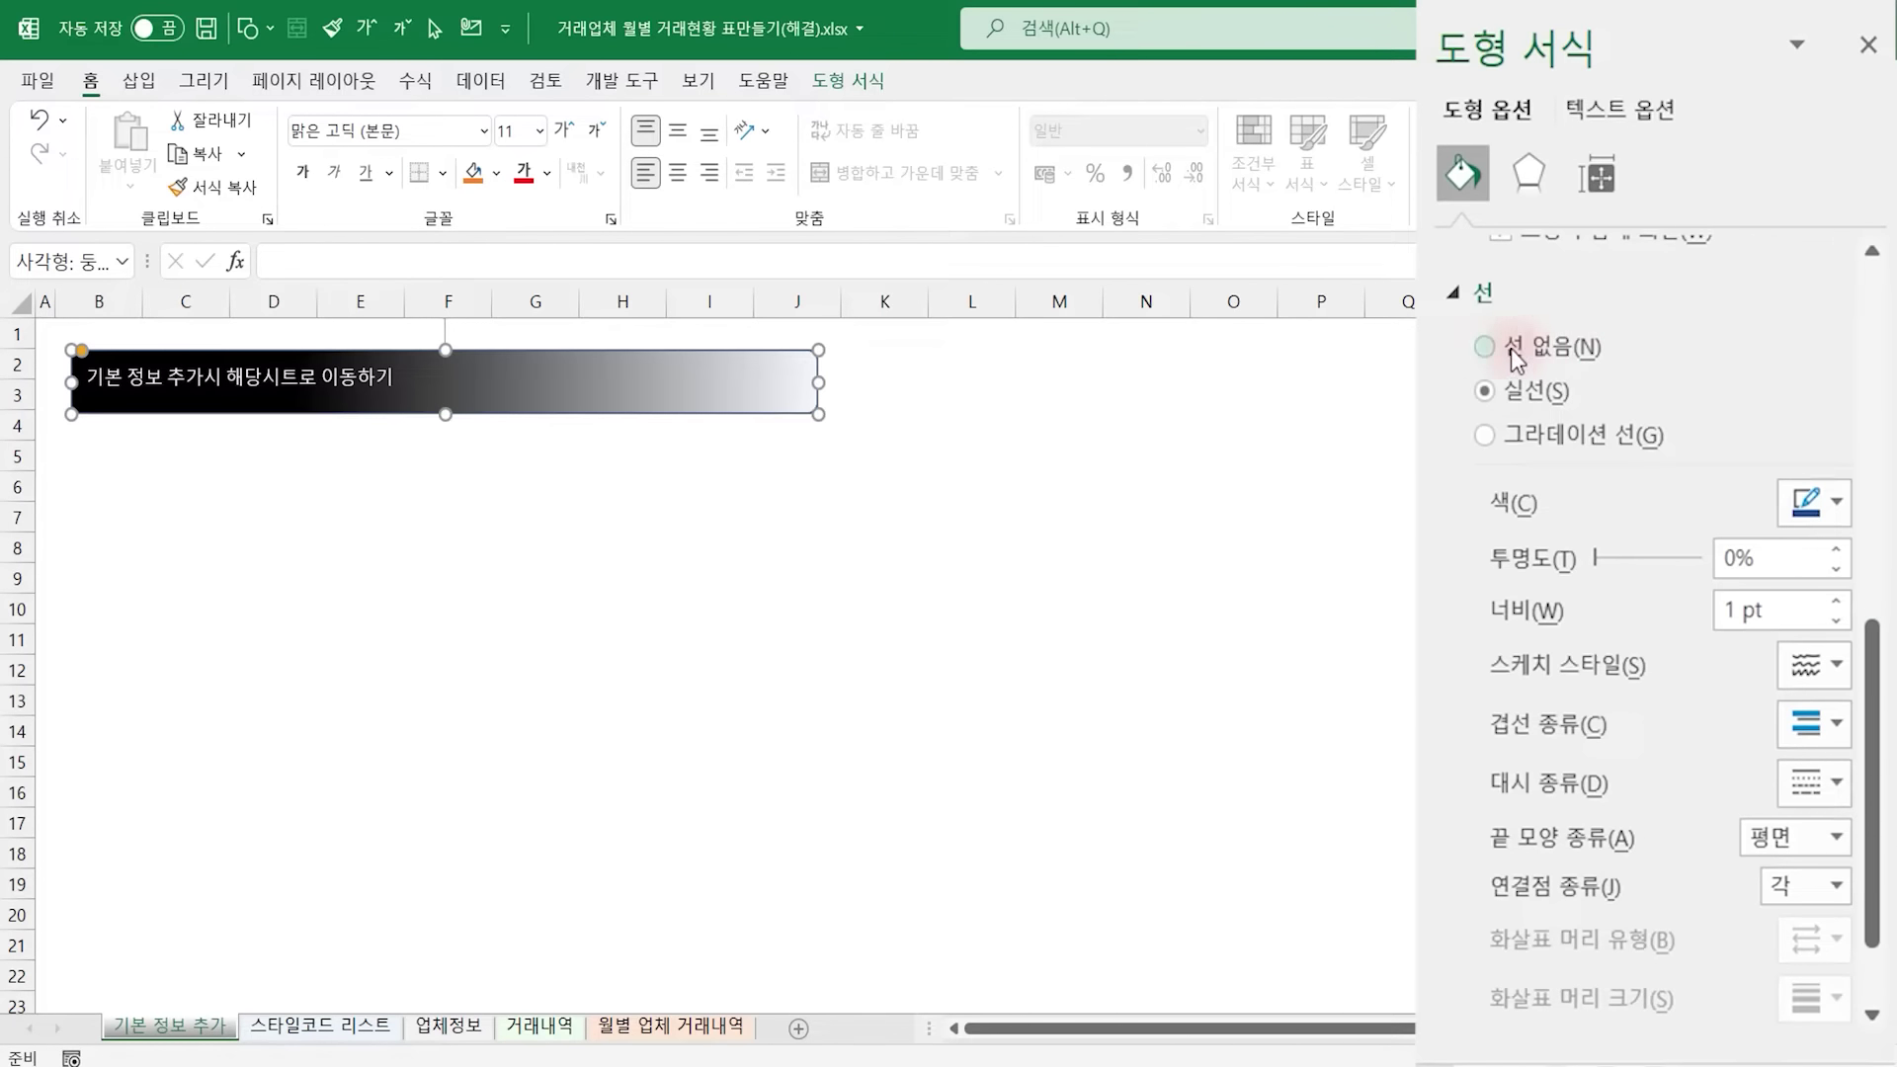
left_click(1510, 348)
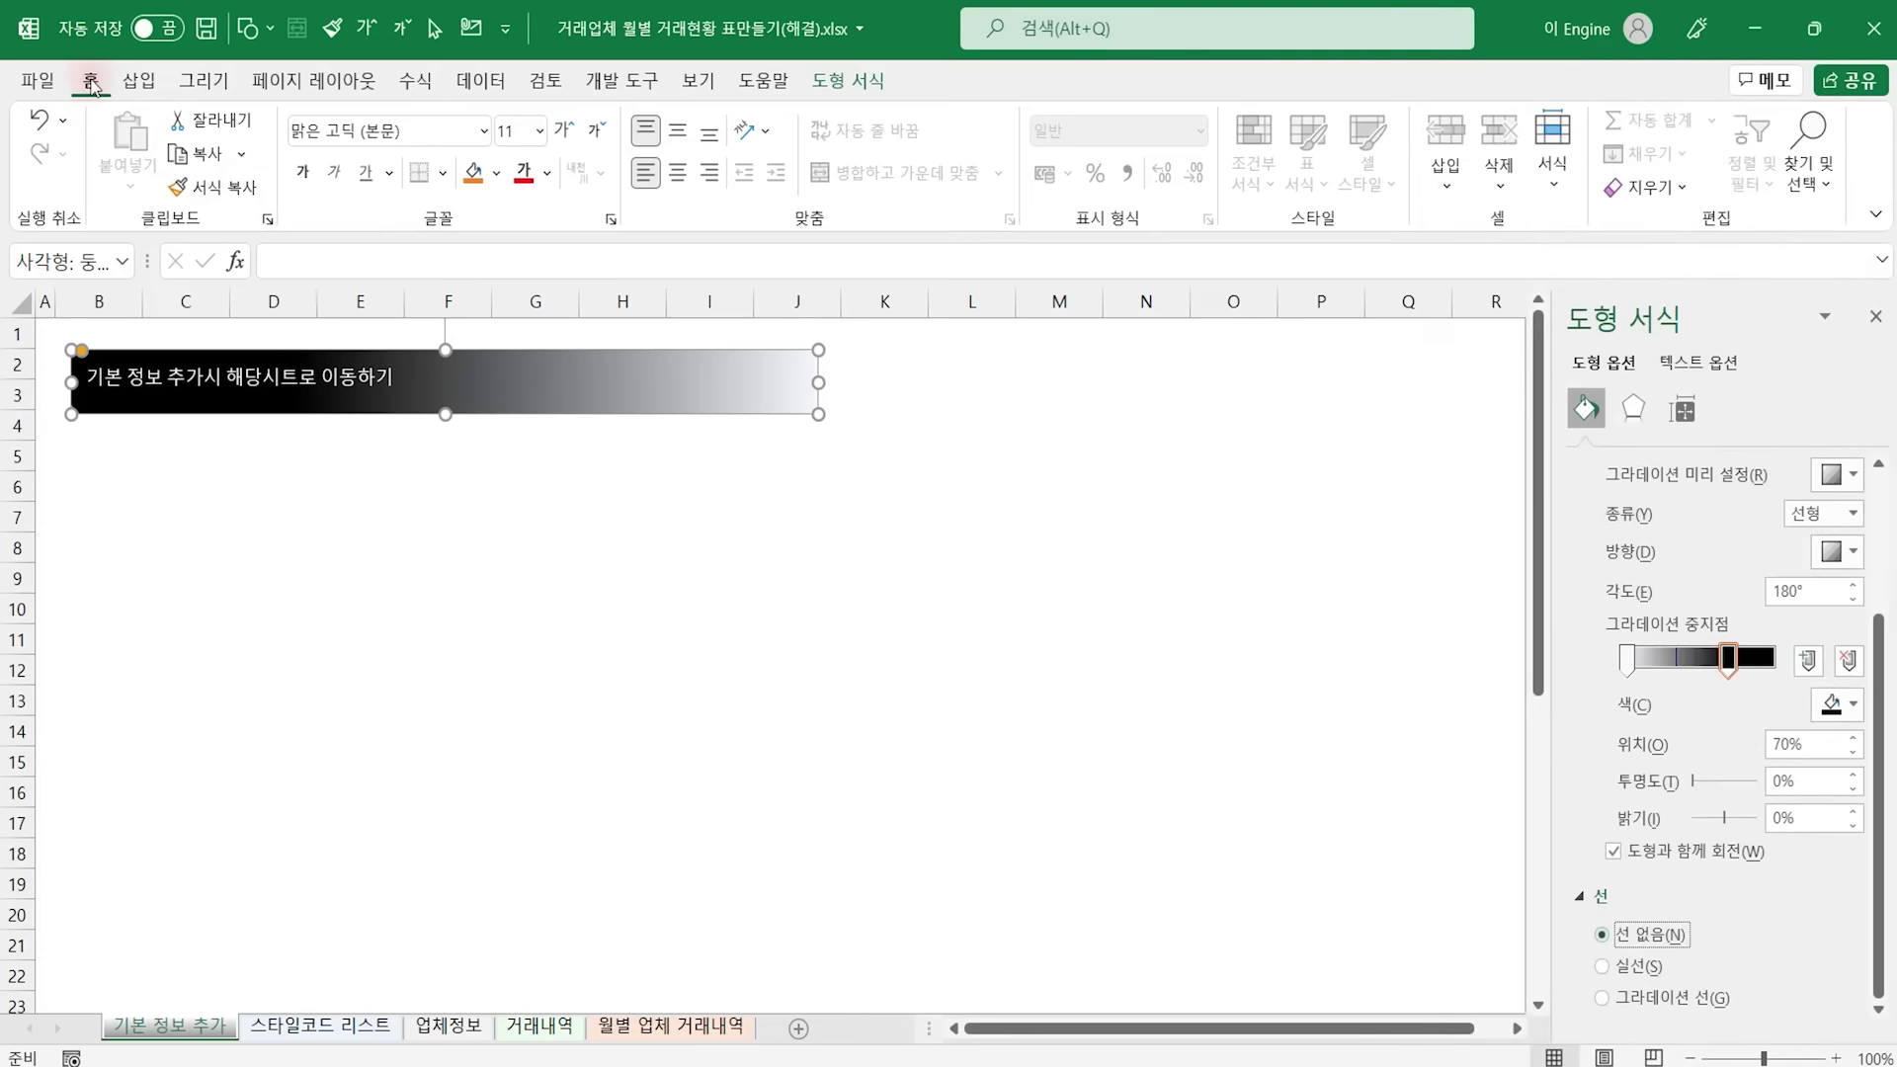
Center the banner text vertically and horizontally and format it as bold at size 16
left_click(678, 130)
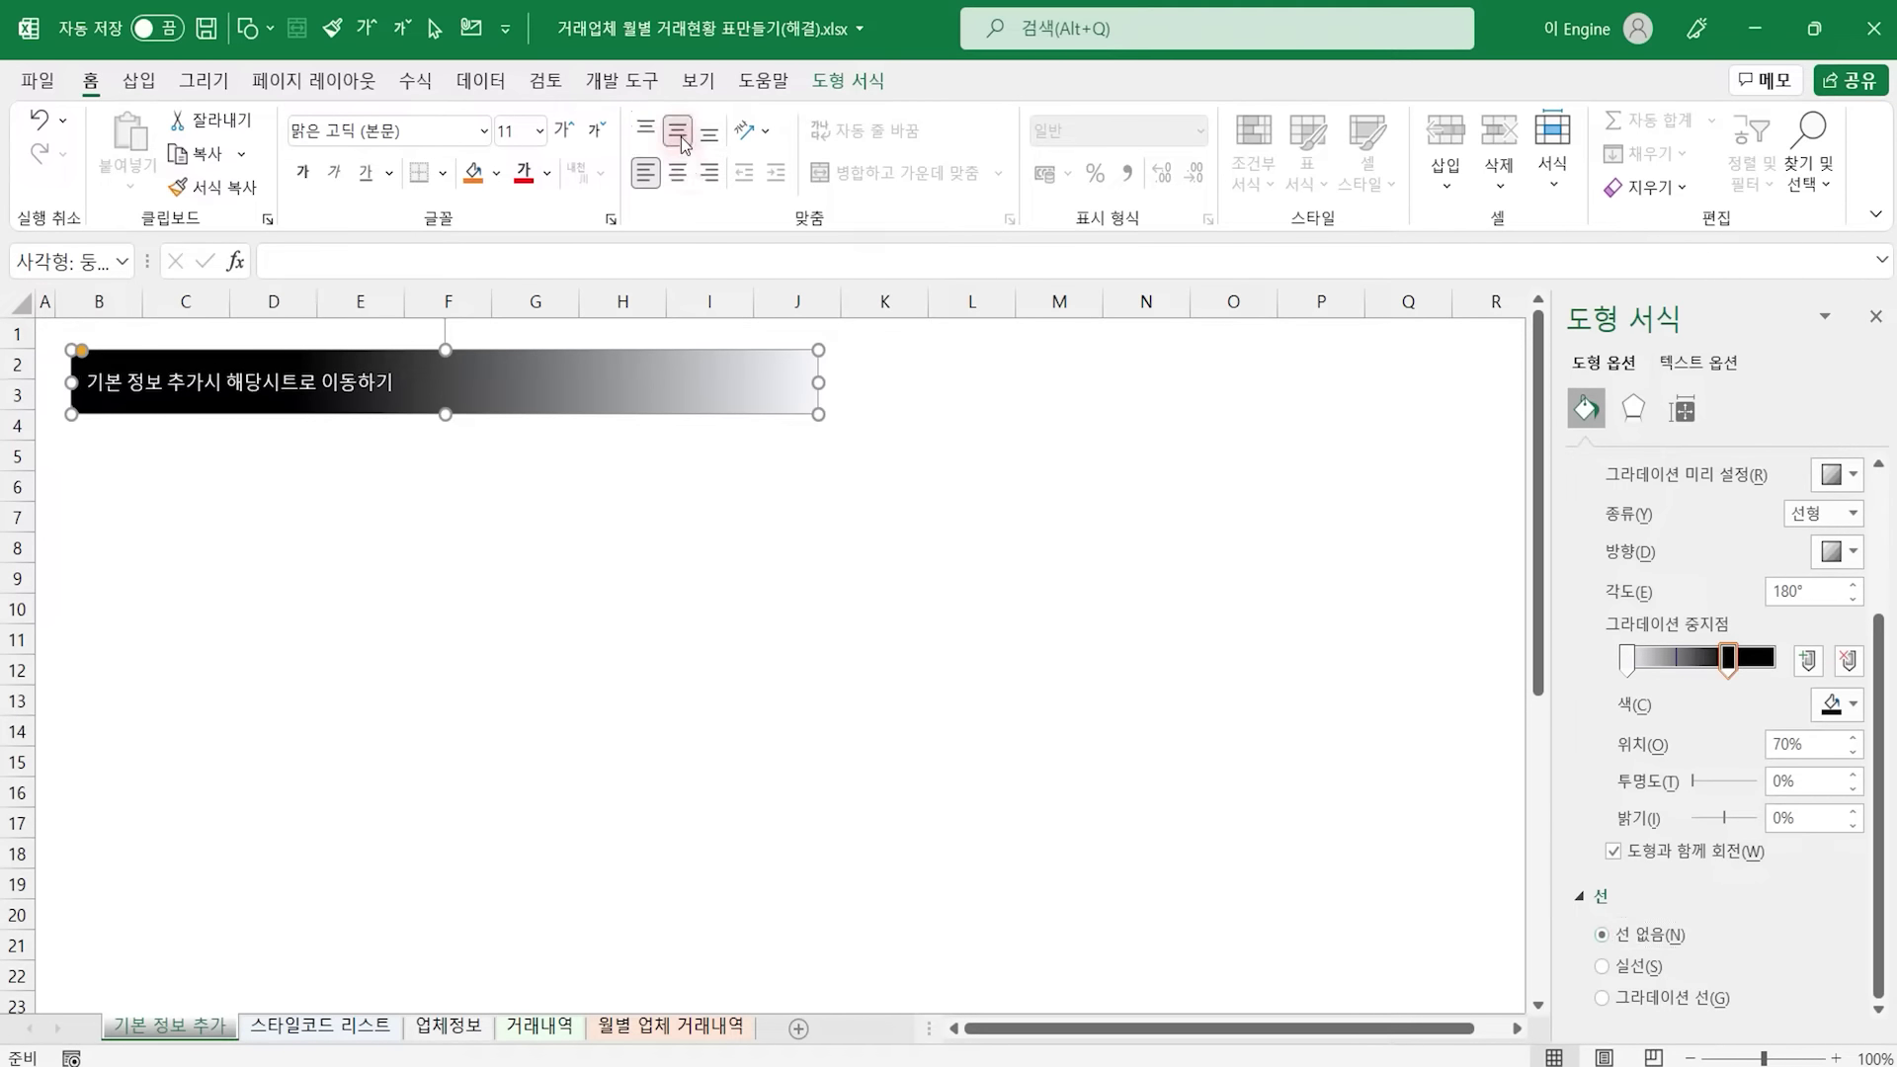
left_click(678, 173)
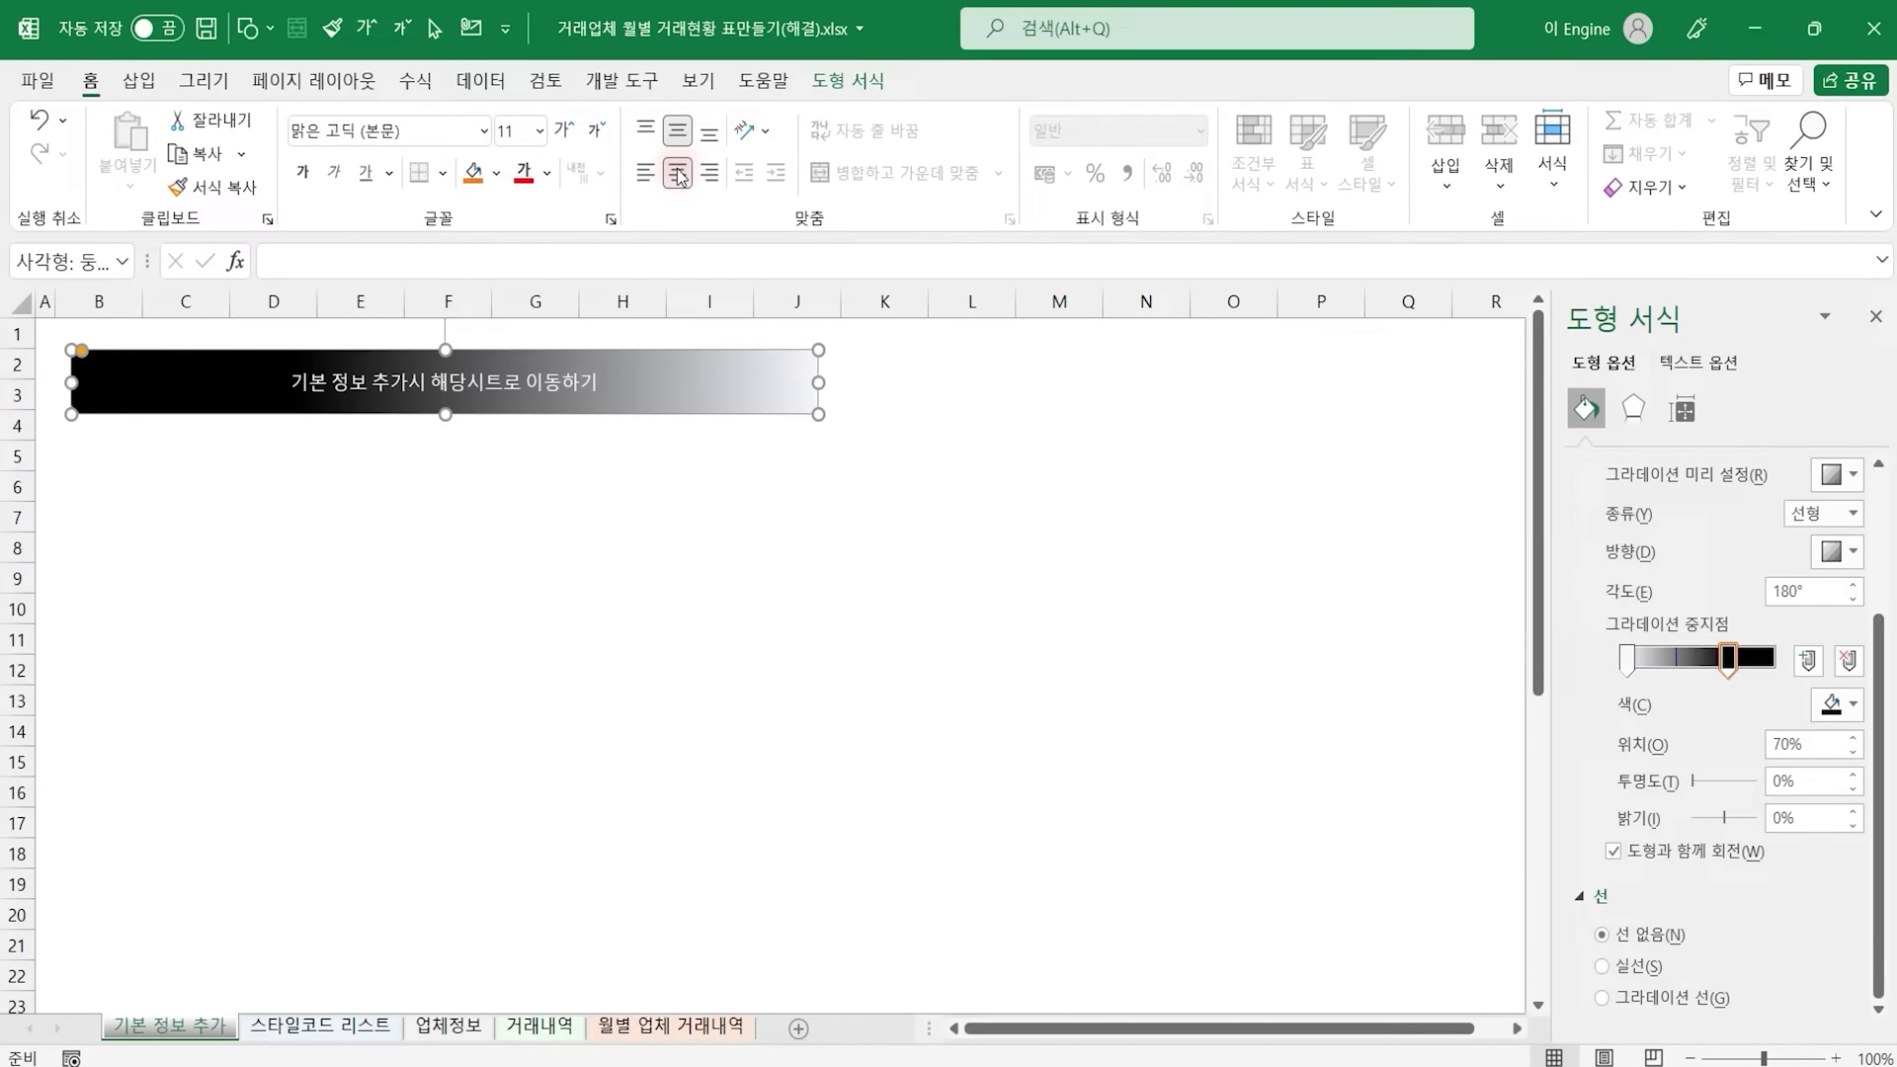
left_click(564, 129)
left_click(564, 129)
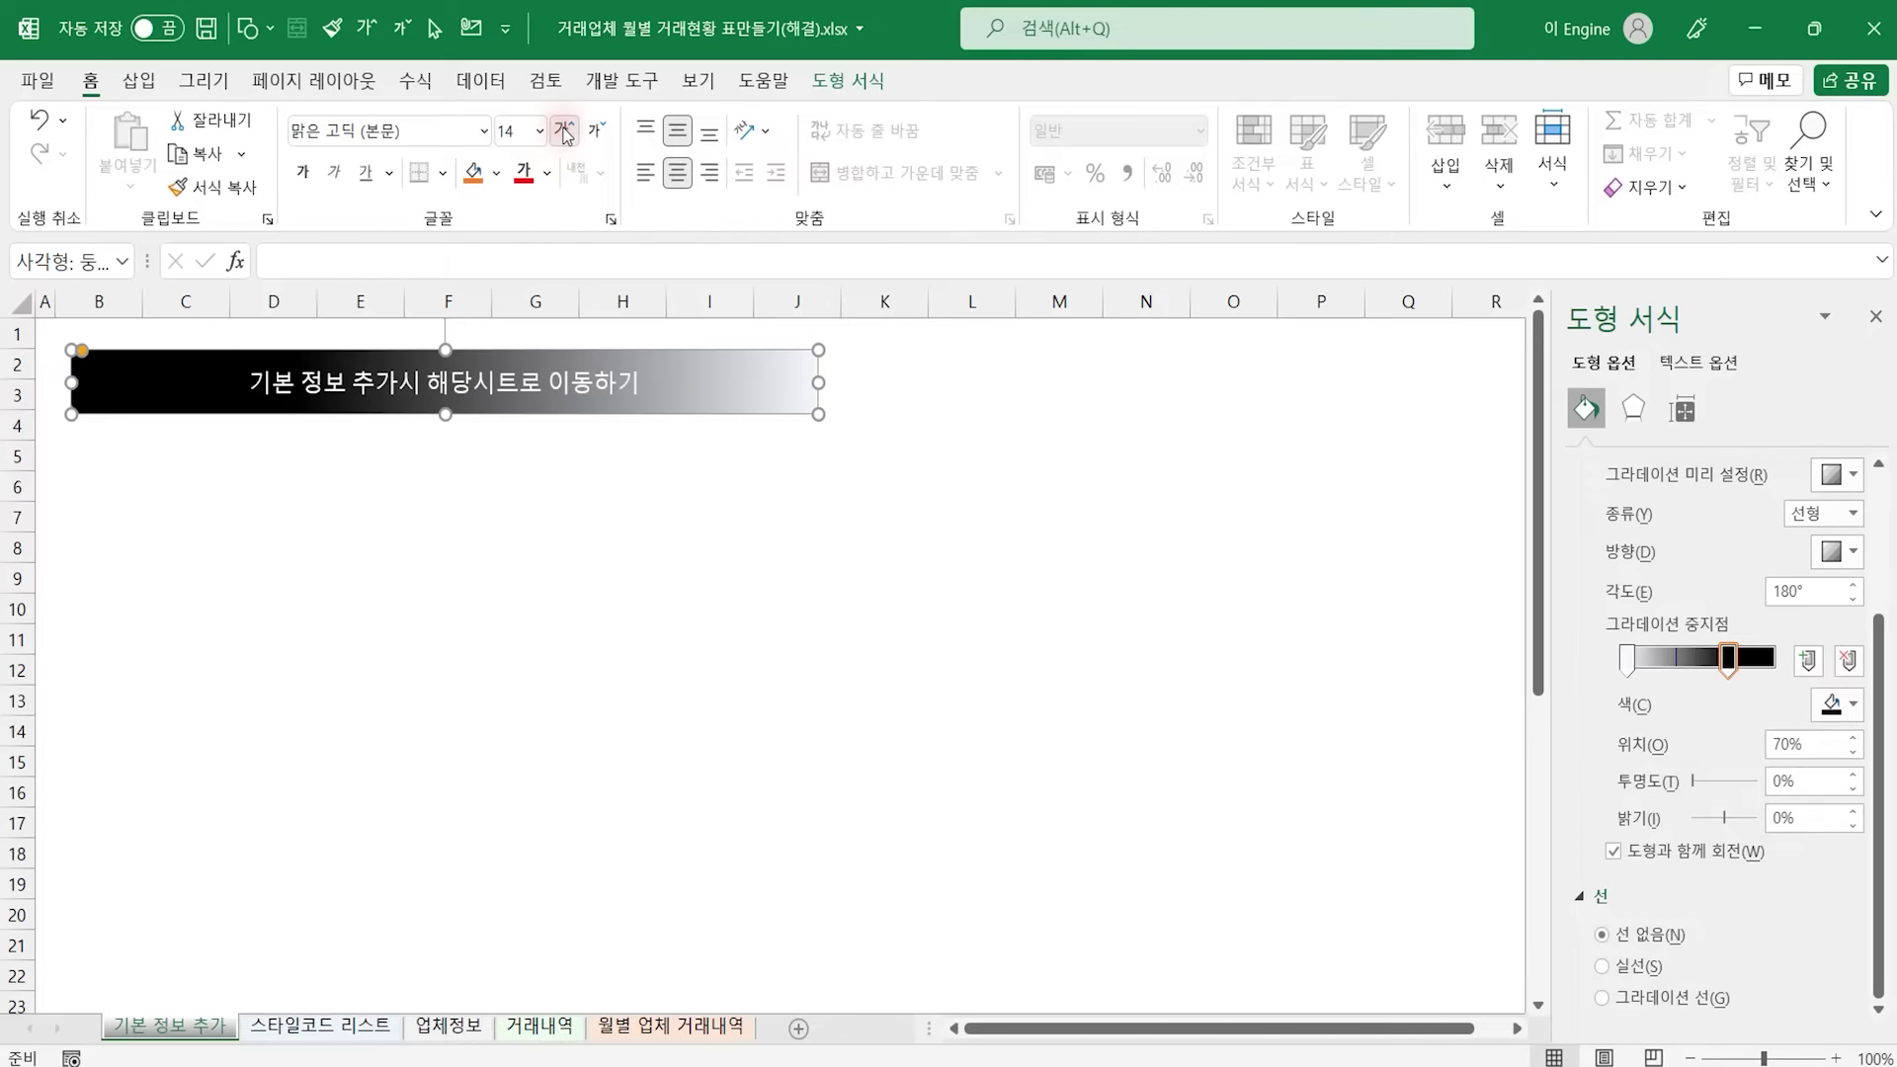
left_click(564, 130)
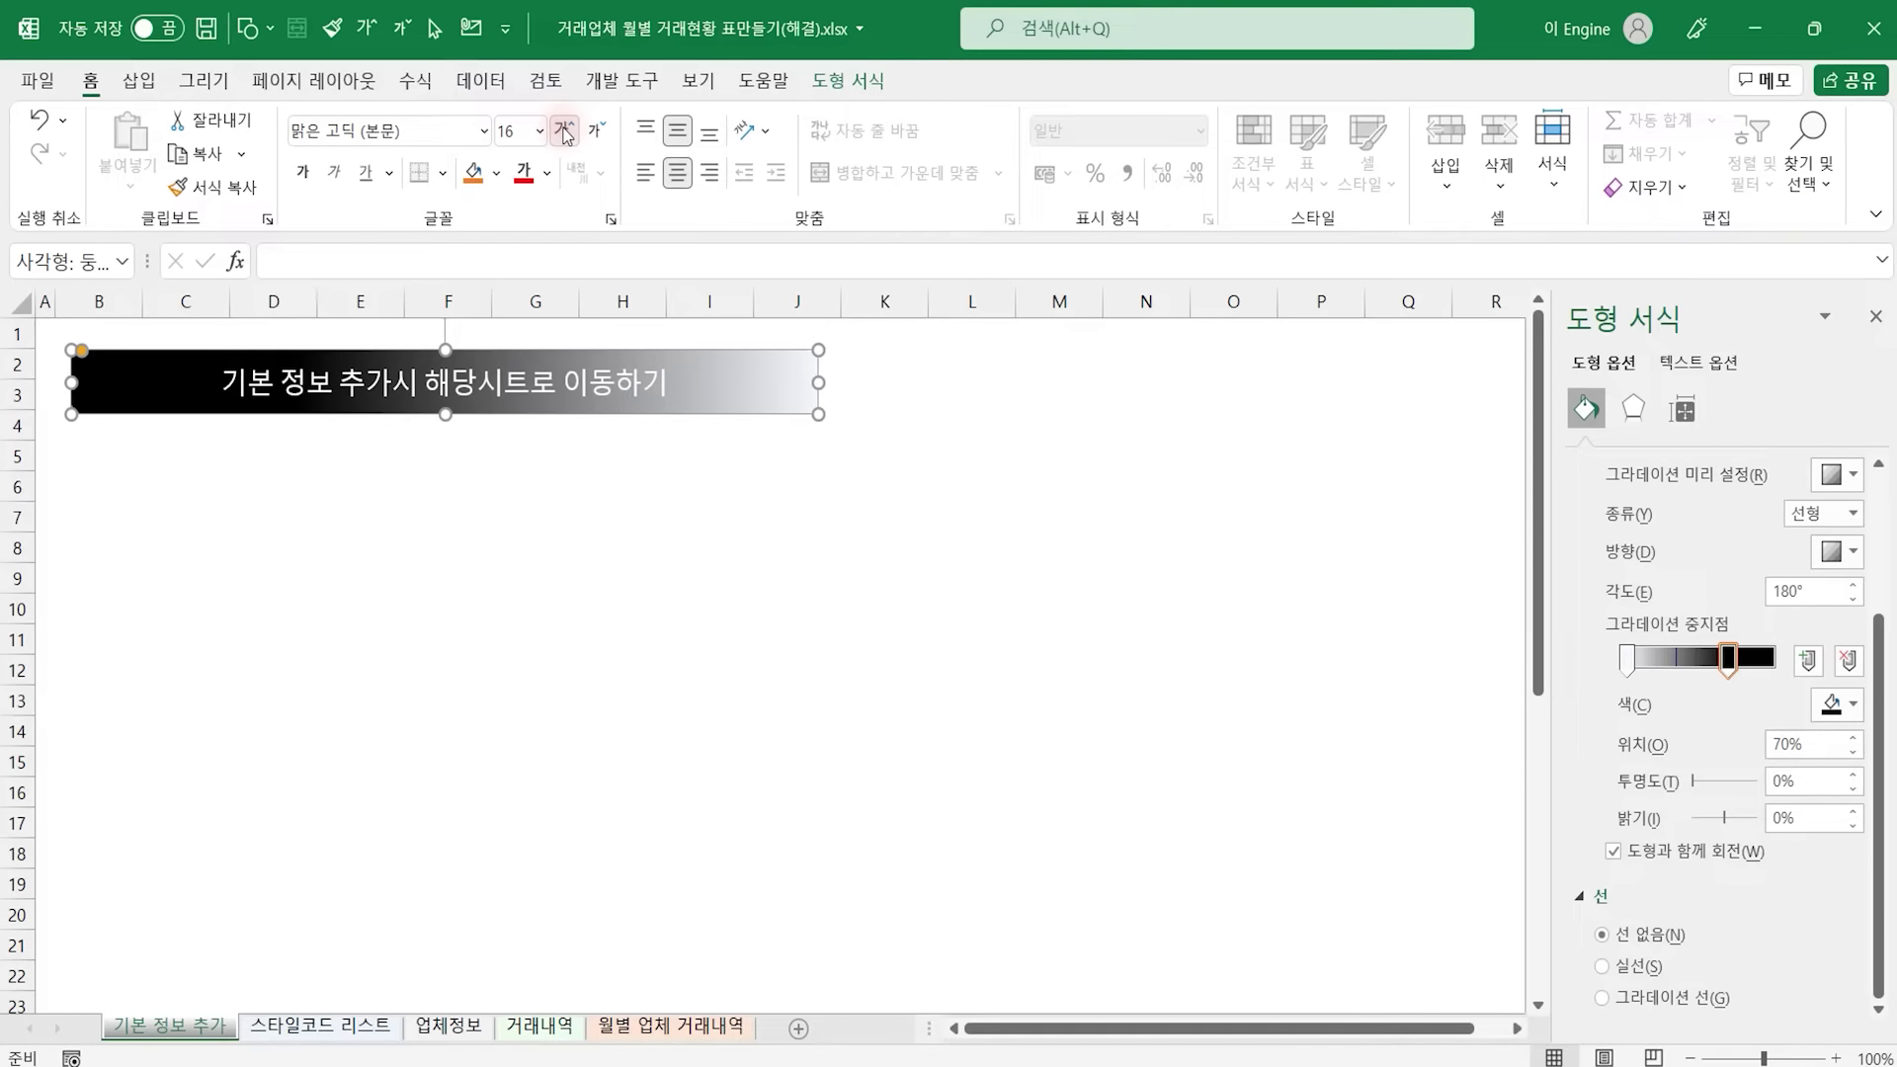
left_click(303, 176)
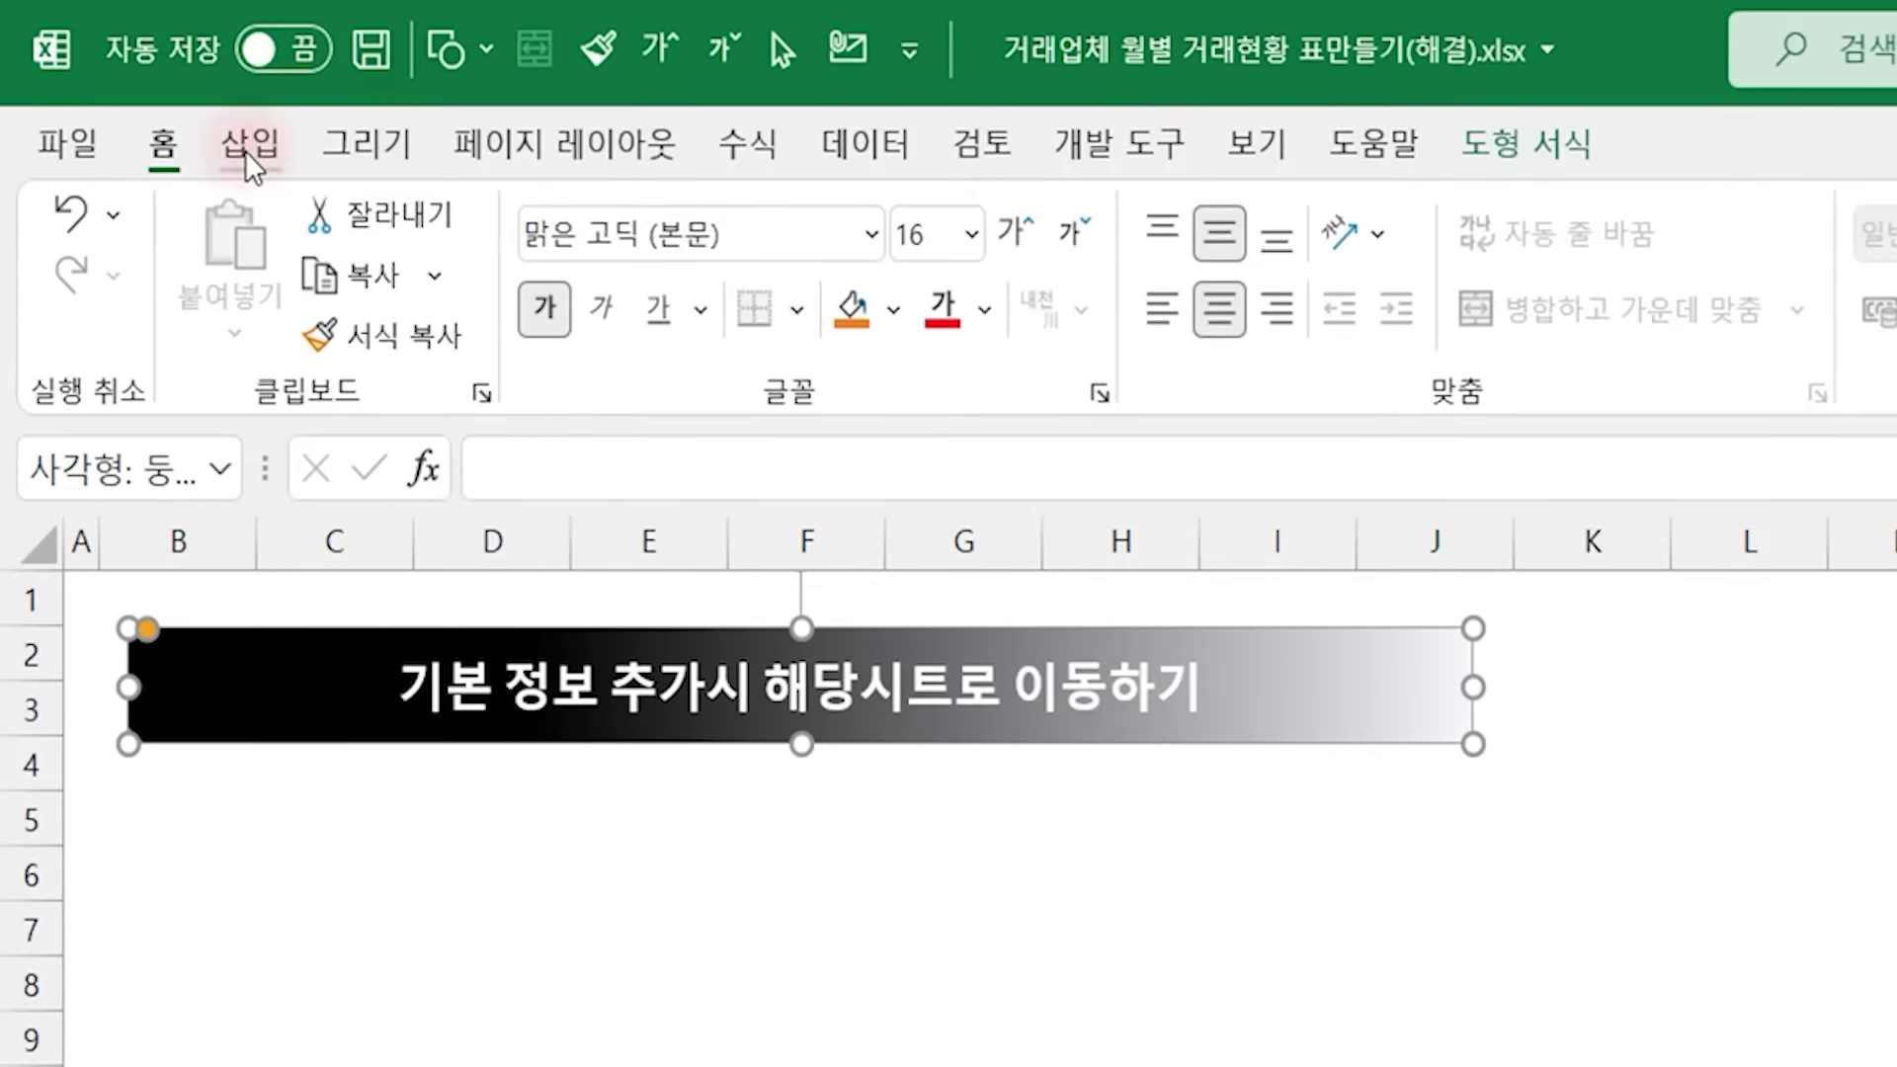
Insert a bevel rectangle about 14.77 cm wide and 1.21 cm high below the banner, across rows 5 to 7
left_click(138, 83)
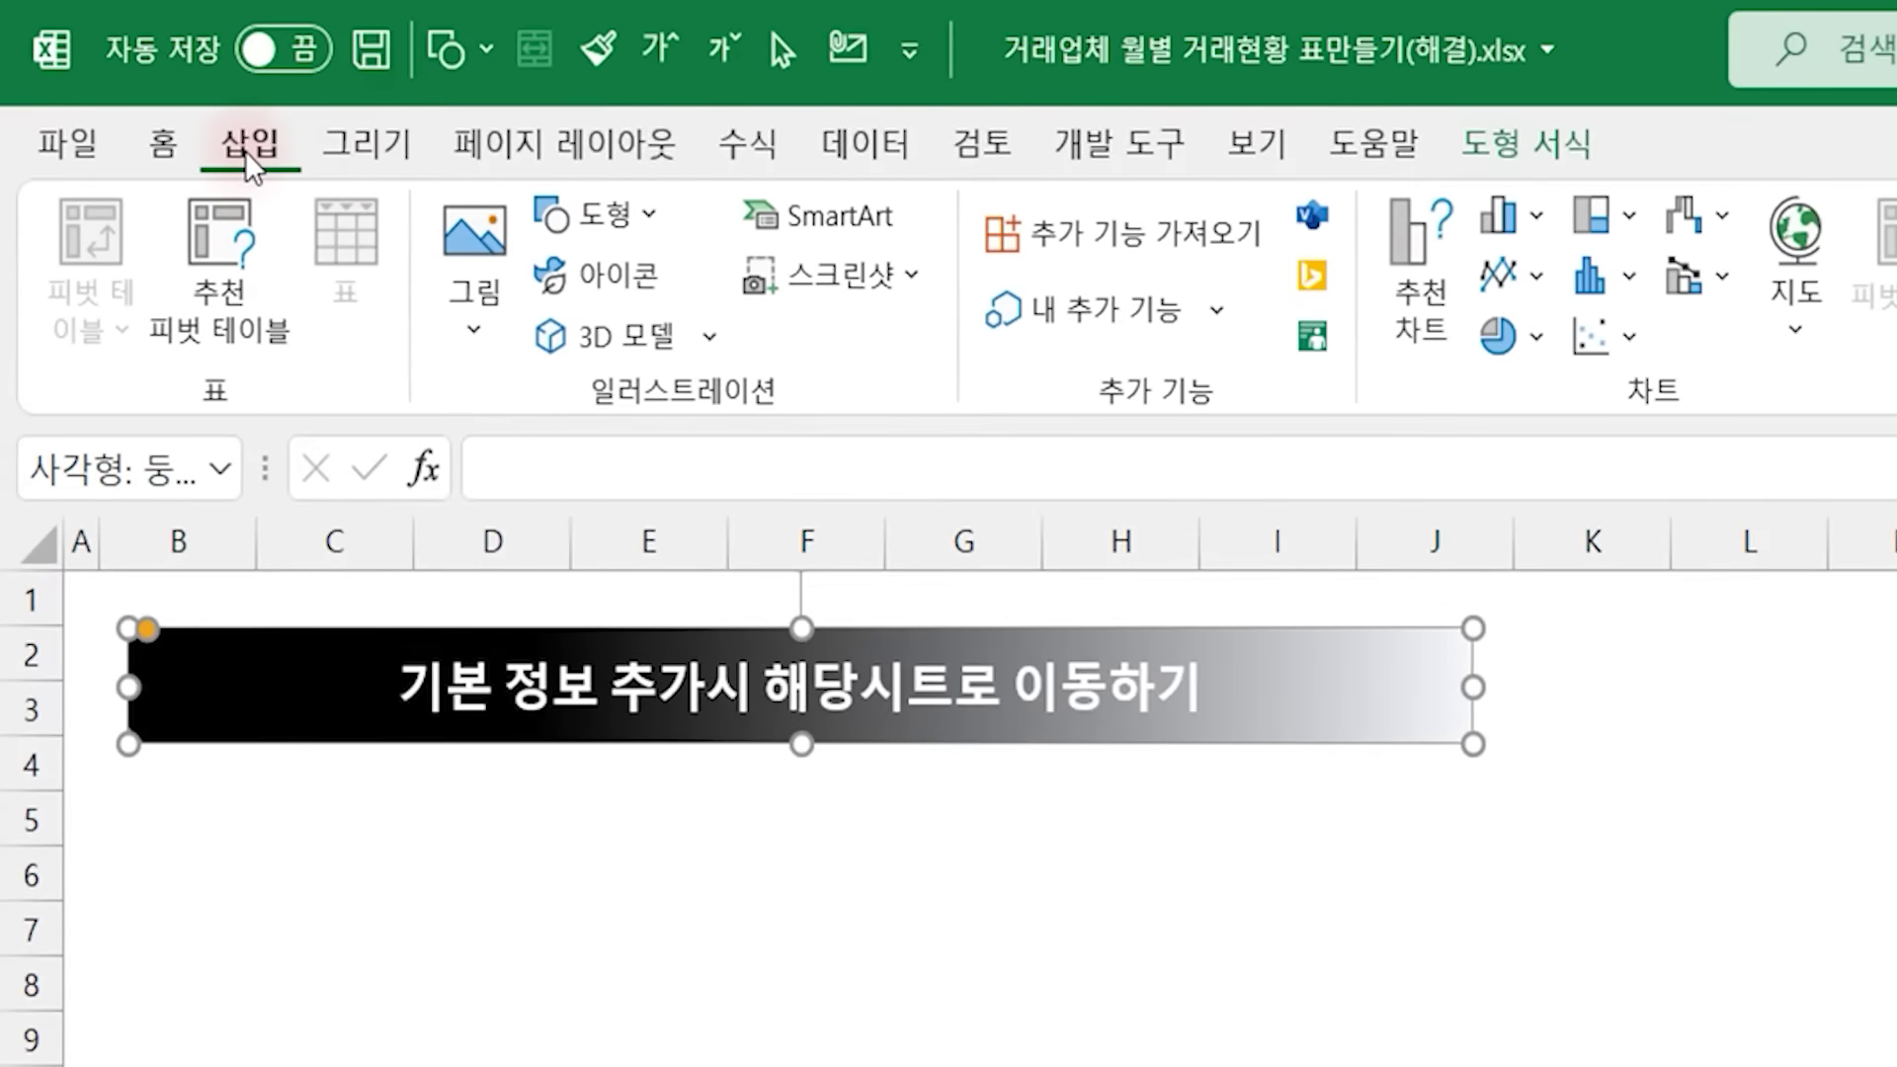
left_click(598, 212)
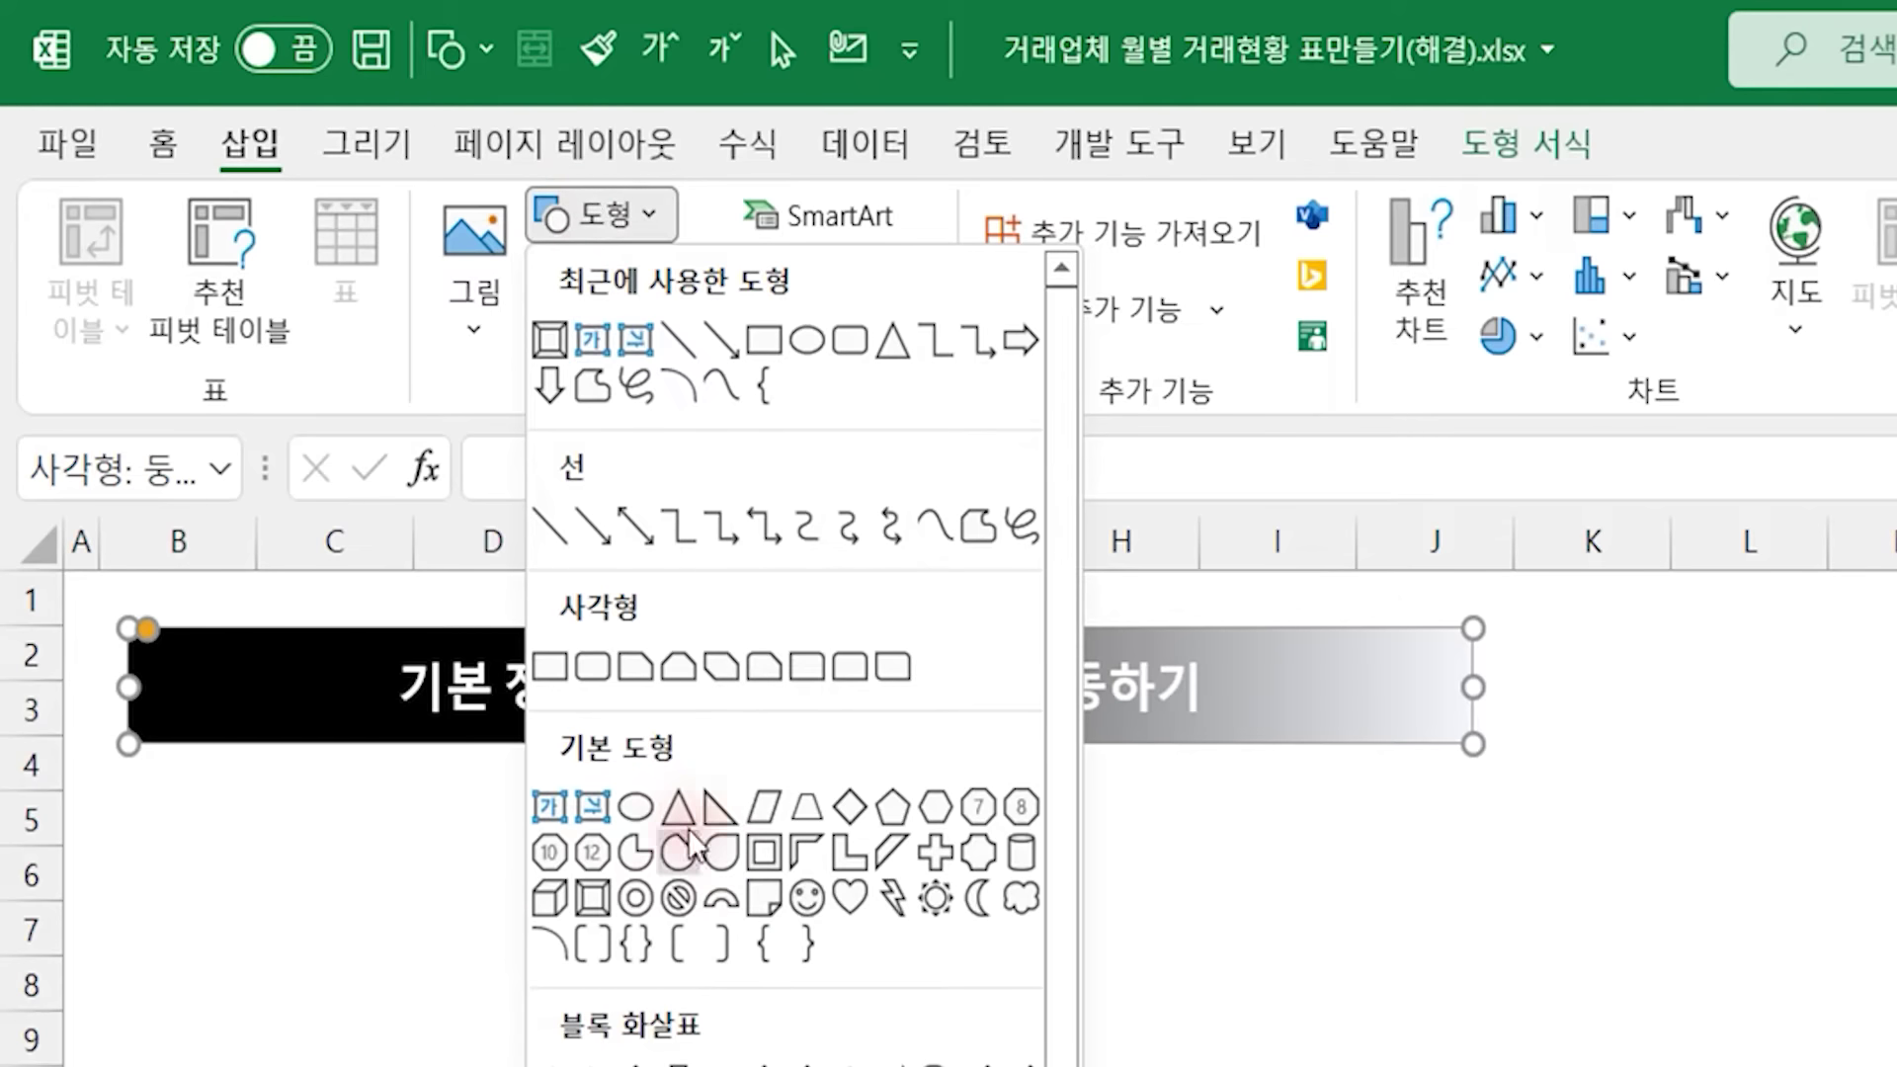
left_click(595, 907)
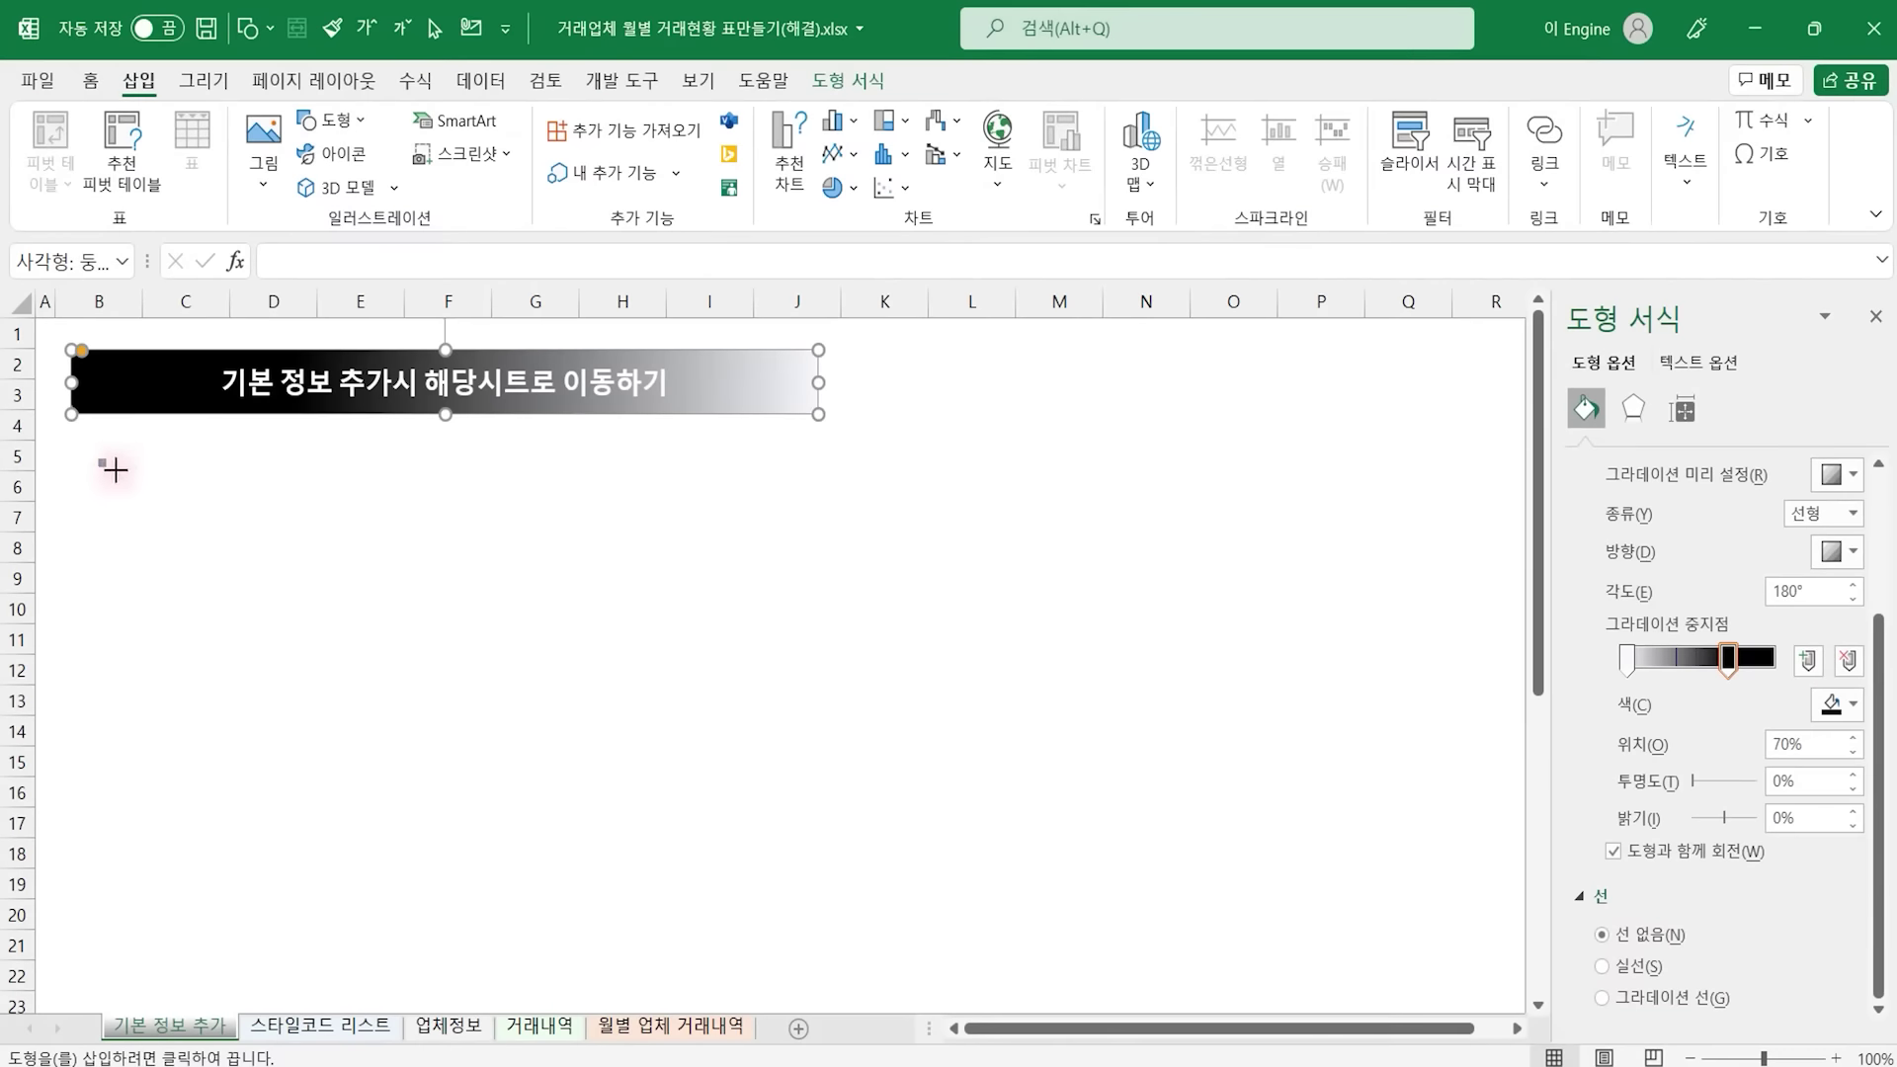
left_click_drag(100, 460, 794, 520)
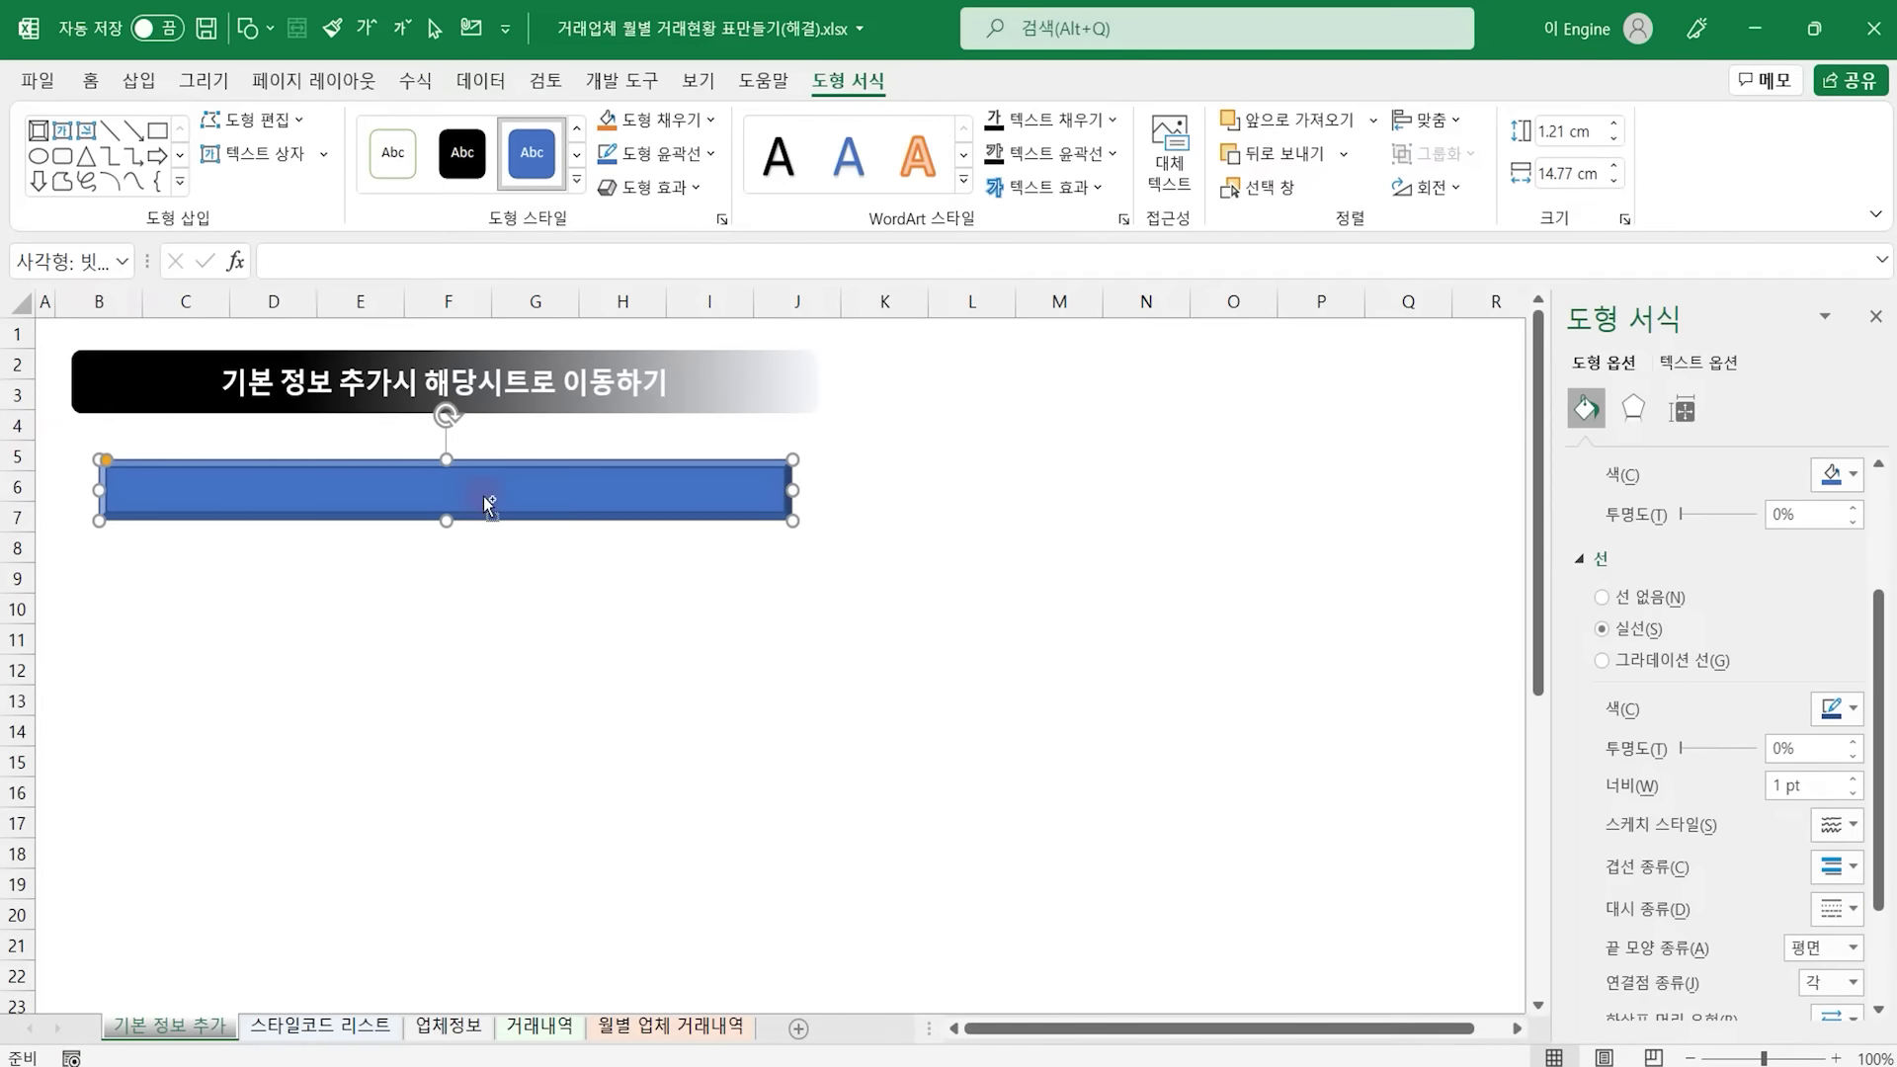
Duplicate the bevel rectangle three times straight down so that four bars are stacked across rows 5 to 16
left_click_drag(484, 497, 487, 566)
left_click(486, 593)
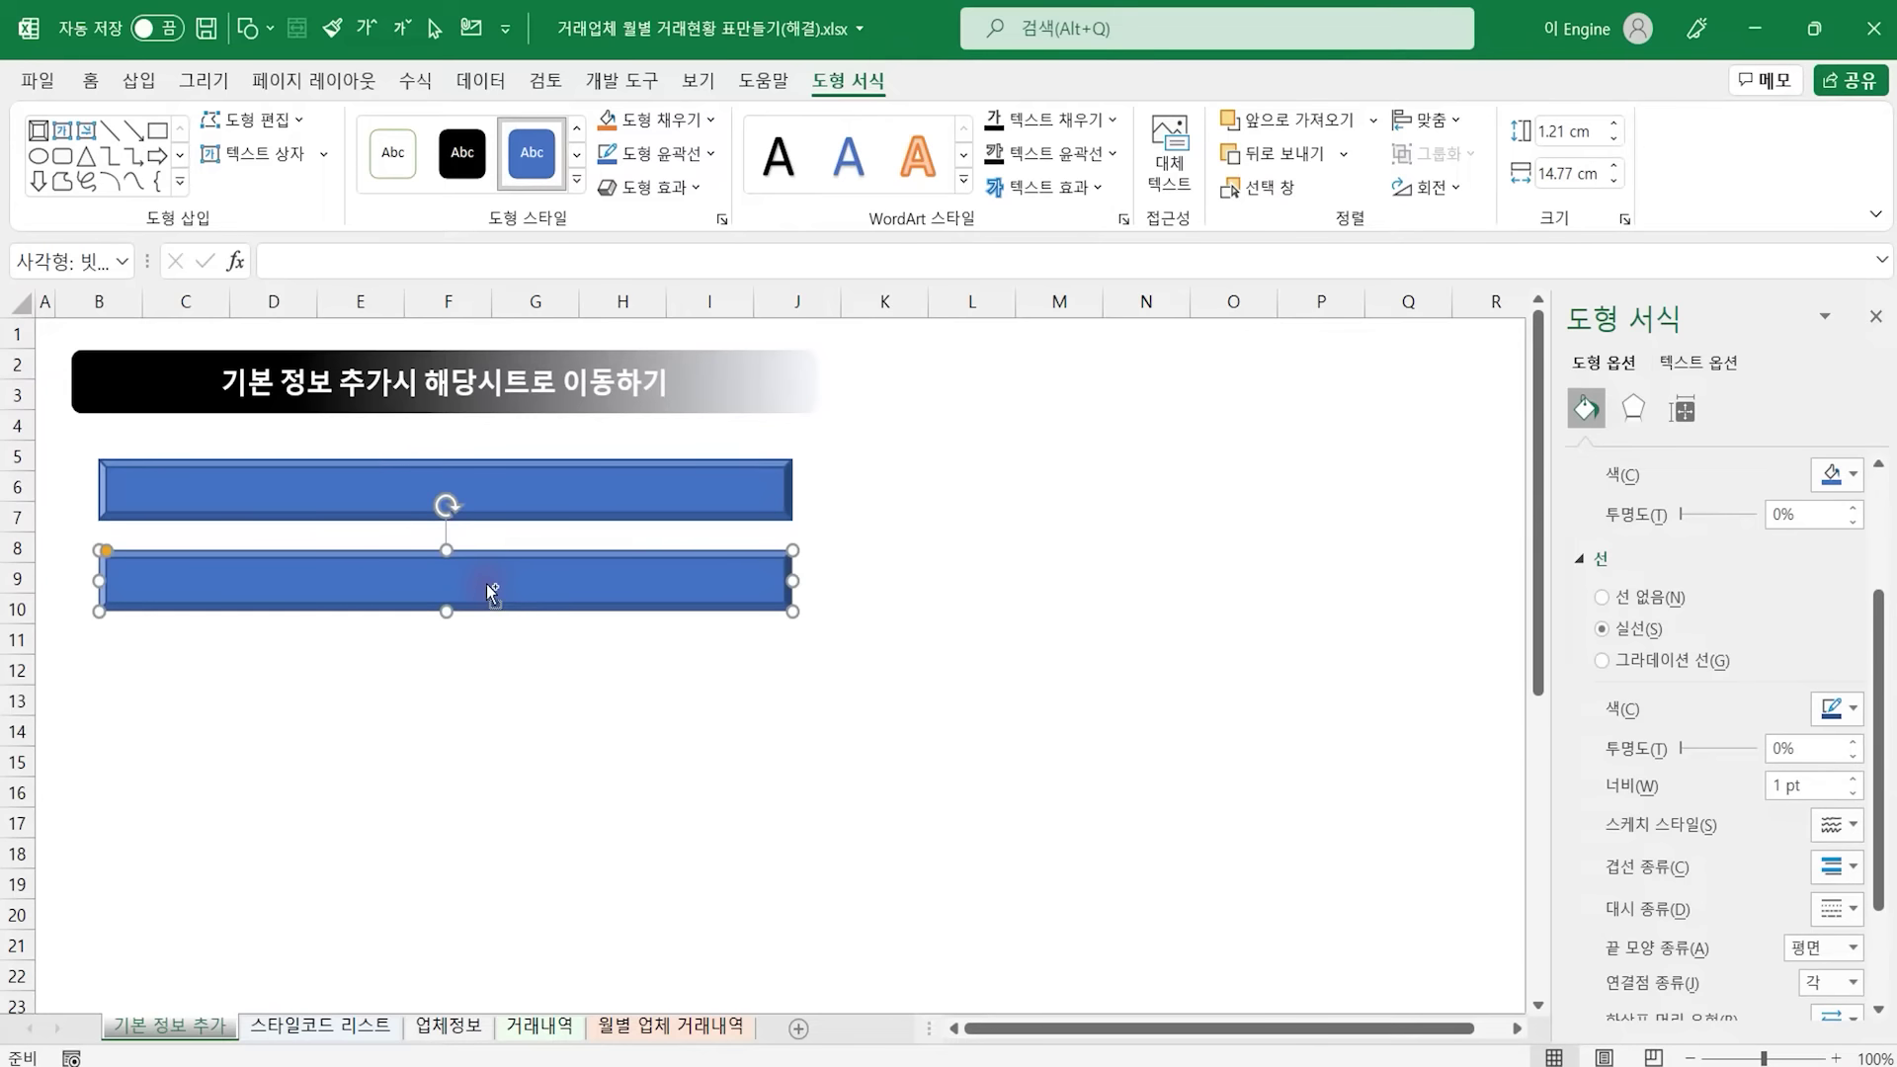
left_click_drag(487, 581, 521, 780)
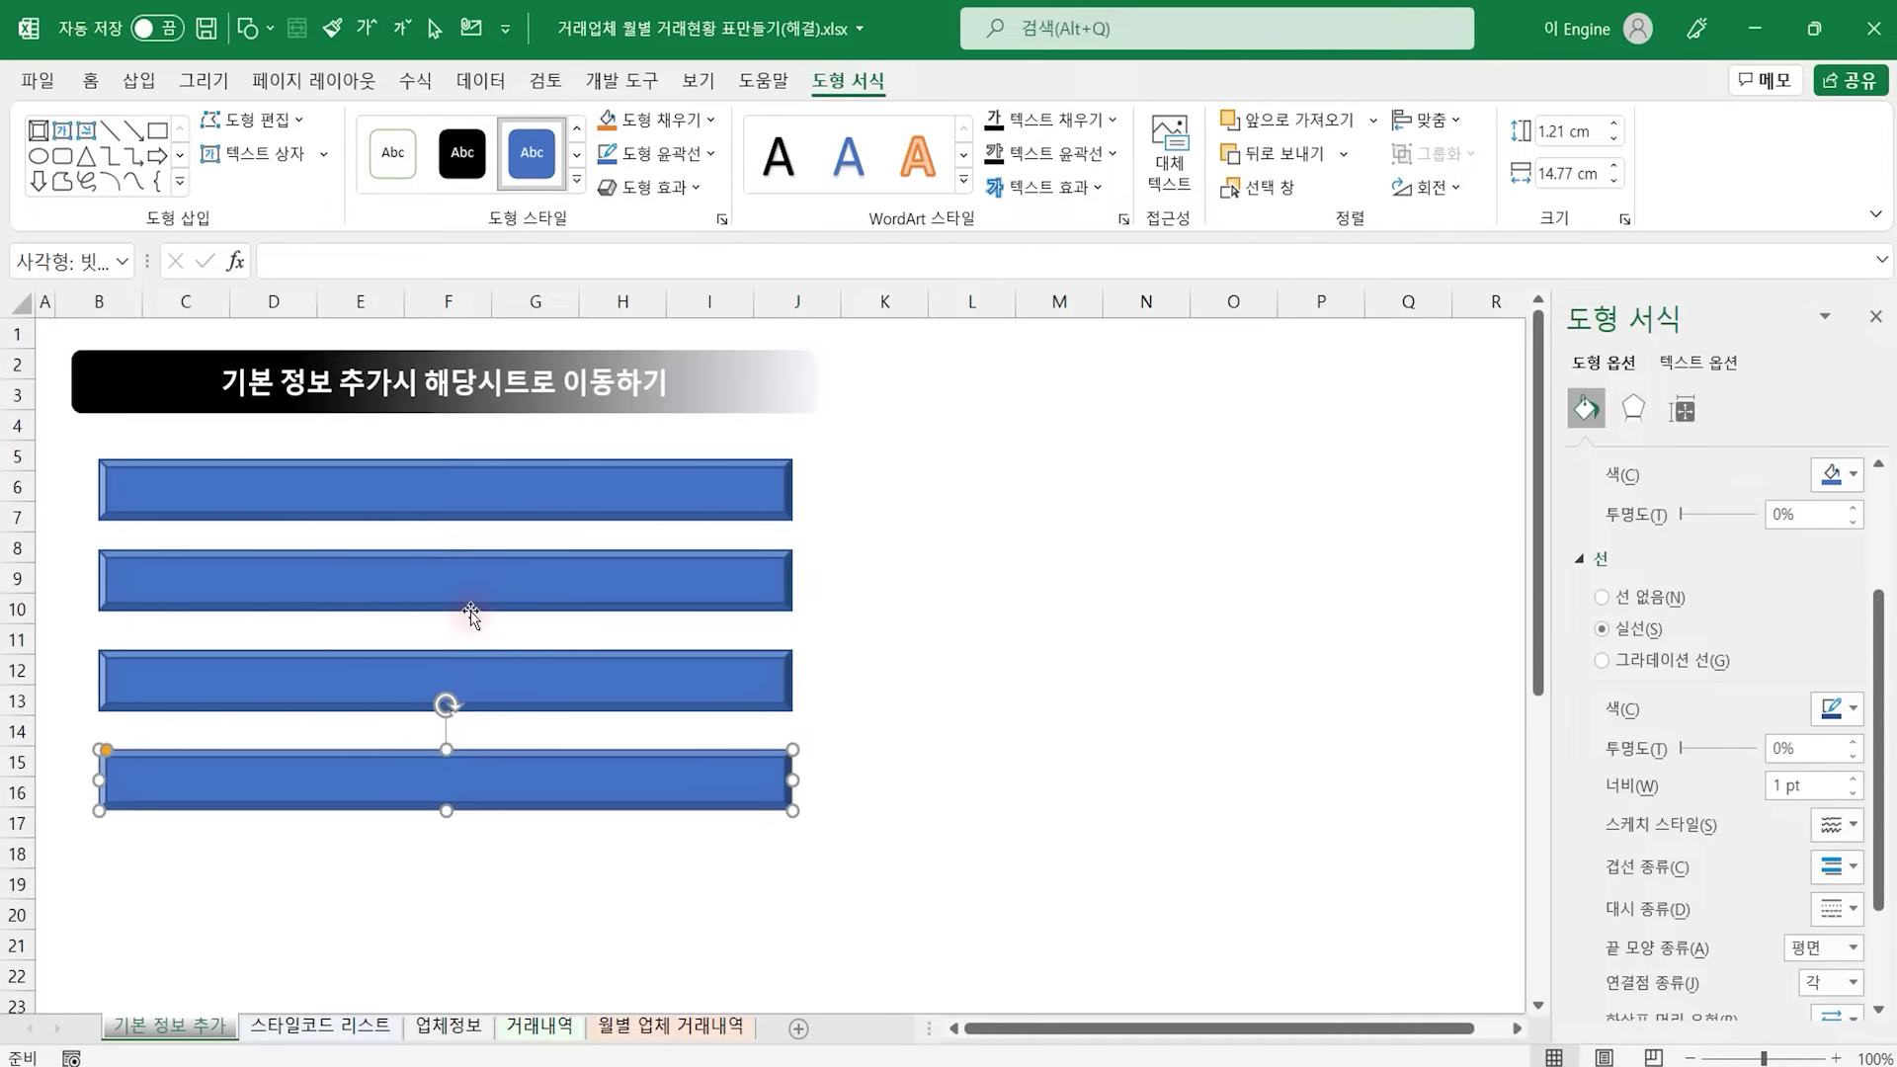
Give the first bevel bar a gradient fill and set the color of its 70% stop to the lightest theme green
left_click(509, 502)
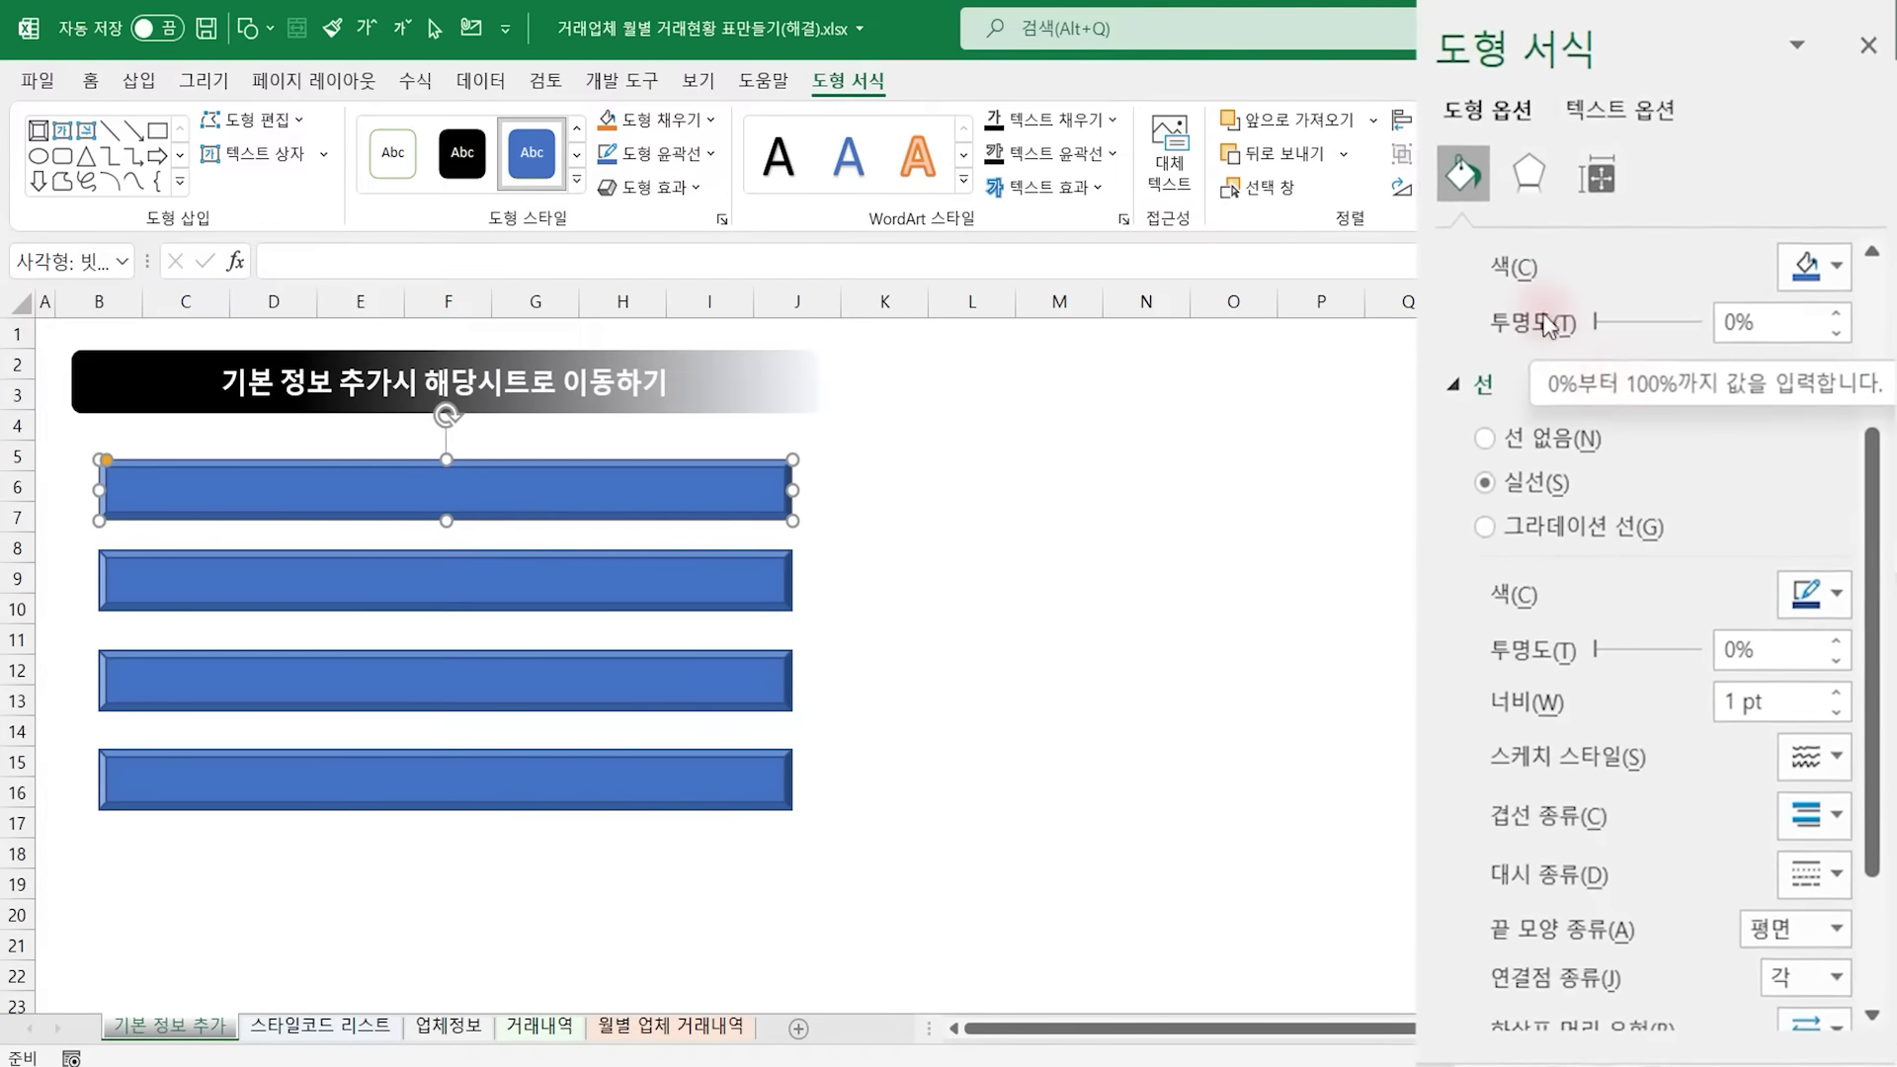
scroll(1546, 332, "up", 3)
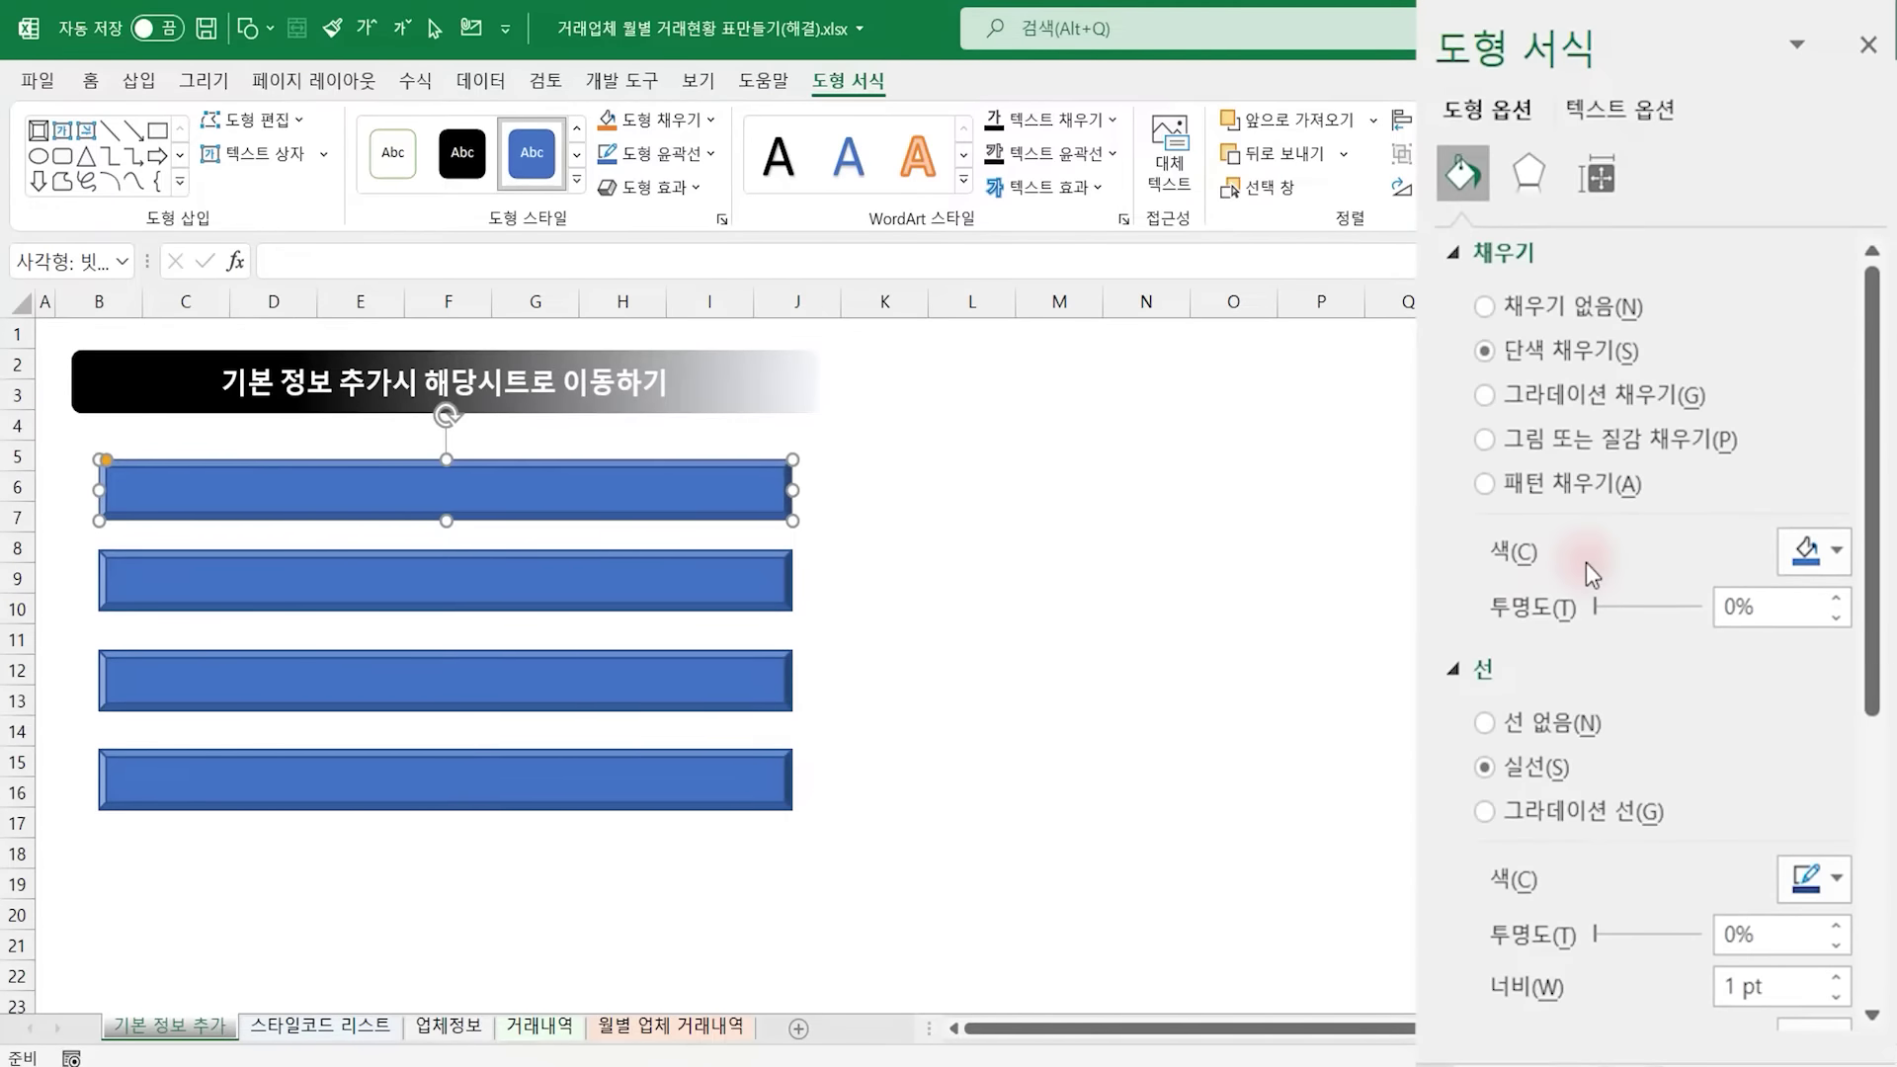
left_click(1517, 401)
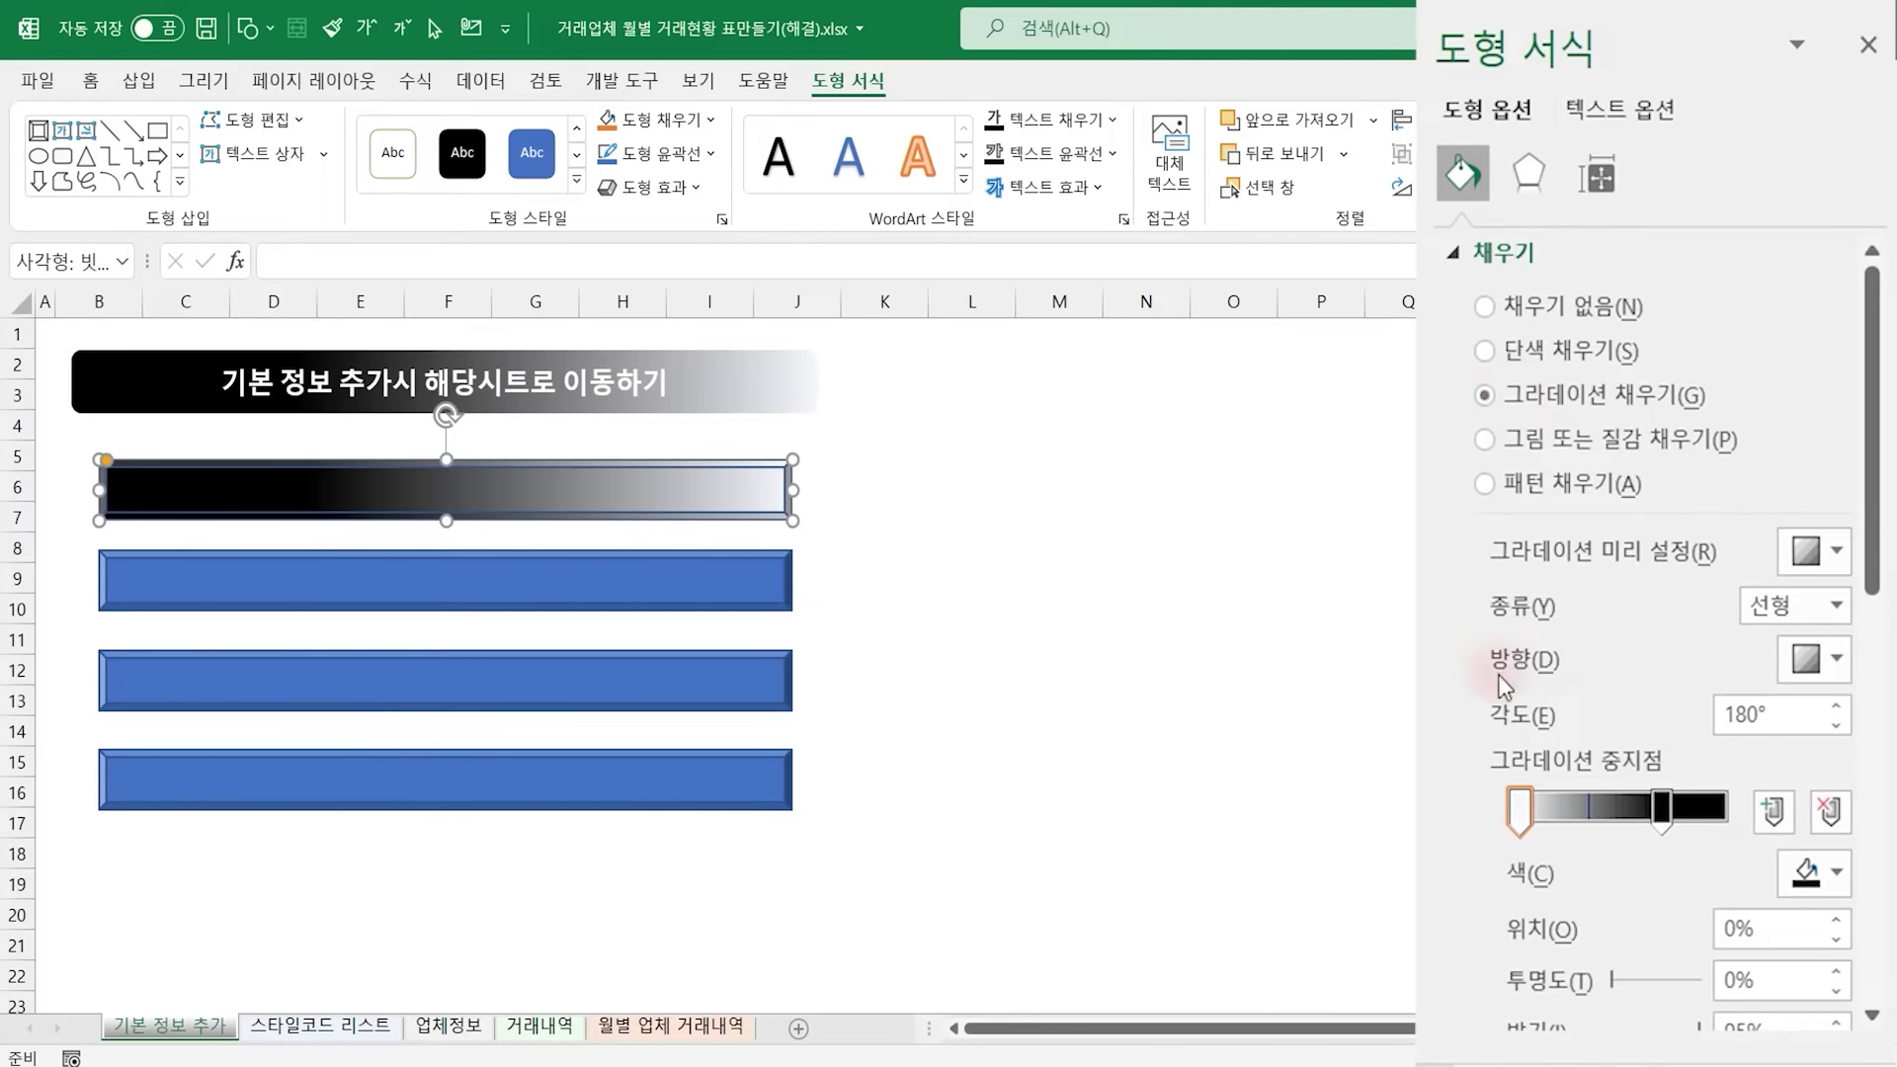
left_click(1664, 815)
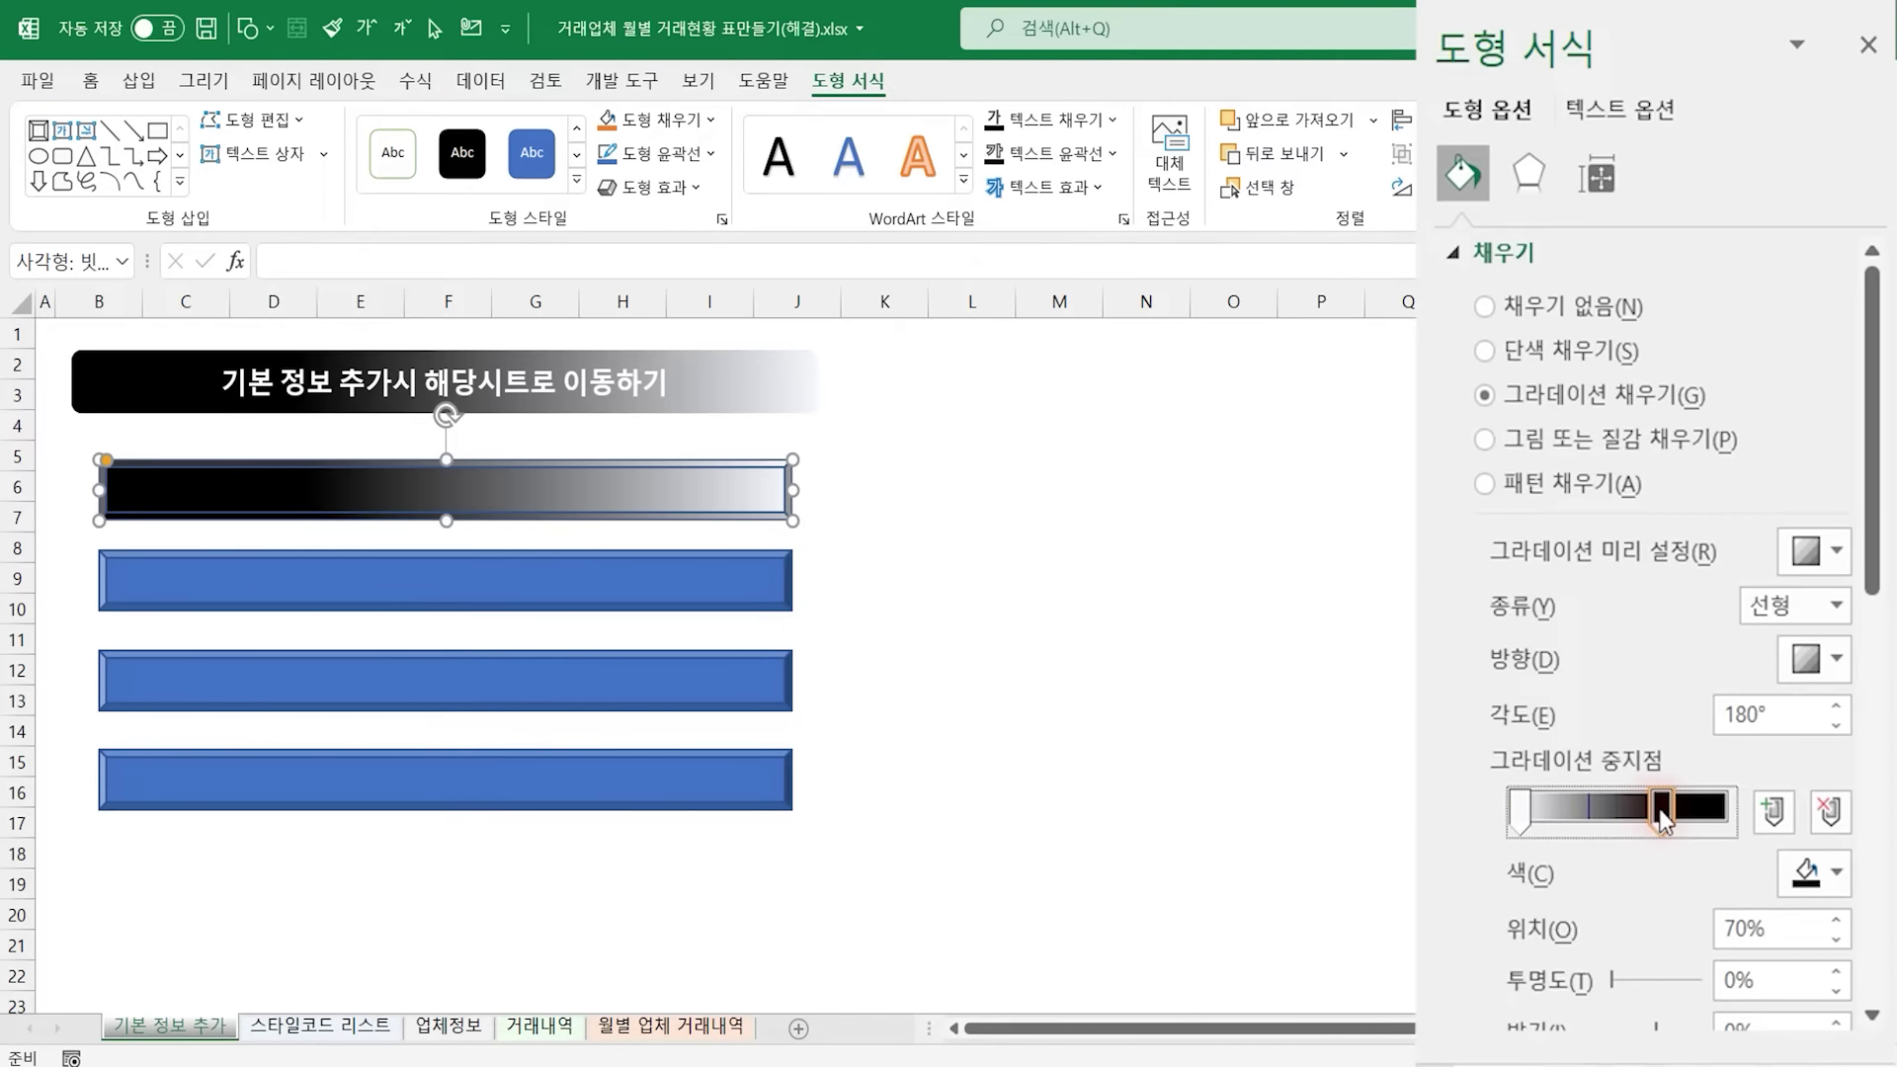
left_click(1833, 889)
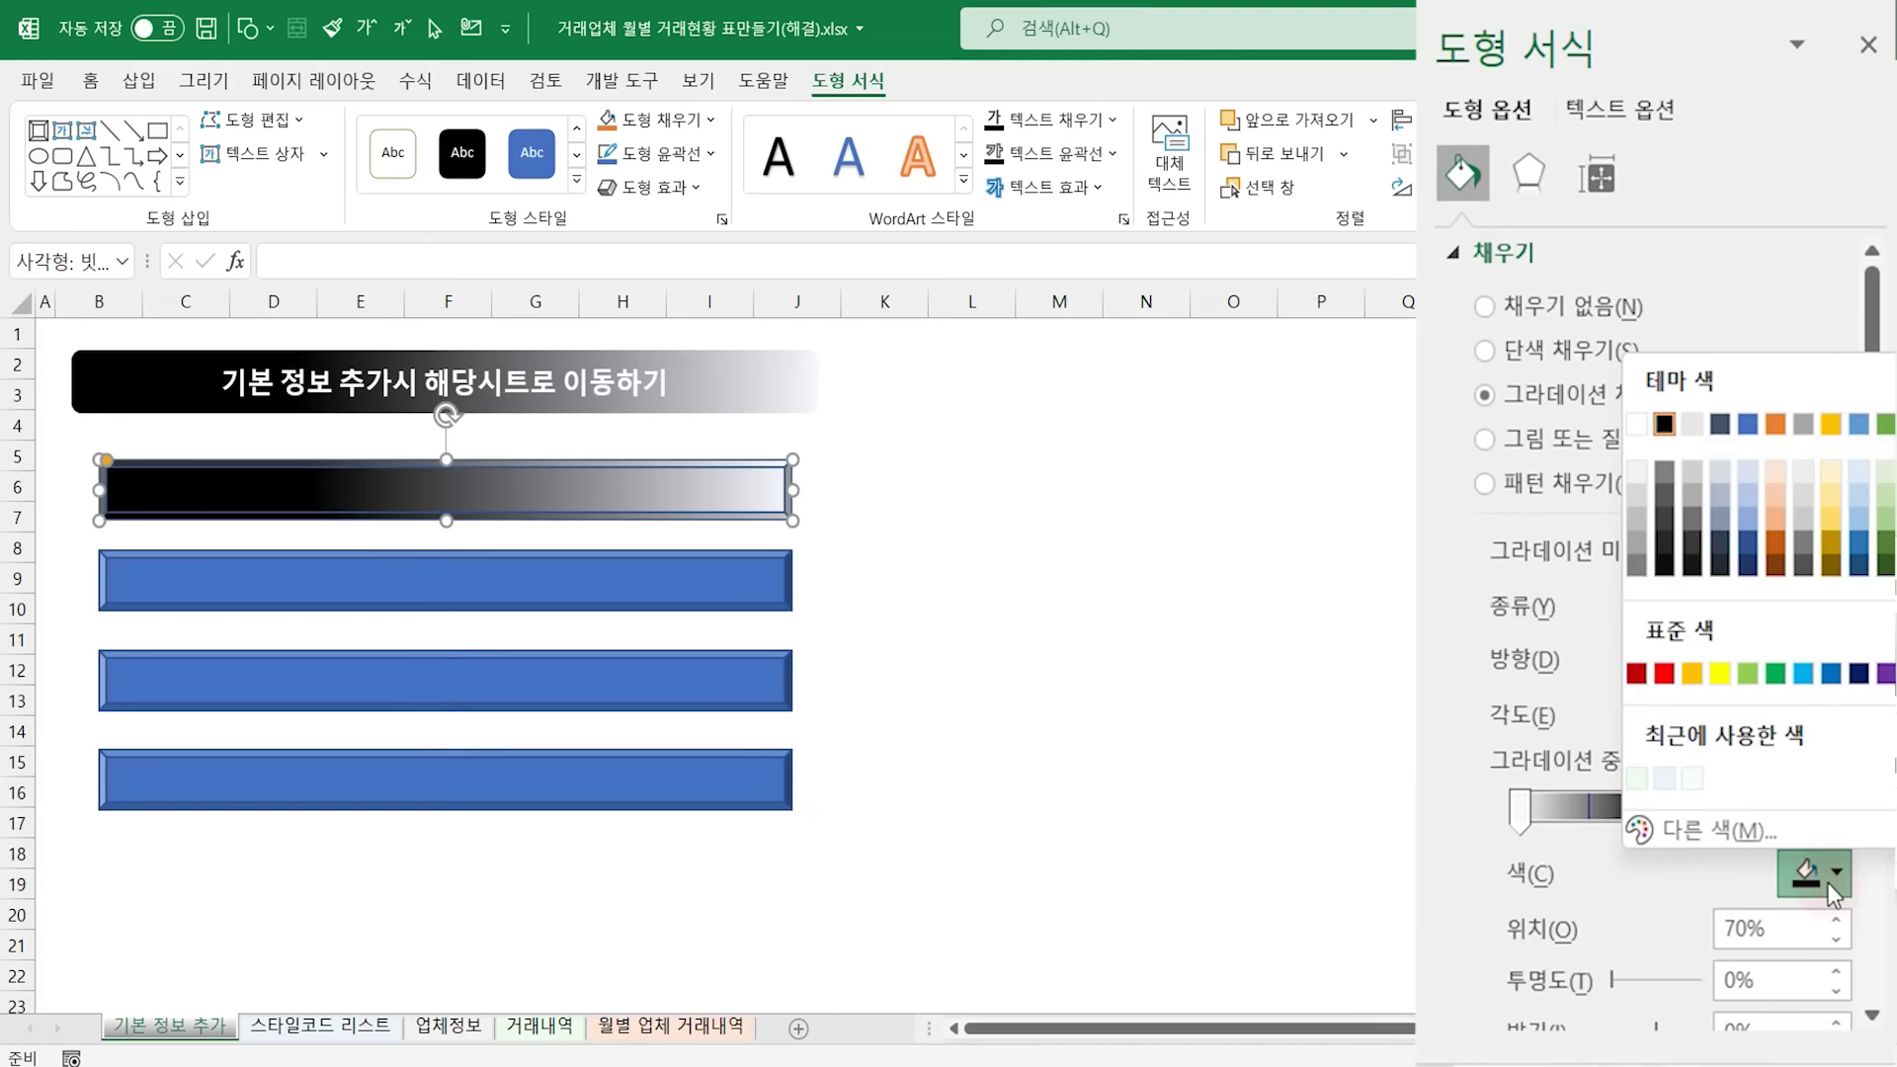
left_click(1887, 472)
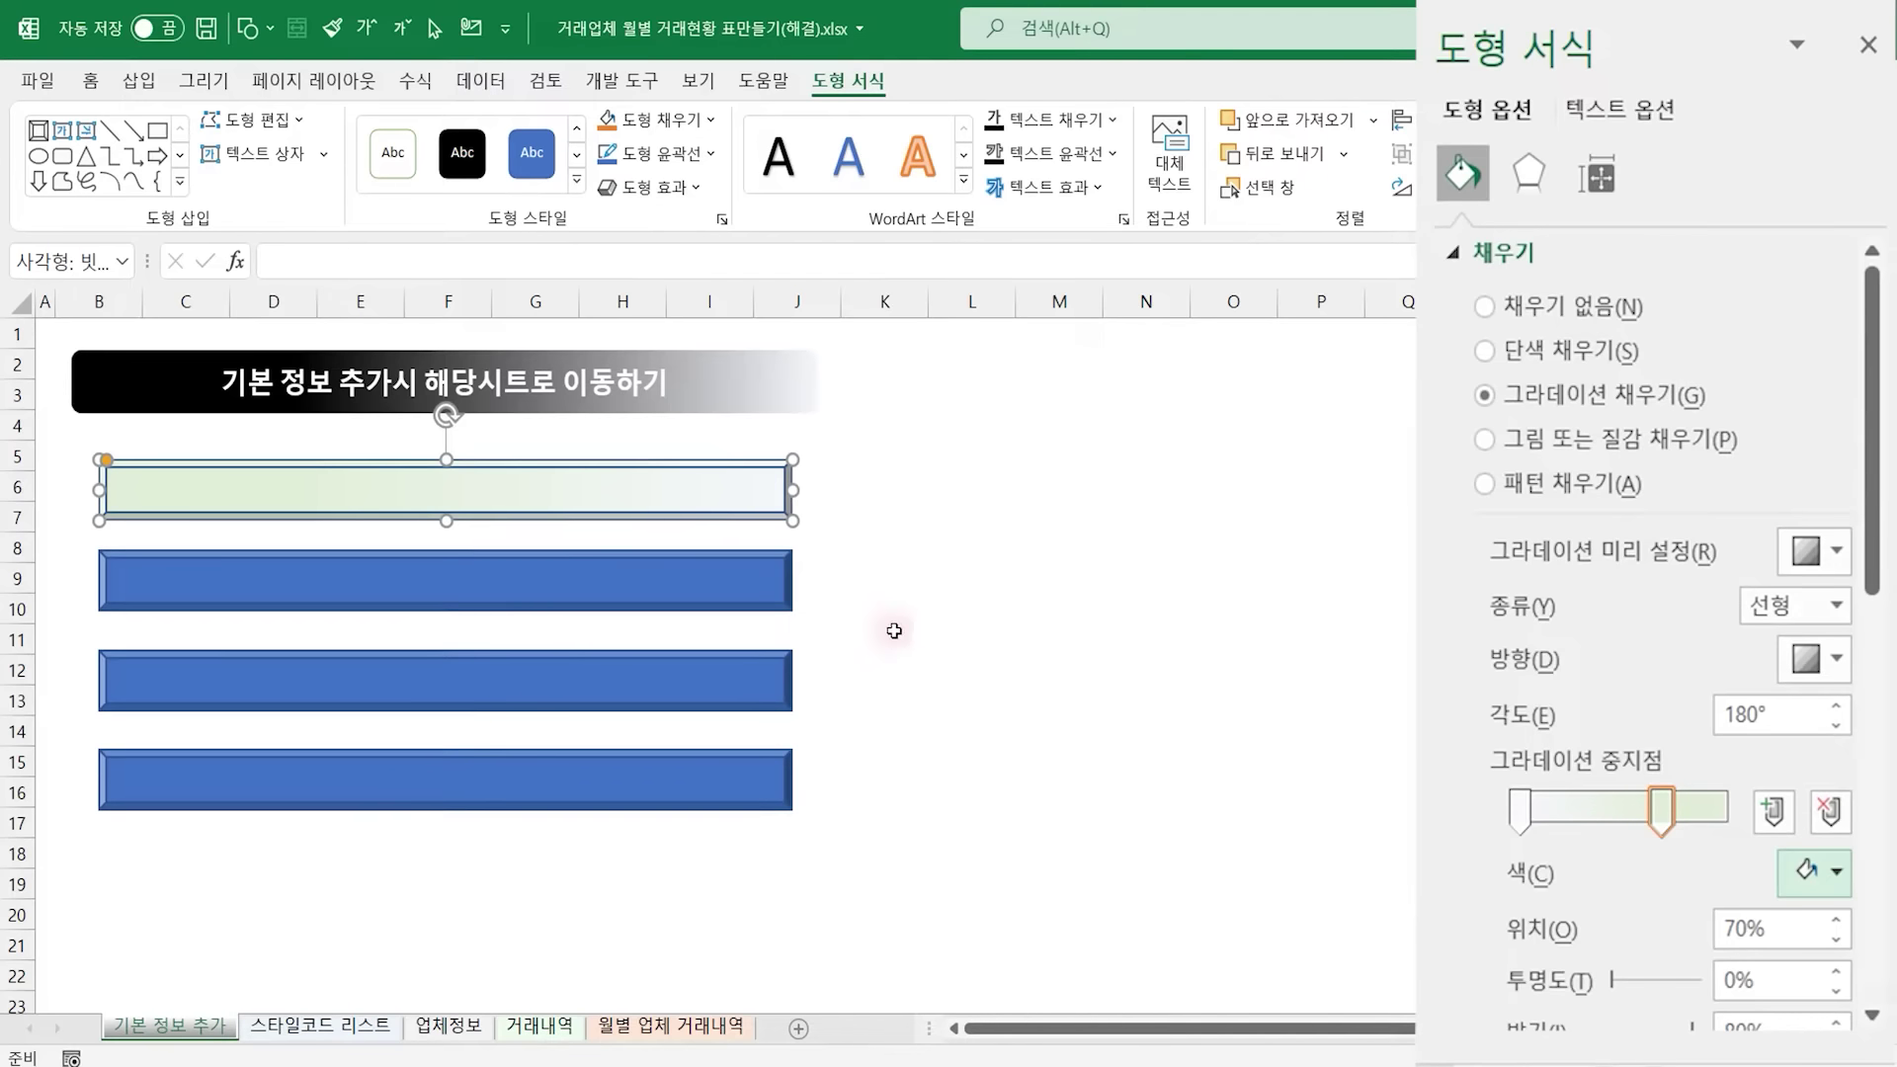
Give the second bevel bar a gradient fill and set the color of its 70% stop to the lightest theme blue
left_click(637, 583)
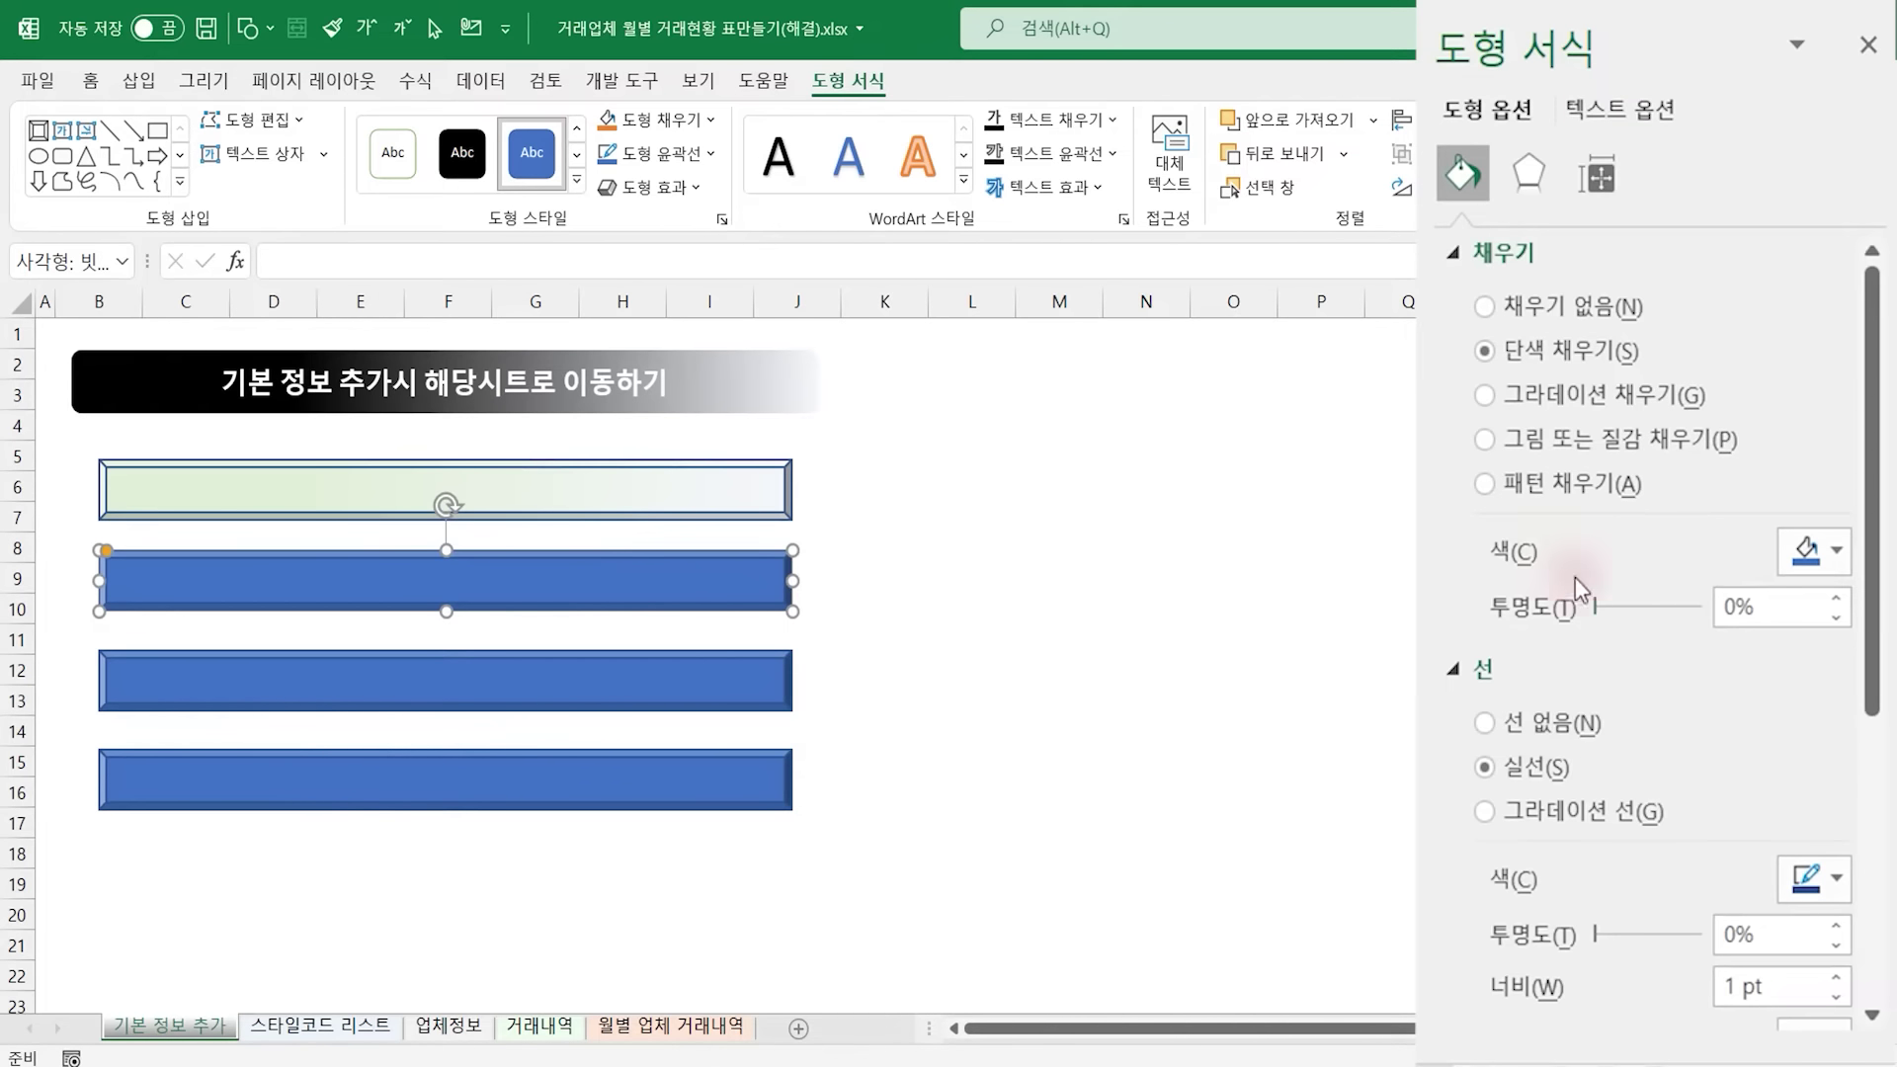
left_click(1551, 402)
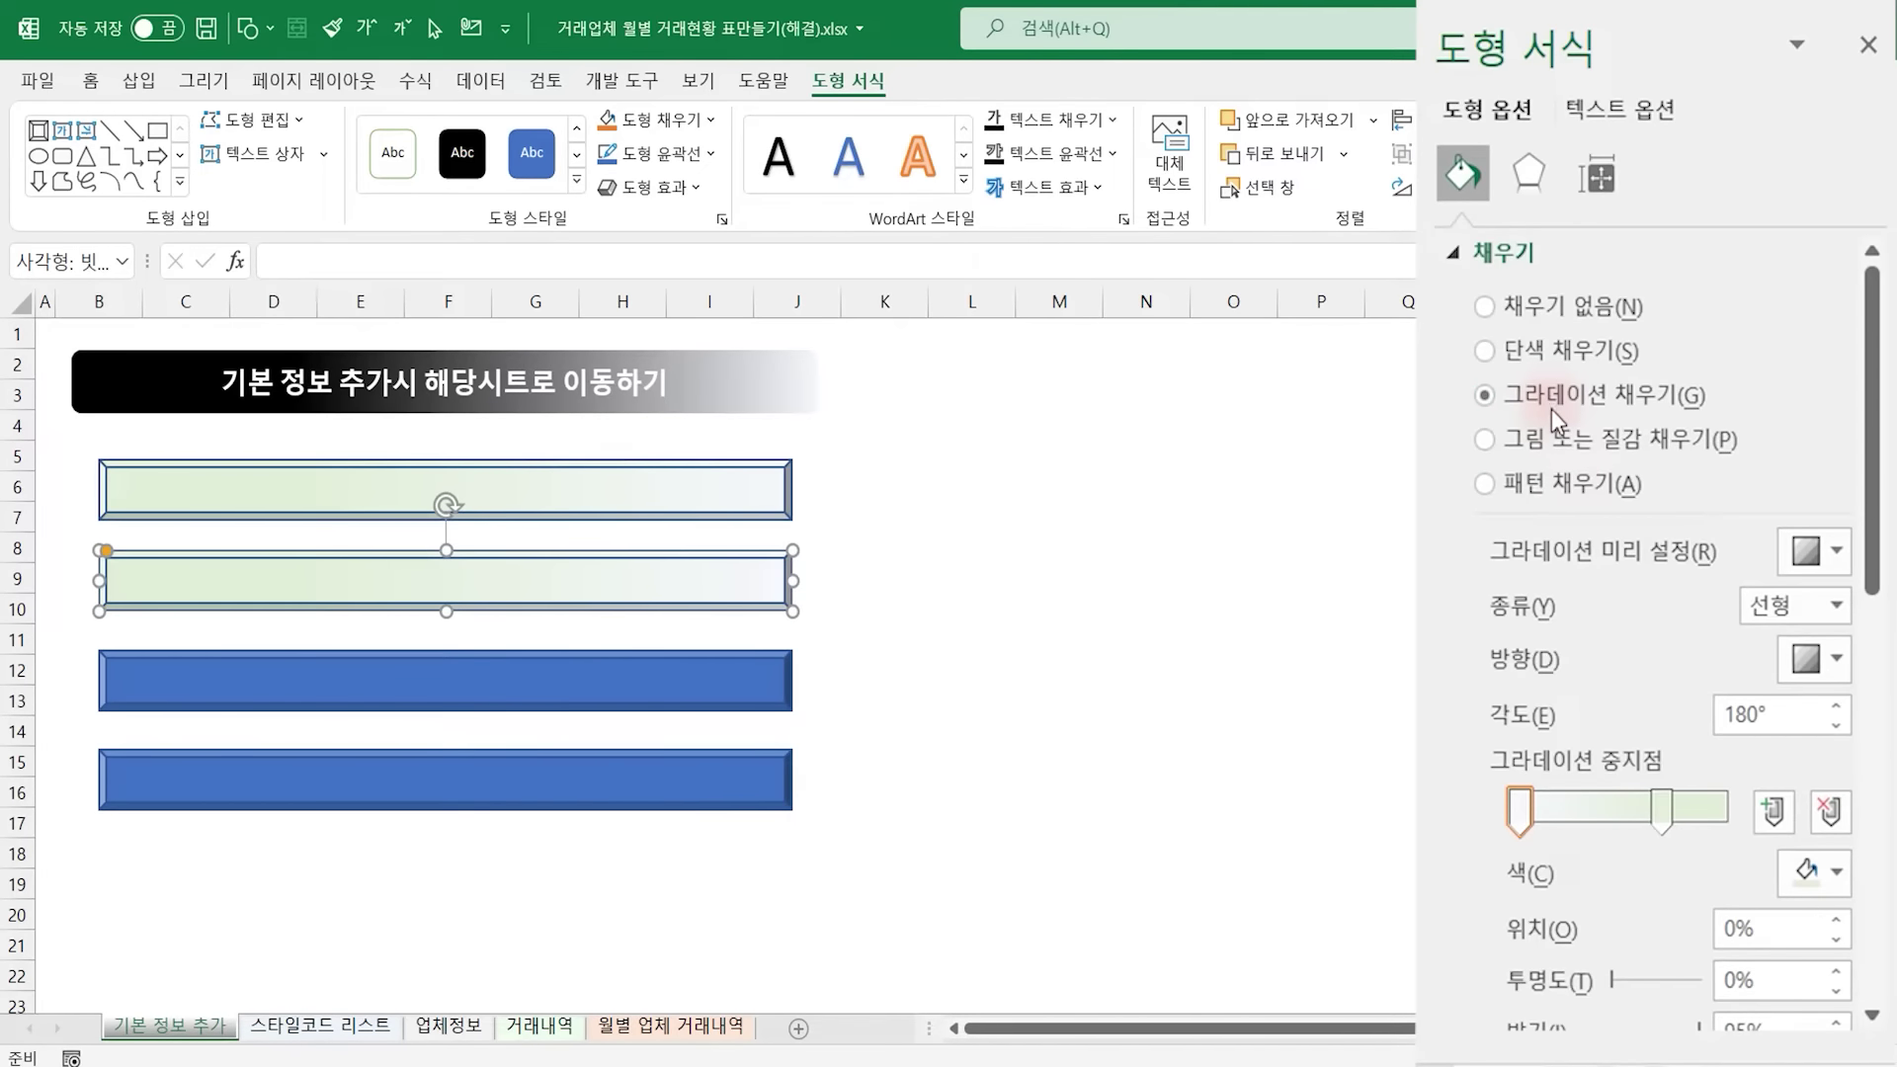
left_click(1662, 816)
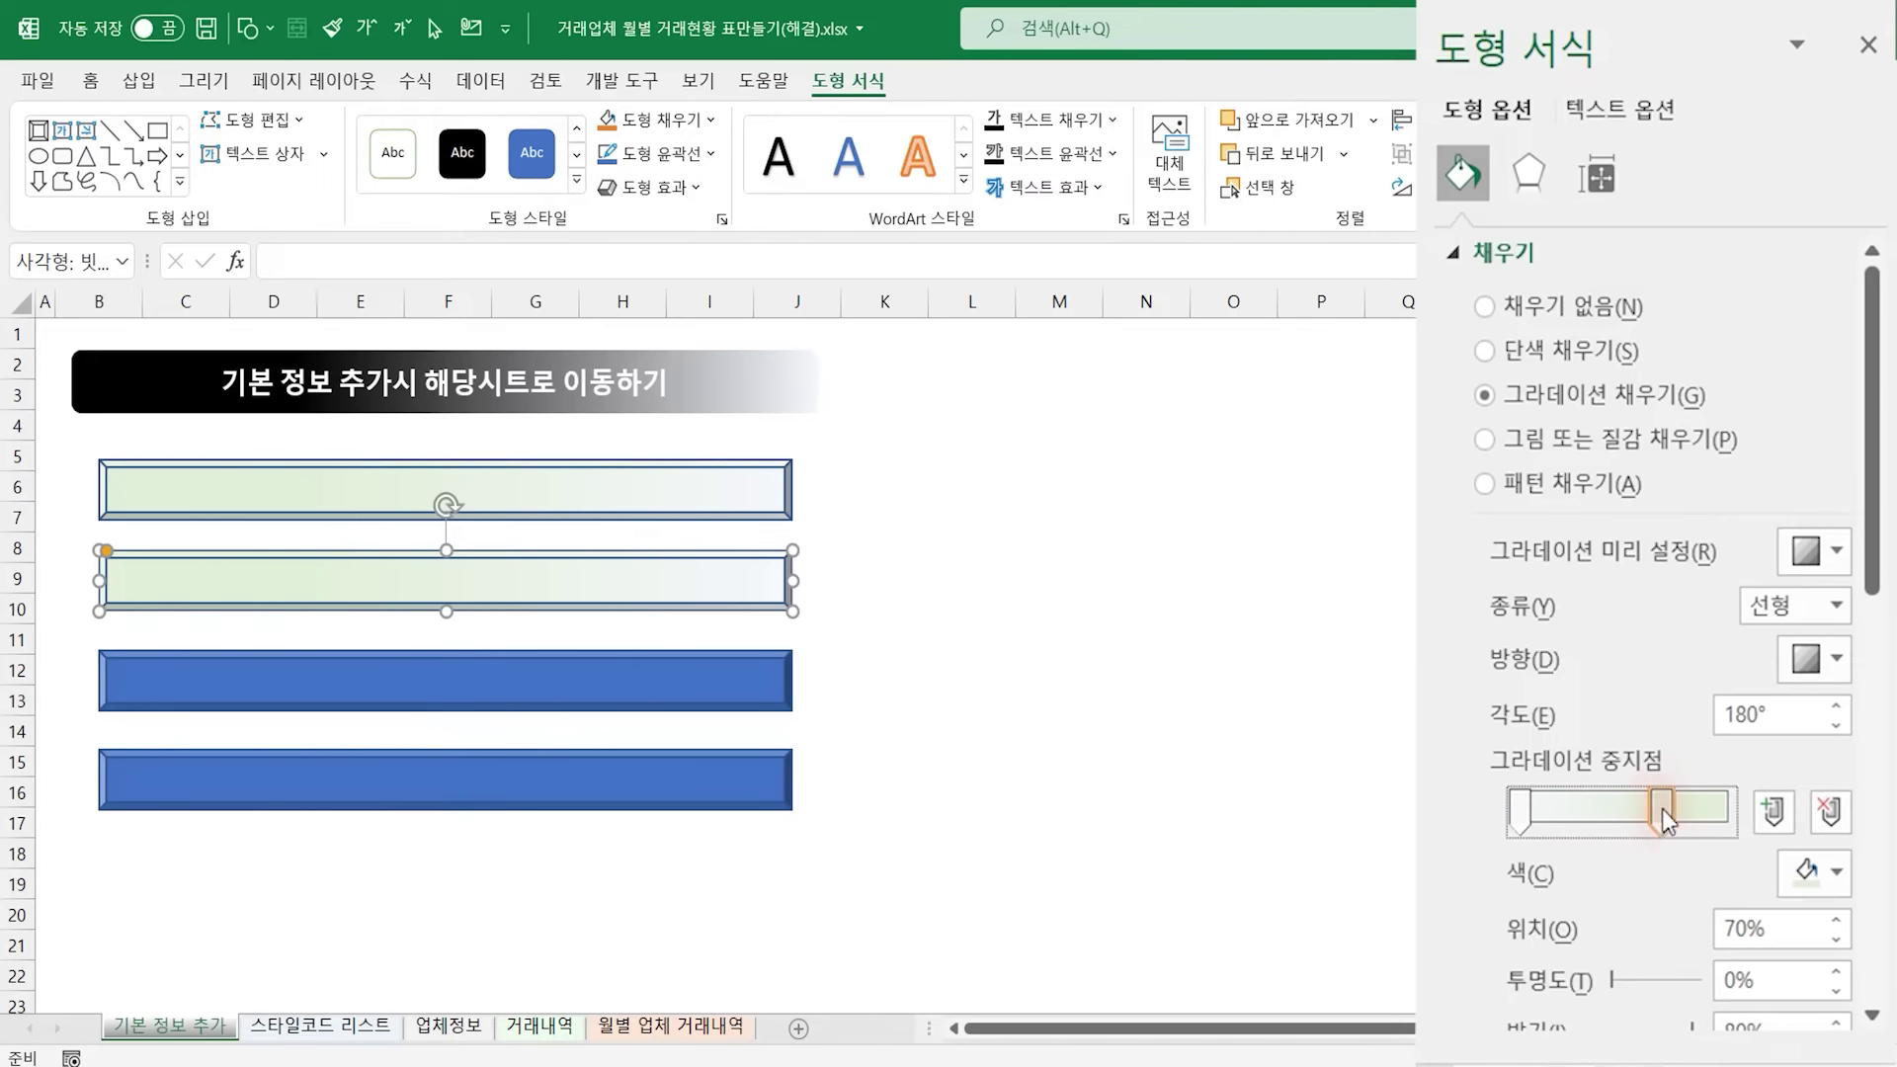
left_click(1826, 887)
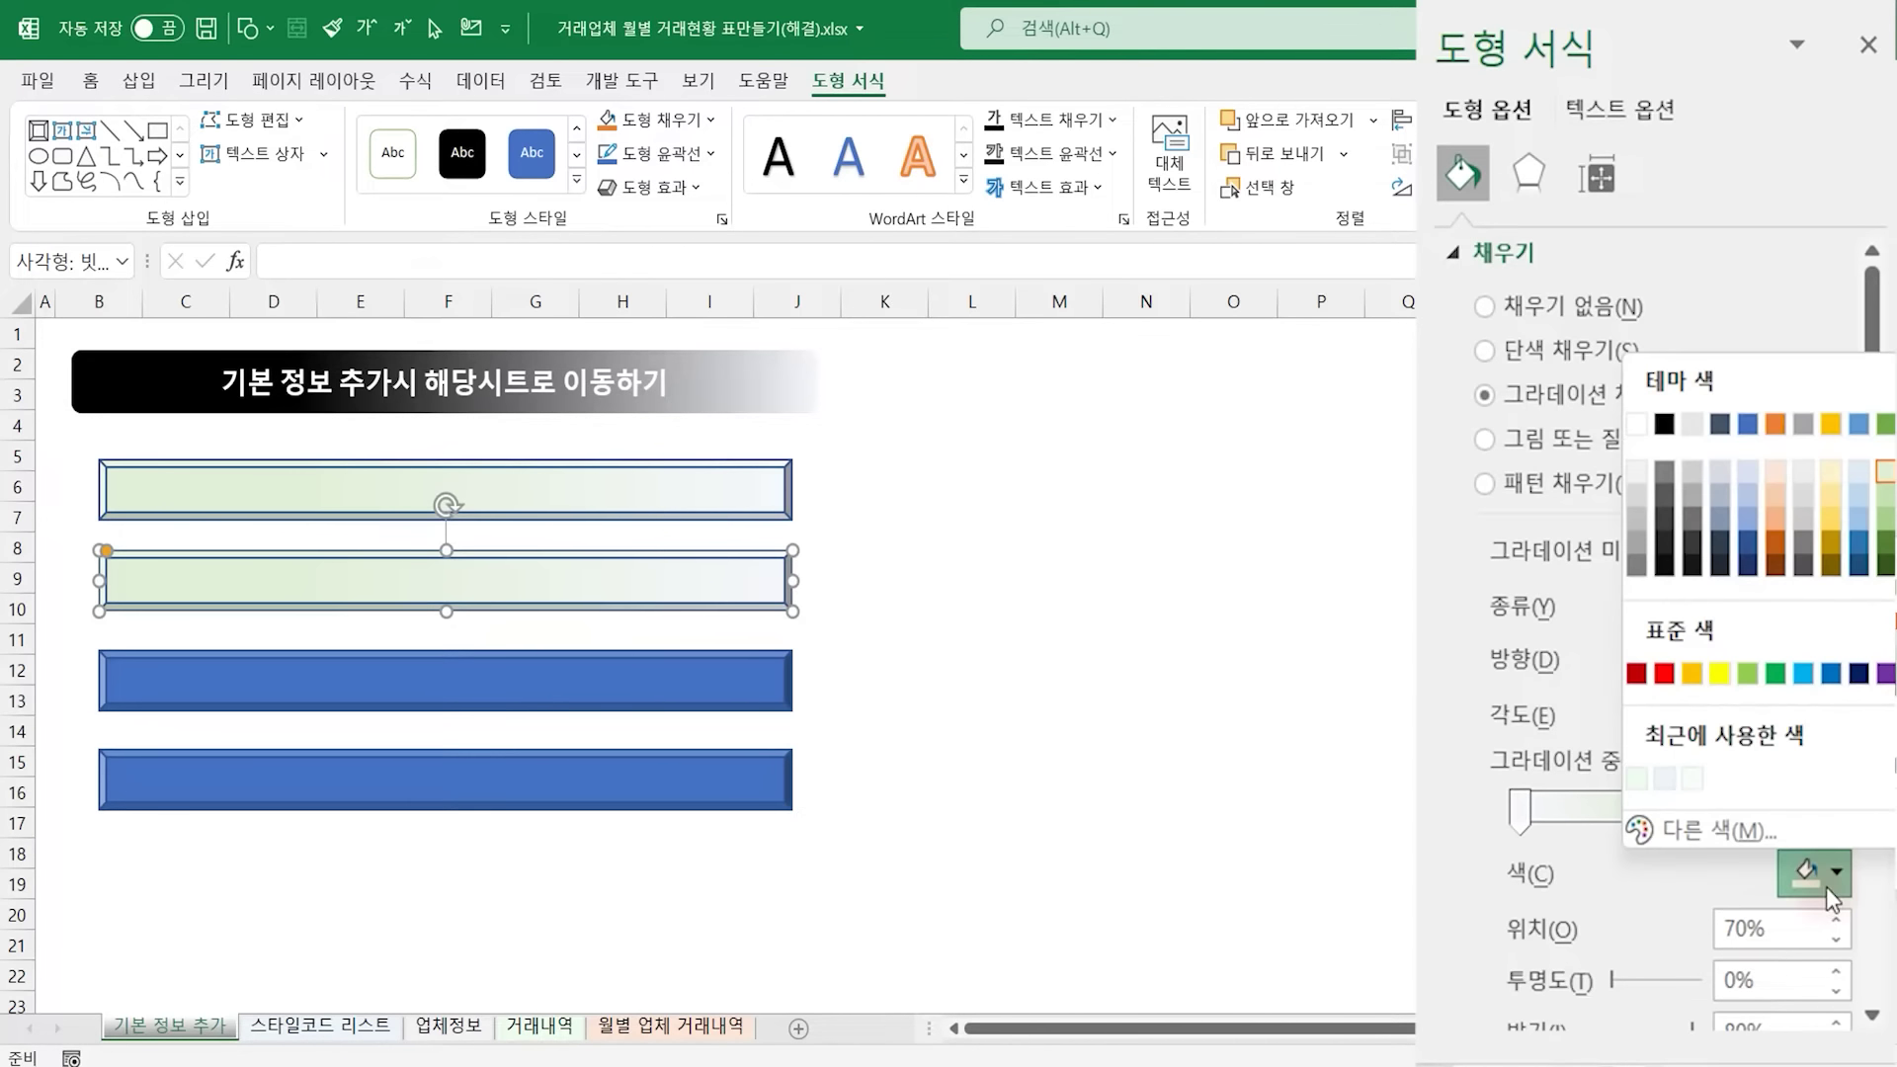
left_click(1858, 476)
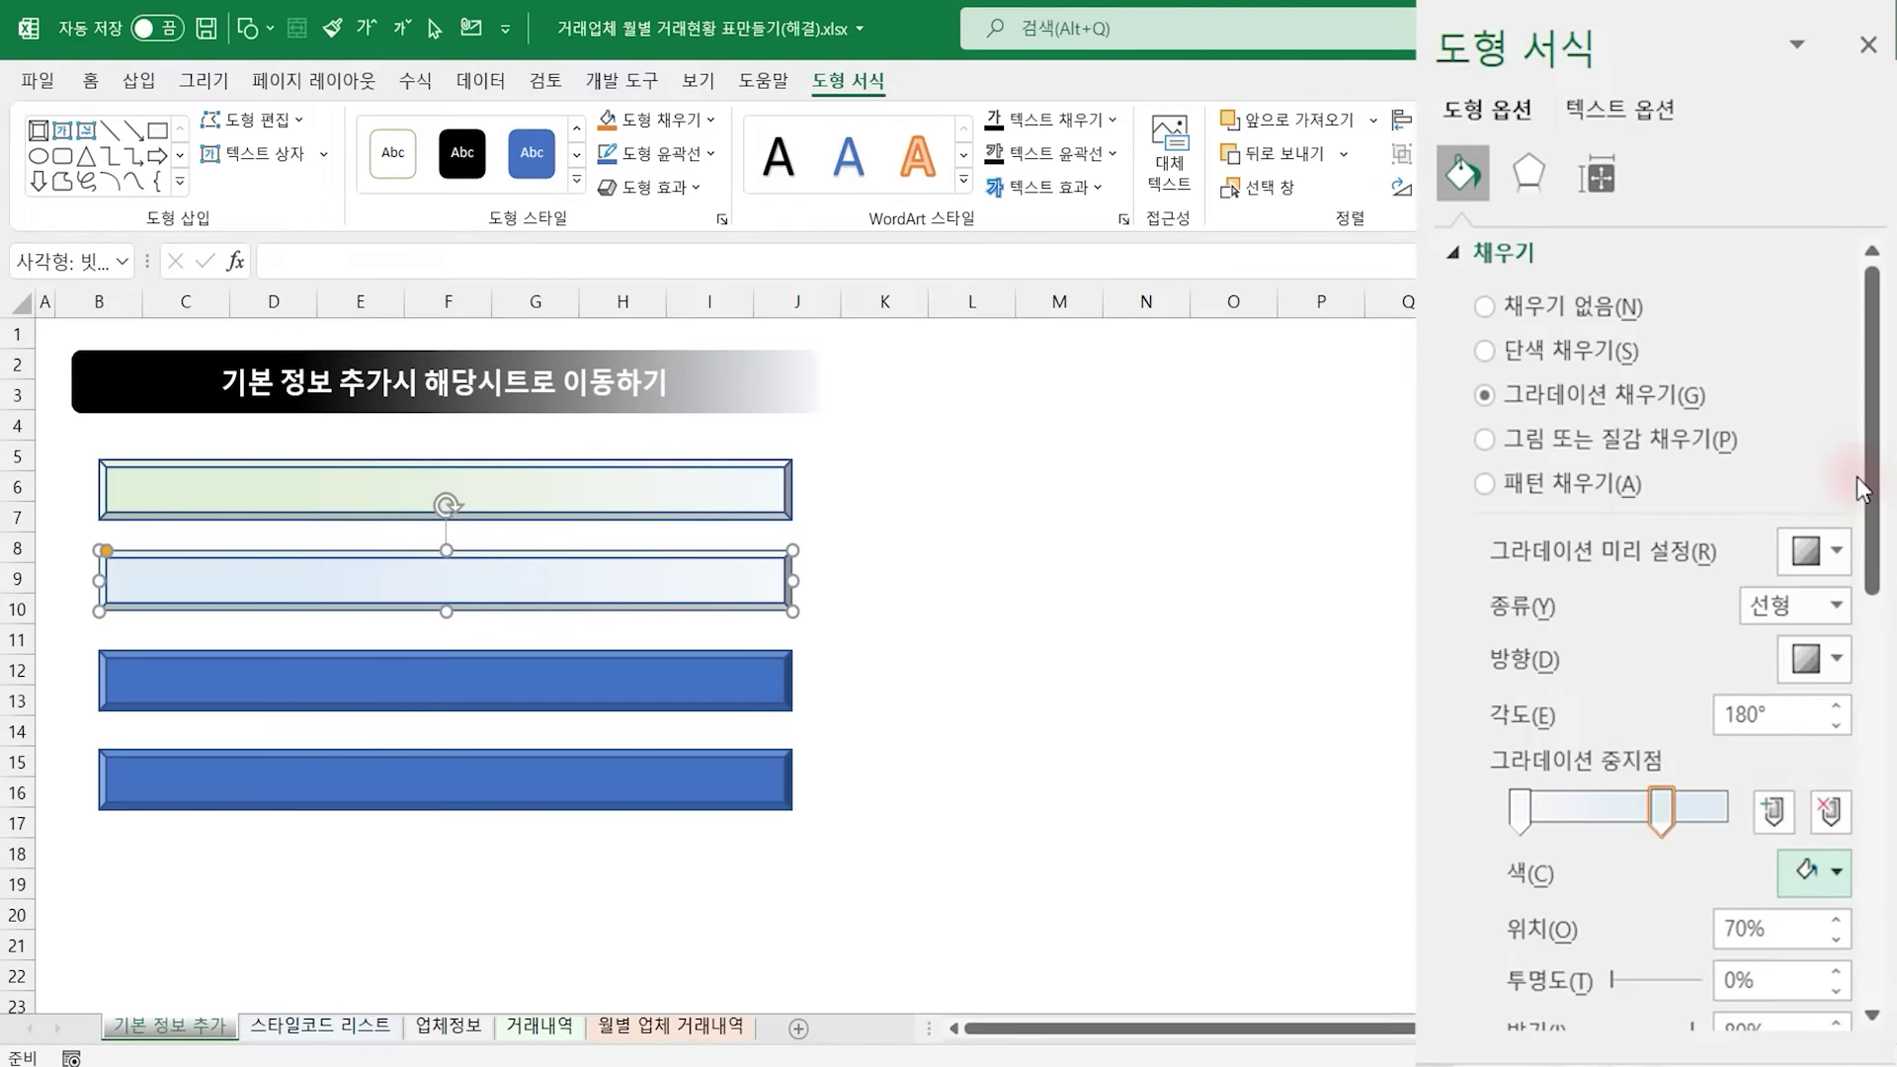
Give the third bevel bar a gradient fill and set the color of its 70% stop to the lightest theme gold
left_click(647, 682)
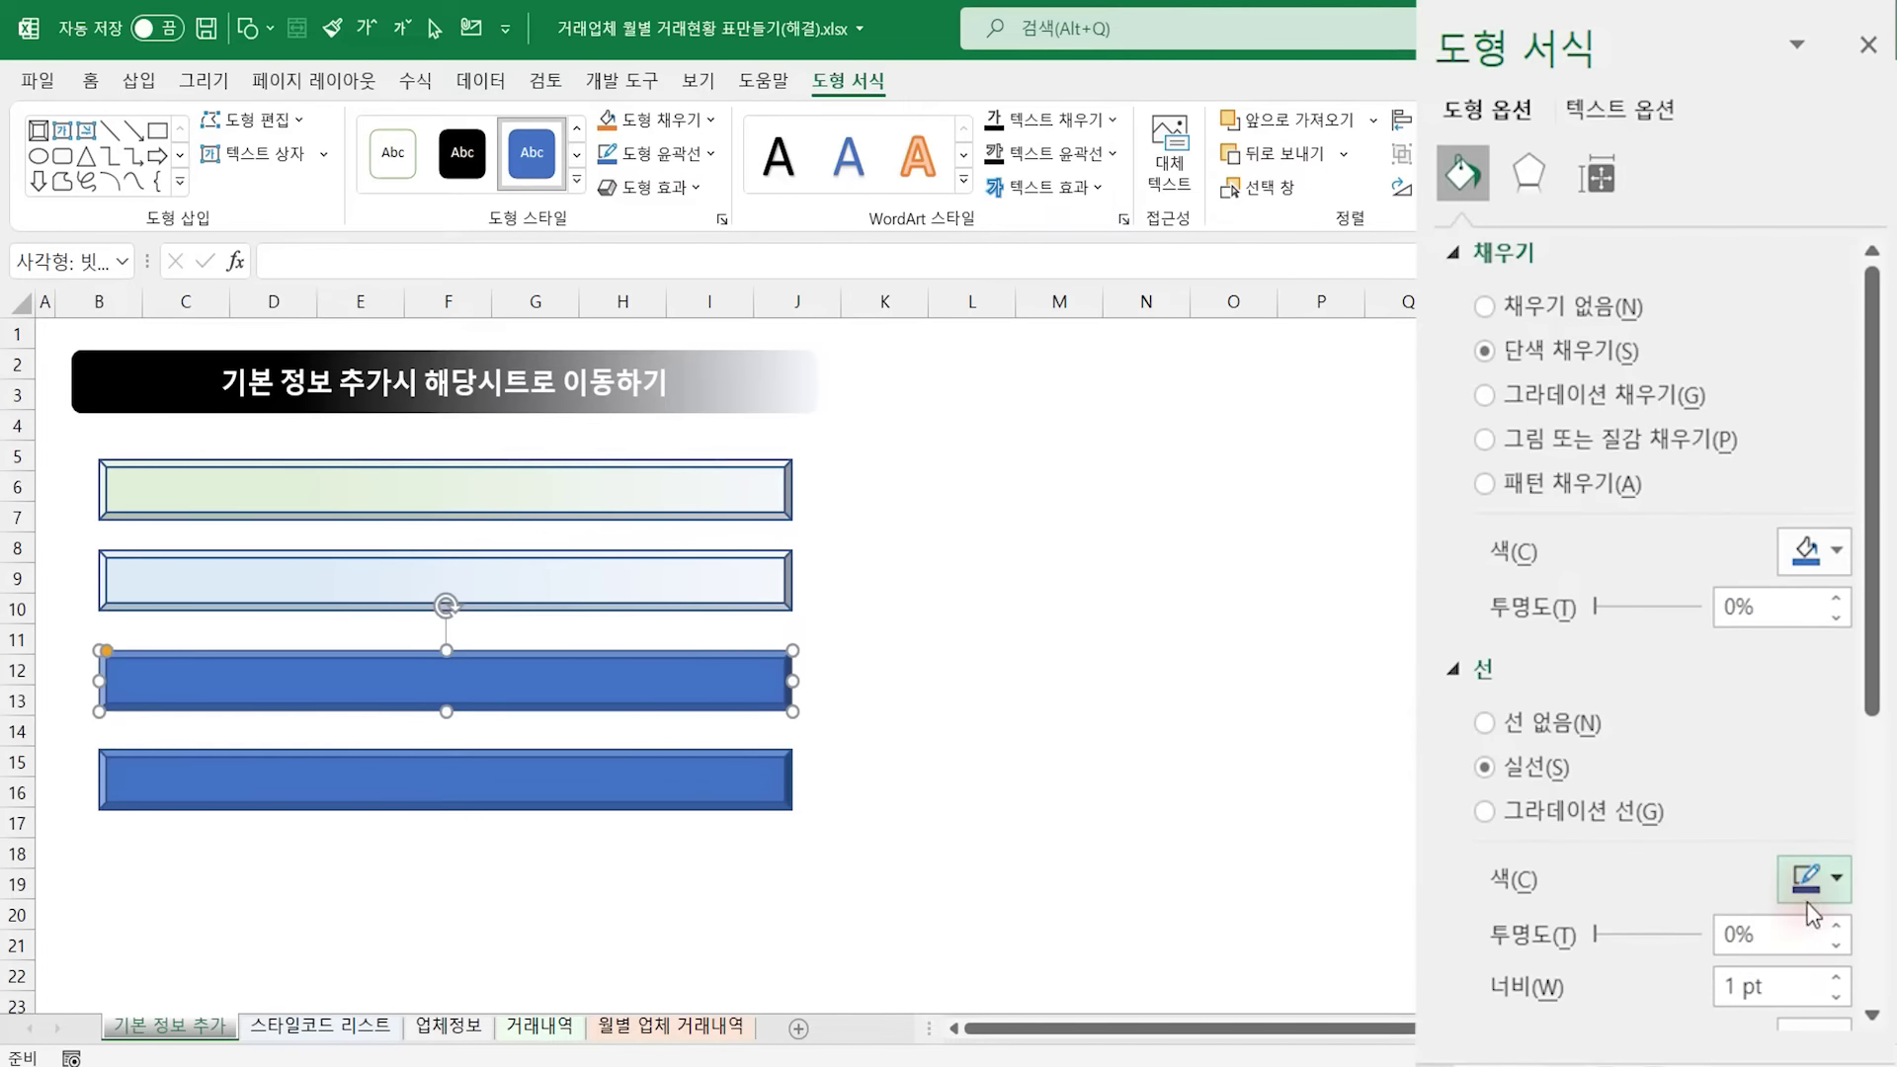
left_click(1571, 395)
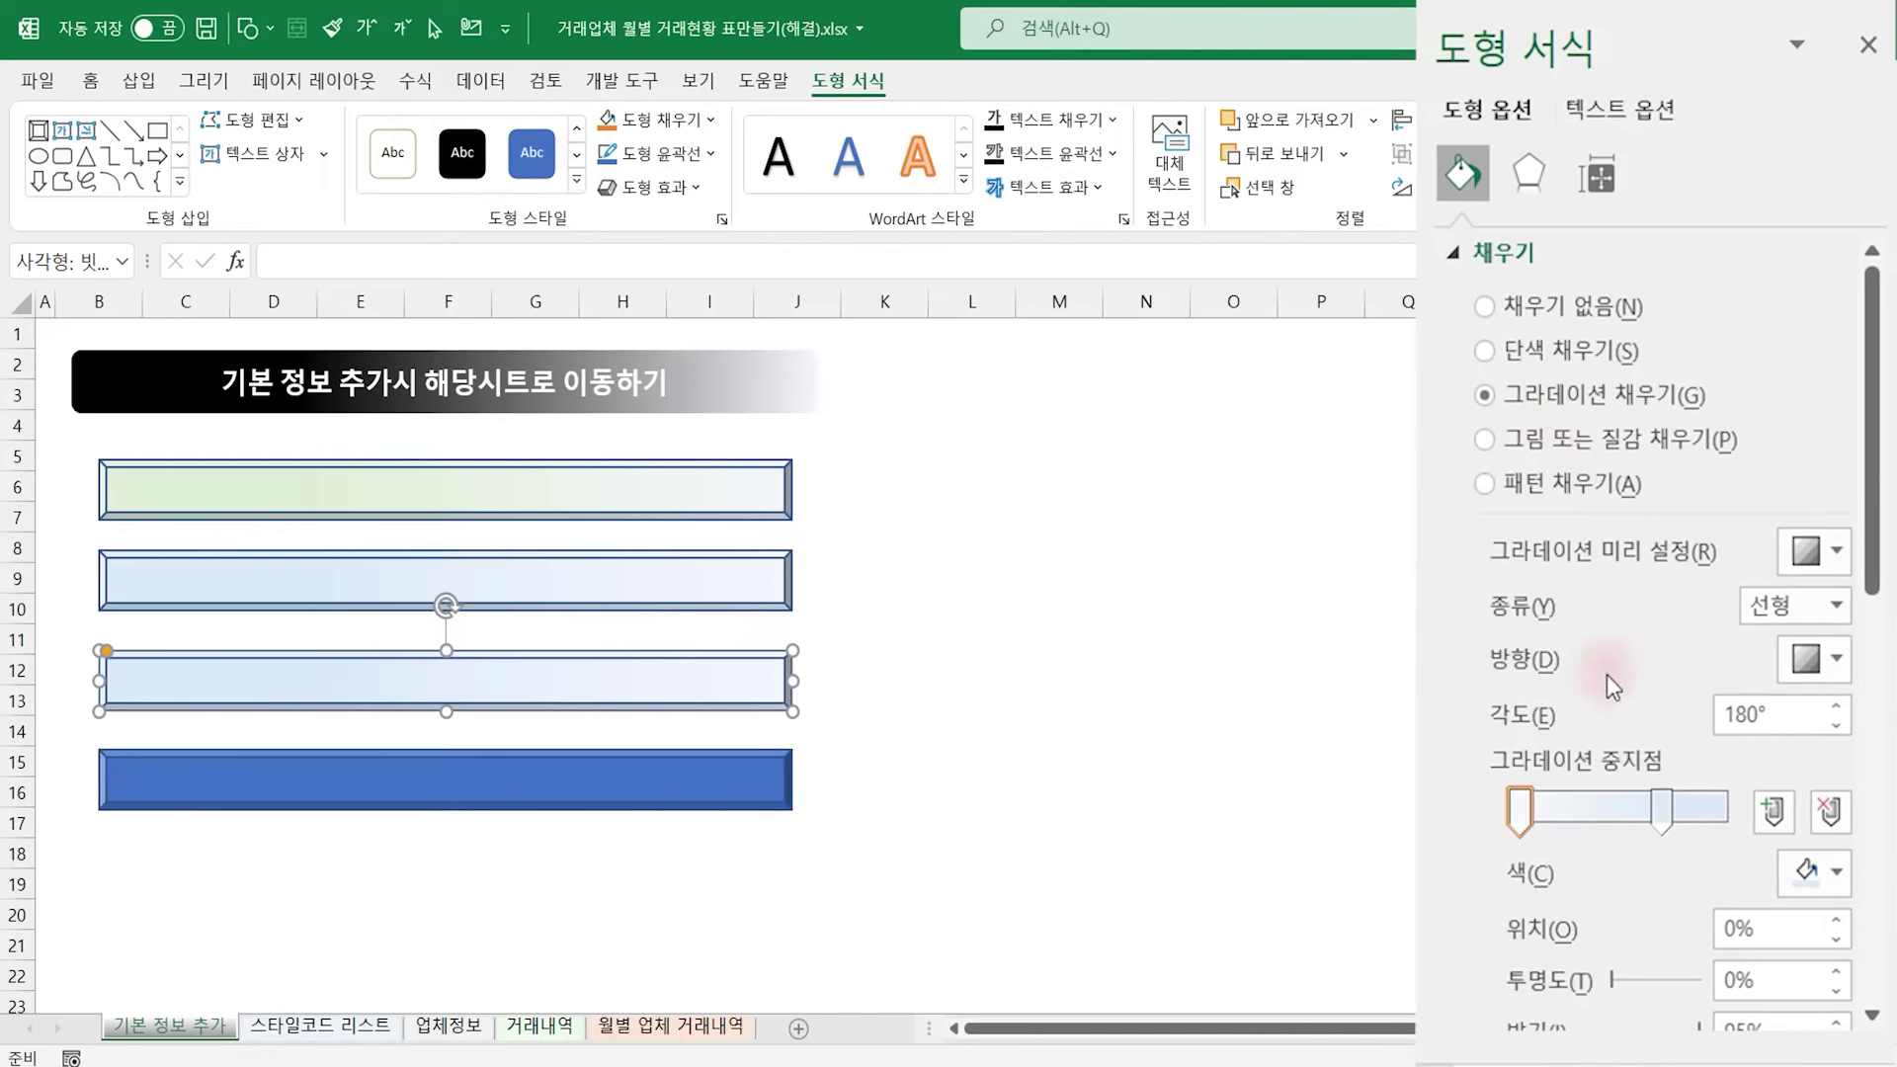
left_click(1664, 810)
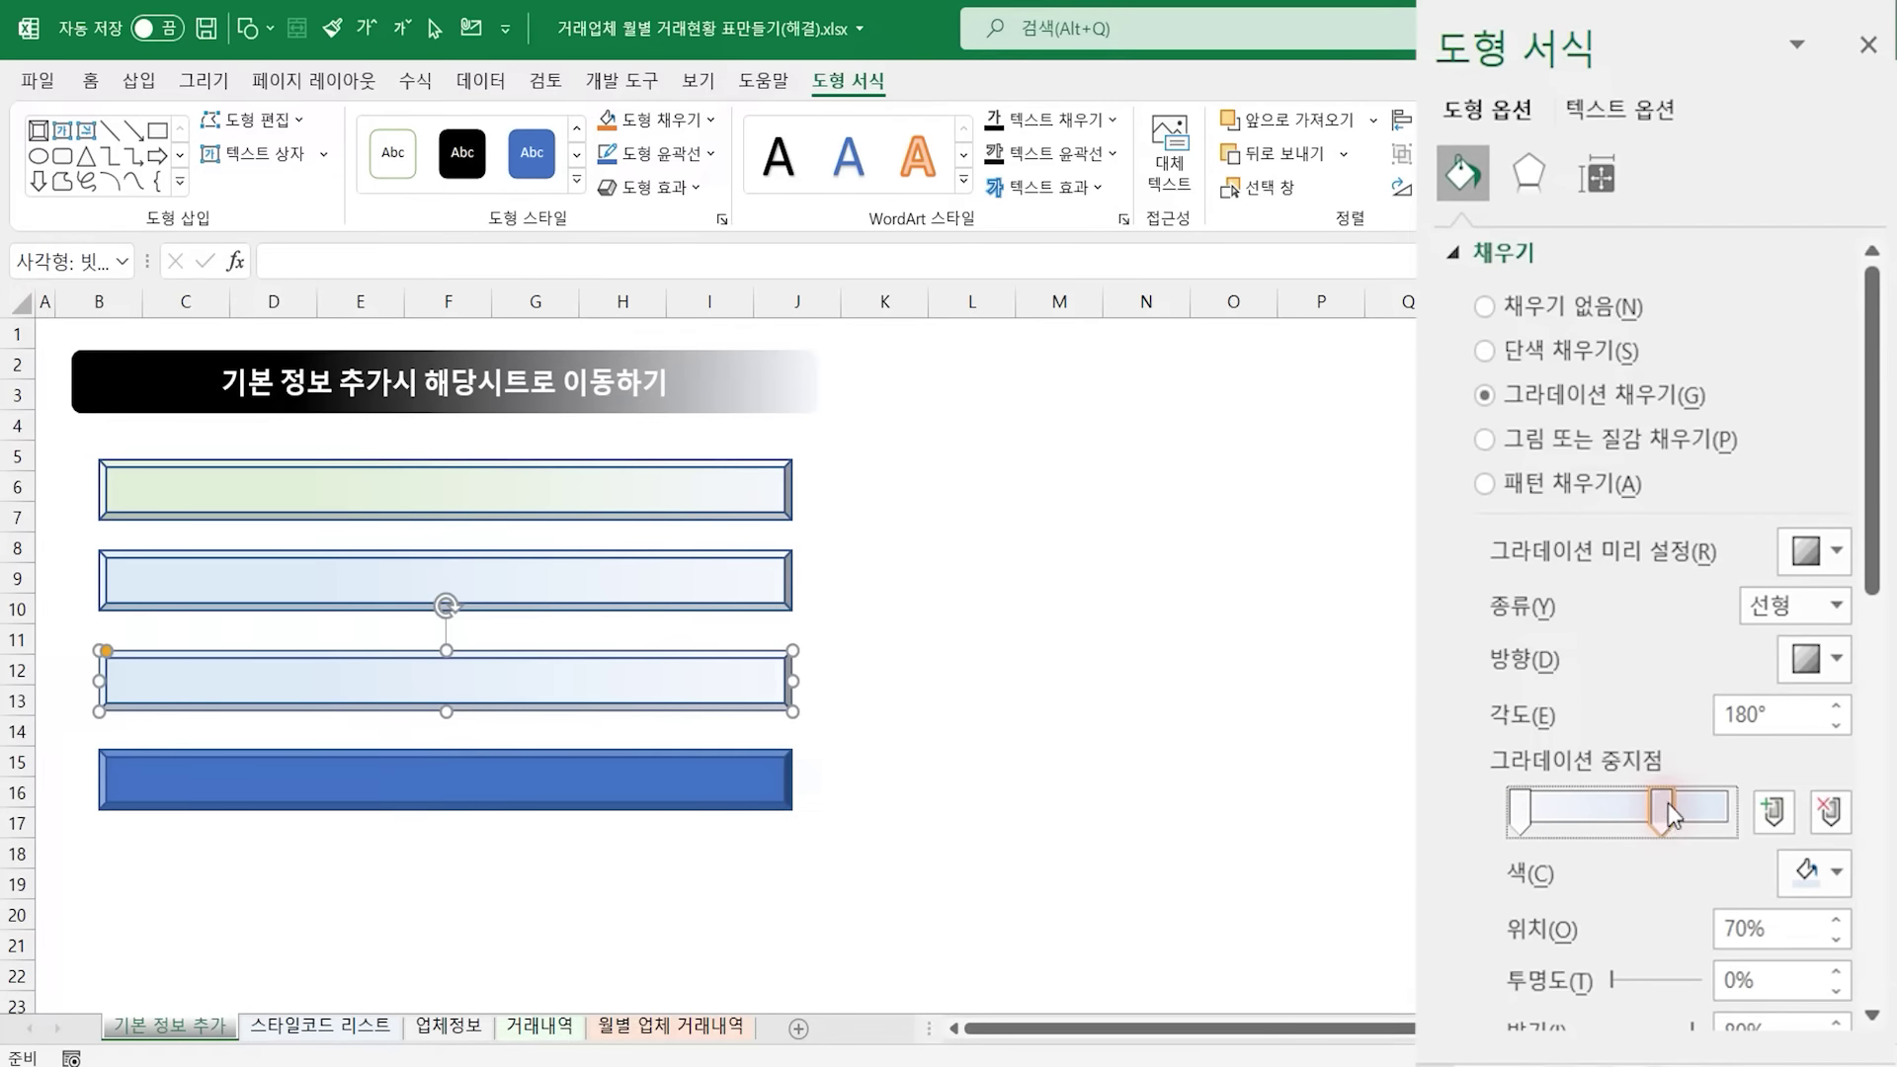
left_click(1823, 874)
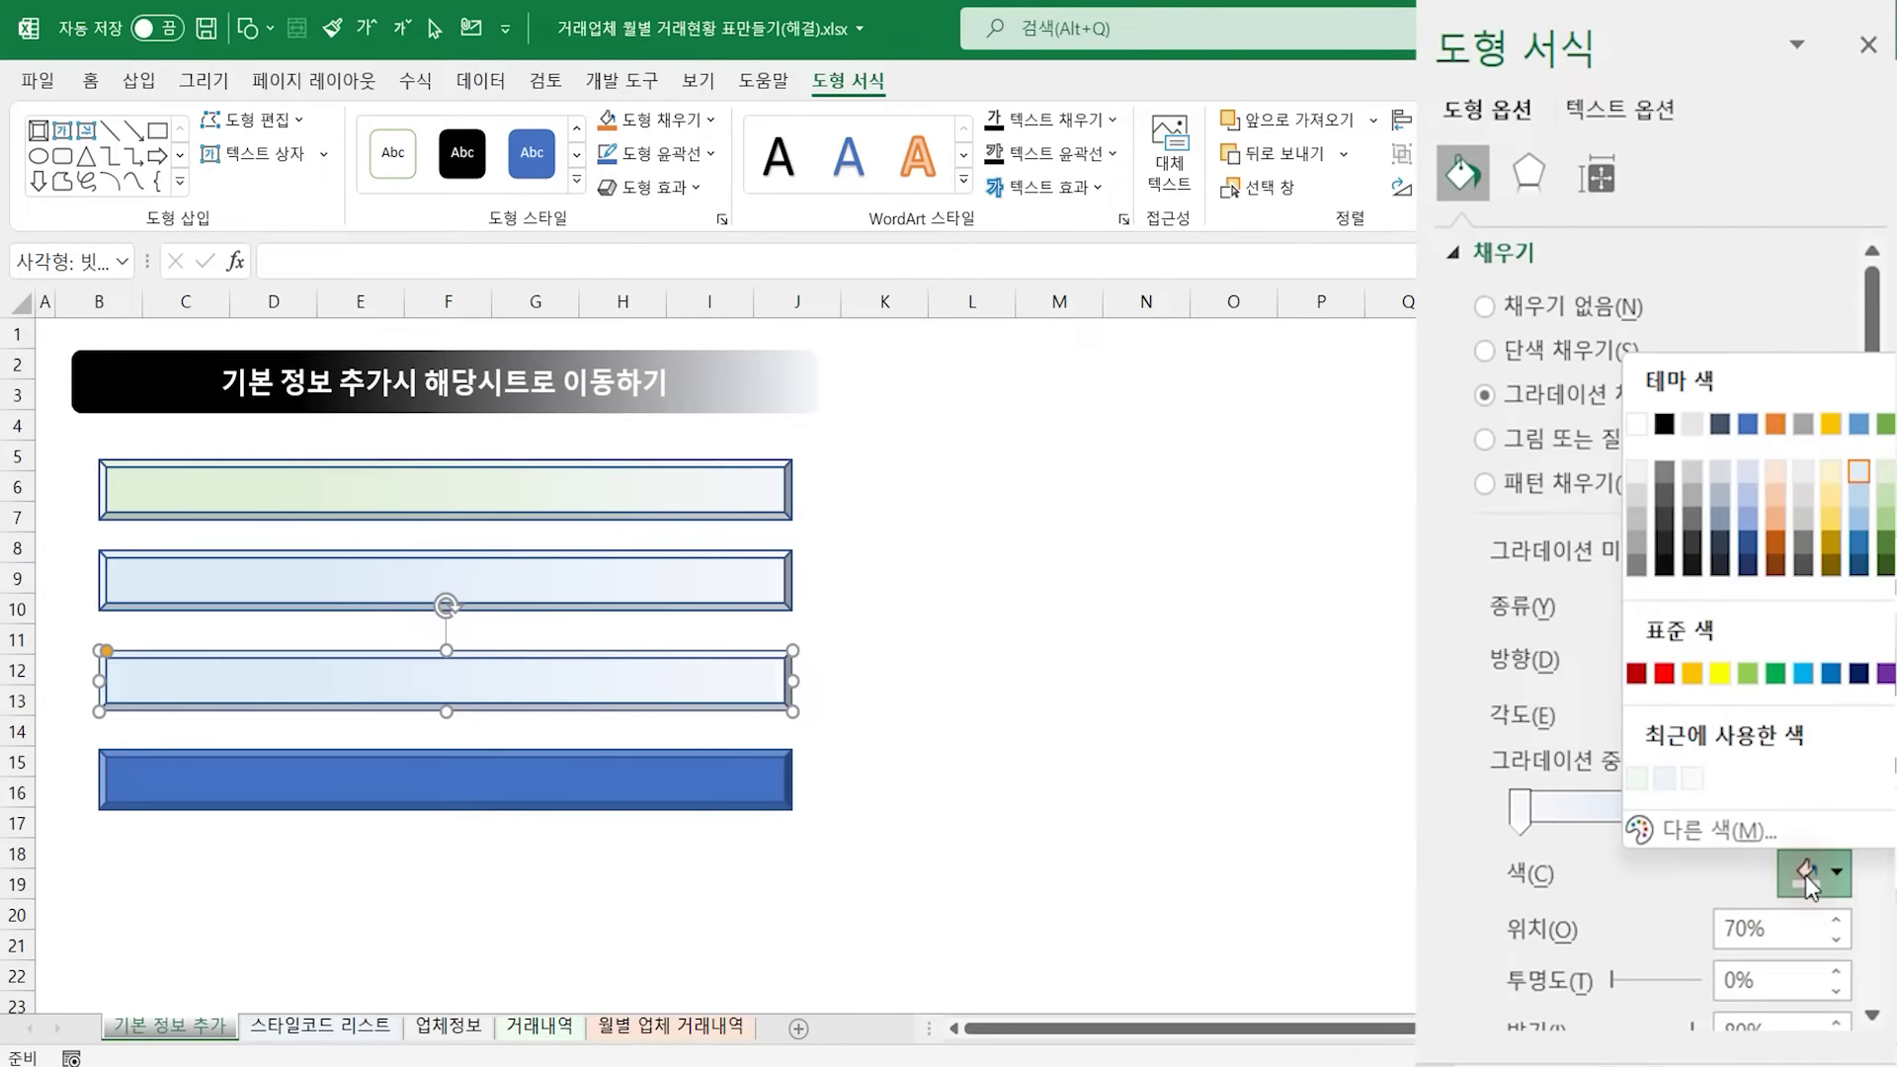
left_click(1834, 466)
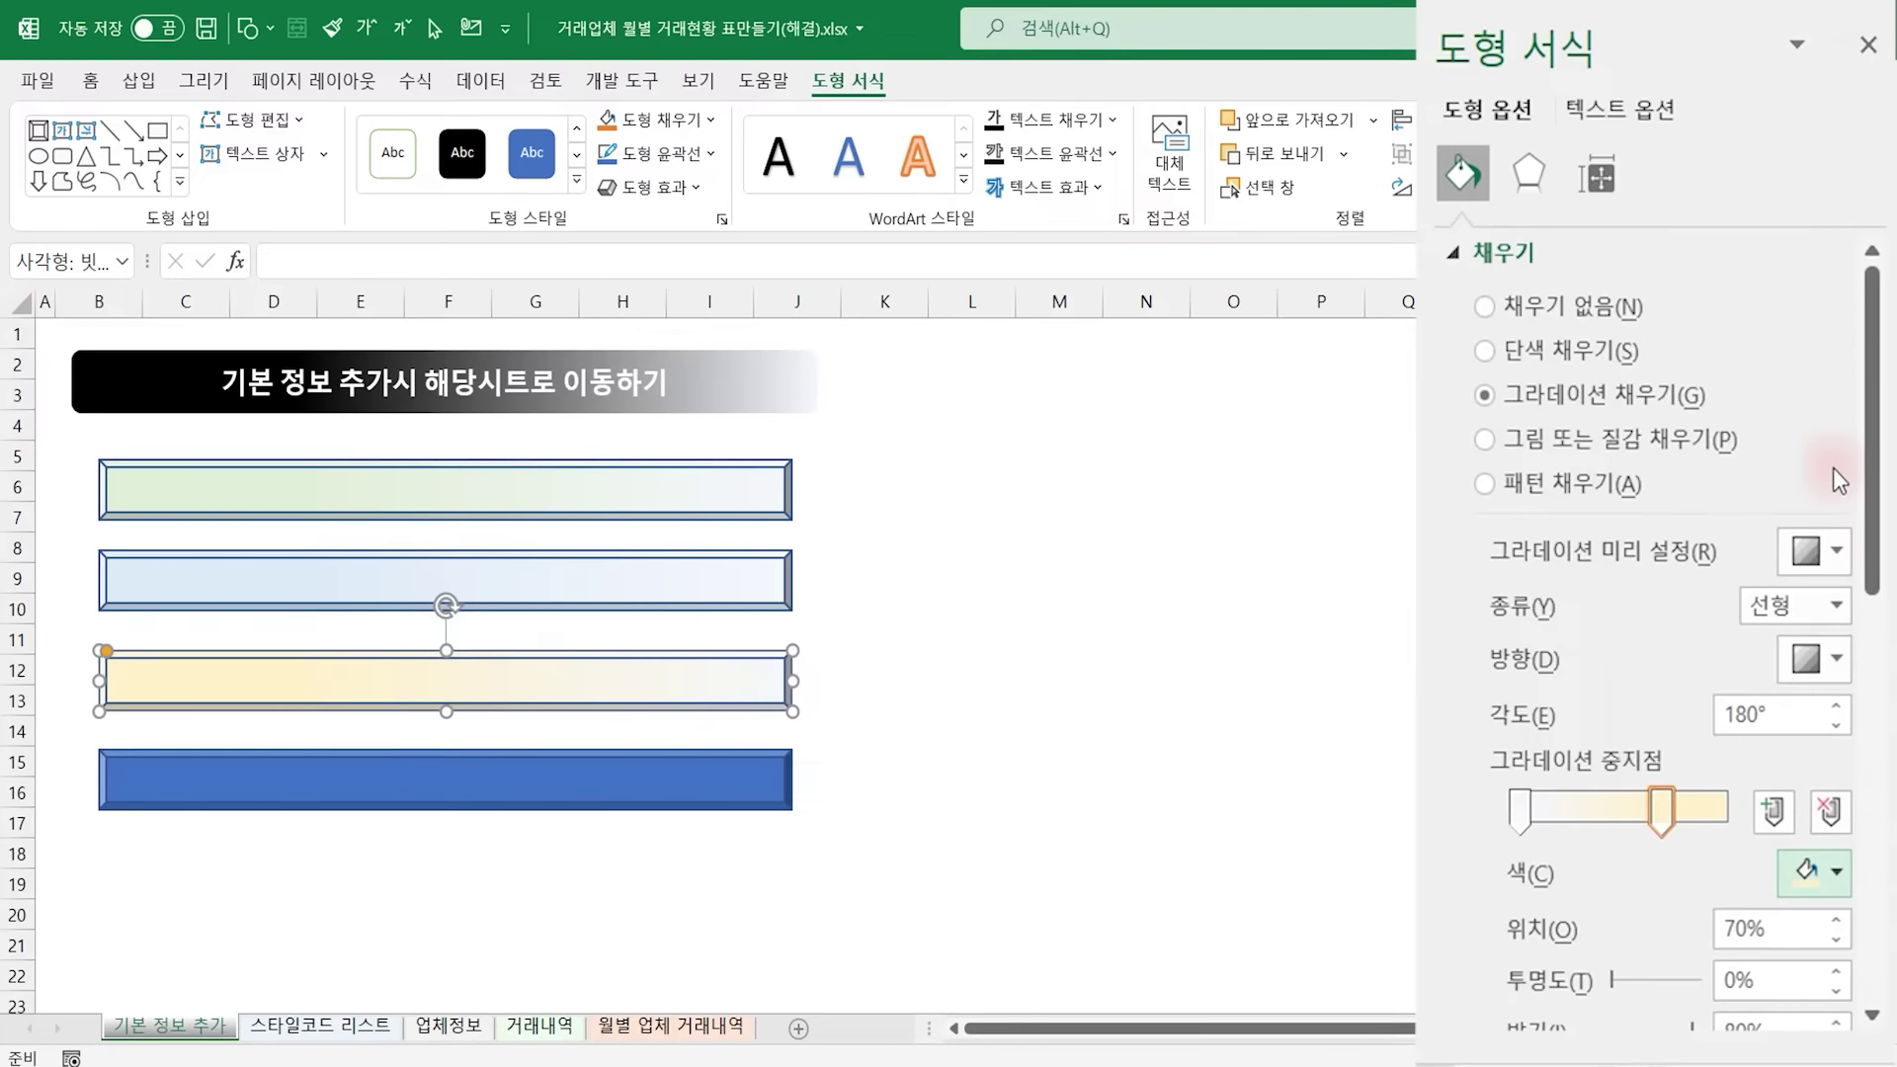
Give the fourth bevel bar a gradient fill and set the color of its 70% stop to the lightest theme gray
left_click(640, 791)
left_click(1571, 395)
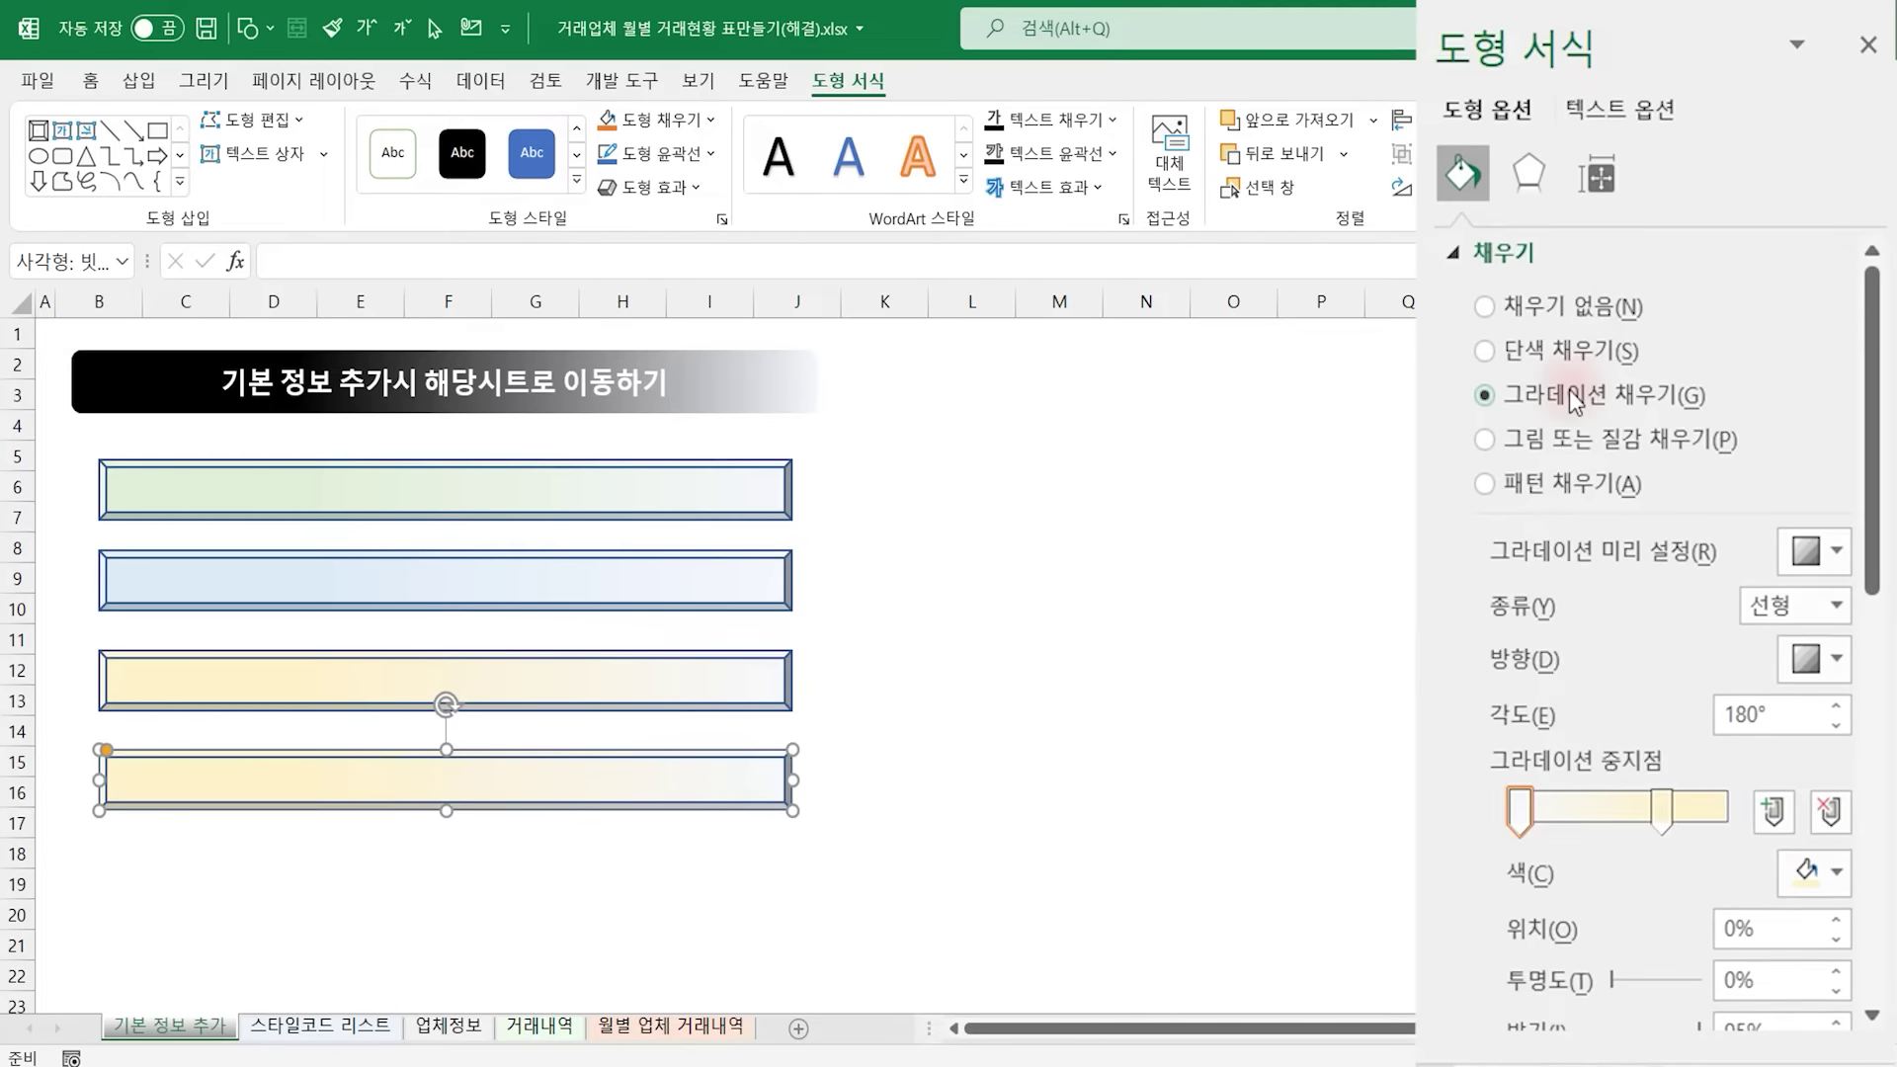
left_click(1664, 809)
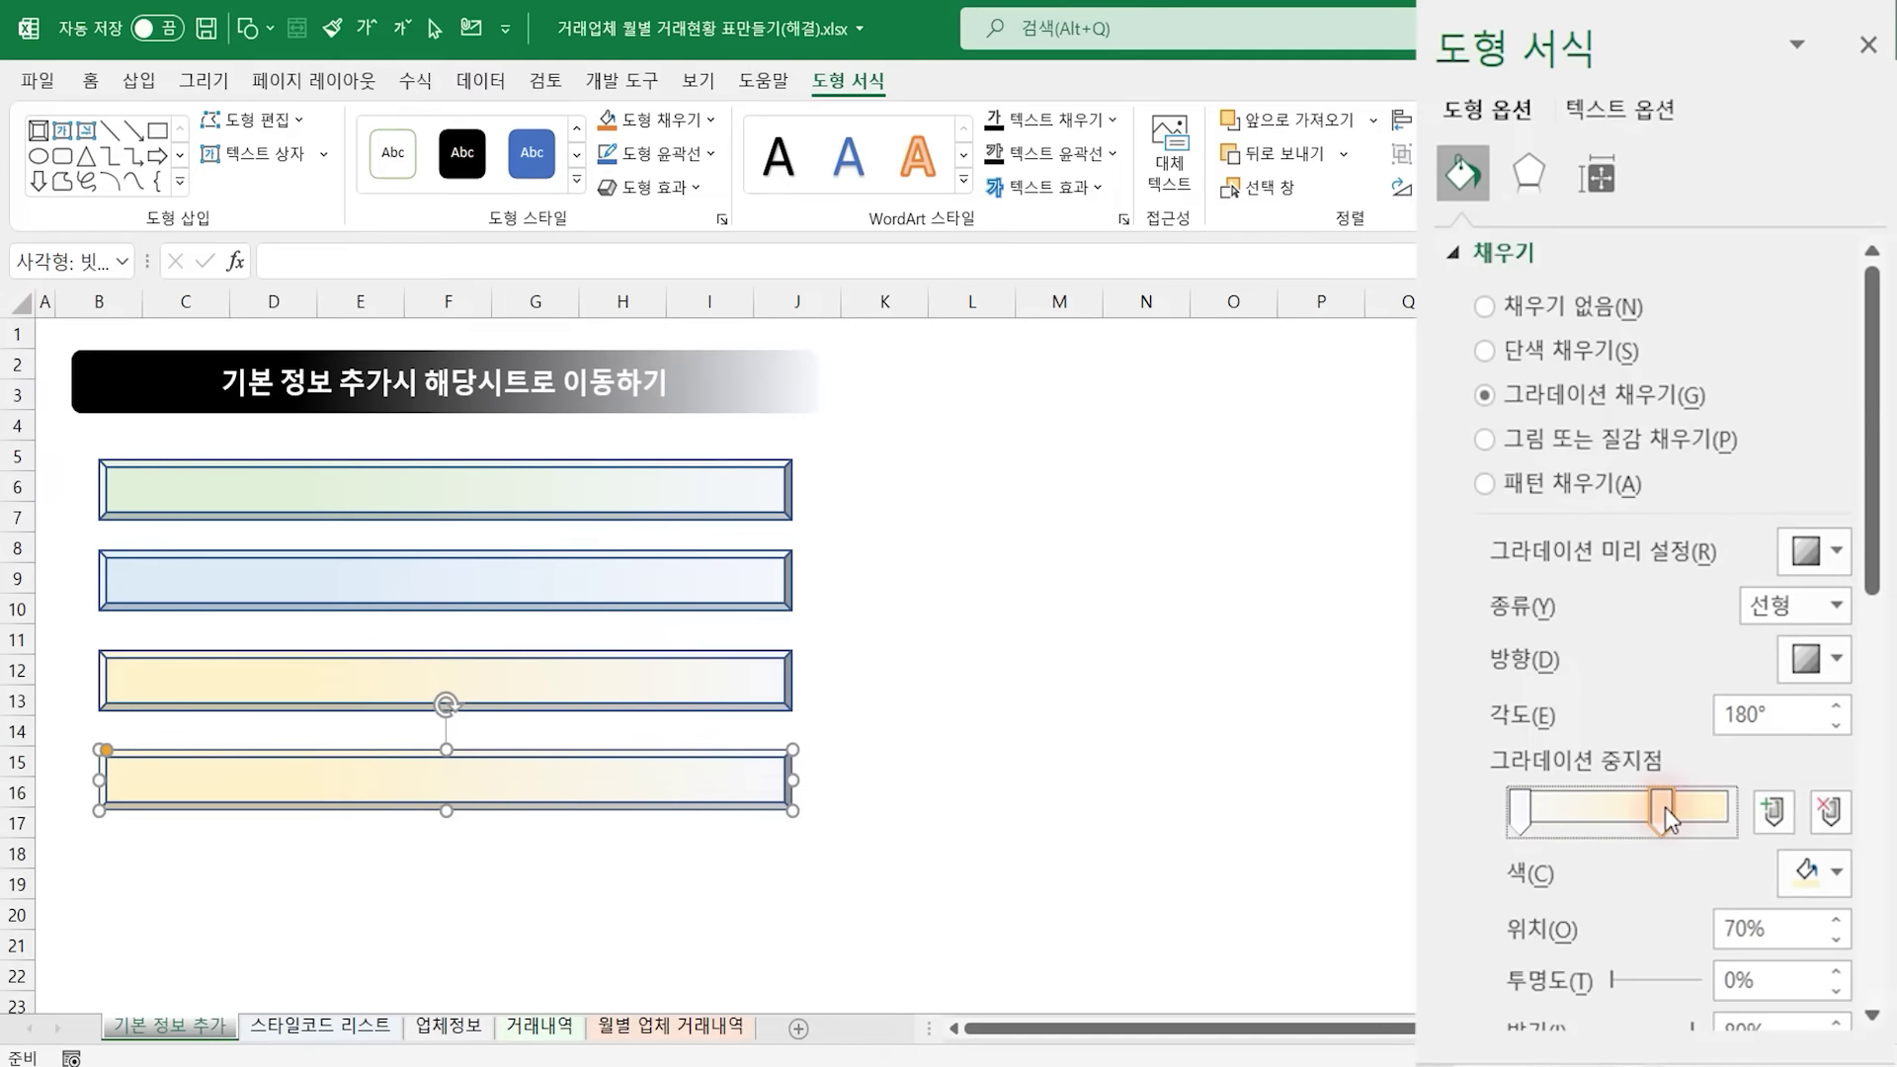
left_click(1813, 869)
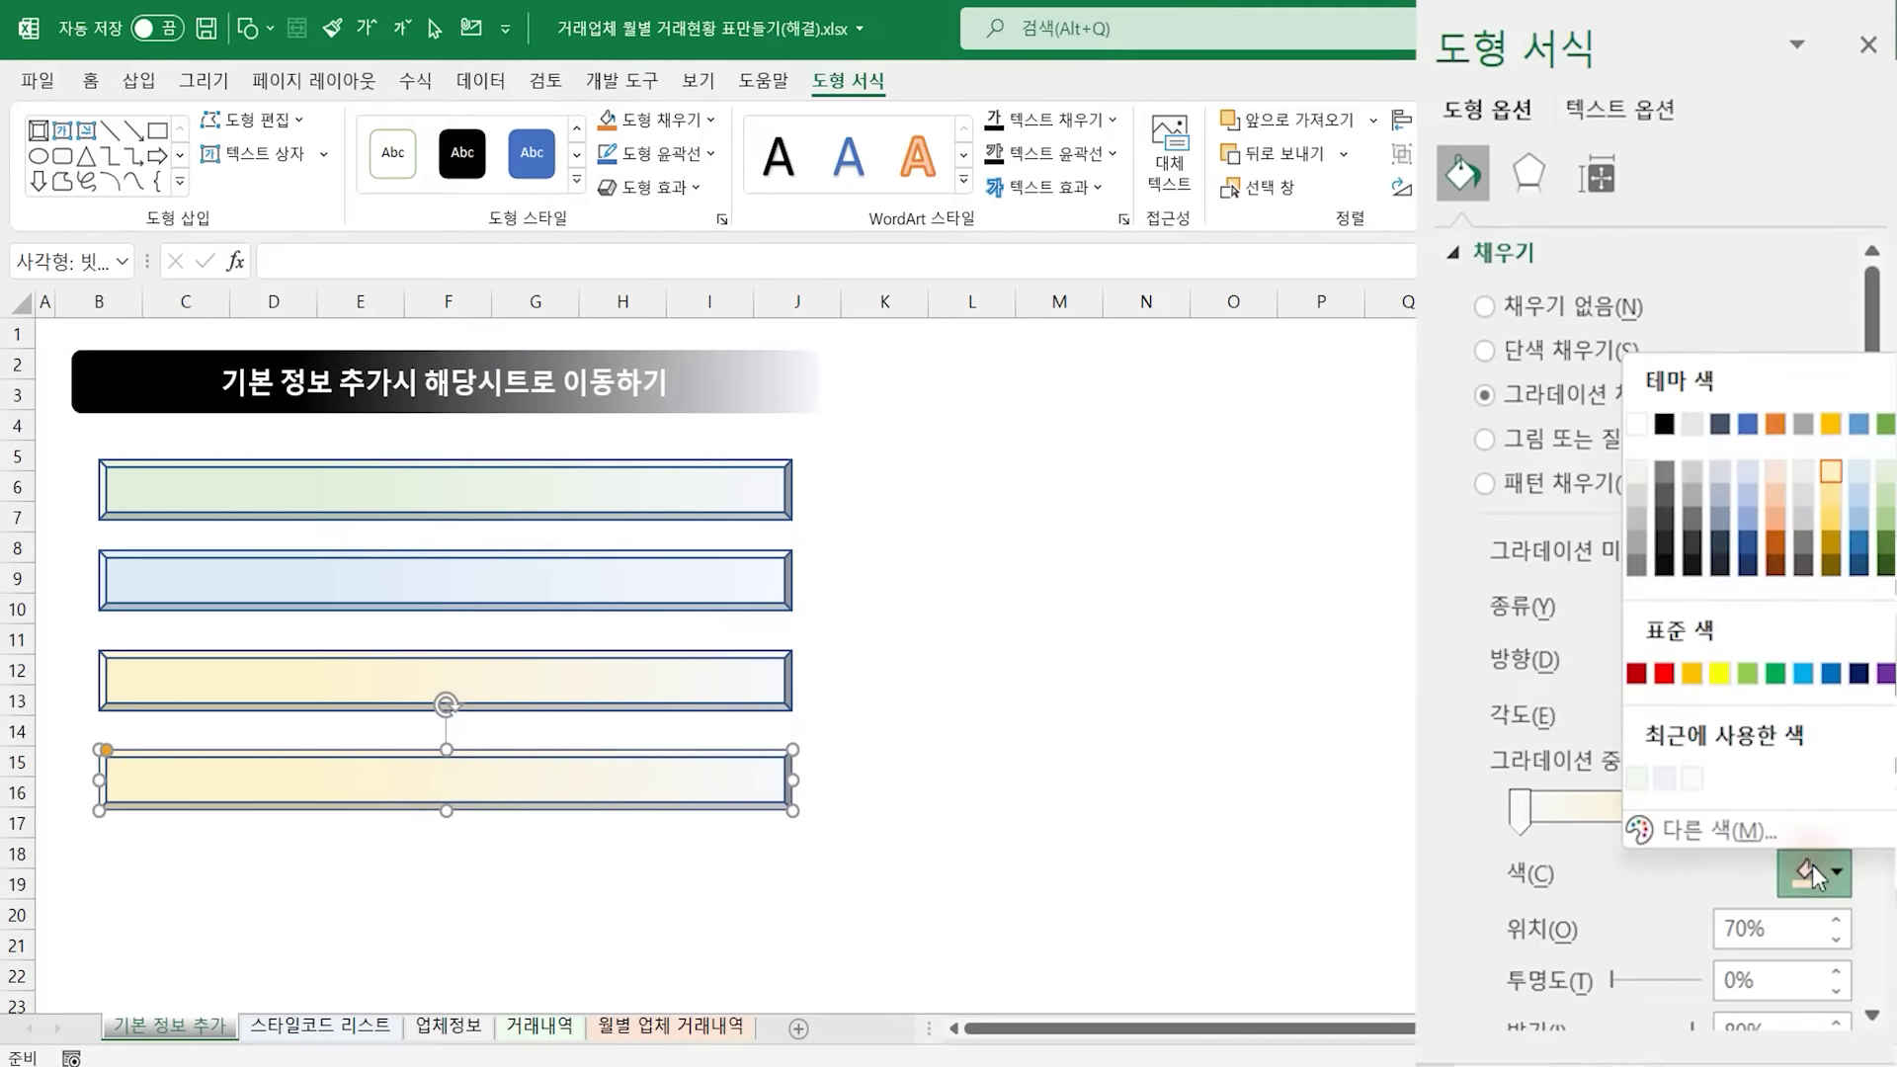
left_click(1800, 467)
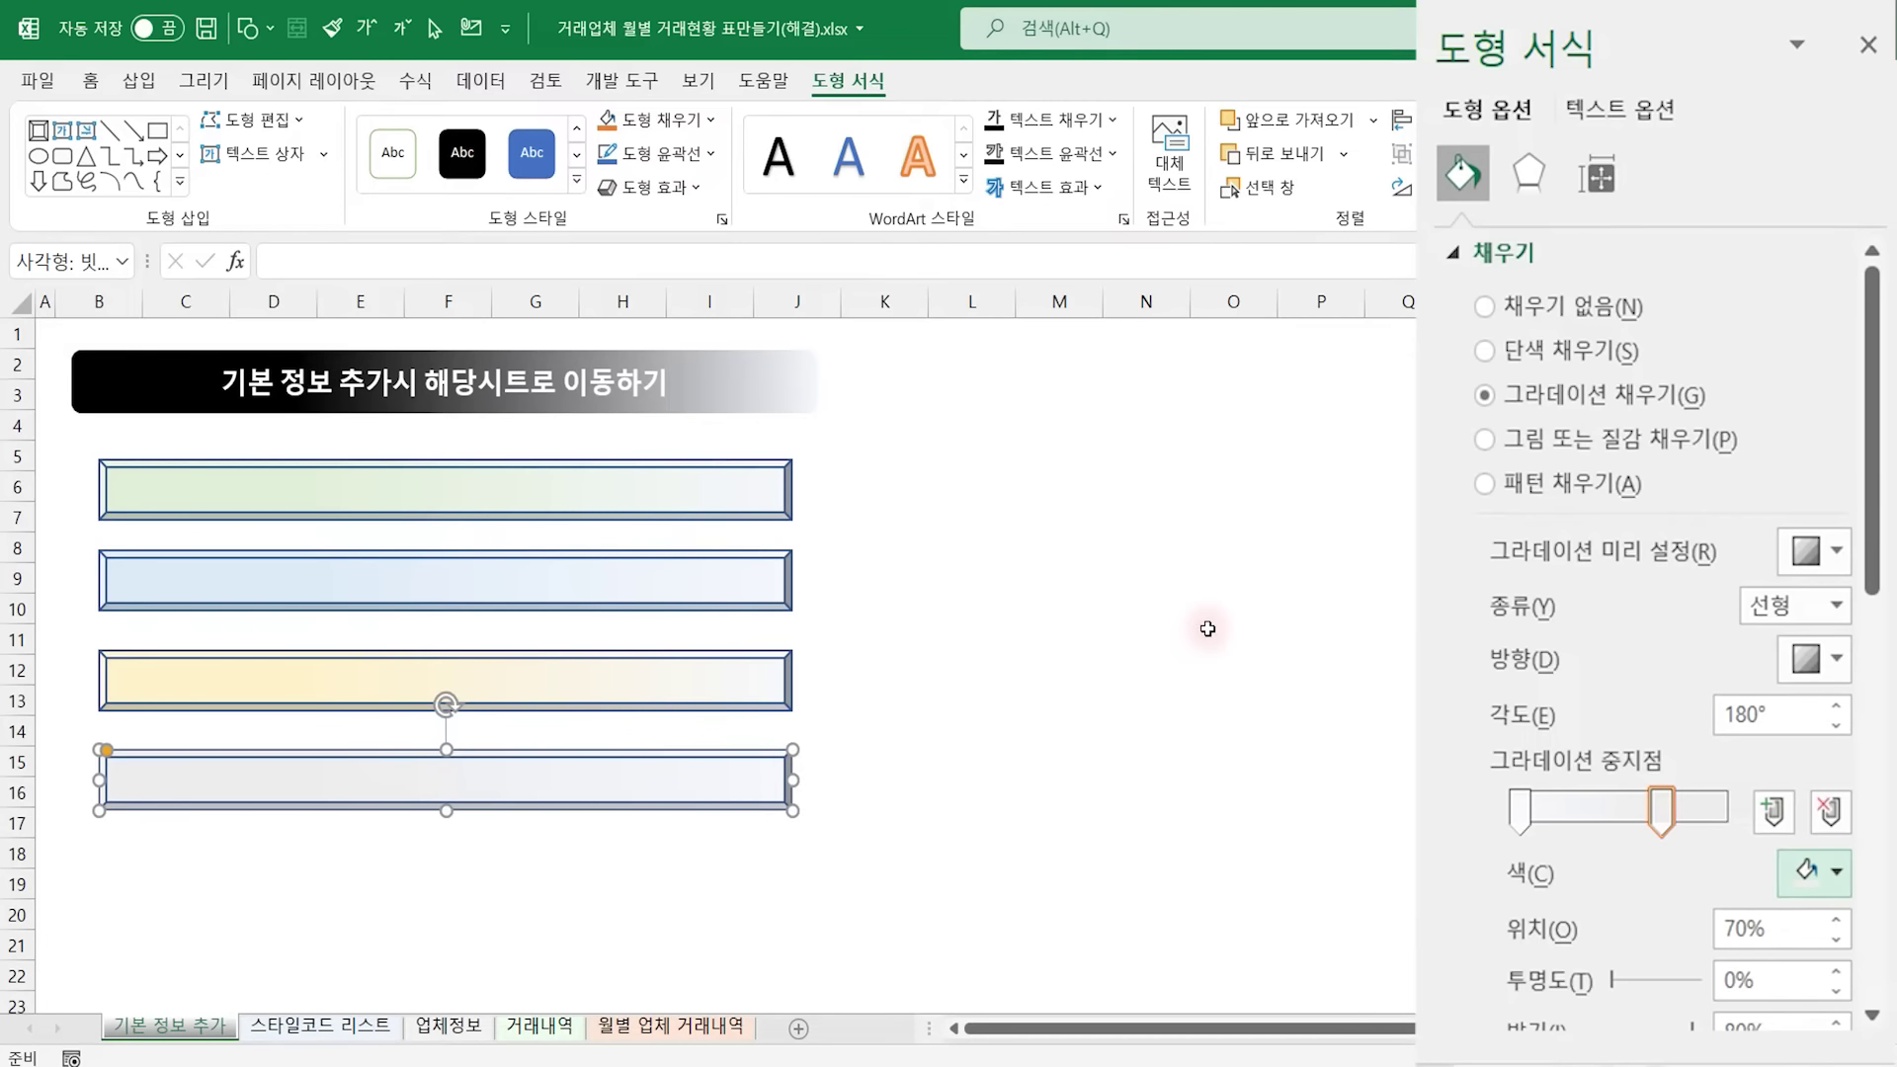
Select all four bevel bars and distribute them with equal vertical spacing
left_click(610, 676, "ctrl")
left_click(610, 585, "ctrl")
left_click(621, 505, "ctrl")
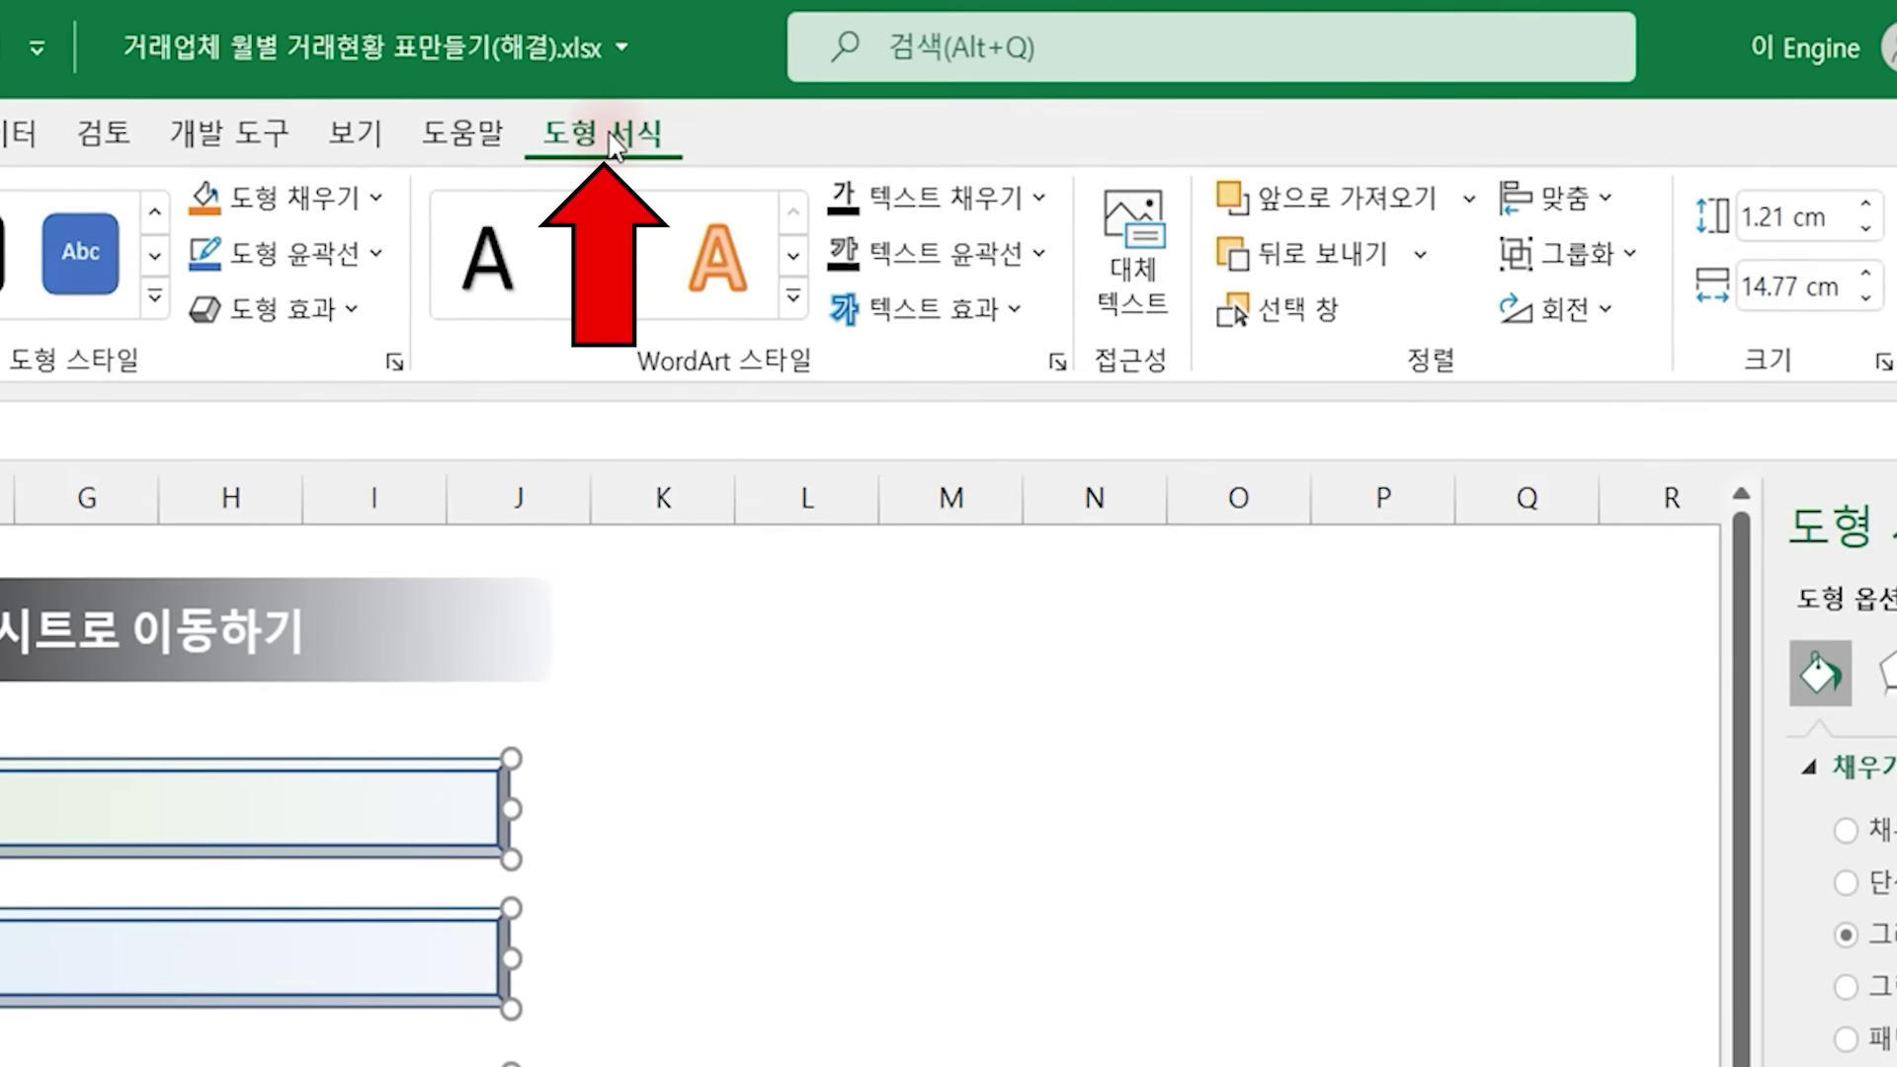
left_click(1615, 220)
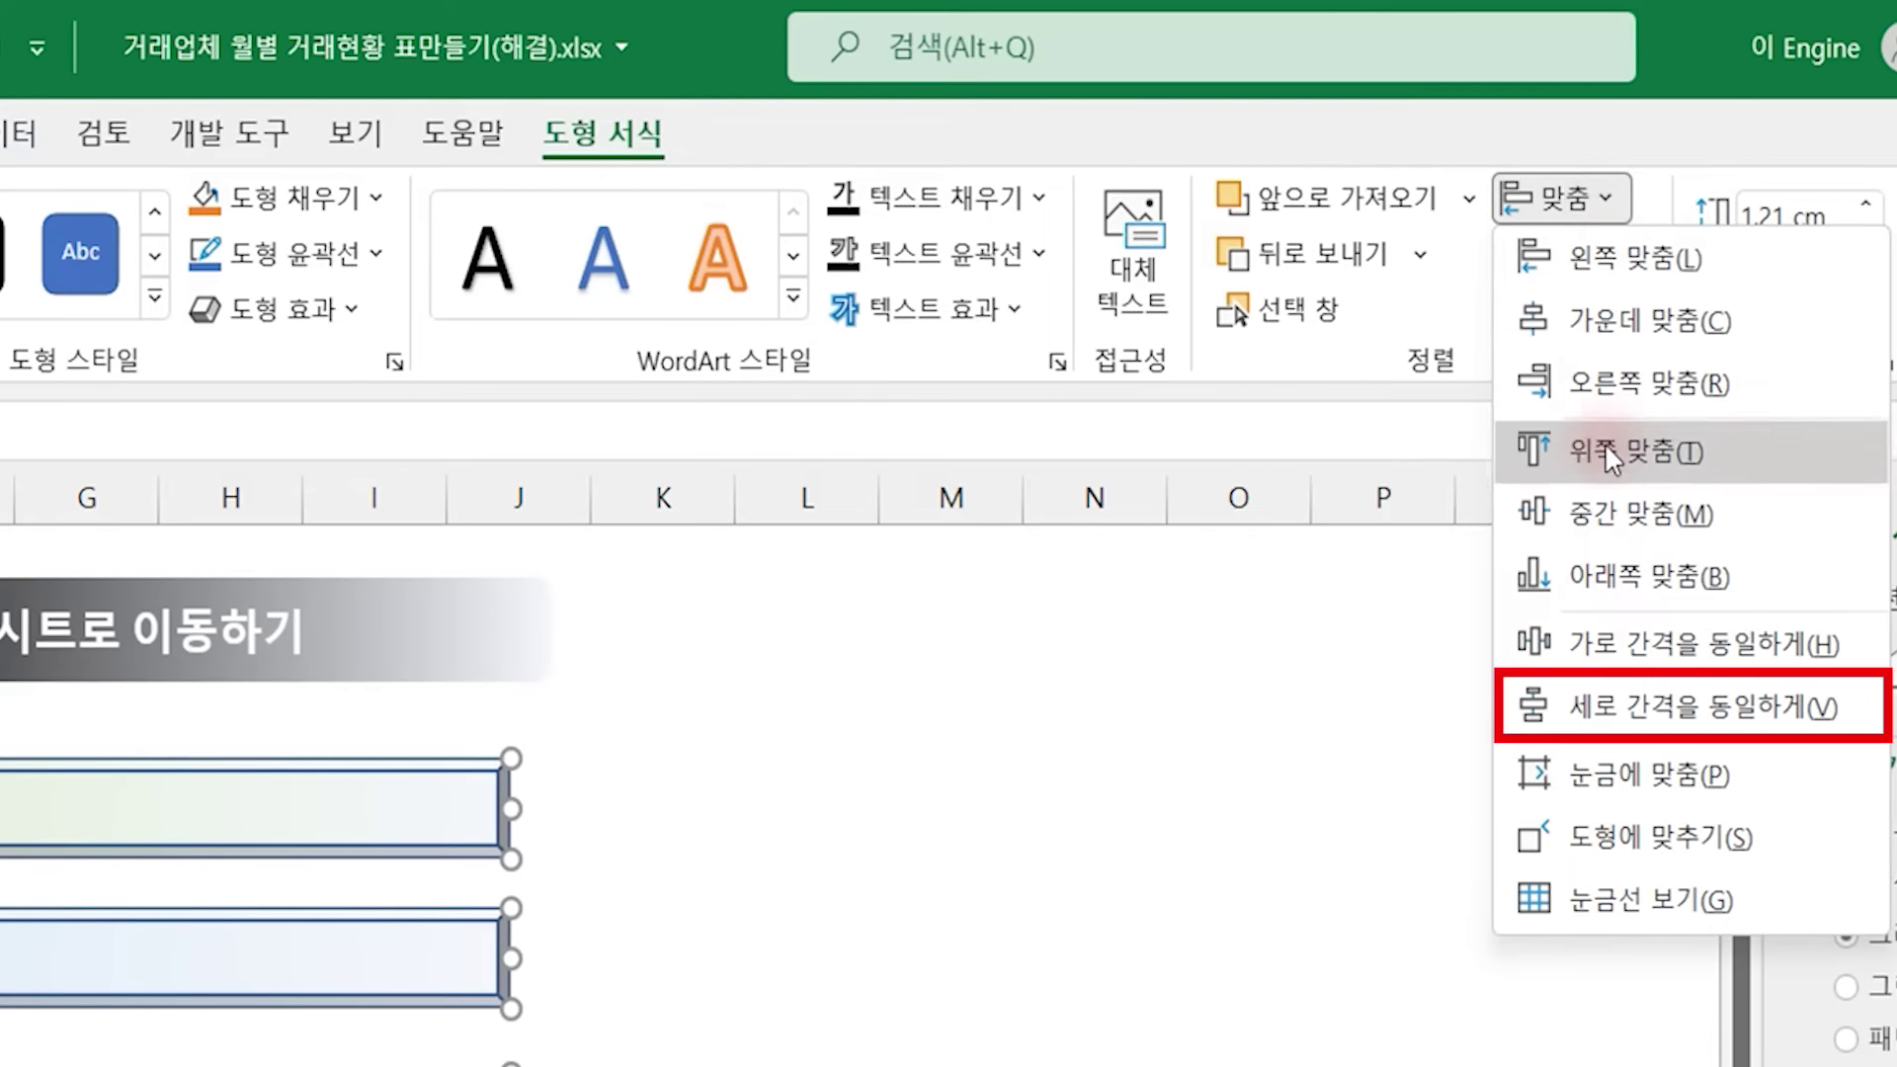
left_click(1616, 706)
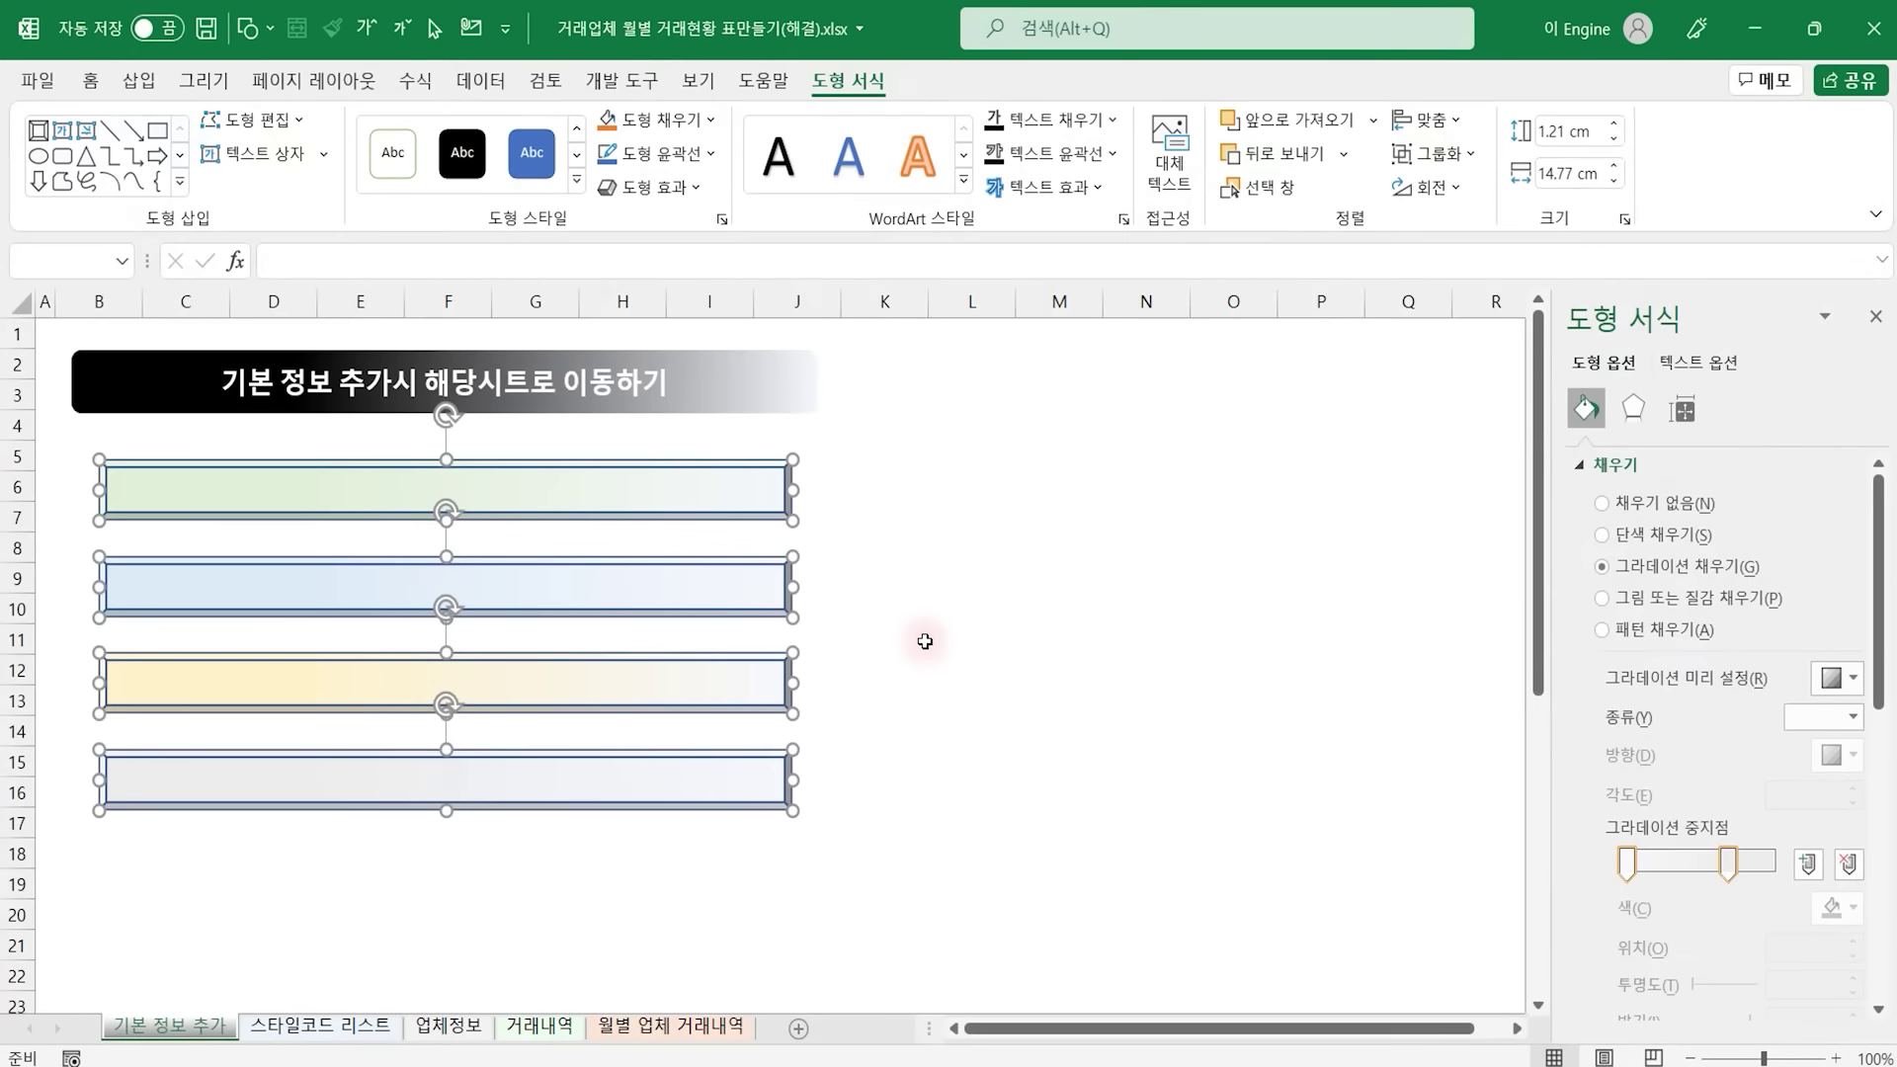
Deselect the bars, look at the 스타일코드 리스트 sheet, and return to the 기본 정보 추가 sheet
left_click(666, 1055)
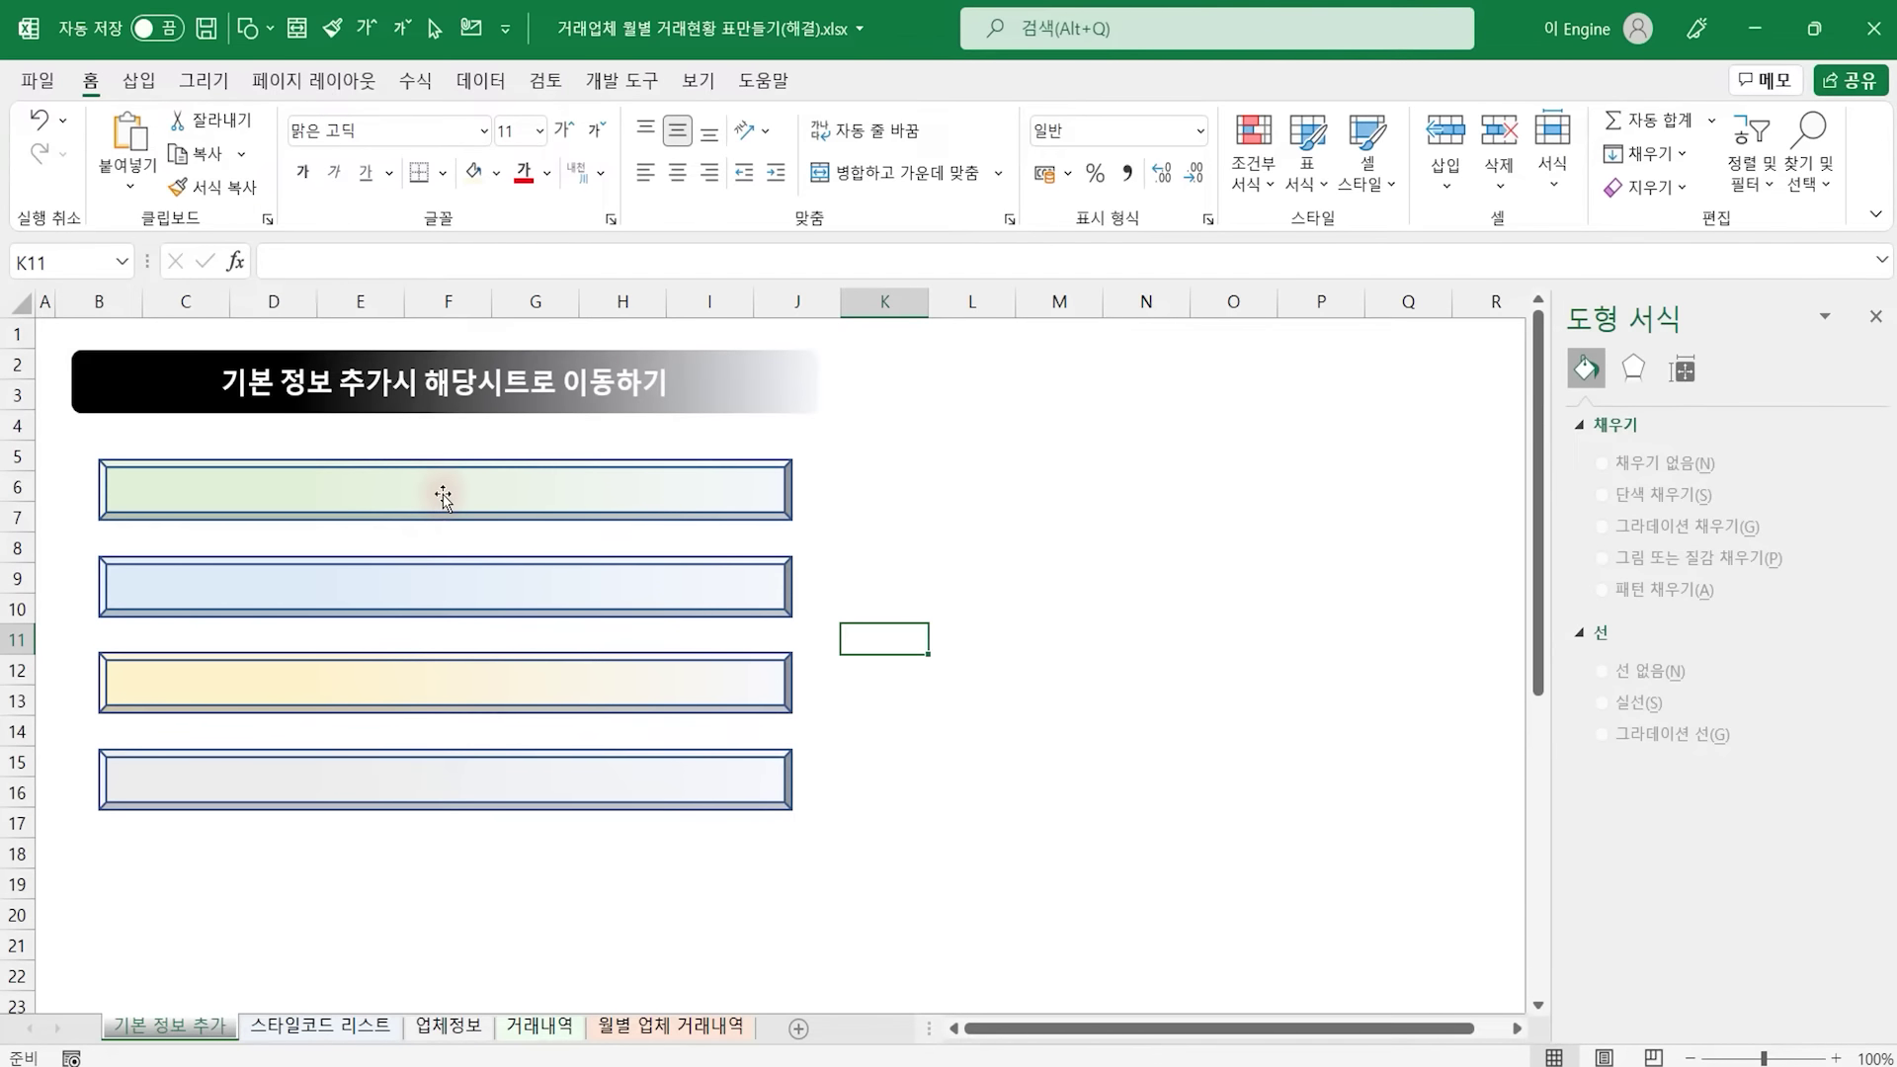
left_click(329, 1029)
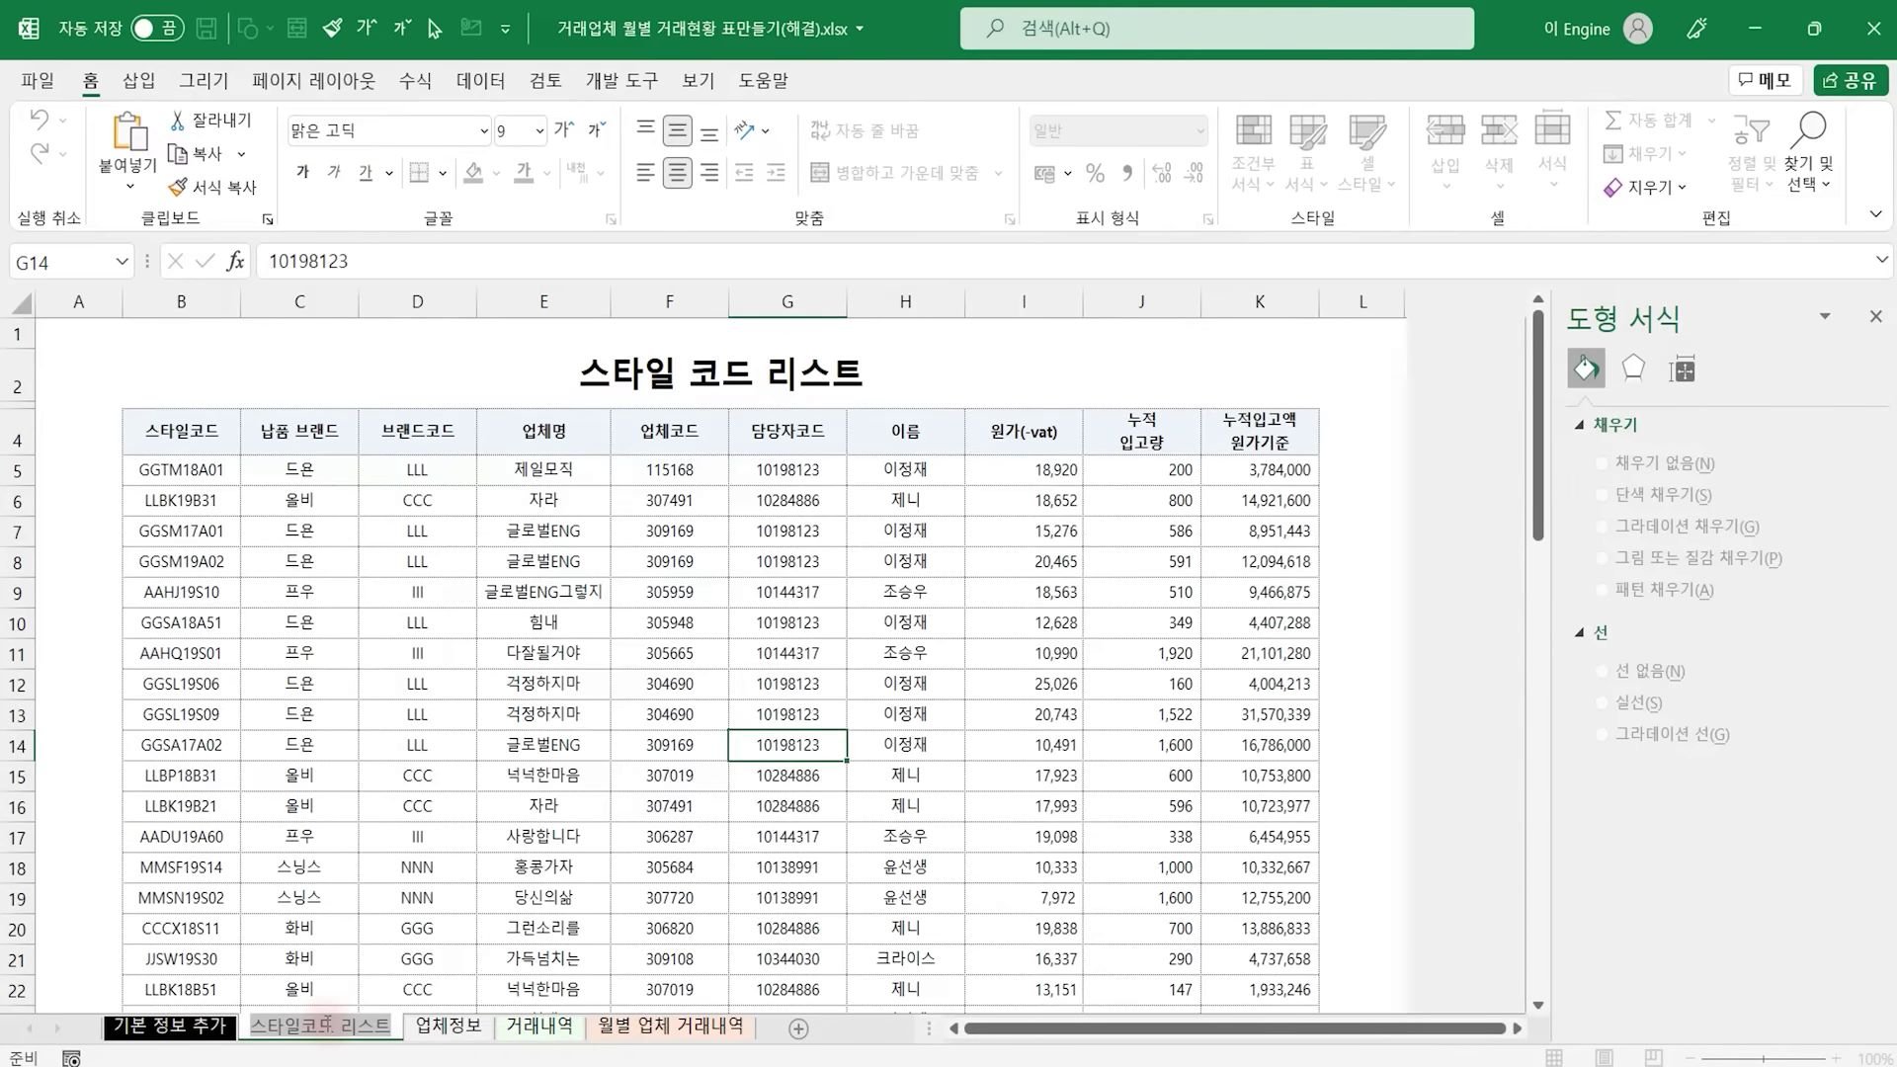
left_click(191, 1028)
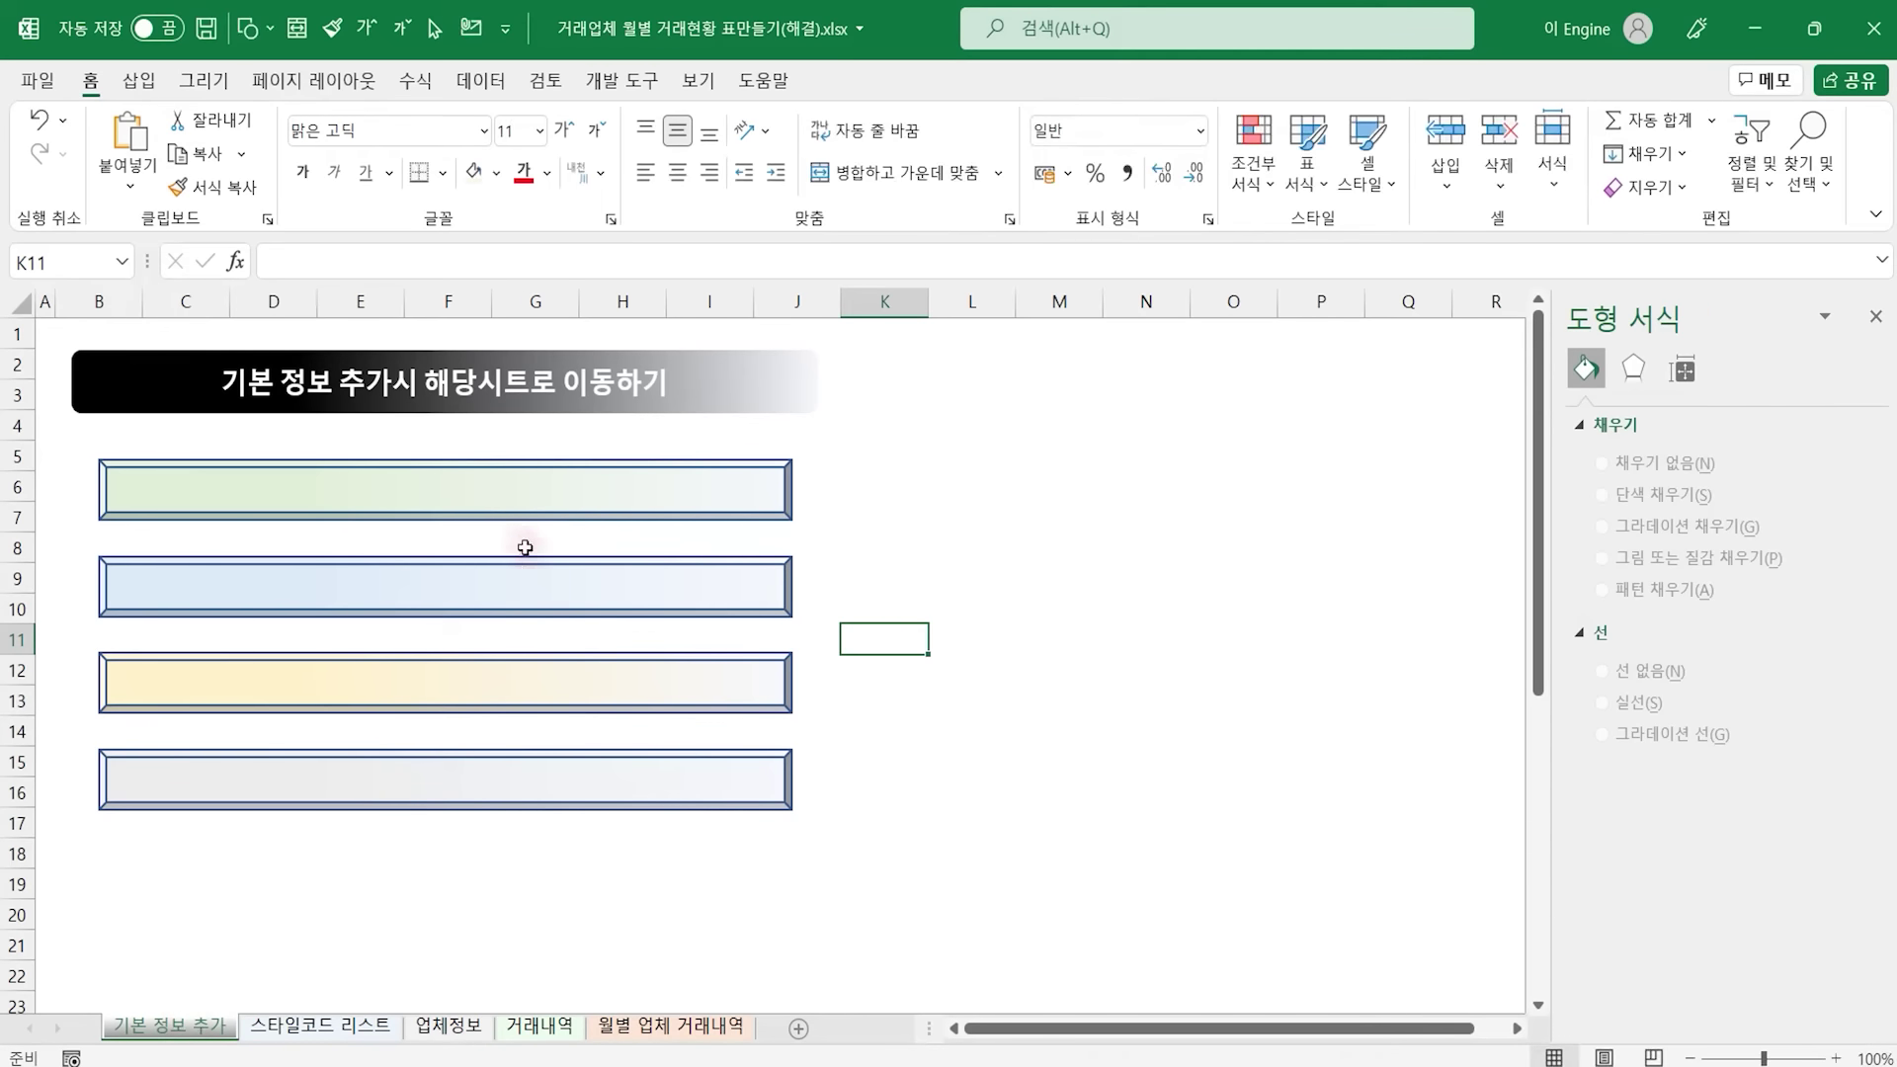
Enter the text "스타일코드 리스트" in the green bevel bar
left_click(453, 484)
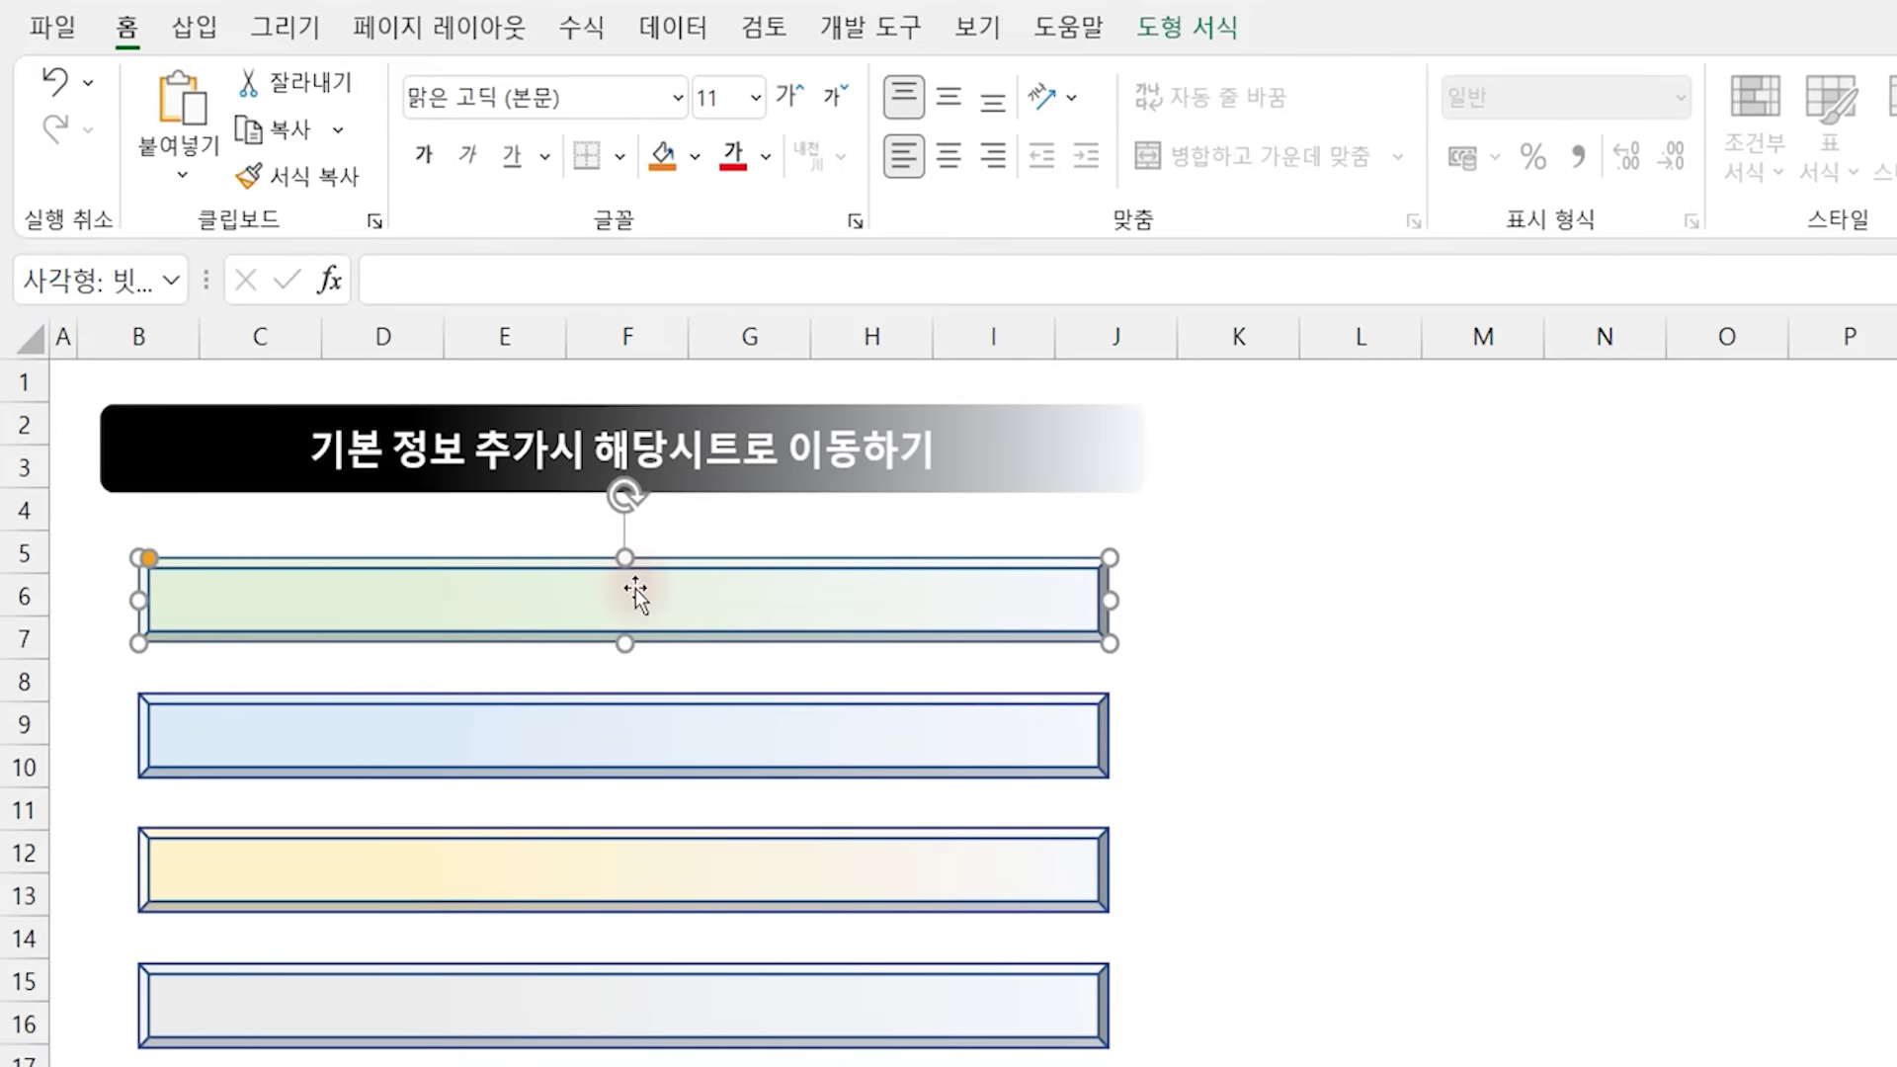
type("이이스타일코드 리스트")
key("Home")
Center the "스타일코드 리스트" label vertically and horizontally in the green bar and format it with the automatic font color, 14 pt and italic
left_click(948, 96)
left_click(950, 158)
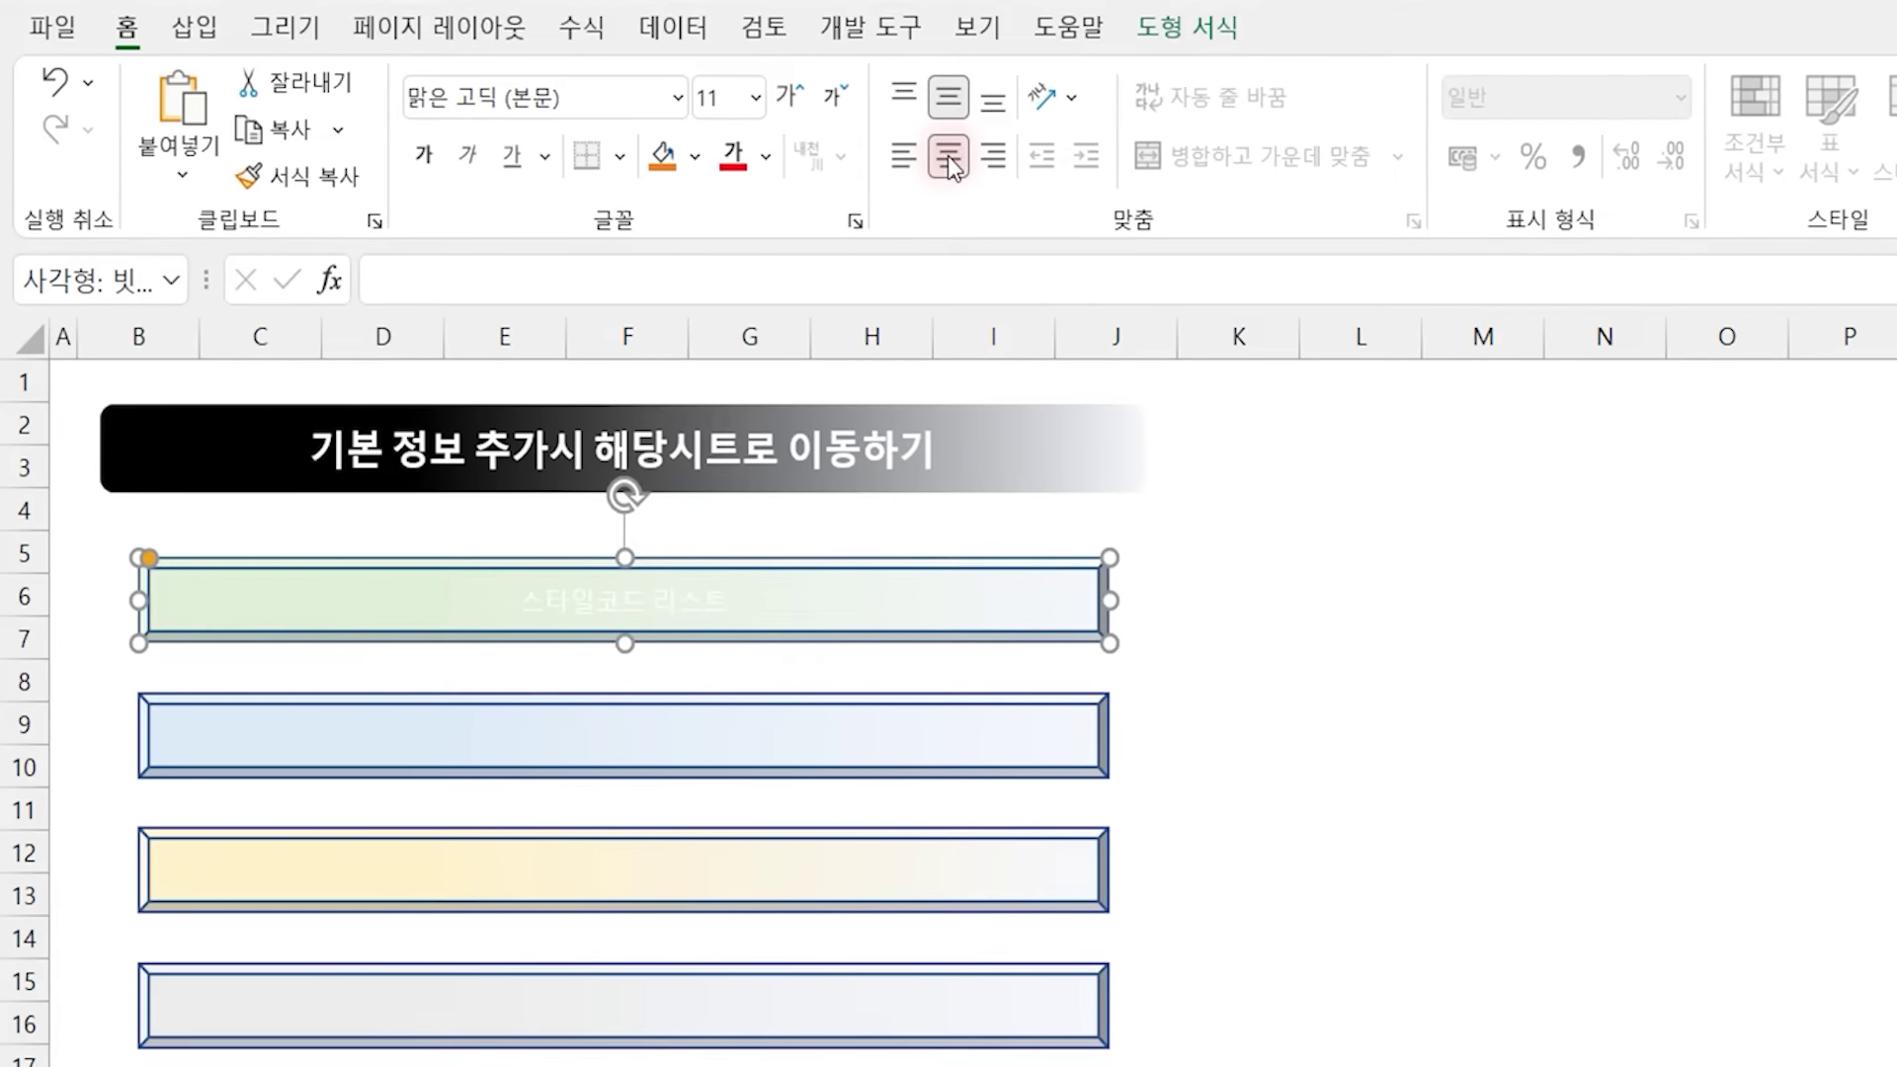
left_click(753, 160)
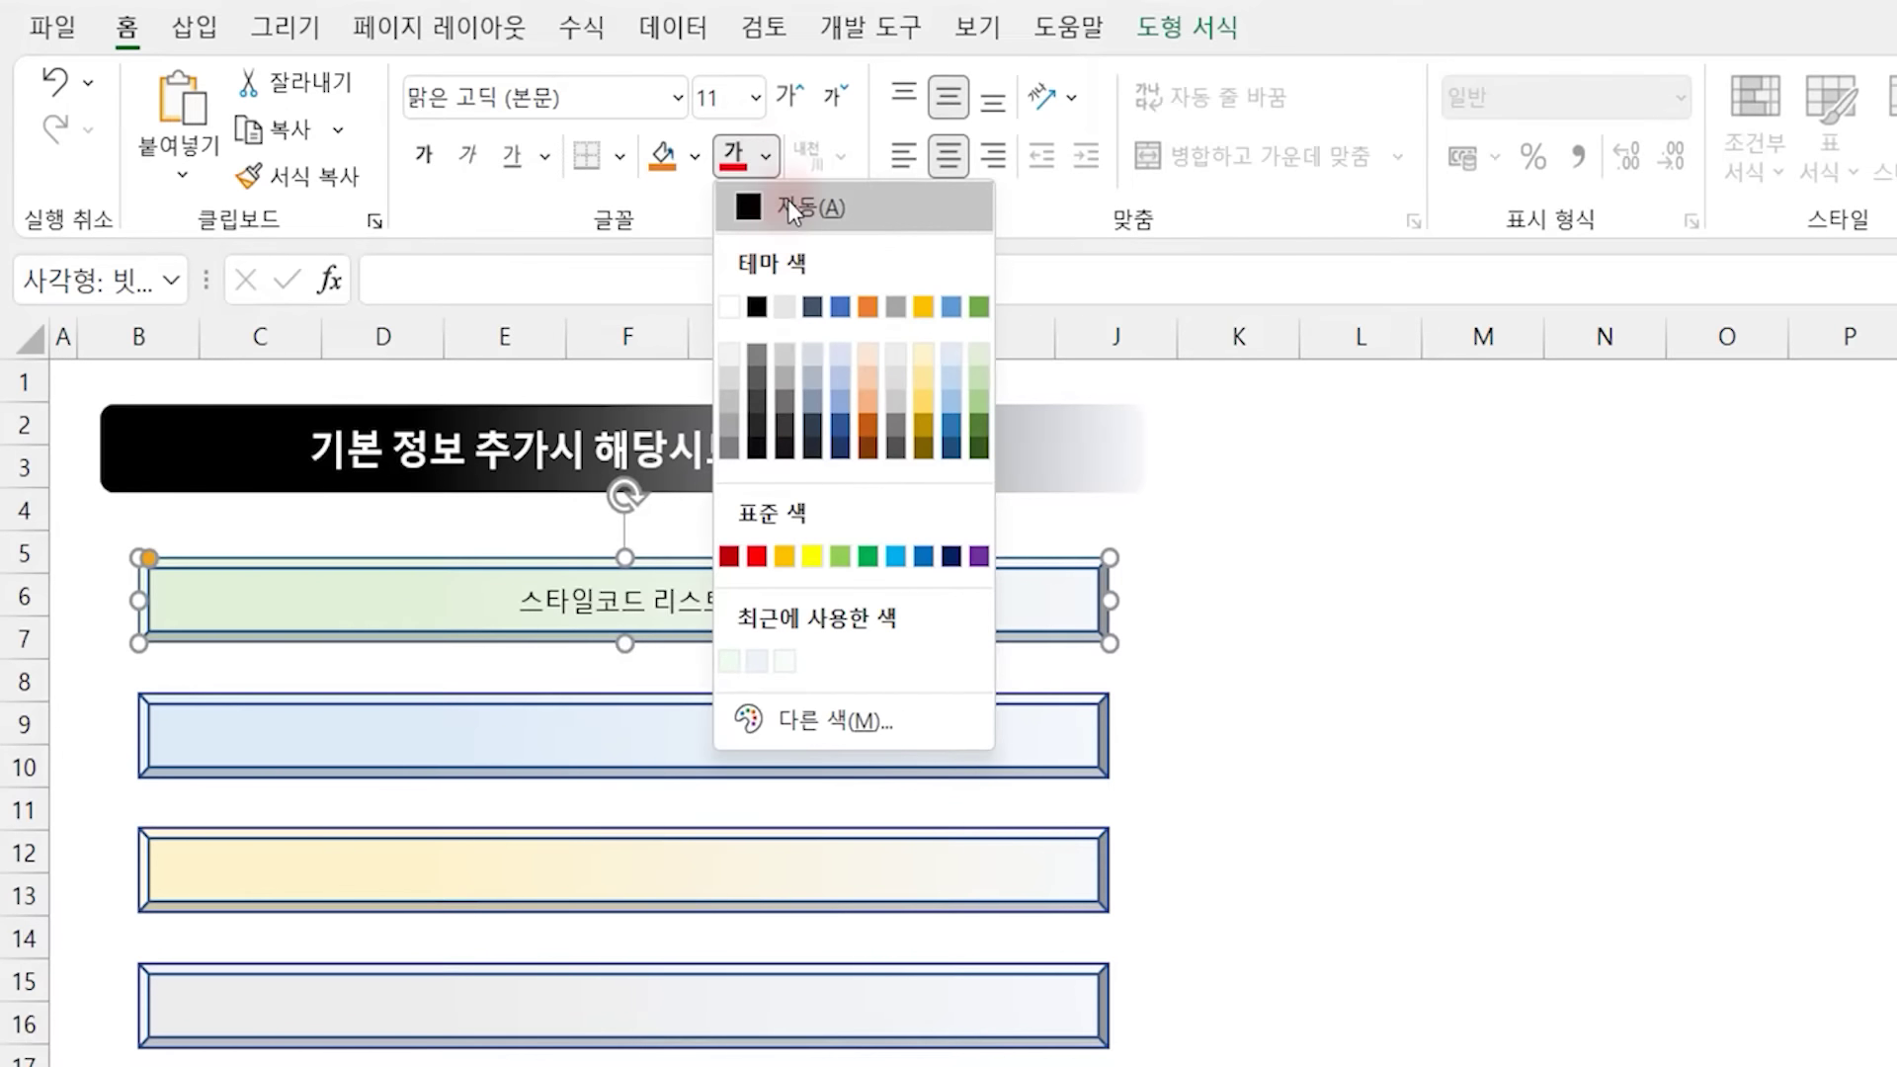
left_click(791, 207)
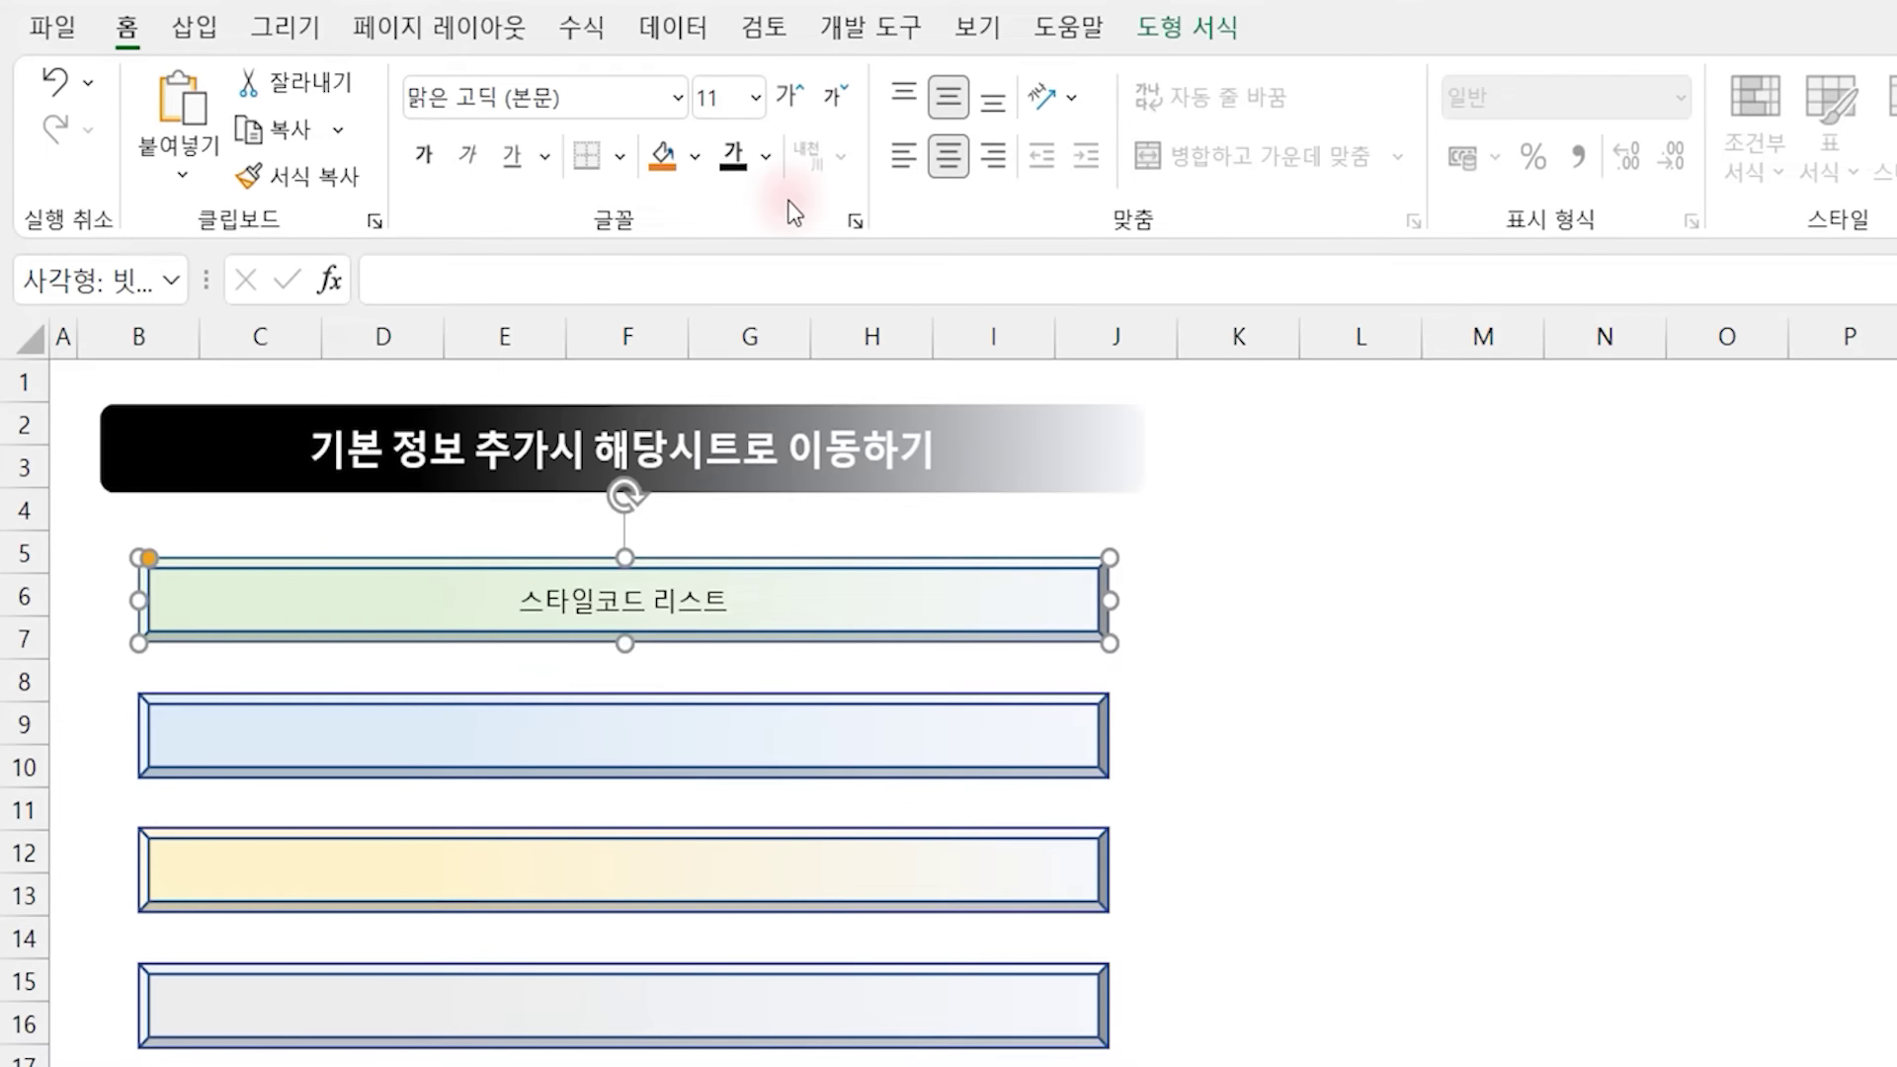
left_click(790, 99)
left_click(791, 99)
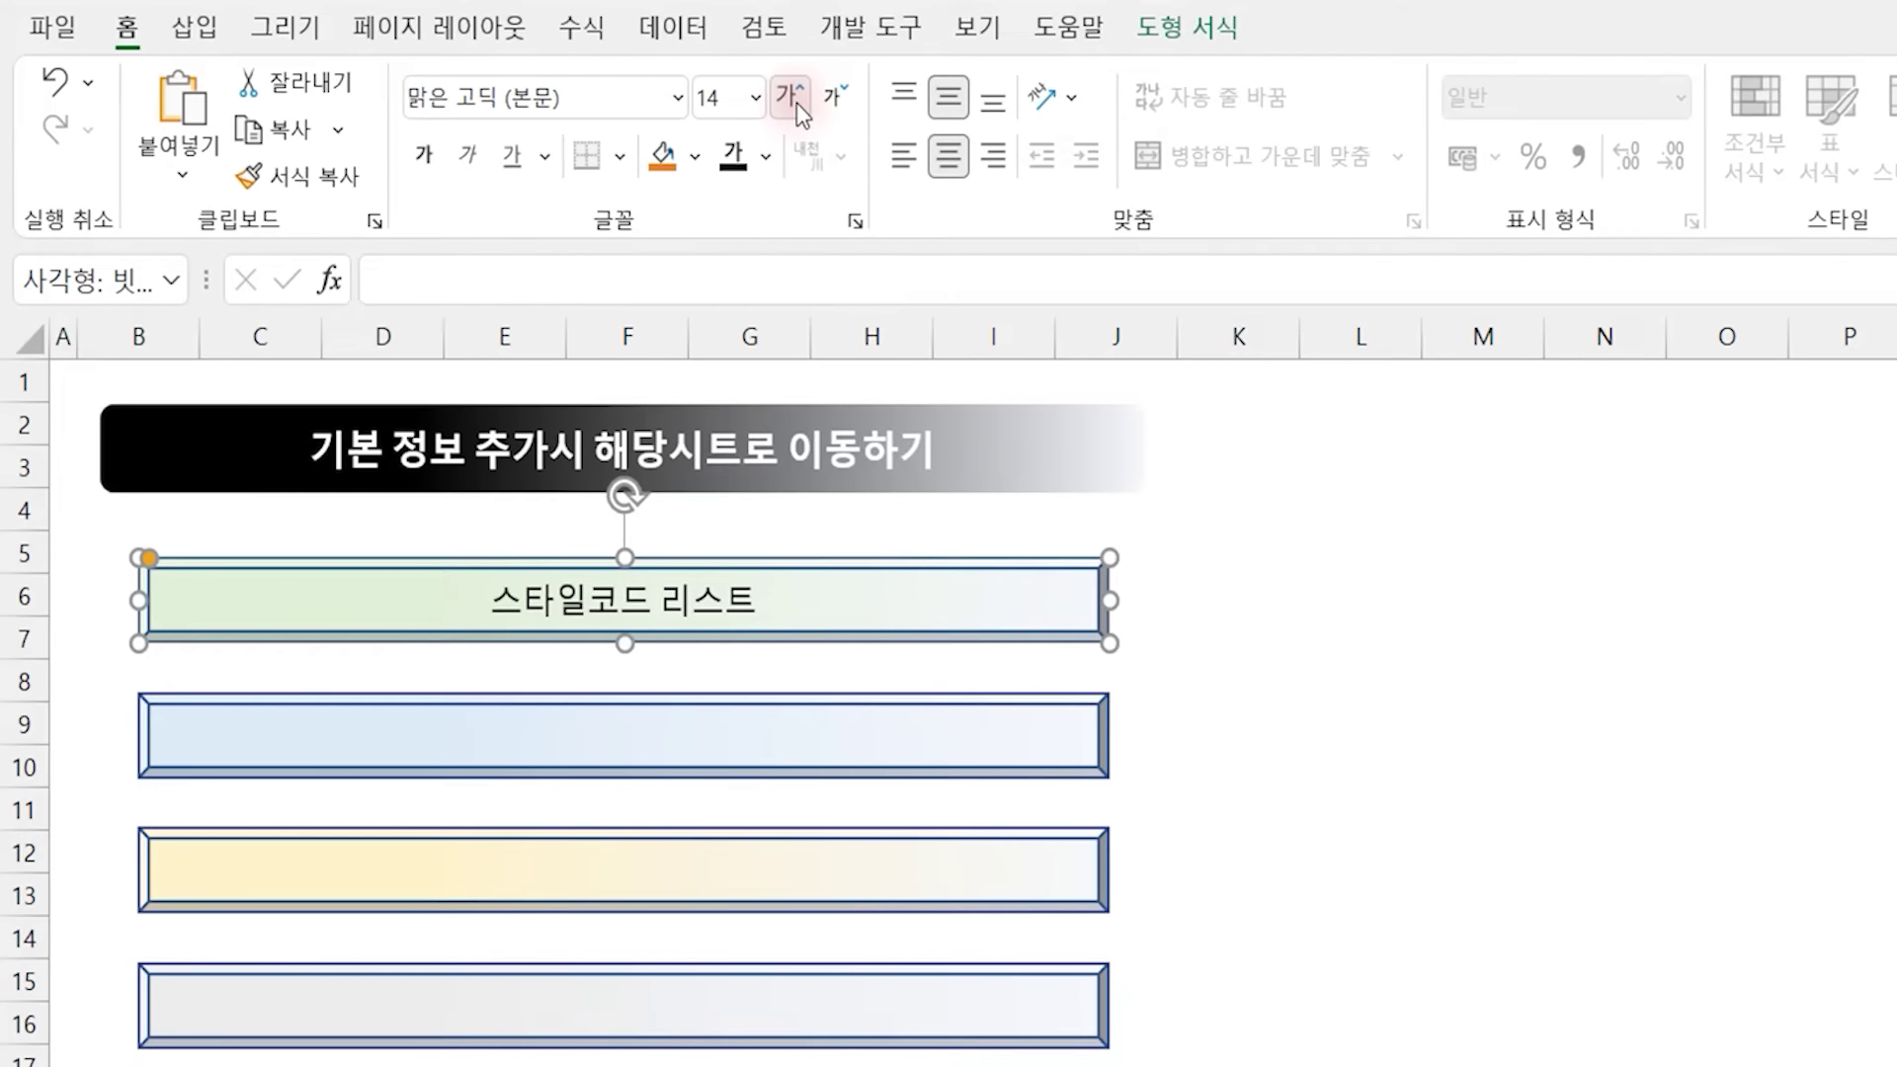
left_click(471, 155)
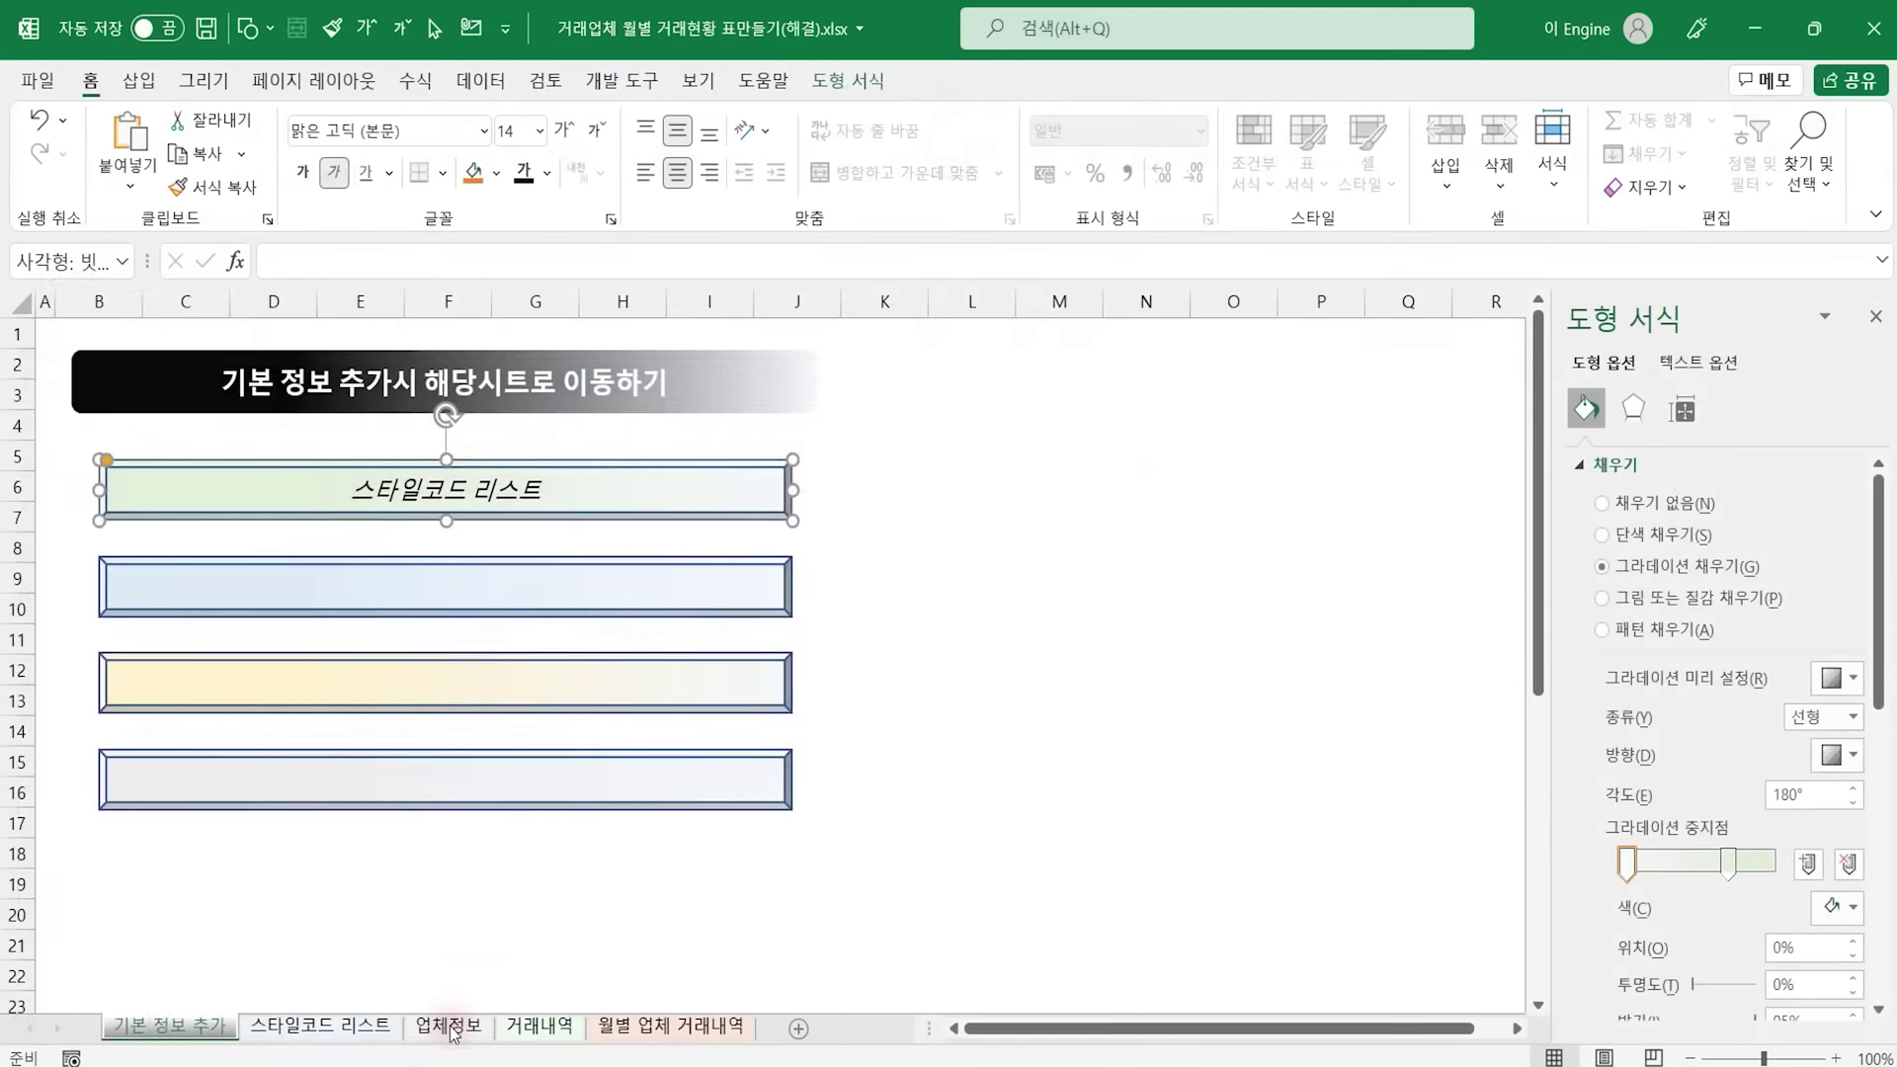
Label the blue bevel bar "업체정보" and format it as black 14 pt text centered vertically and horizontally
double_click(448, 1028)
left_click(178, 1027)
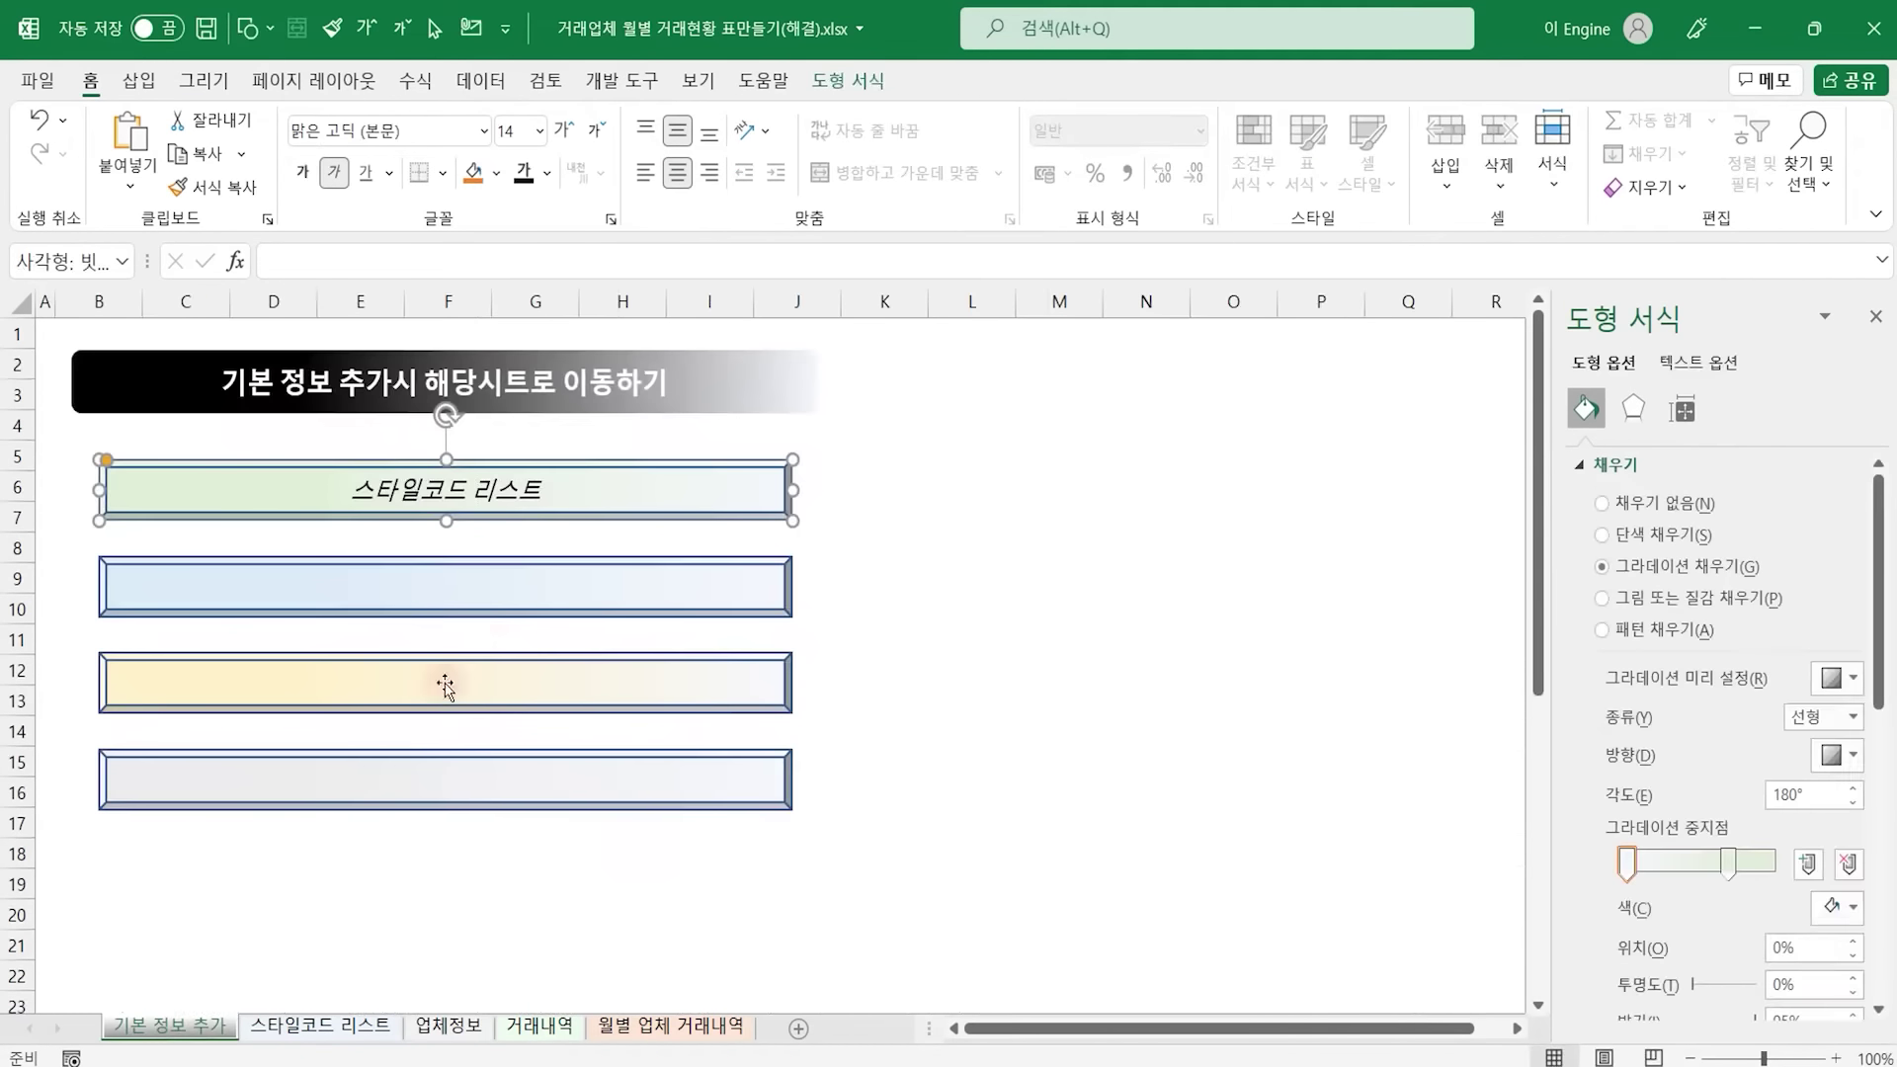
left_click(491, 591)
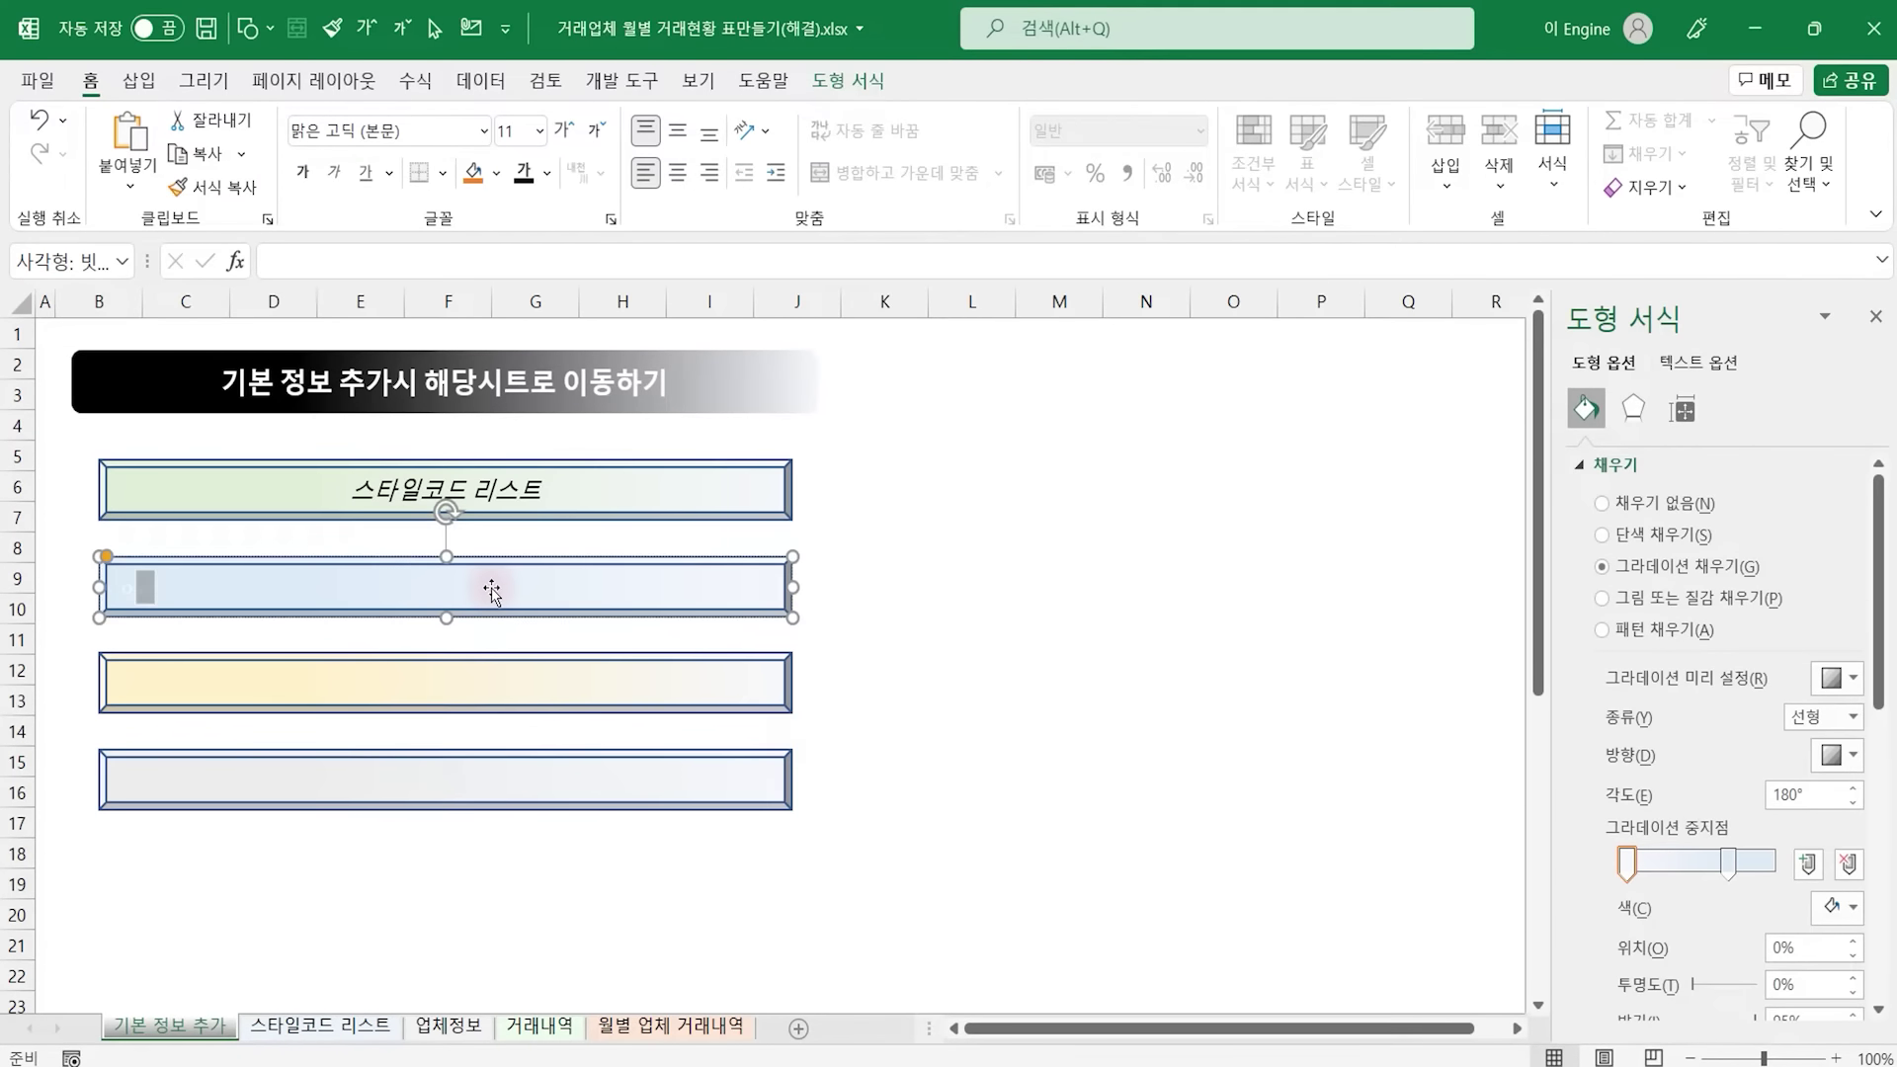
type("ㅇㅇ업체정보")
left_click(678, 130)
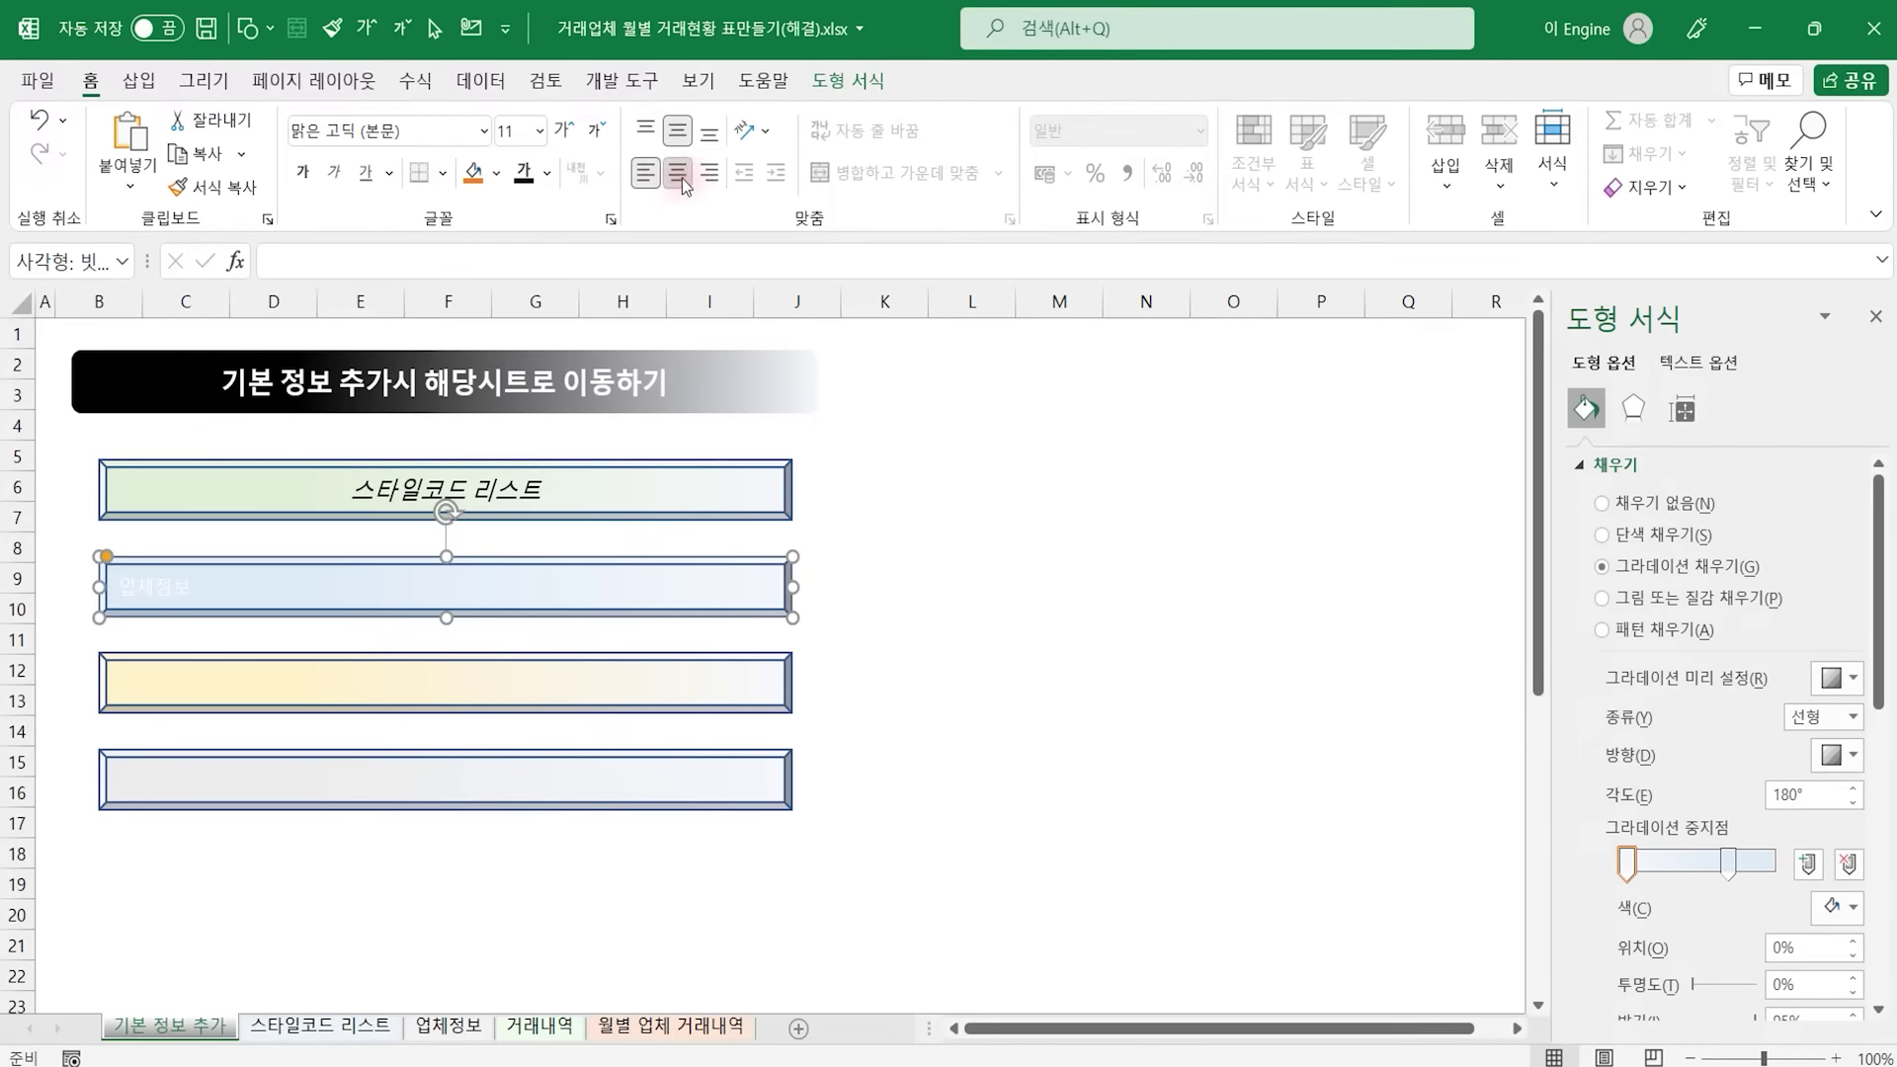
left_click(680, 174)
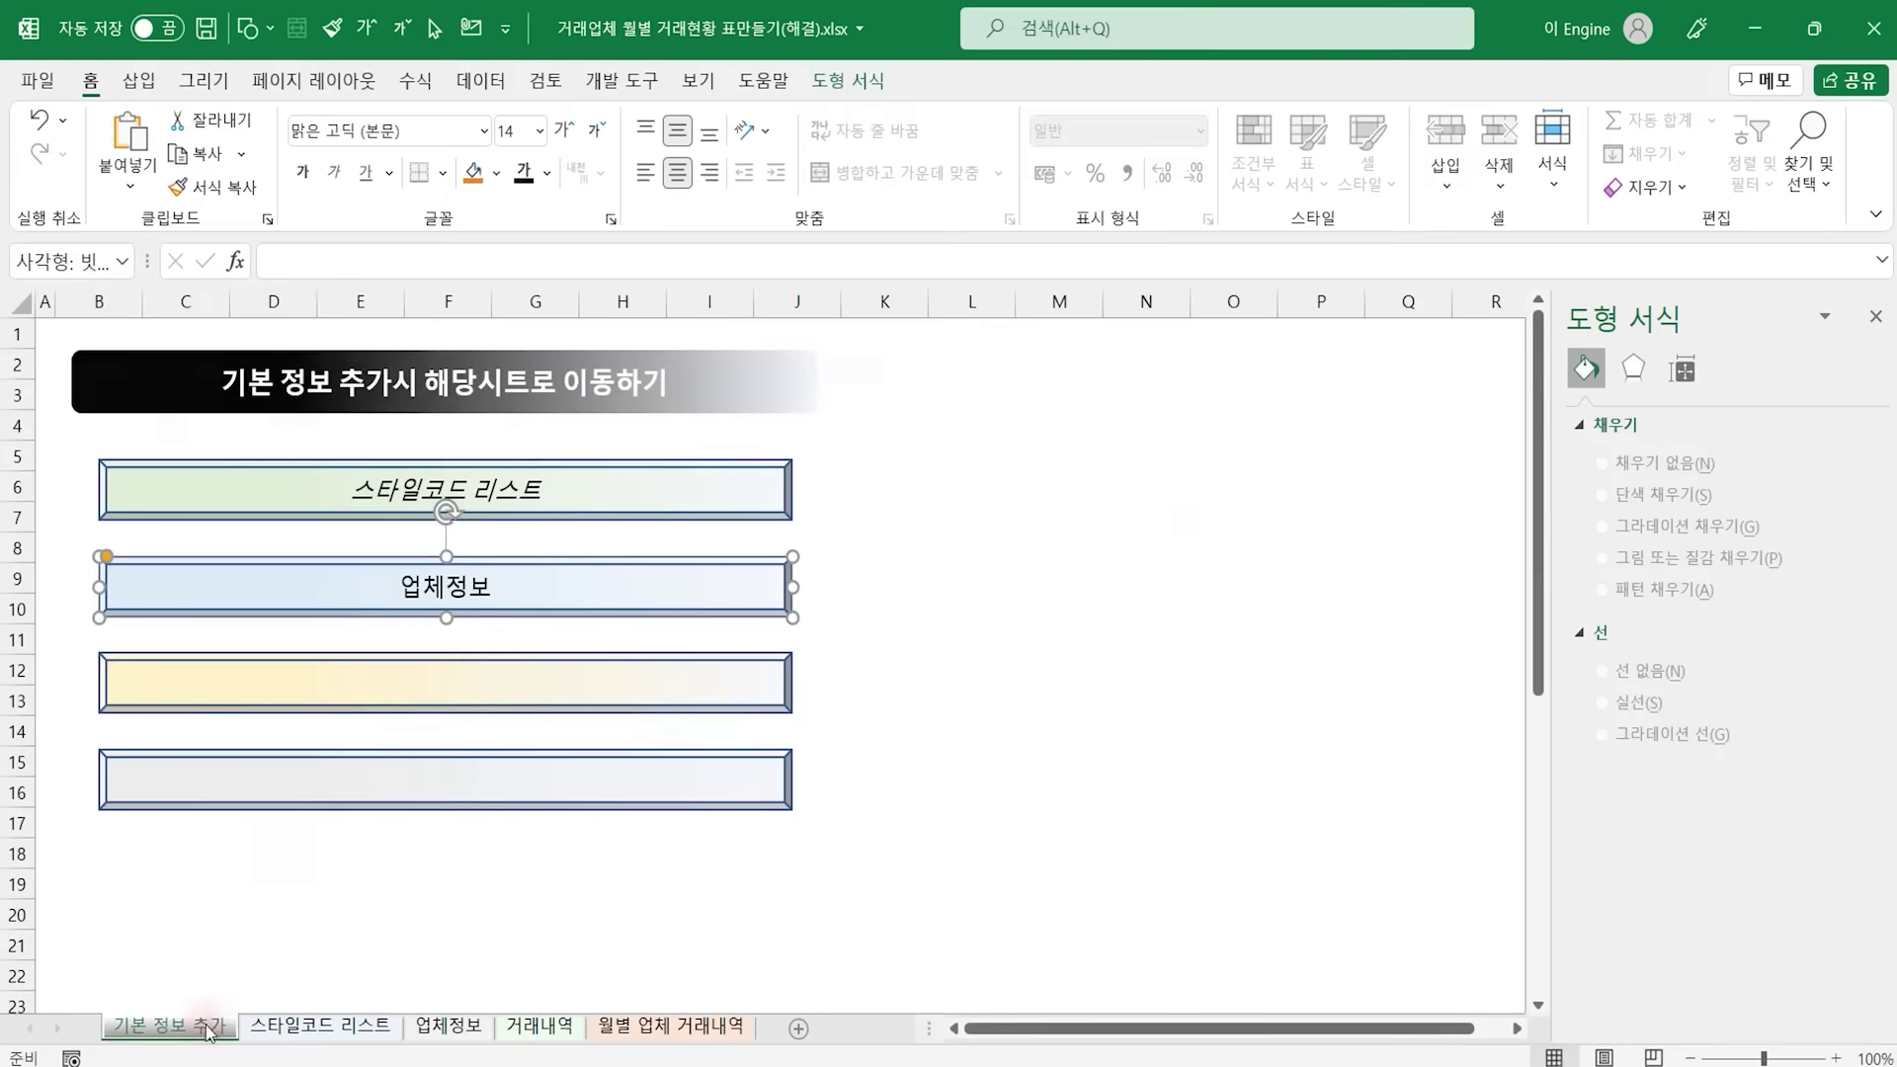
Label the yellow bevel bar "거래내역" in centered black 14 pt text, and italicize it together with the "업체정보" label
left_click(469, 682)
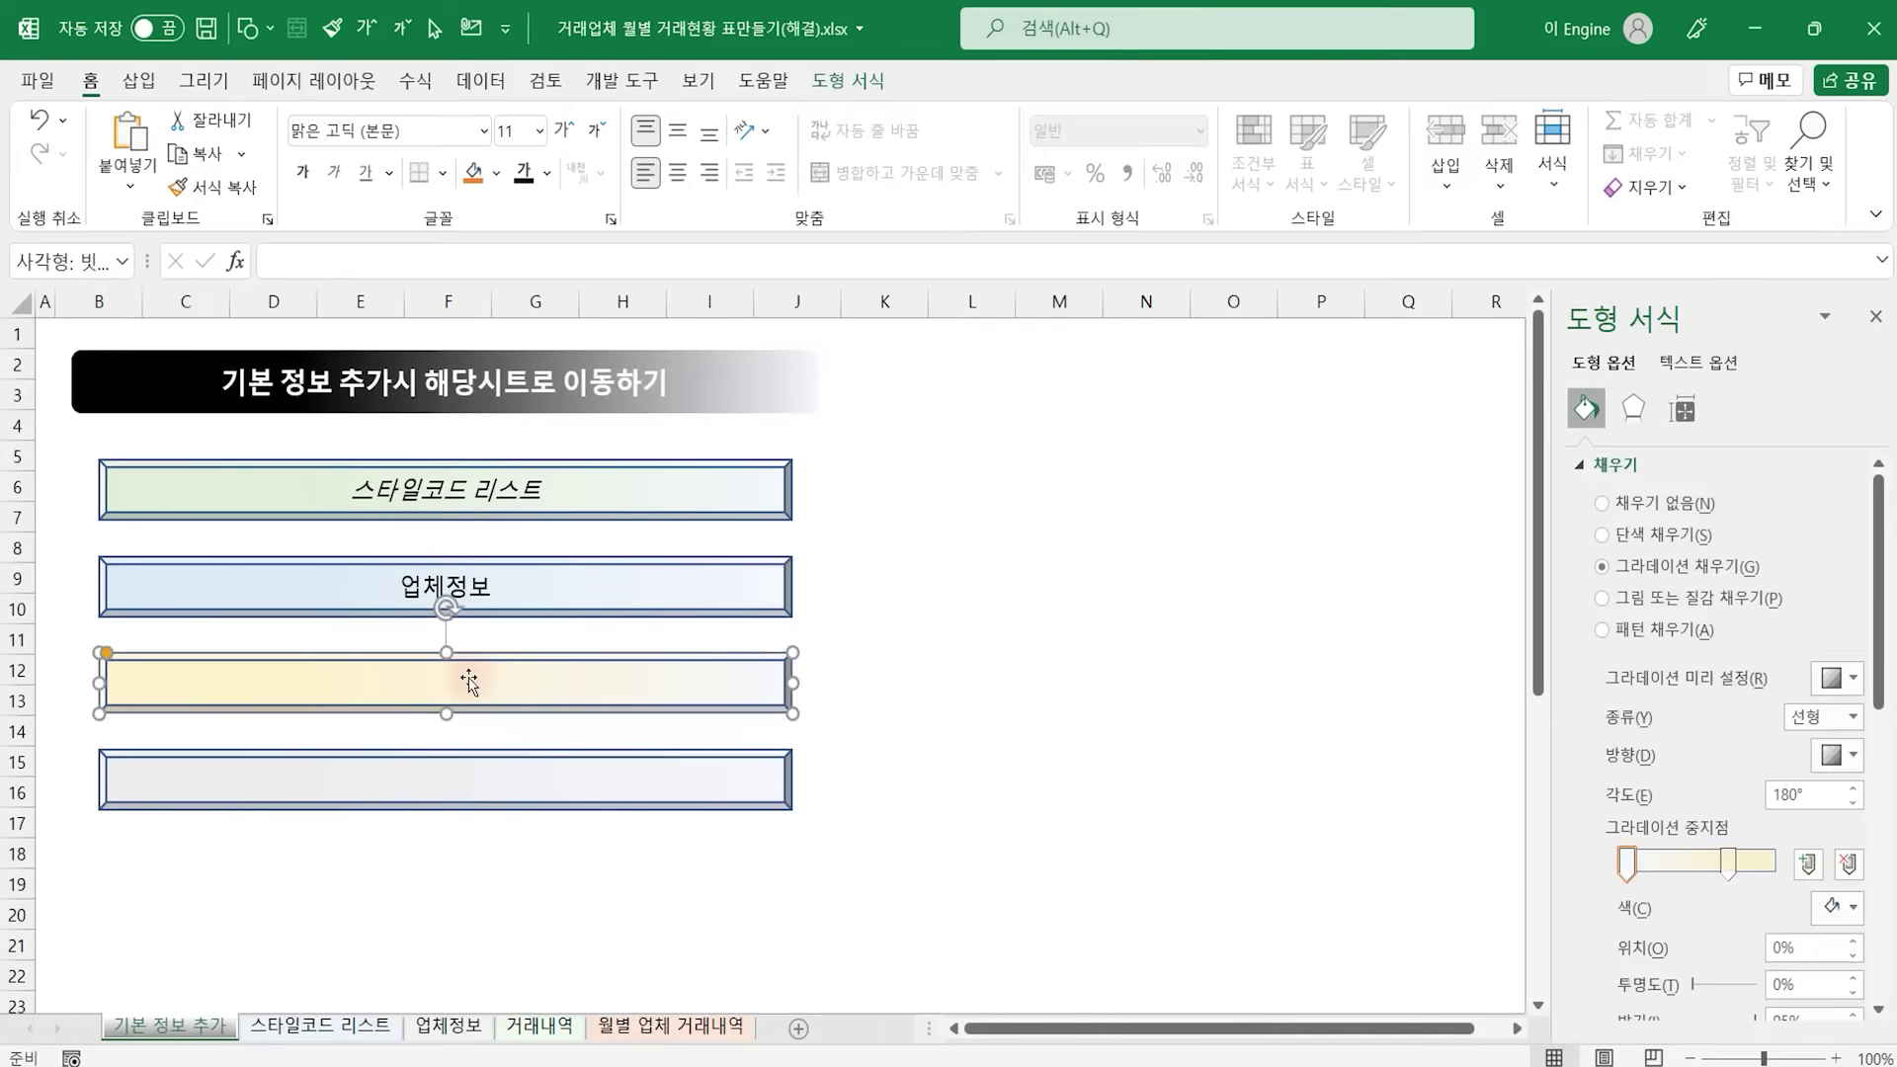
type("거래내역")
left_click(678, 130)
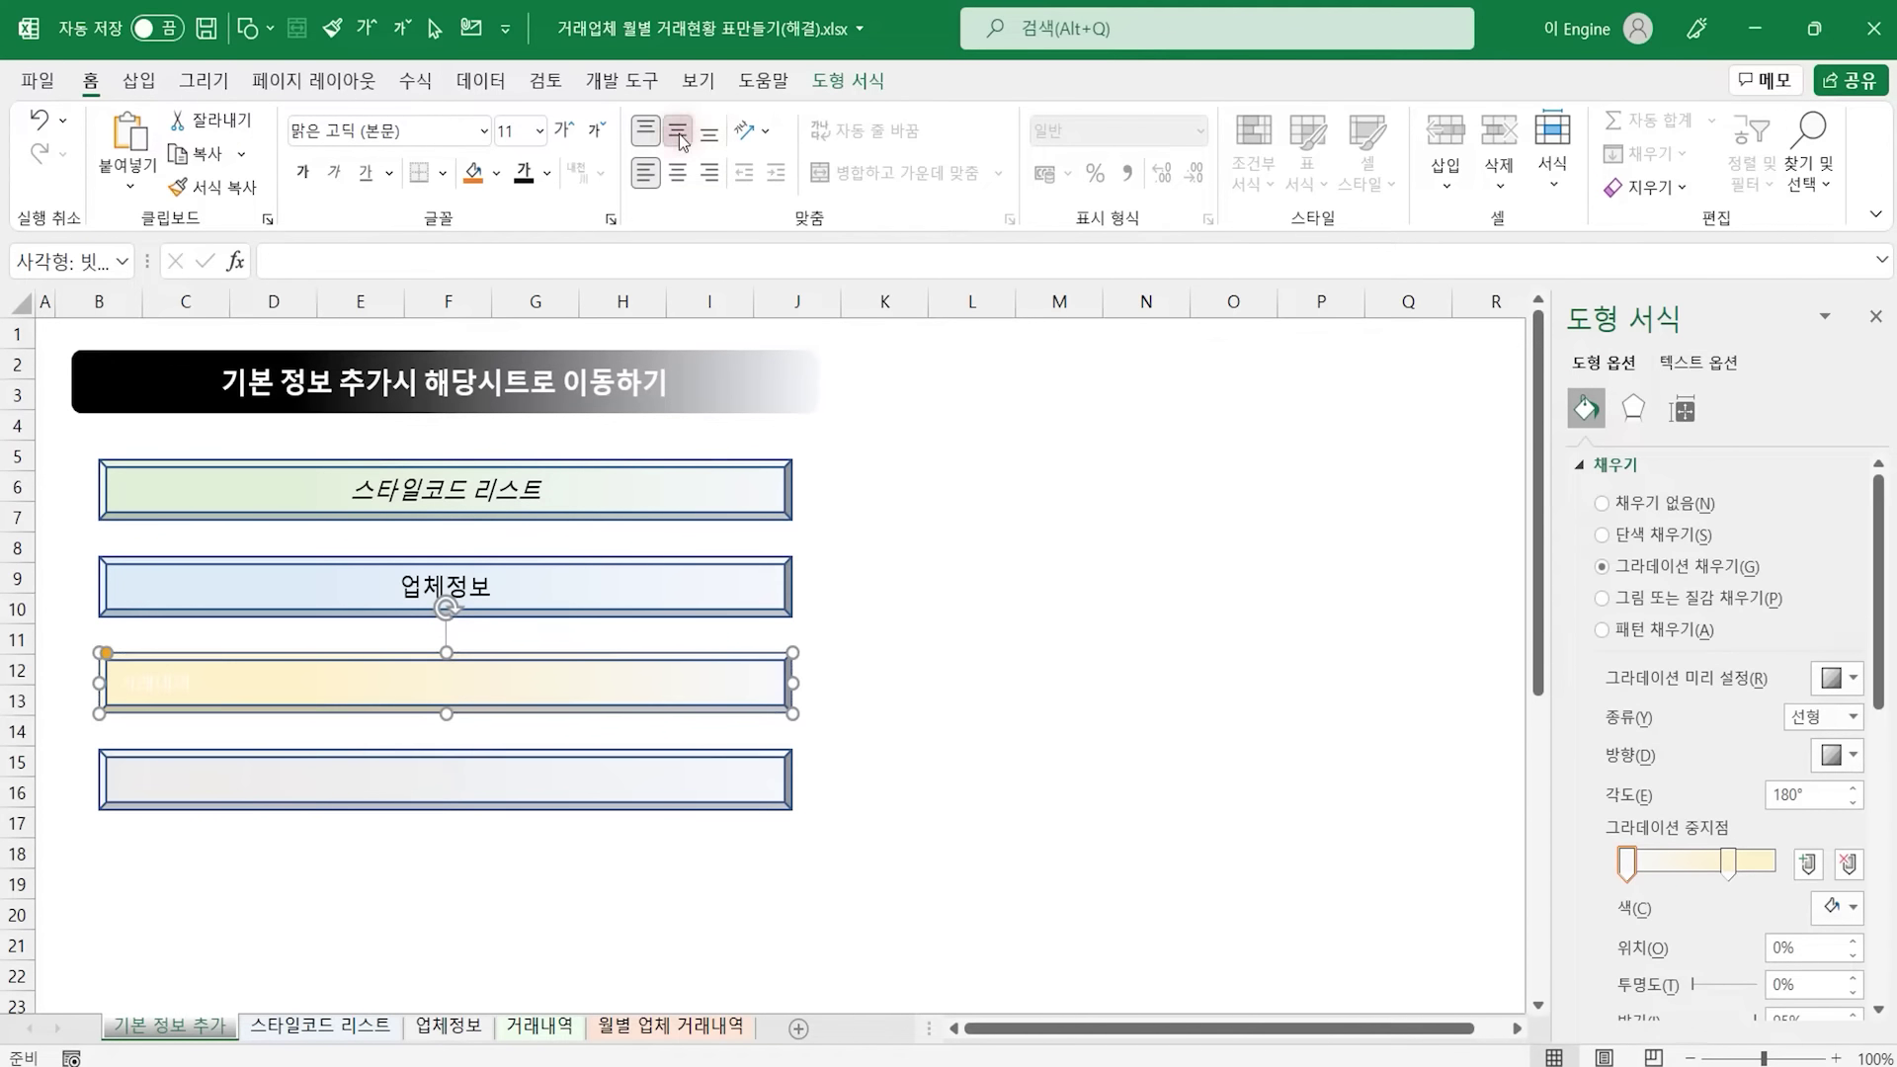
left_click(677, 174)
left_click(524, 174)
left_click(564, 130)
left_click(564, 131)
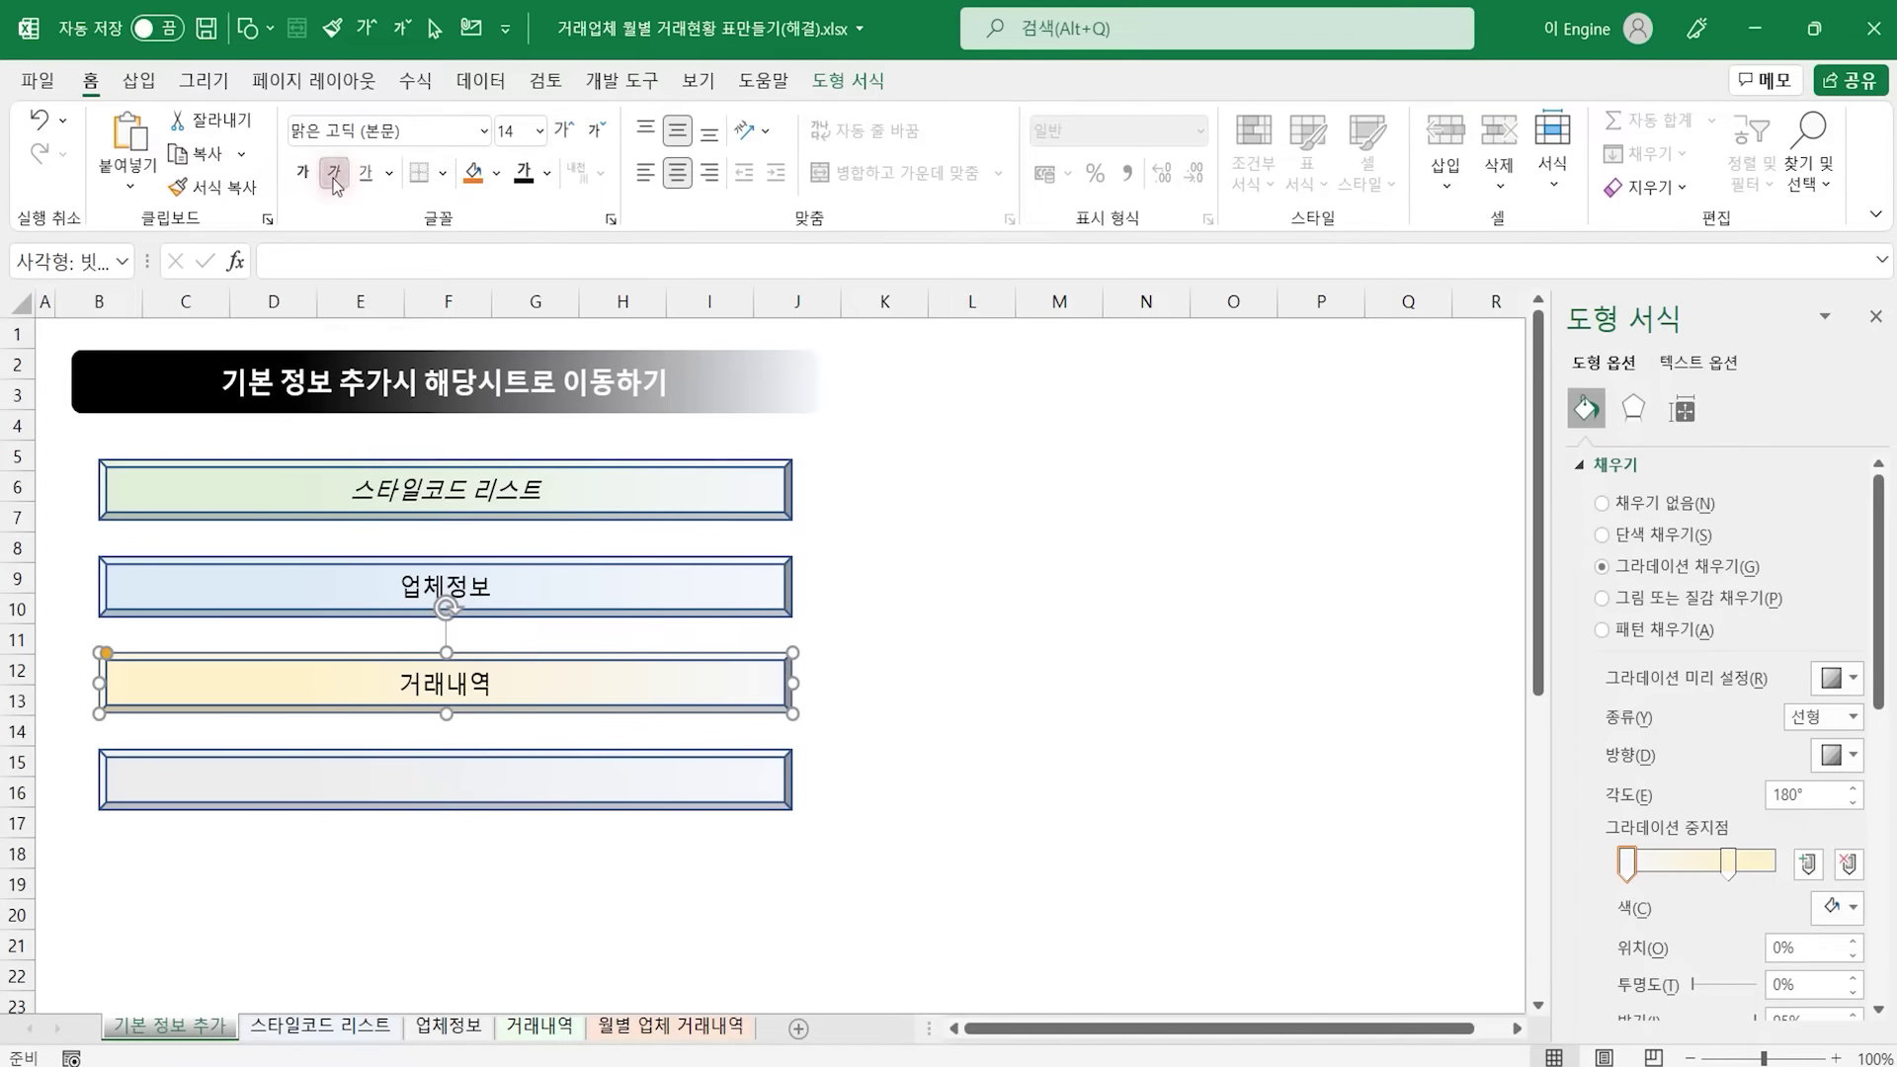
Label the gray bevel bar "월별 업체 거래내역" after its sheet, in centered black 14 pt italic text, and deselect the bar
left_click(488, 778)
left_click(671, 1027)
left_click(170, 1027)
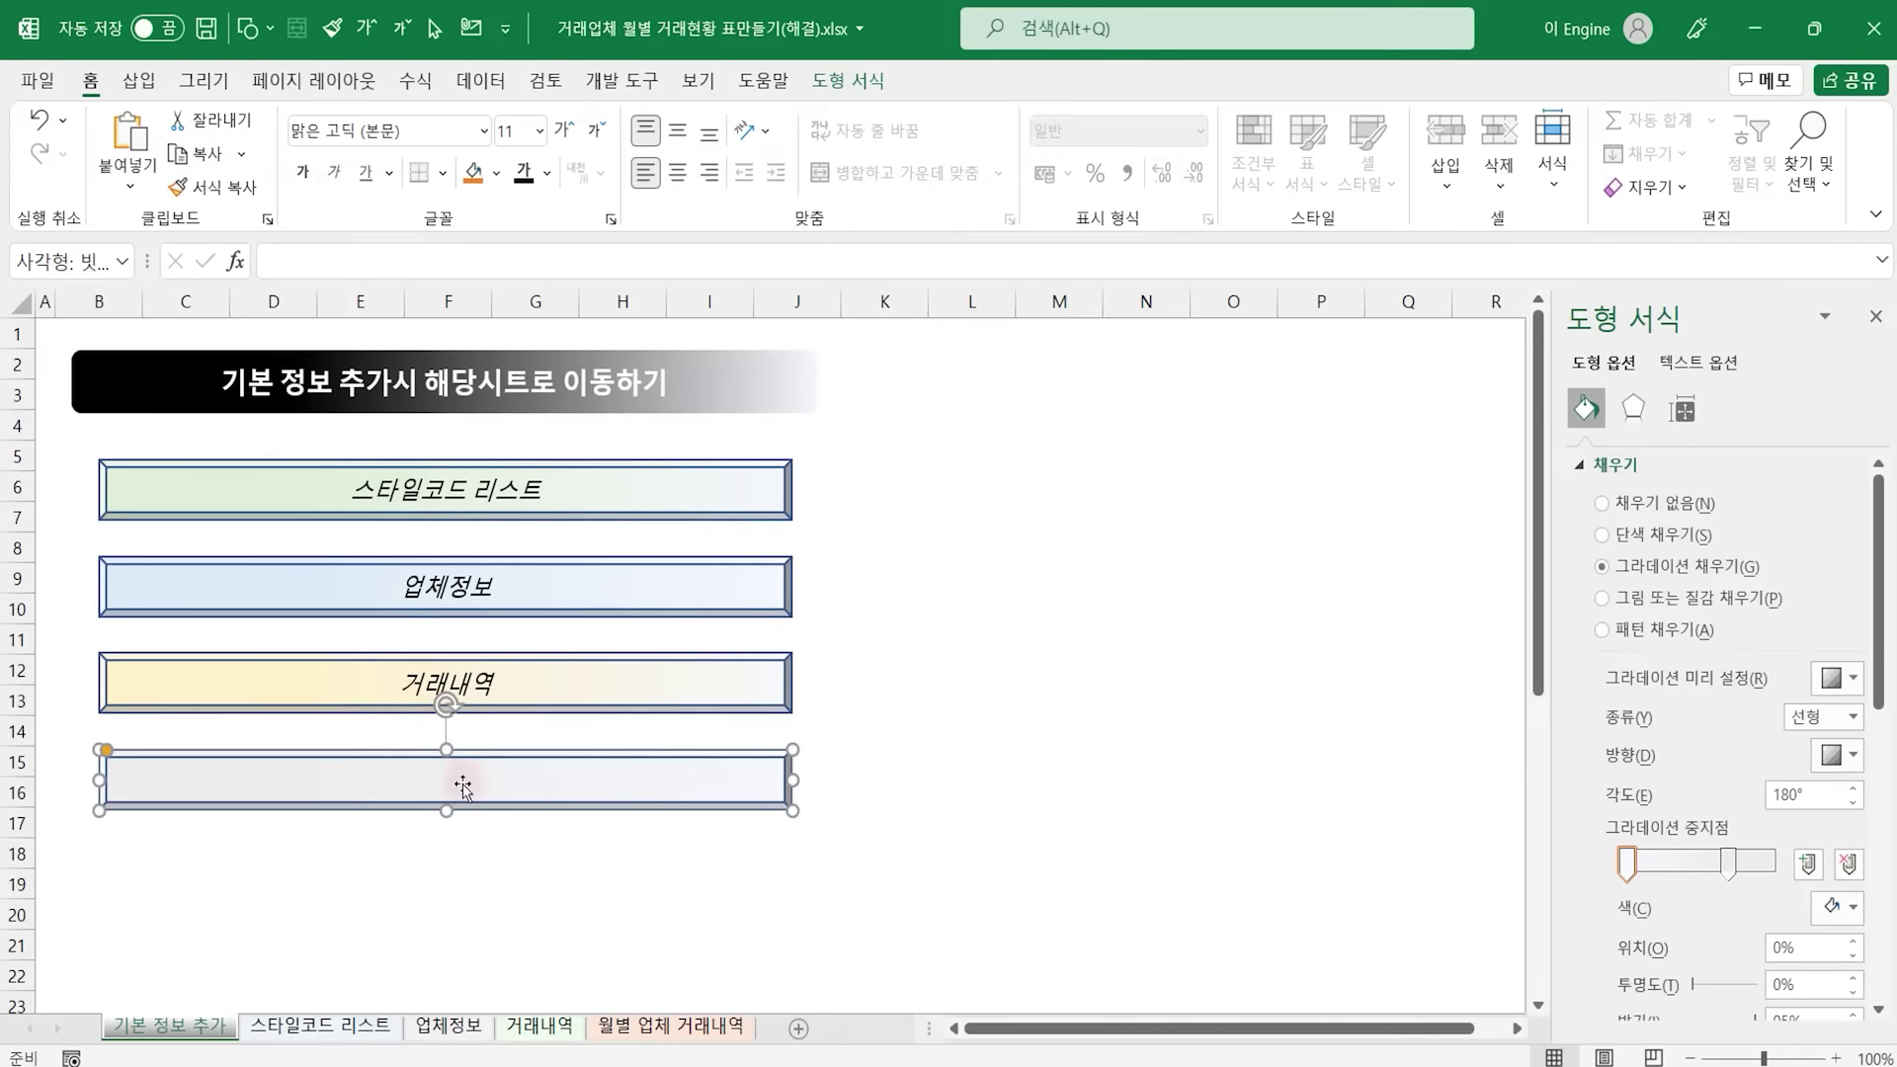
left_click(494, 783)
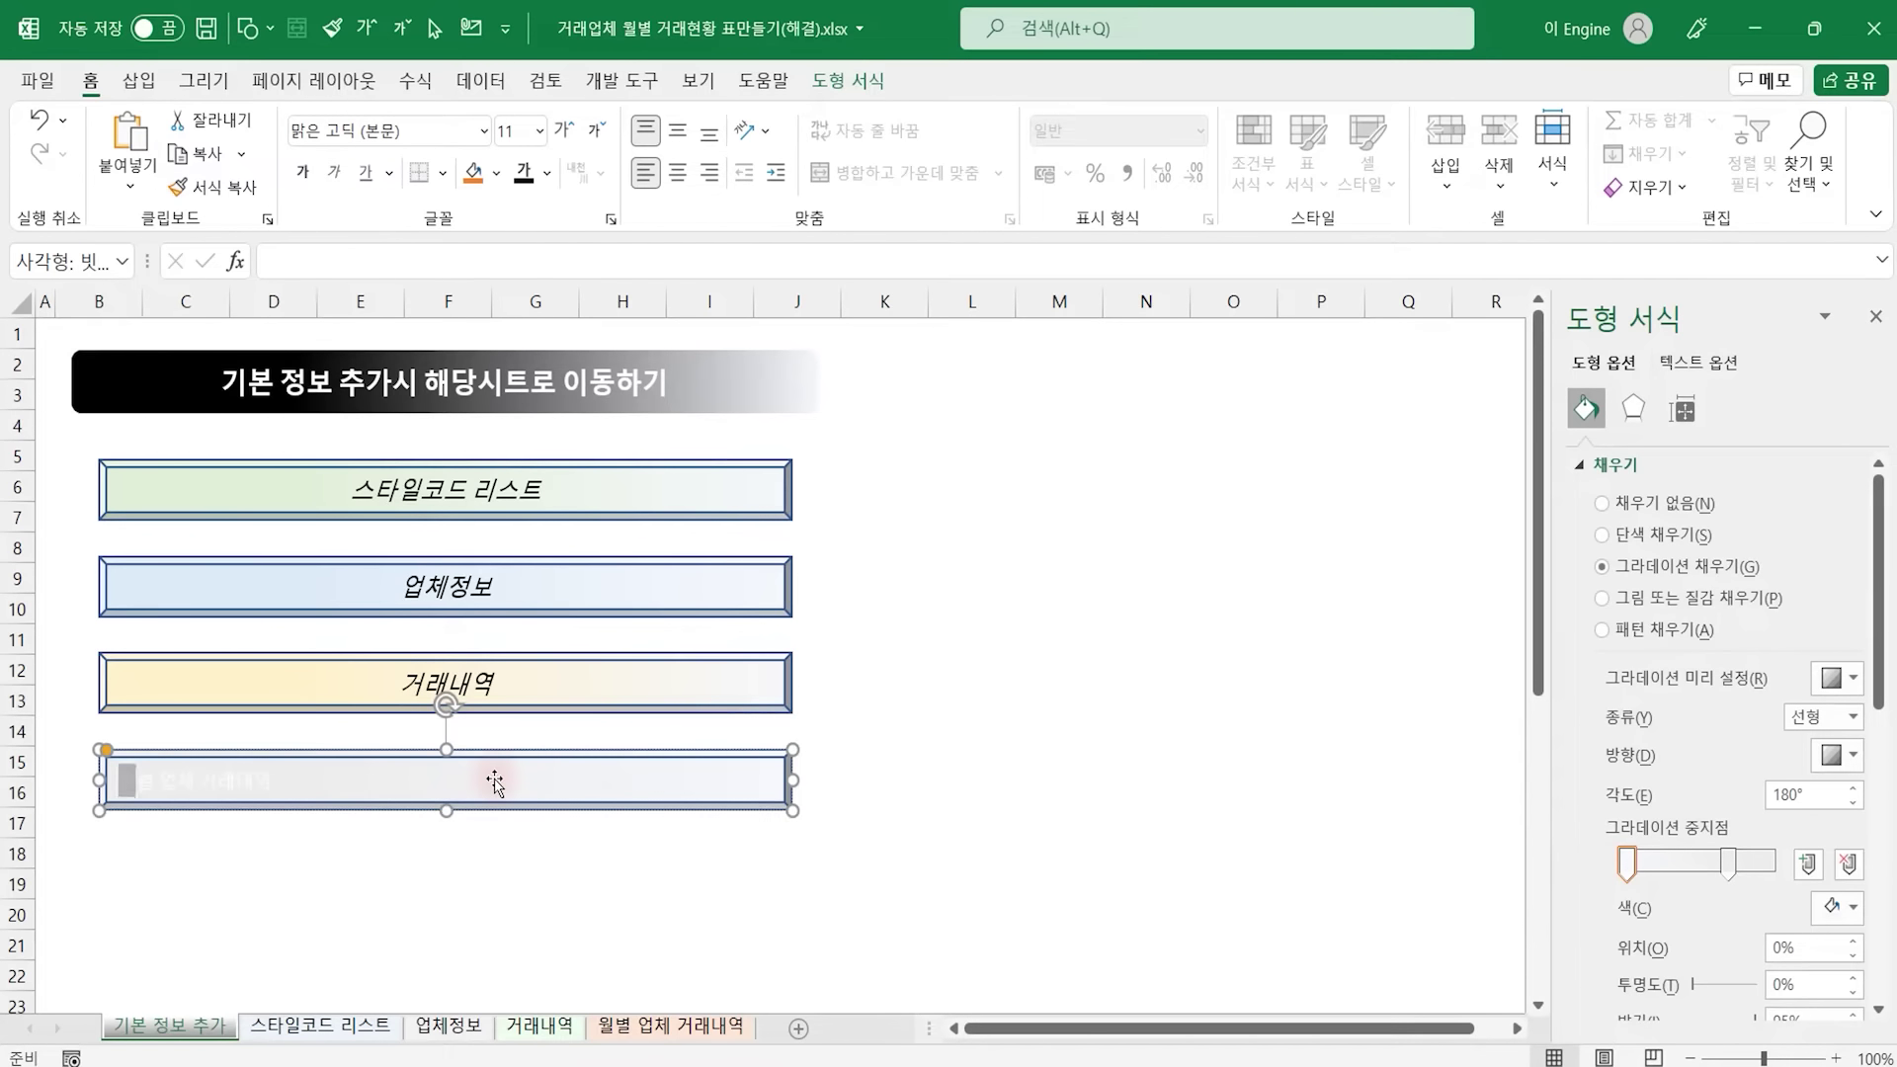
left_click(678, 131)
left_click(678, 174)
left_click(524, 174)
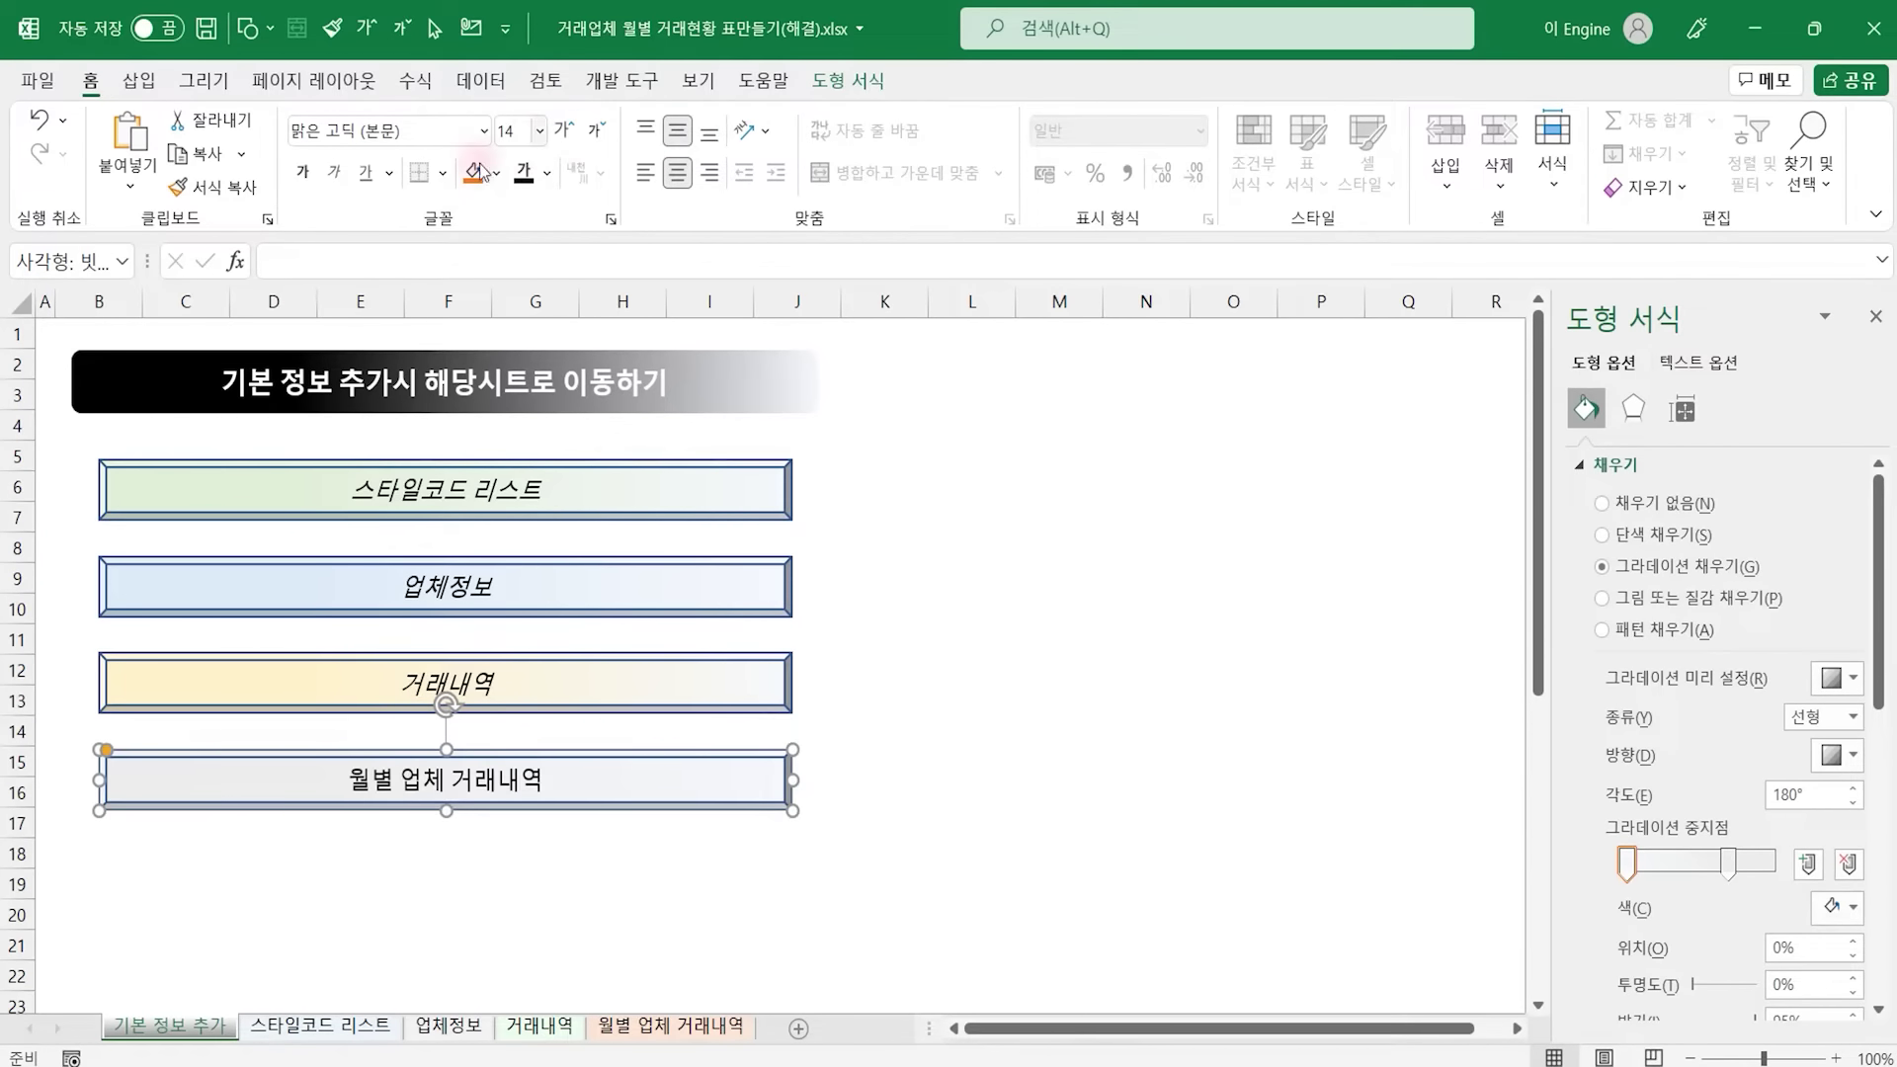
left_click(334, 172)
left_click(949, 665)
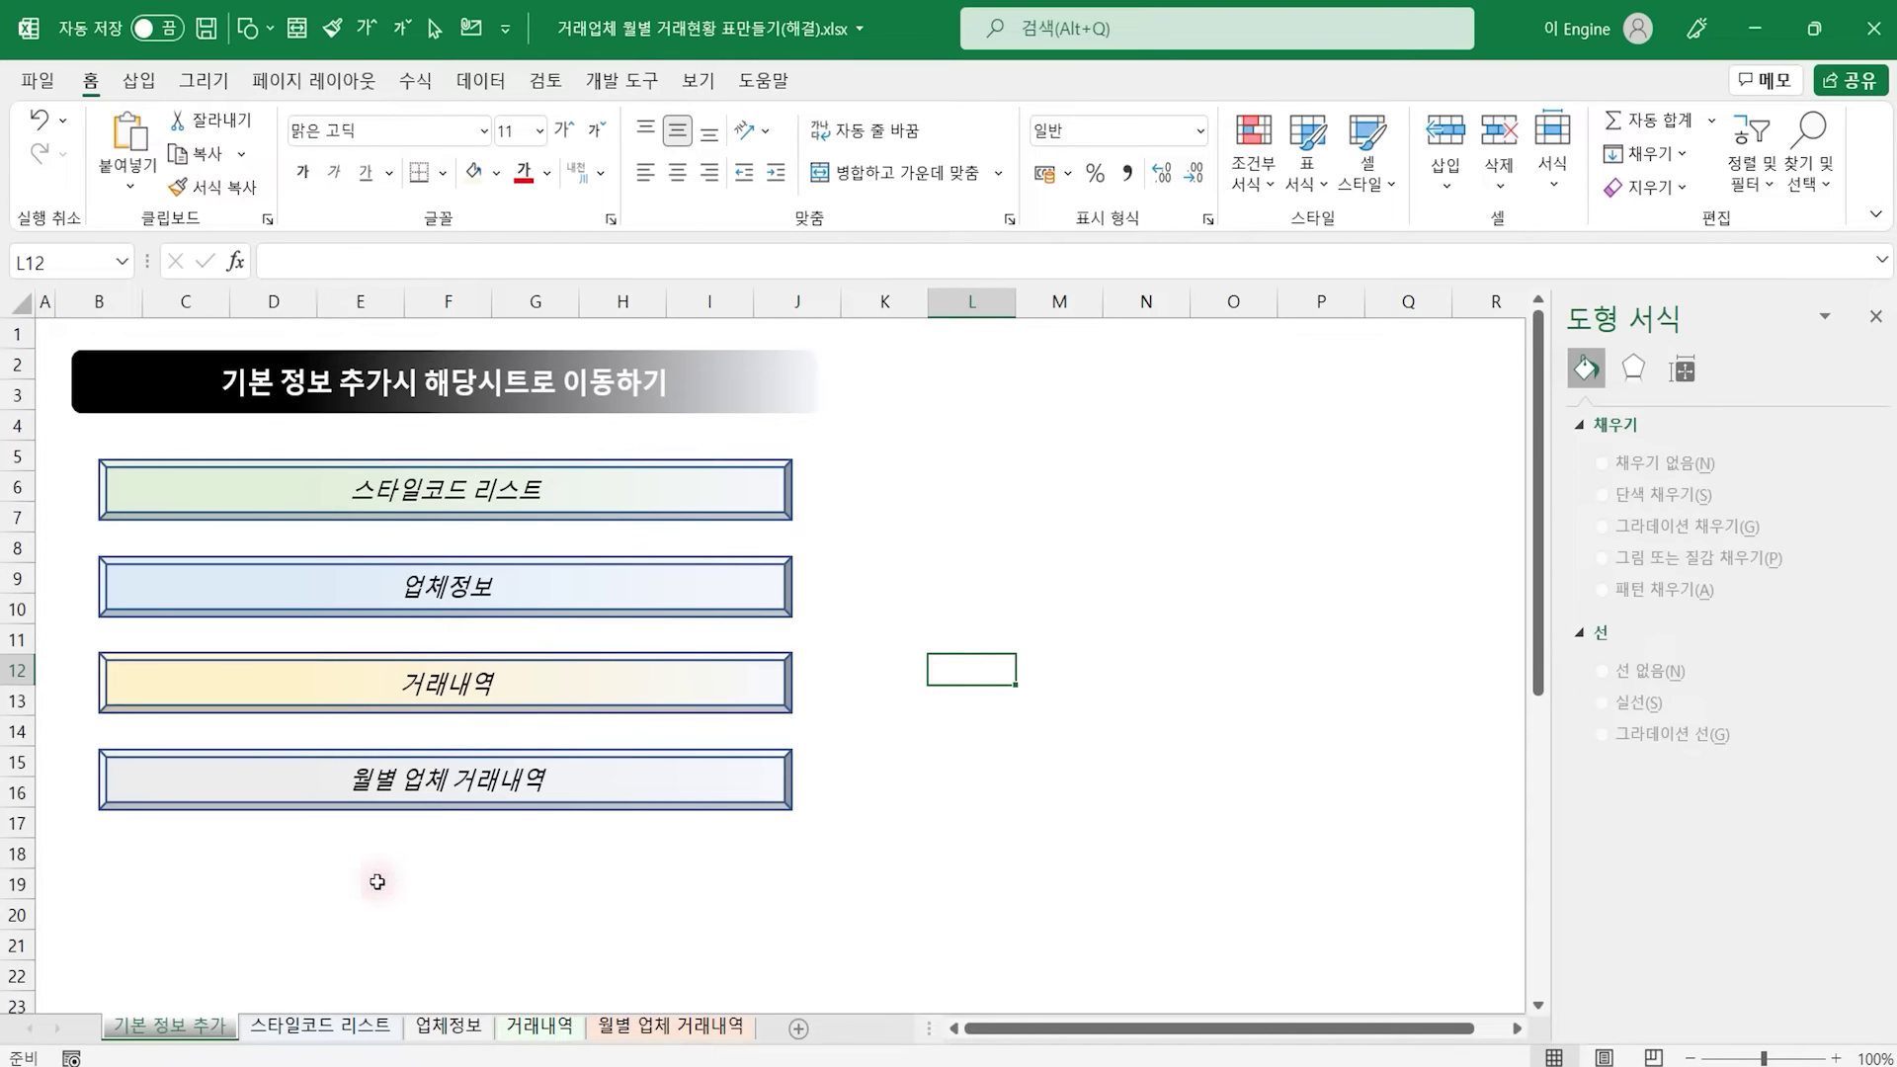
Hide all rows from row 18 down to the end of the sheet
left_click(22, 856)
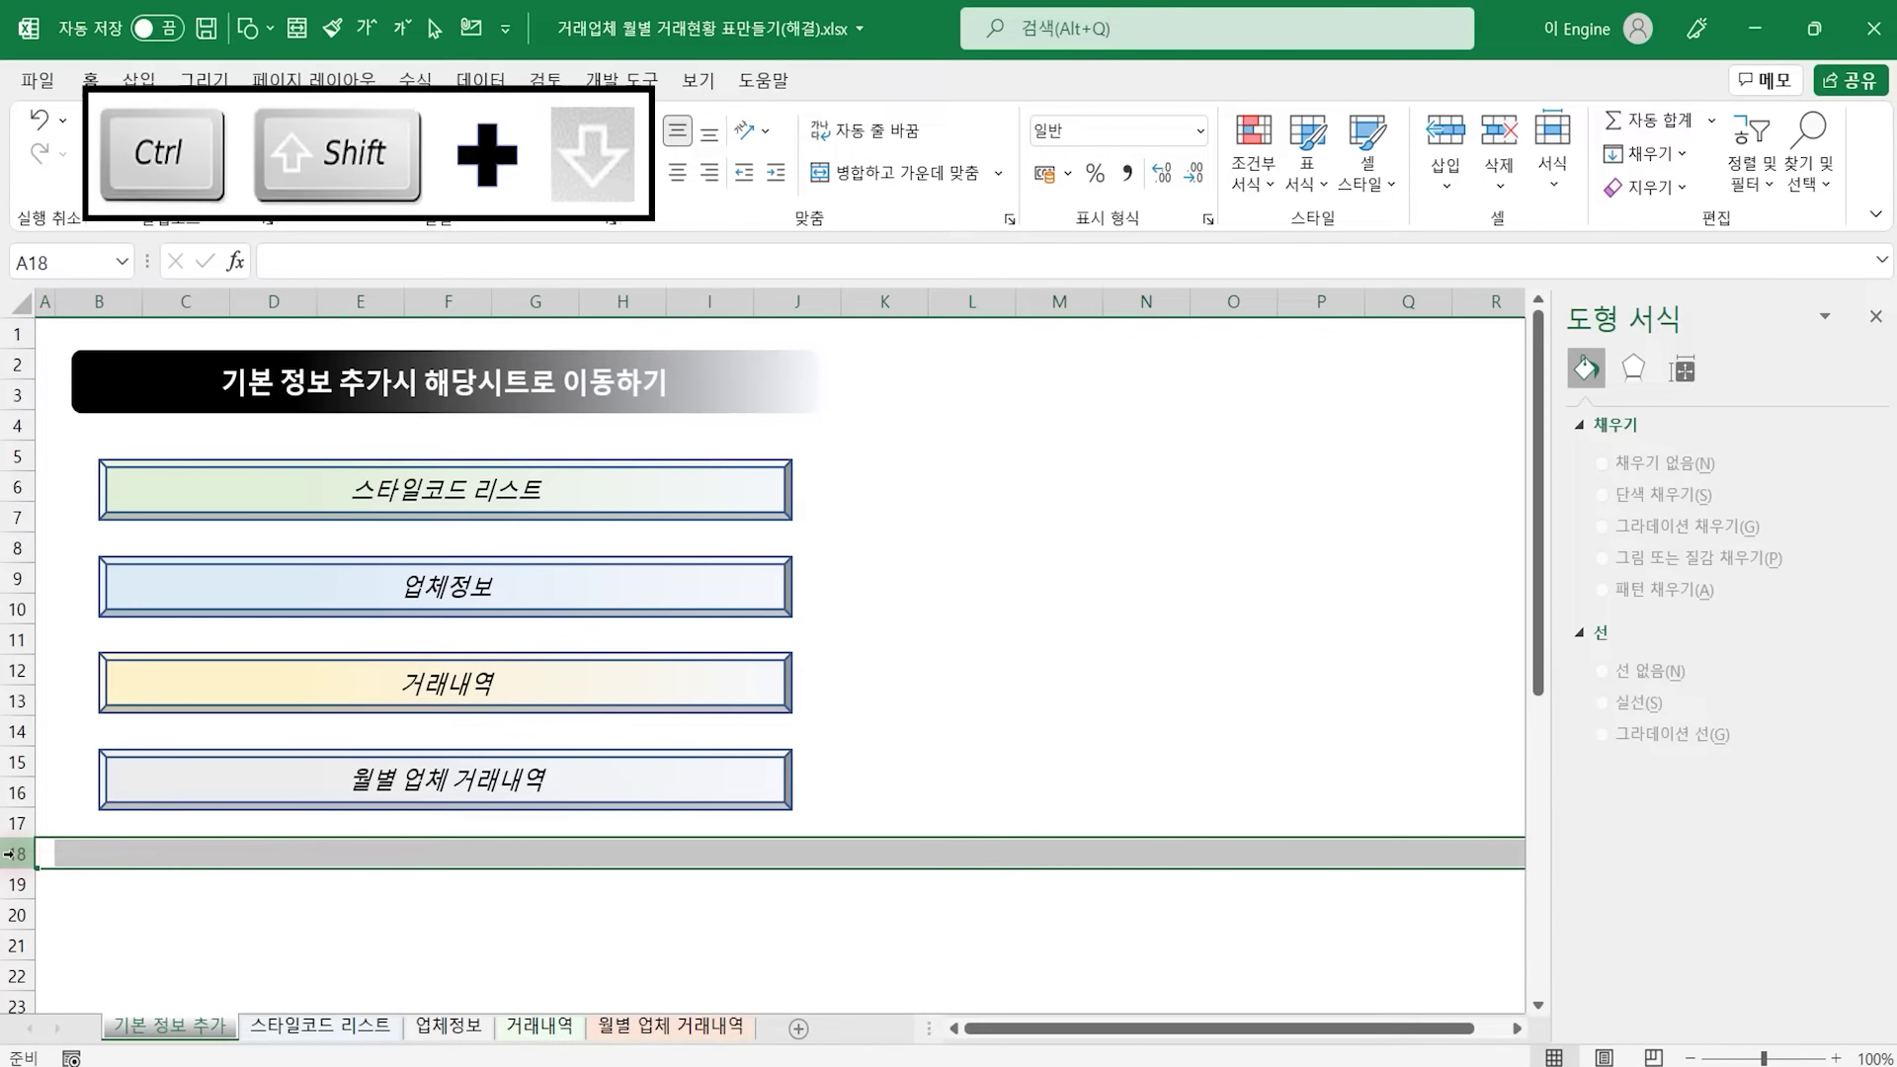
key("ctrl+shift+Down")
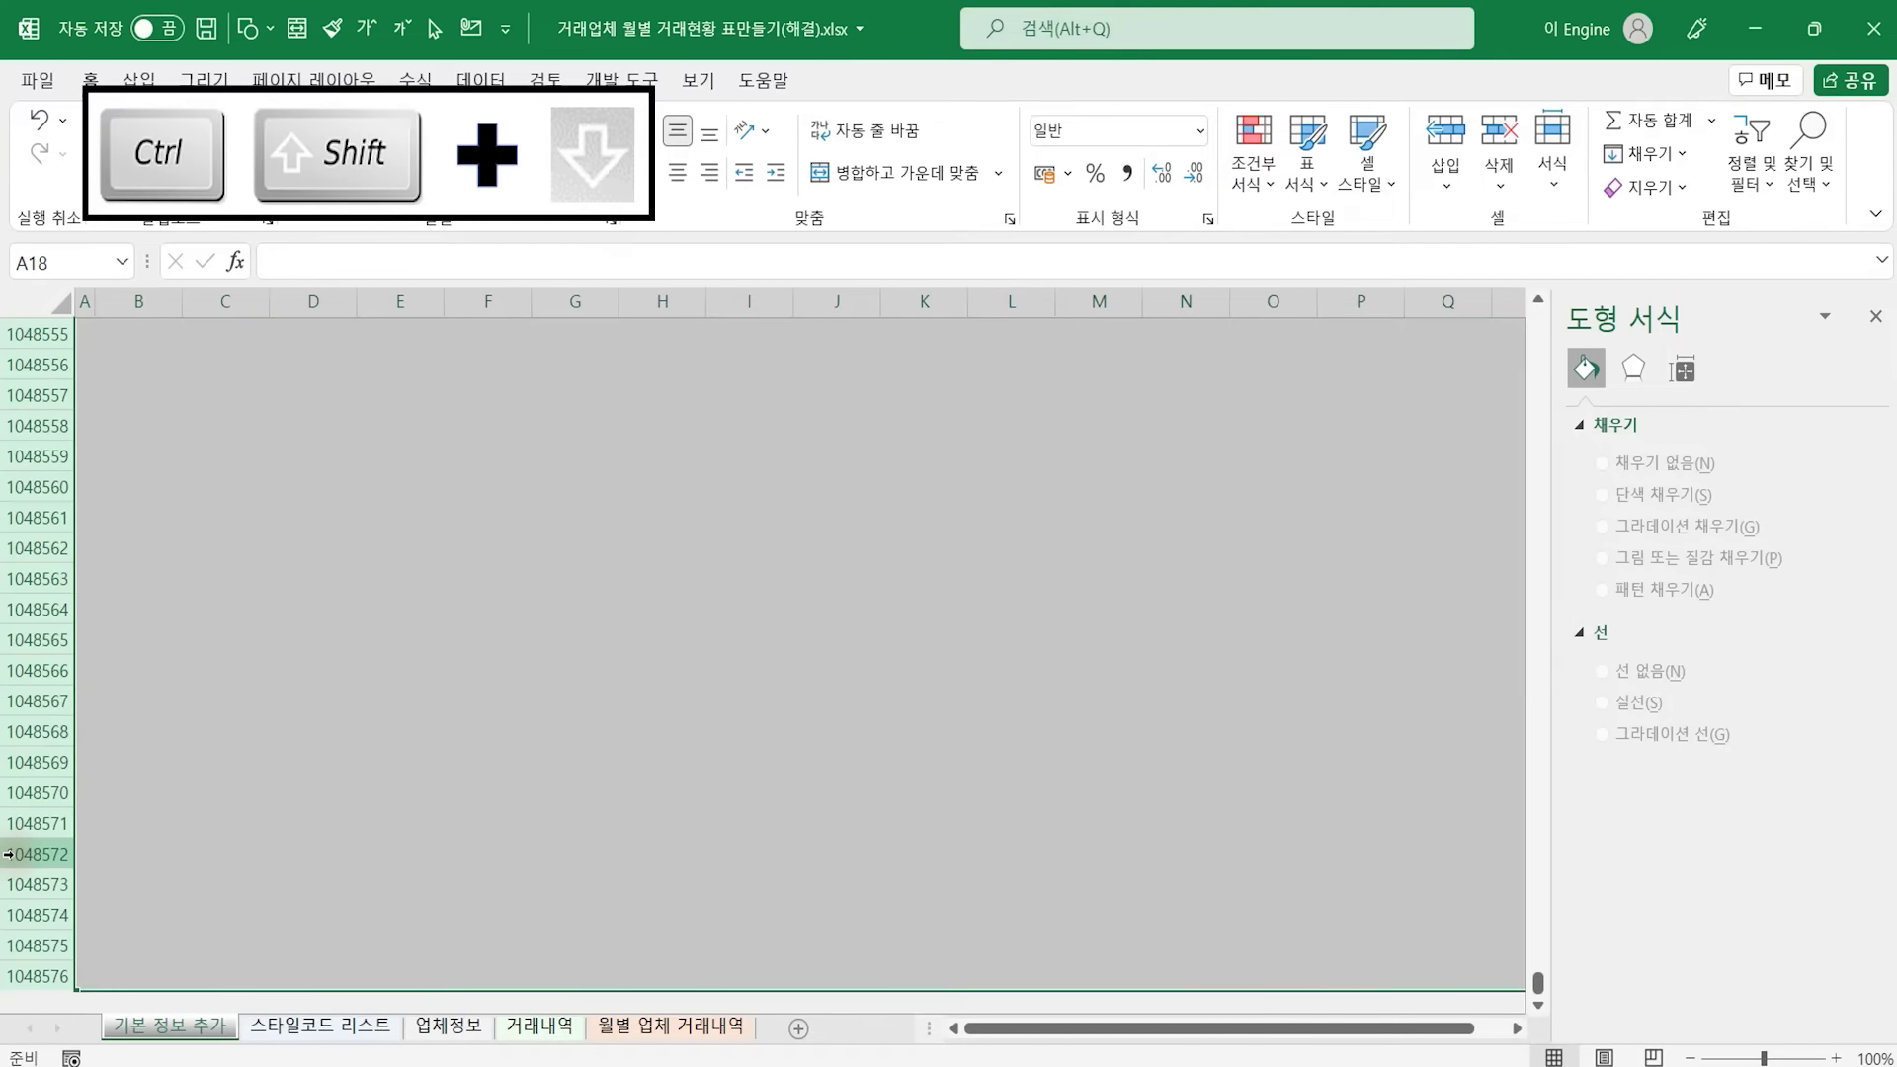
right_click(392, 607)
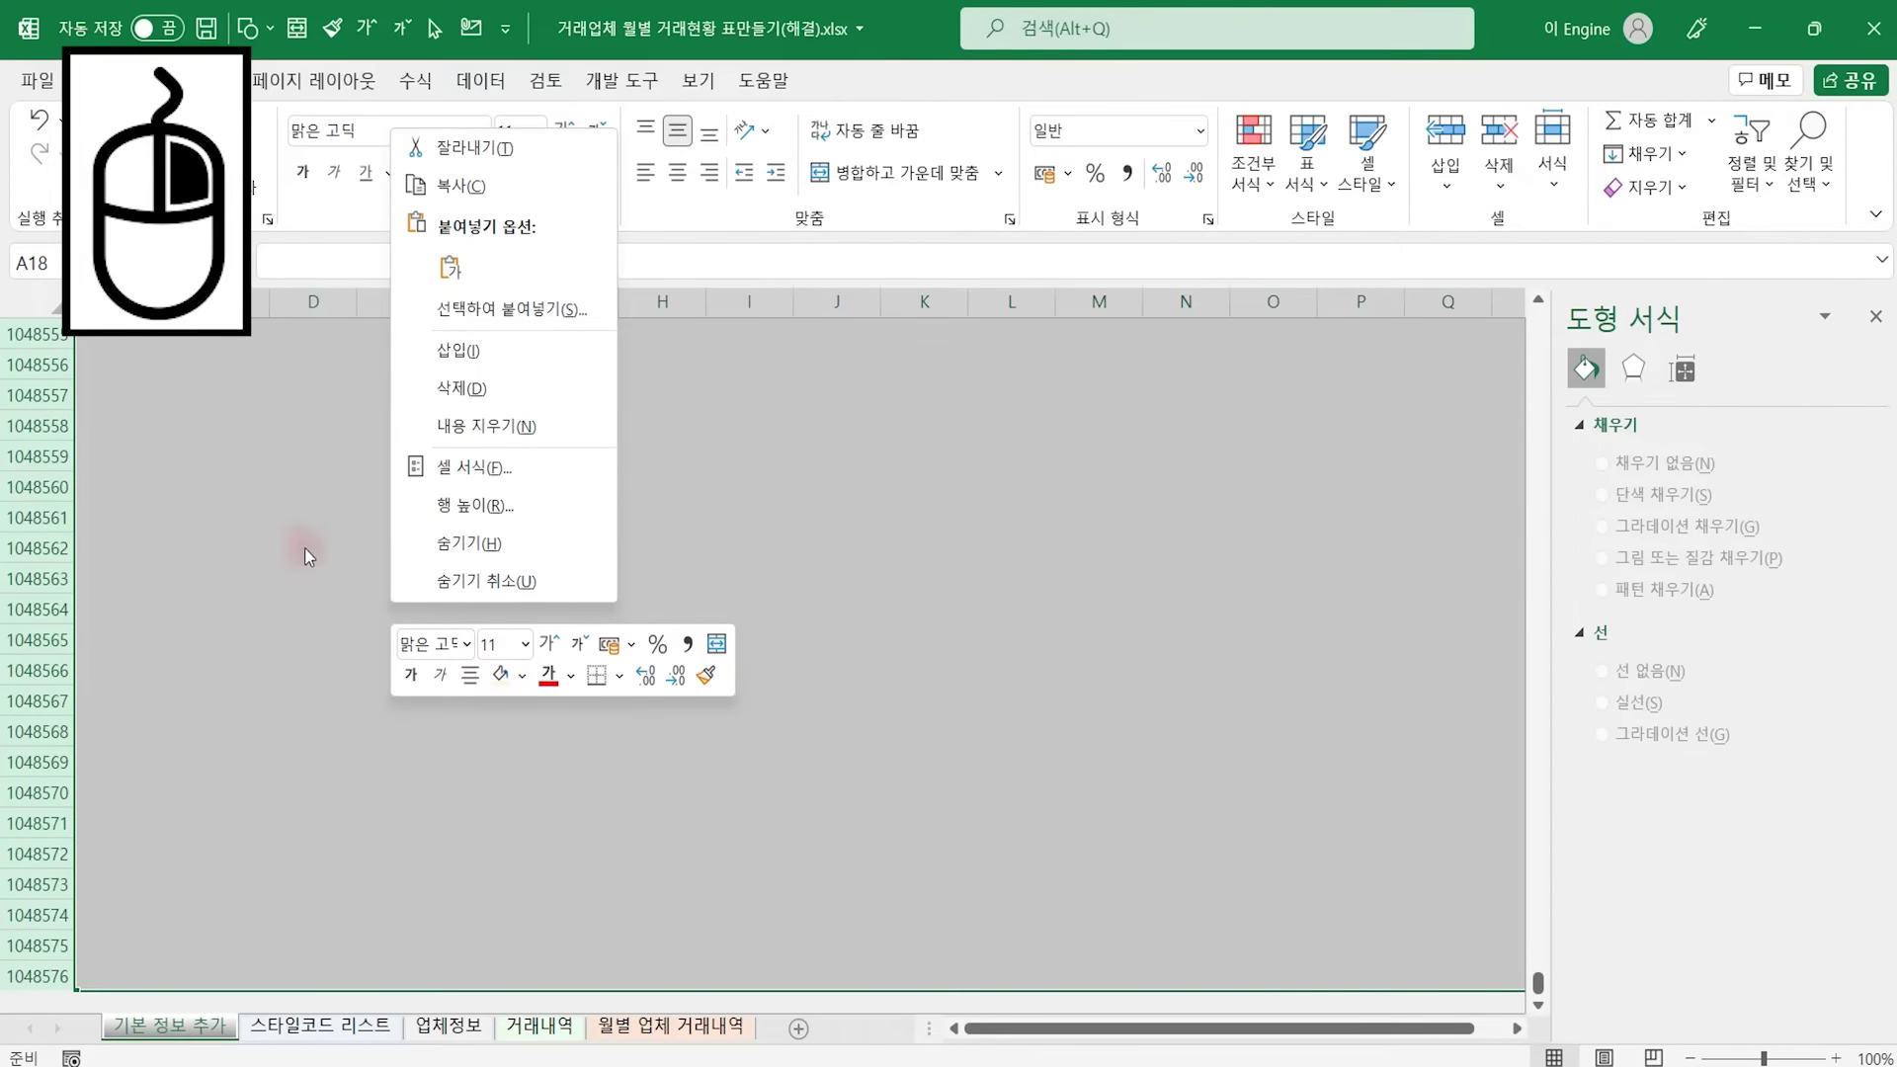
left_click(470, 542)
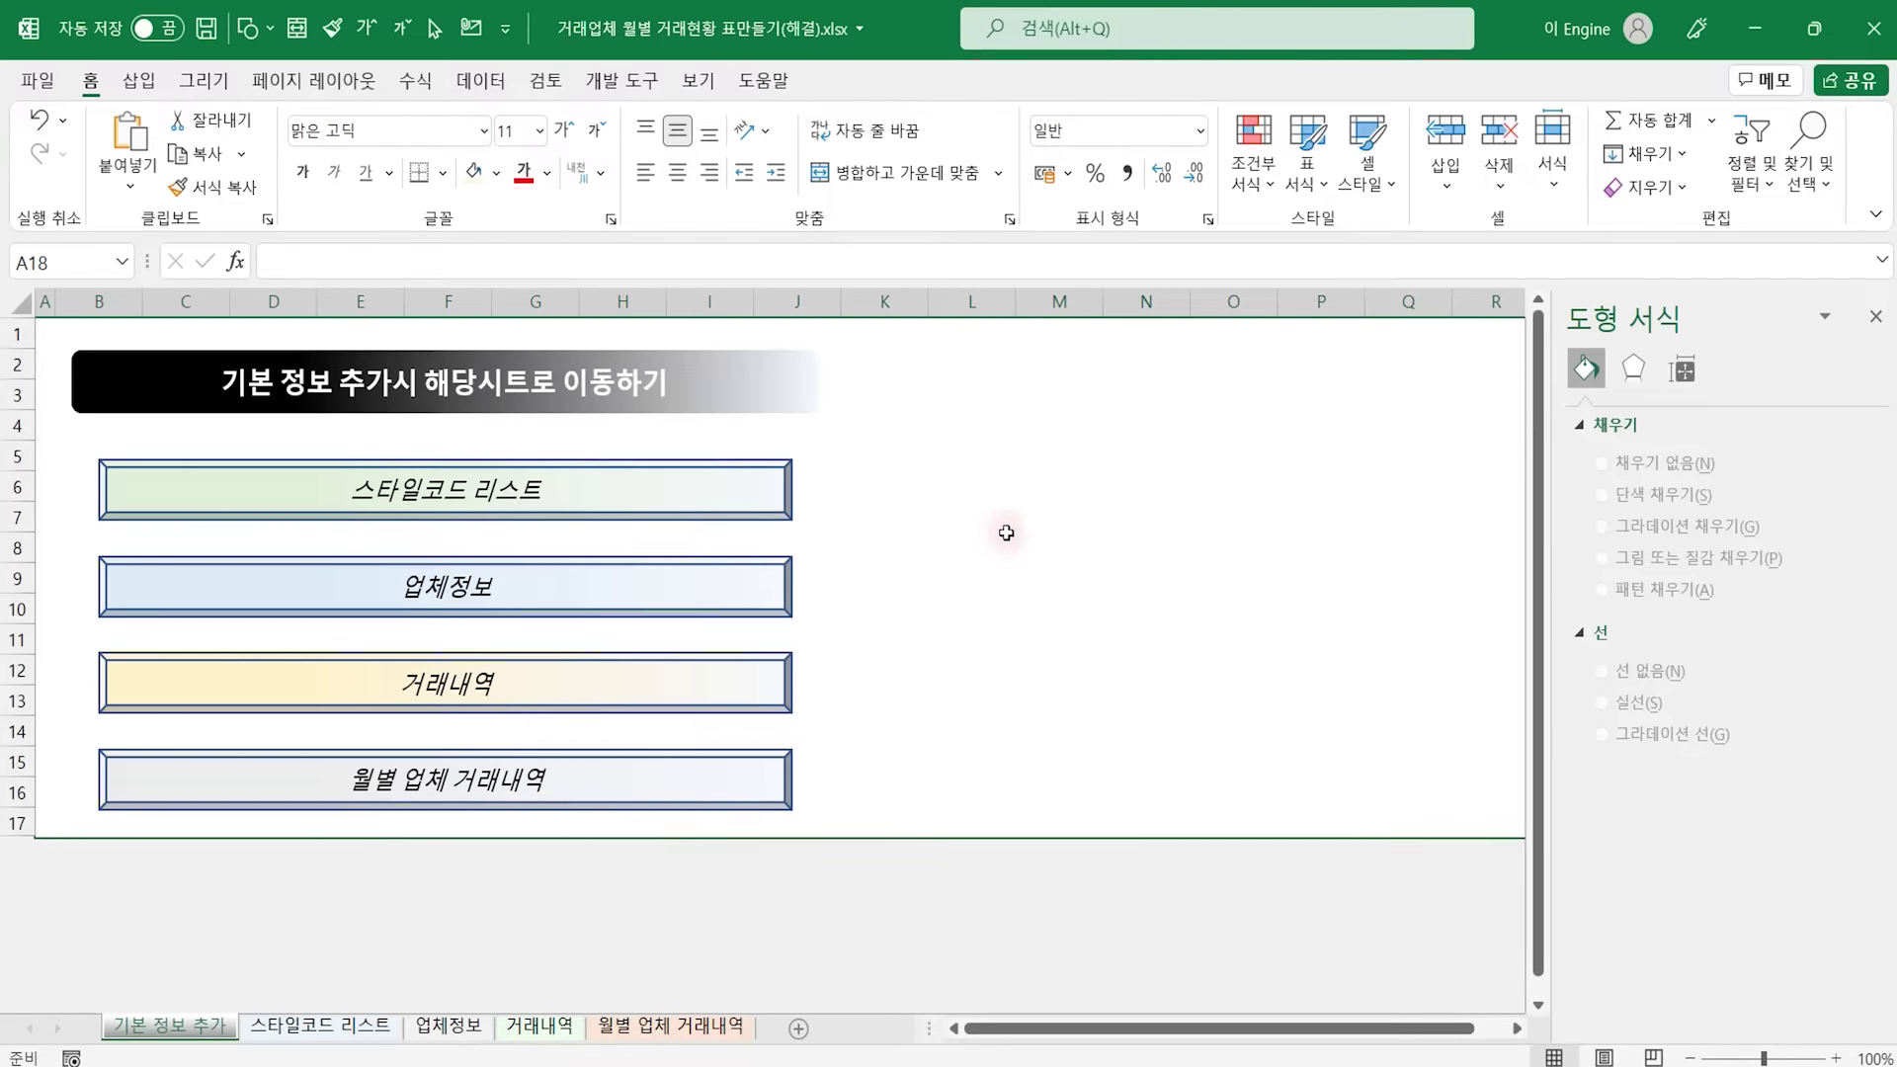
Hide all columns from column K through the last column and deselect them
left_click(894, 303)
key("ctrl+shift+Right")
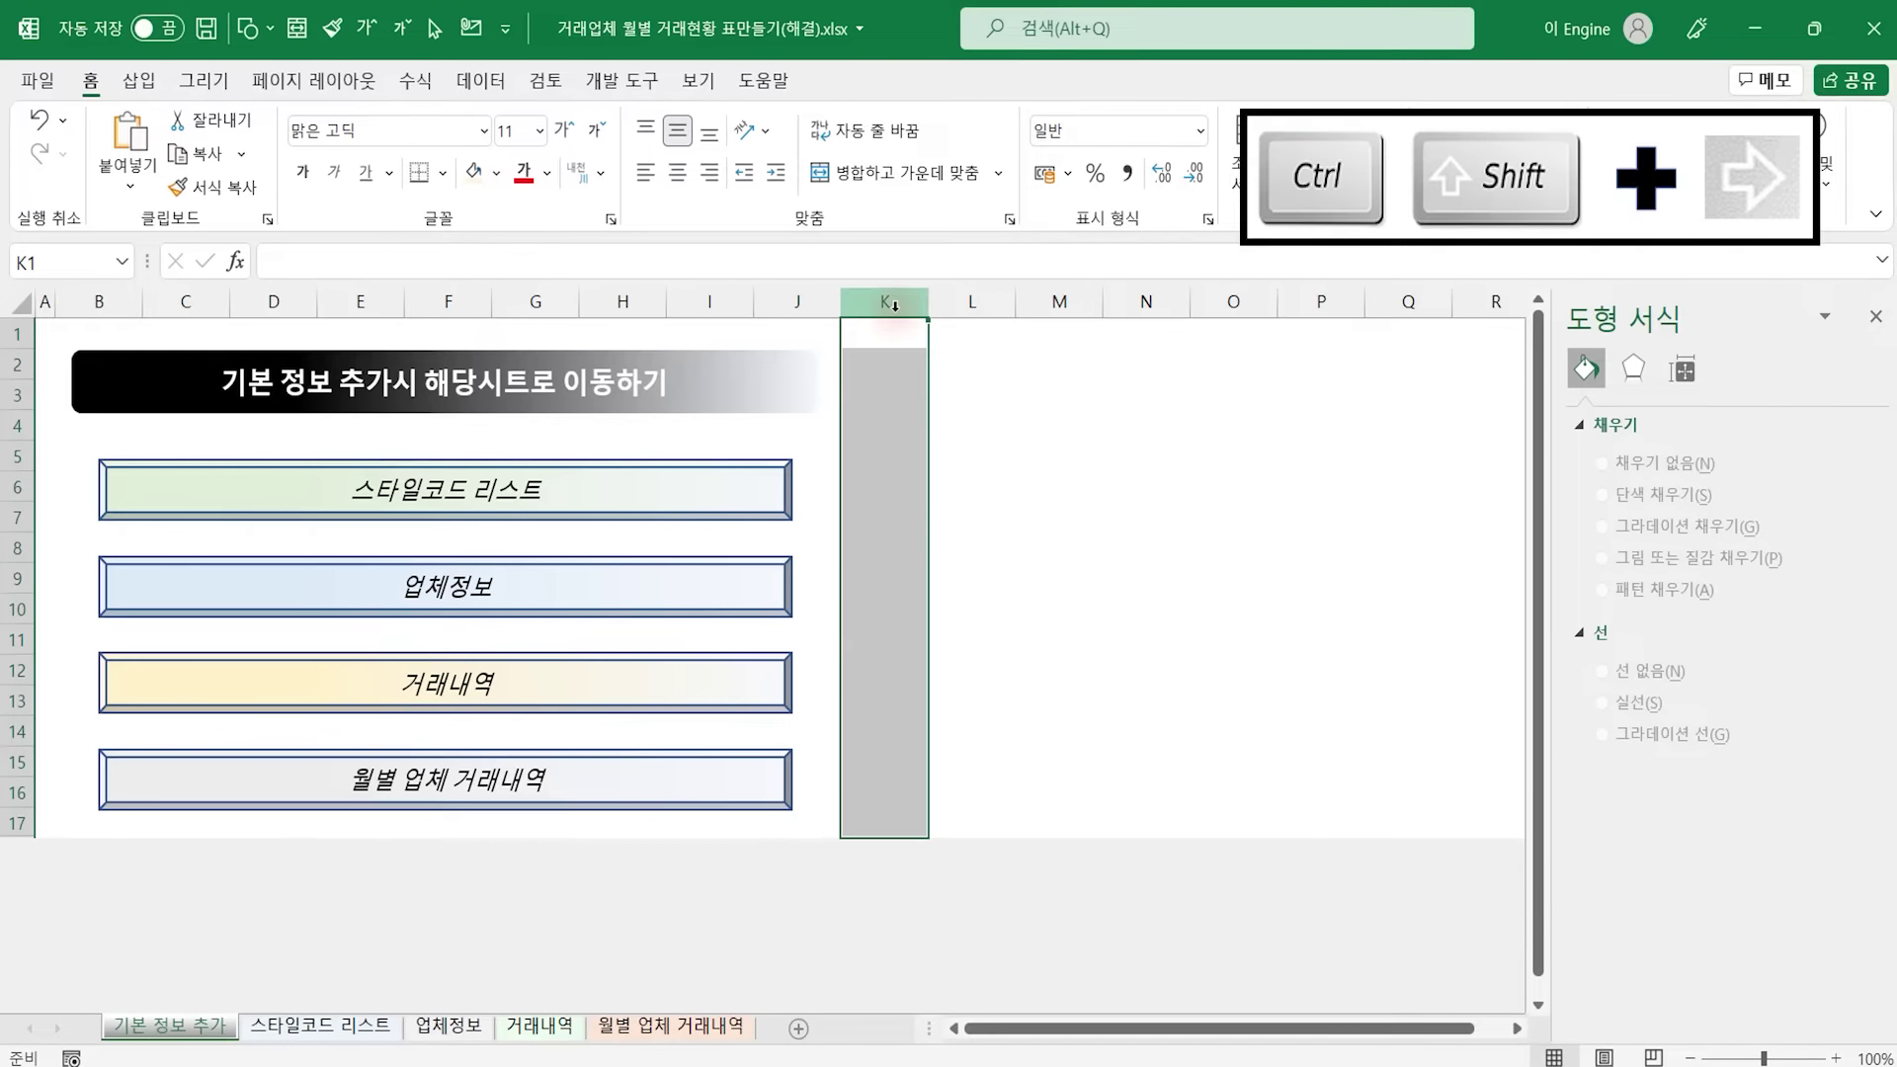
key("ctrl+shift+Right")
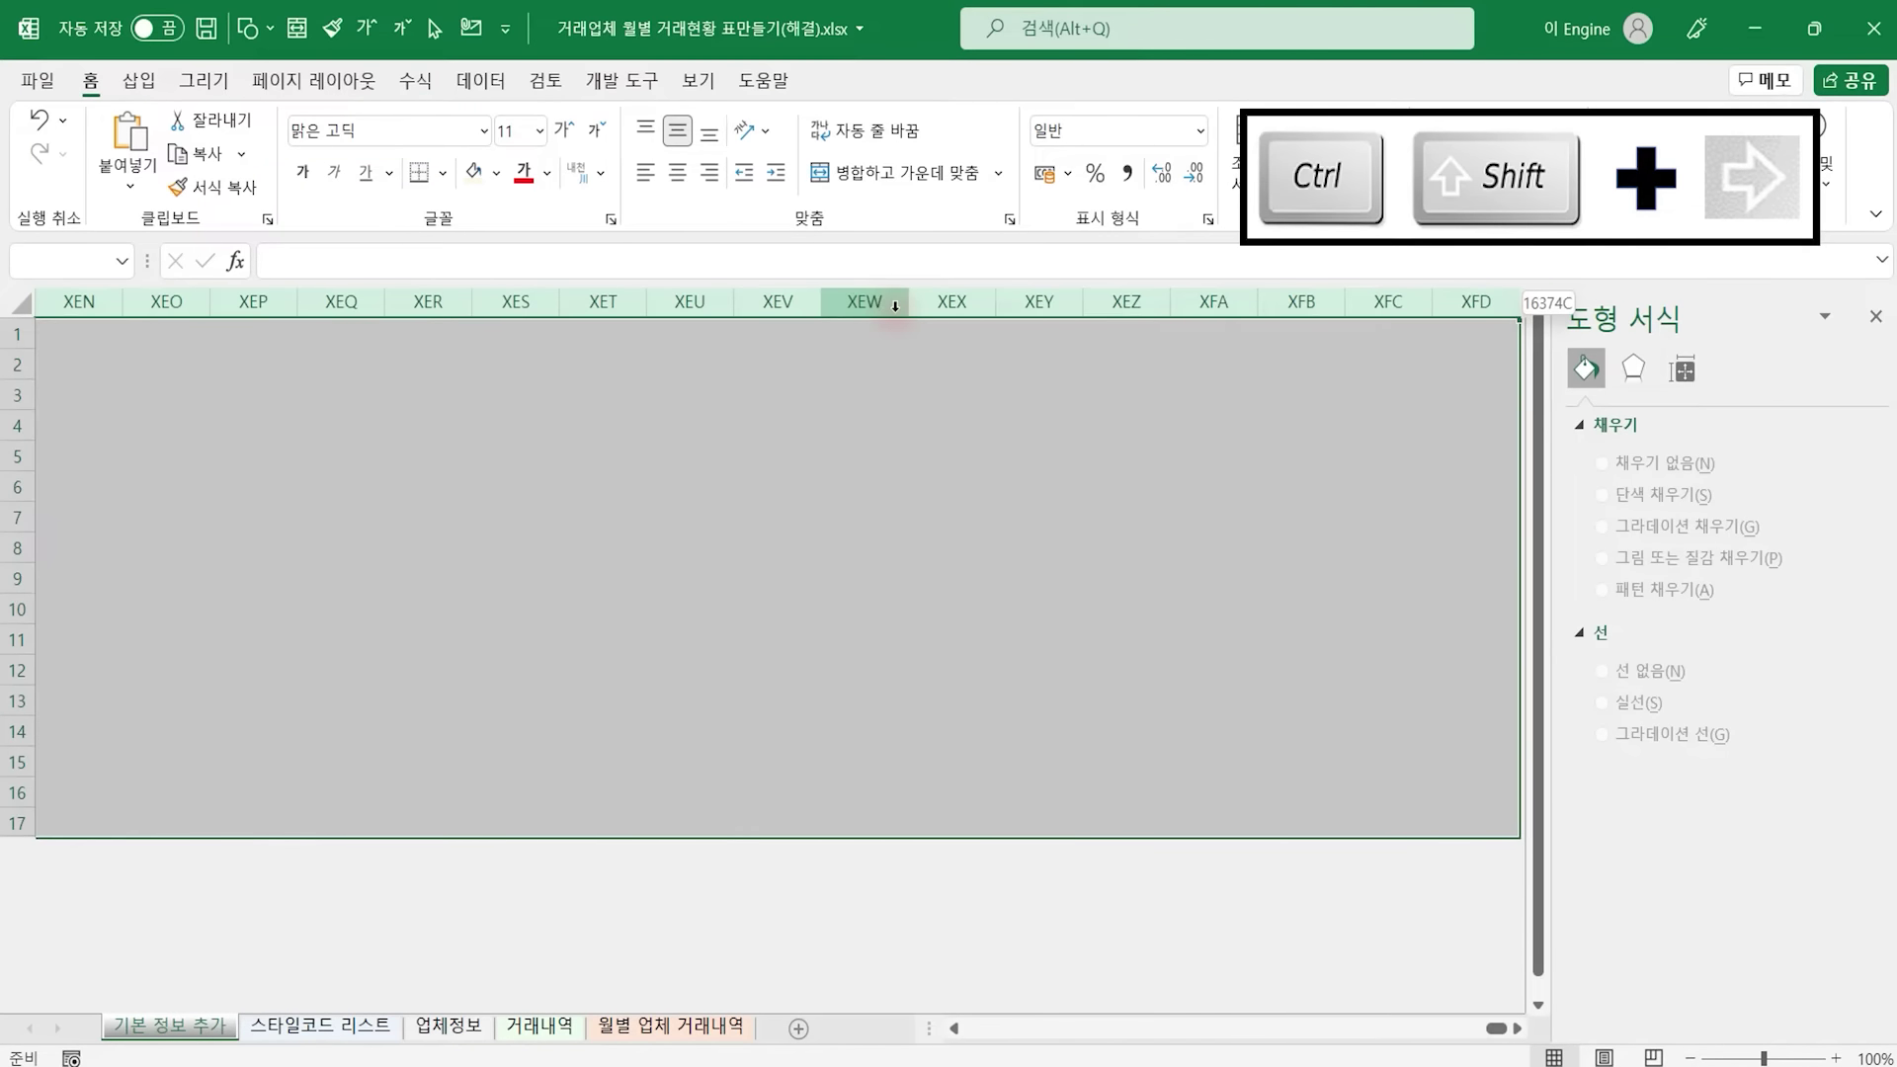
right_click(644, 506)
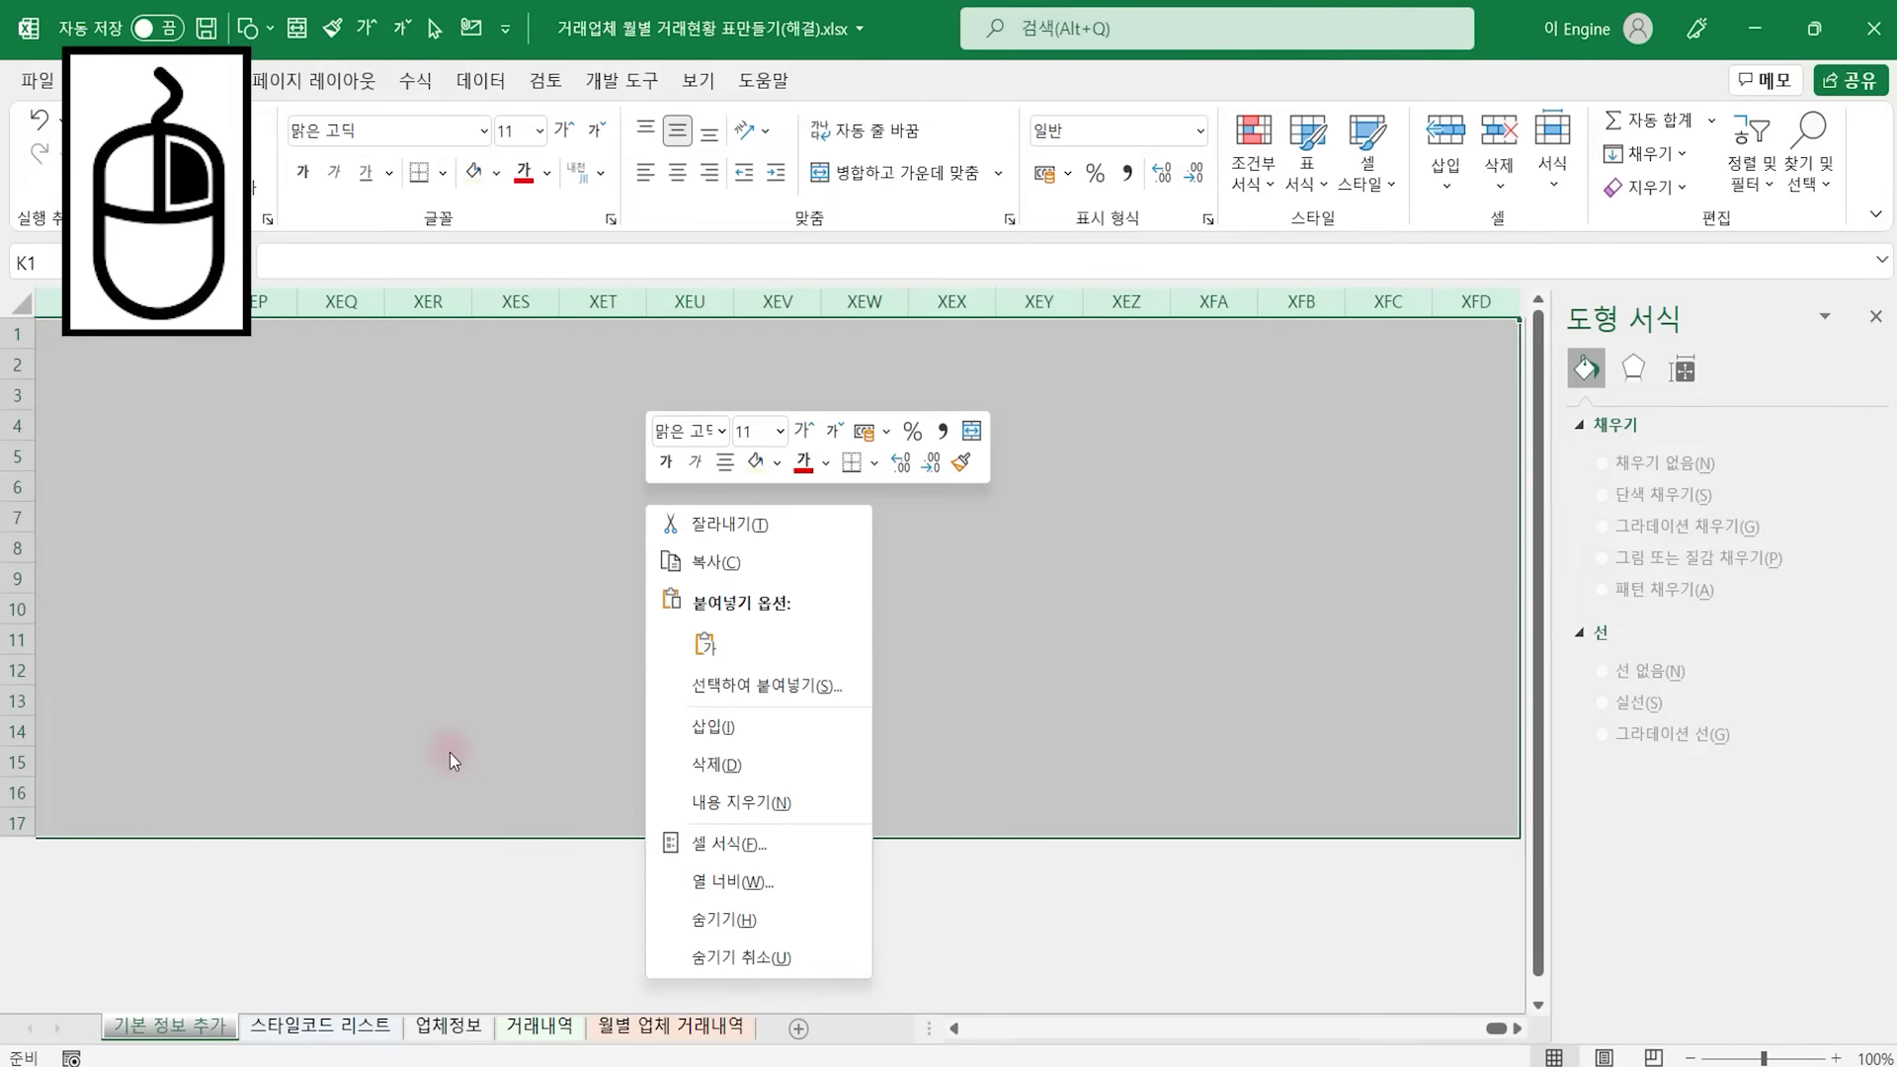
left_click(731, 921)
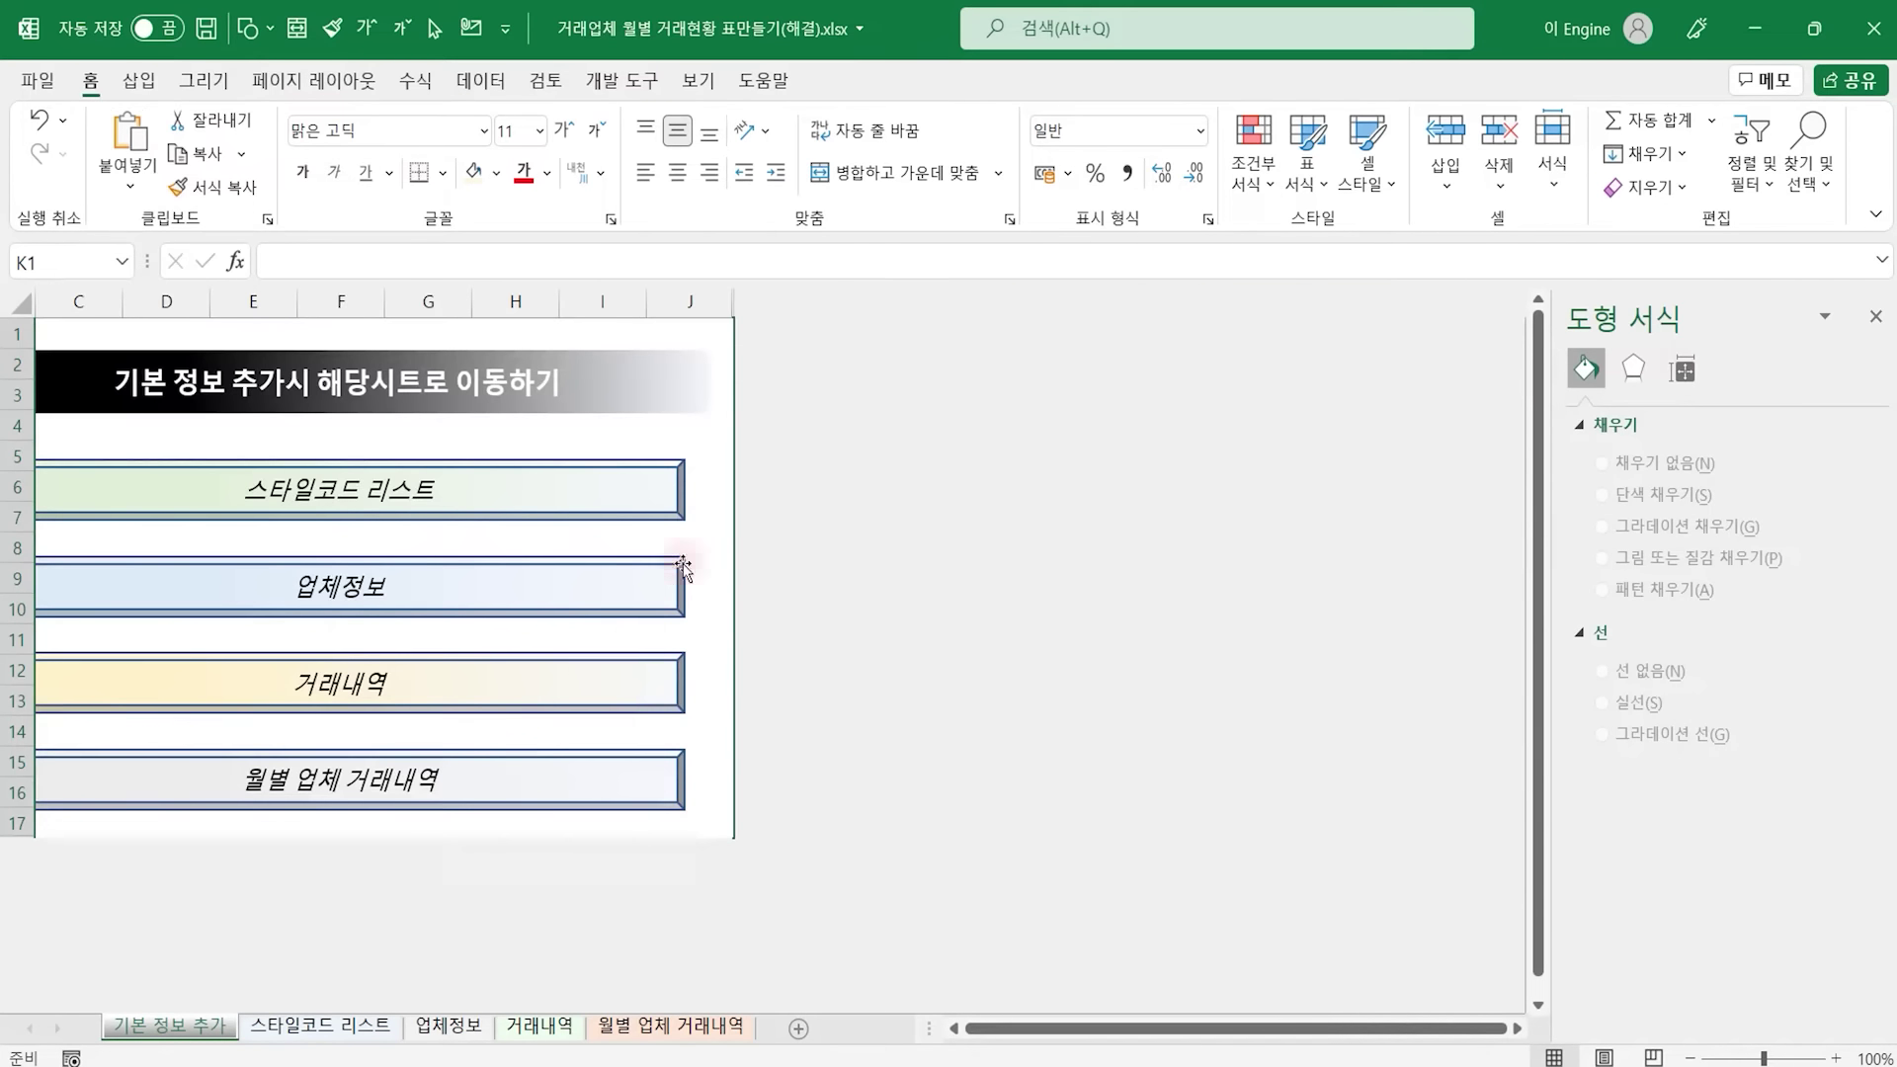
left_click(704, 457)
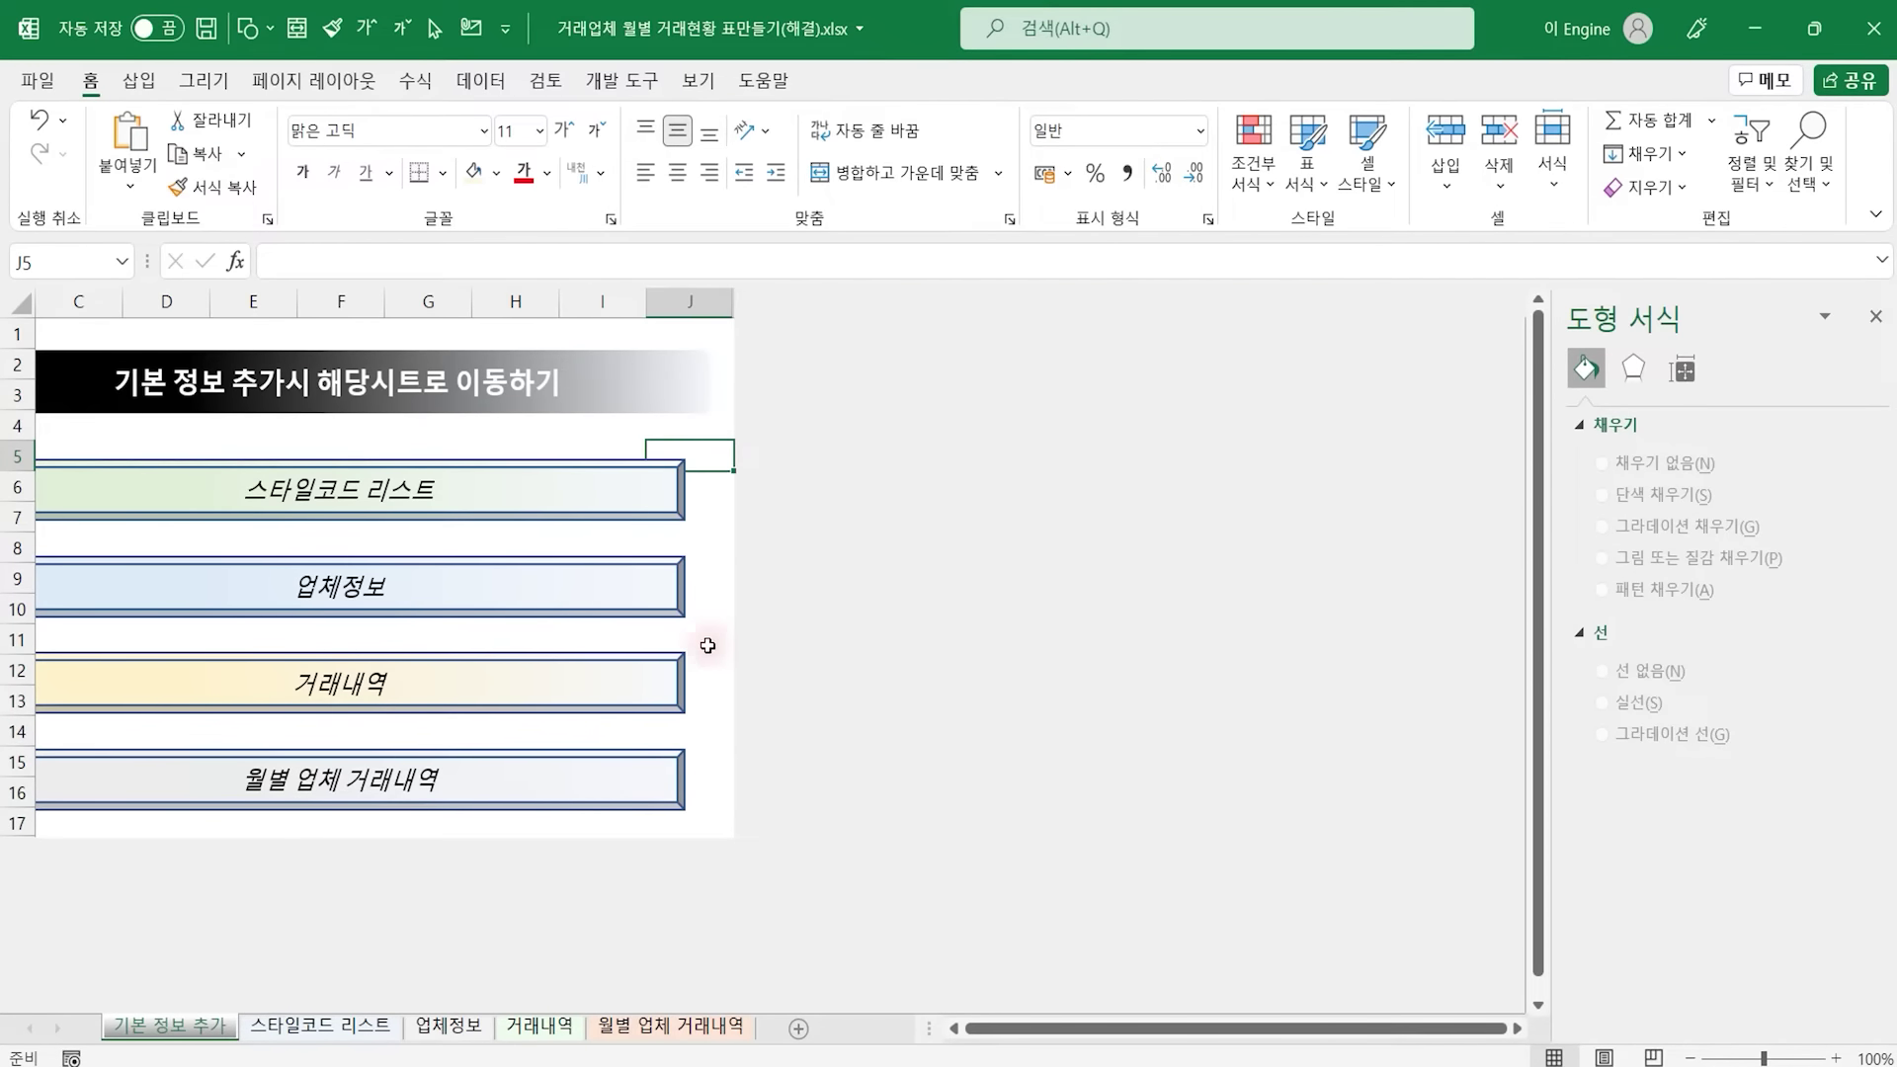
Deselect the green bar and close the shape formatting pane
left_click(672, 464)
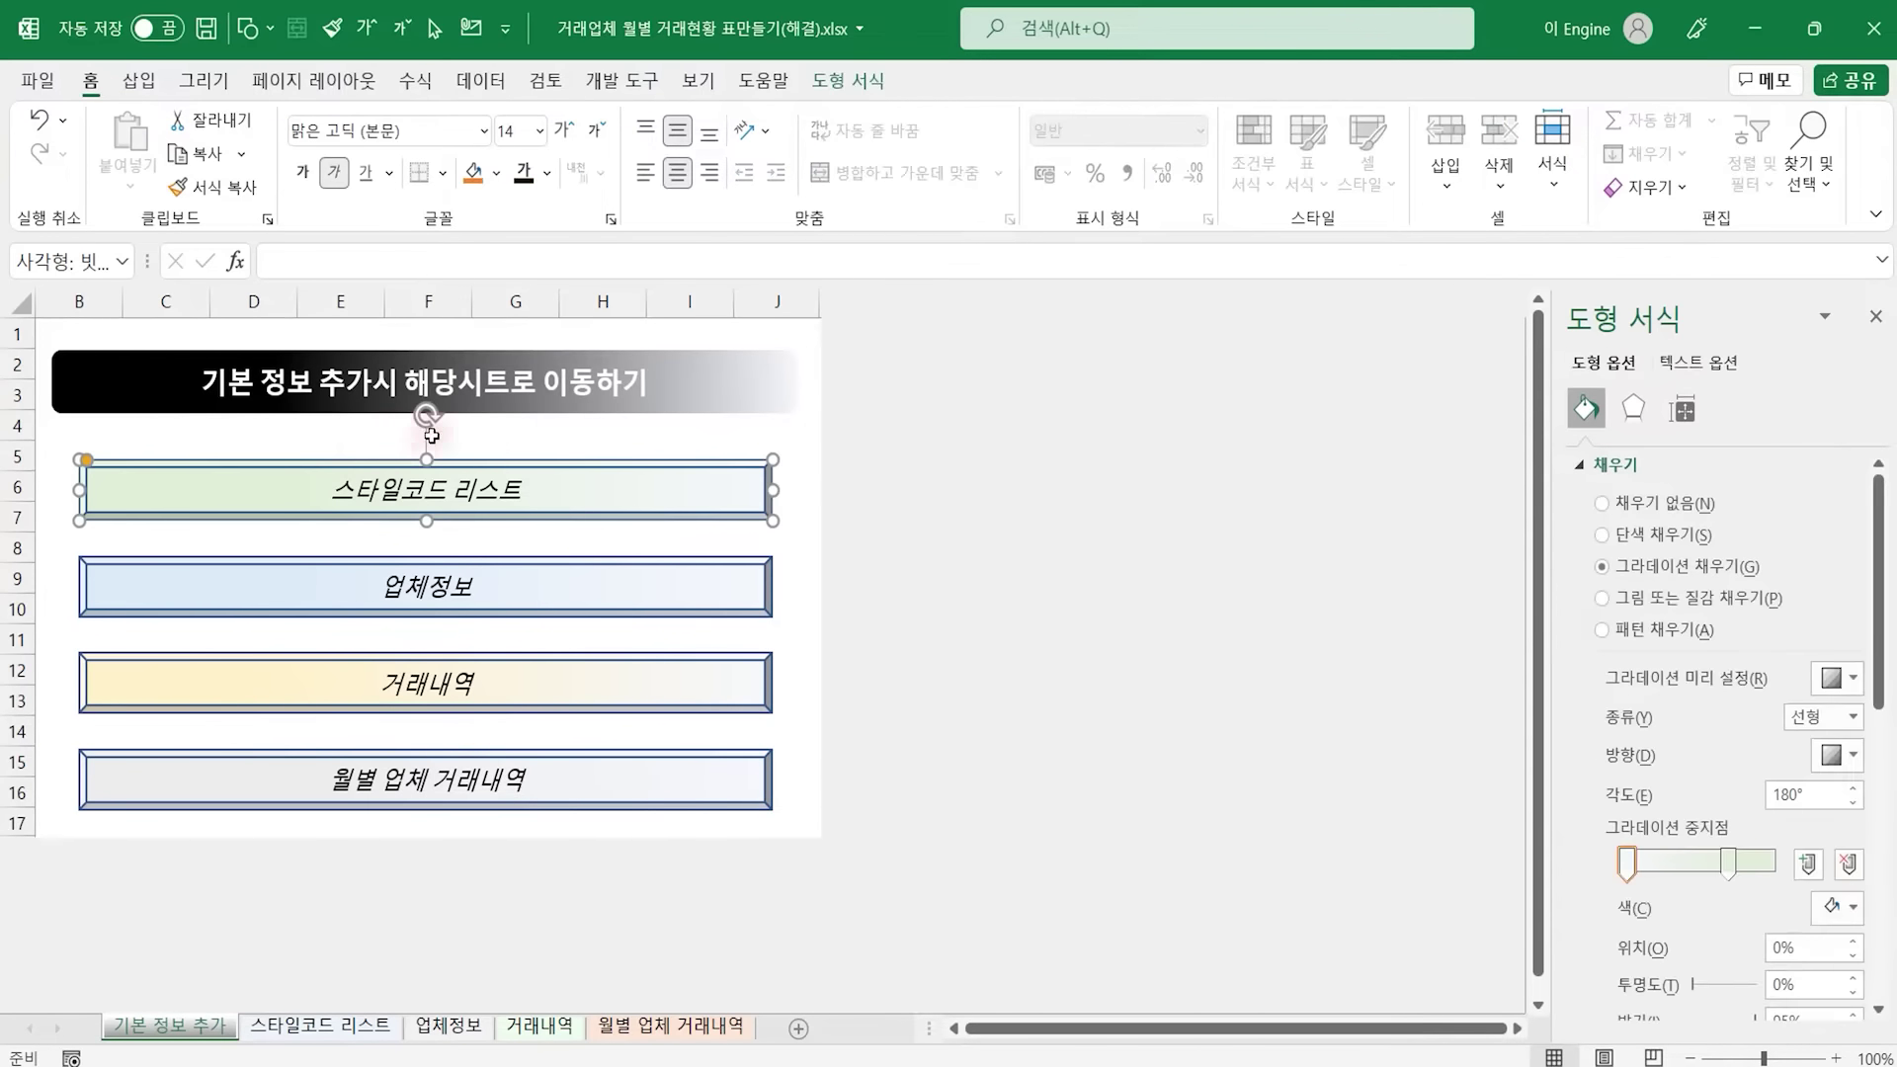
left_click(516, 437)
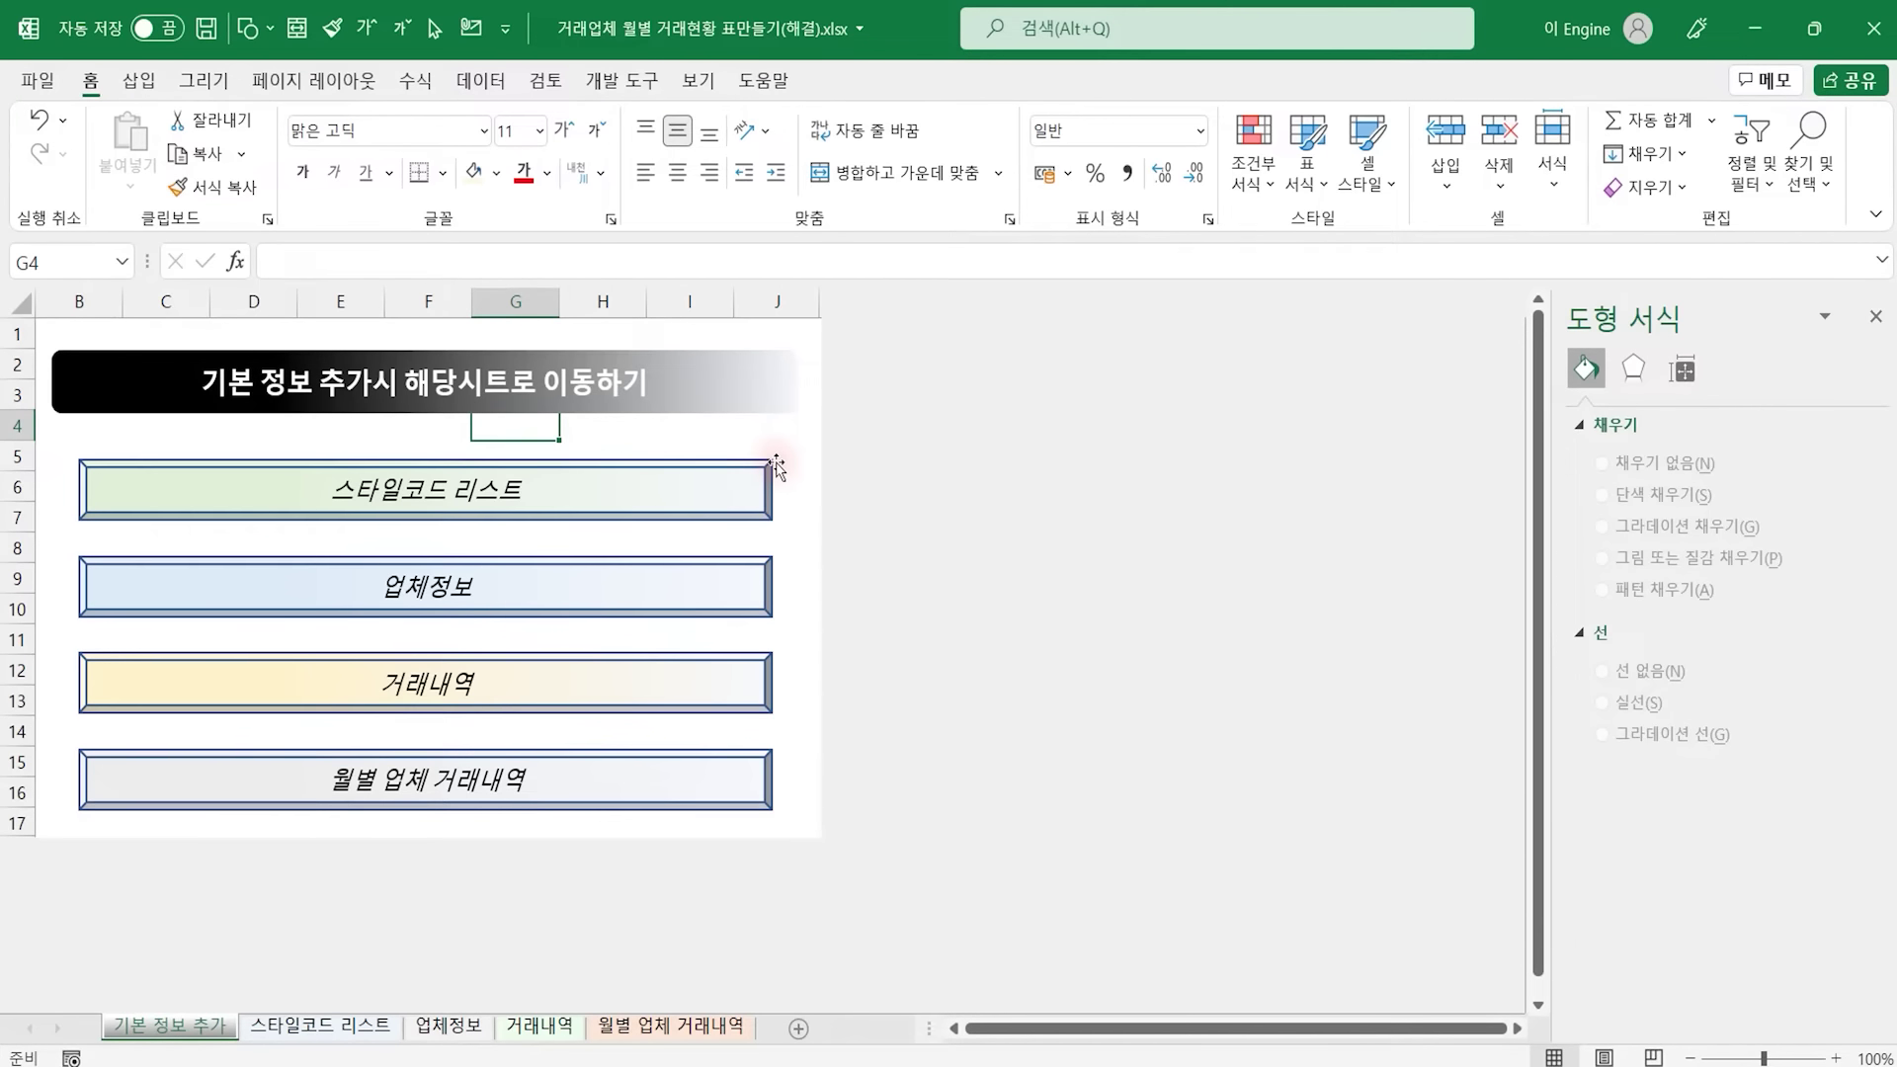
left_click(1876, 316)
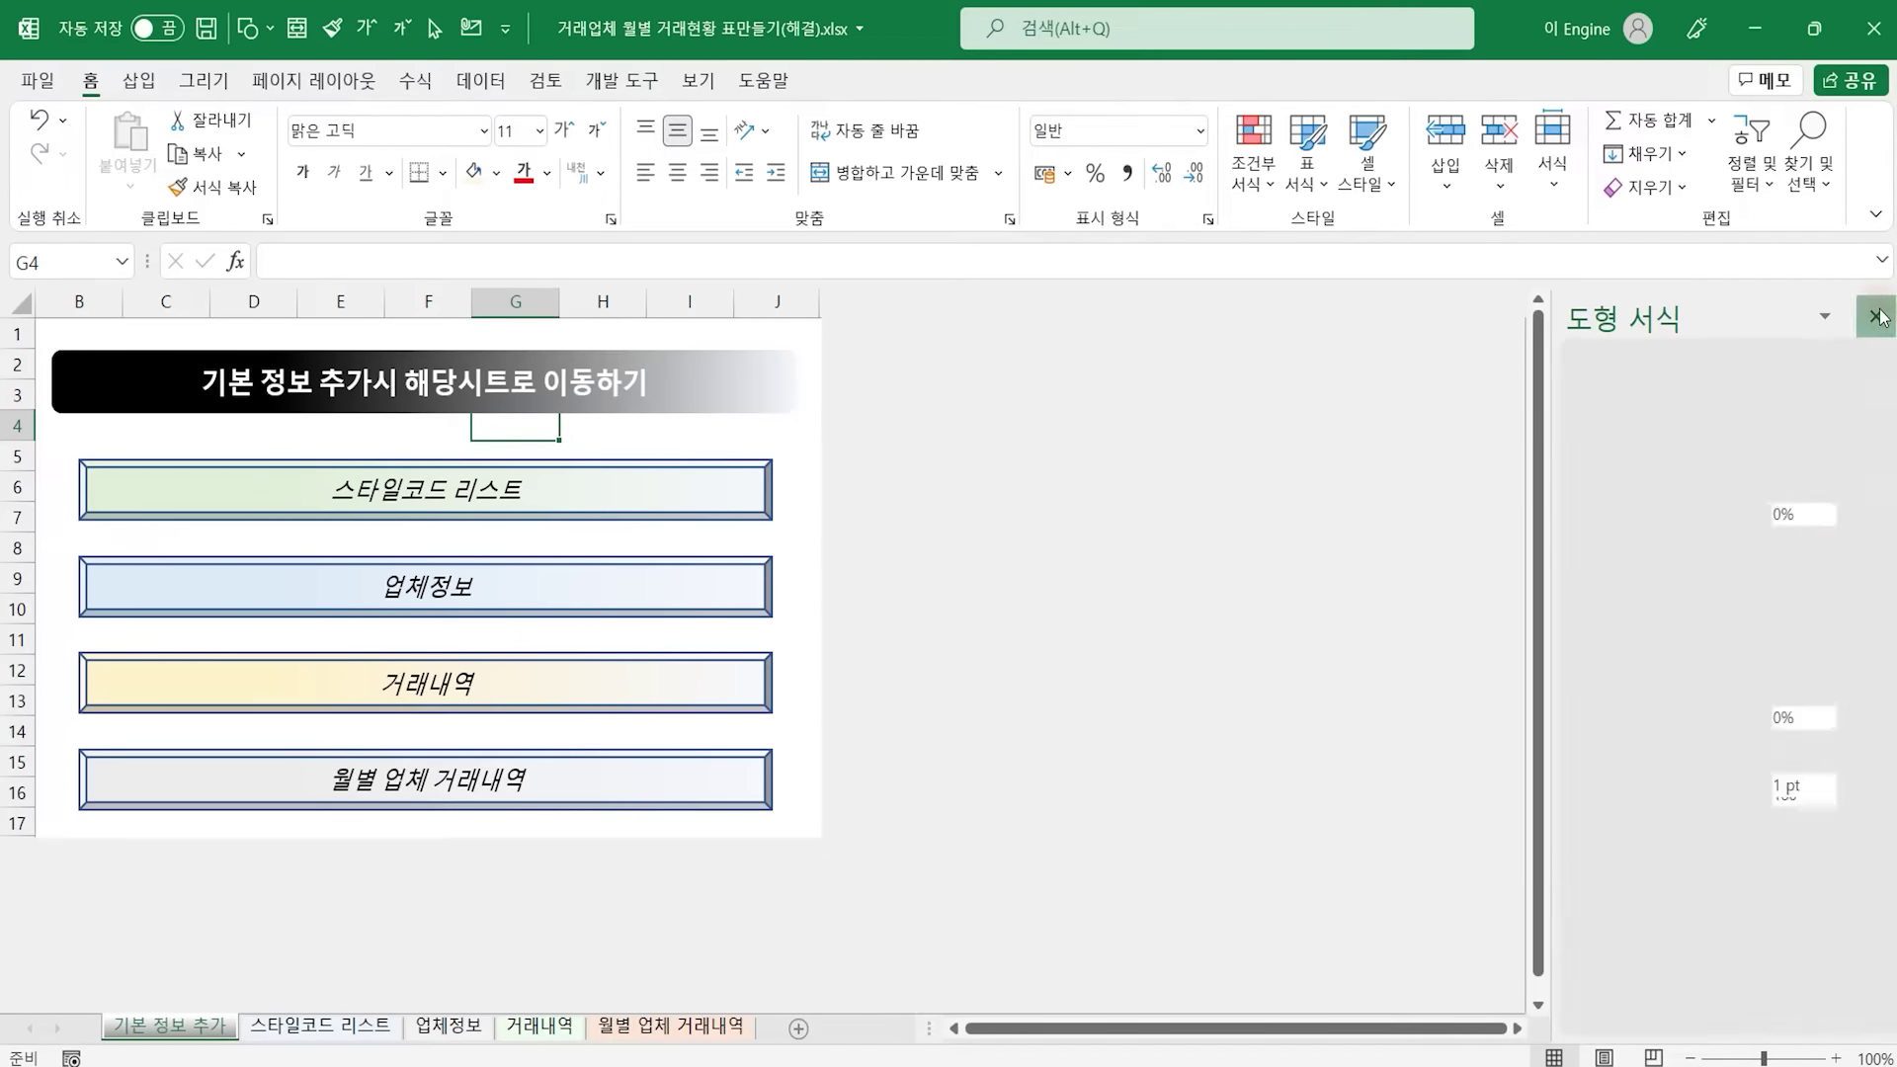
Link the green "스타일코드 리스트" bar to cell A1 of the 스타일코드 리스트 sheet in the current document
left_click(587, 492)
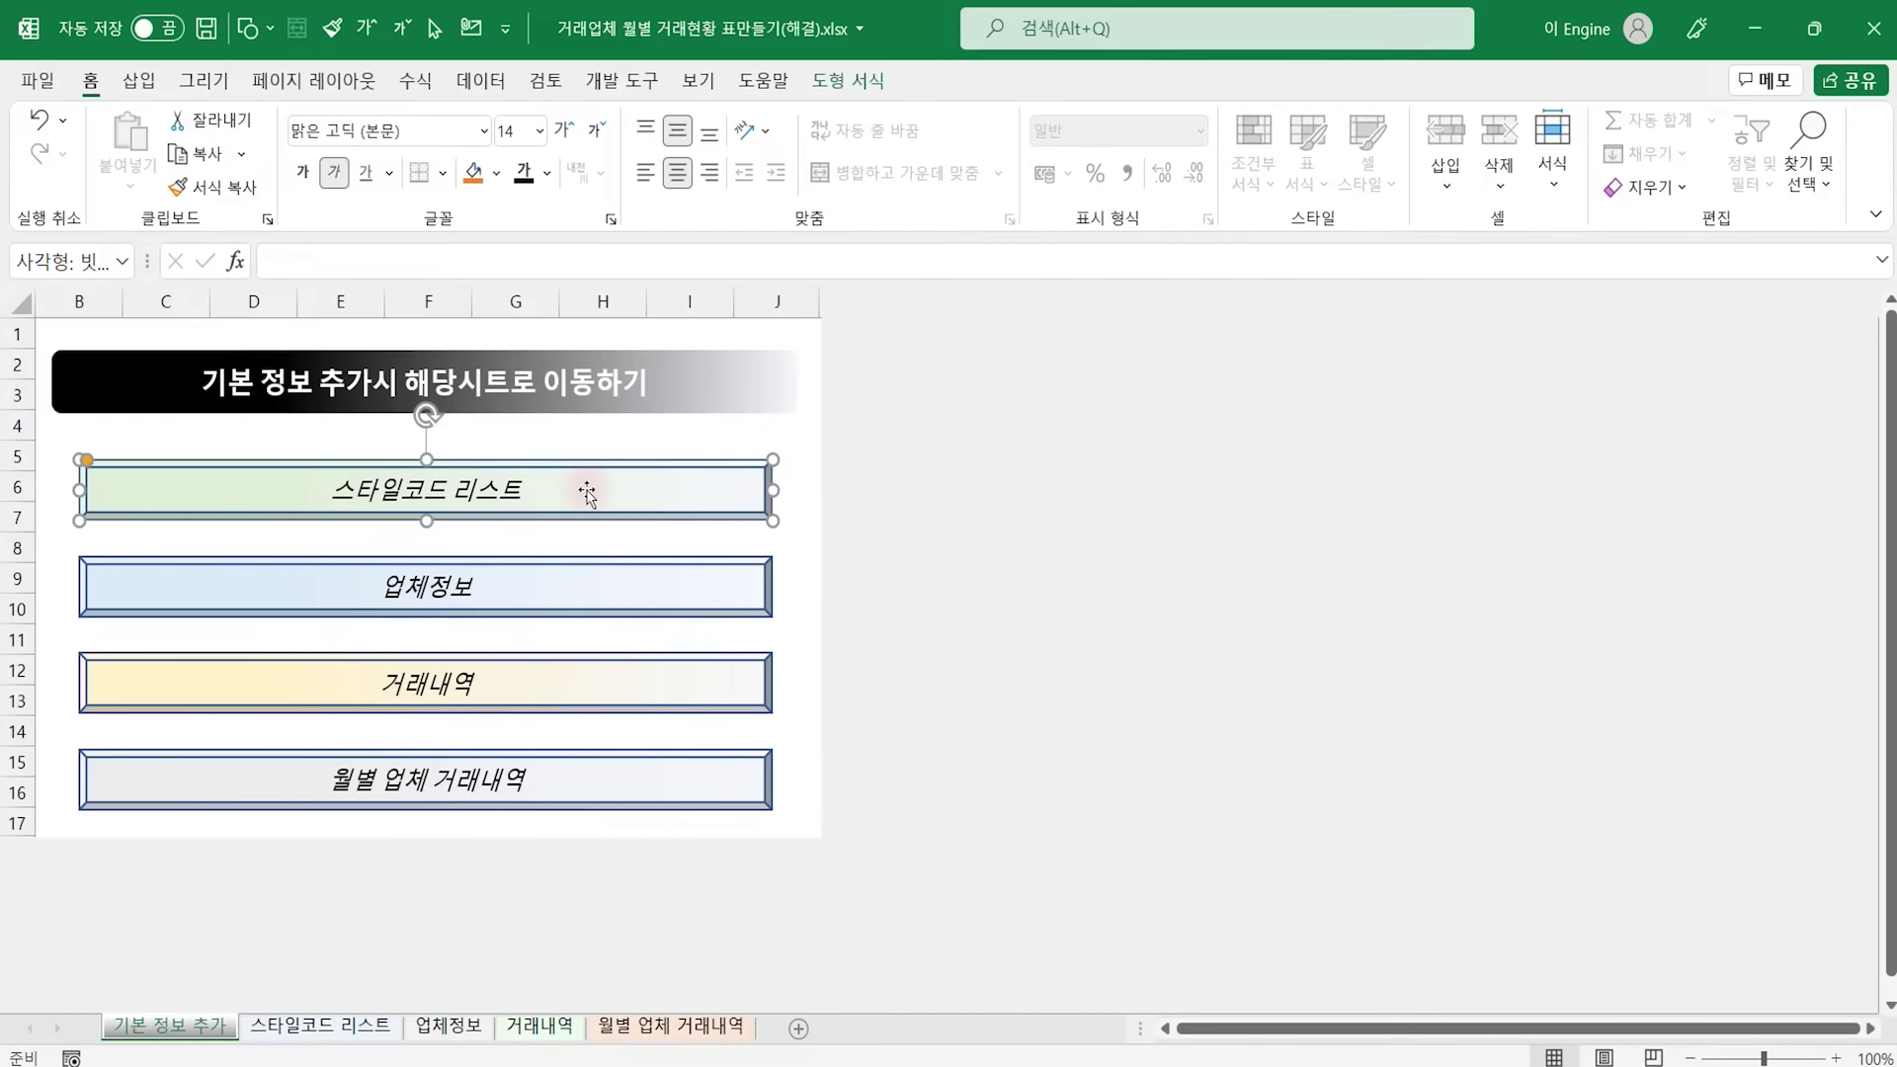
right_click(587, 492)
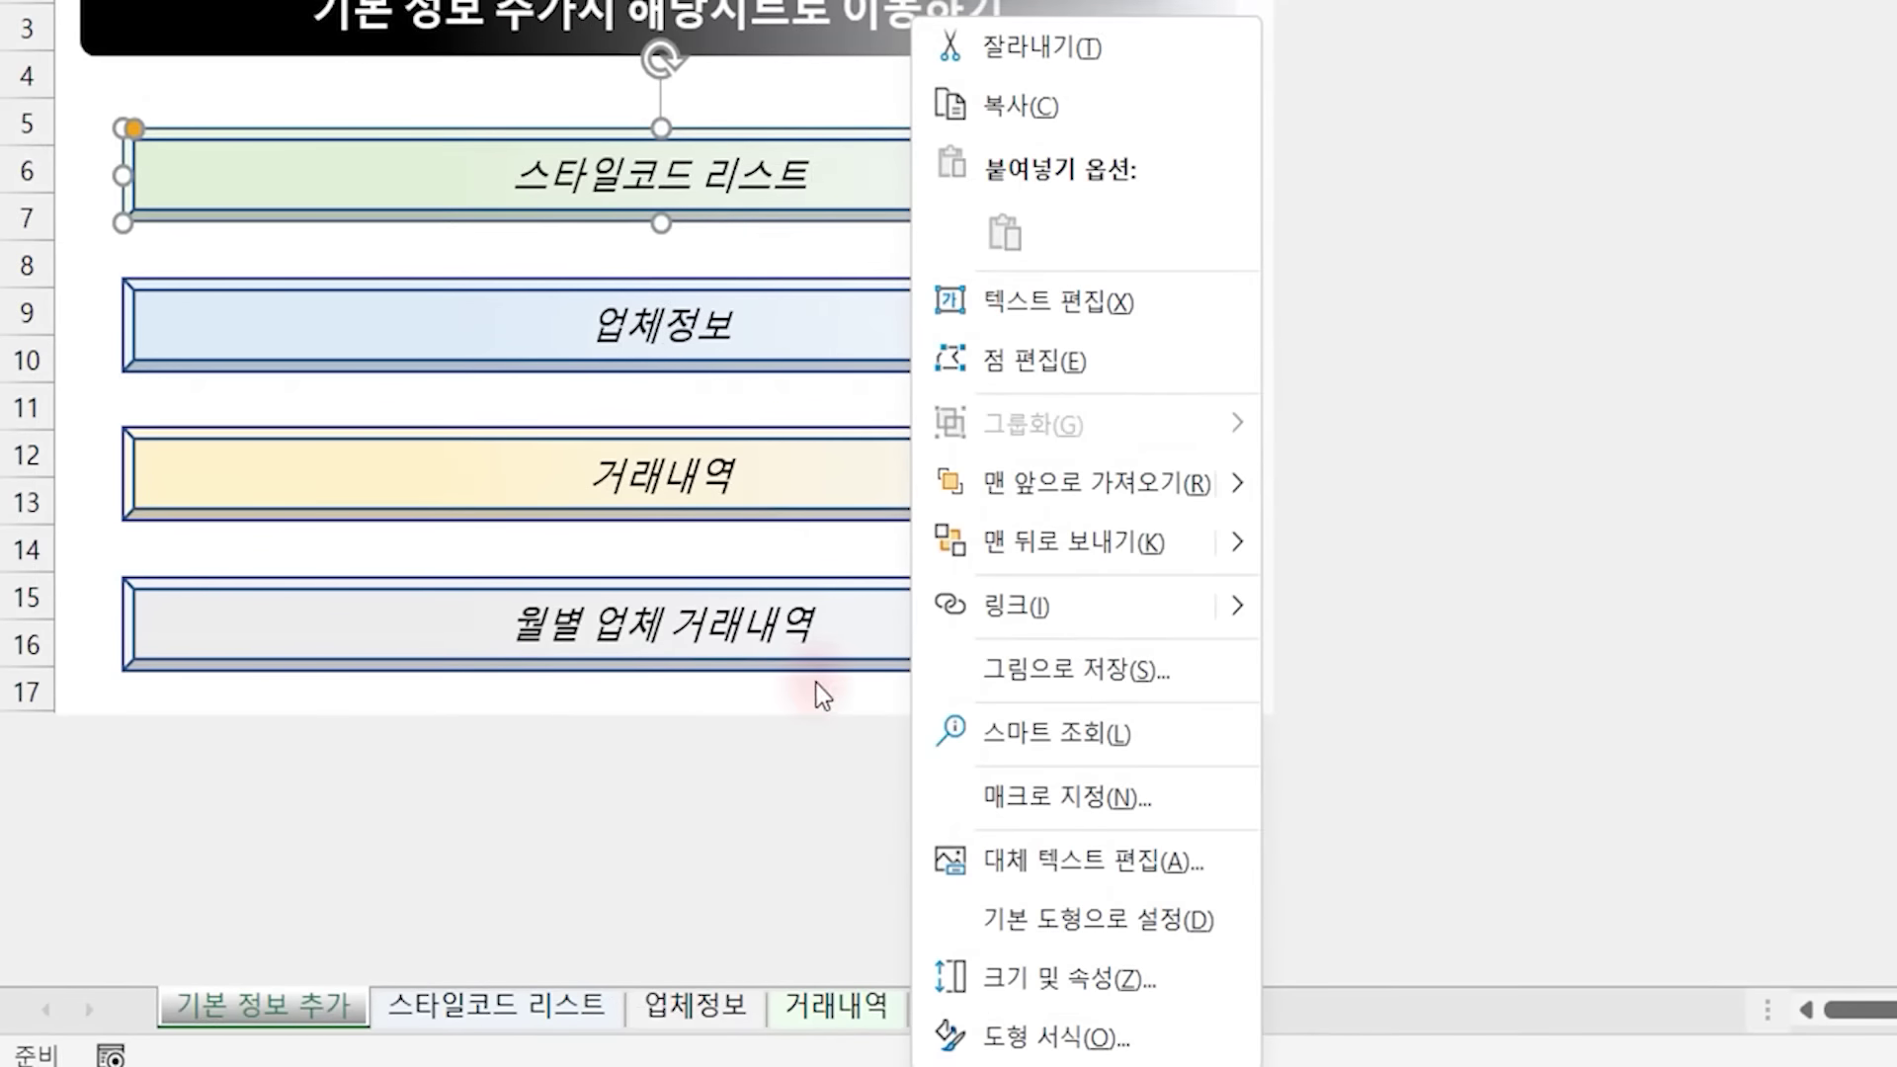
left_click(996, 602)
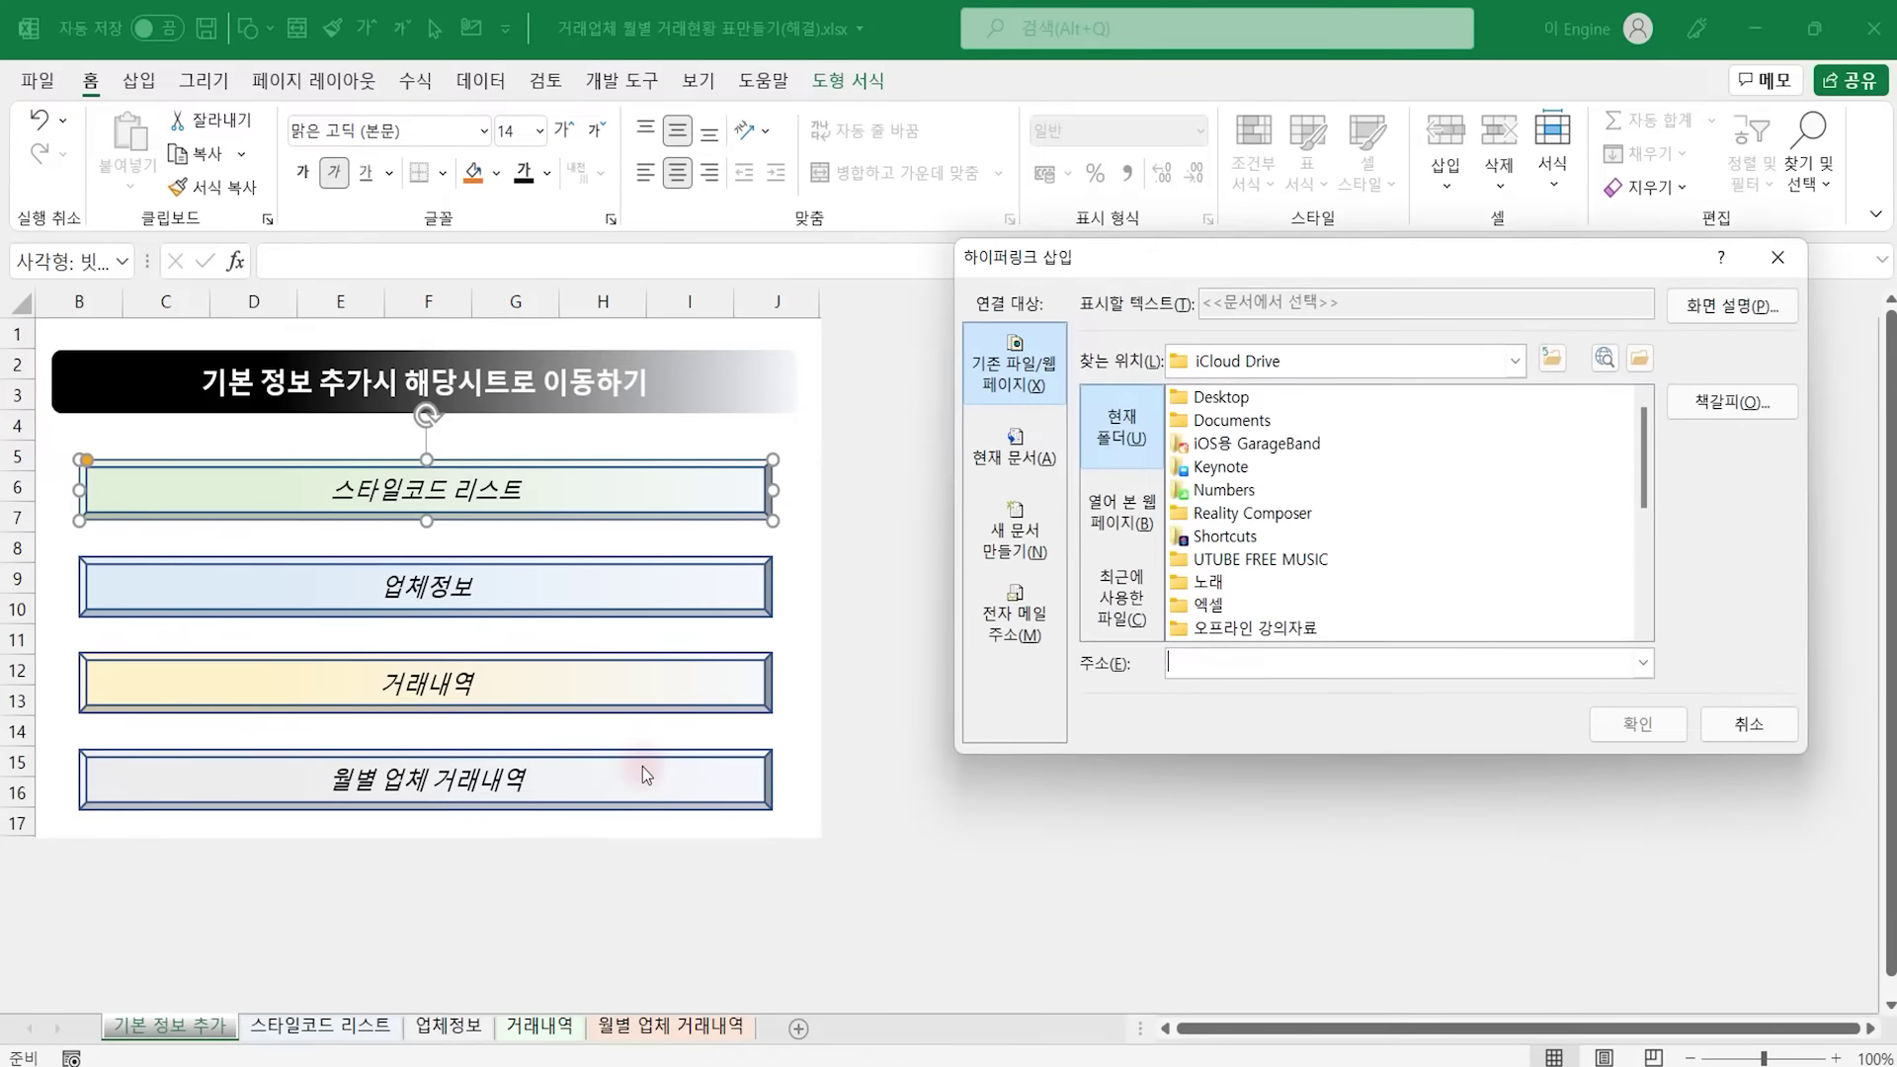
left_click(1008, 450)
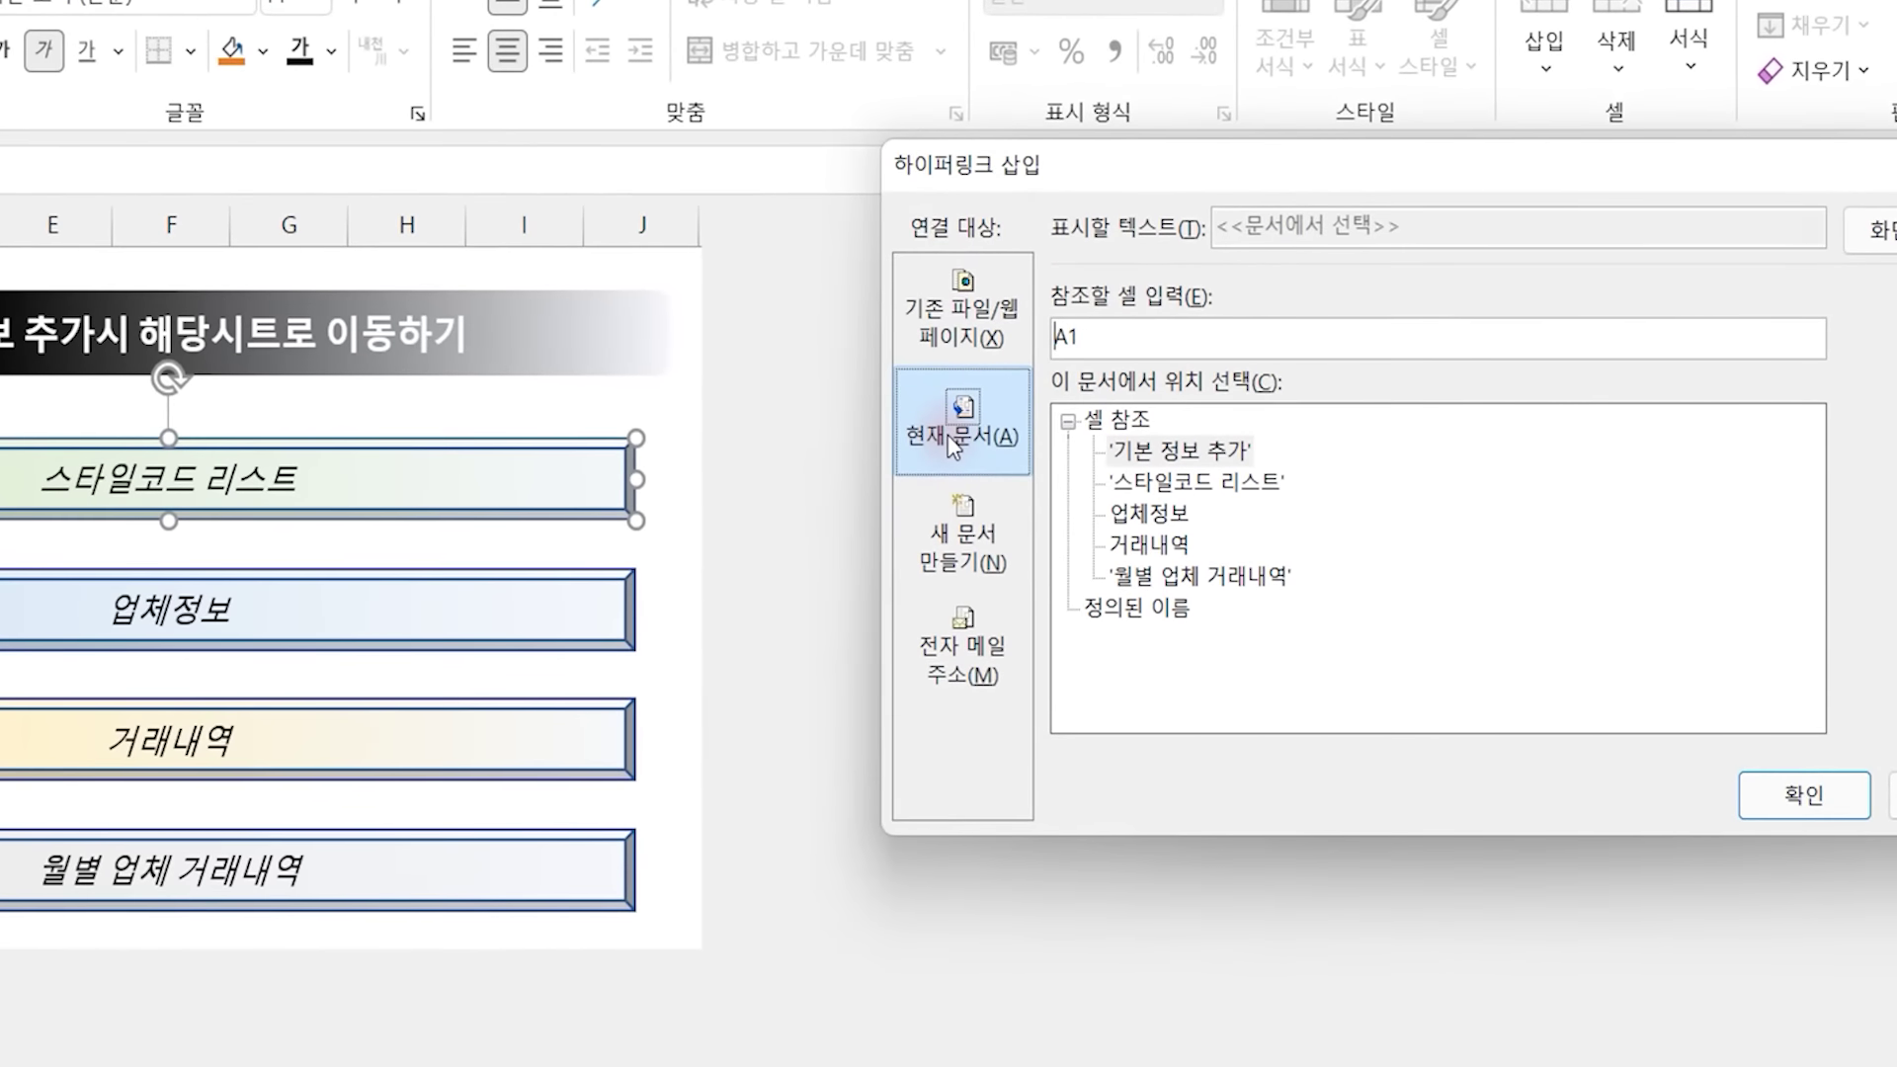
left_click(1233, 495)
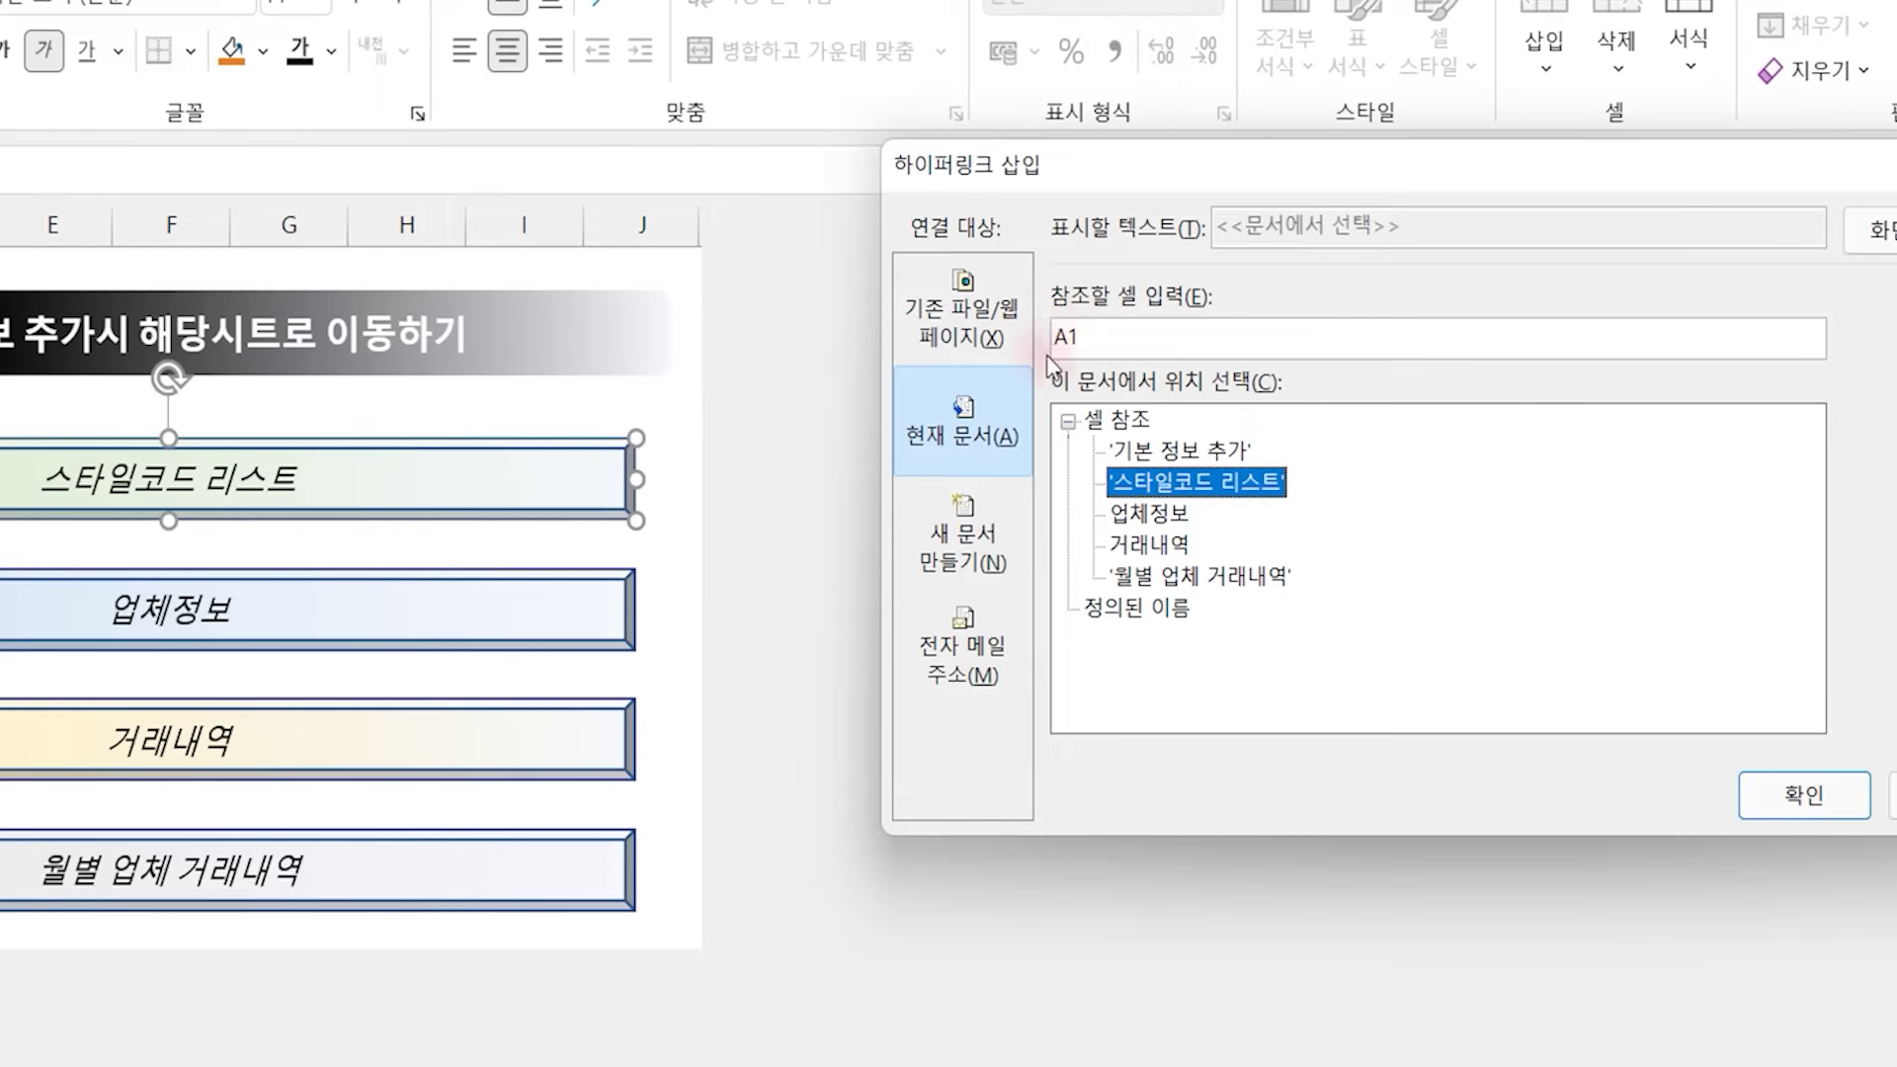
left_click(1801, 796)
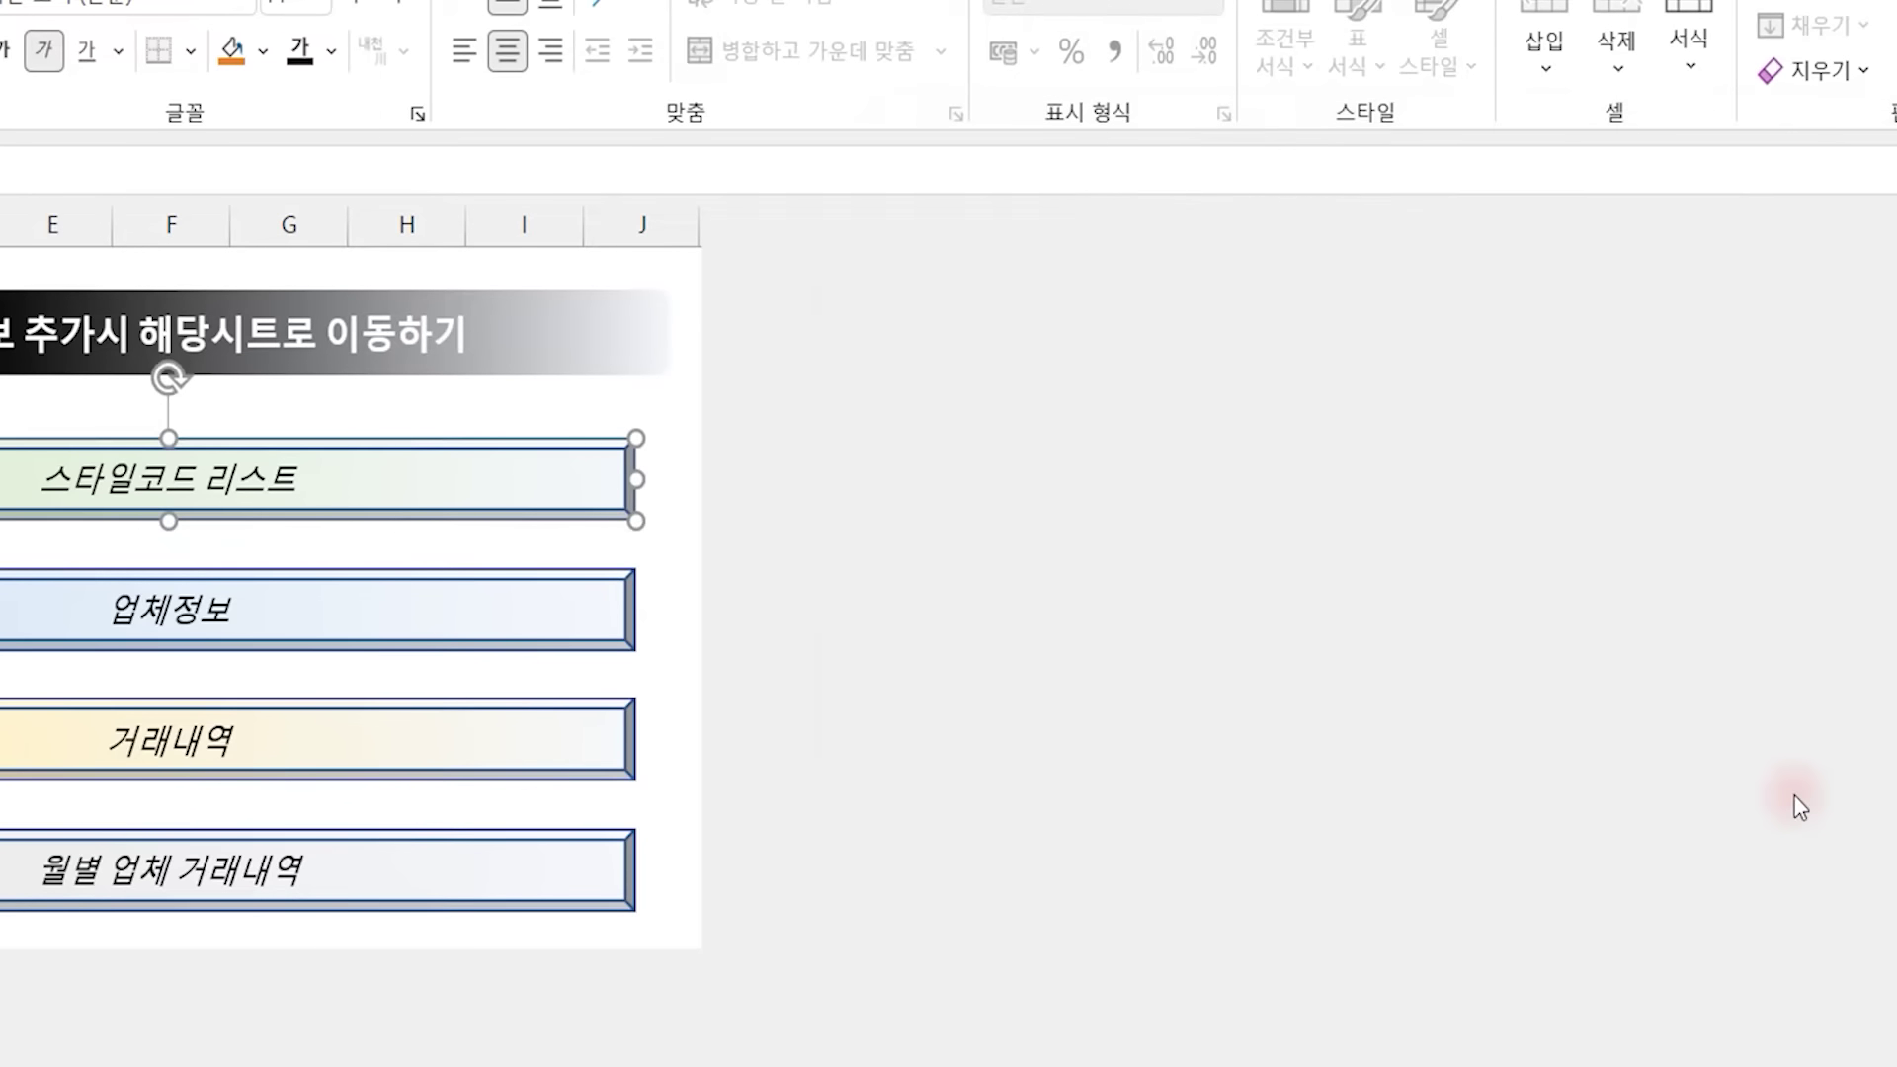
Link the blue 업체정보 bar to cell A1 of the 업체정보 sheet in the current document
right_click(510, 622)
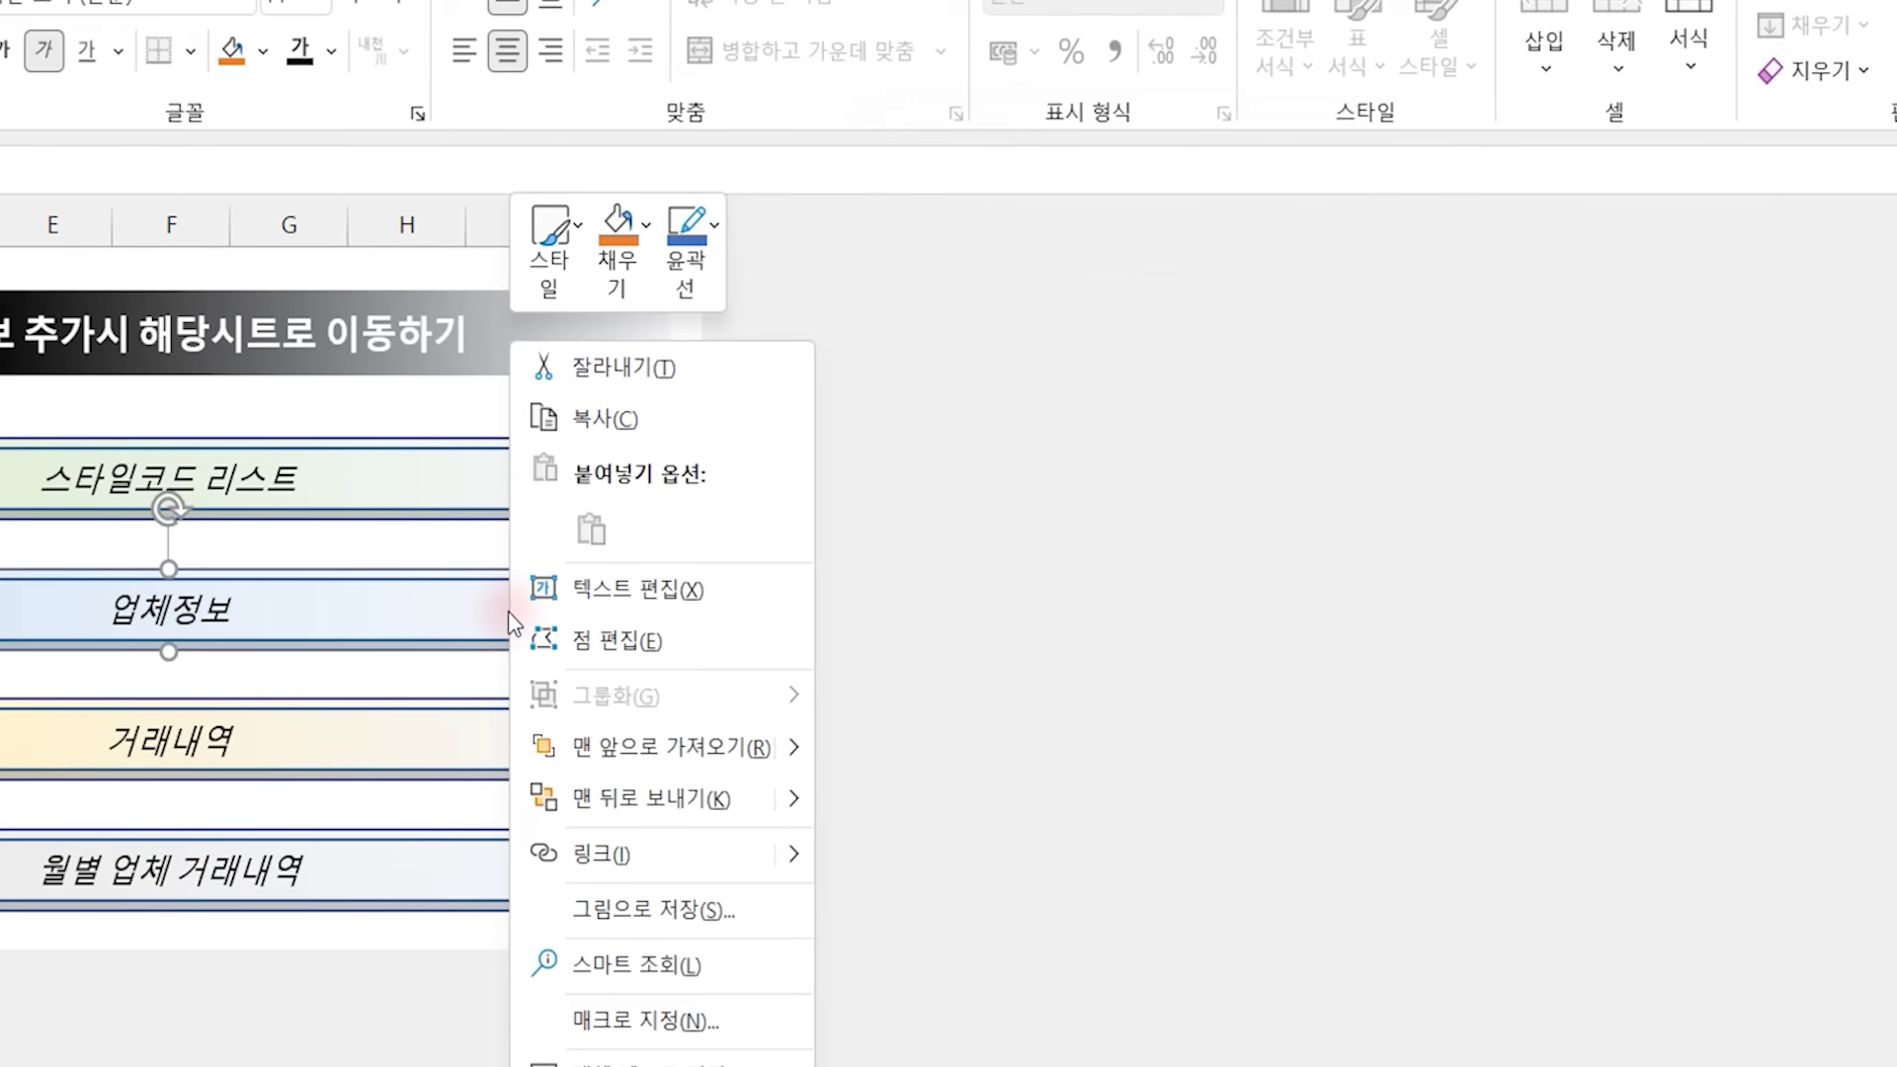
left_click(615, 856)
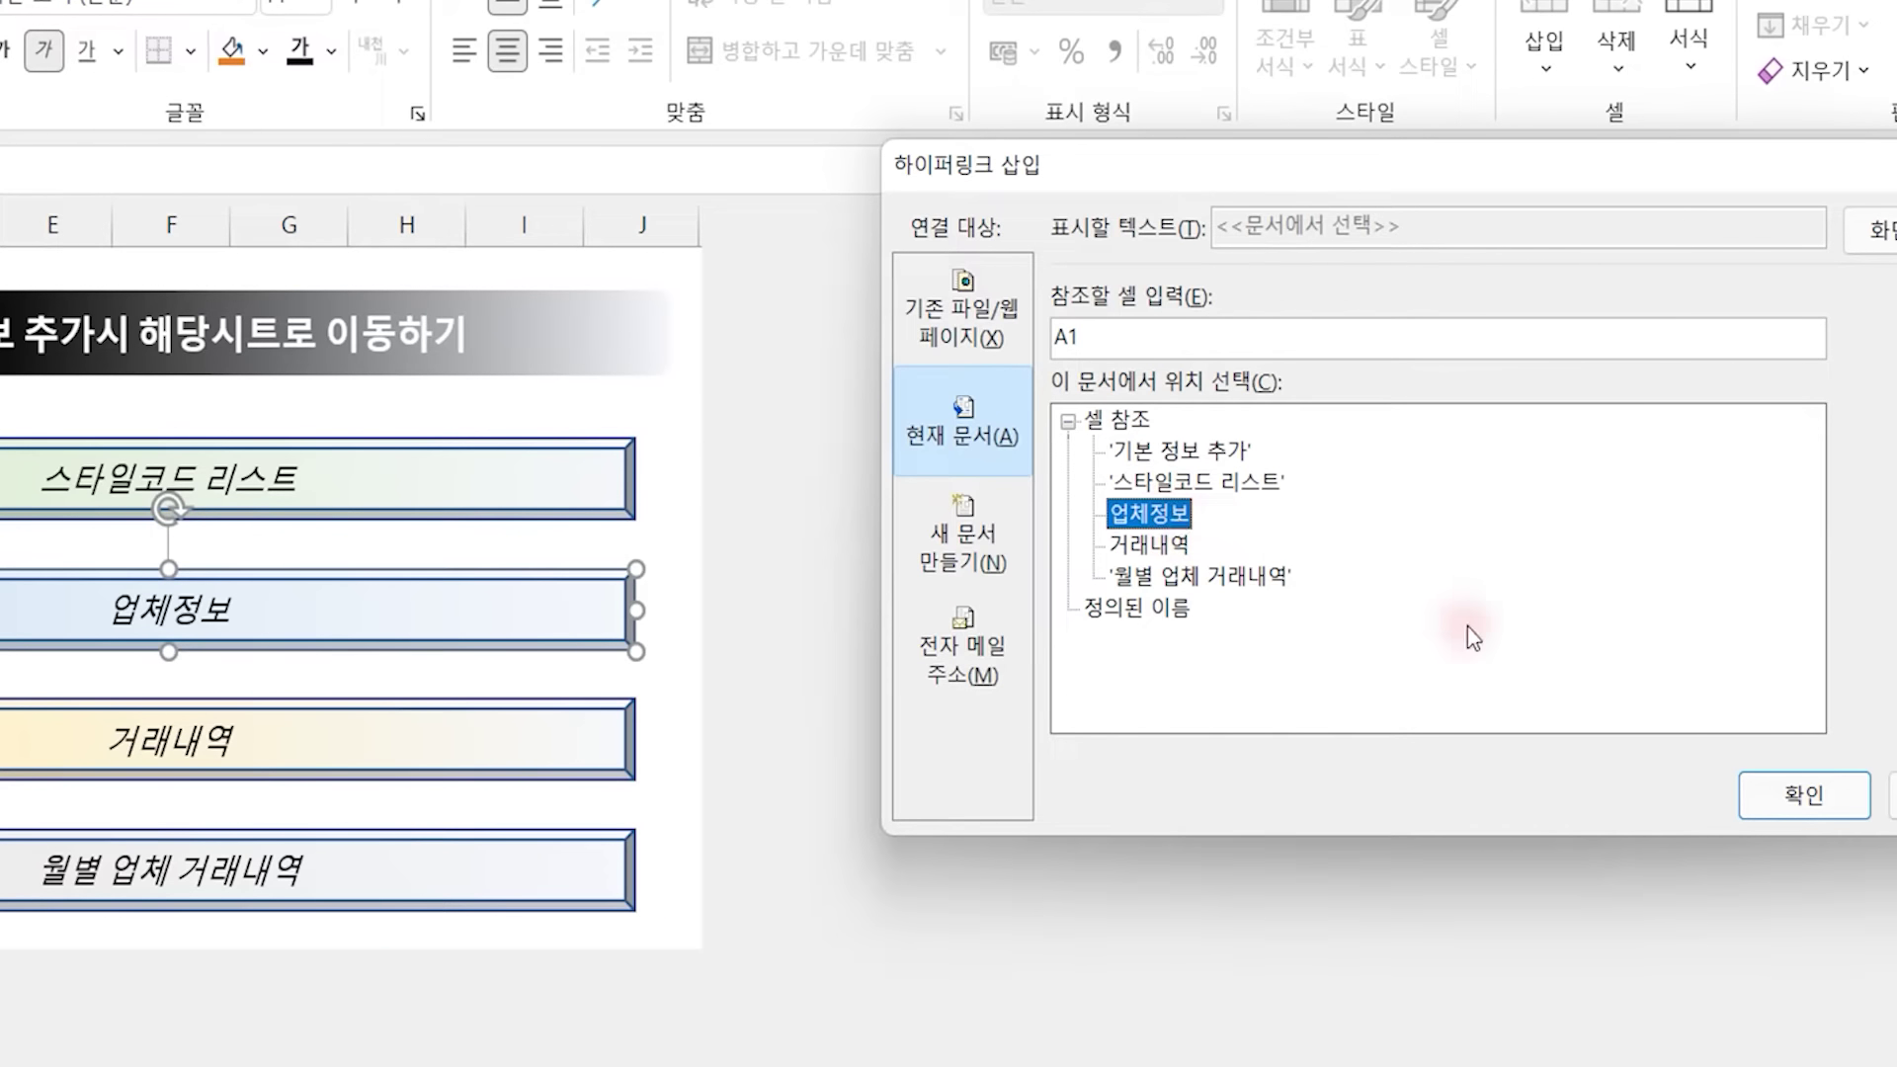
left_click(1816, 796)
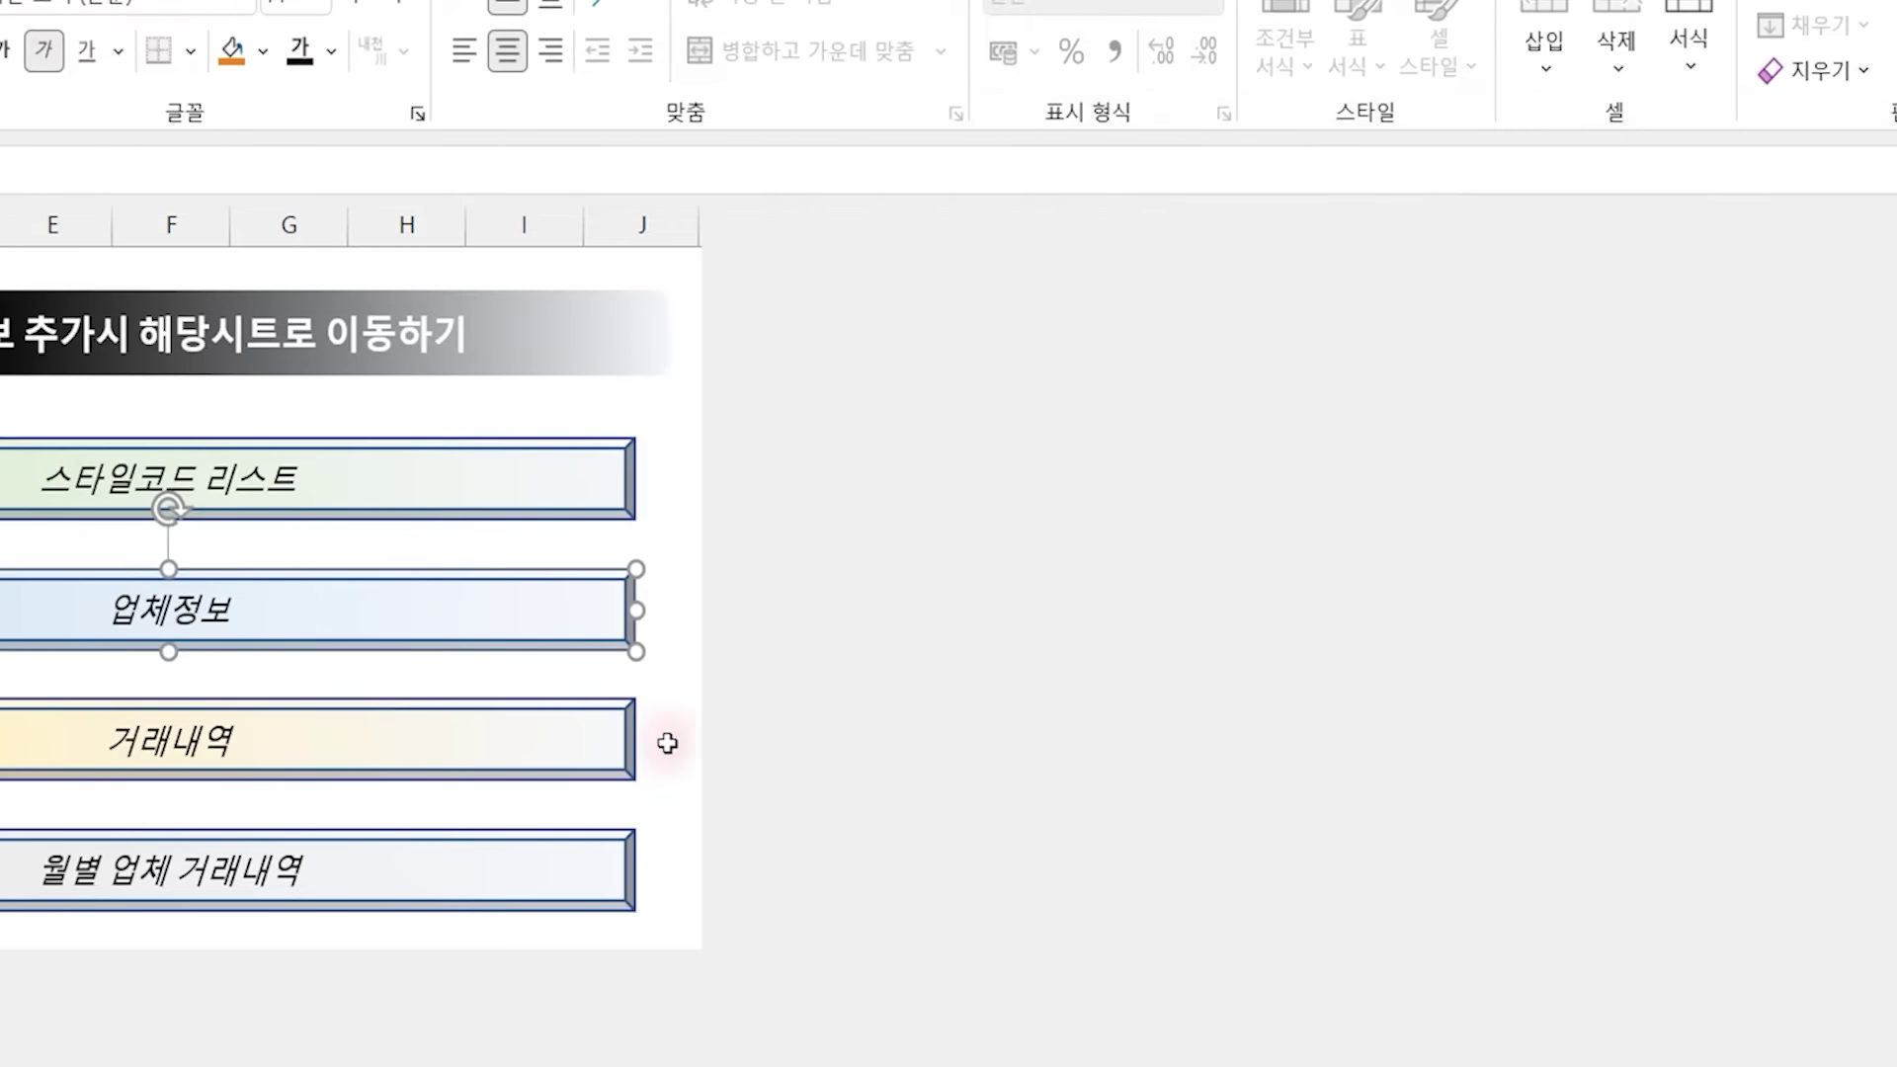
Link the yellow 거래내역 bar to cell A1 of the 거래내역 sheet in the current document
right_click(497, 739)
left_click(567, 840)
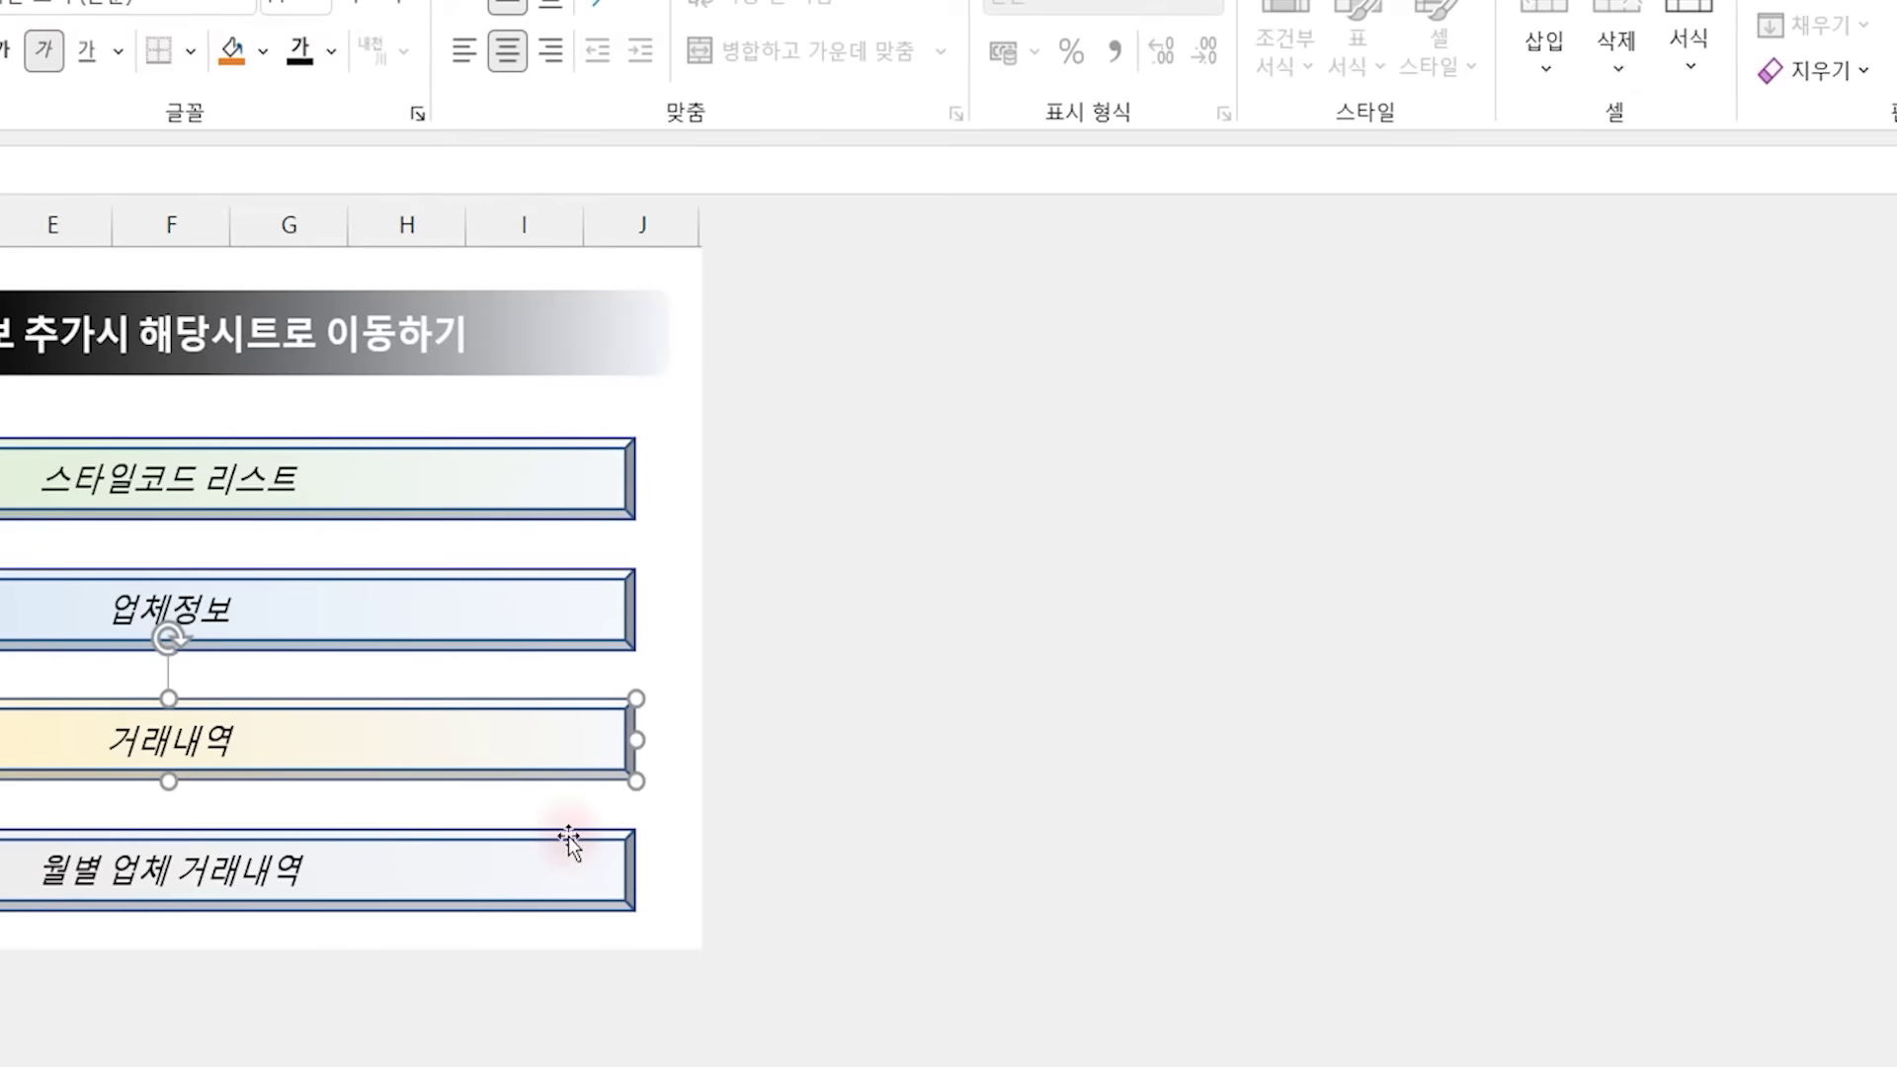
left_click(1170, 546)
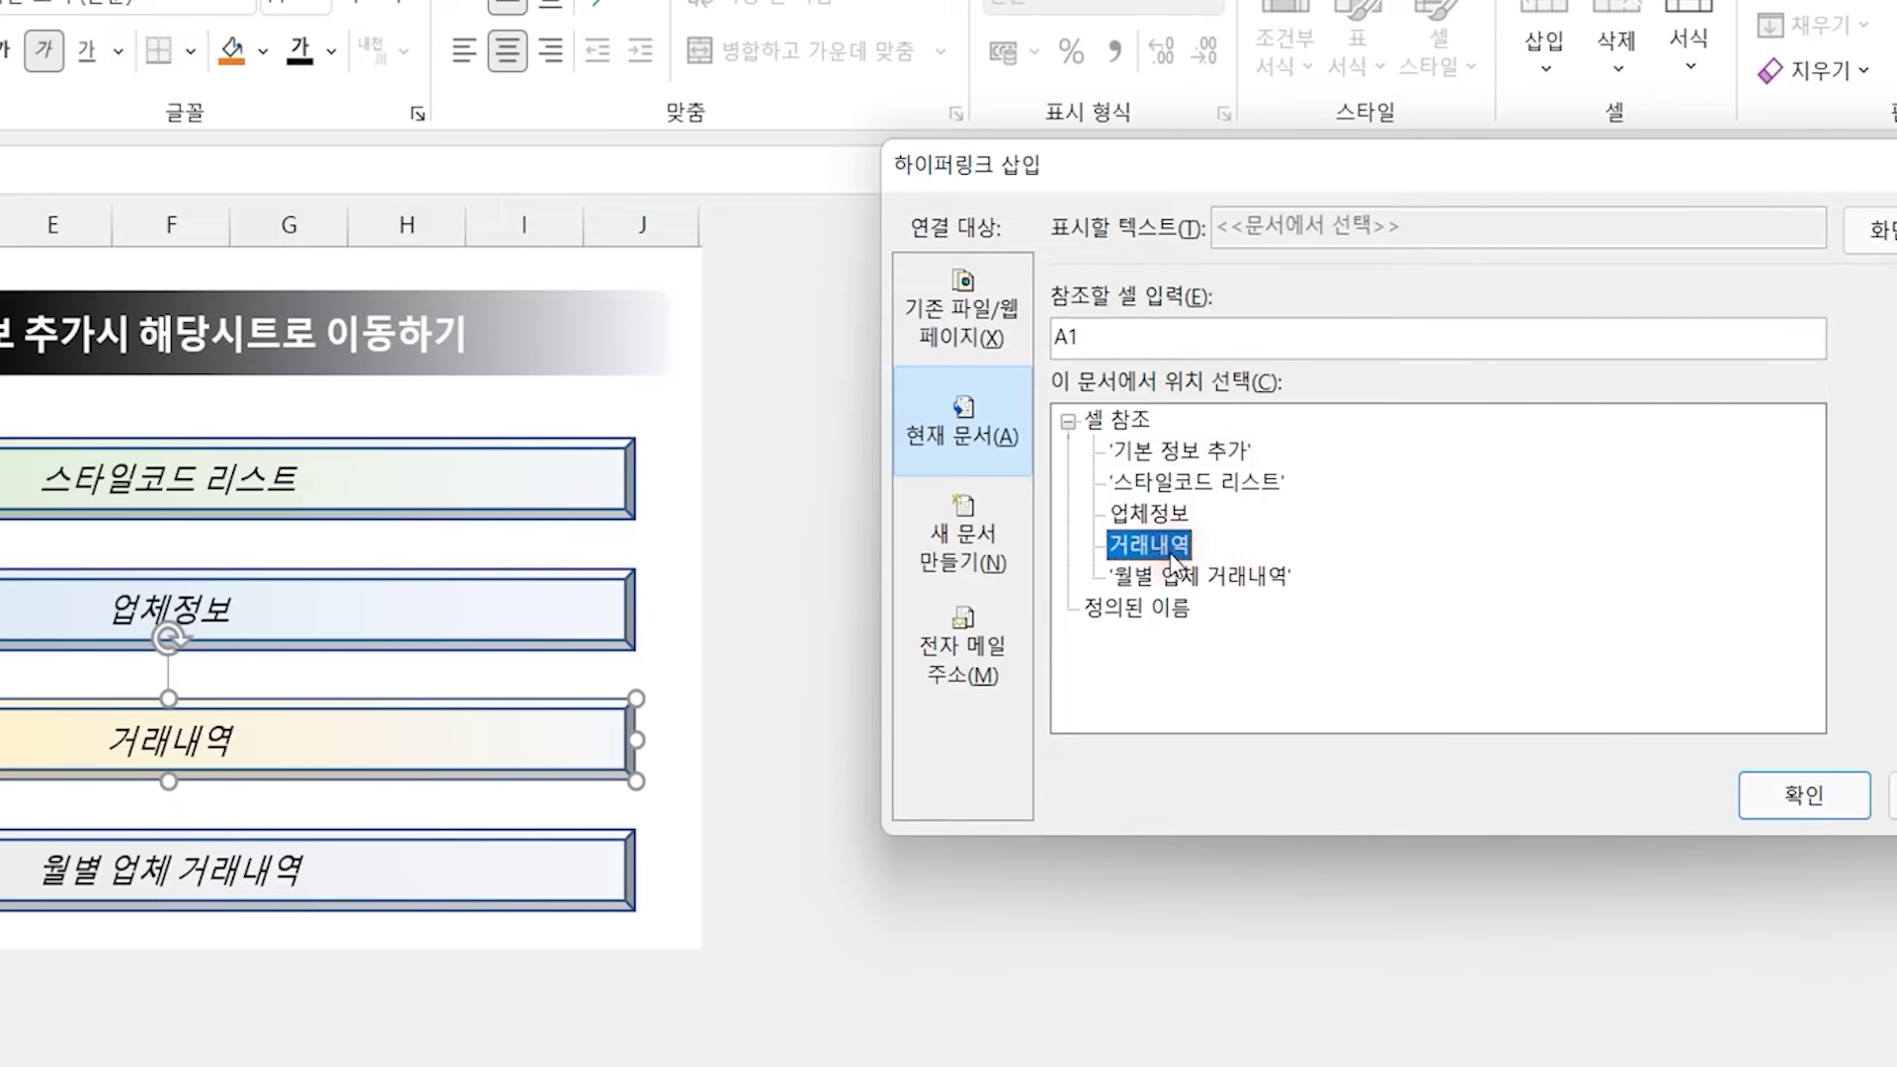
left_click(1769, 793)
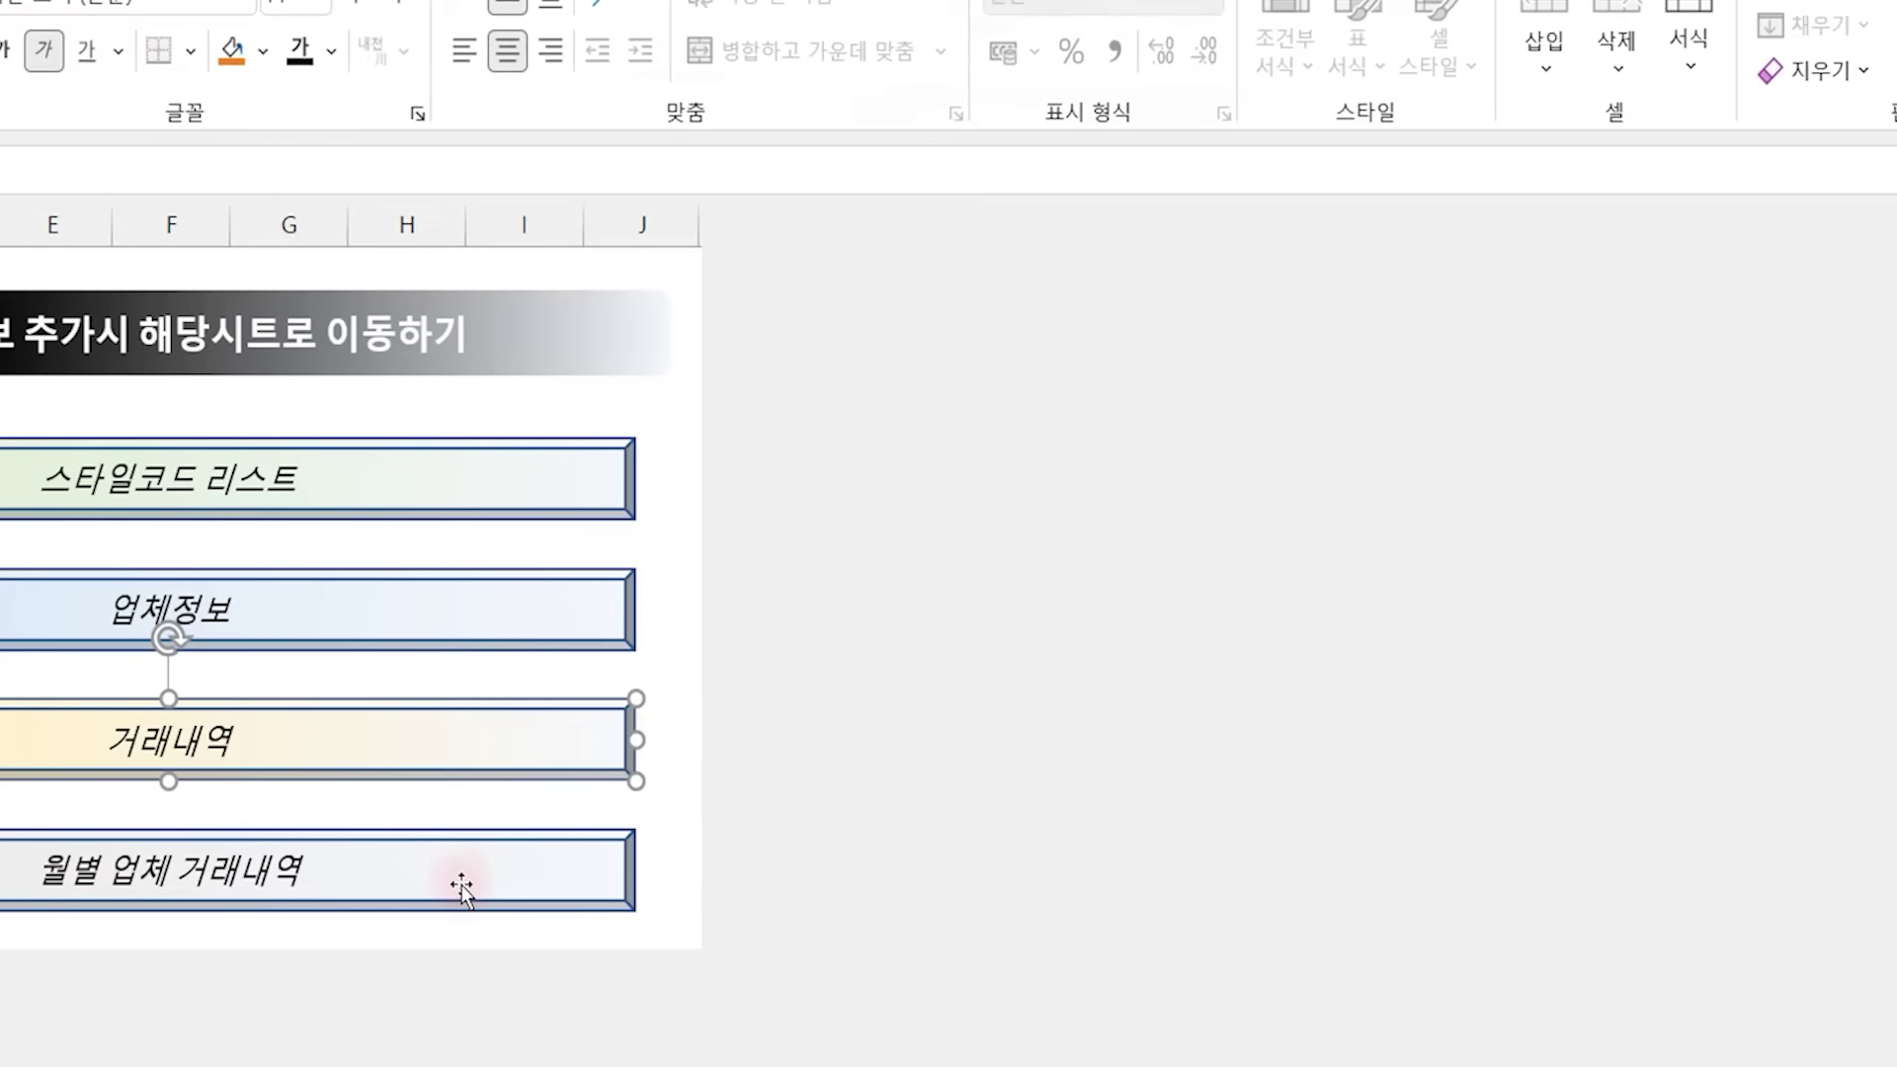
Link the gray 월별 업체 거래내역 bar to cell A1 of the 월별 업체 거래내역 sheet and deselect the bar
right_click(461, 885)
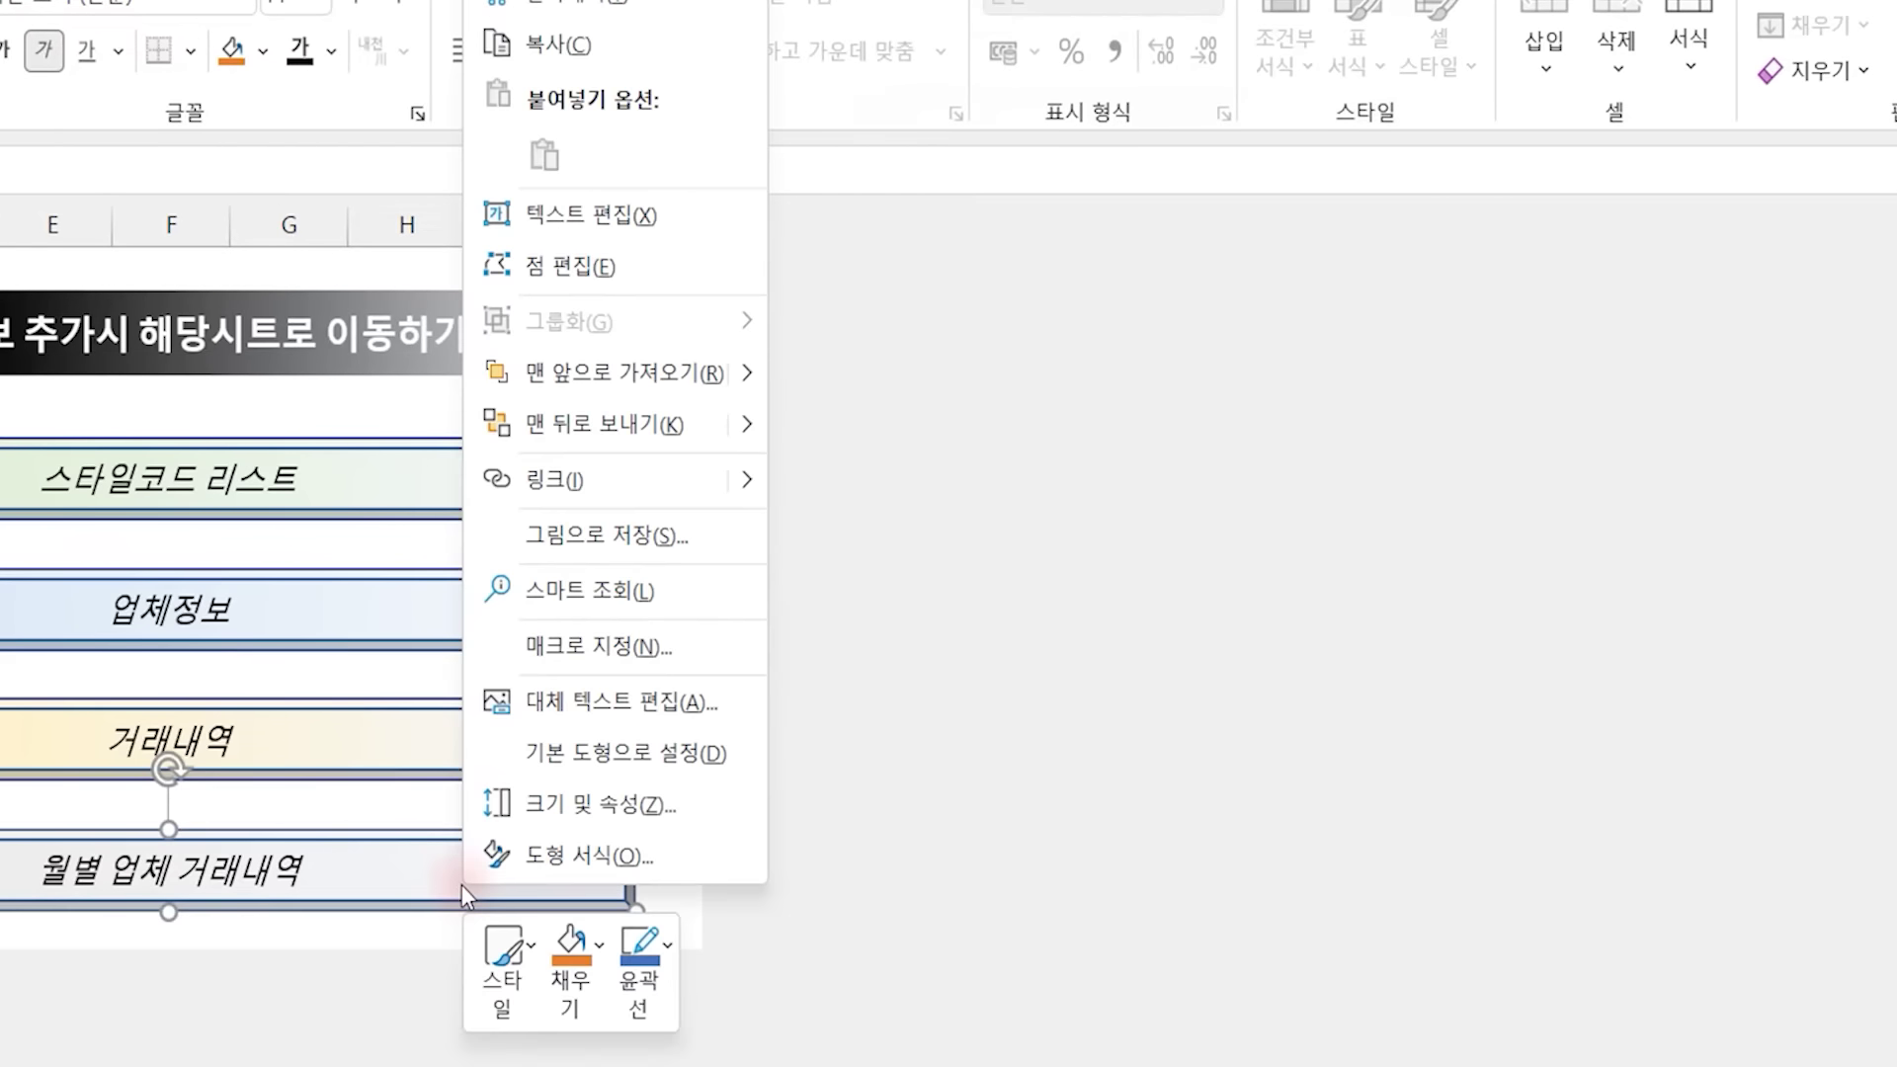
left_click(554, 480)
left_click(1176, 576)
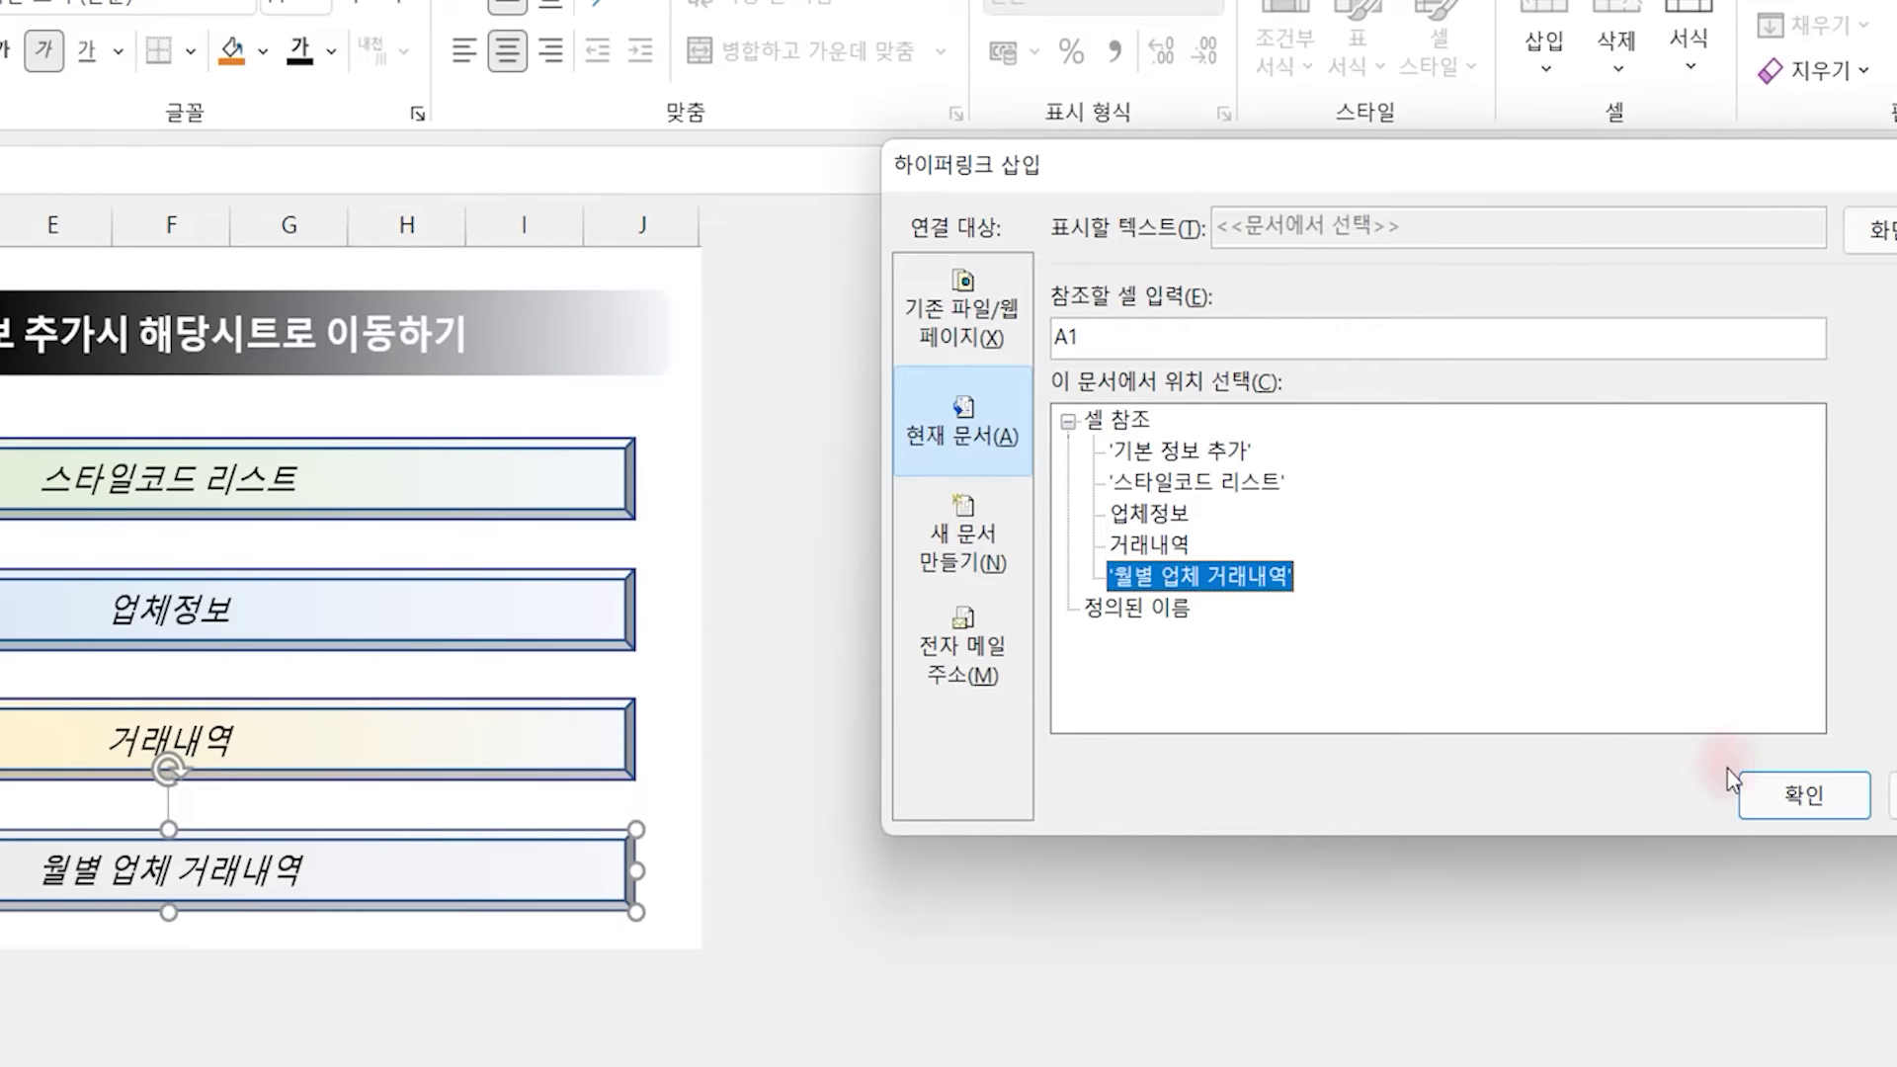
left_click(1757, 791)
left_click(669, 513)
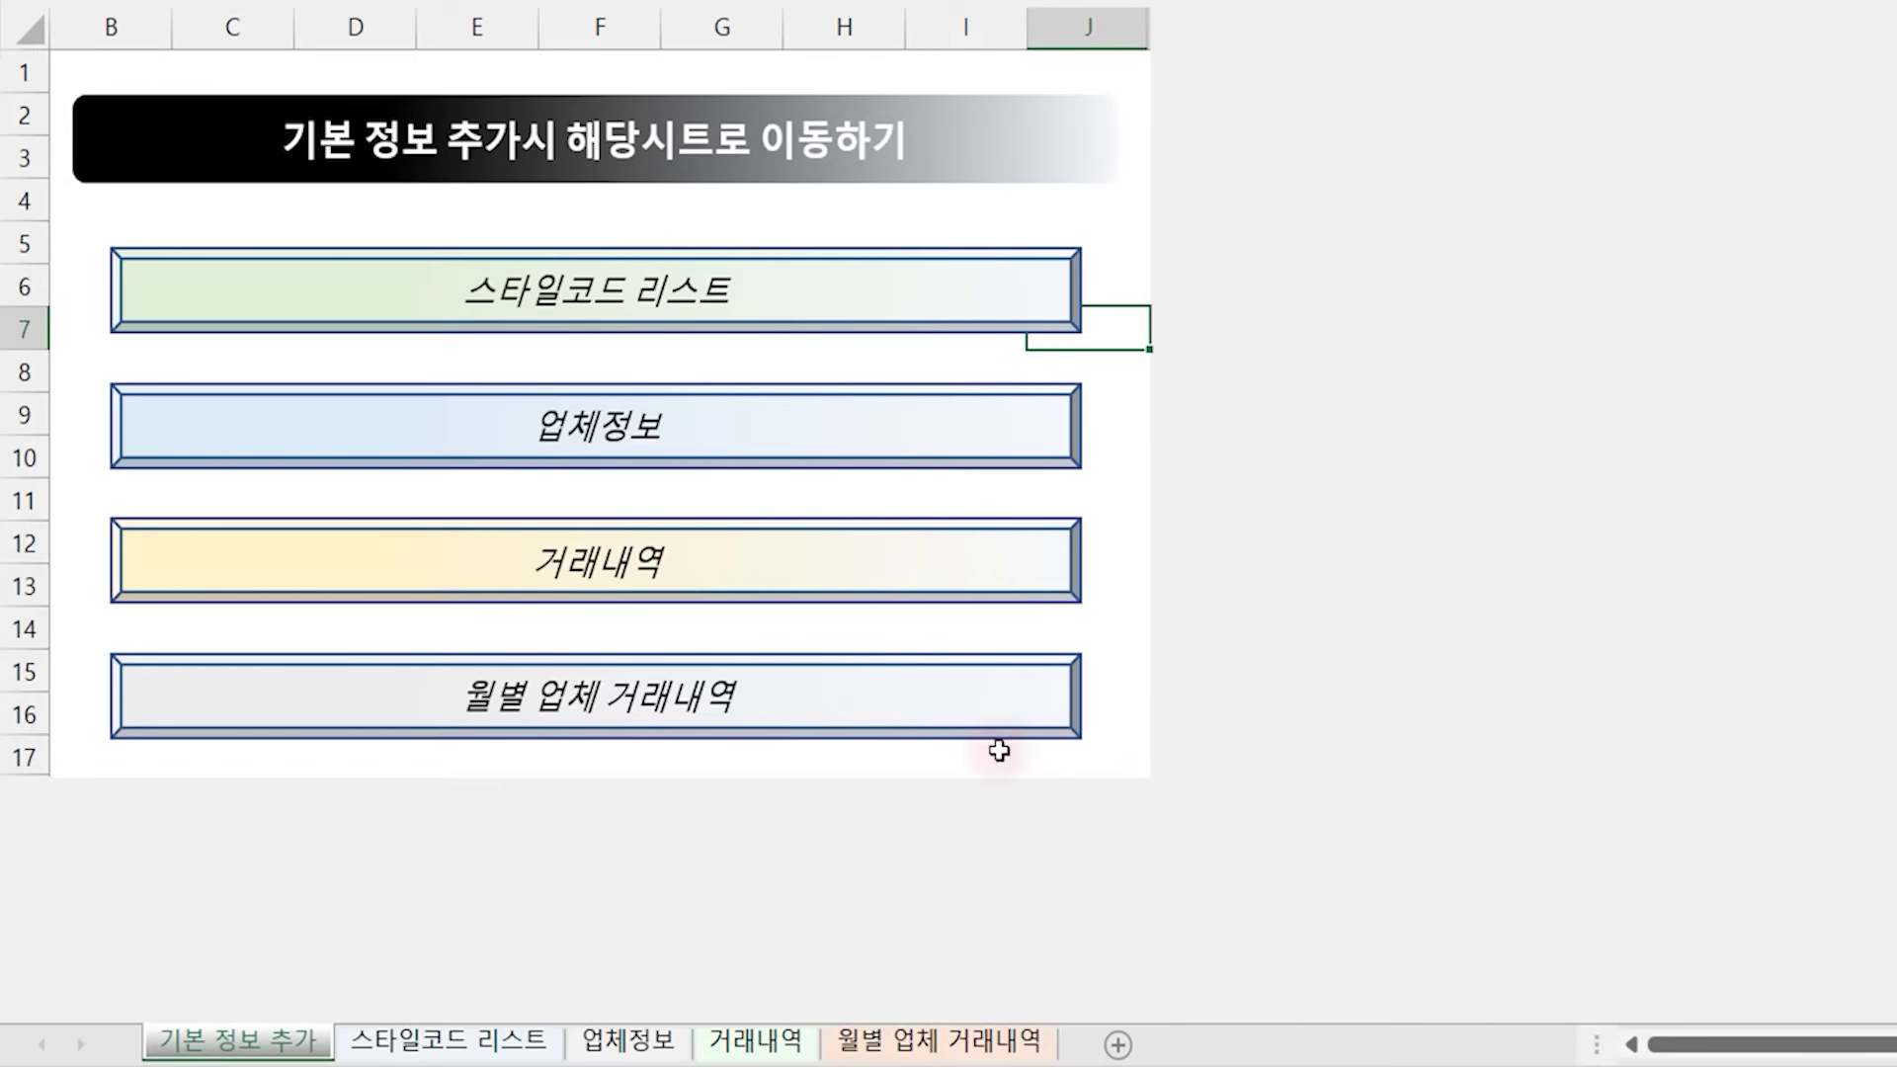
Follow the 월별 업체 거래내역 link and draw a right block arrow about 3.01 × 1.65 cm beside the sheet title, labeled 처음으로
left_click(890, 710)
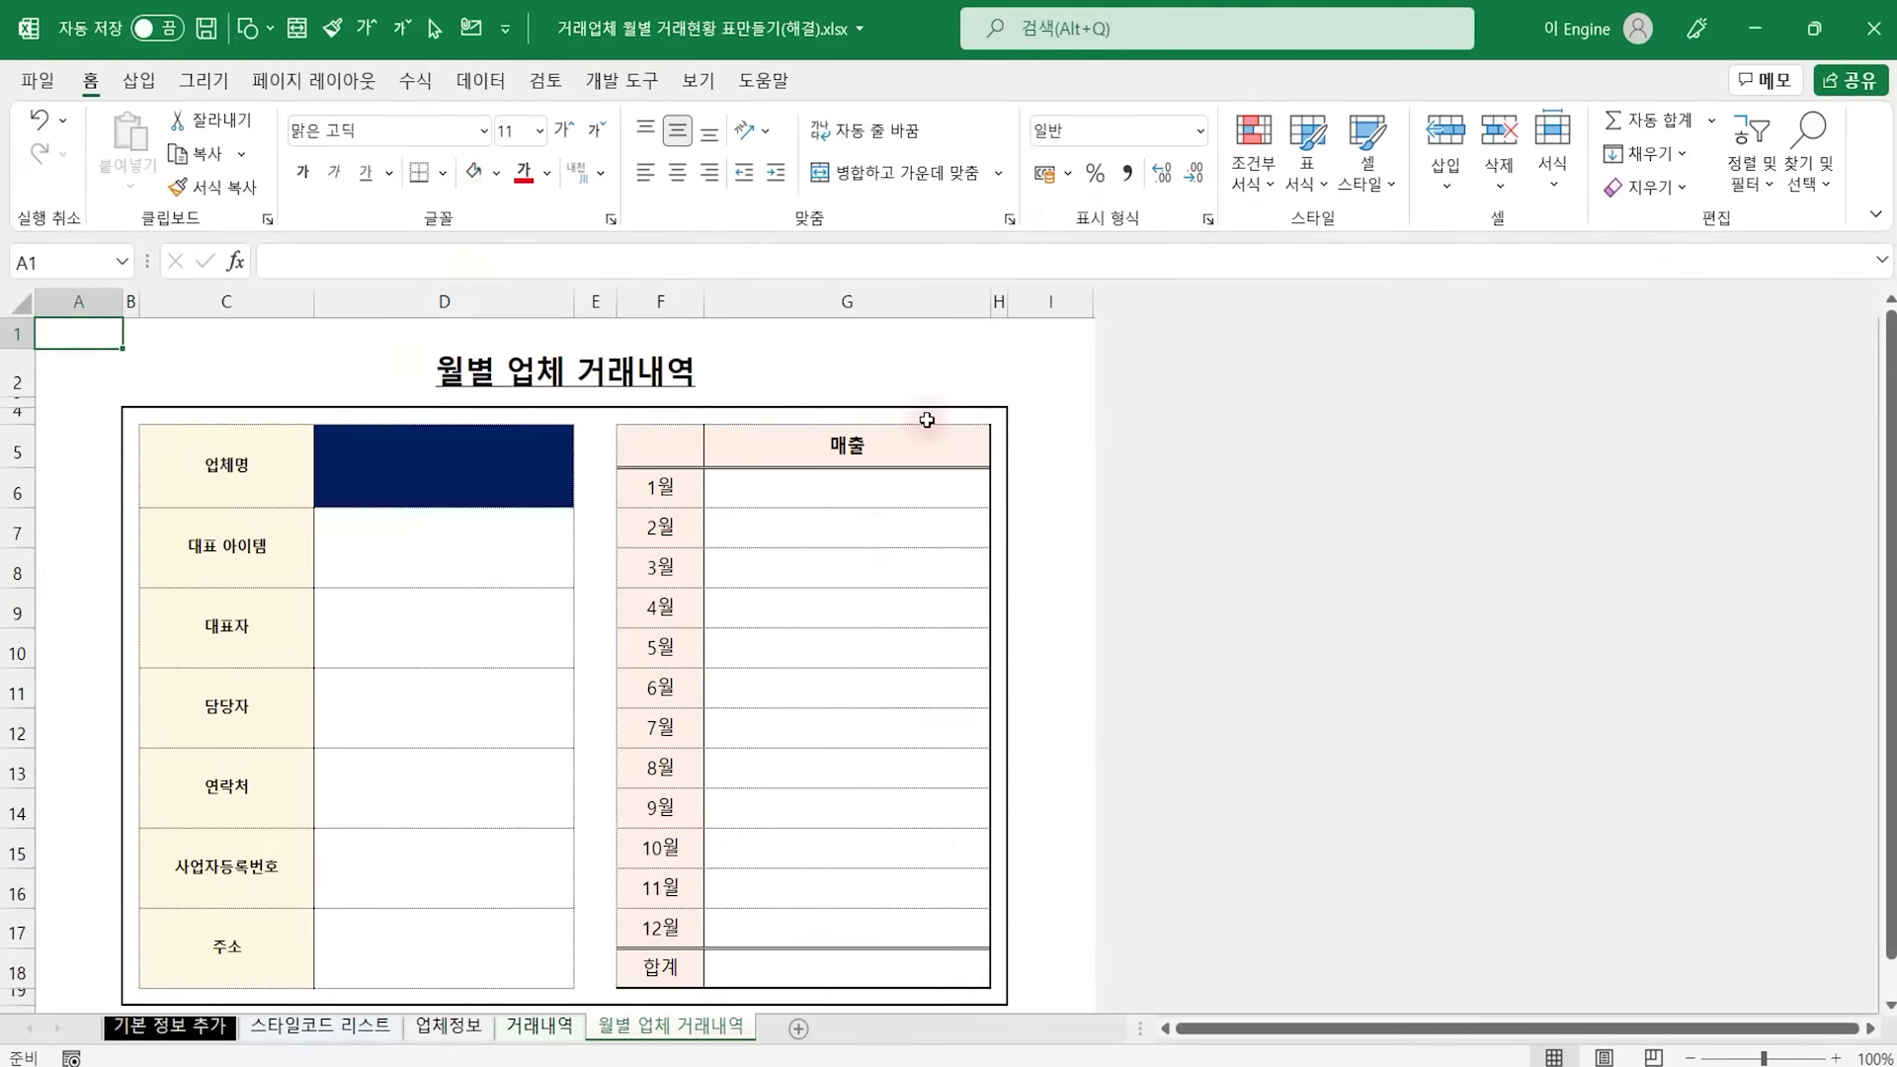
left_click(216, 126)
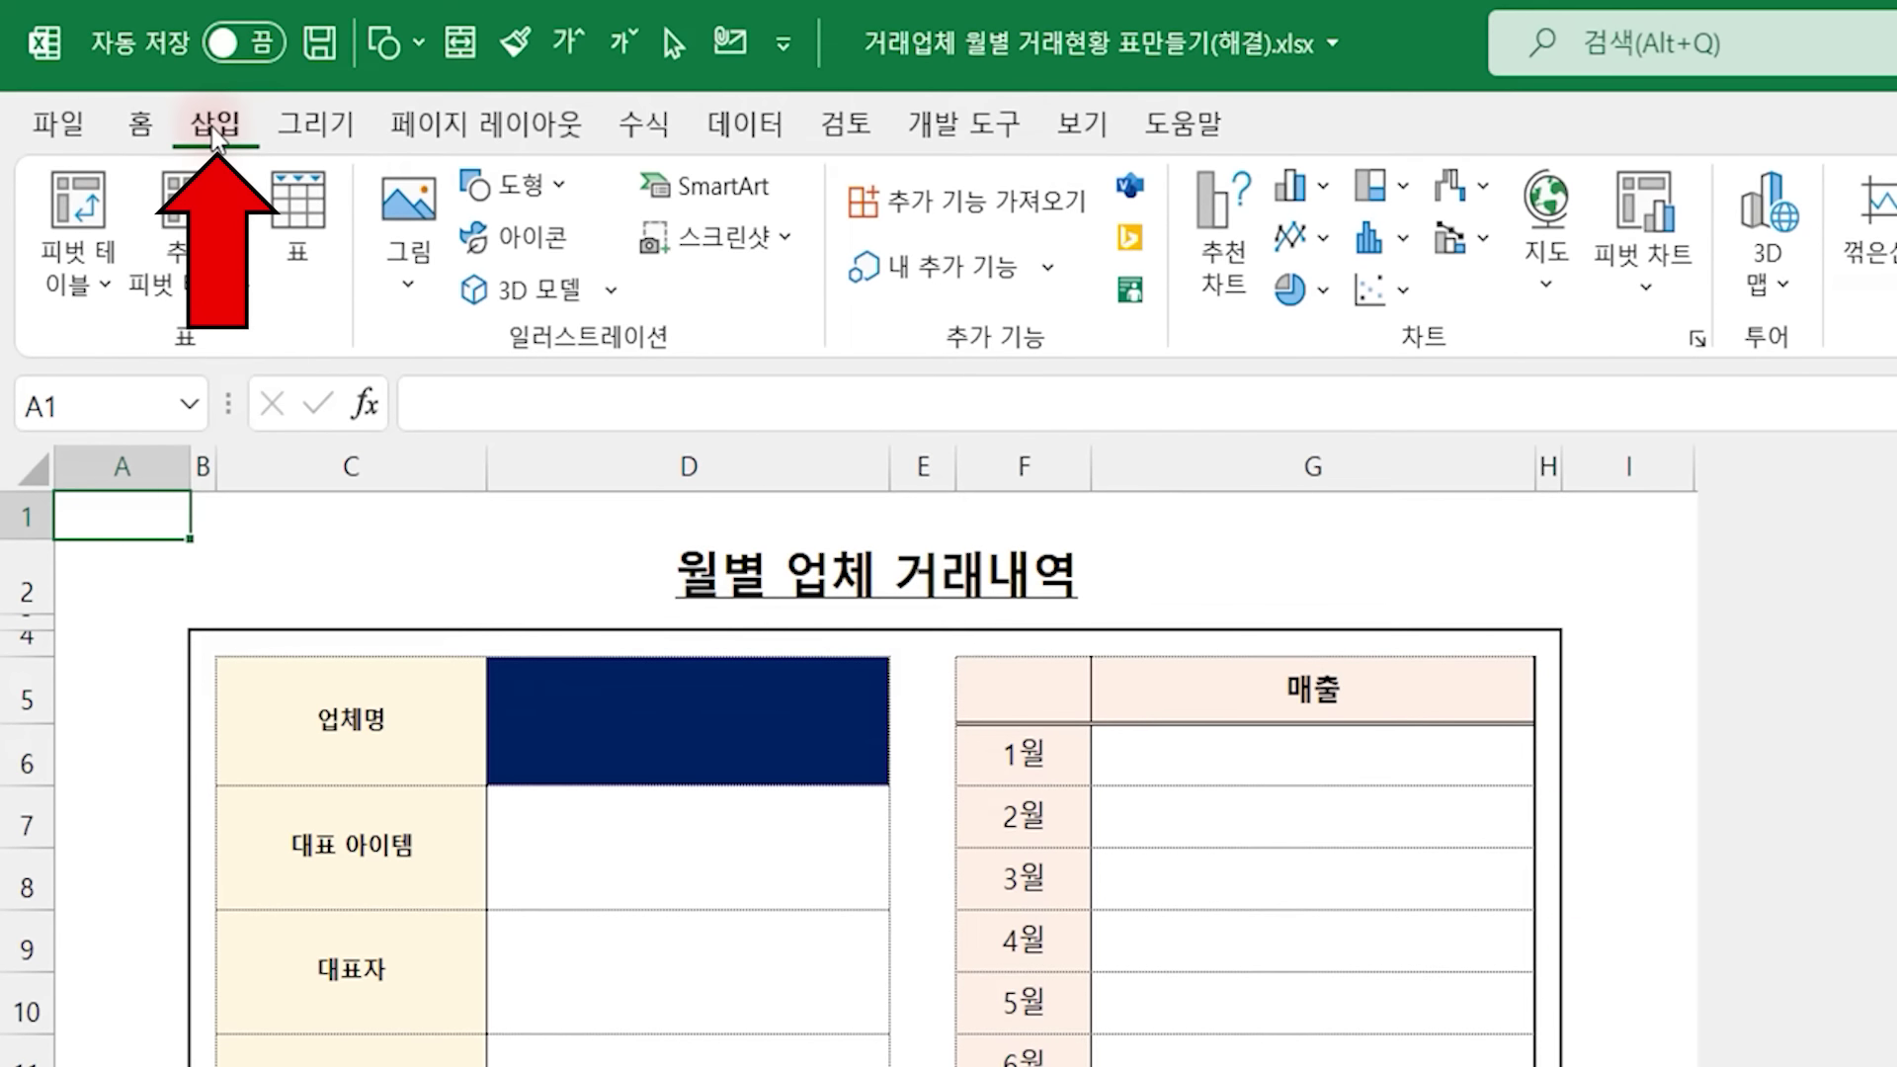
left_click(520, 193)
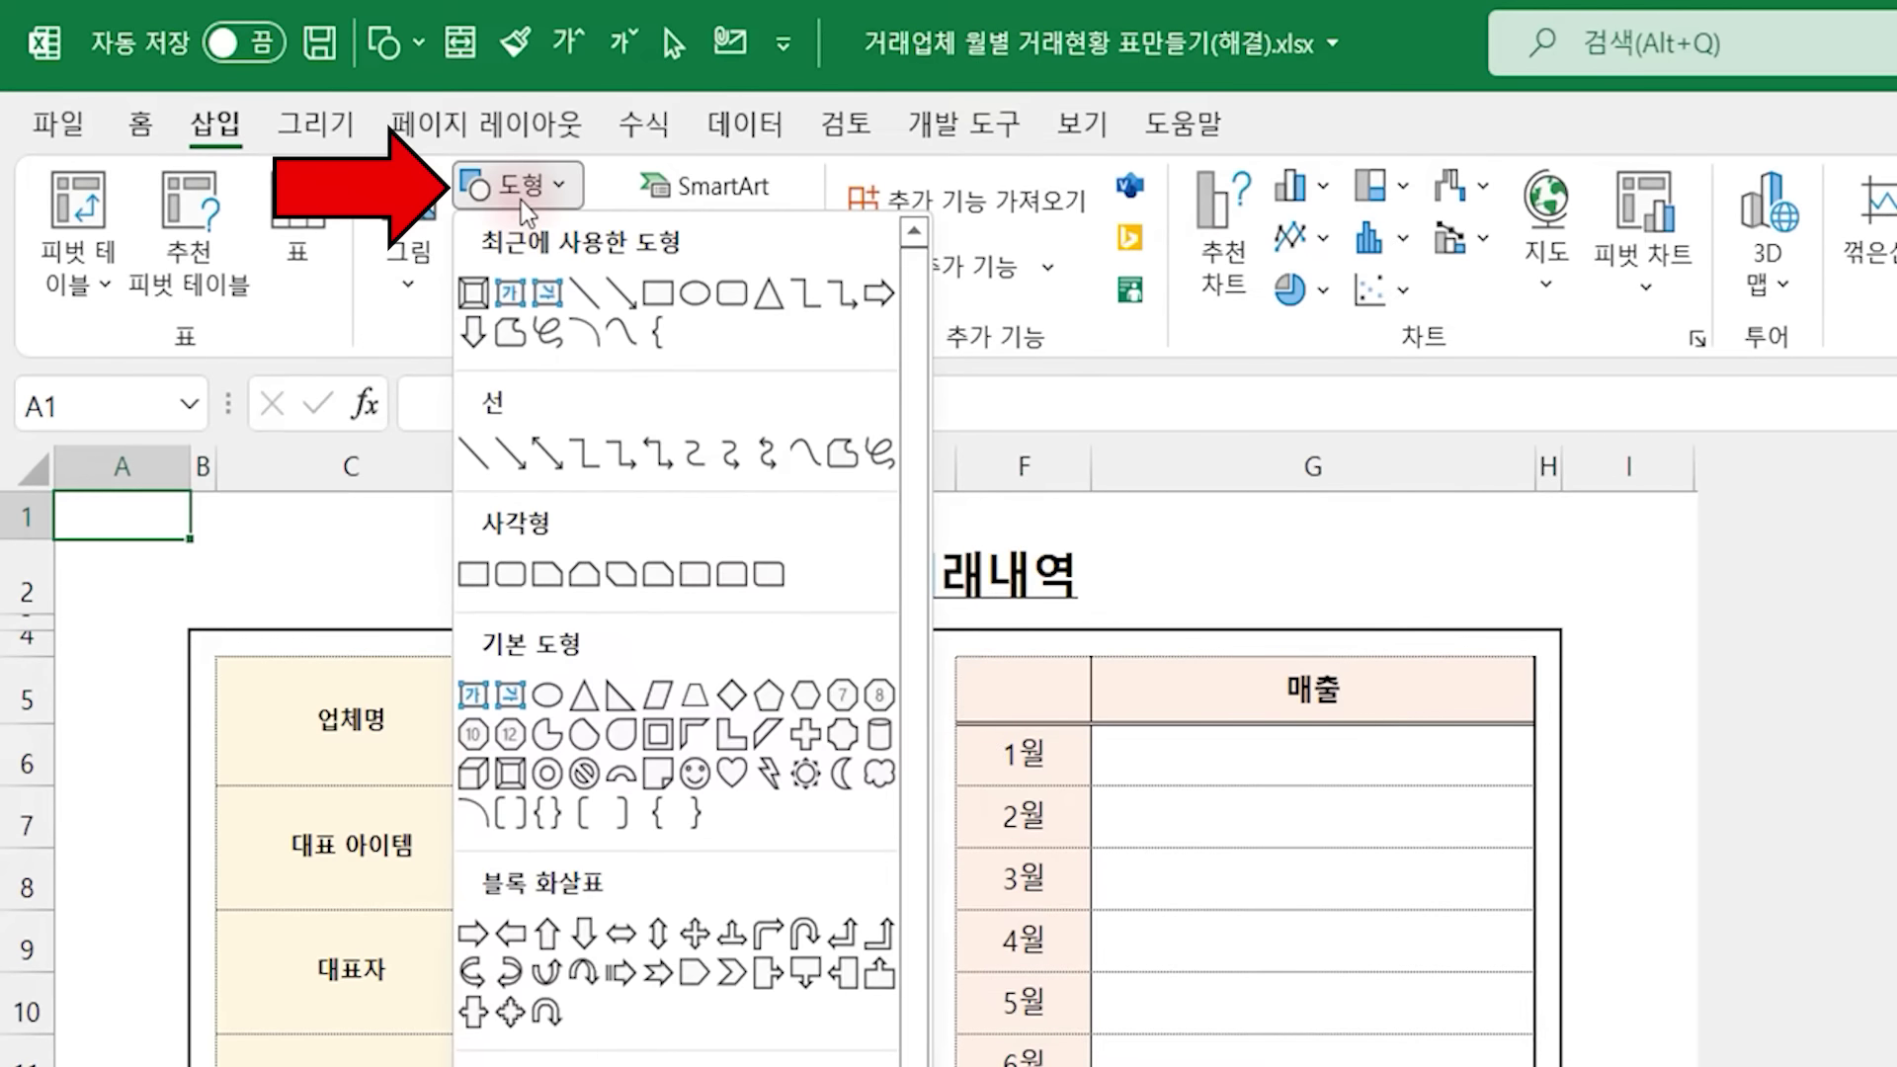
left_click(463, 934)
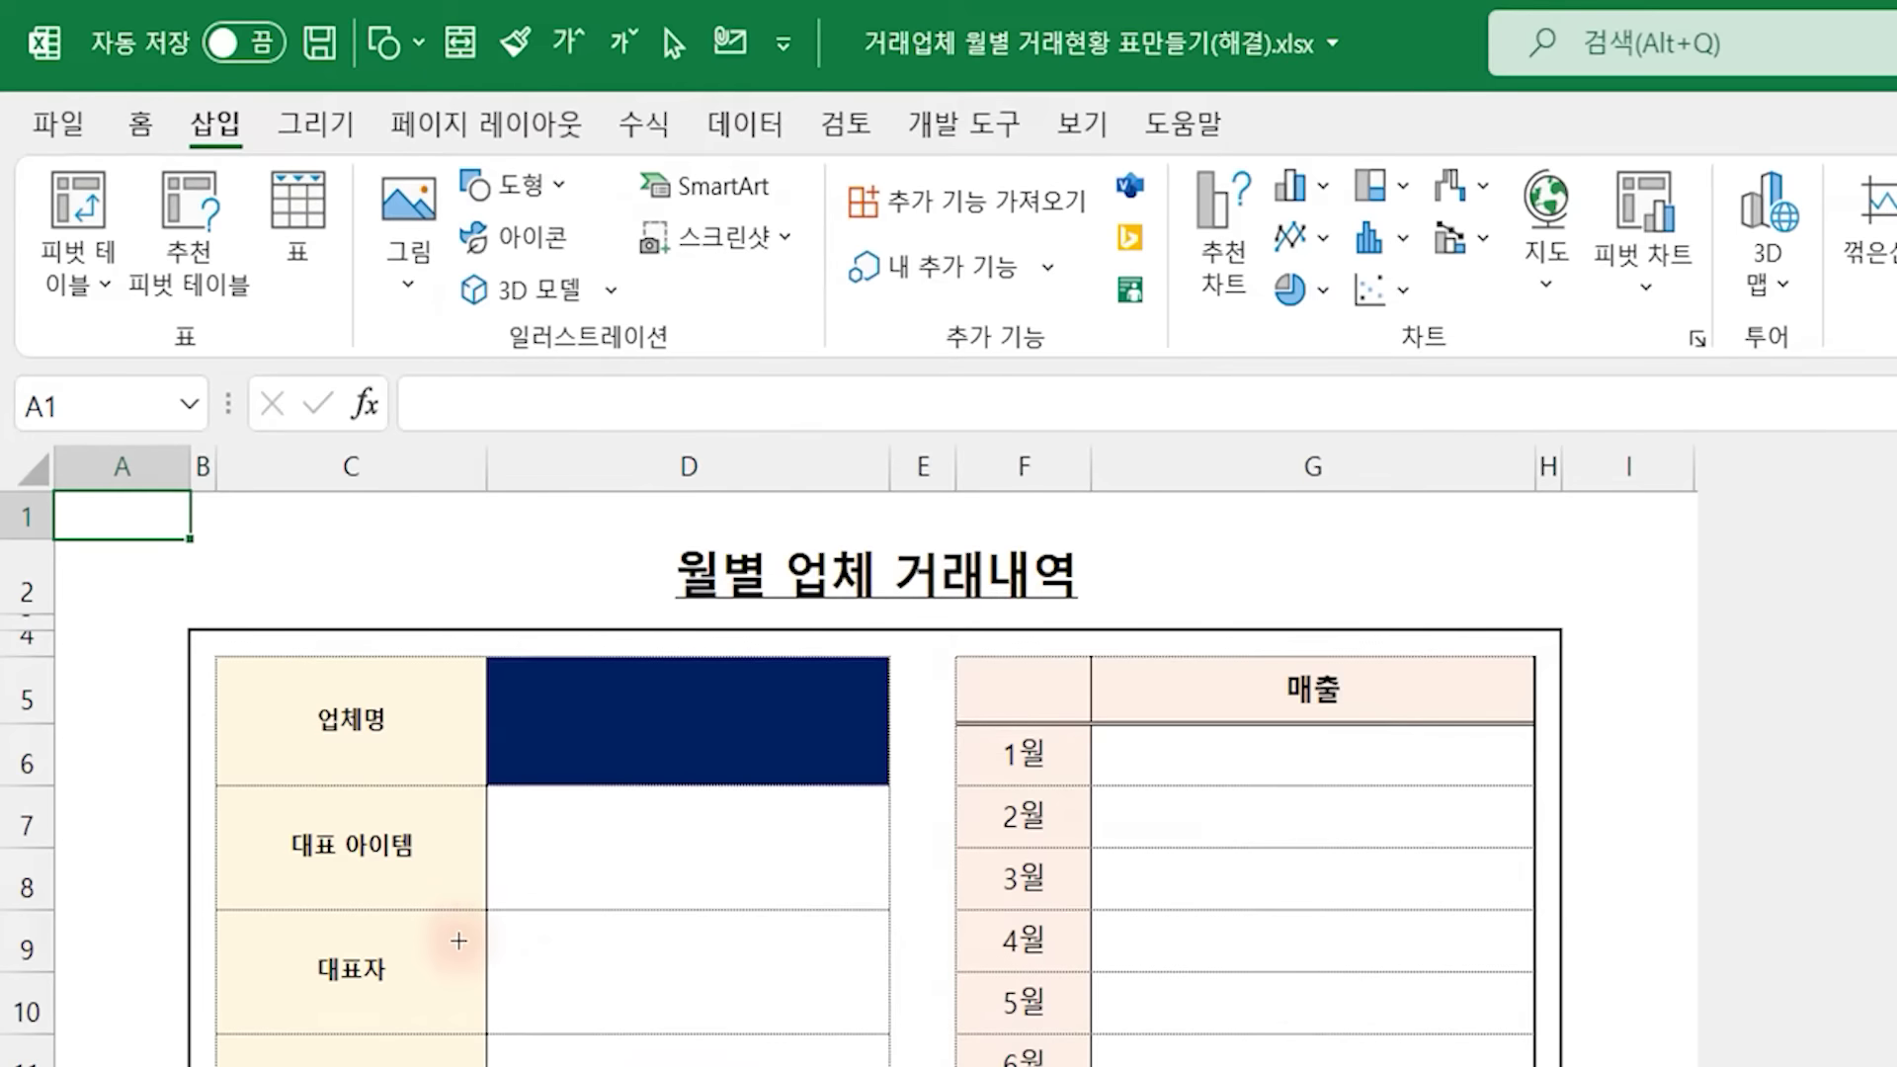
mouse_move(1324, 555)
left_mouse_down()
mouse_move(1561, 739)
mouse_move(1482, 682)
mouse_move(1512, 614)
mouse_move(1550, 619)
left_mouse_up()
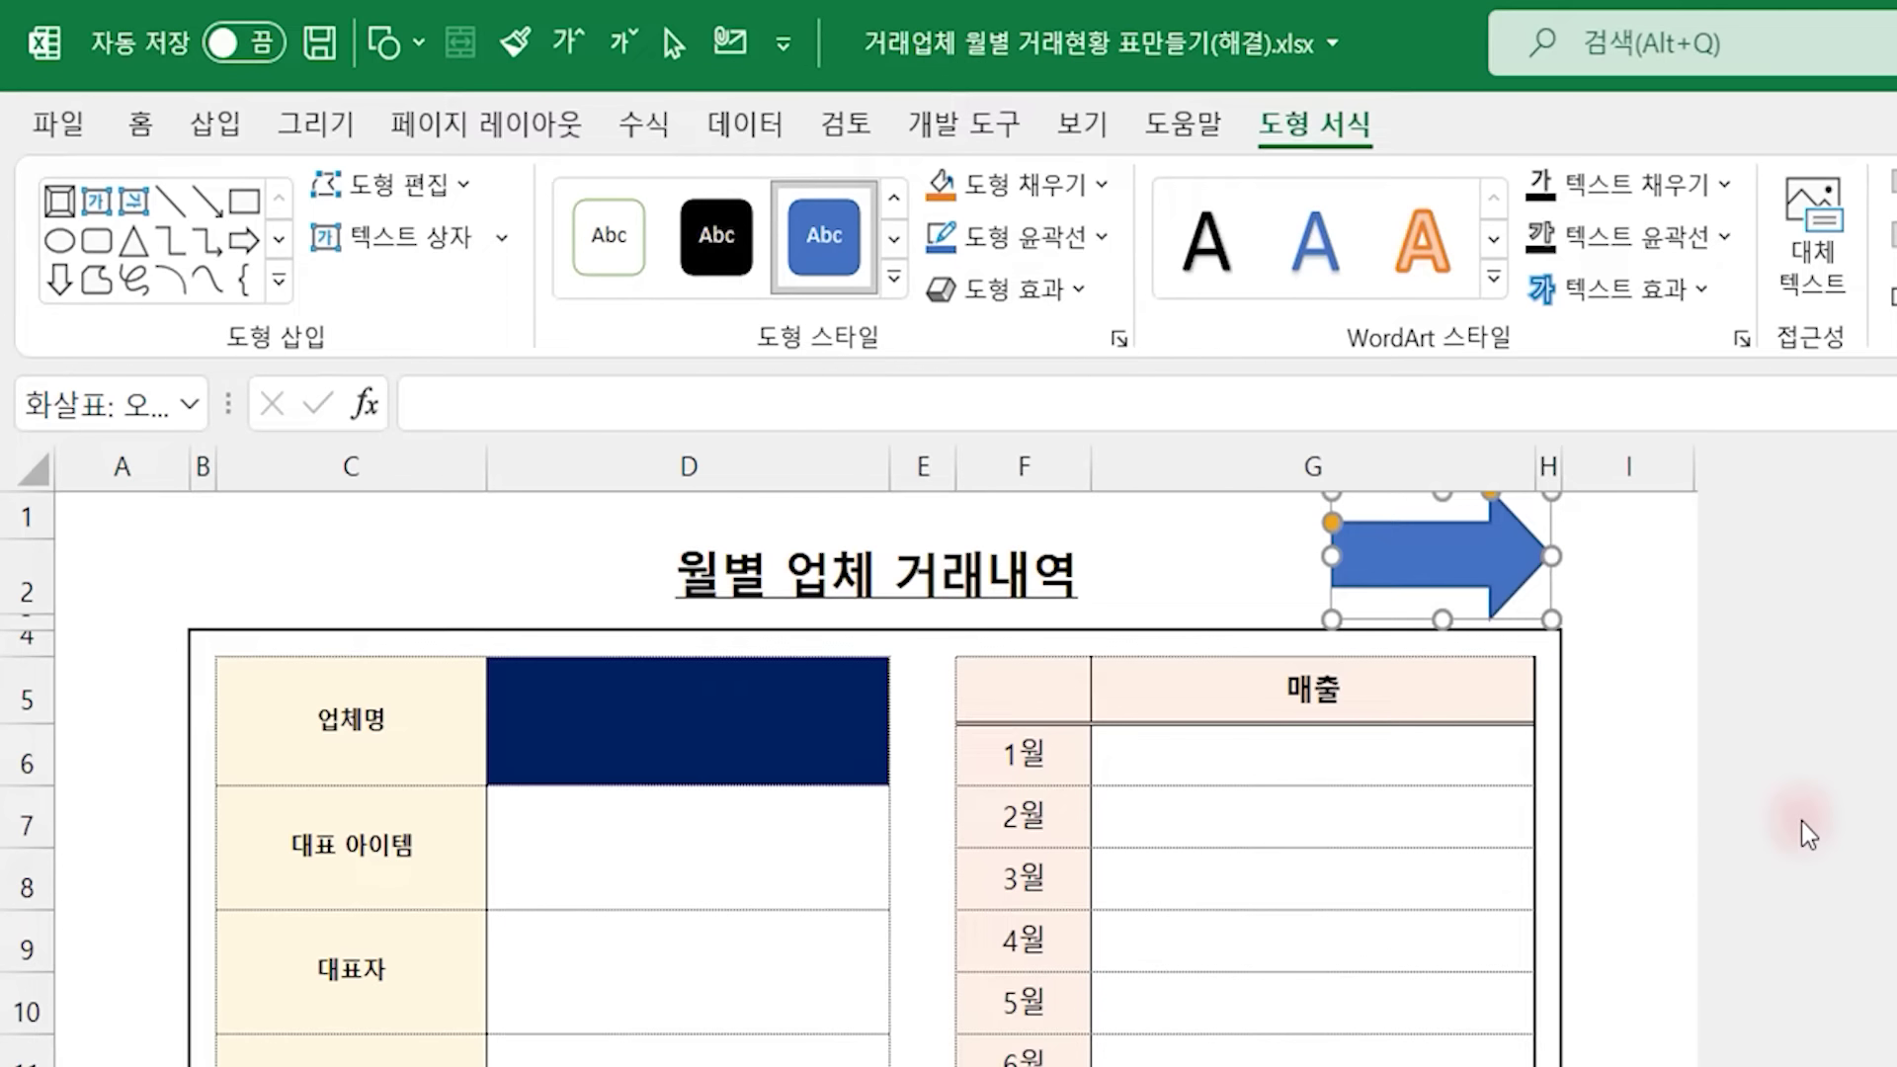
type("처음으로")
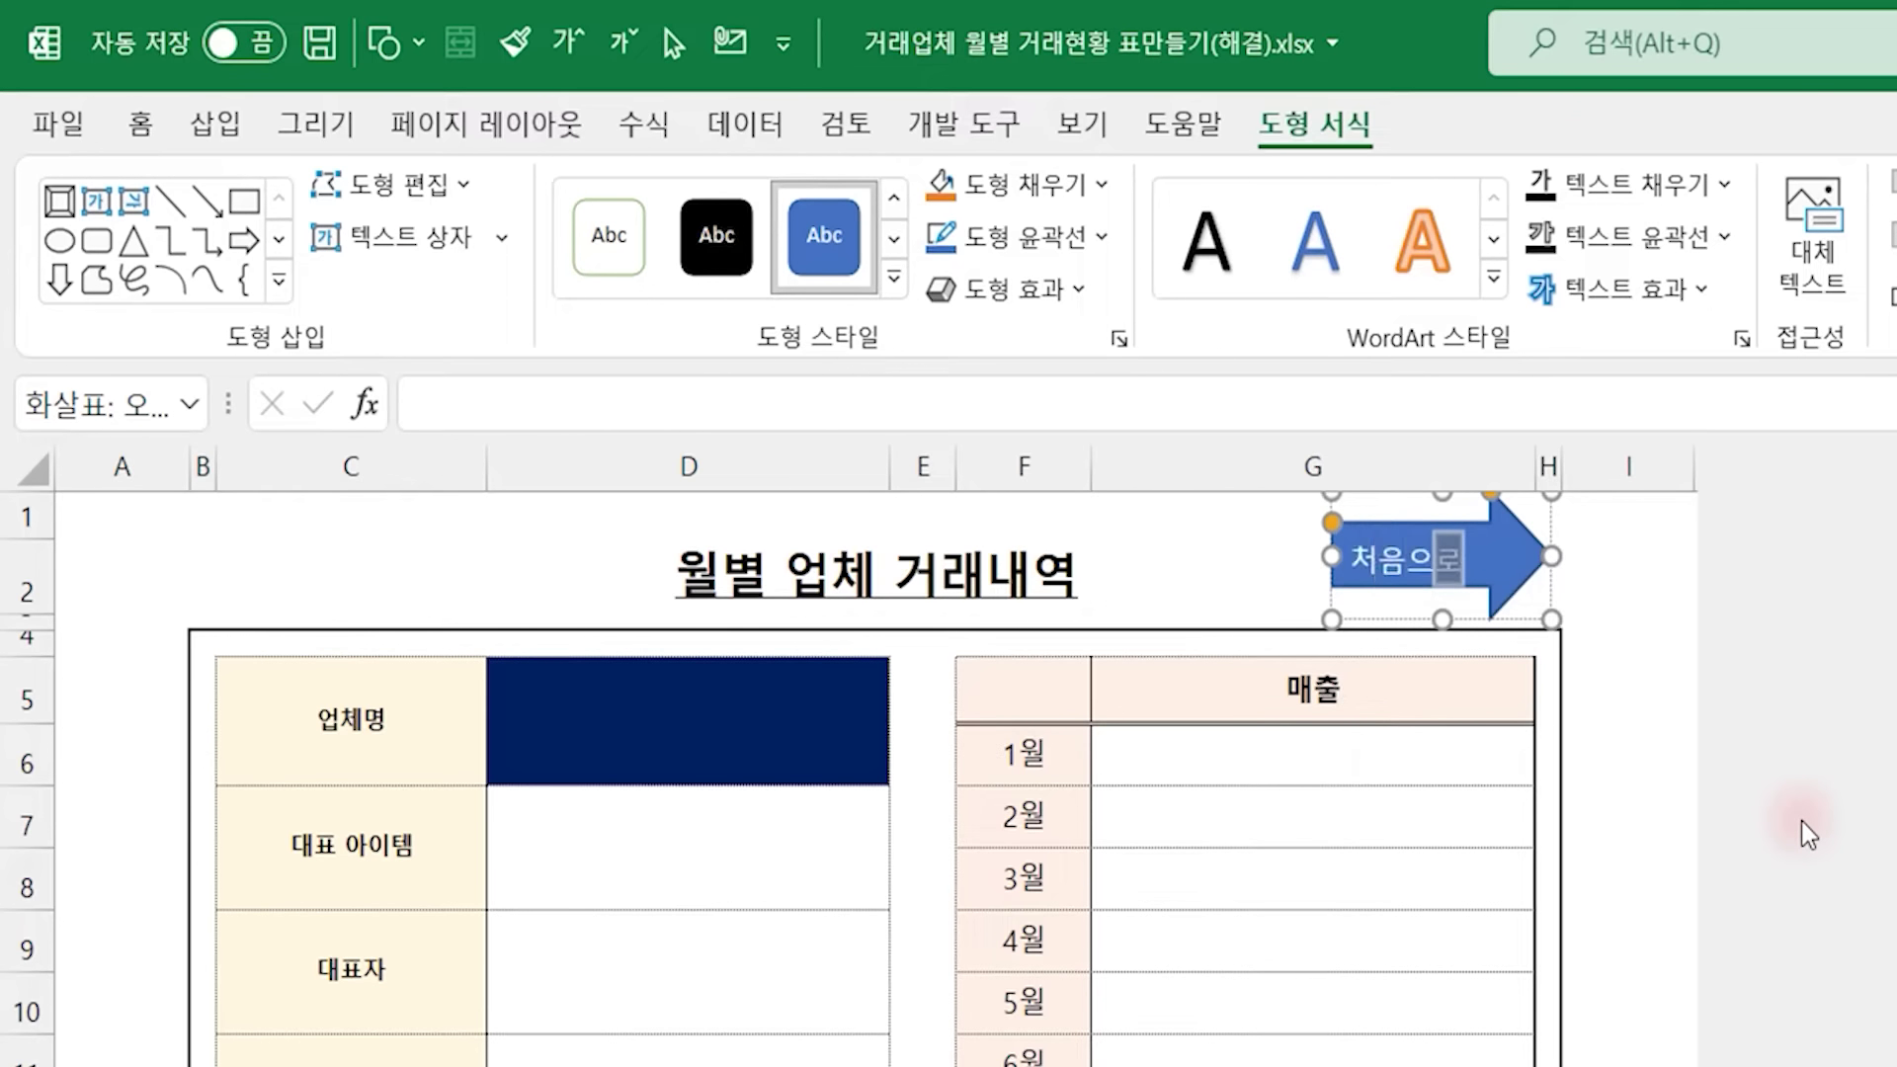
left_click(1532, 566)
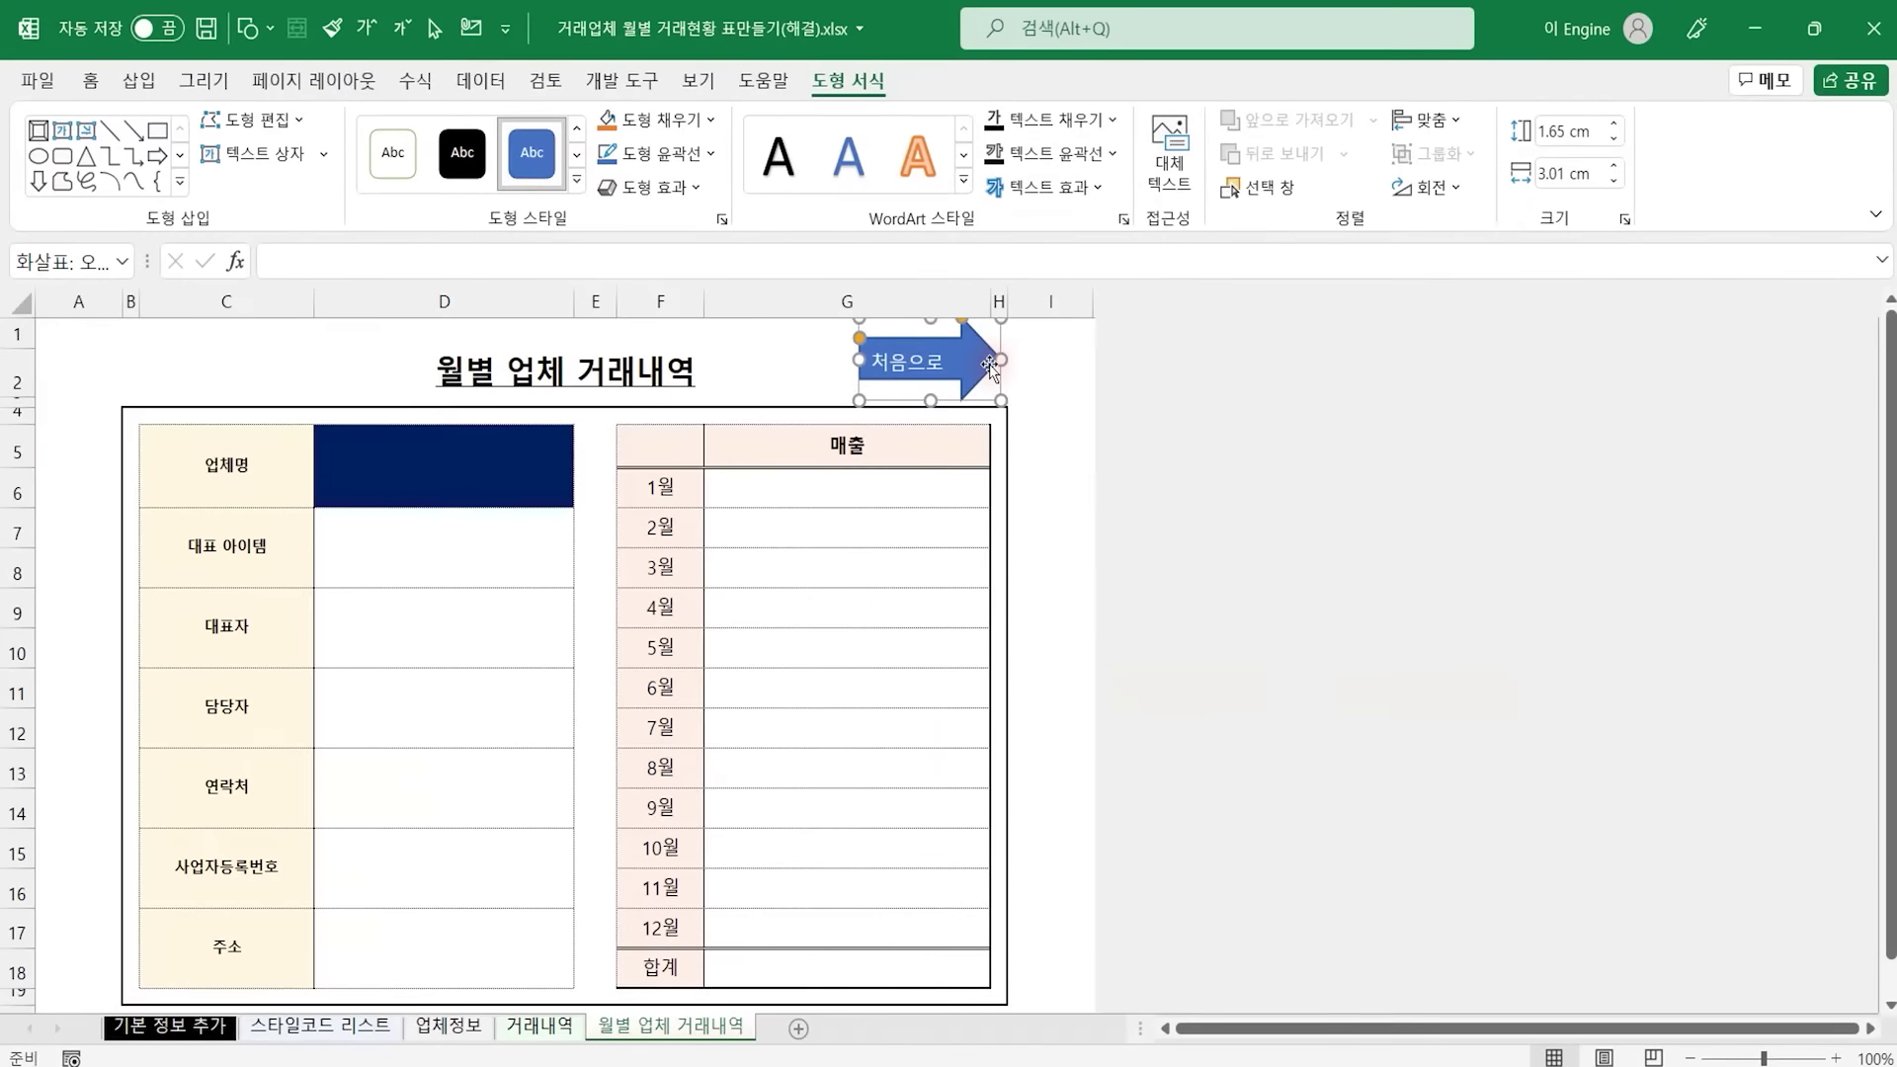
Give the 처음으로 arrow a gradient fill with its 70% stop set to black
right_click(990, 365)
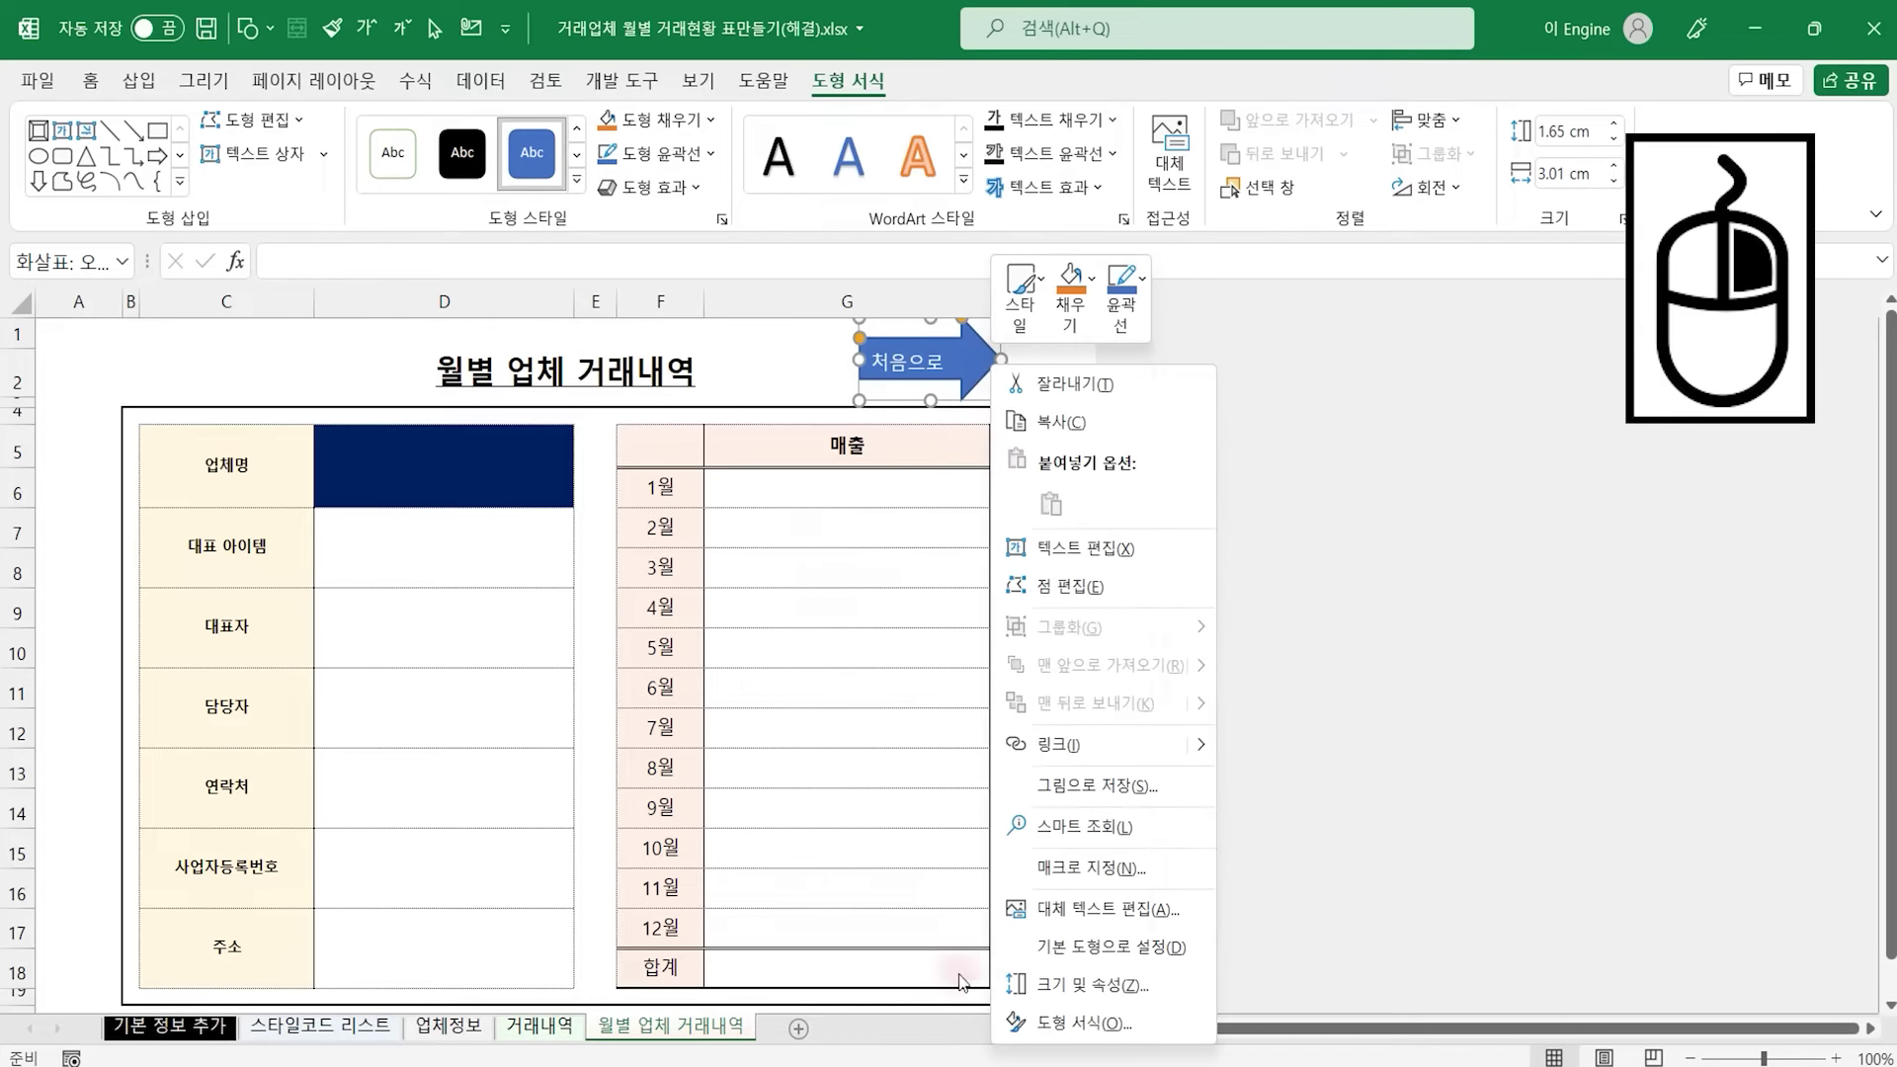
left_click(1115, 1023)
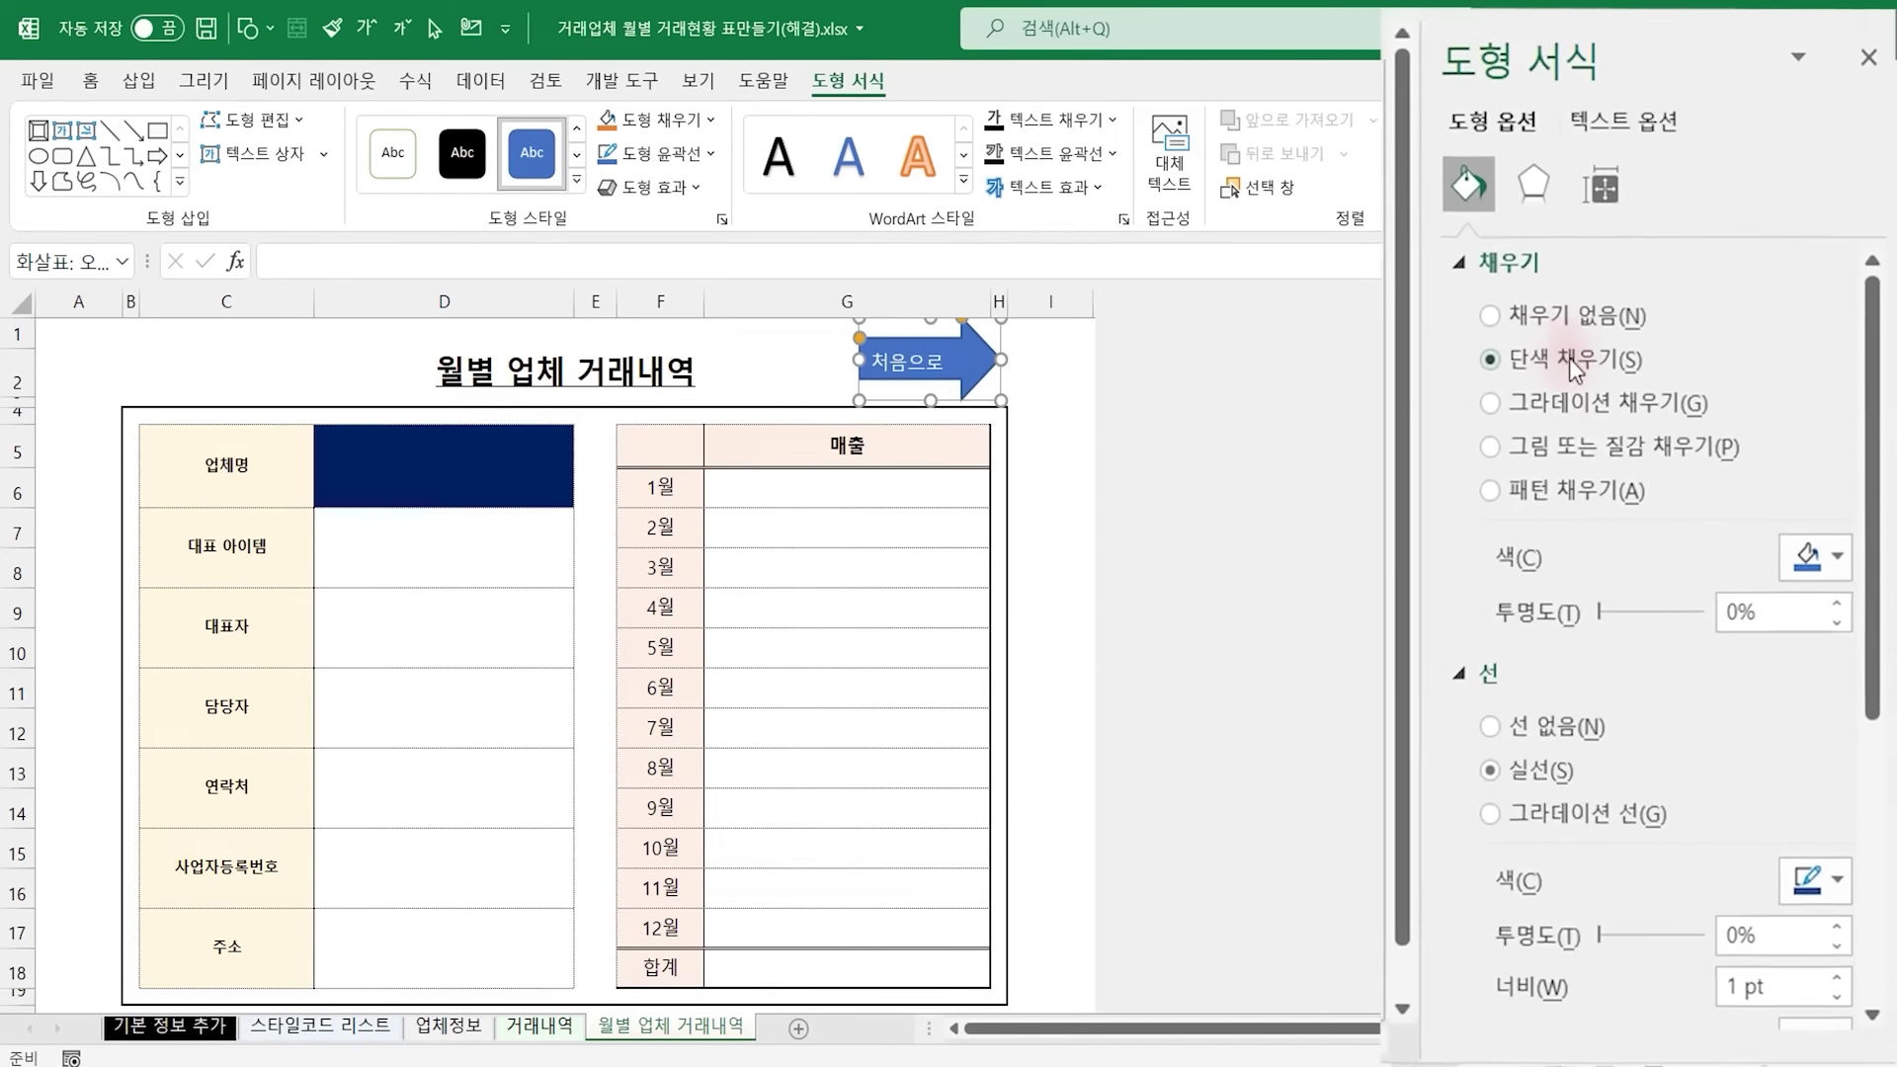
left_click(1557, 388)
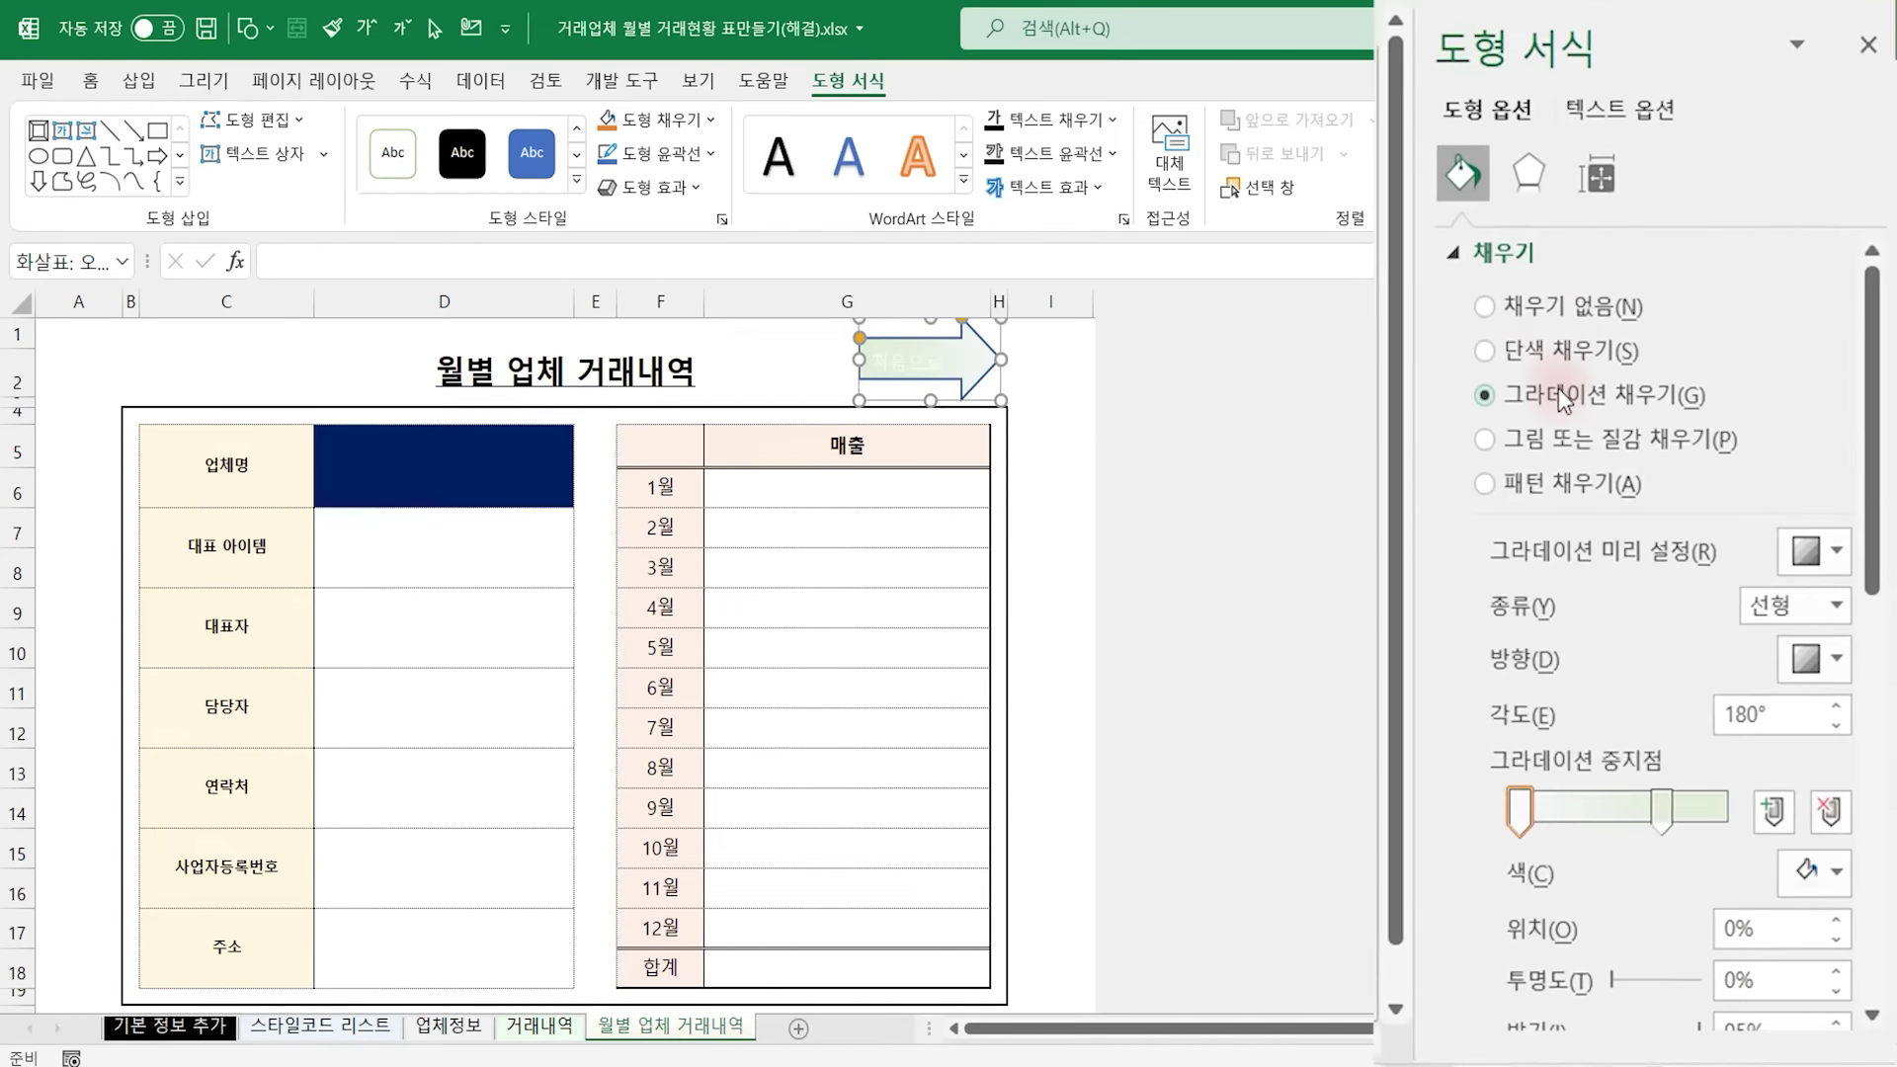
left_click(1666, 815)
left_click(1803, 872)
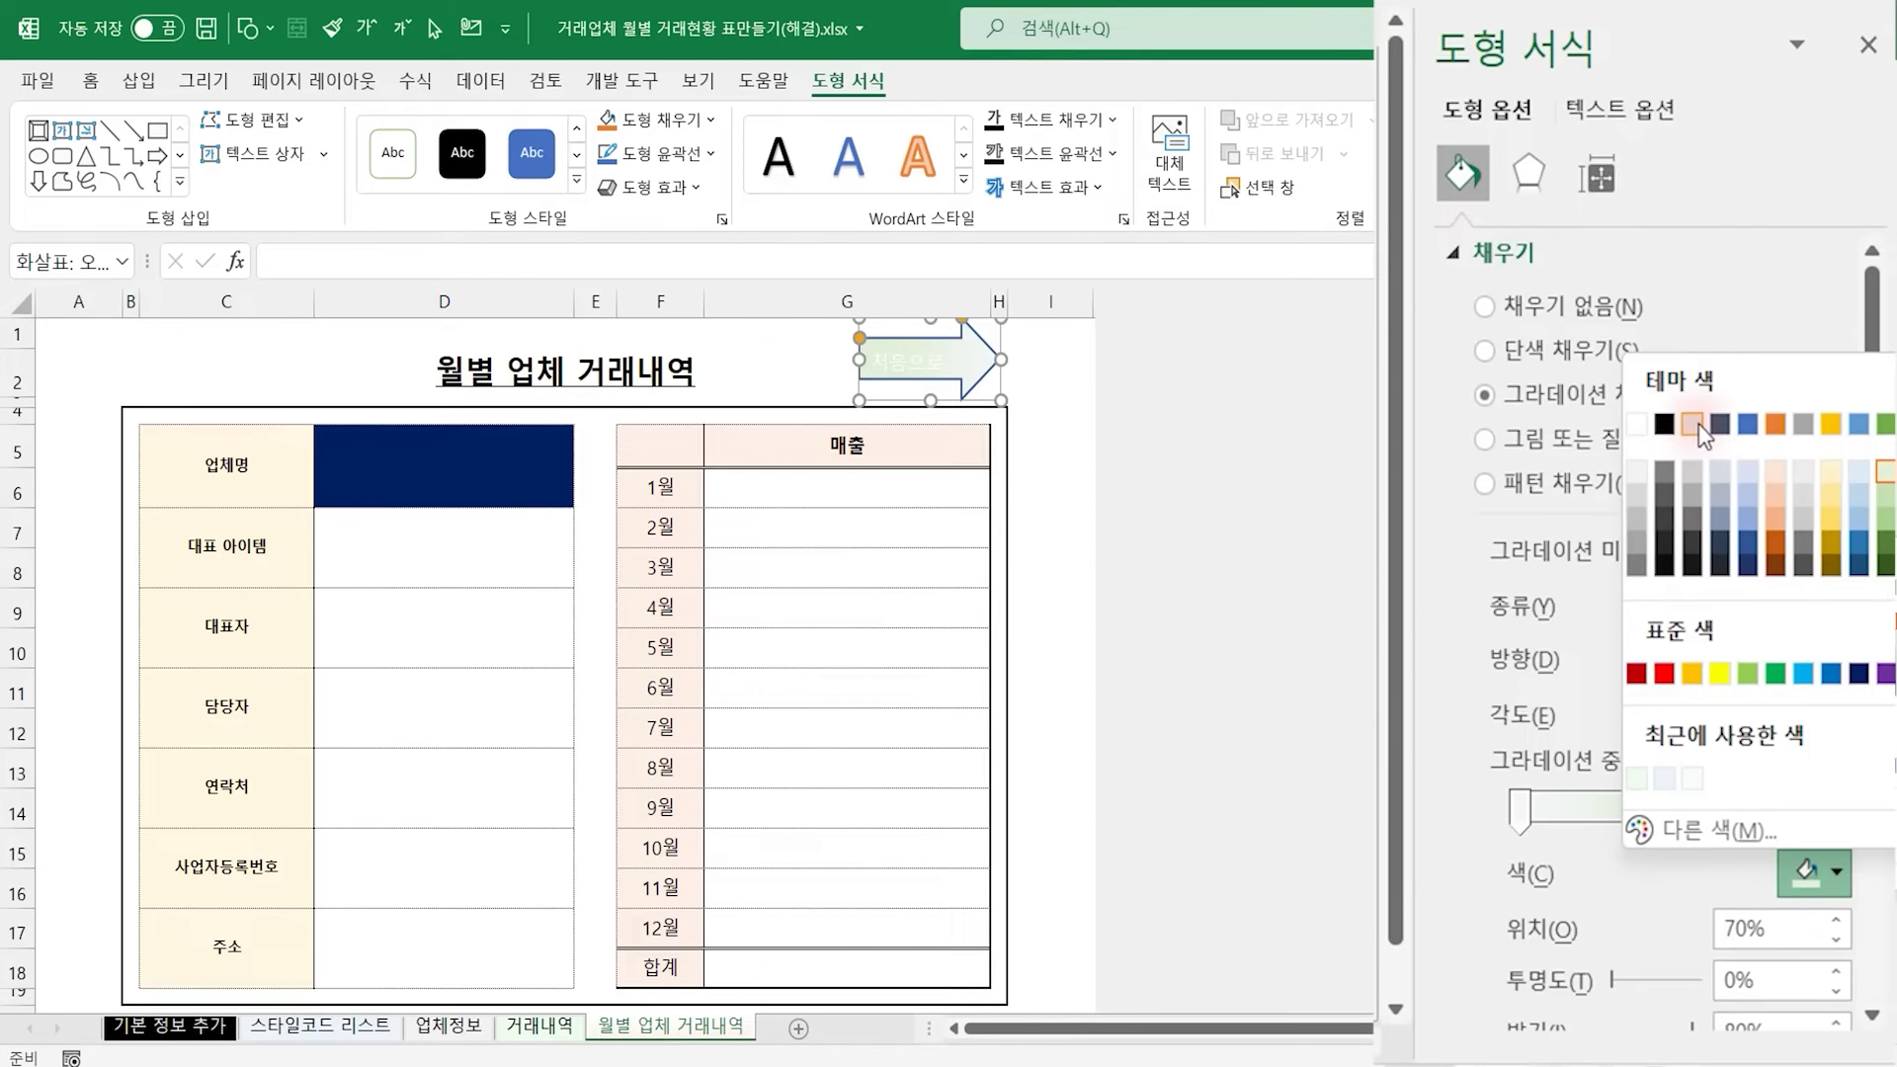
left_click(1664, 425)
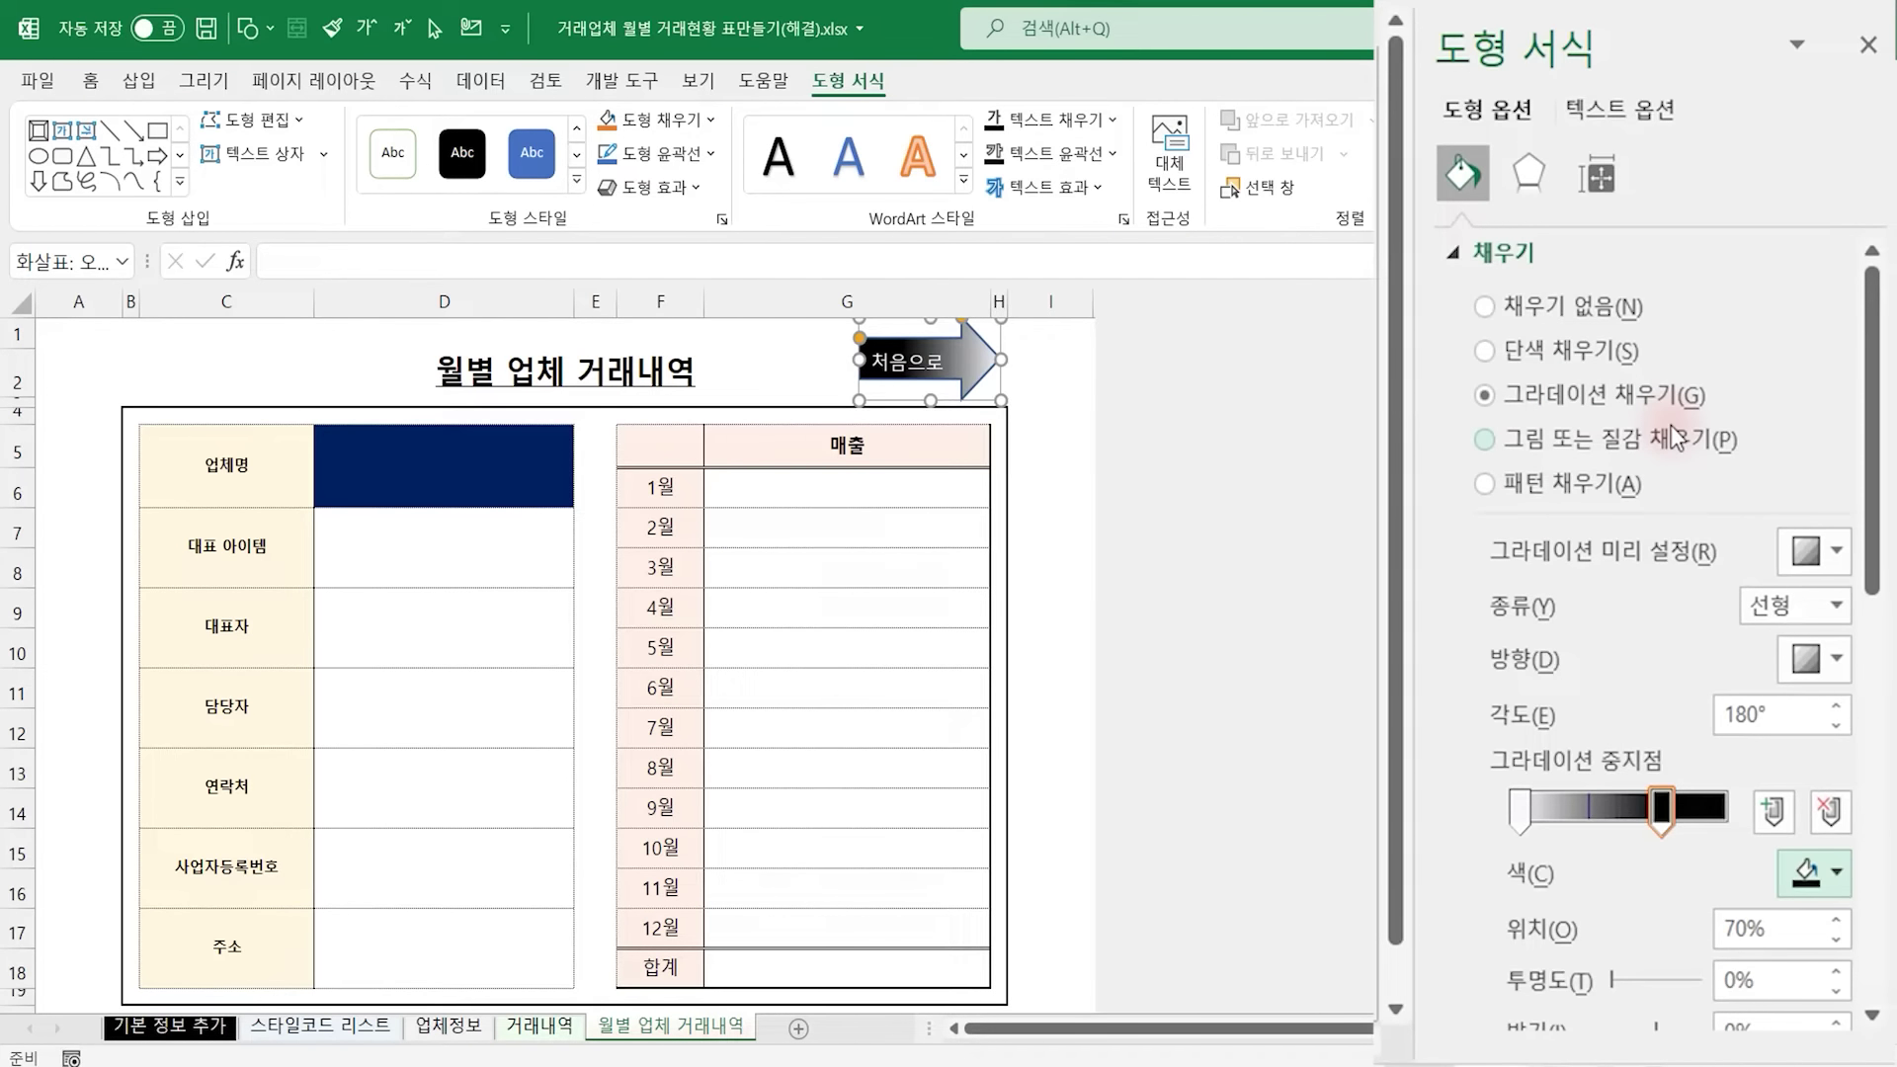
Remove the outline of the 처음으로 arrow
scroll(1888, 464, "down", 3)
scroll(1890, 790, "down", 10)
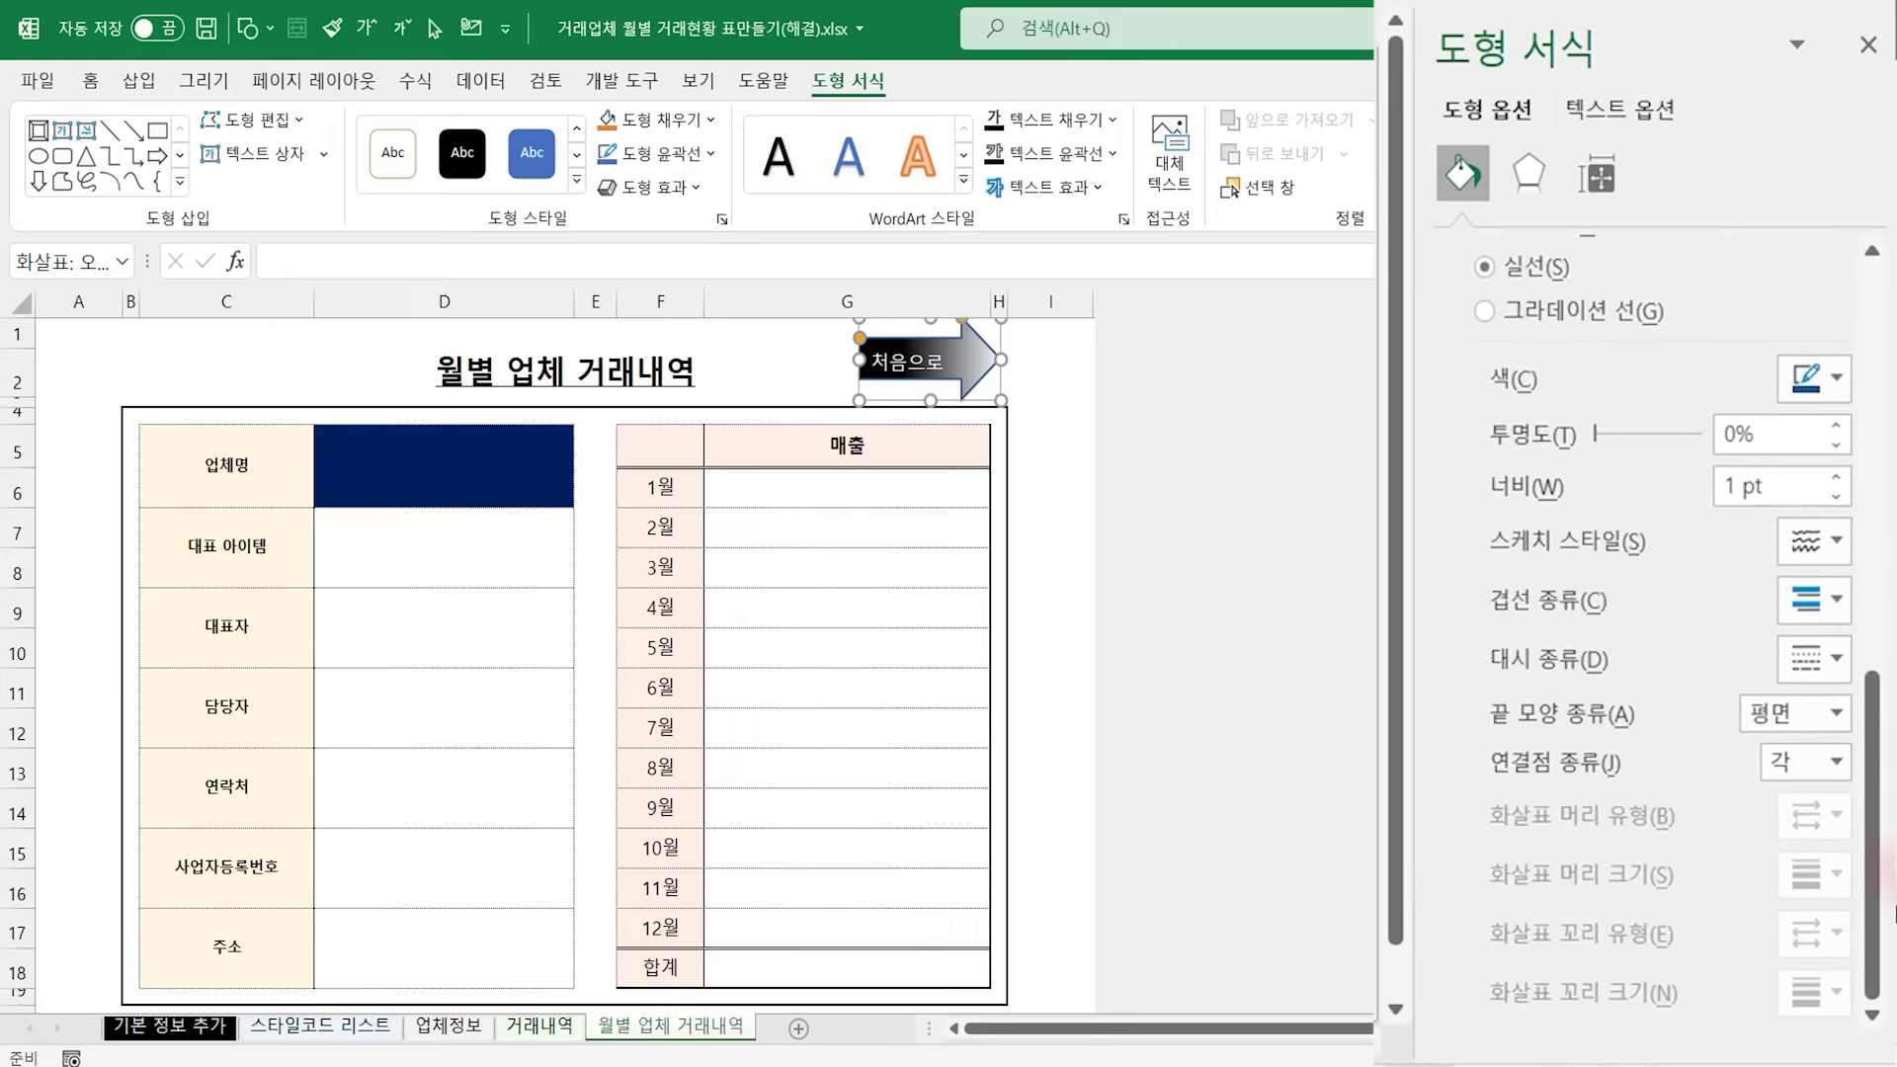
scroll(1871, 721, "up", 6)
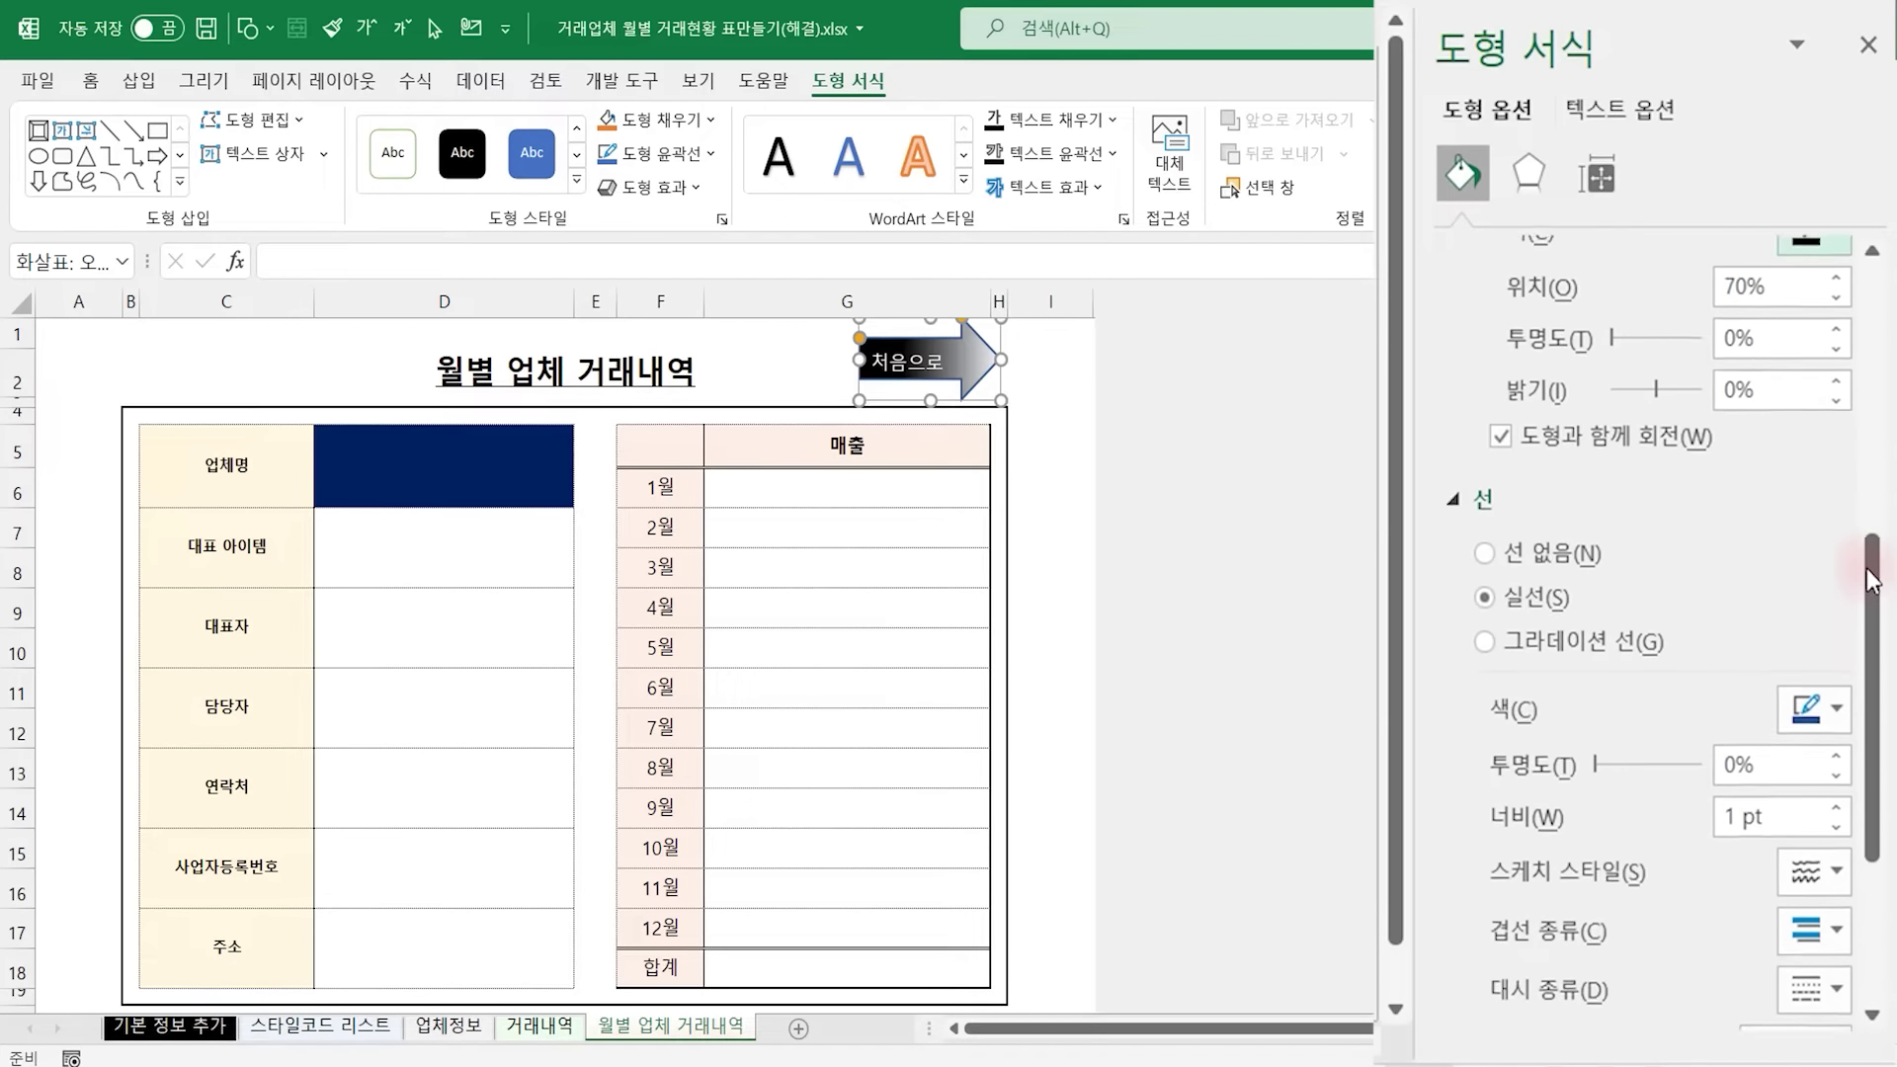
left_click(1529, 635)
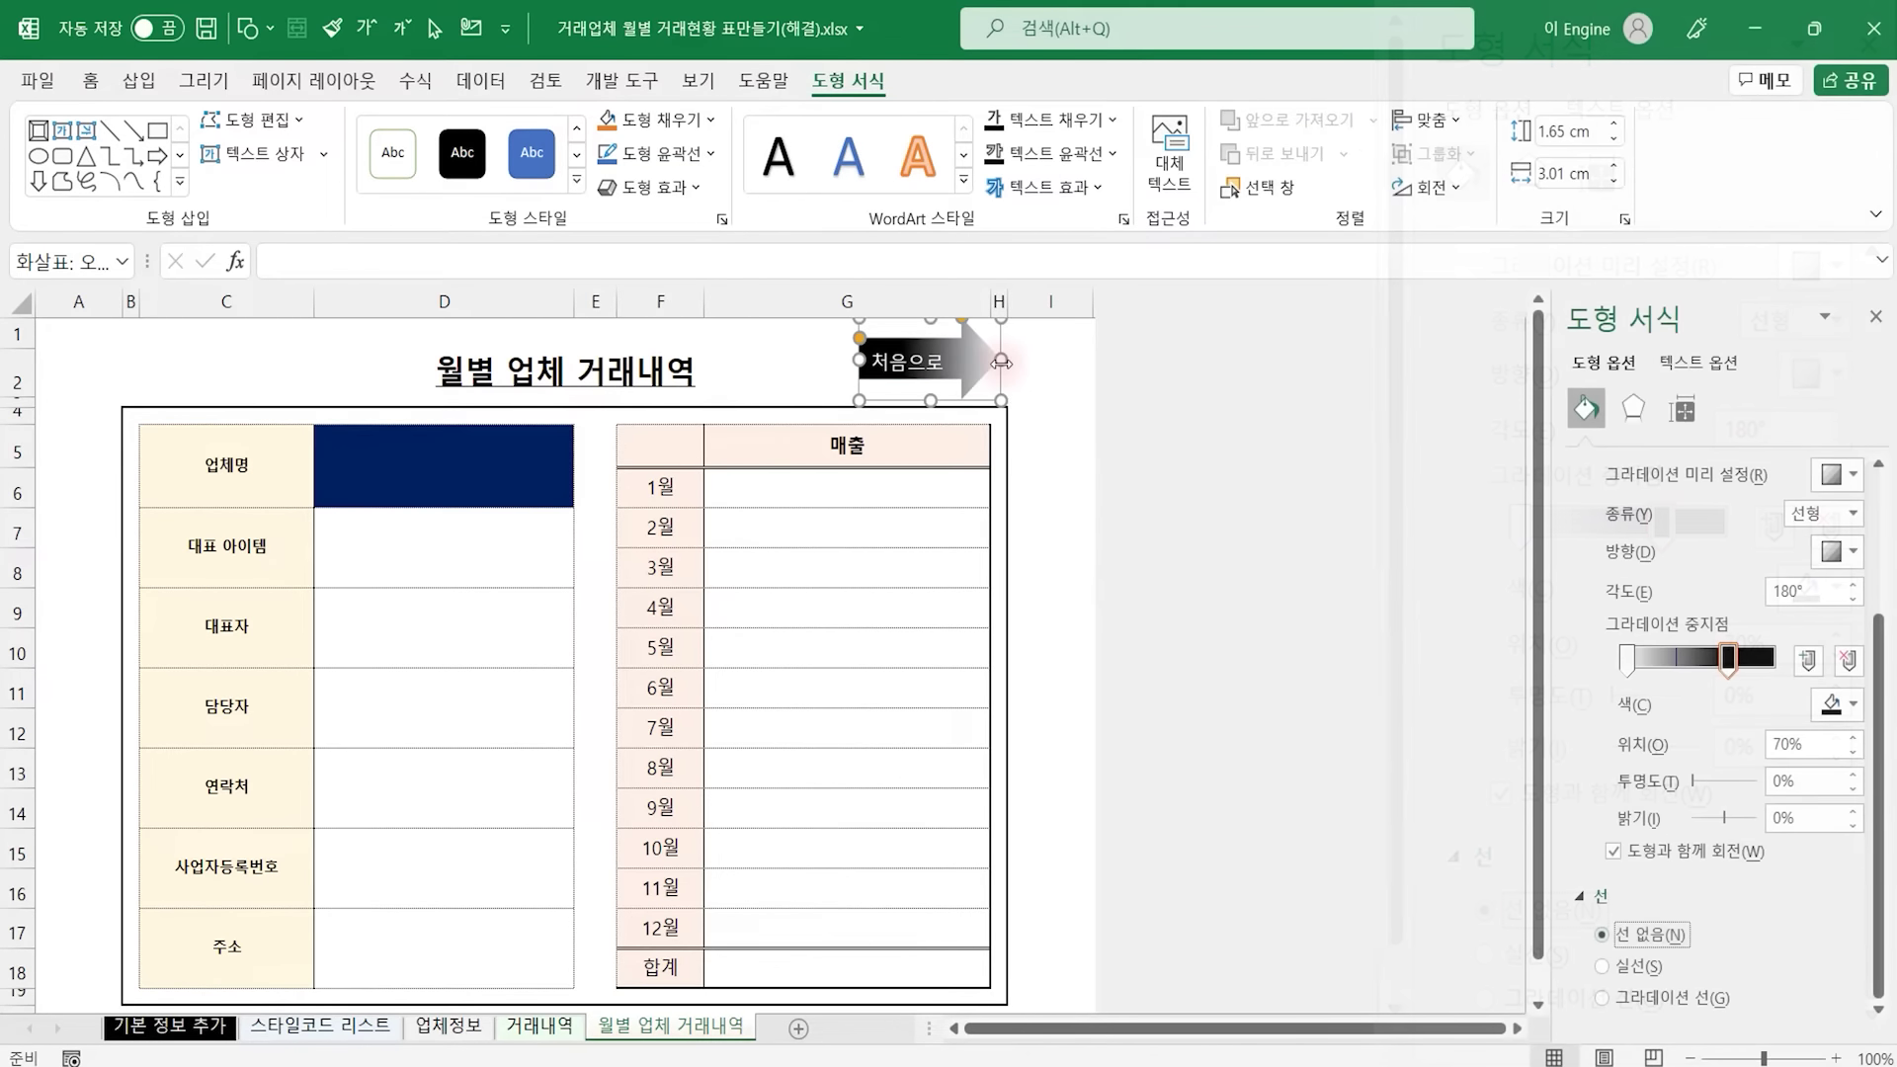
Flip the arrow to point left at about 2.88 cm wide, and make its 처음으로 label centered and bold
mouse_move(1001, 360)
left_mouse_down()
mouse_move(722, 358)
mouse_move(985, 366)
left_mouse_up()
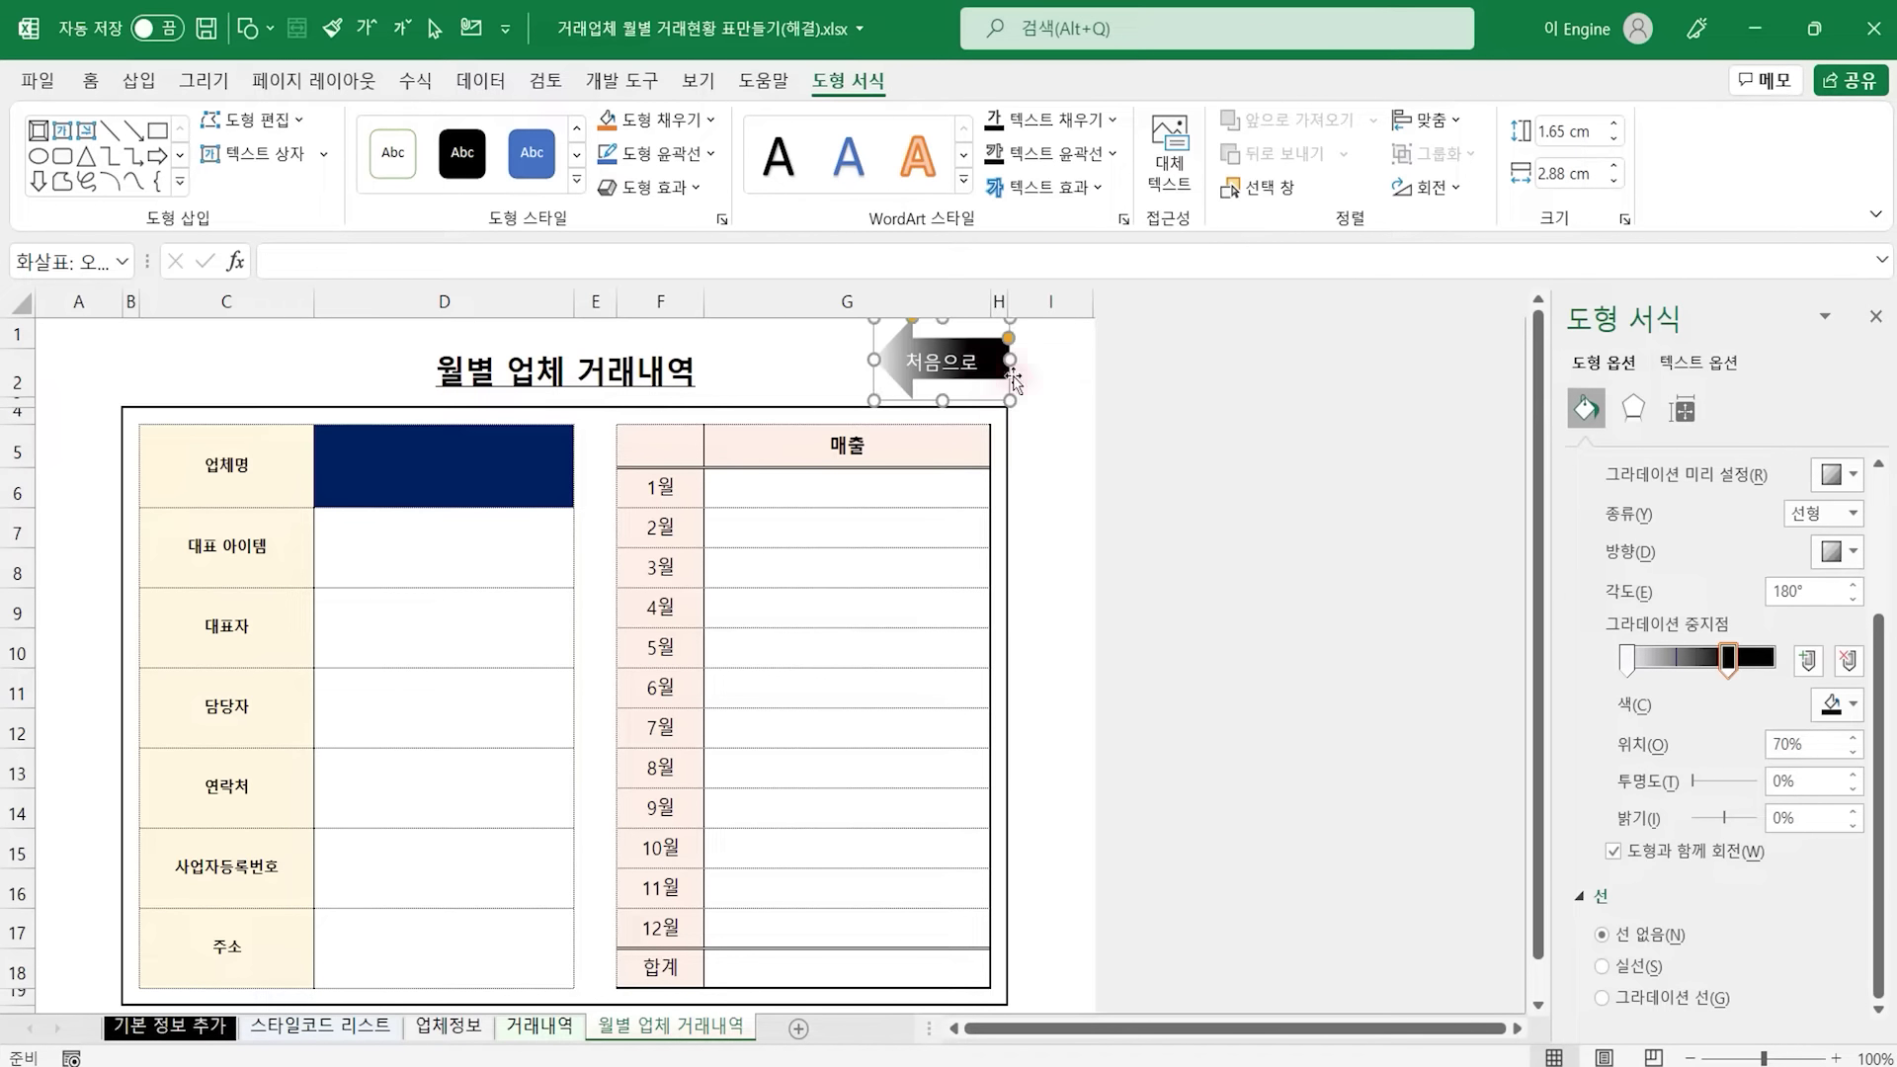
left_click(90, 80)
left_click(677, 132)
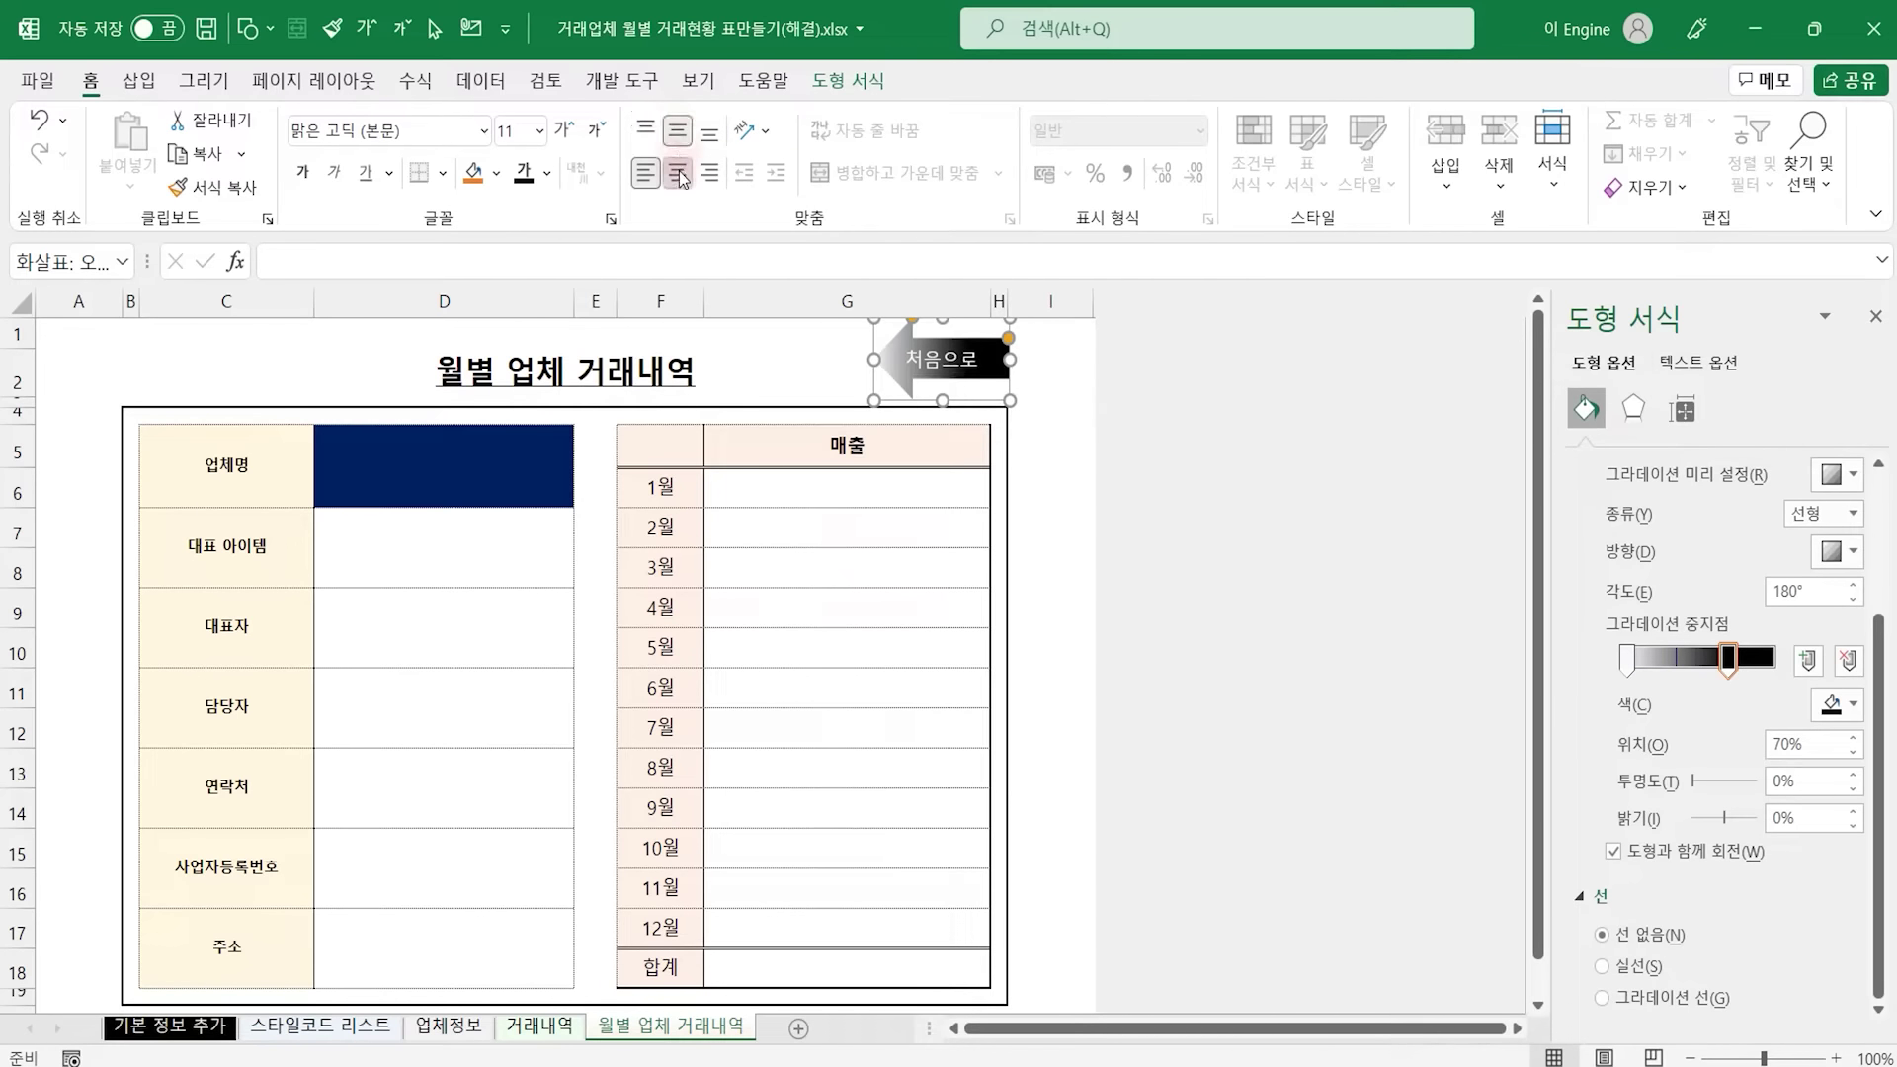
left_click(678, 173)
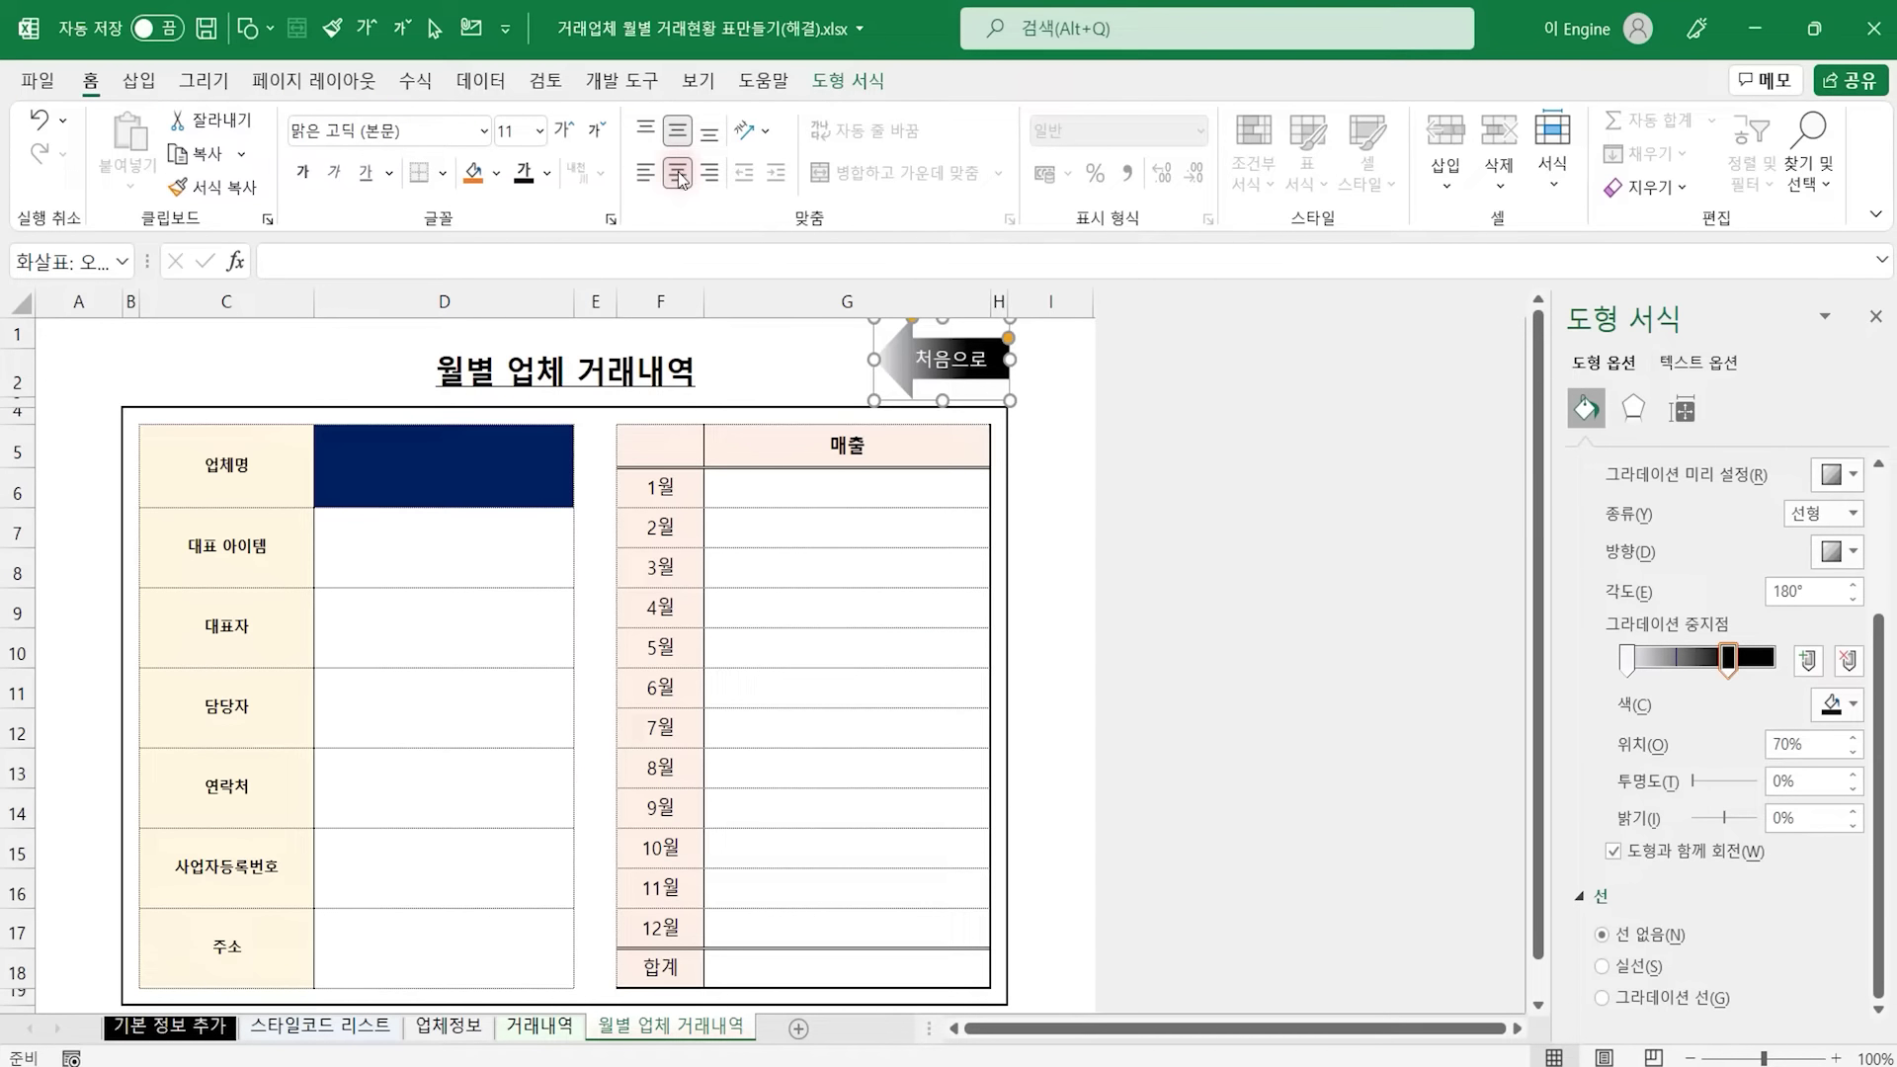
left_click(306, 182)
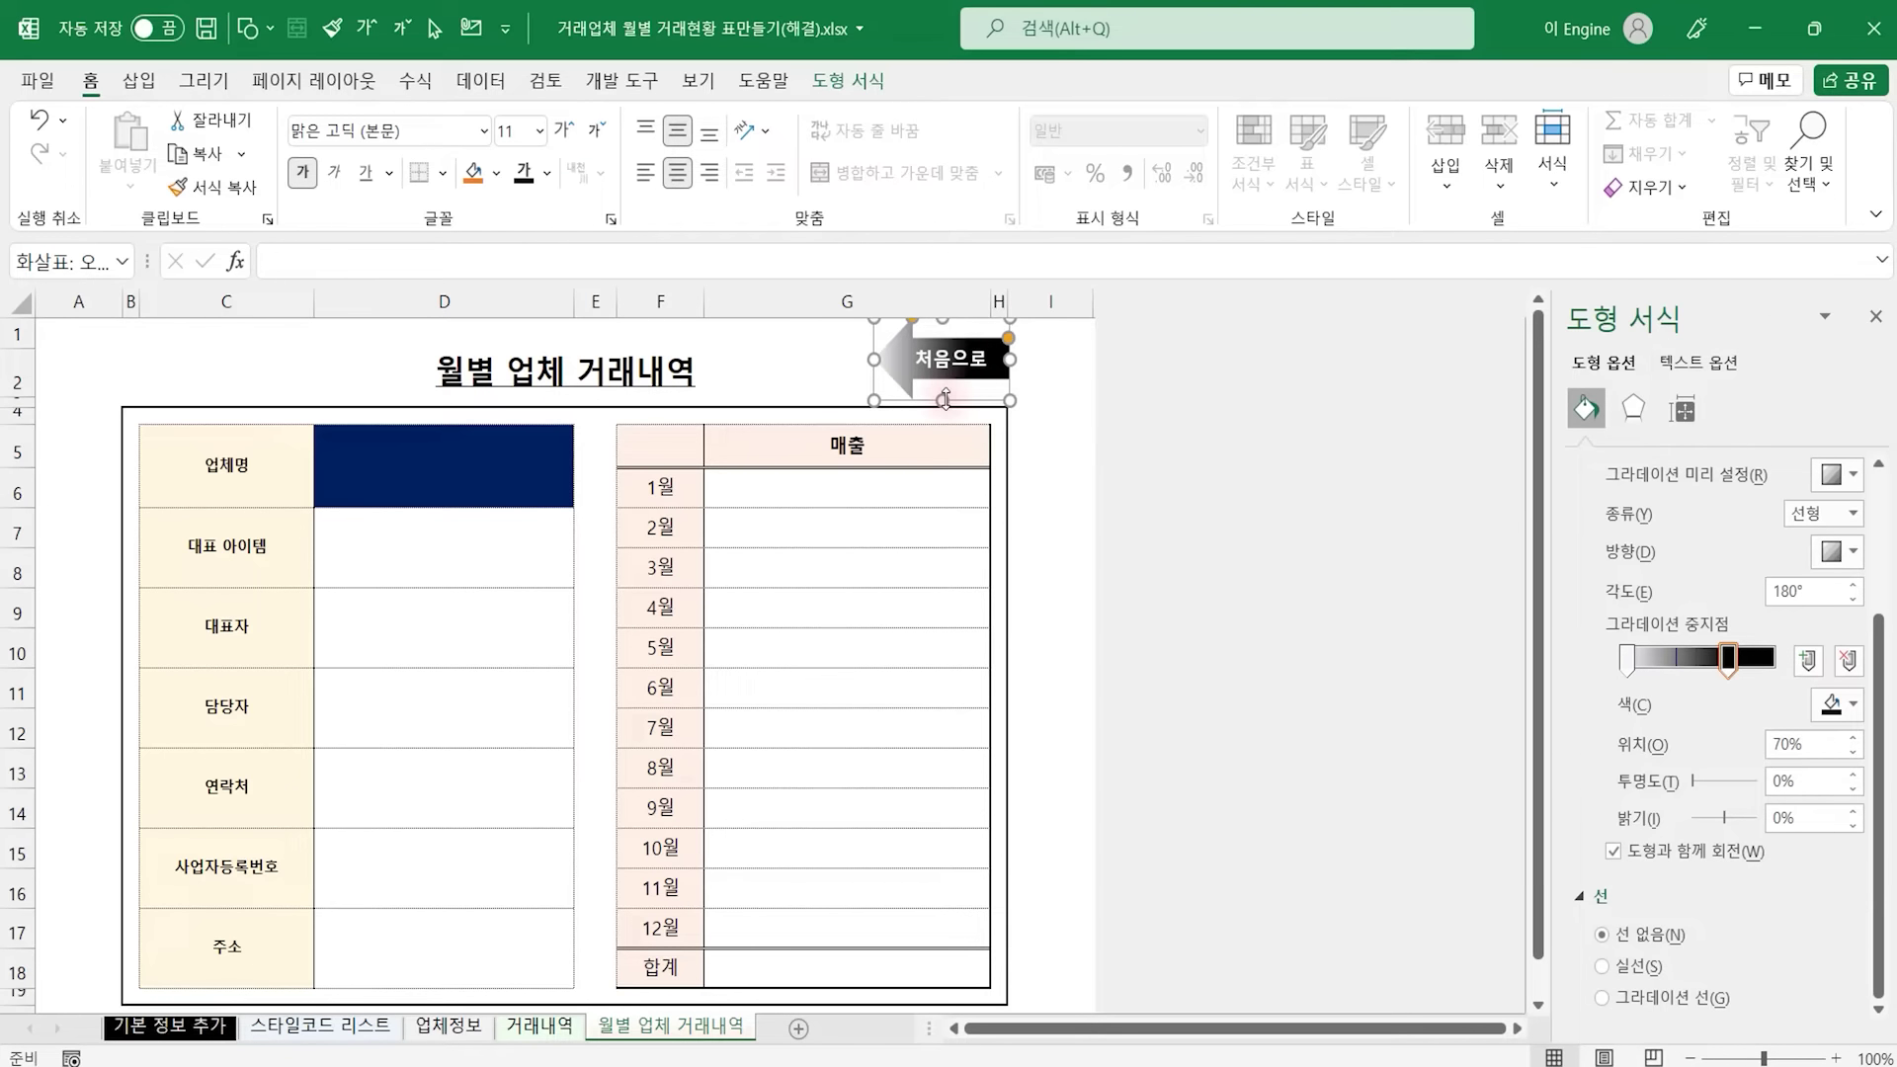
Make the arrow slightly taller and narrower, reduce its label to font size 9, and deselect it
left_click_drag(946, 398, 946, 404)
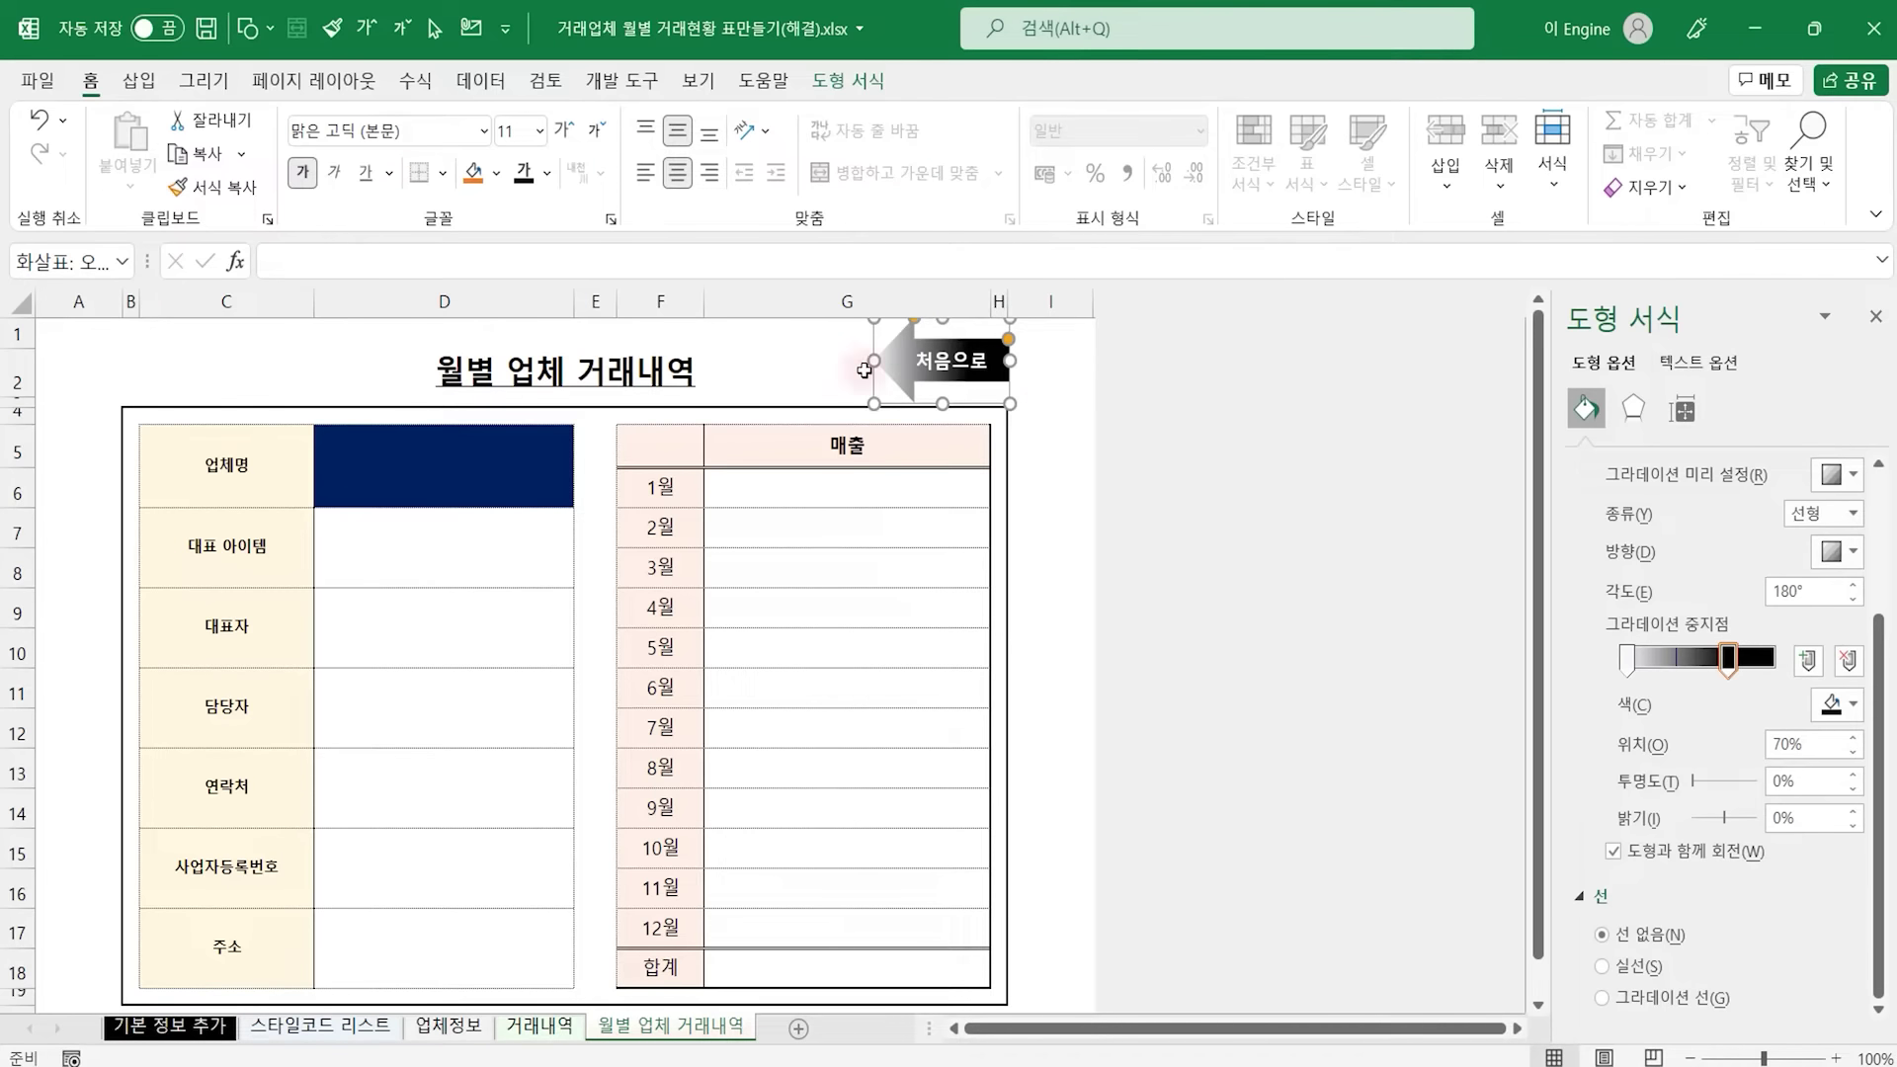
left_click_drag(875, 361, 886, 361)
left_click(596, 130)
left_click(596, 129)
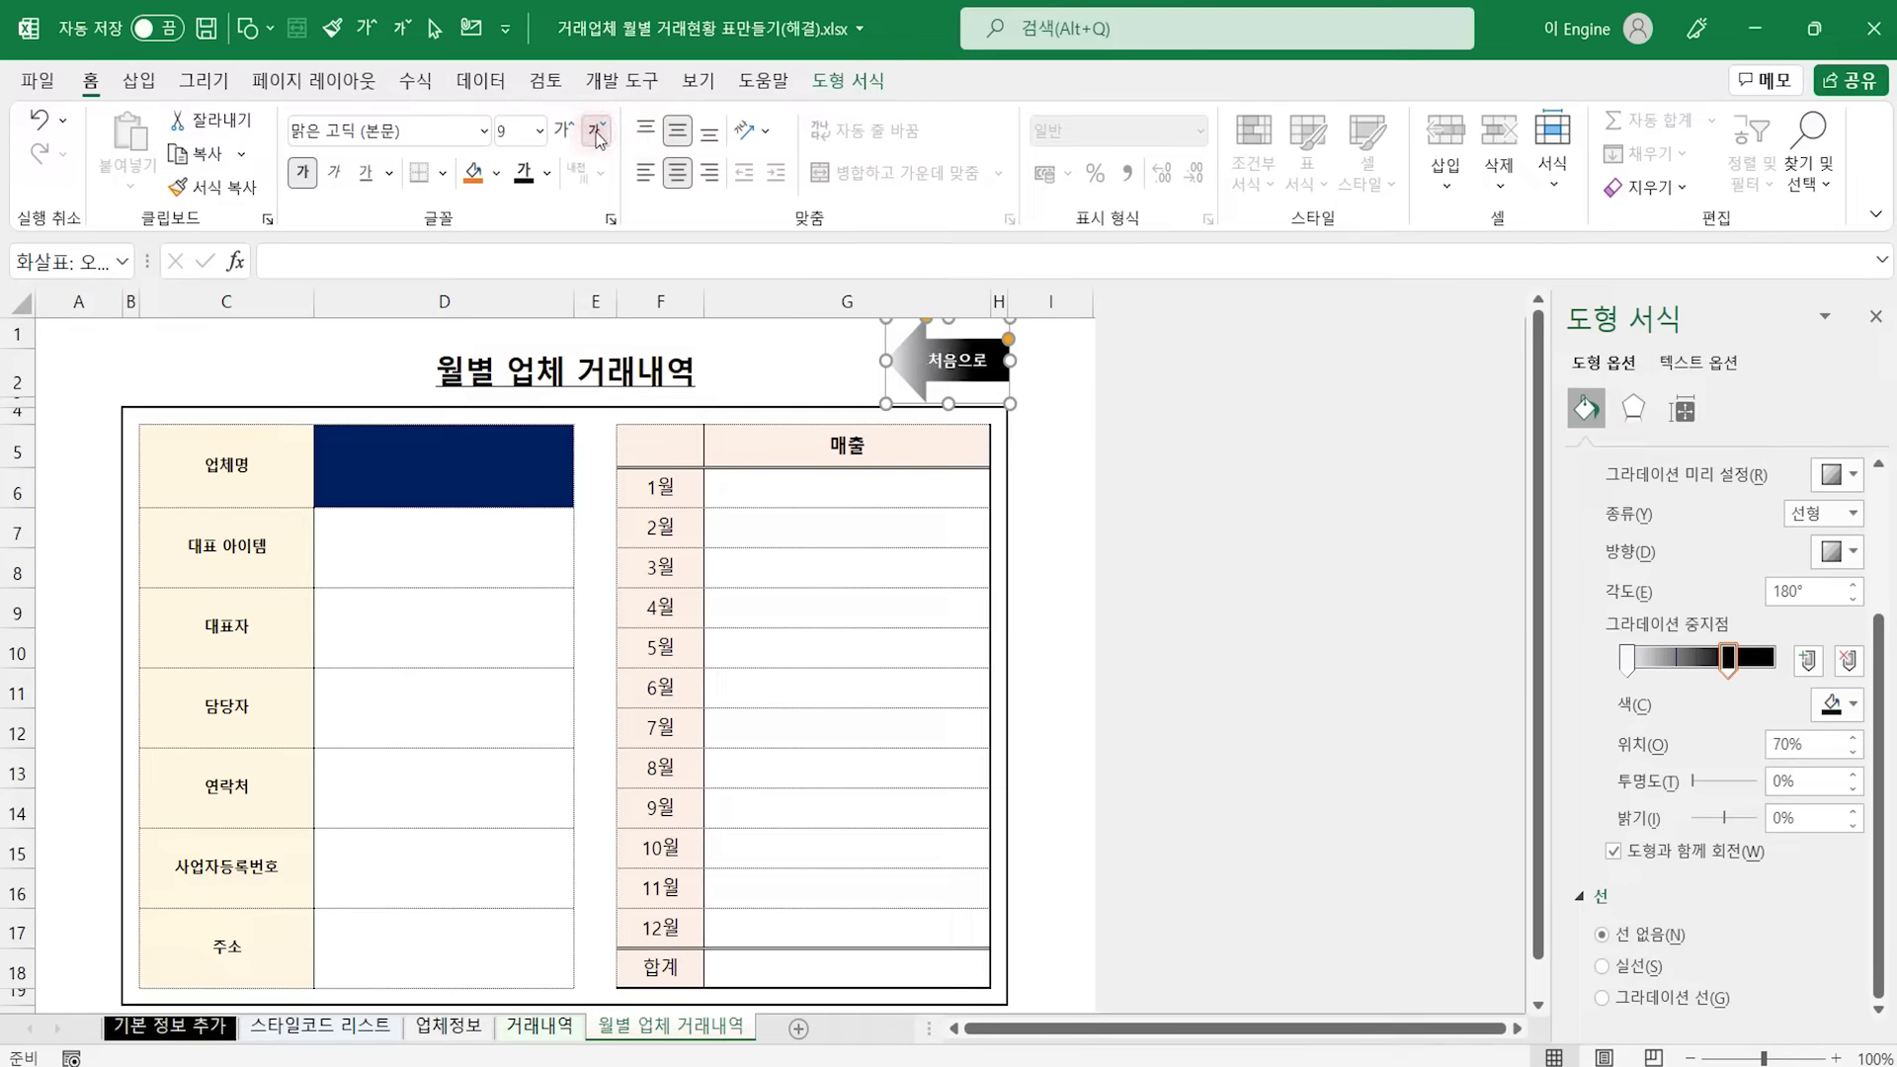
left_click(828, 365)
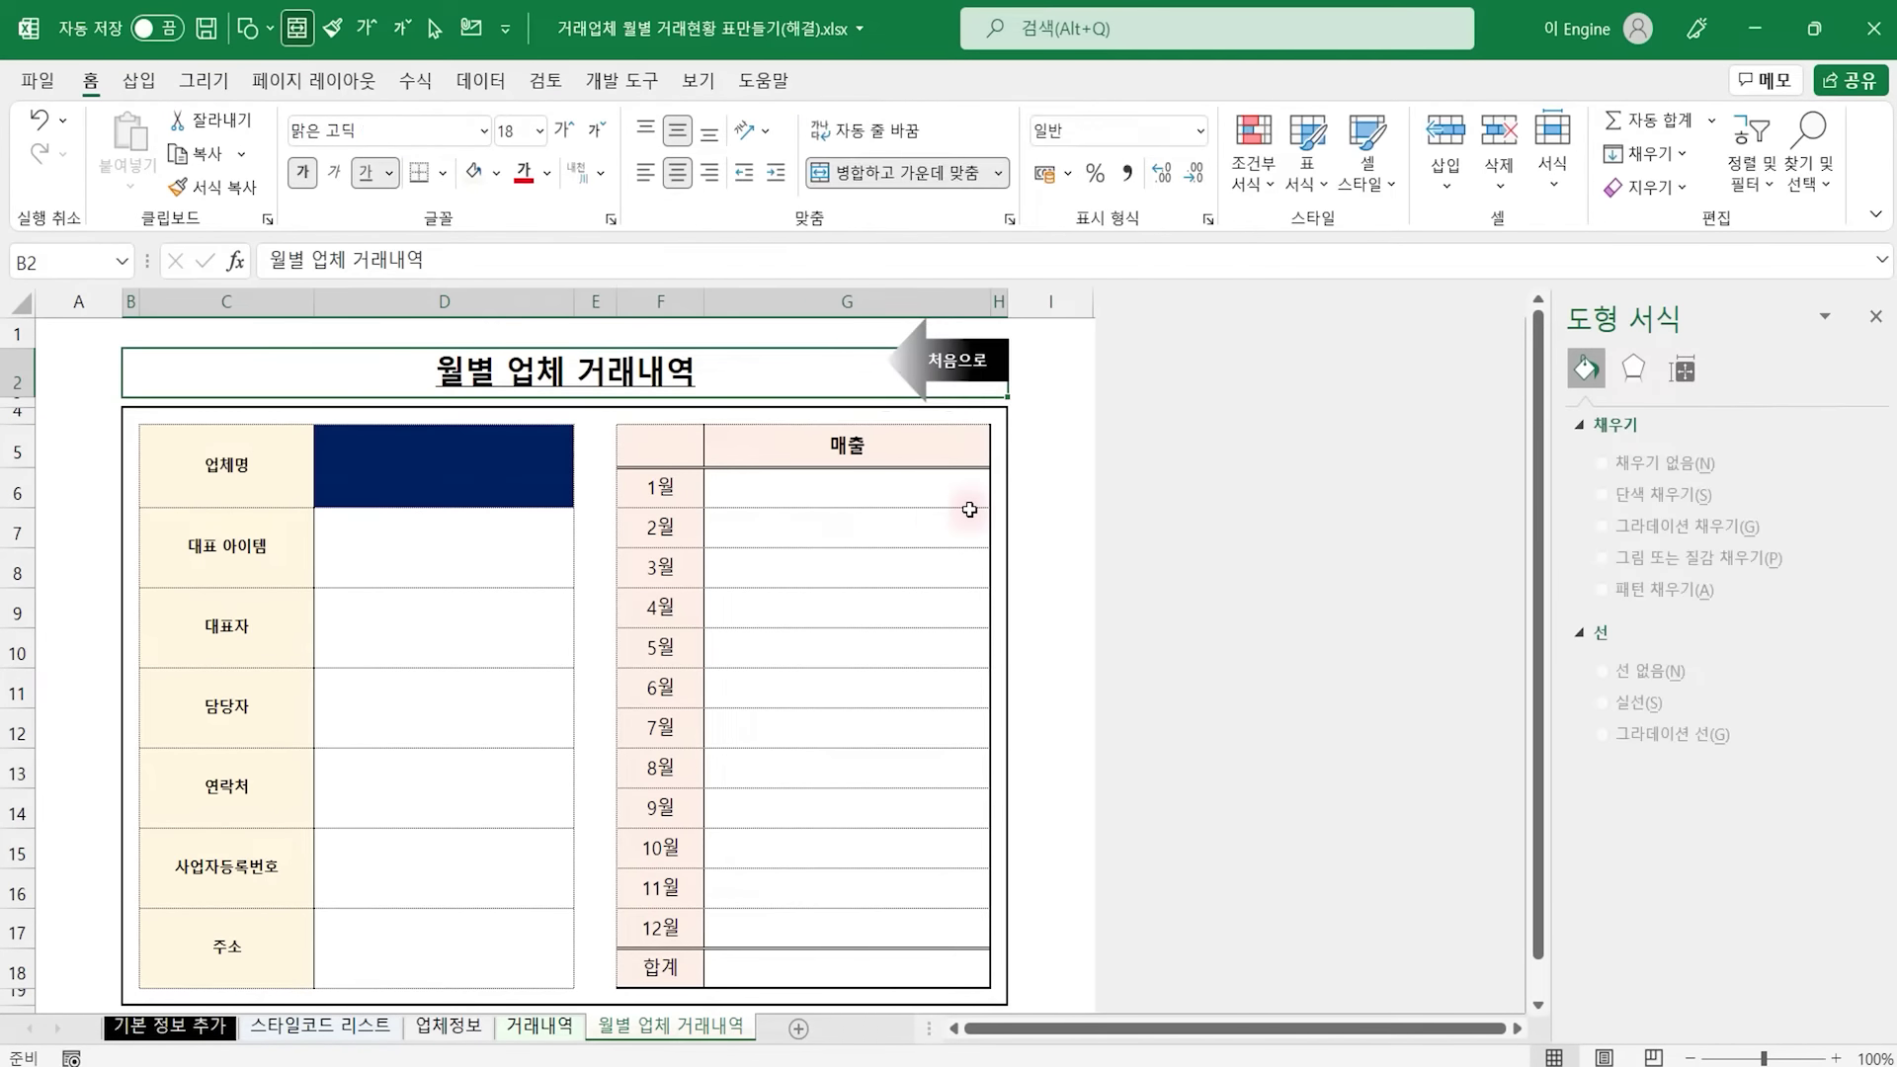
Link the 처음으로 arrow to cell A1 of the 기본 정보 추가 sheet in the current document and deselect it
right_click(922, 374)
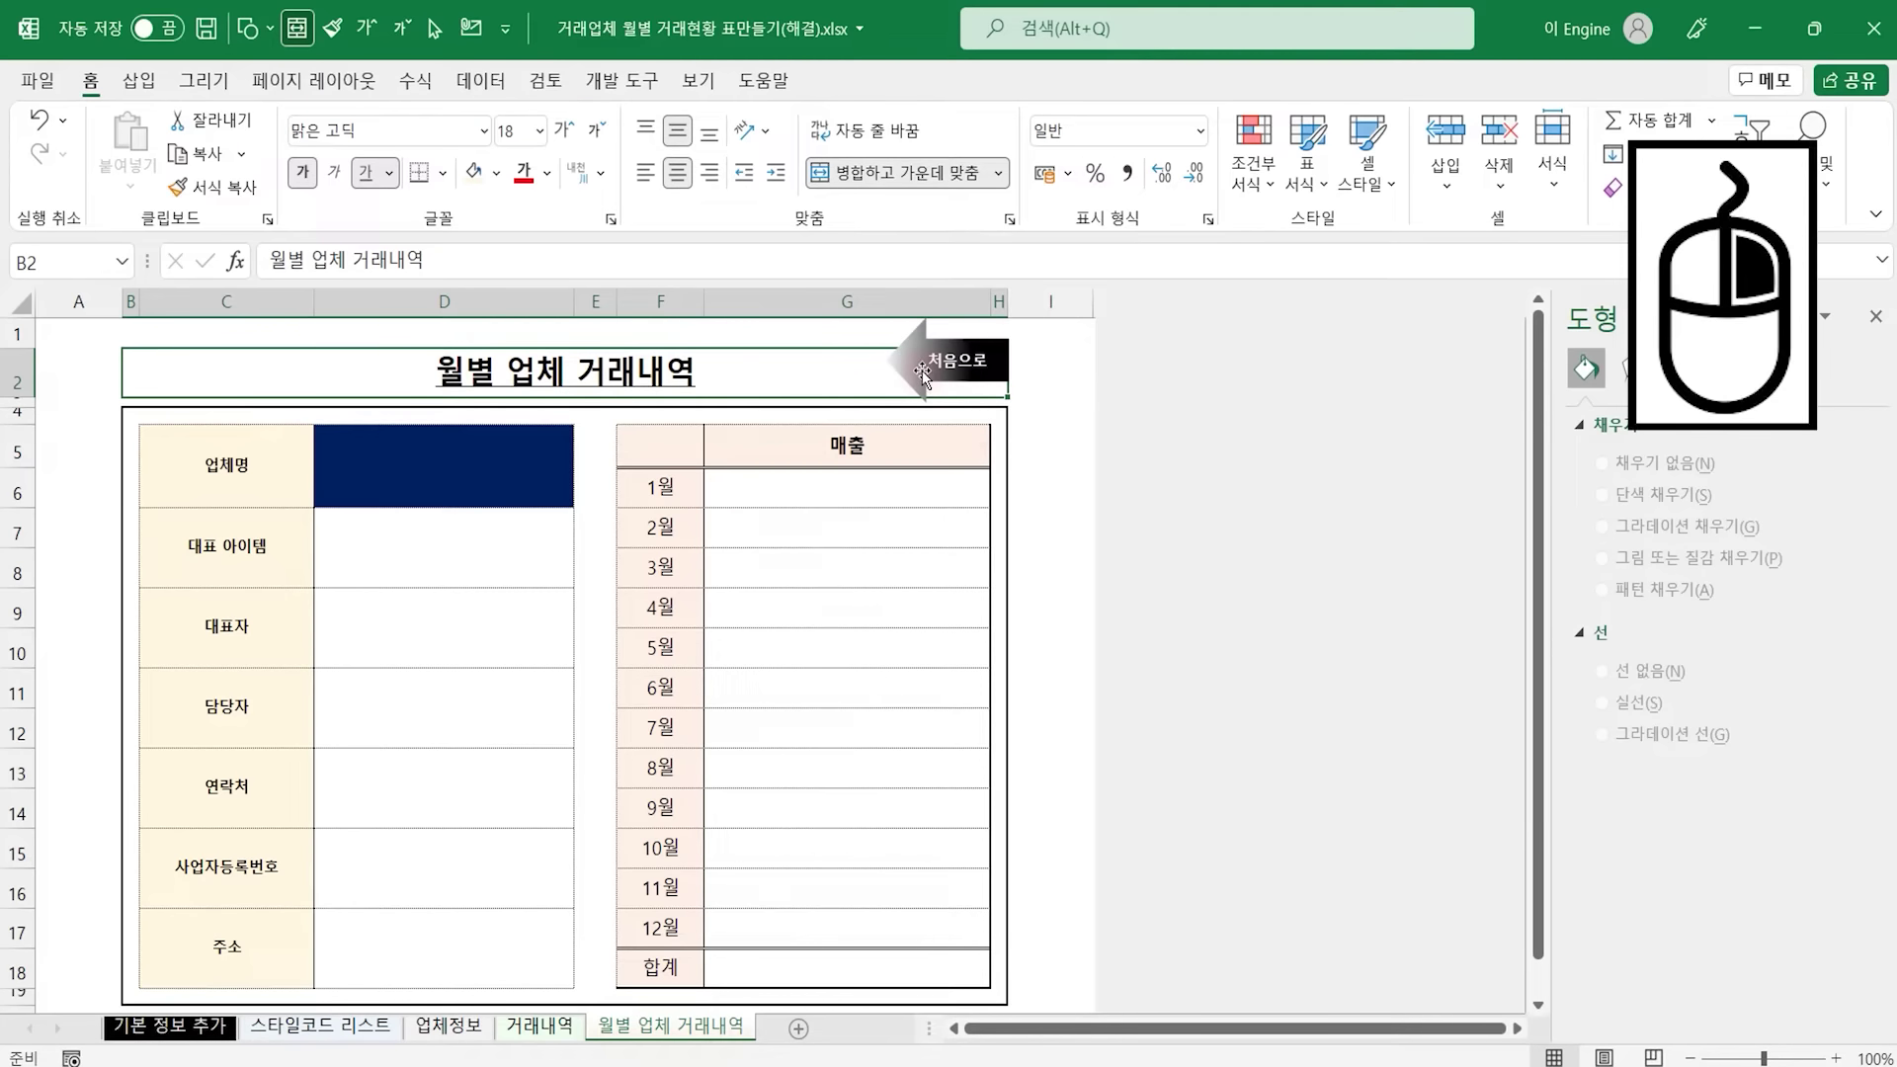
left_click(992, 751)
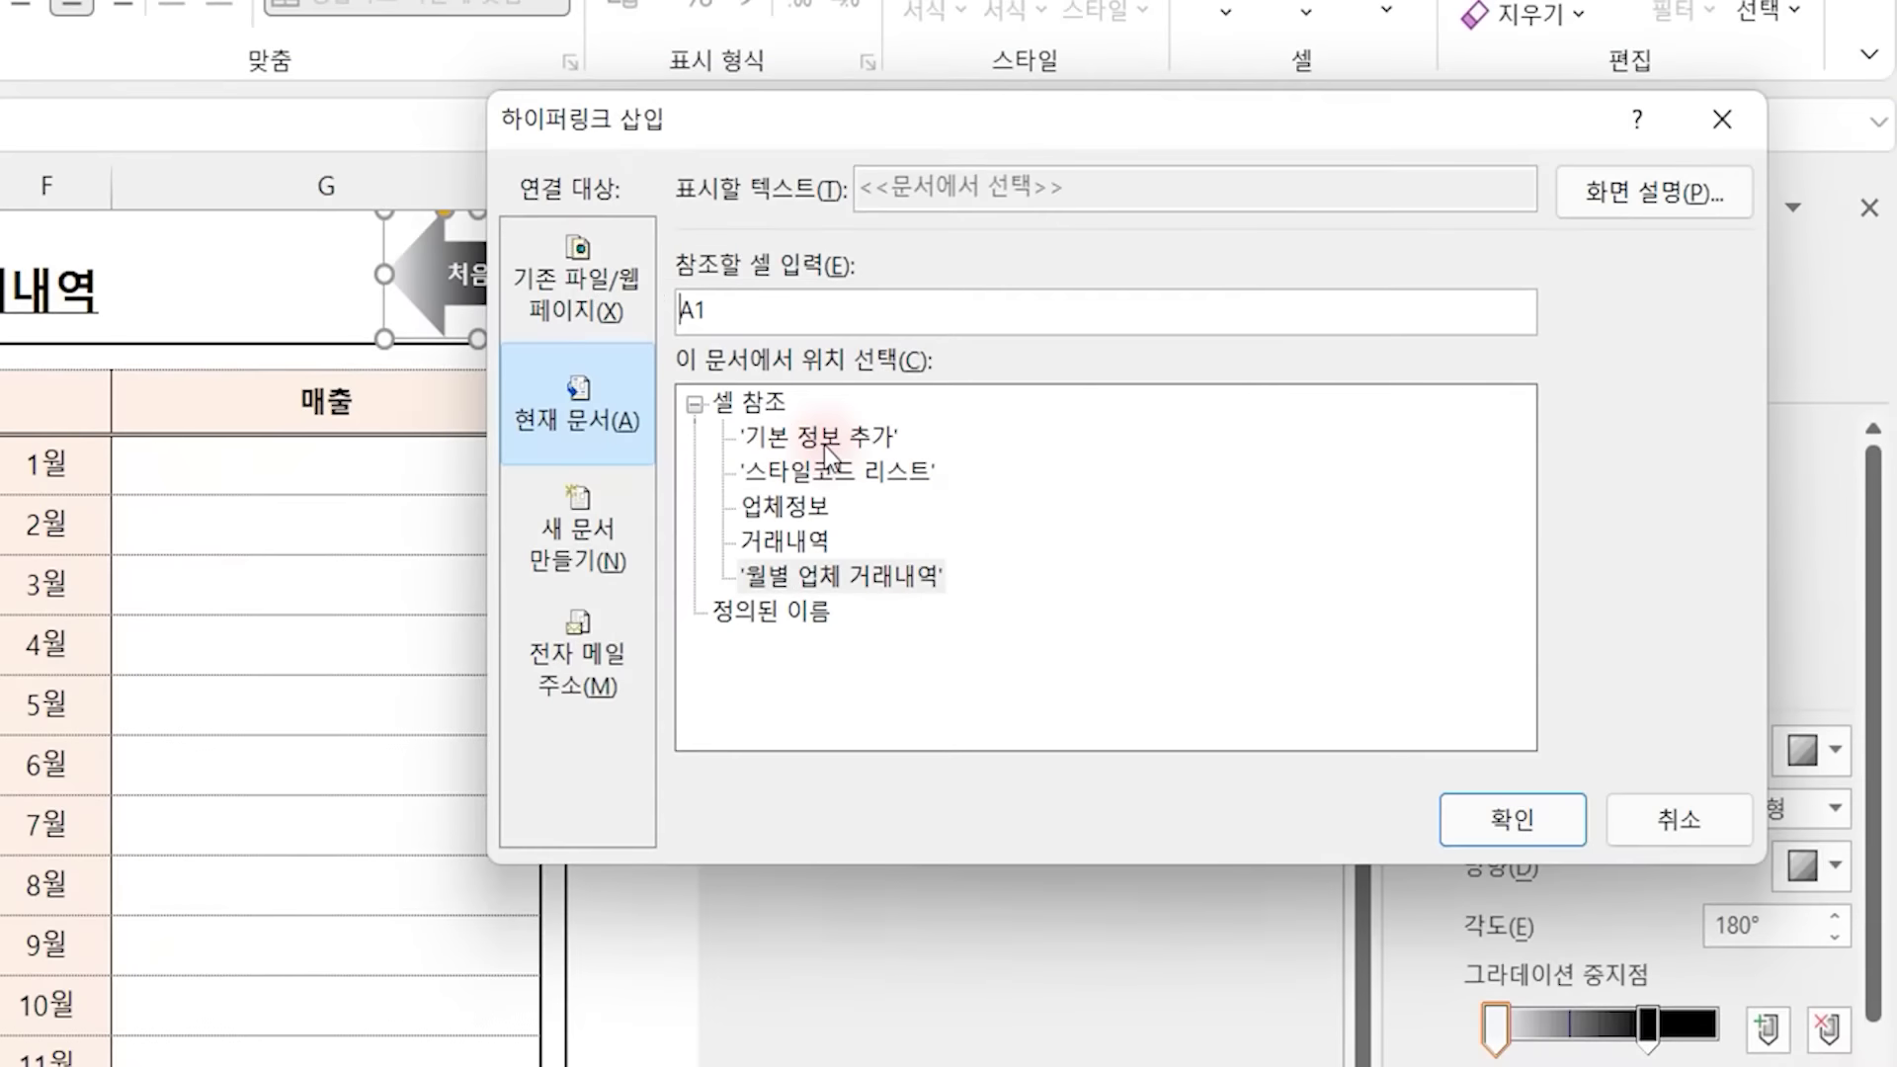
left_click(1178, 473)
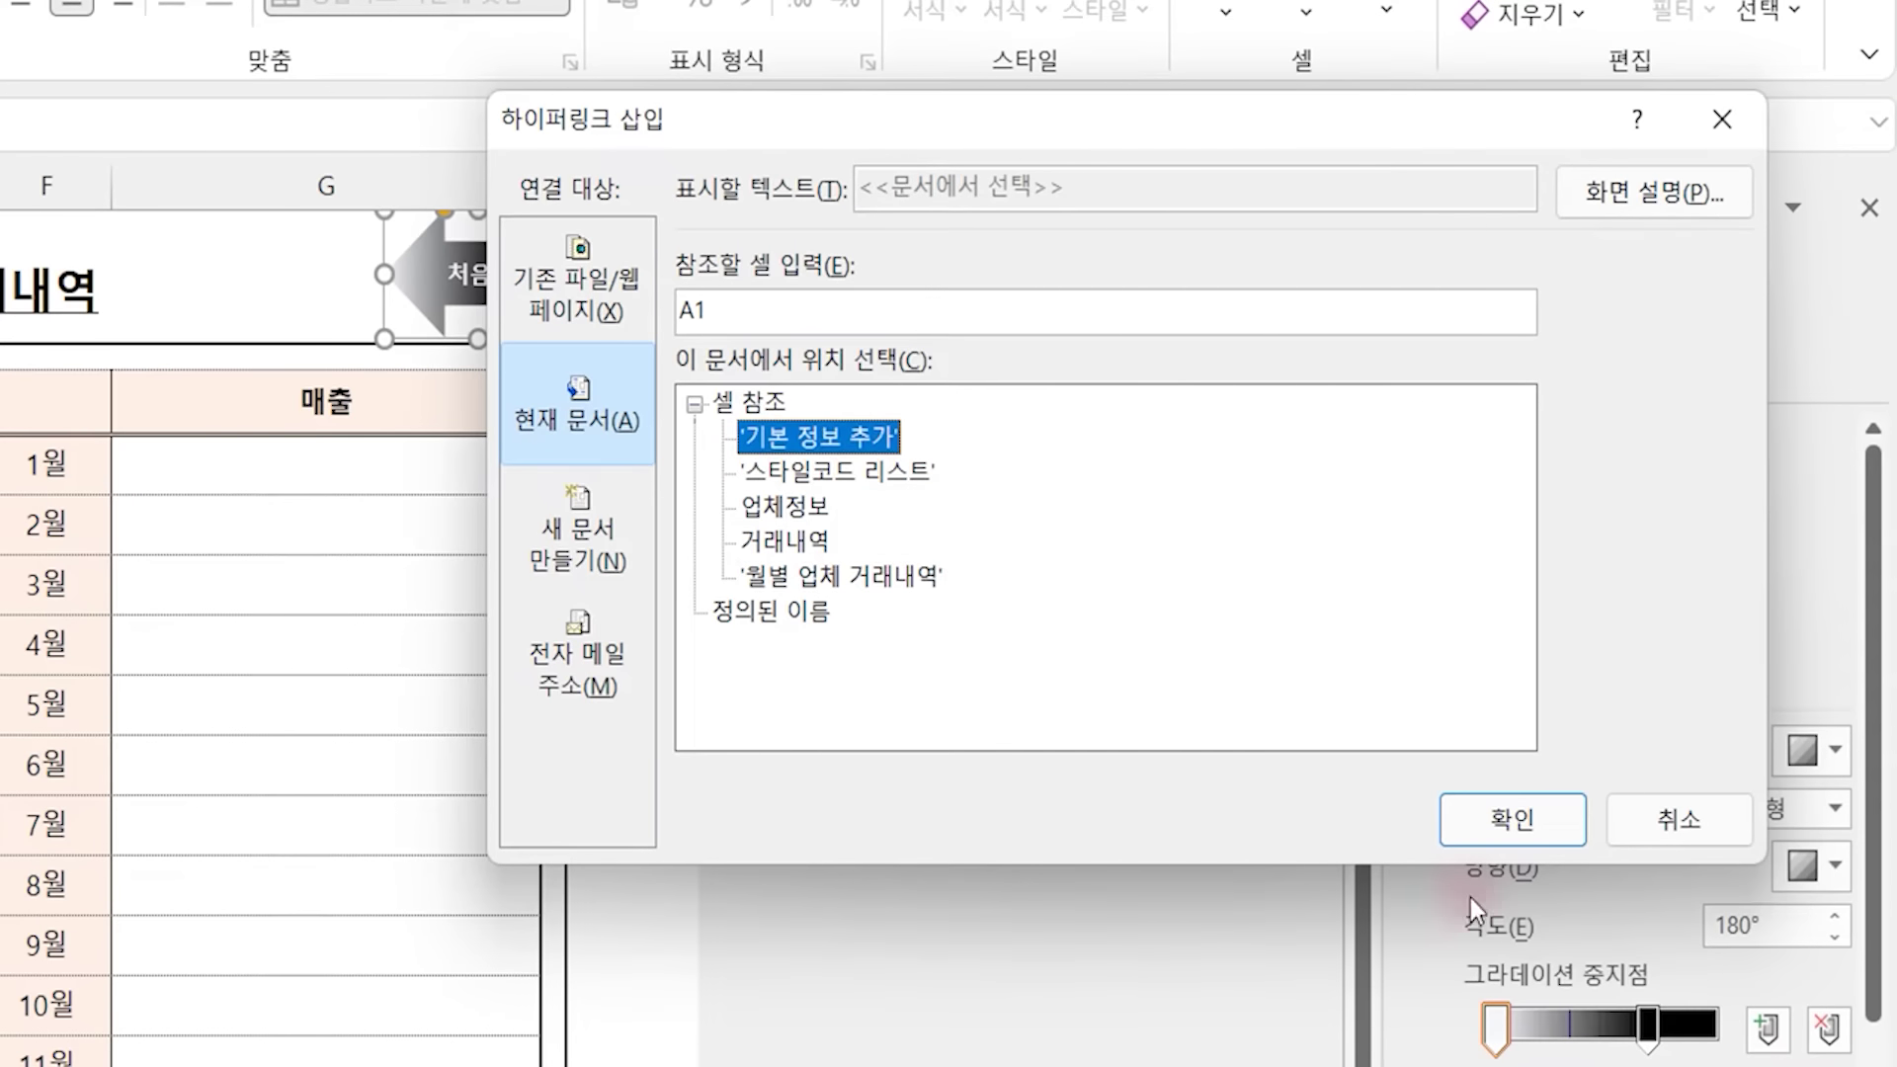
left_click(1492, 815)
left_click(296, 588)
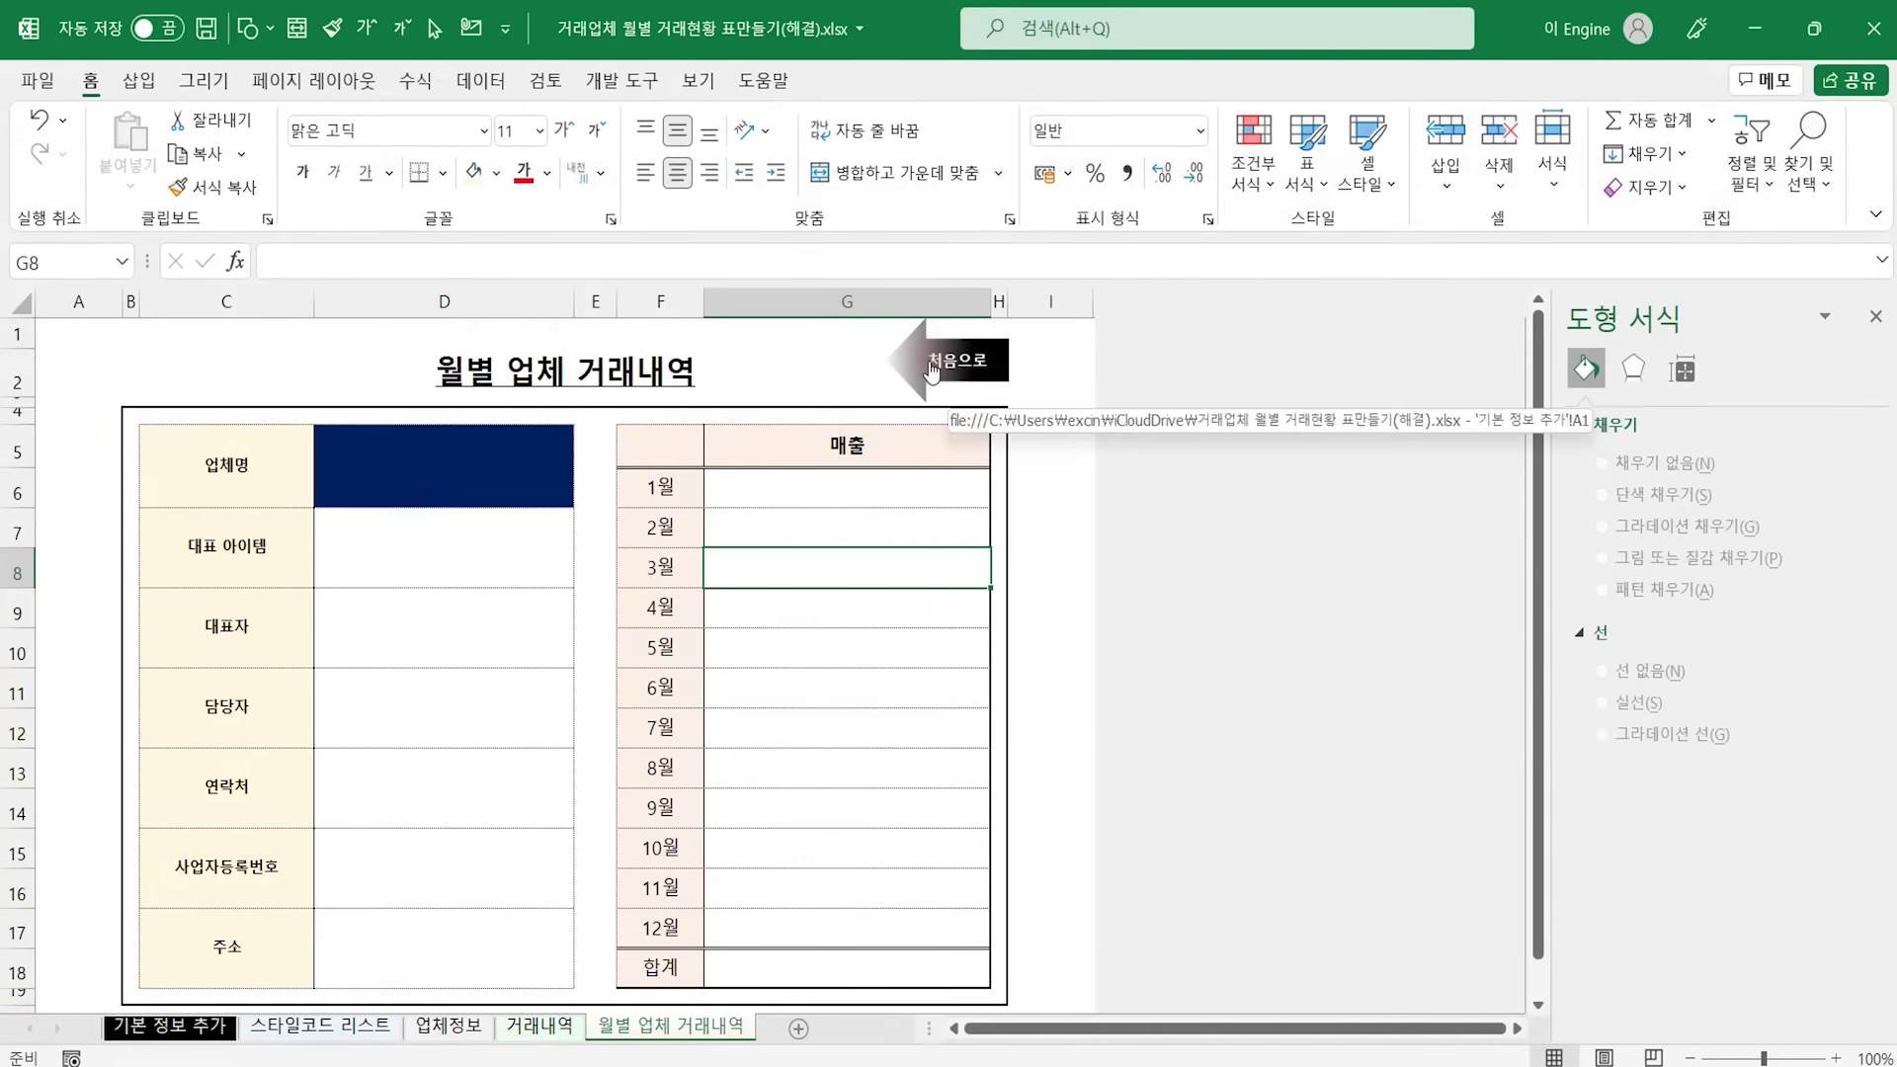
Test the 처음으로 arrow's link and return through the 월별 업체 거래내역 button
left_click(931, 368)
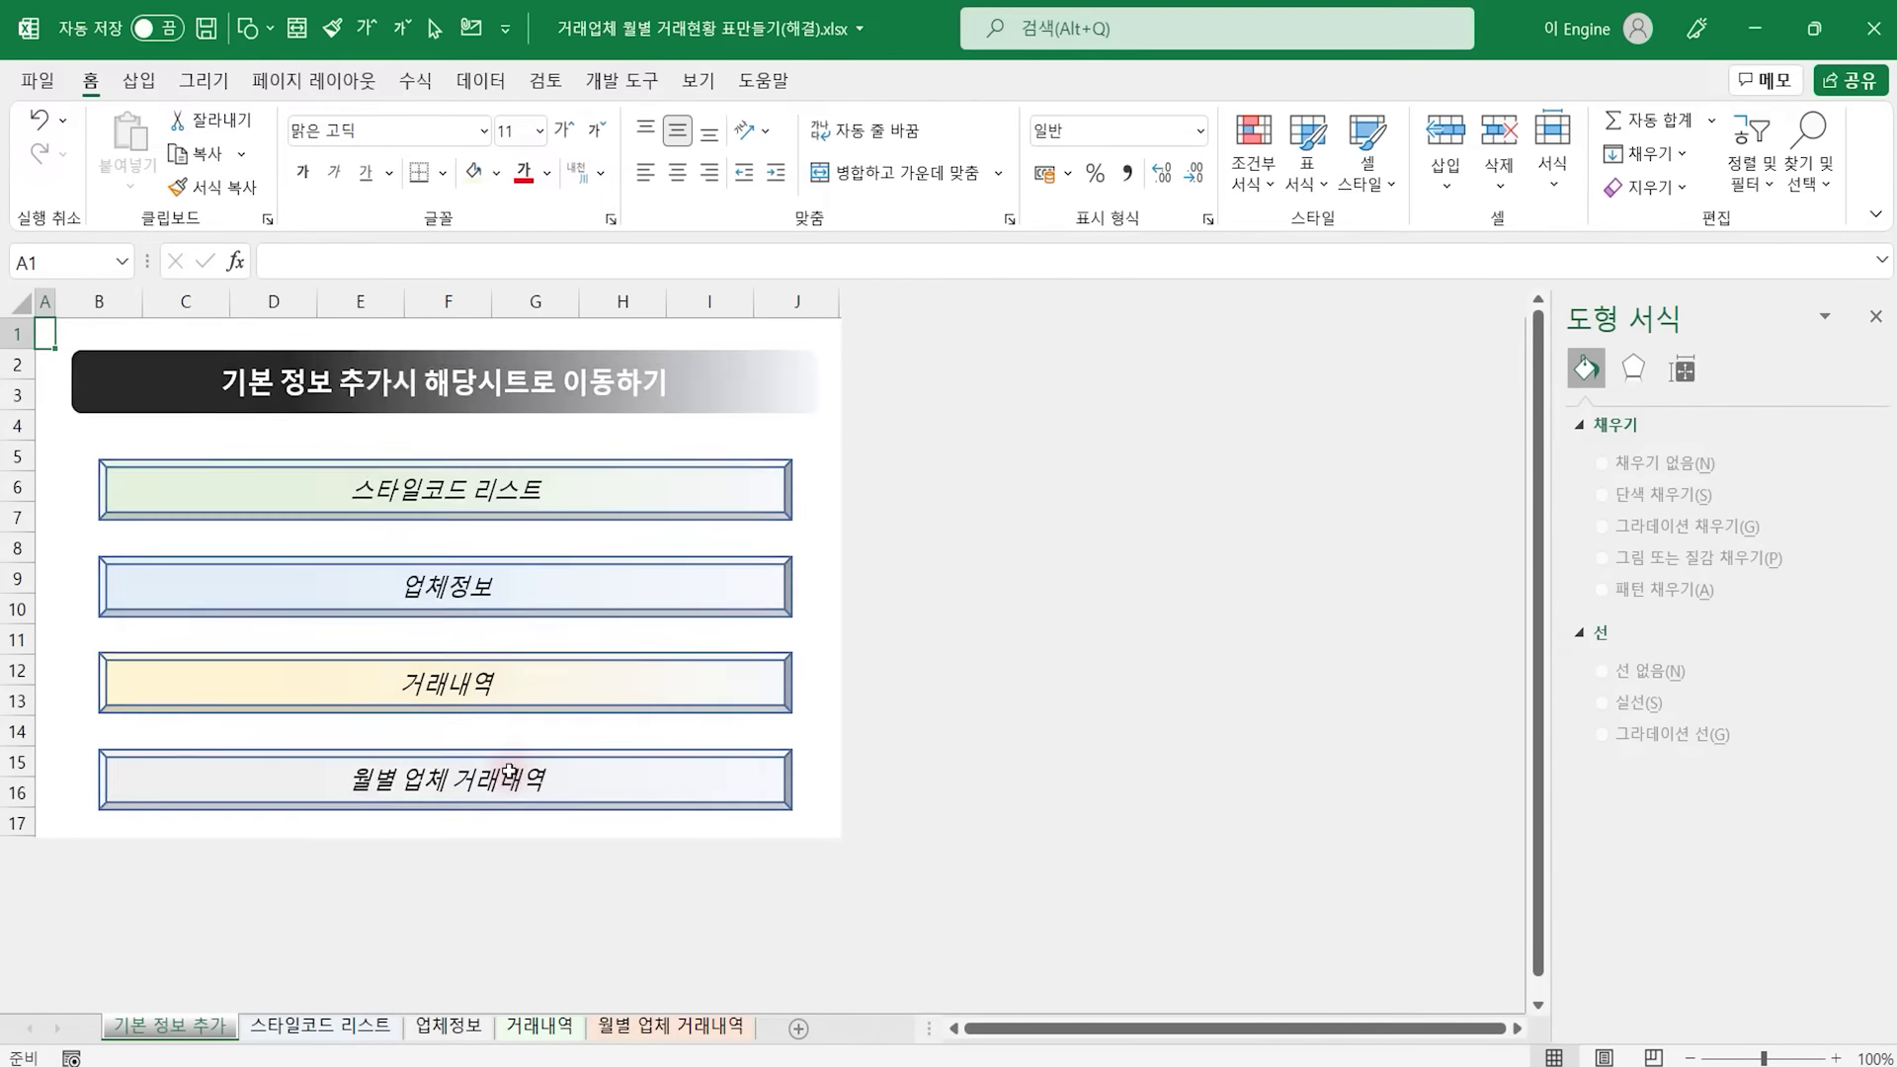
left_click(514, 776)
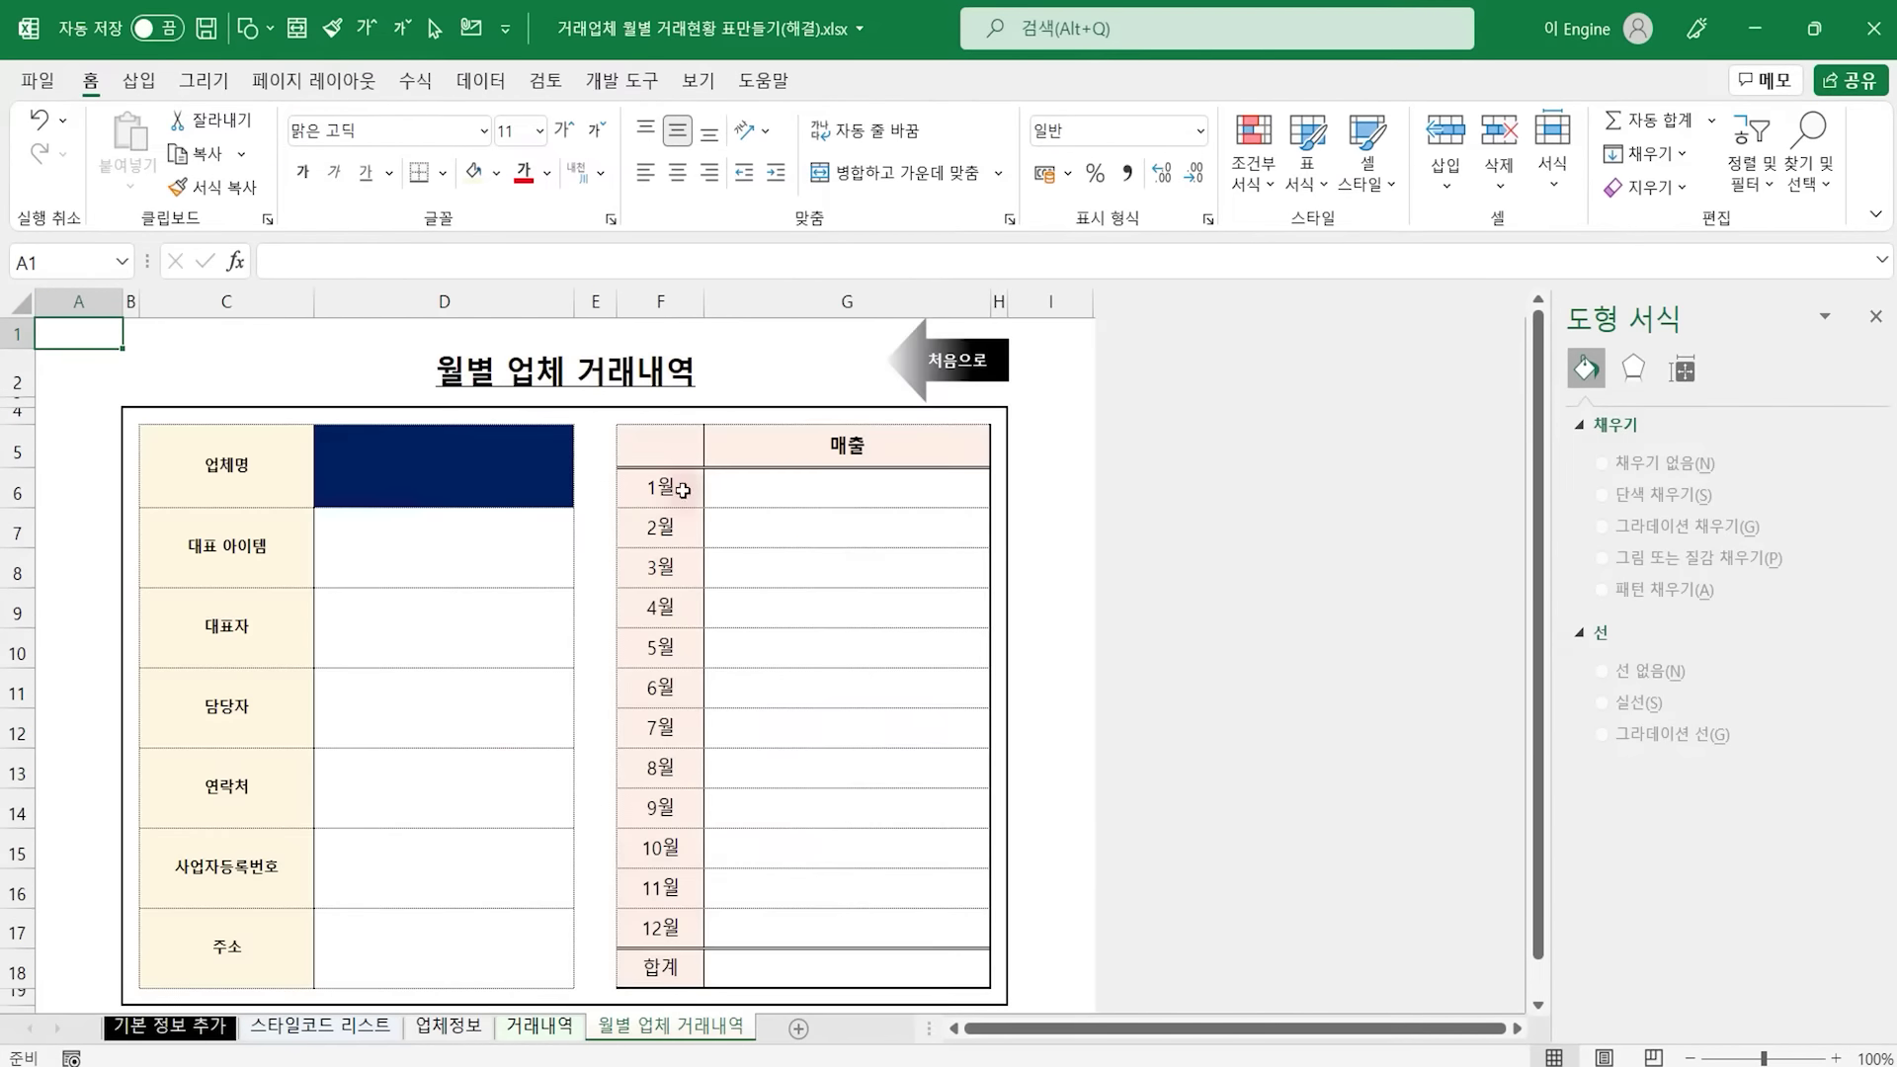
Copy the 처음으로 arrow onto the 거래내역 sheet, place it above the table's far end, and close the shape formatting pane
right_click(921, 366)
key("Escape")
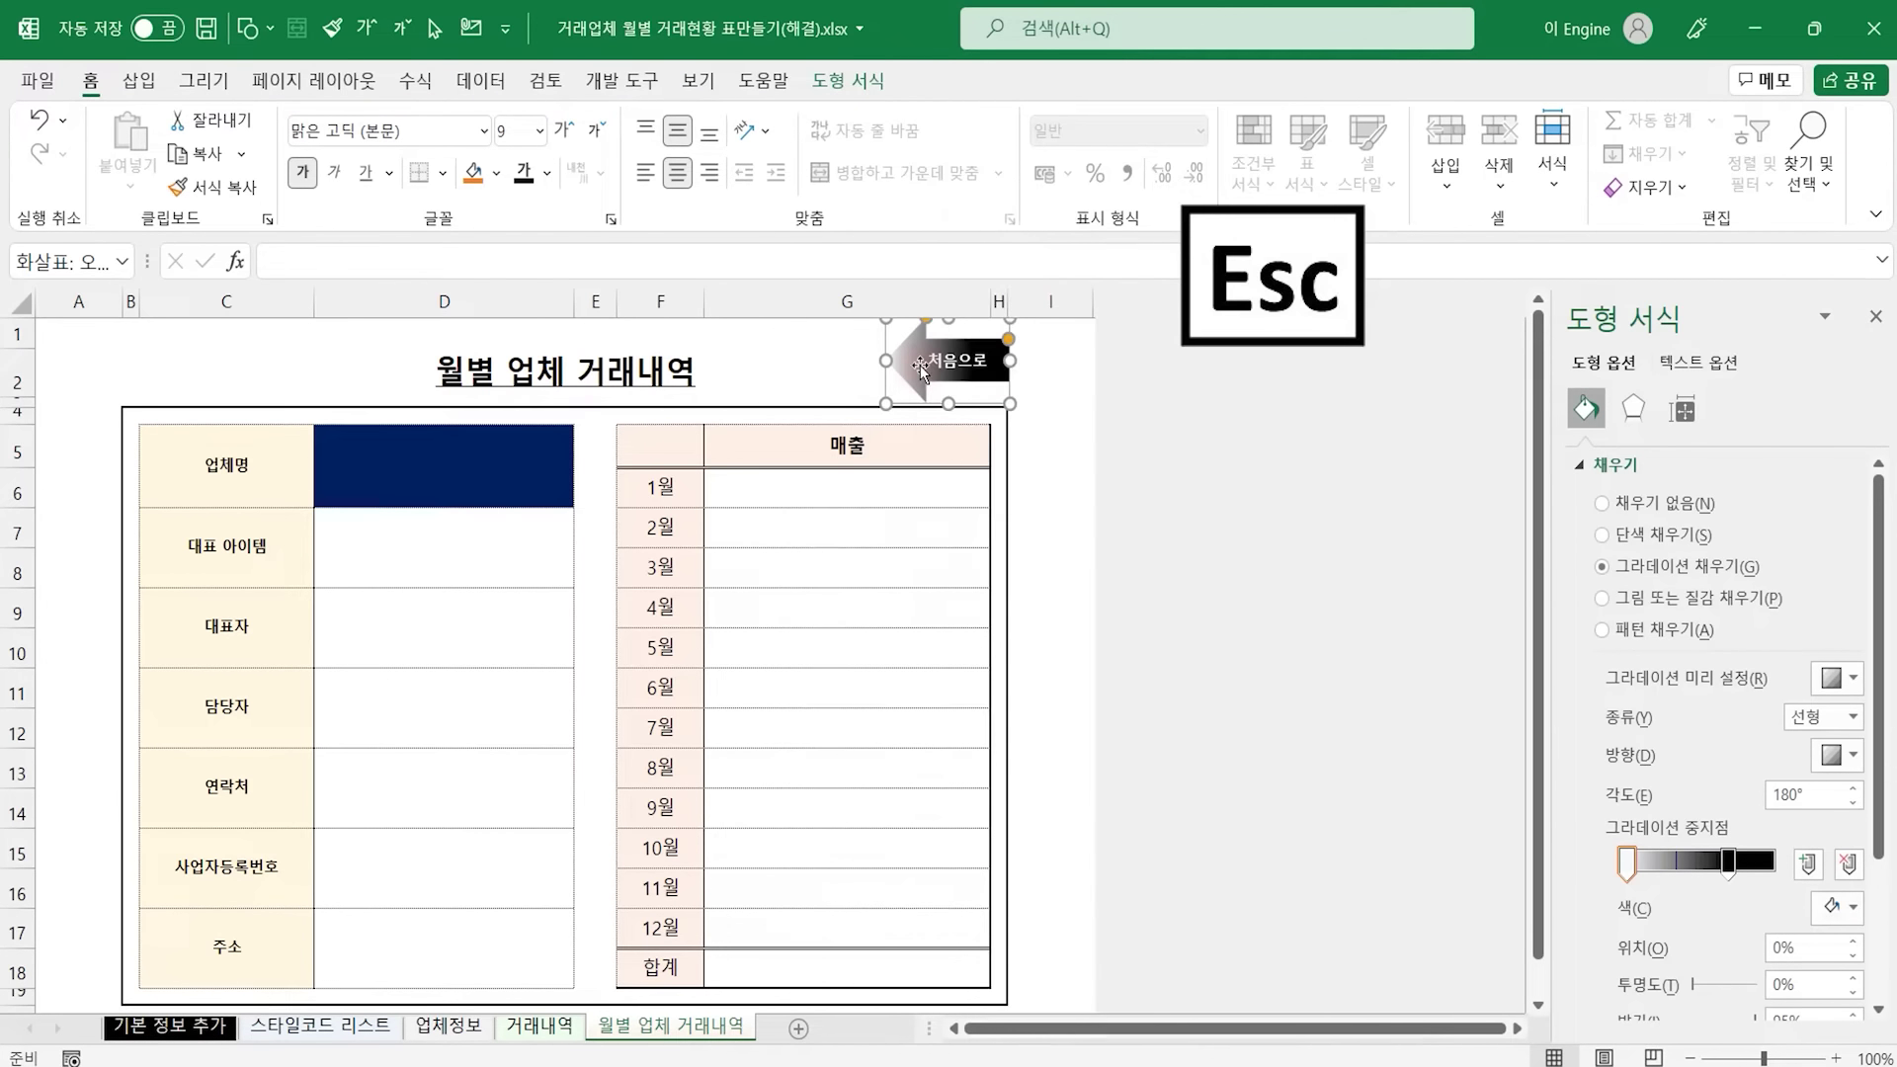
left_click(526, 1027)
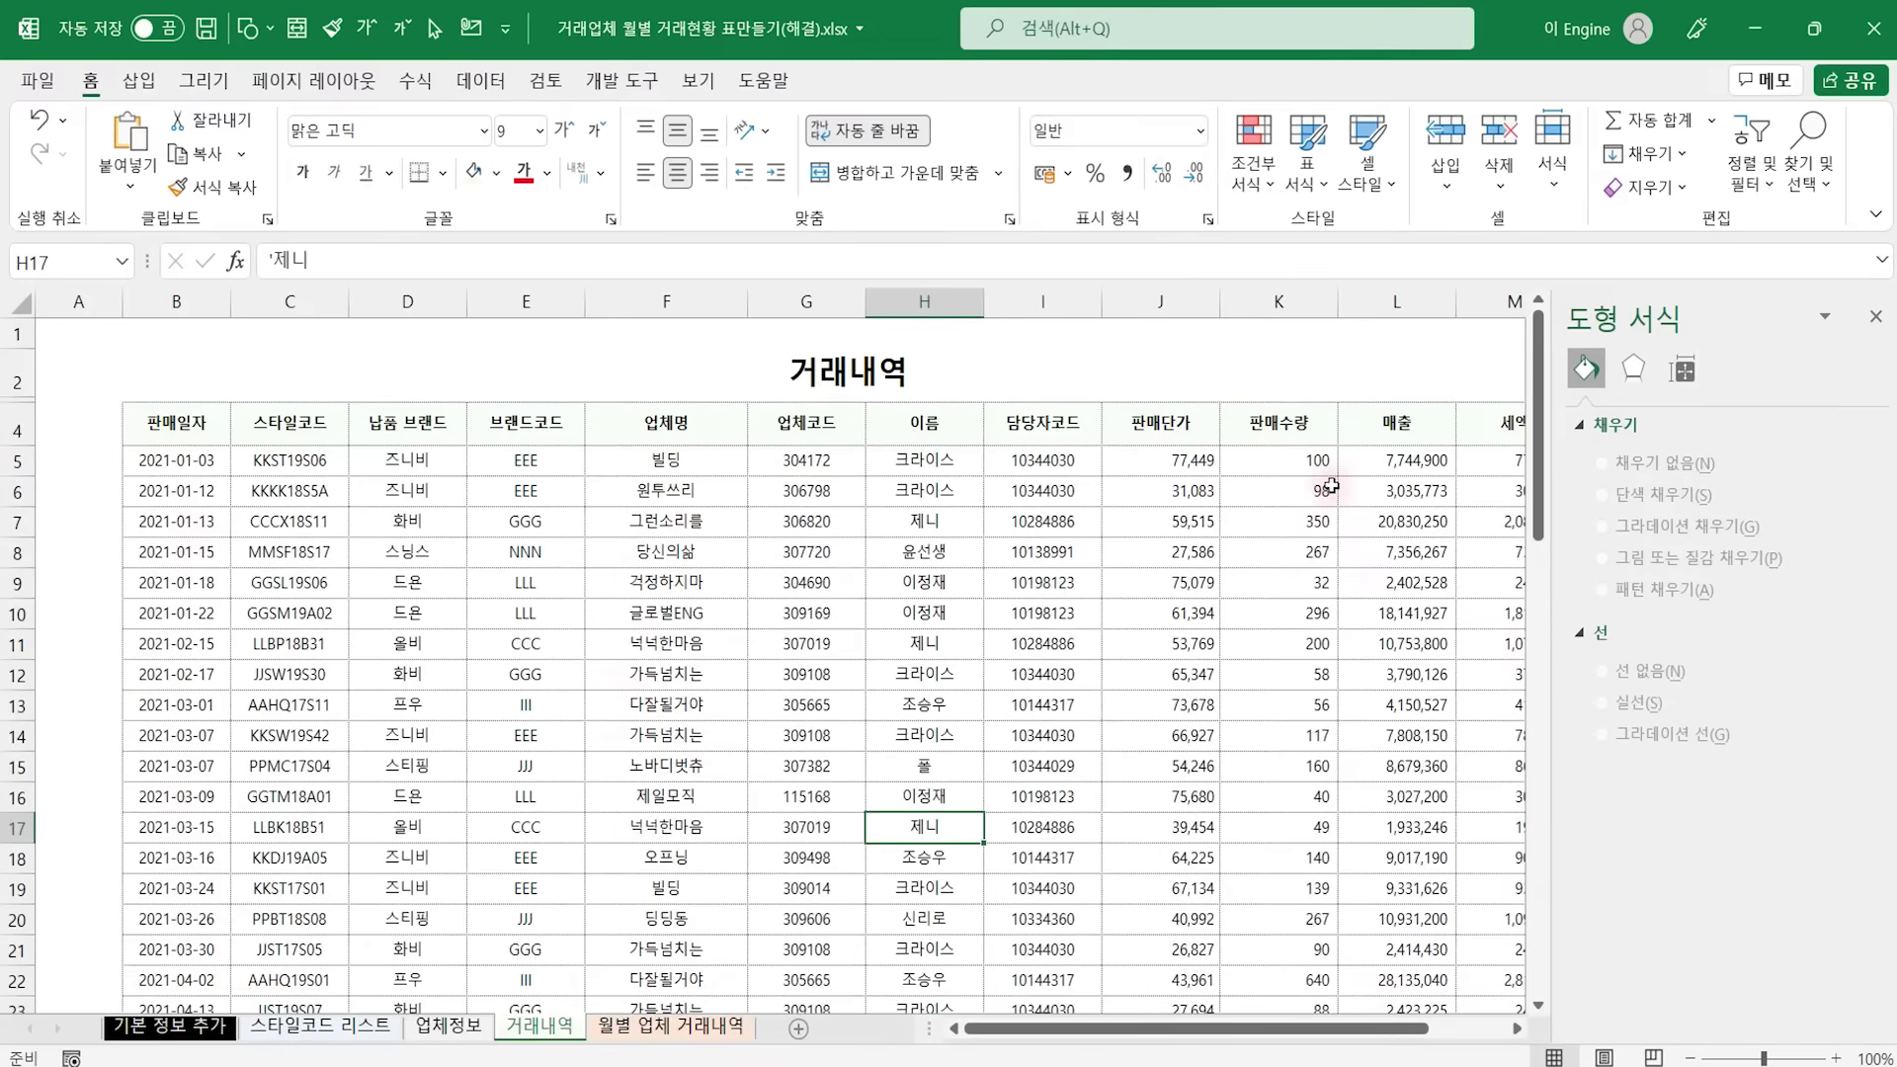
left_click(1875, 317)
left_click(293, 375)
key("ctrl+v")
left_click_drag(211, 423, 1539, 386)
Paste the 처음으로 arrow on the 업체정보 sheet and place it above the 전자계약서 체결여부 column
left_click(447, 1025)
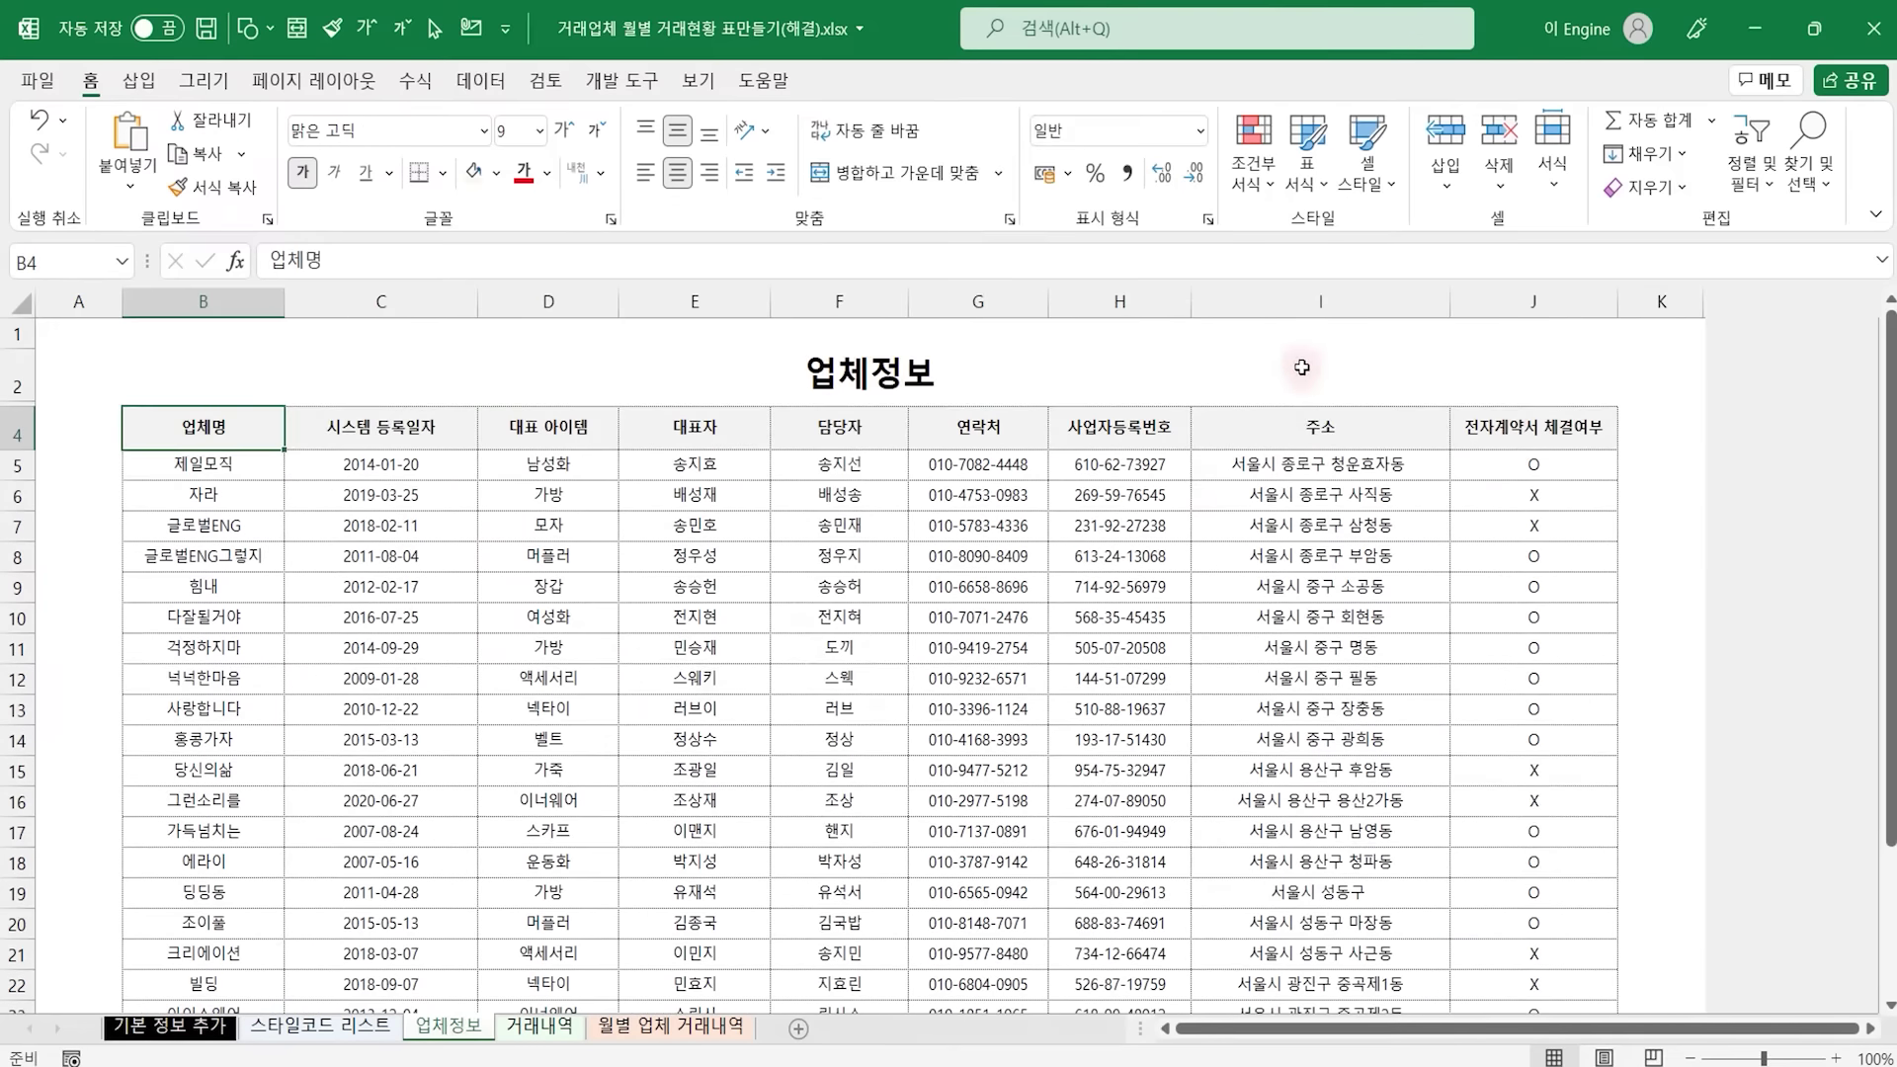
key("ctrl+v")
left_click_drag(205, 440, 1757, 405)
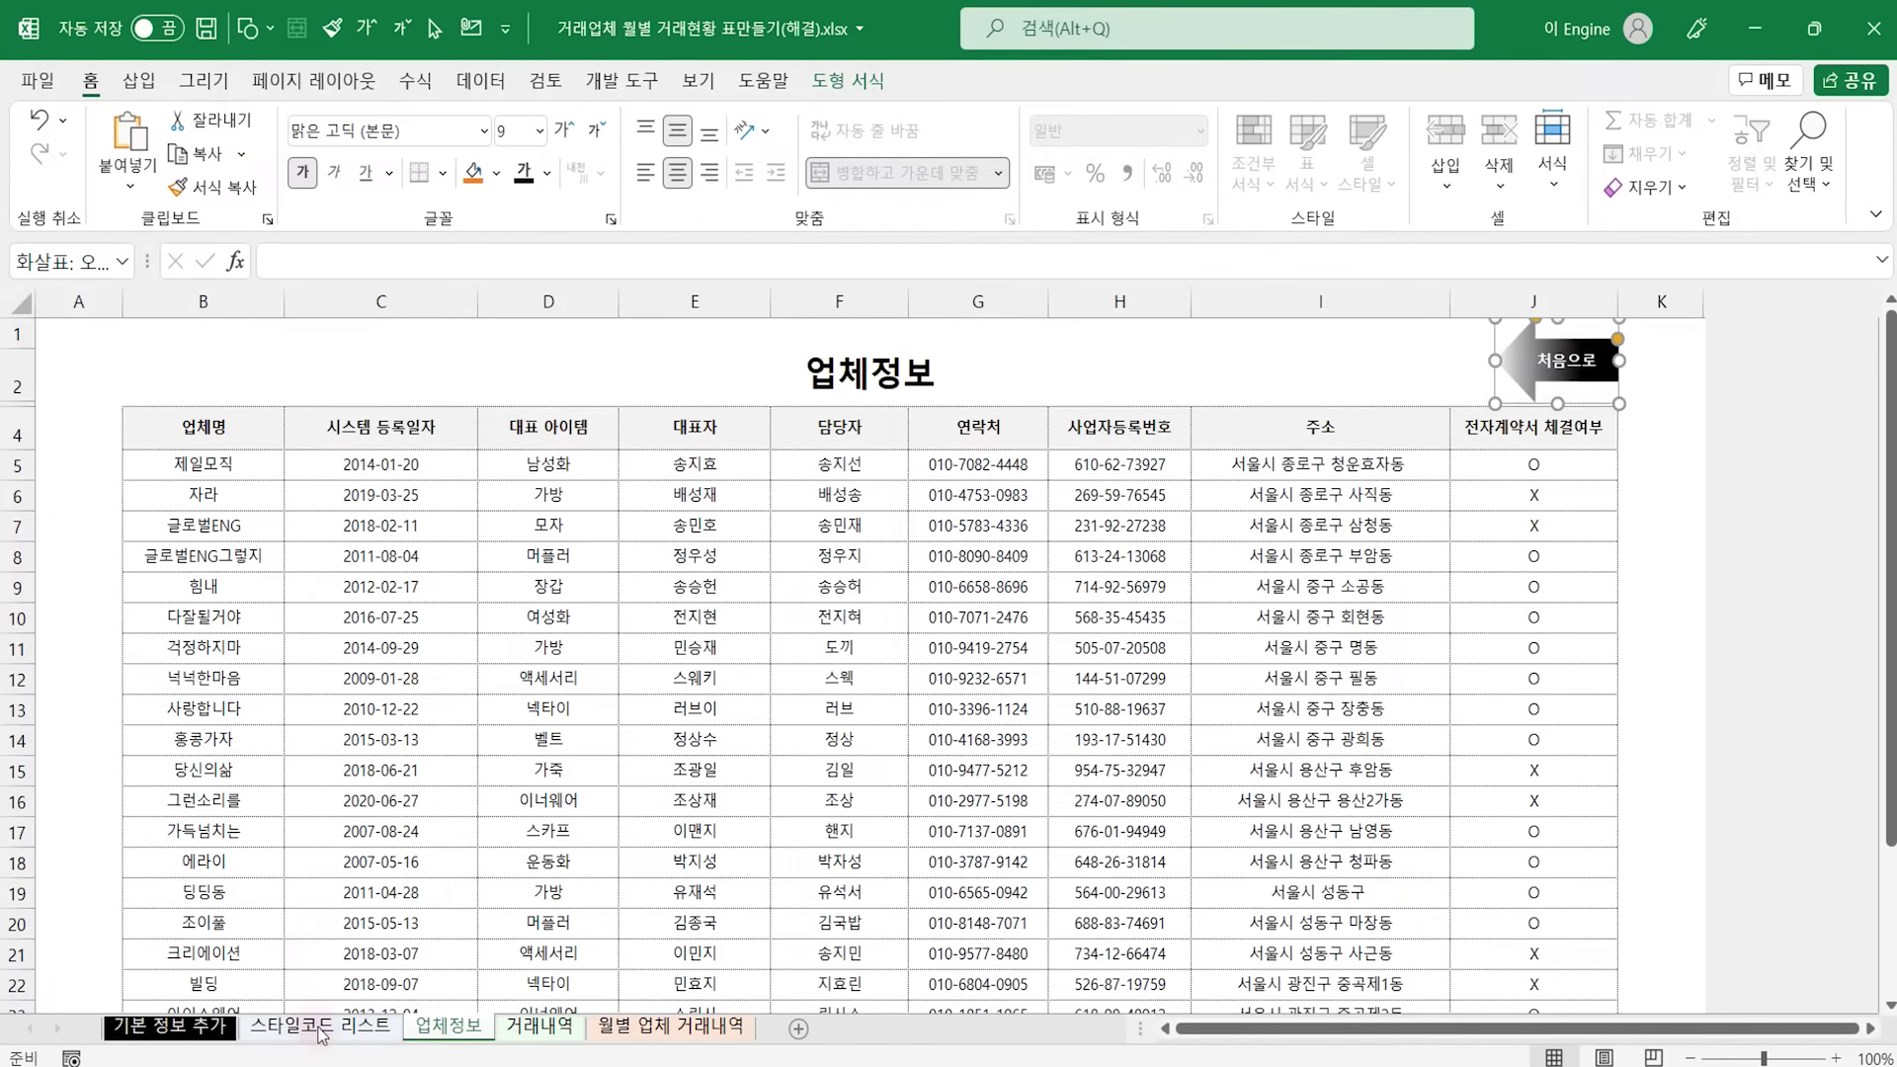
Paste the 처음으로 arrow on the 스타일코드 리스트 sheet above the 누적입고액 원가기준 column and test its link
left_click(318, 1028)
key("ctrl+v")
left_click_drag(224, 435, 1297, 398)
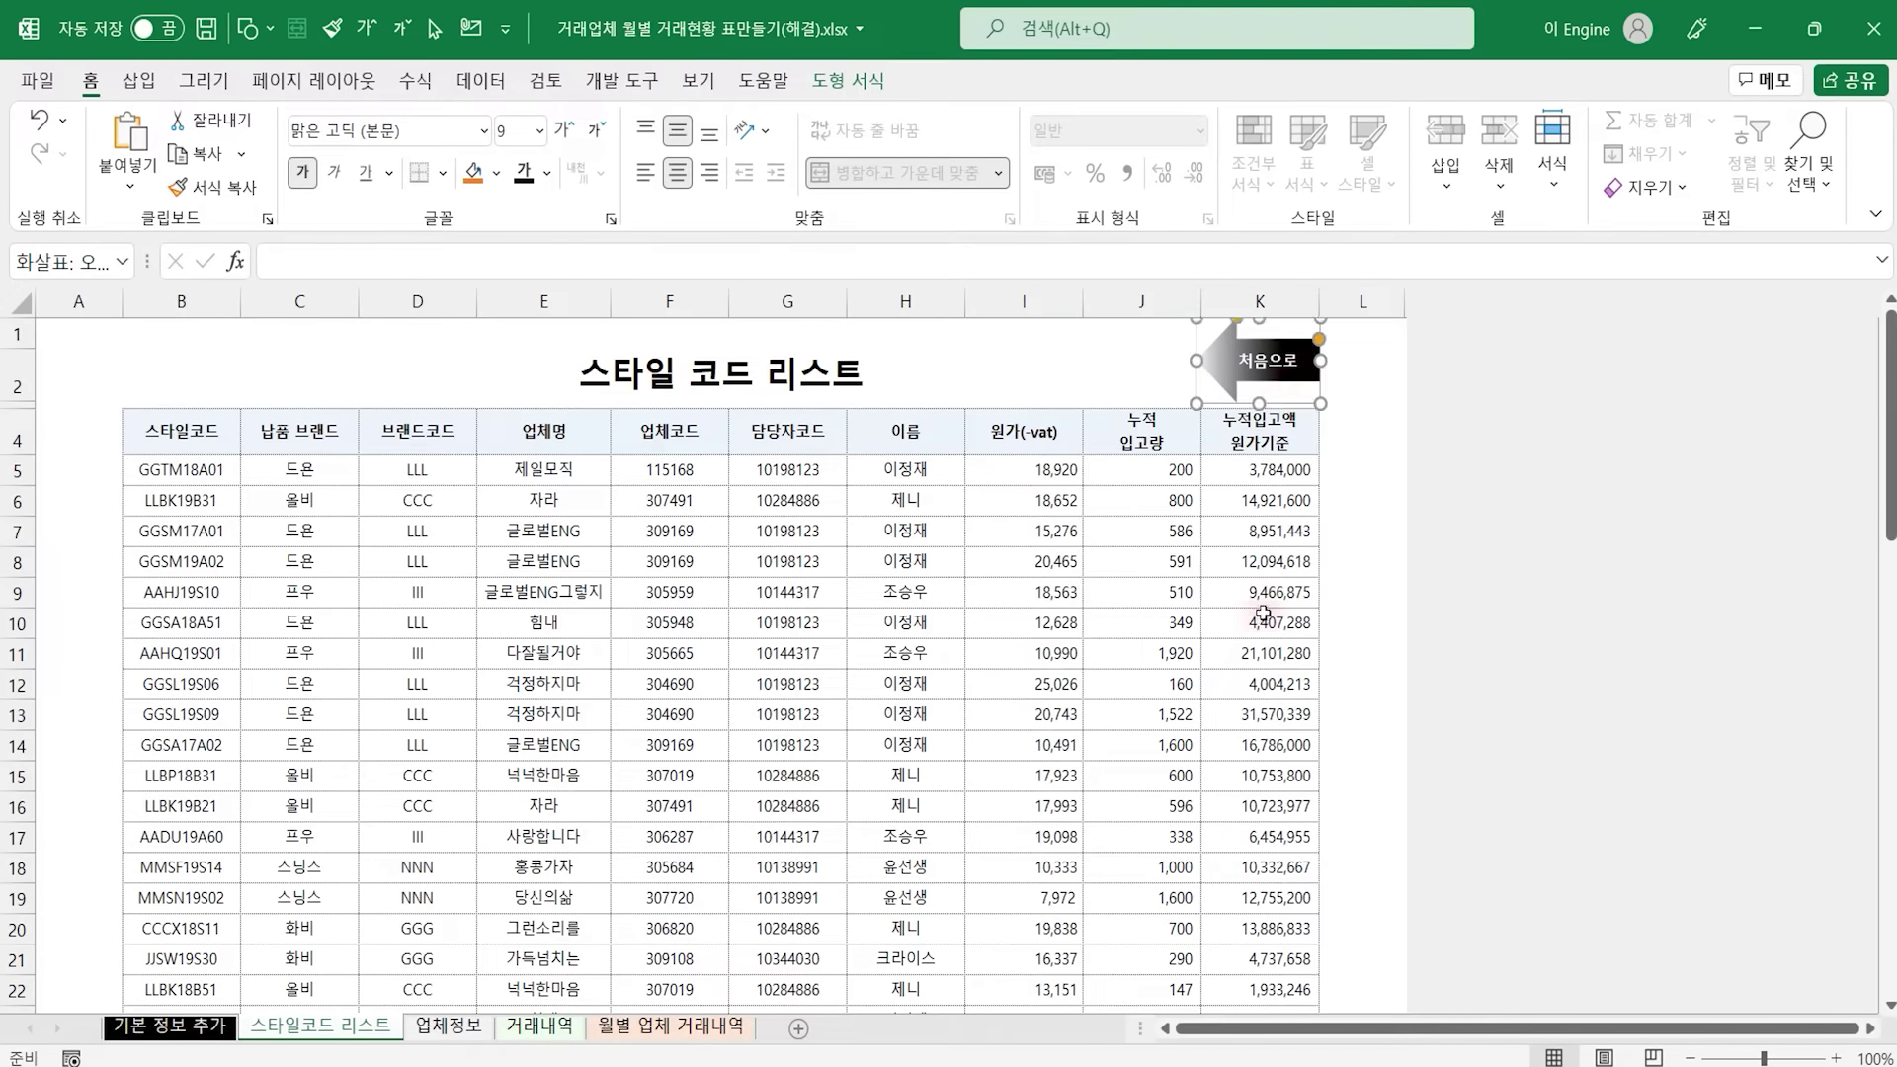
left_click(1264, 614)
left_click(1260, 361)
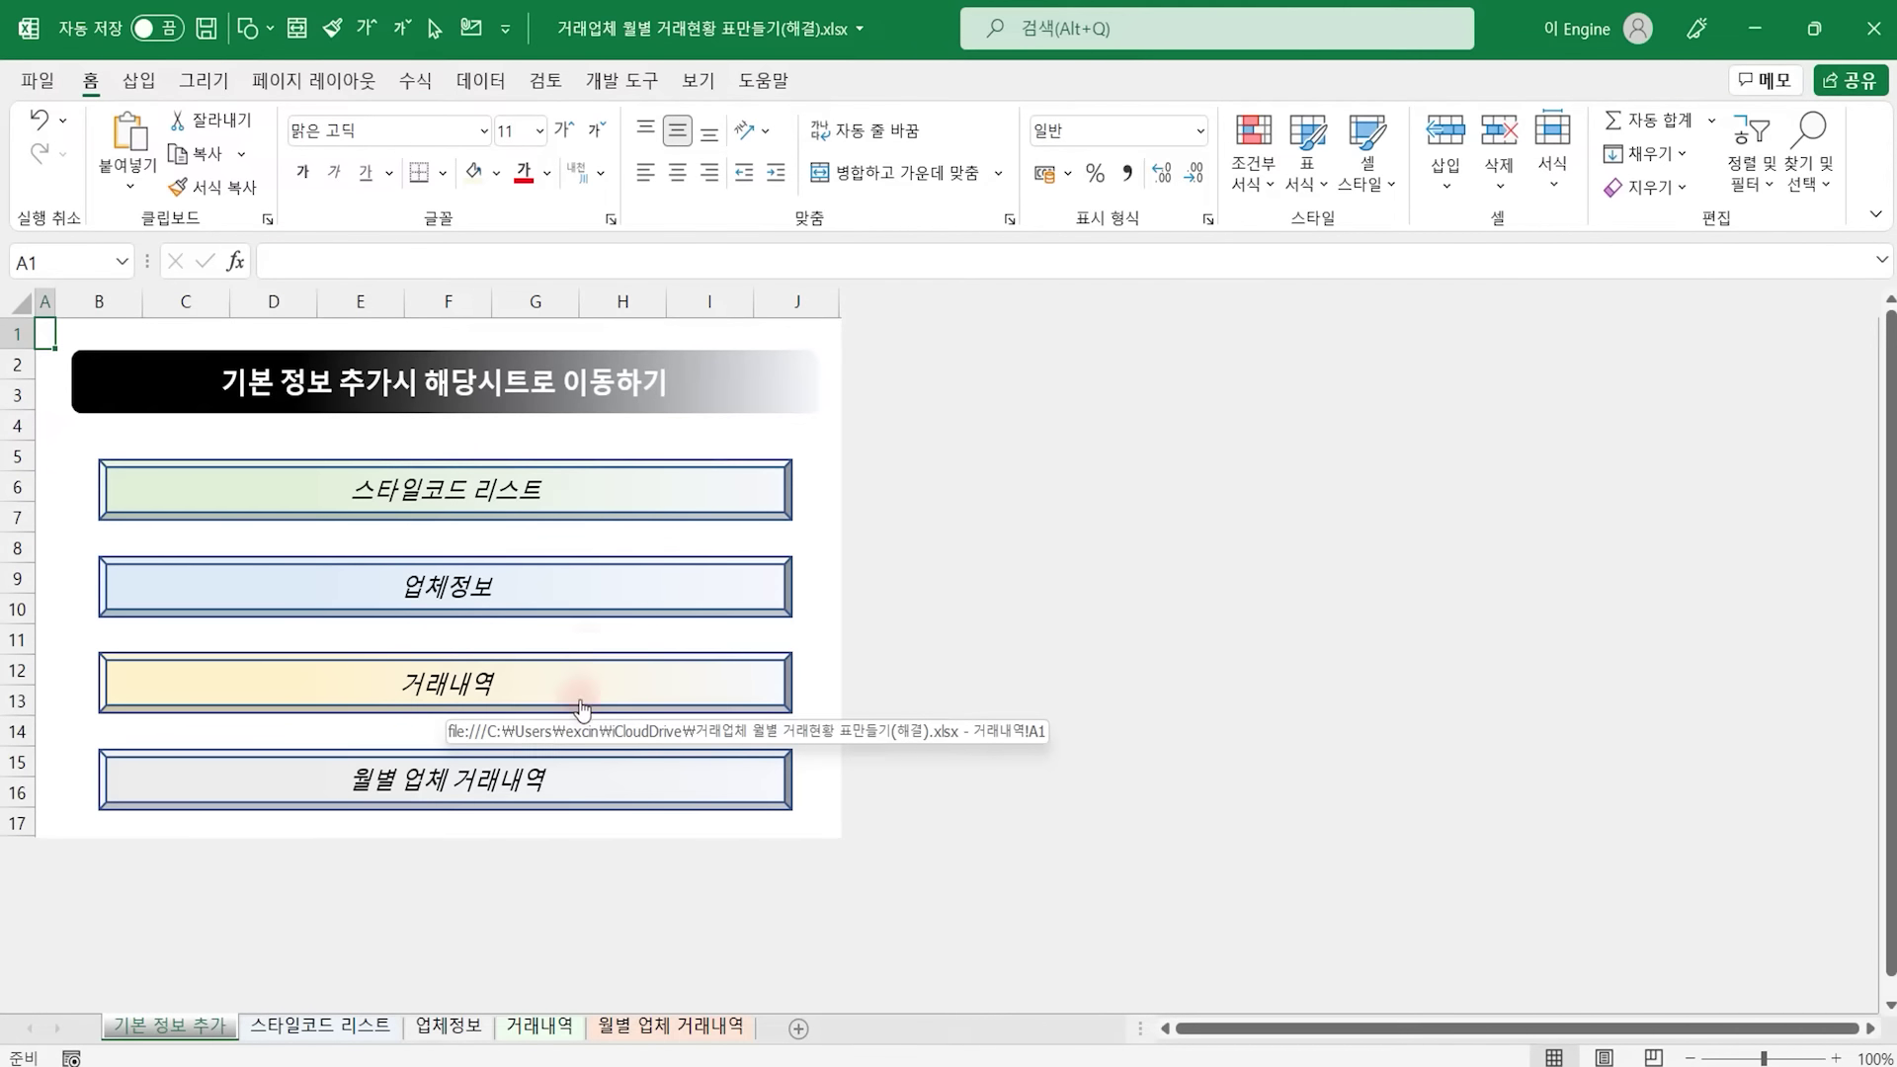
Start a data validation of type 목록 for the 업체명 input cell D5 on the 월별 업체 거래내역 sheet
left_click(642, 1029)
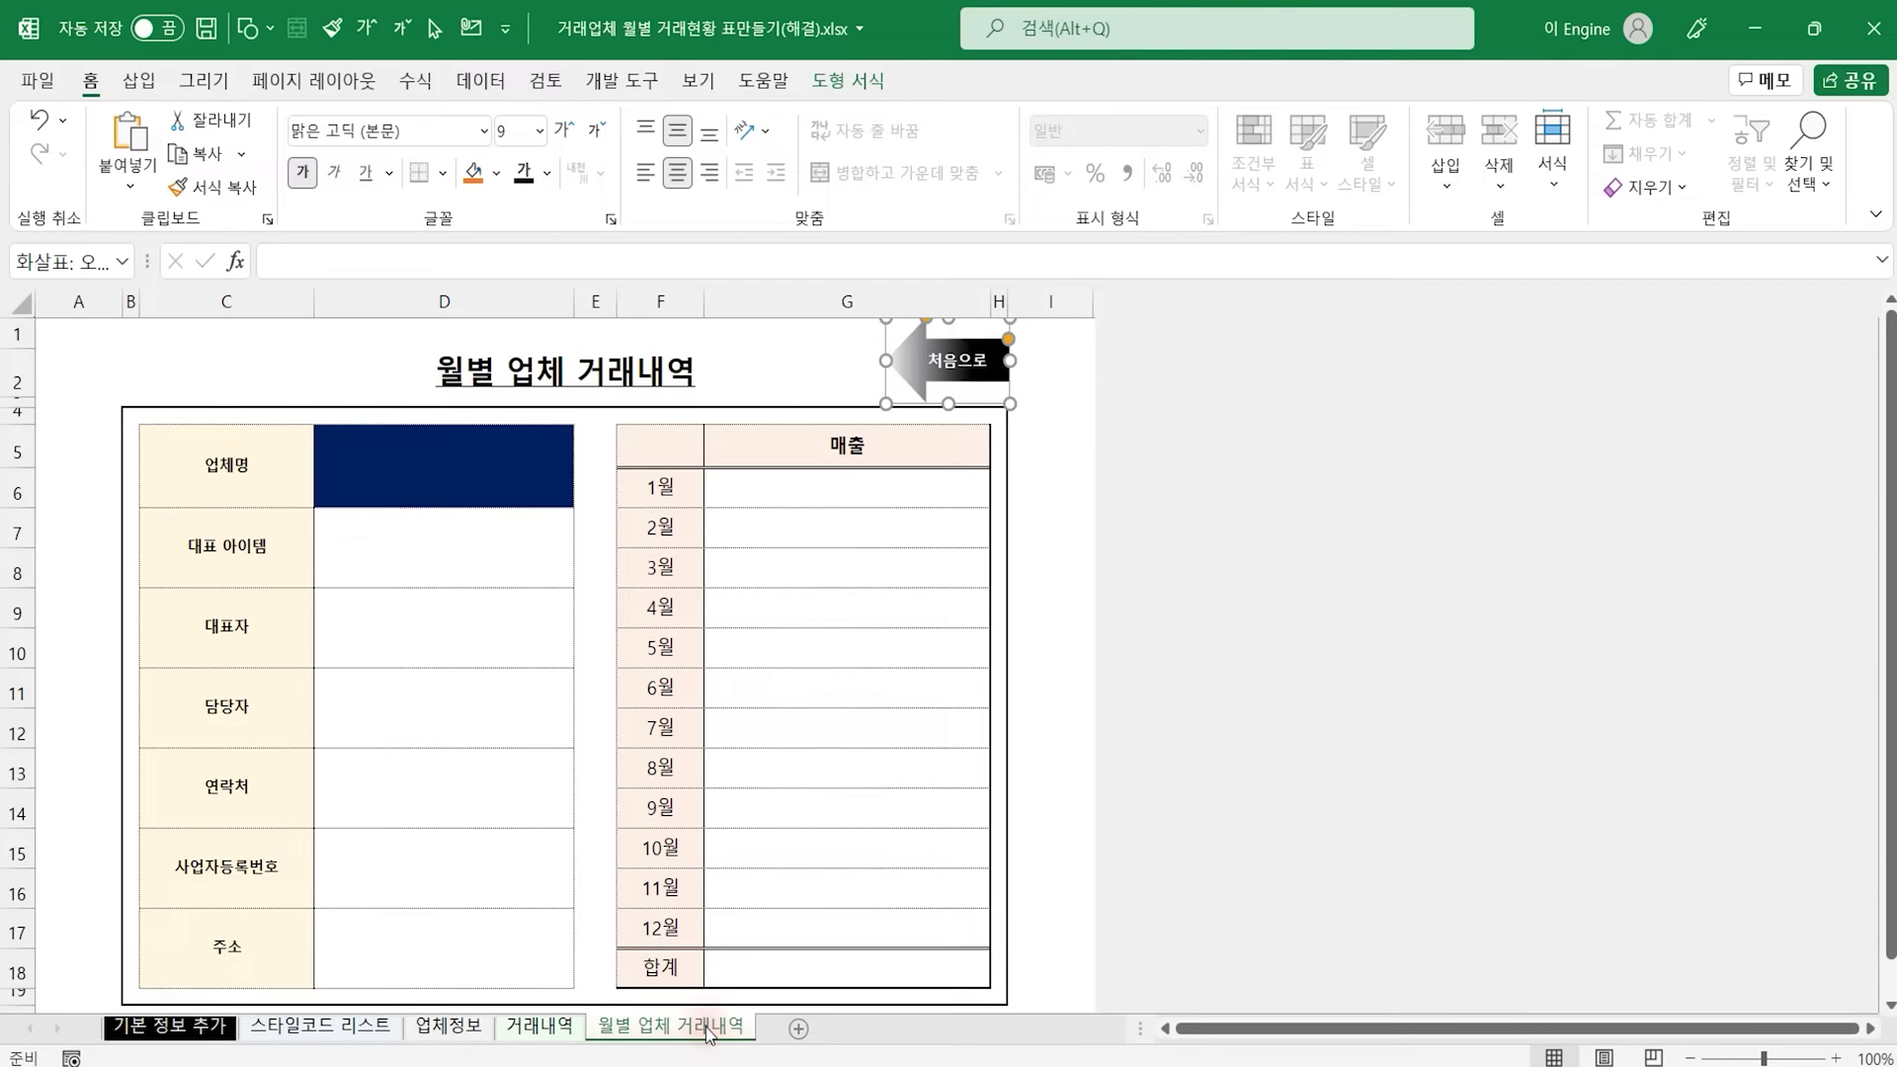
left_click(463, 477)
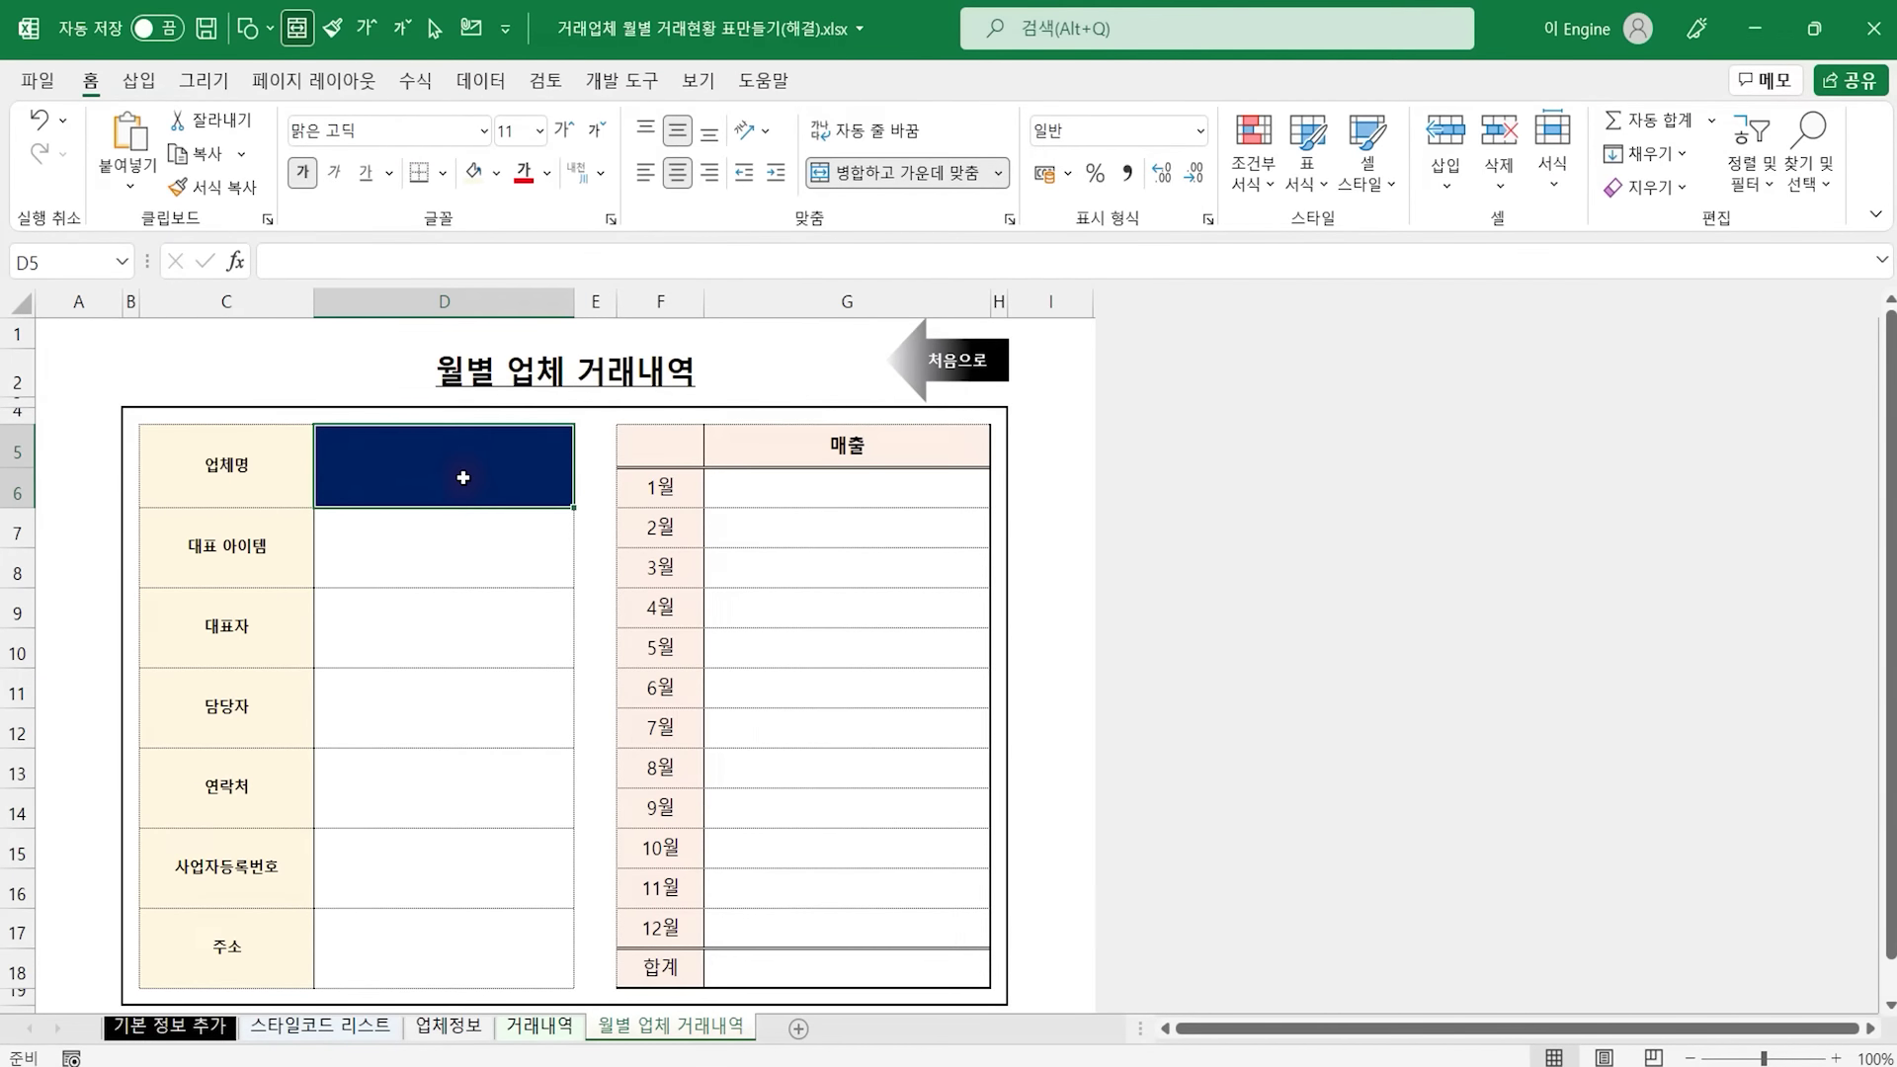
left_click(477, 78)
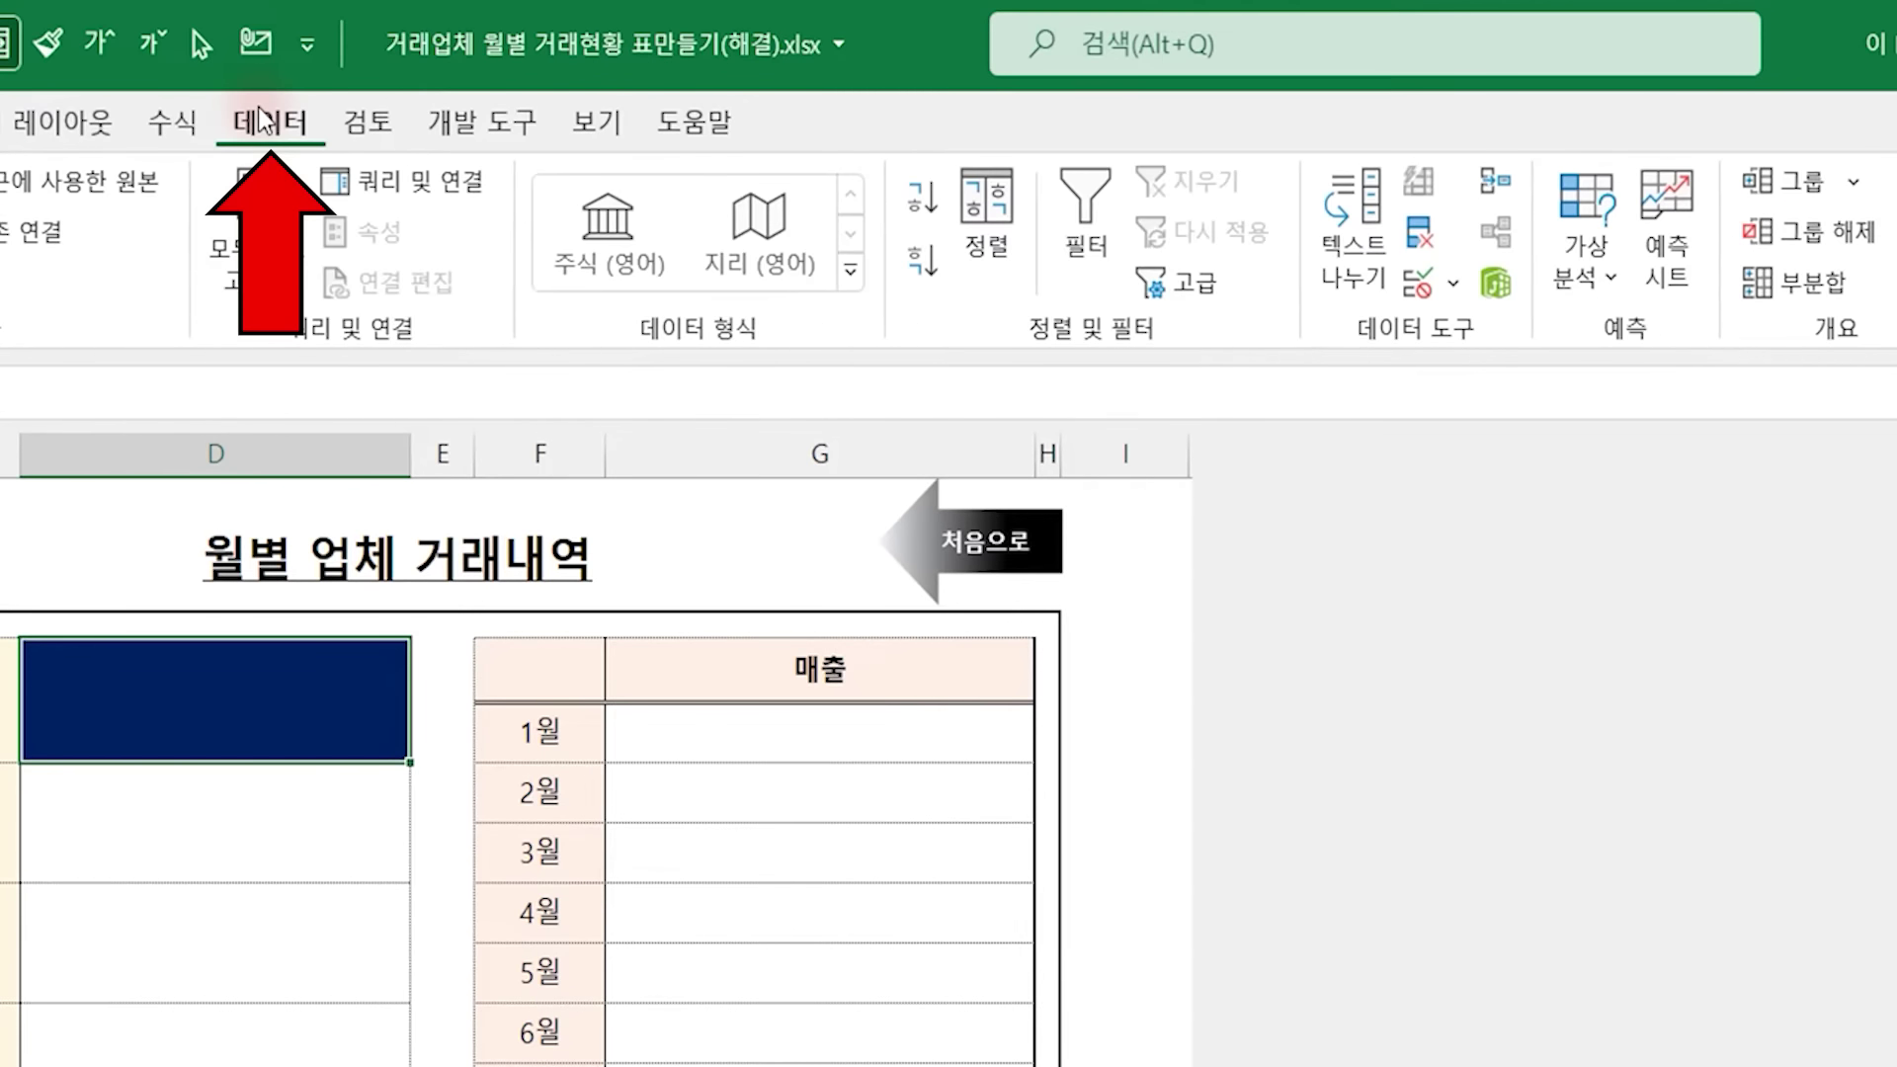
left_click(1421, 289)
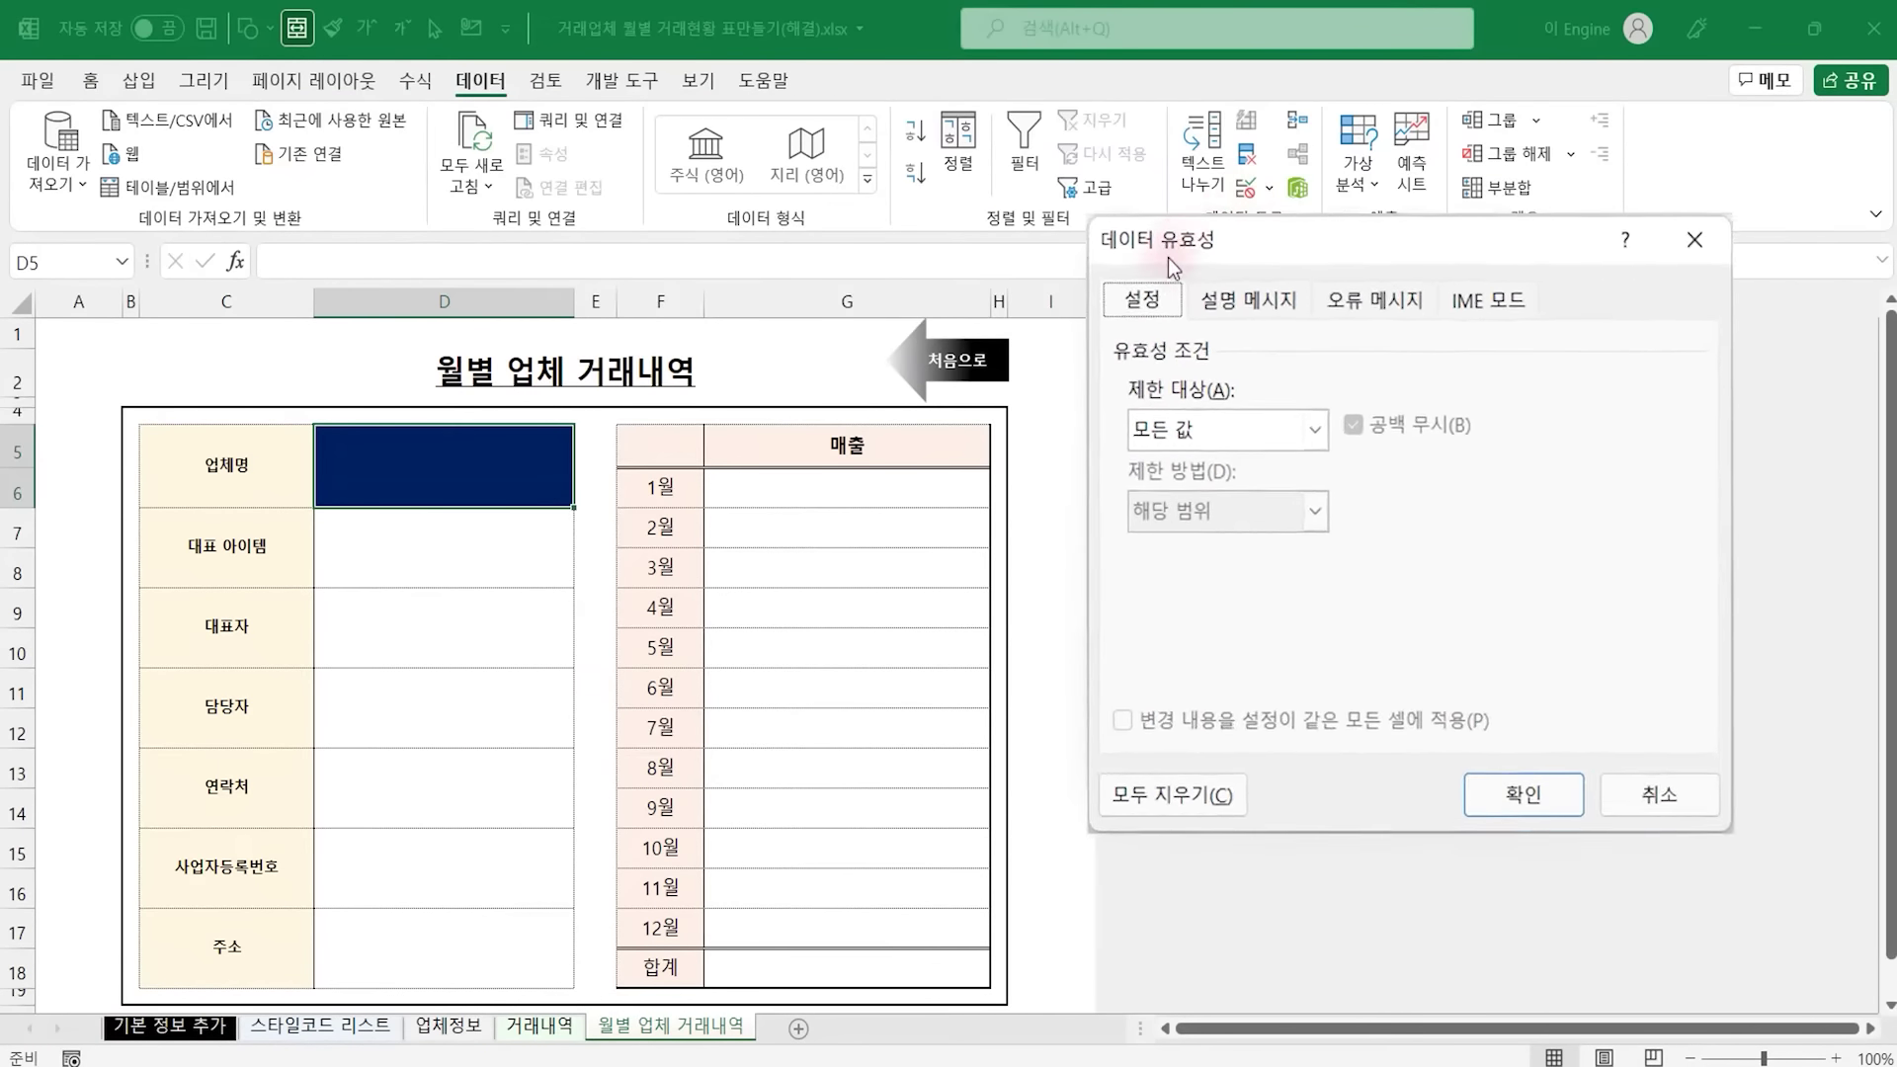
left_click(1255, 435)
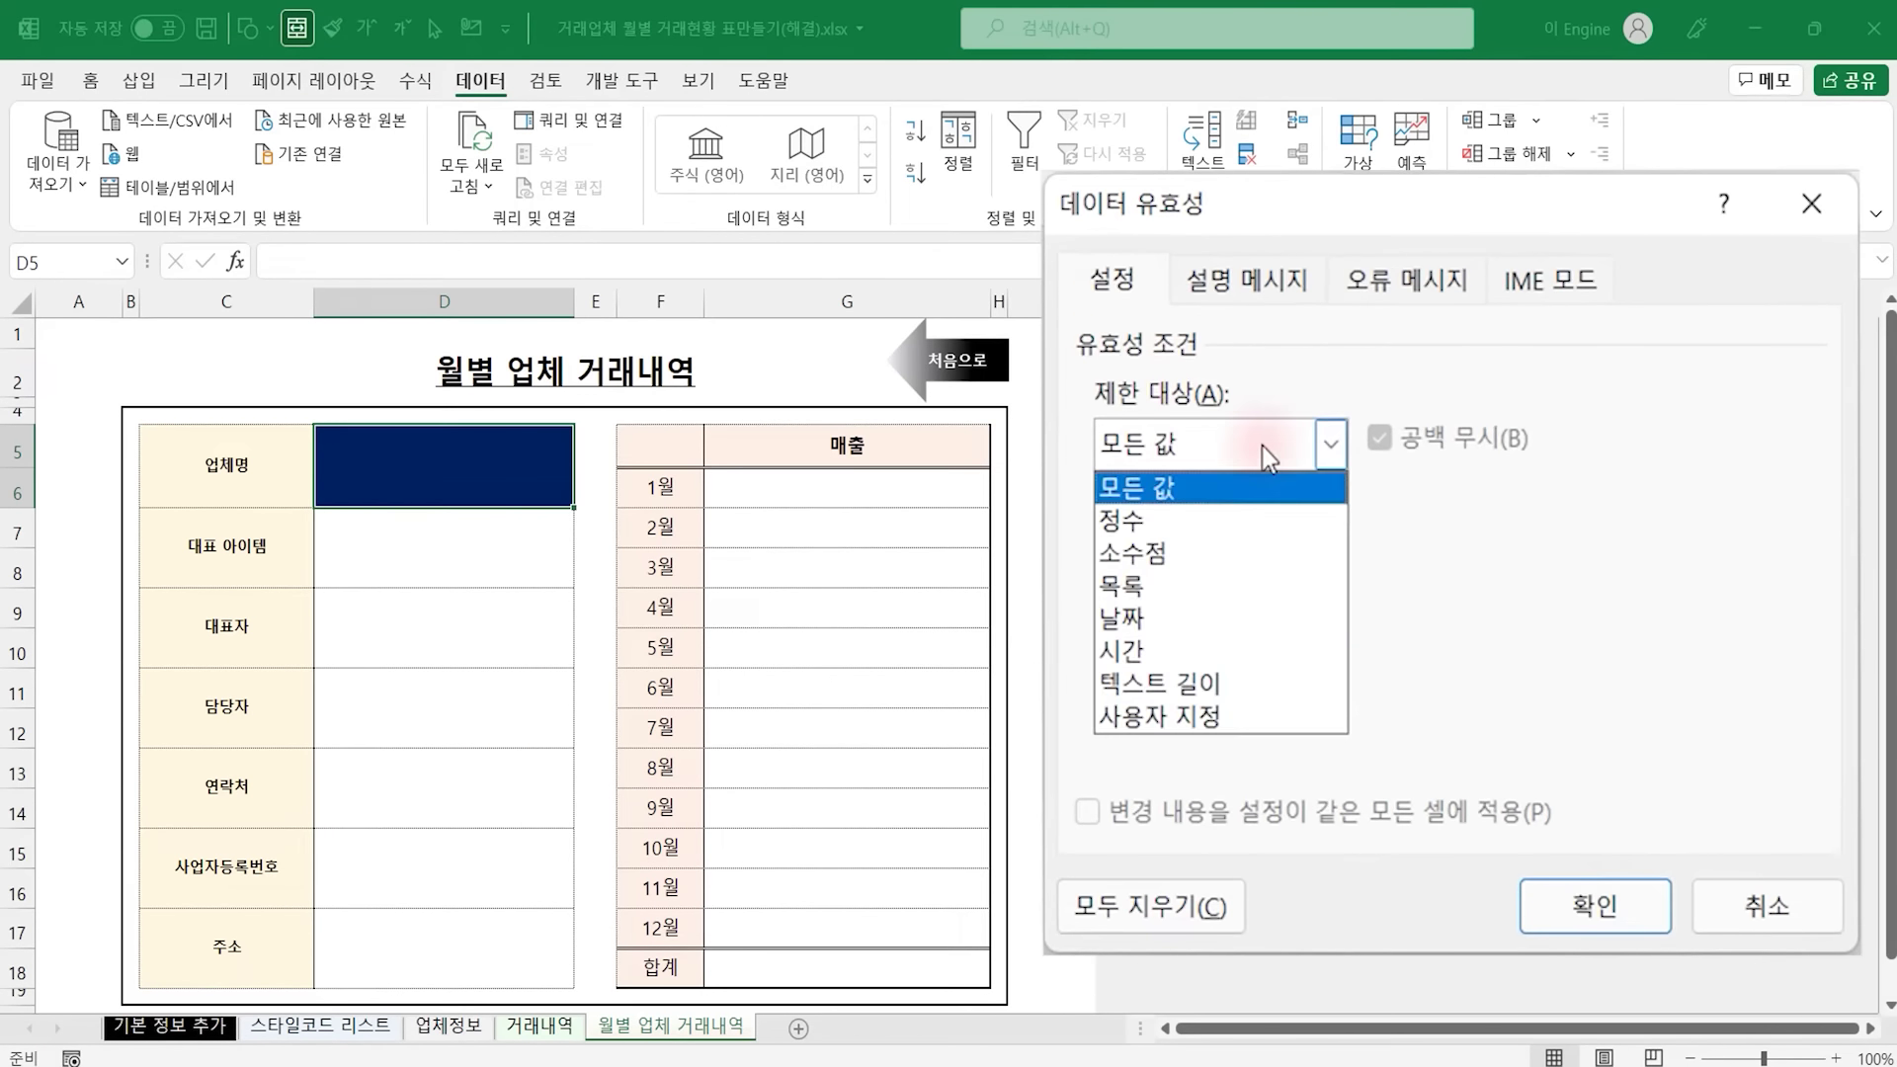
left_click(1146, 589)
left_click(1166, 648)
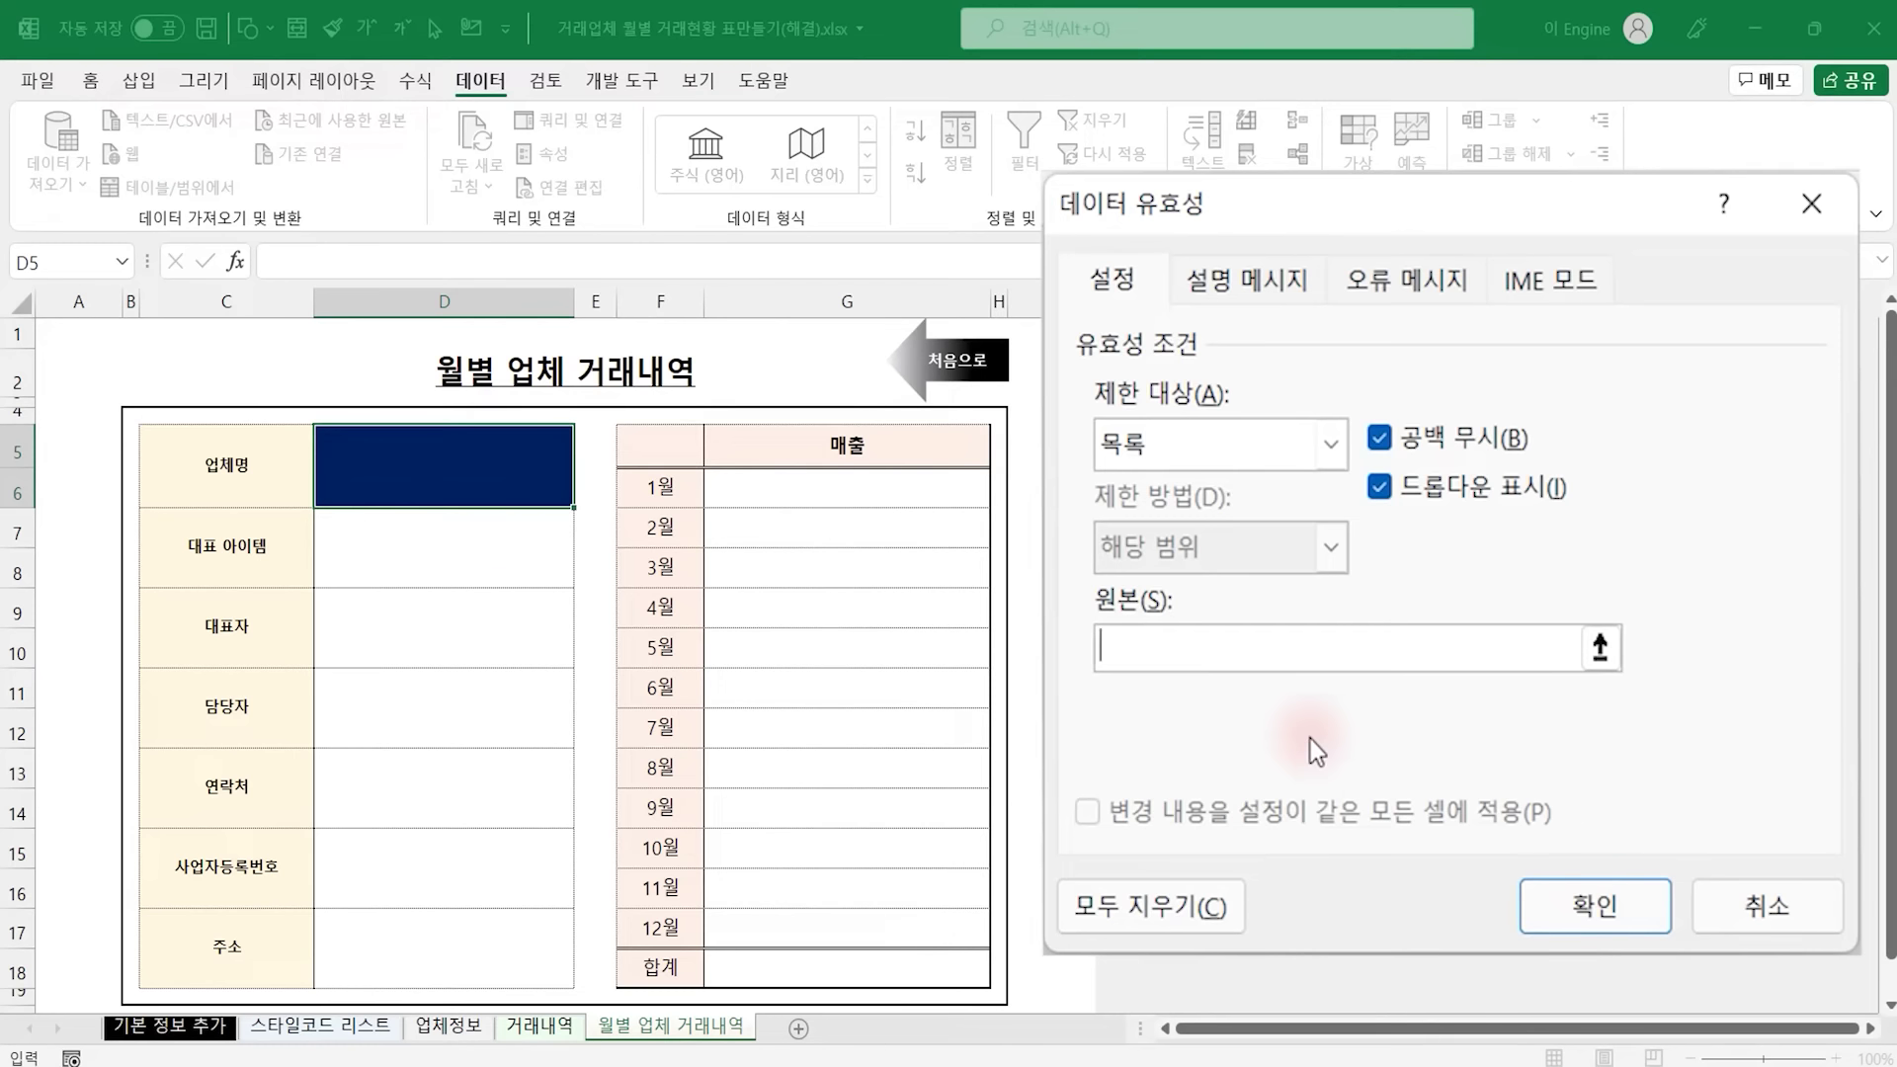
Begin the validation source with =offset( and reference the first vendor name cell, 업체정보!$B$5
type("=offset(")
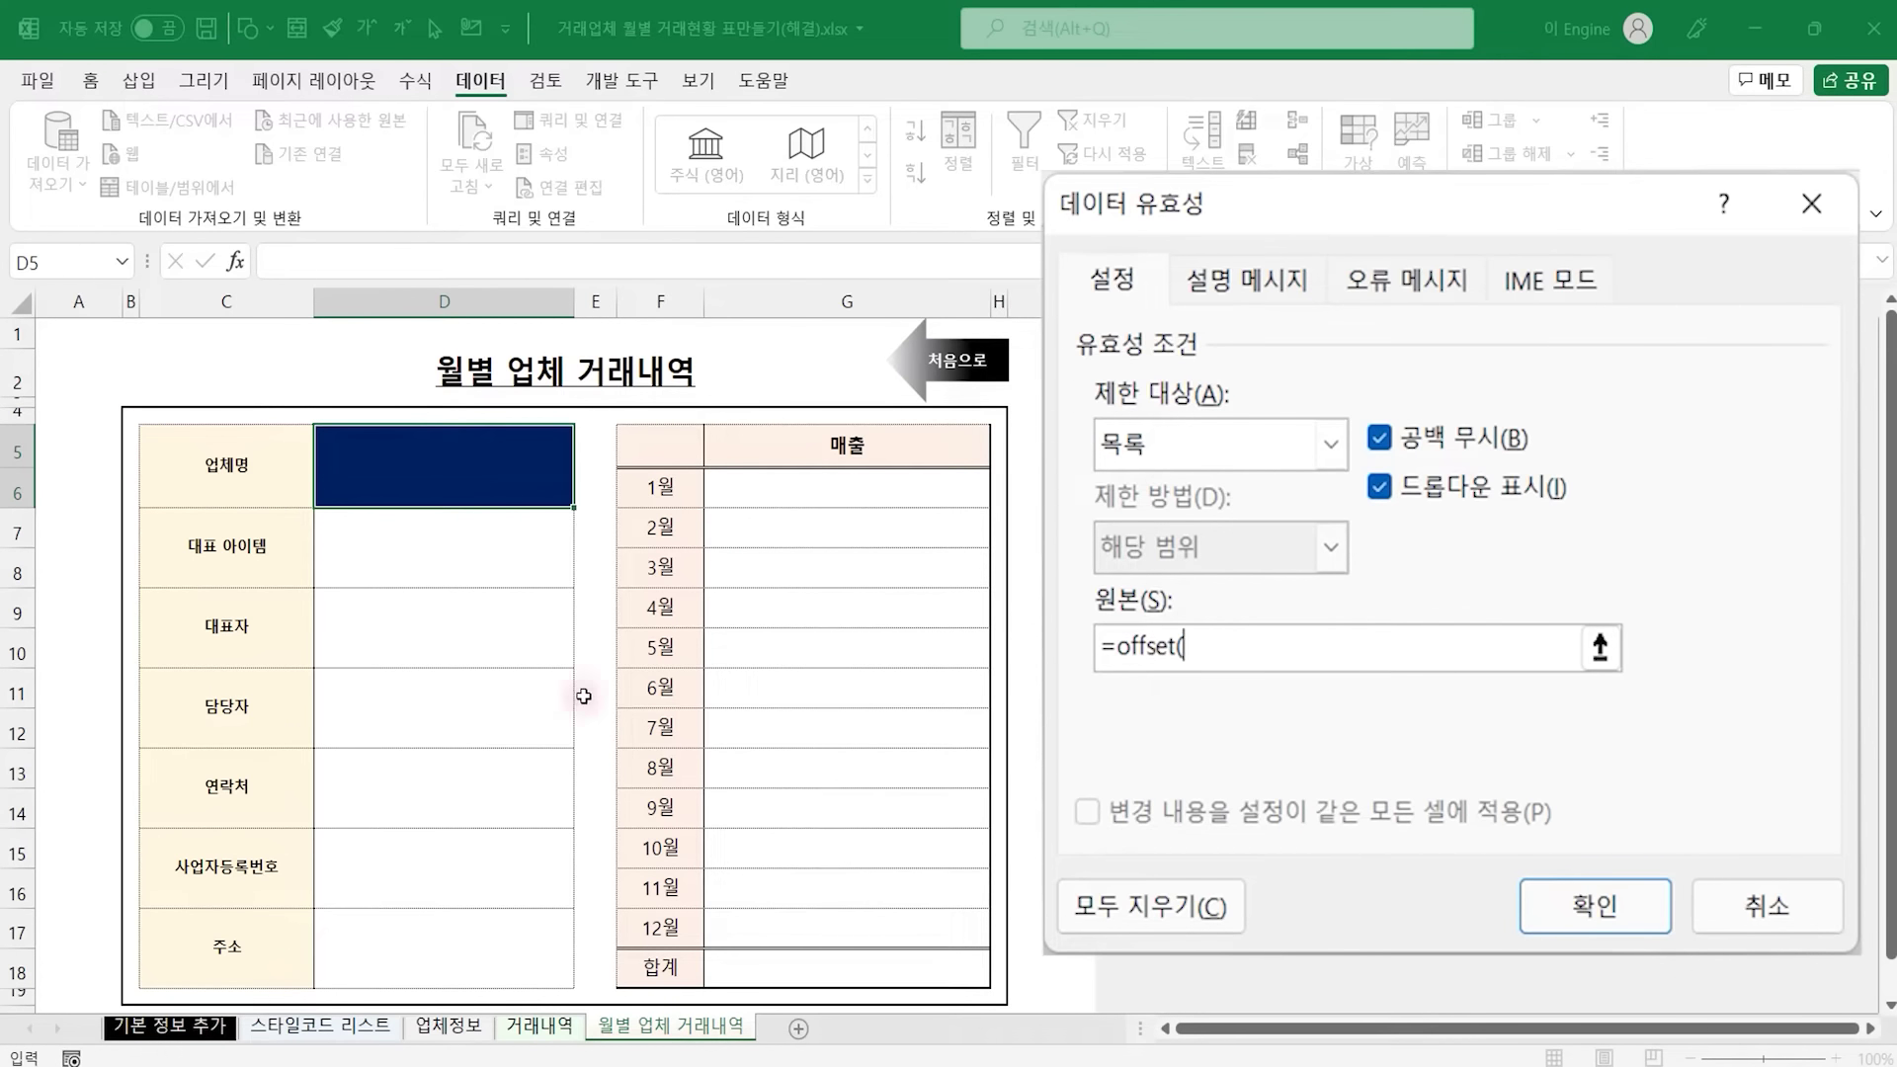
left_click(536, 1032)
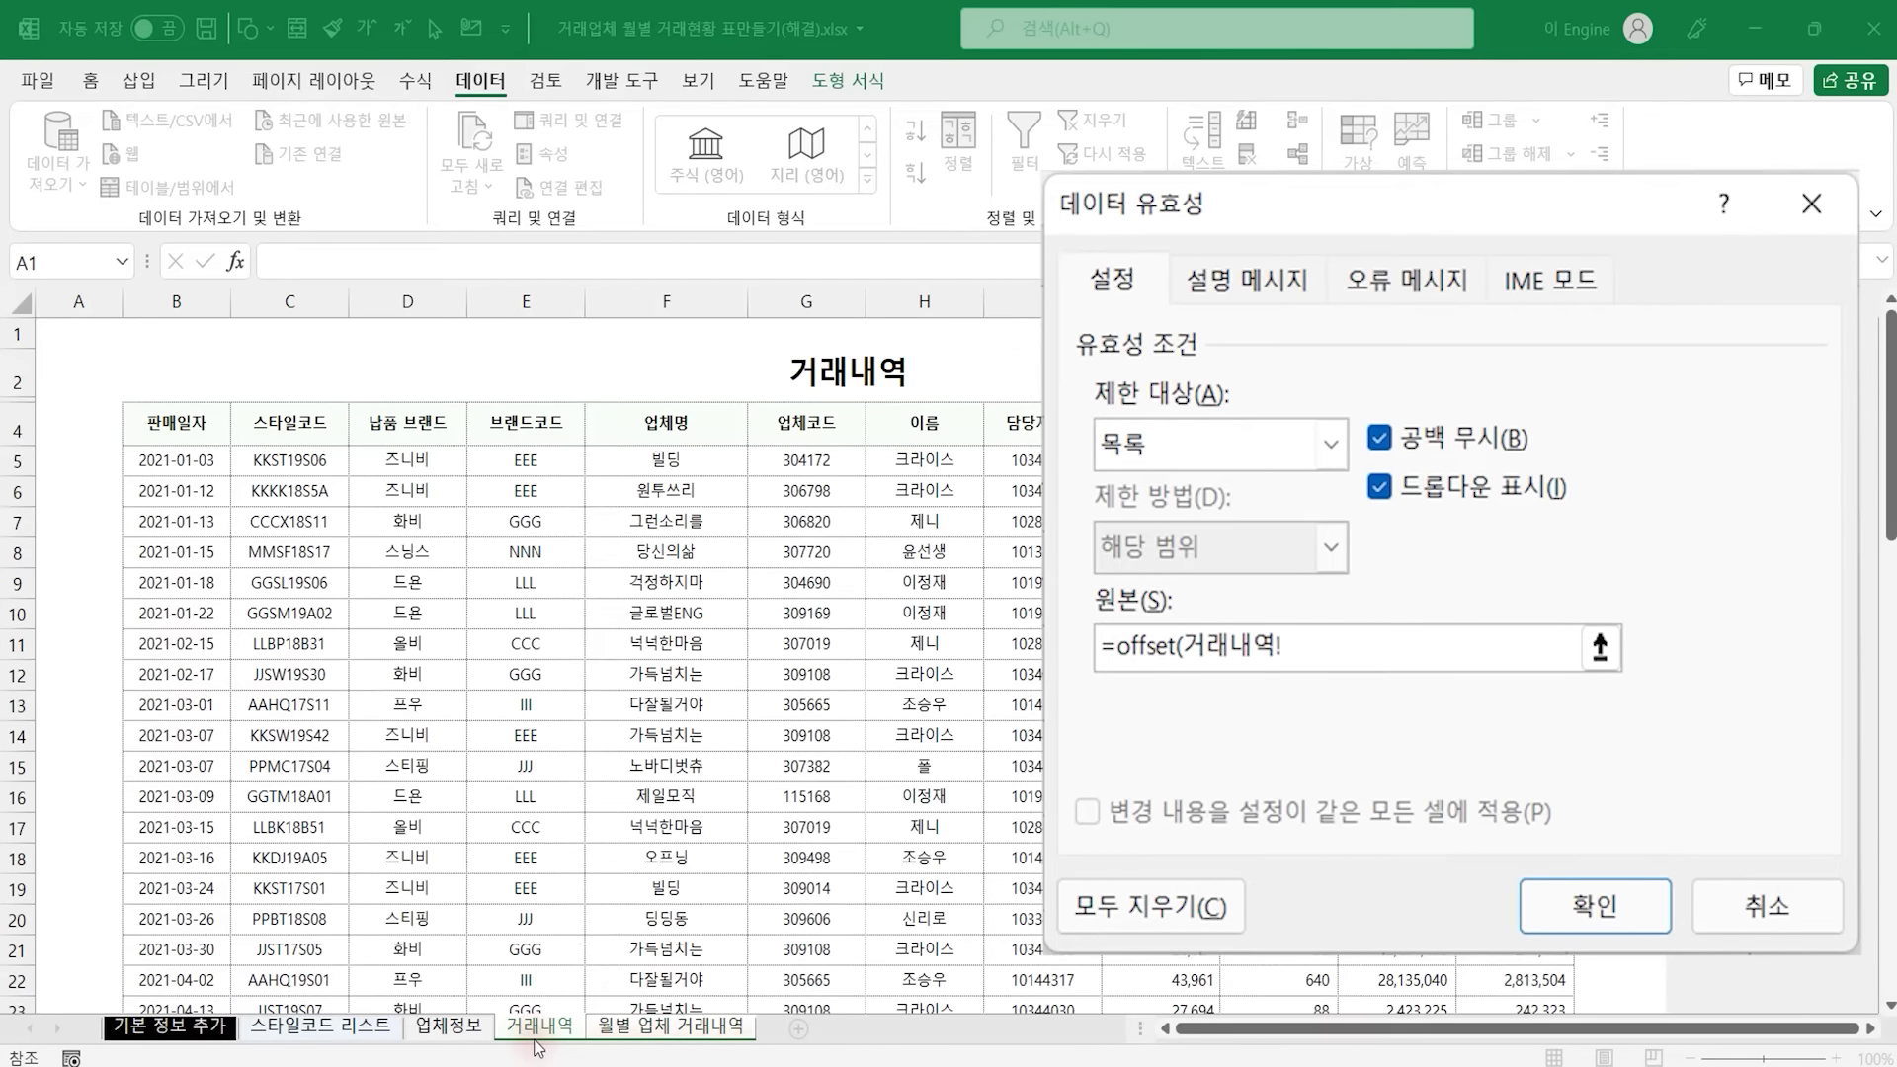
left_click(451, 1033)
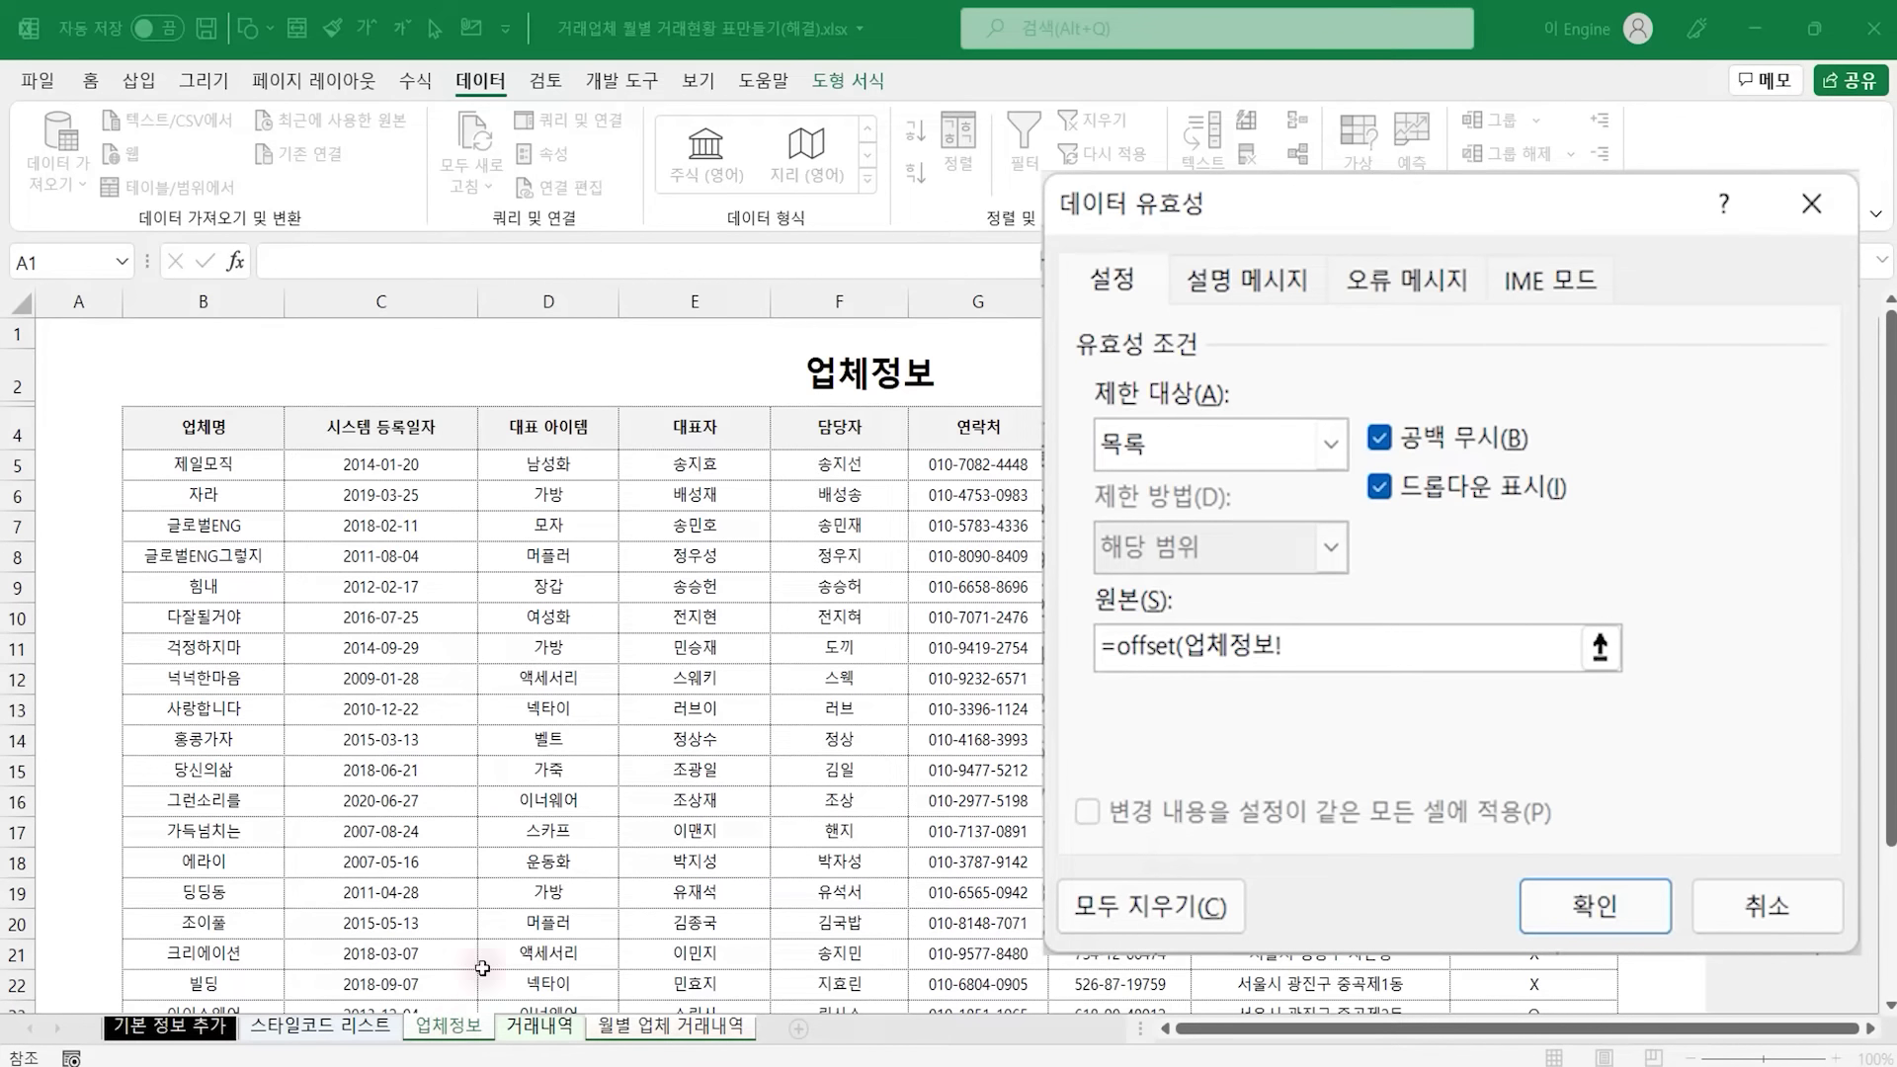
left_click(215, 463)
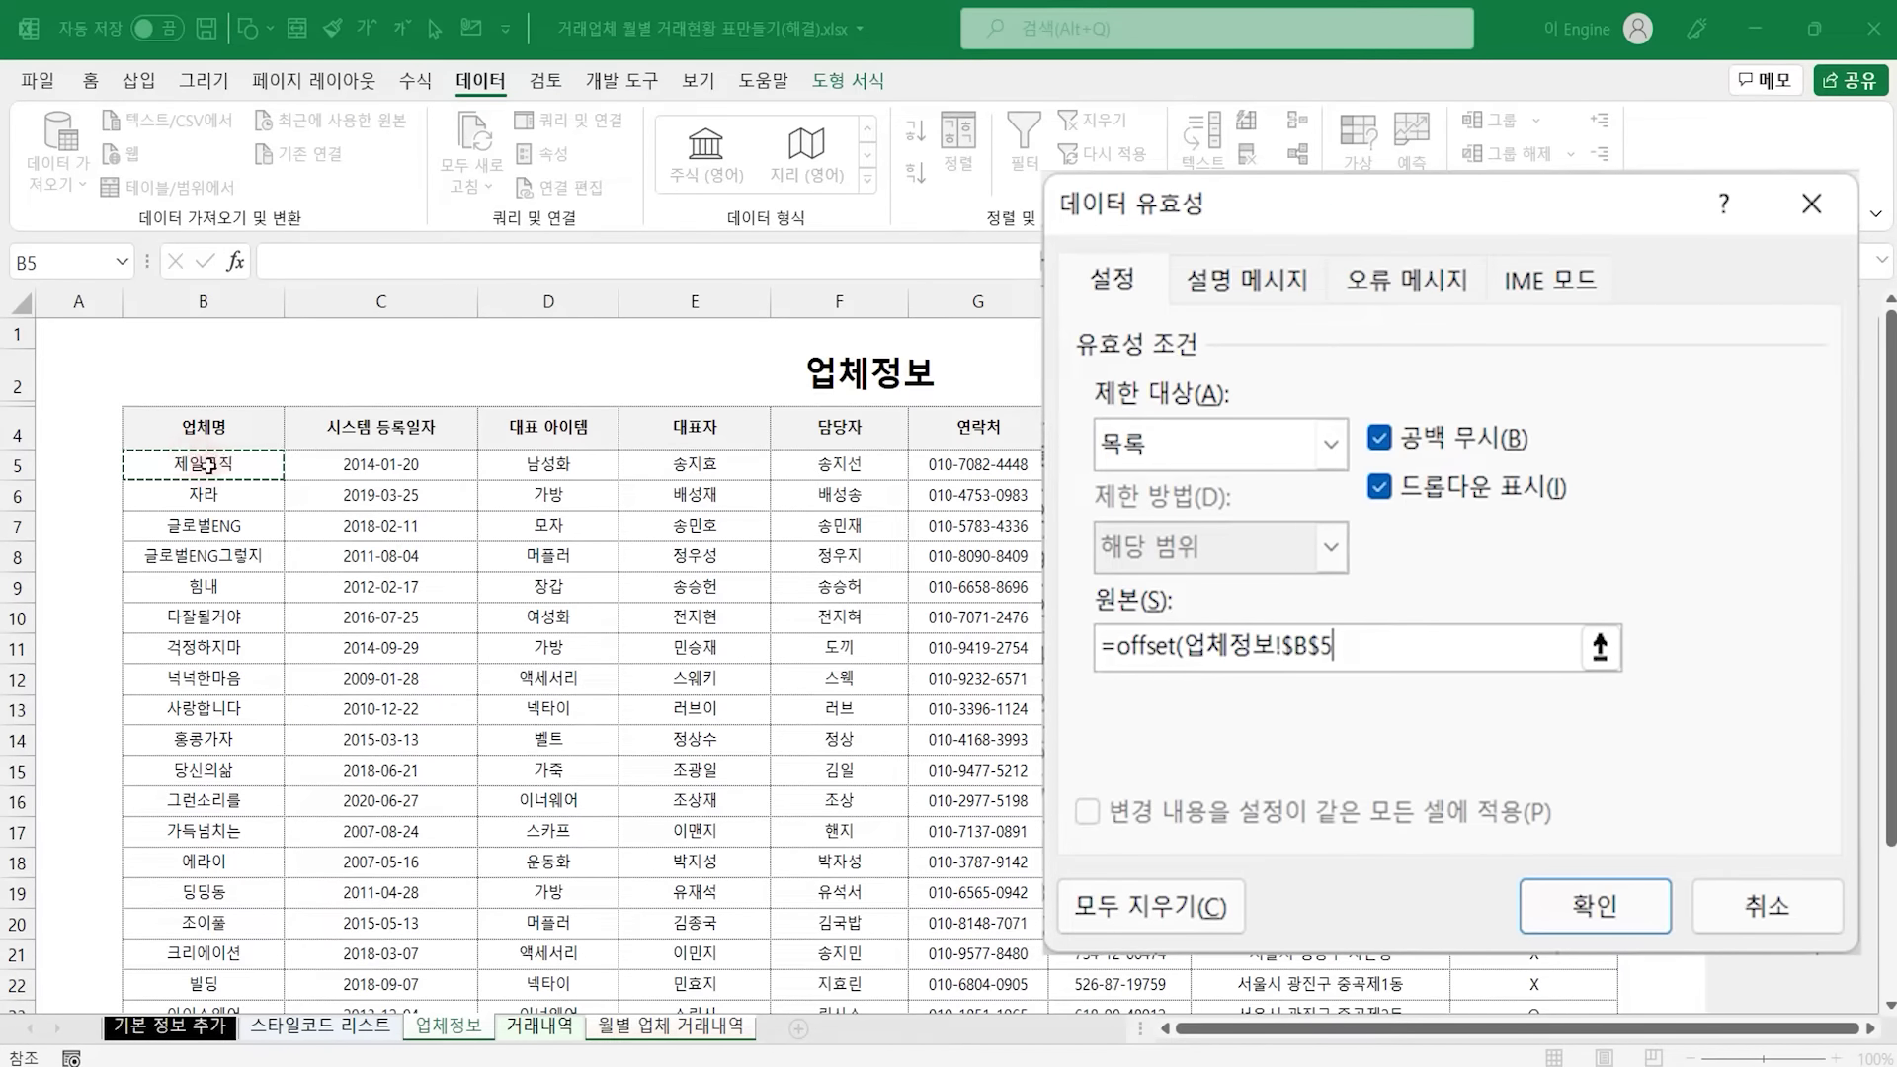
scroll(246, 867, "down", 8)
scroll(283, 750, "up", 4)
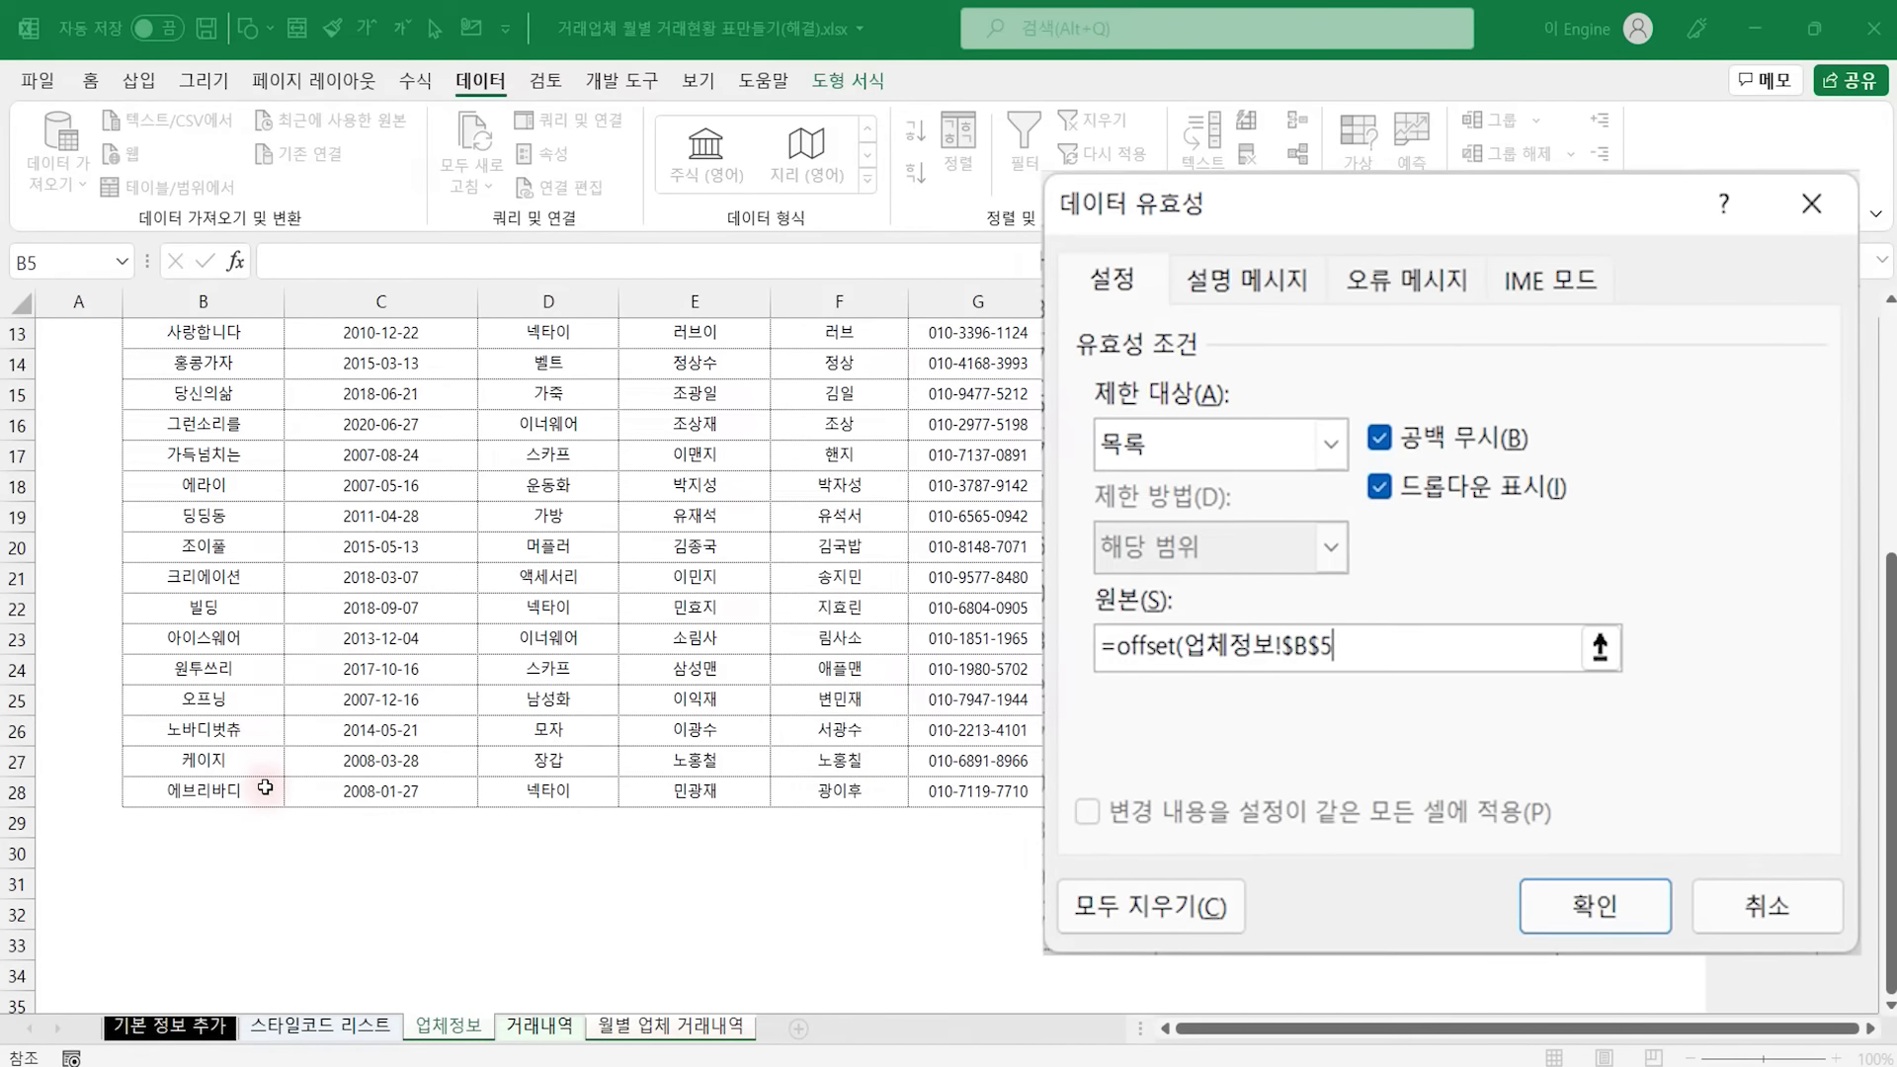
scroll(265, 788, "up", 4)
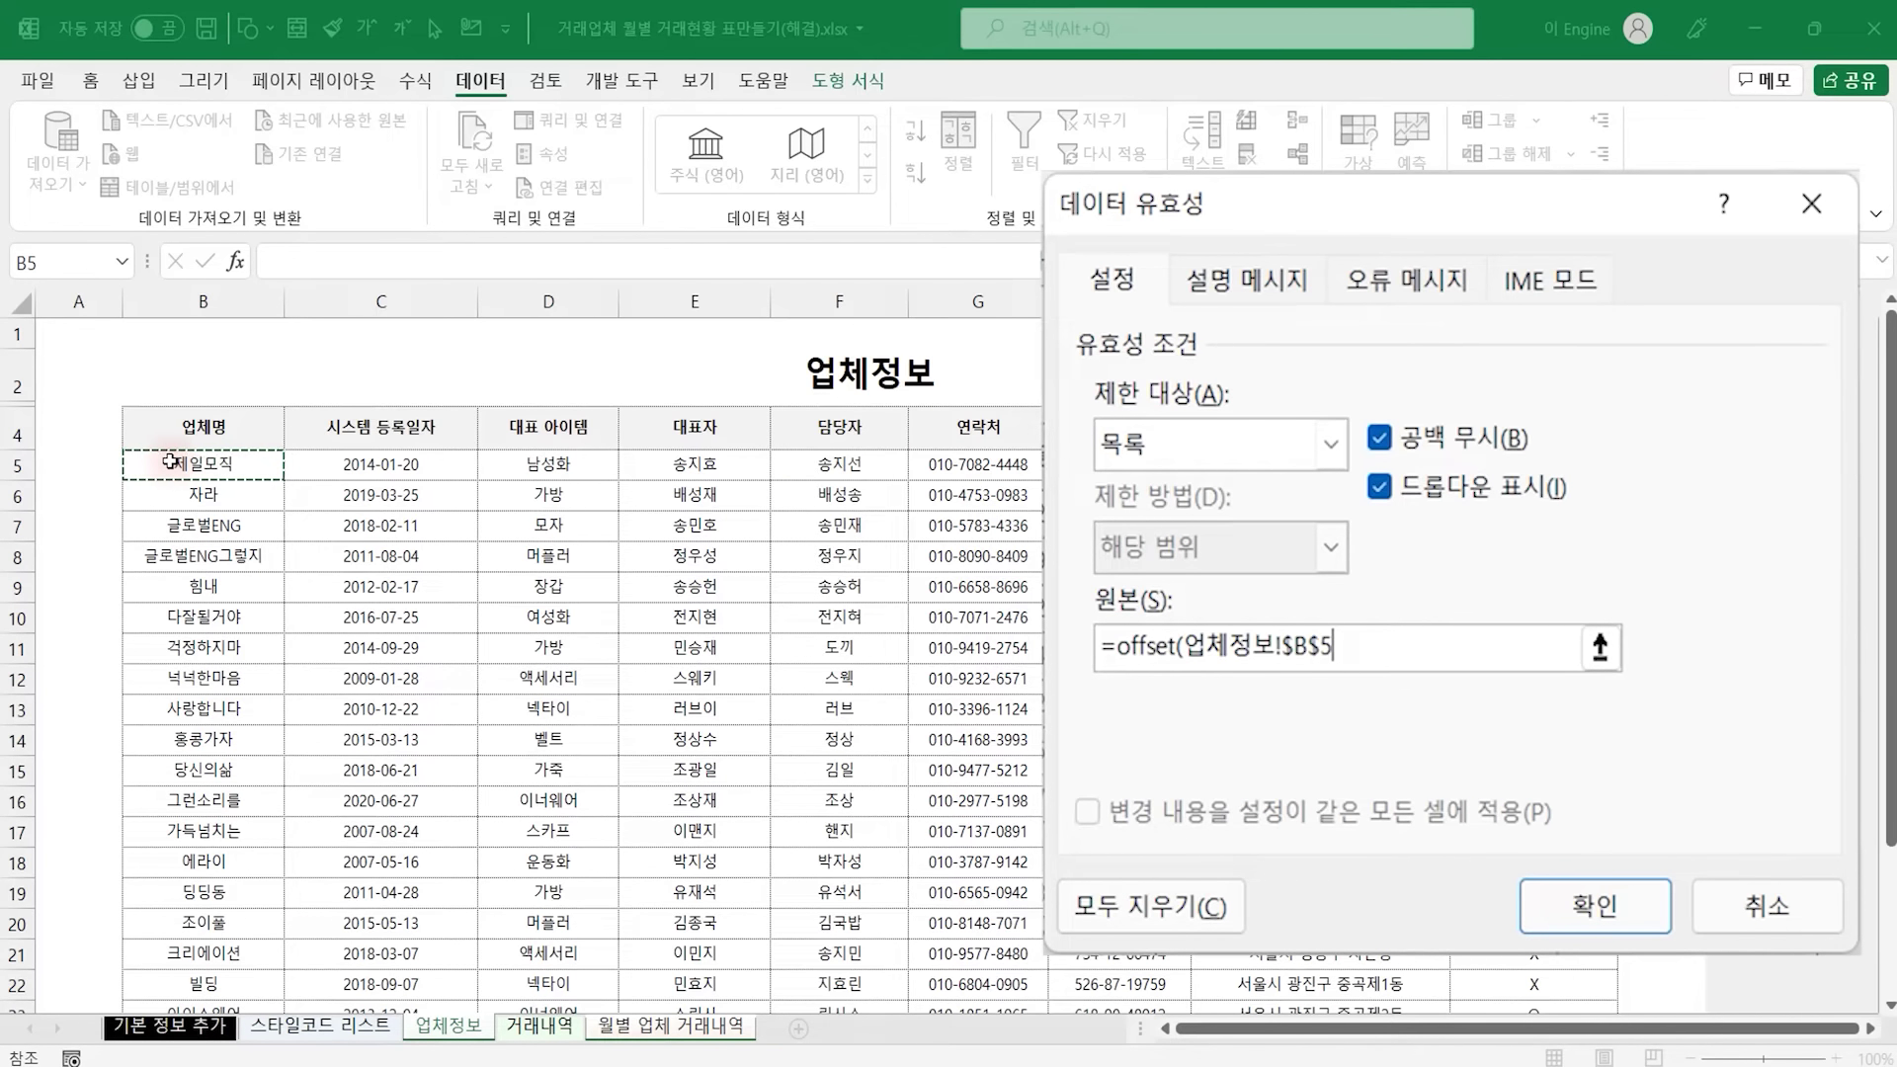
Add three commas after $B$5 to leave the OFFSET row and column arguments empty
type(",,,")
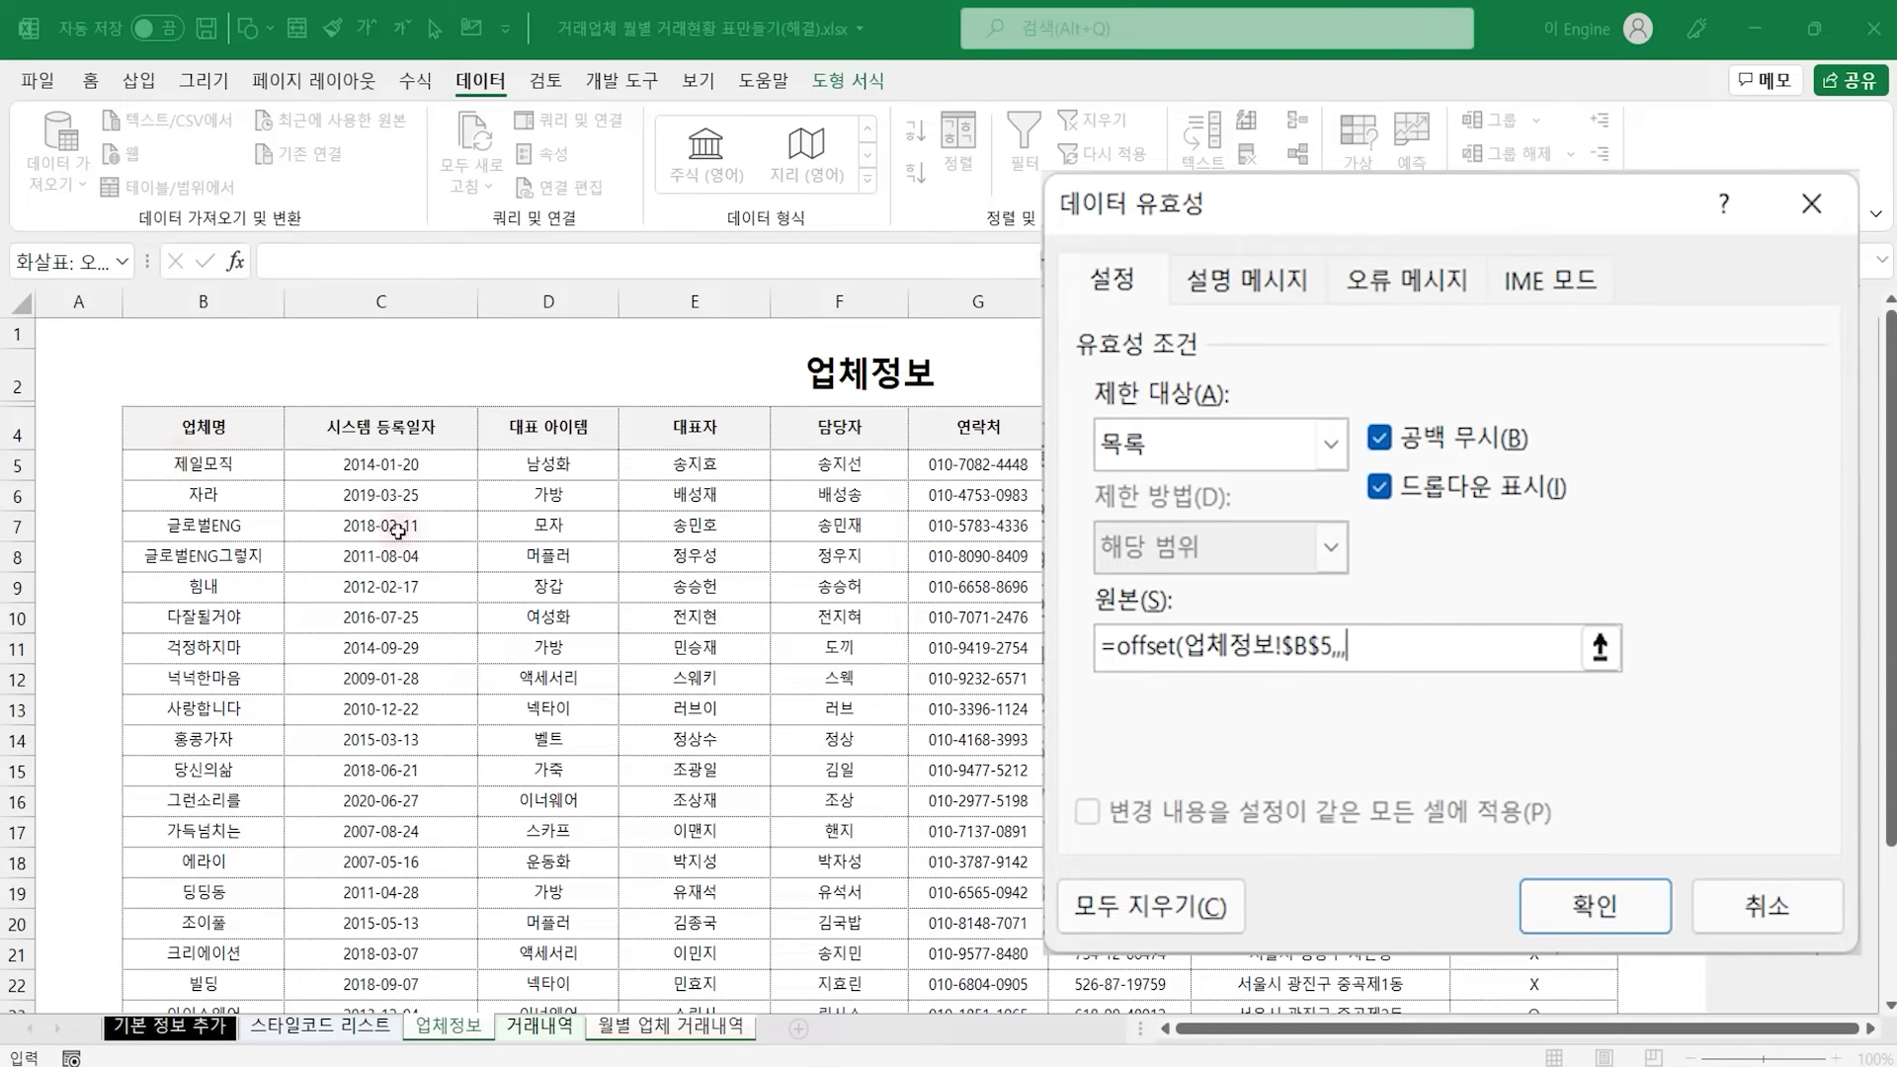
left_click(1332, 653)
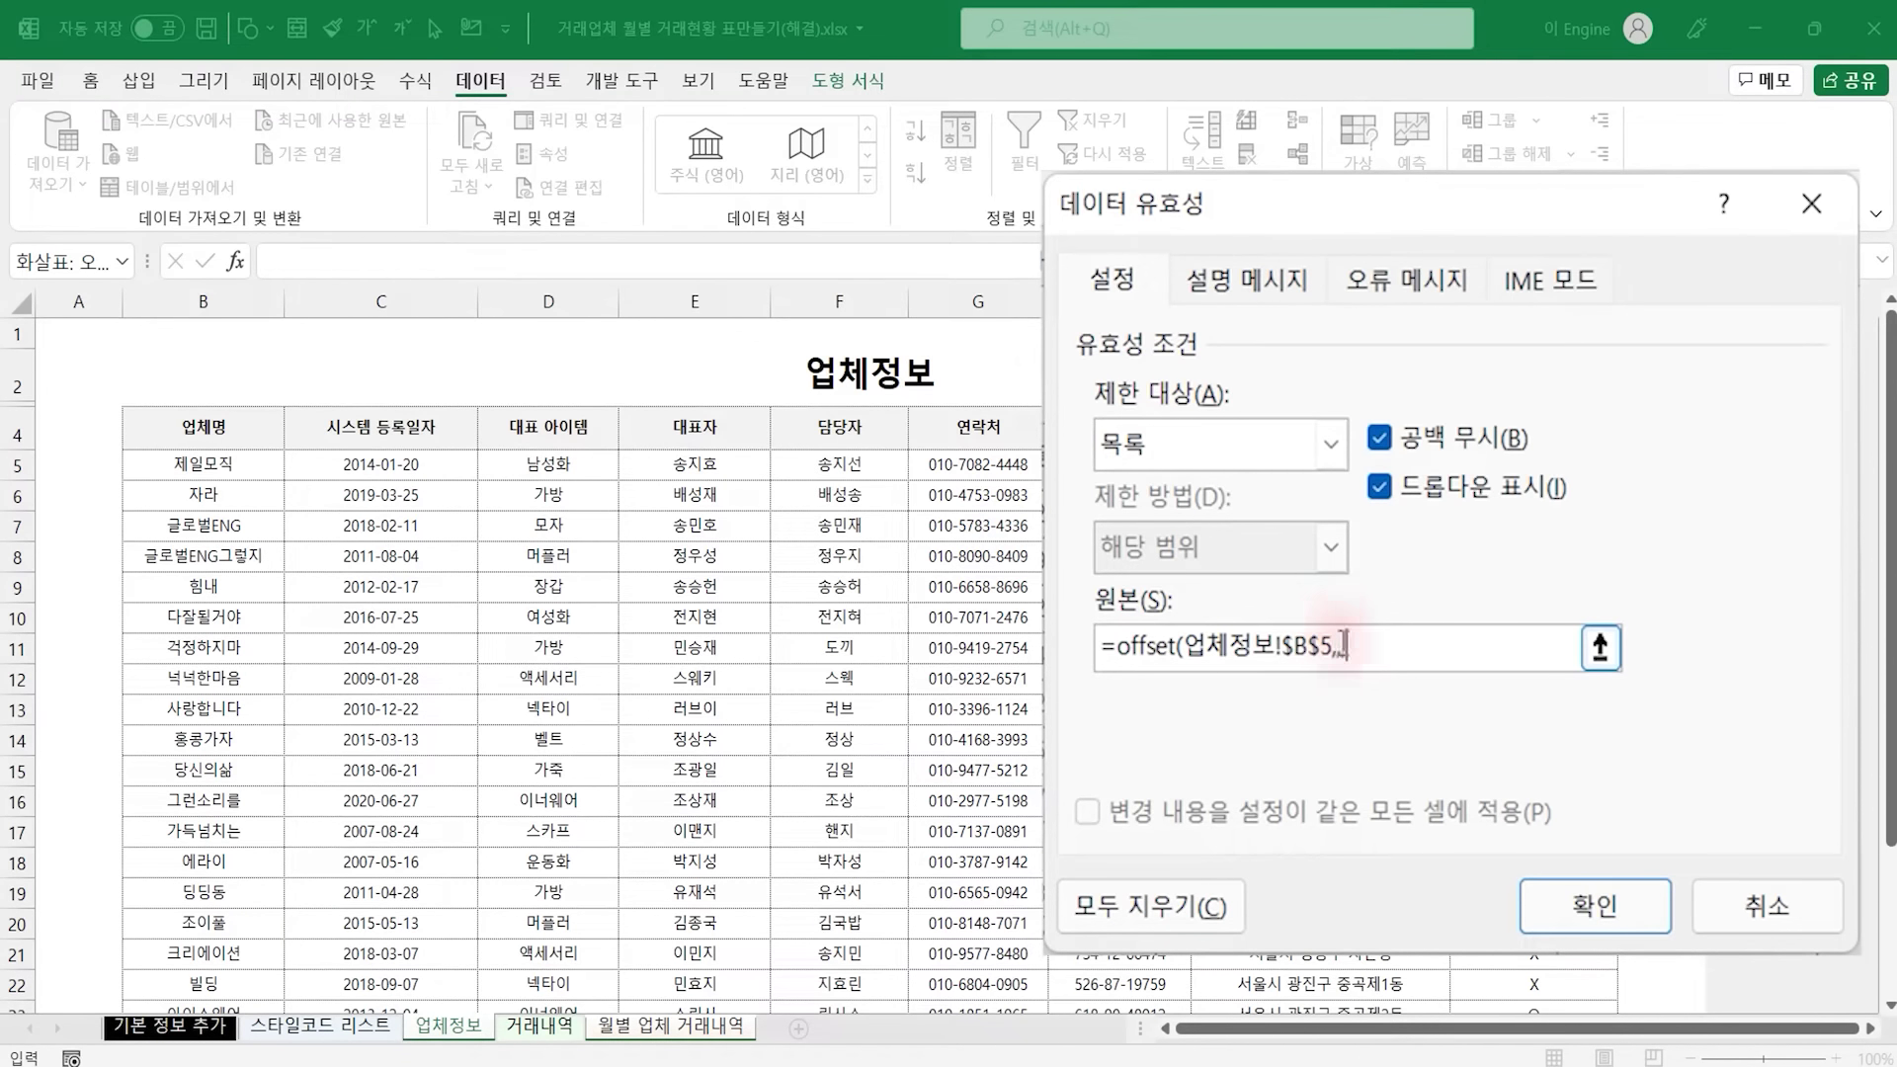
key("BackSpace")
key("BackSpace")
type(",,")
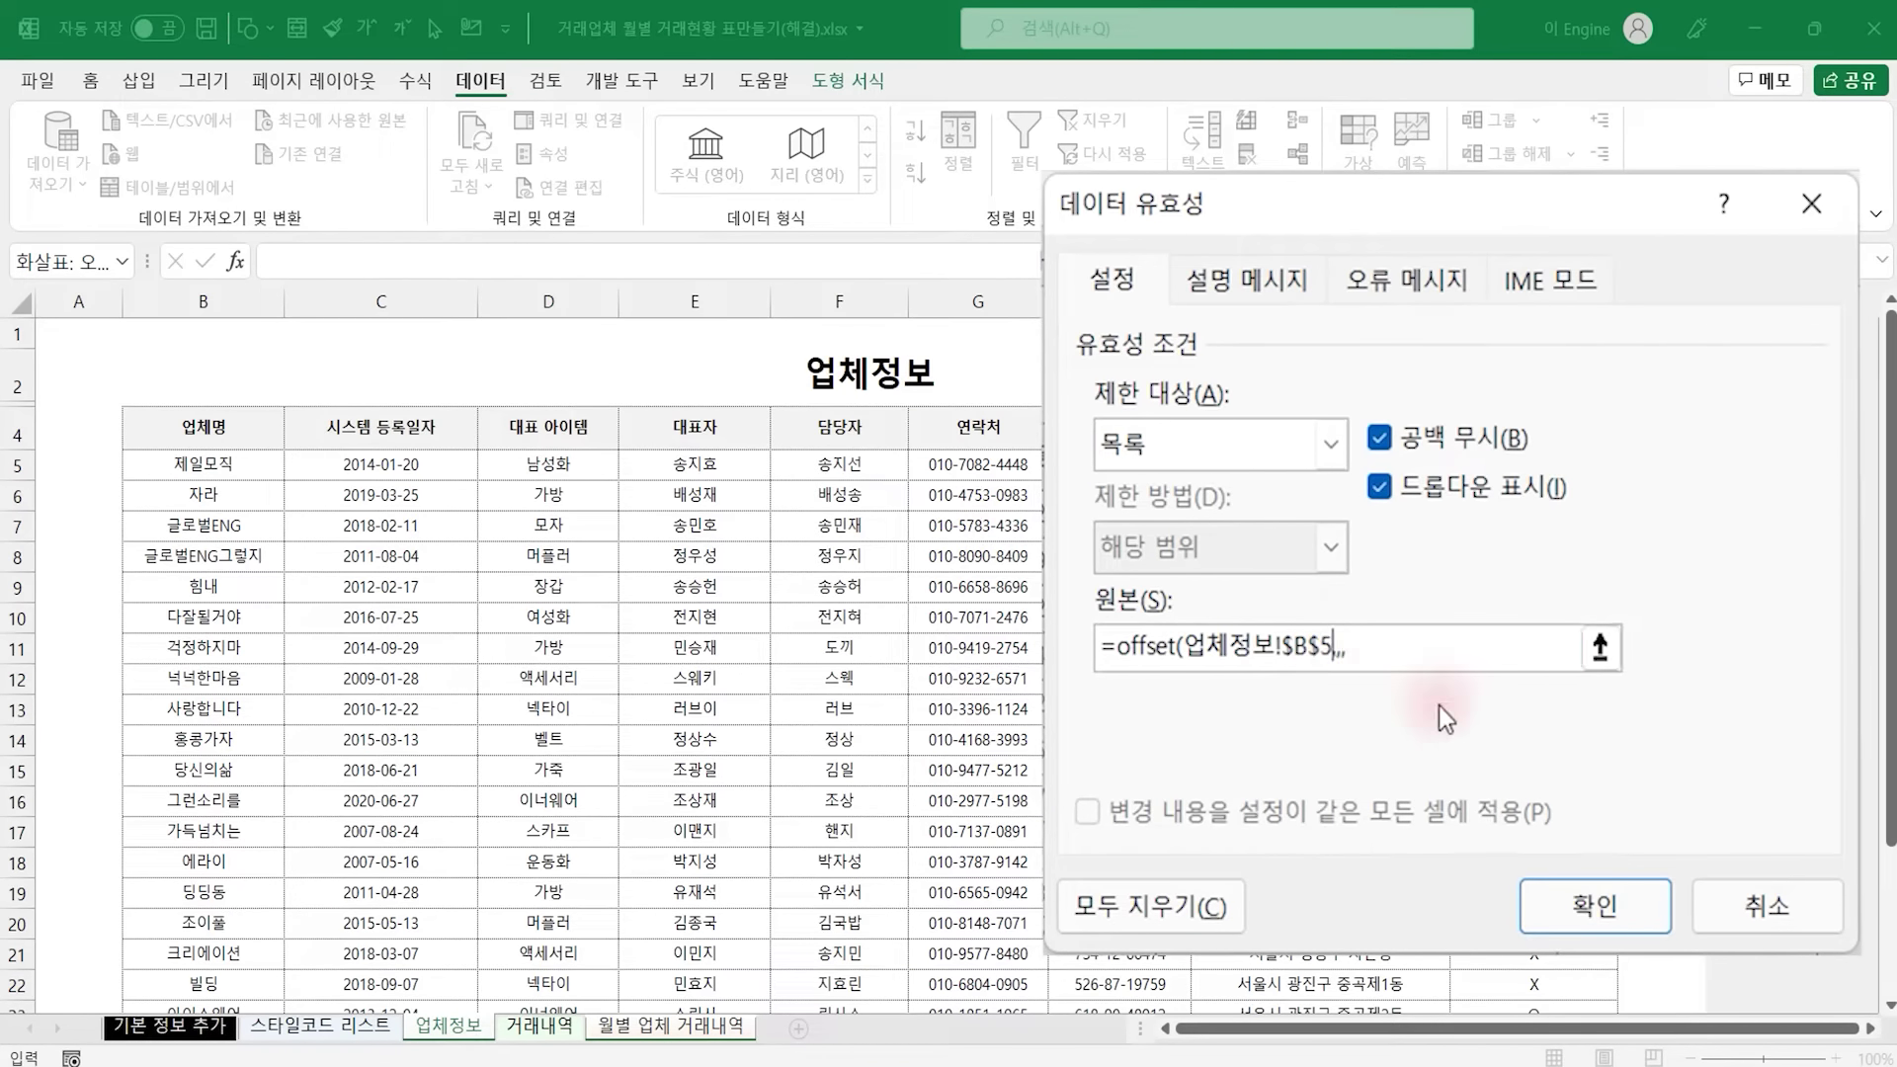
key("F2")
key("Right")
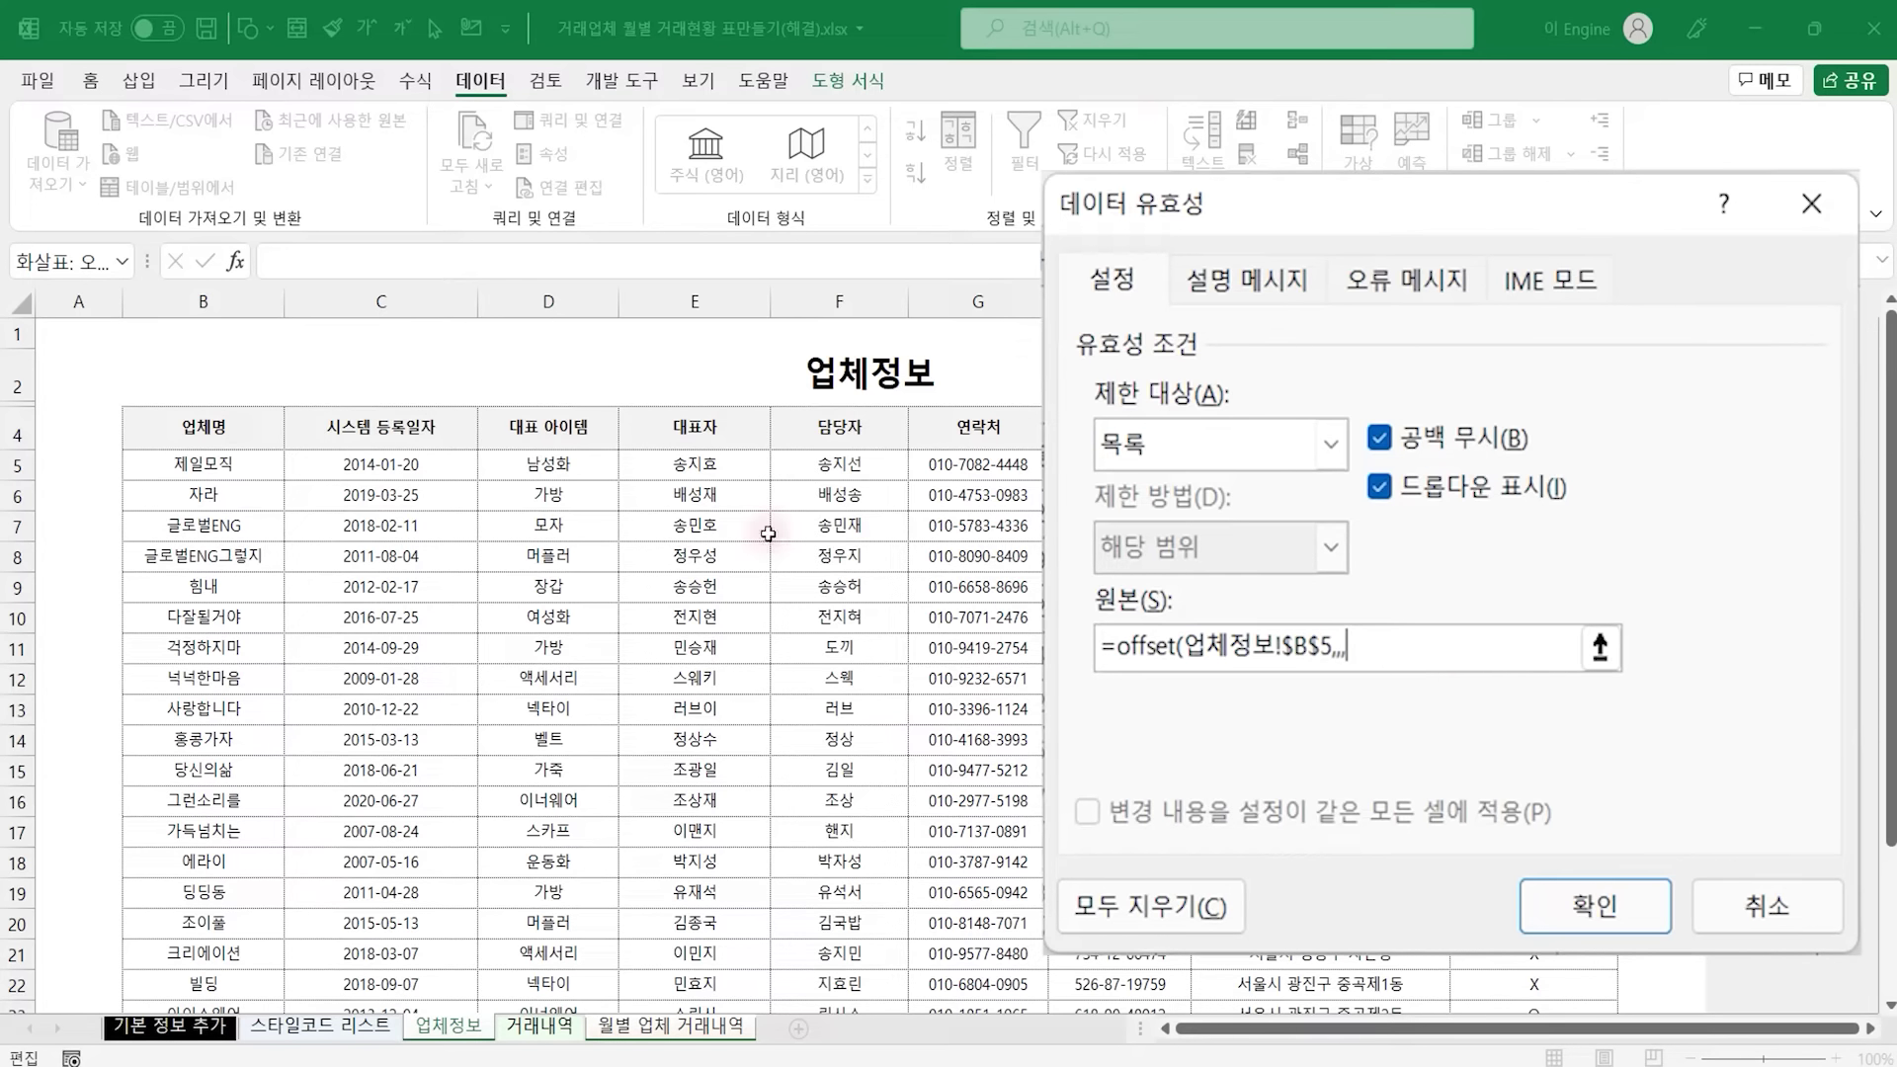
Enter counta( as the OFFSET height argument with the single-column range 업체정보!$B:$b
scroll(217, 506, "down", 2)
scroll(218, 506, "down", 5)
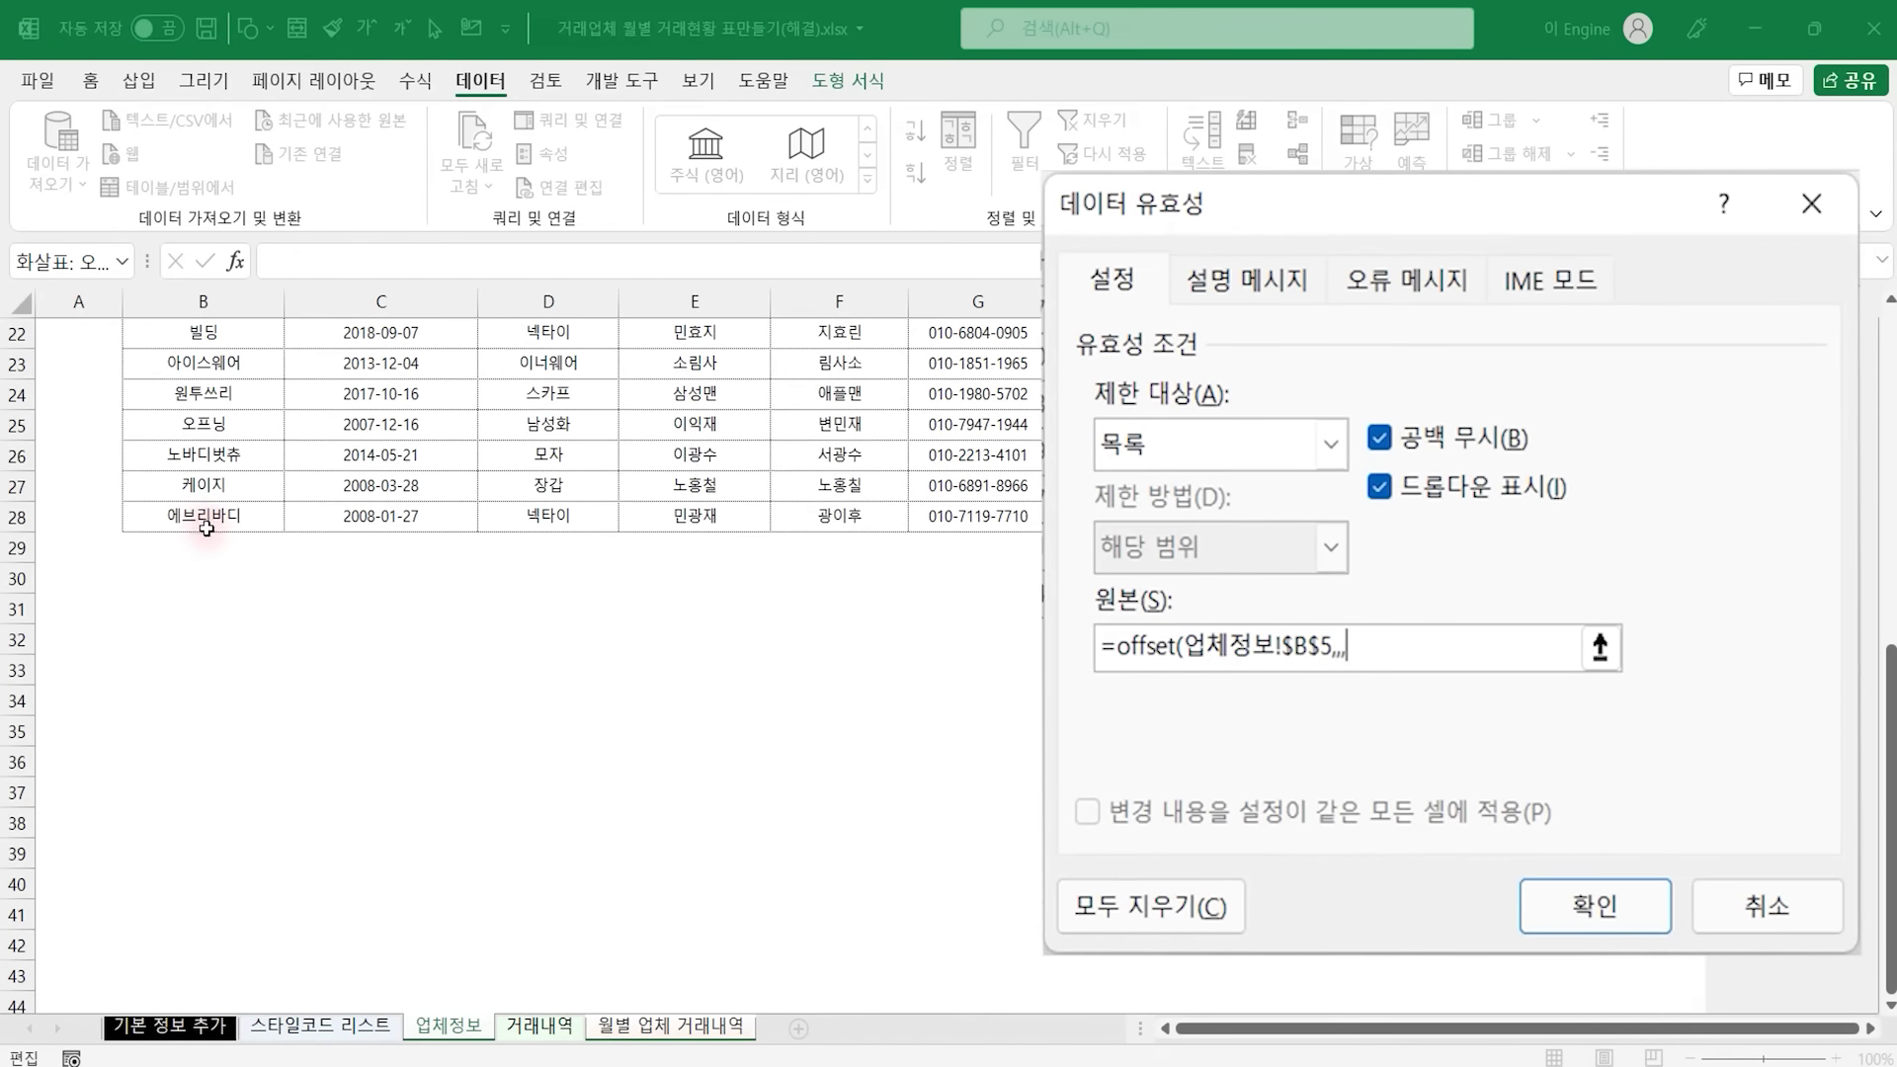
scroll(206, 586, "up", 7)
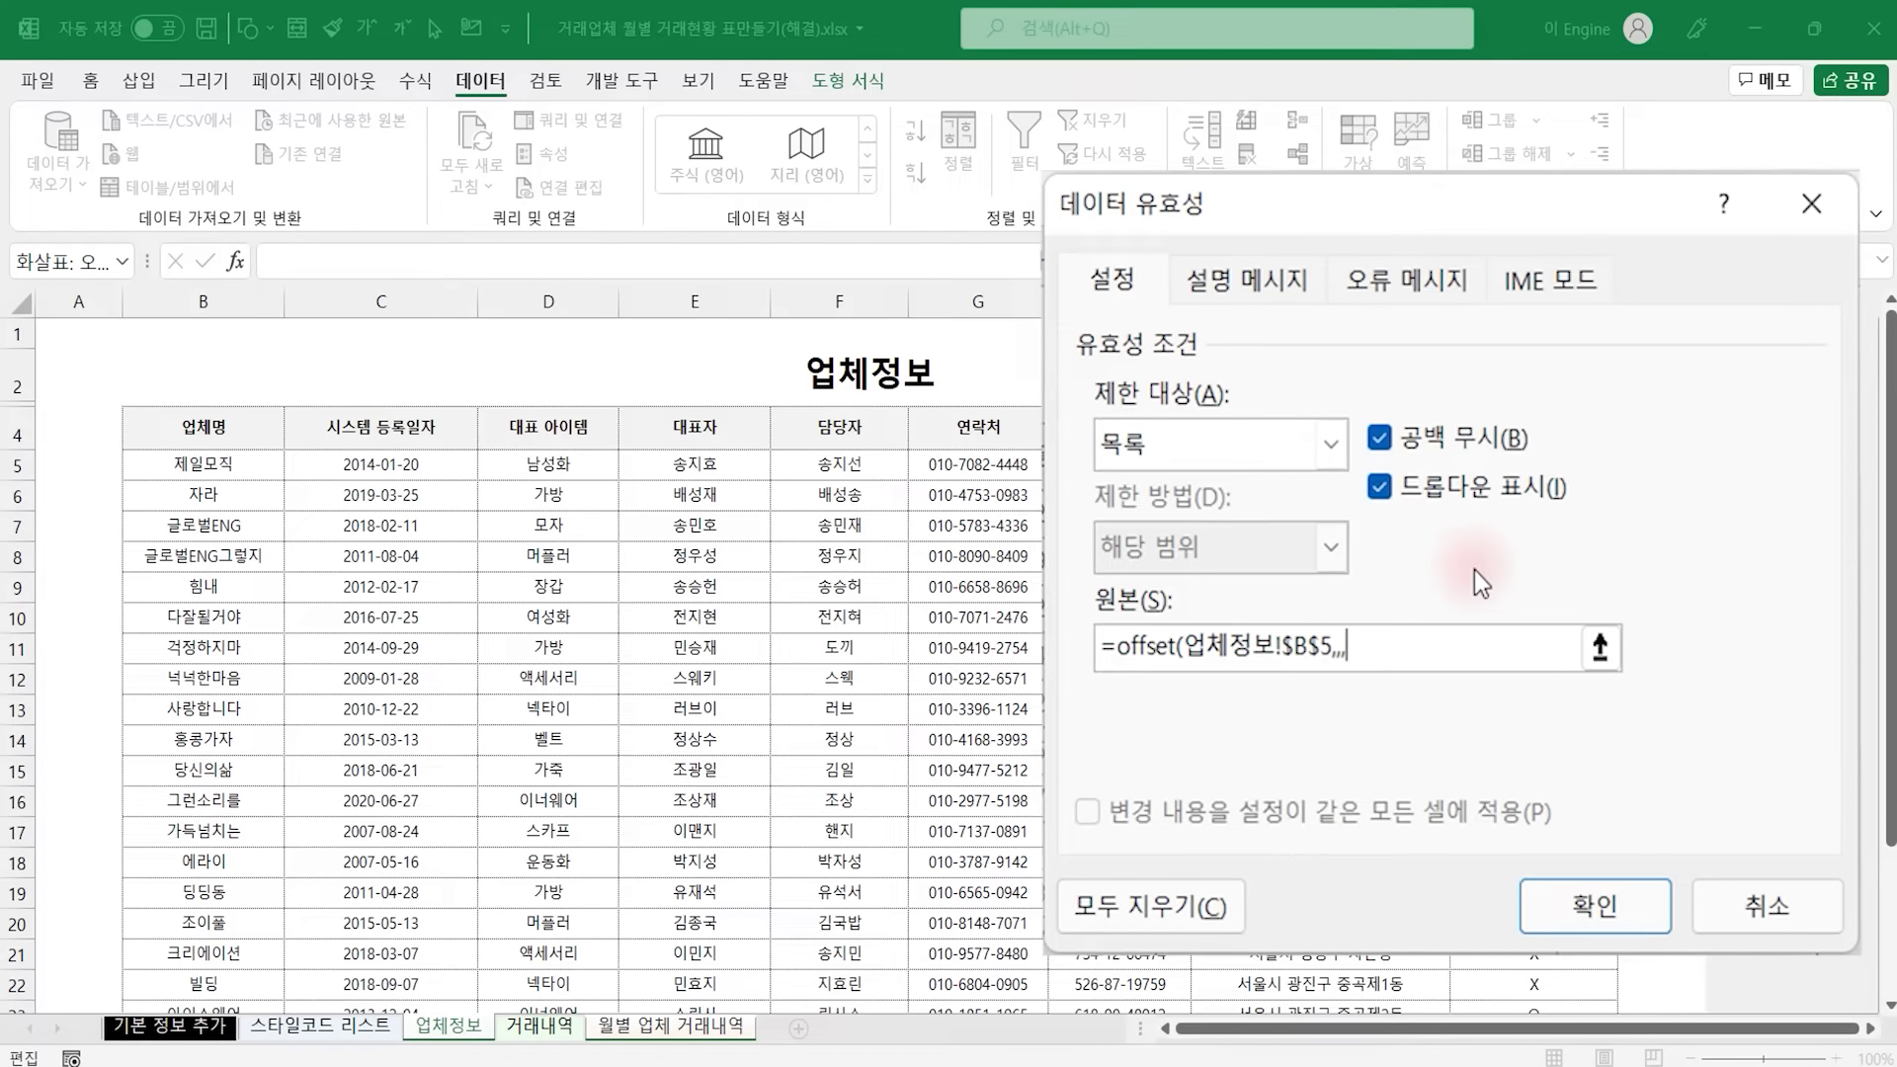
type("counta(")
left_click(206, 304)
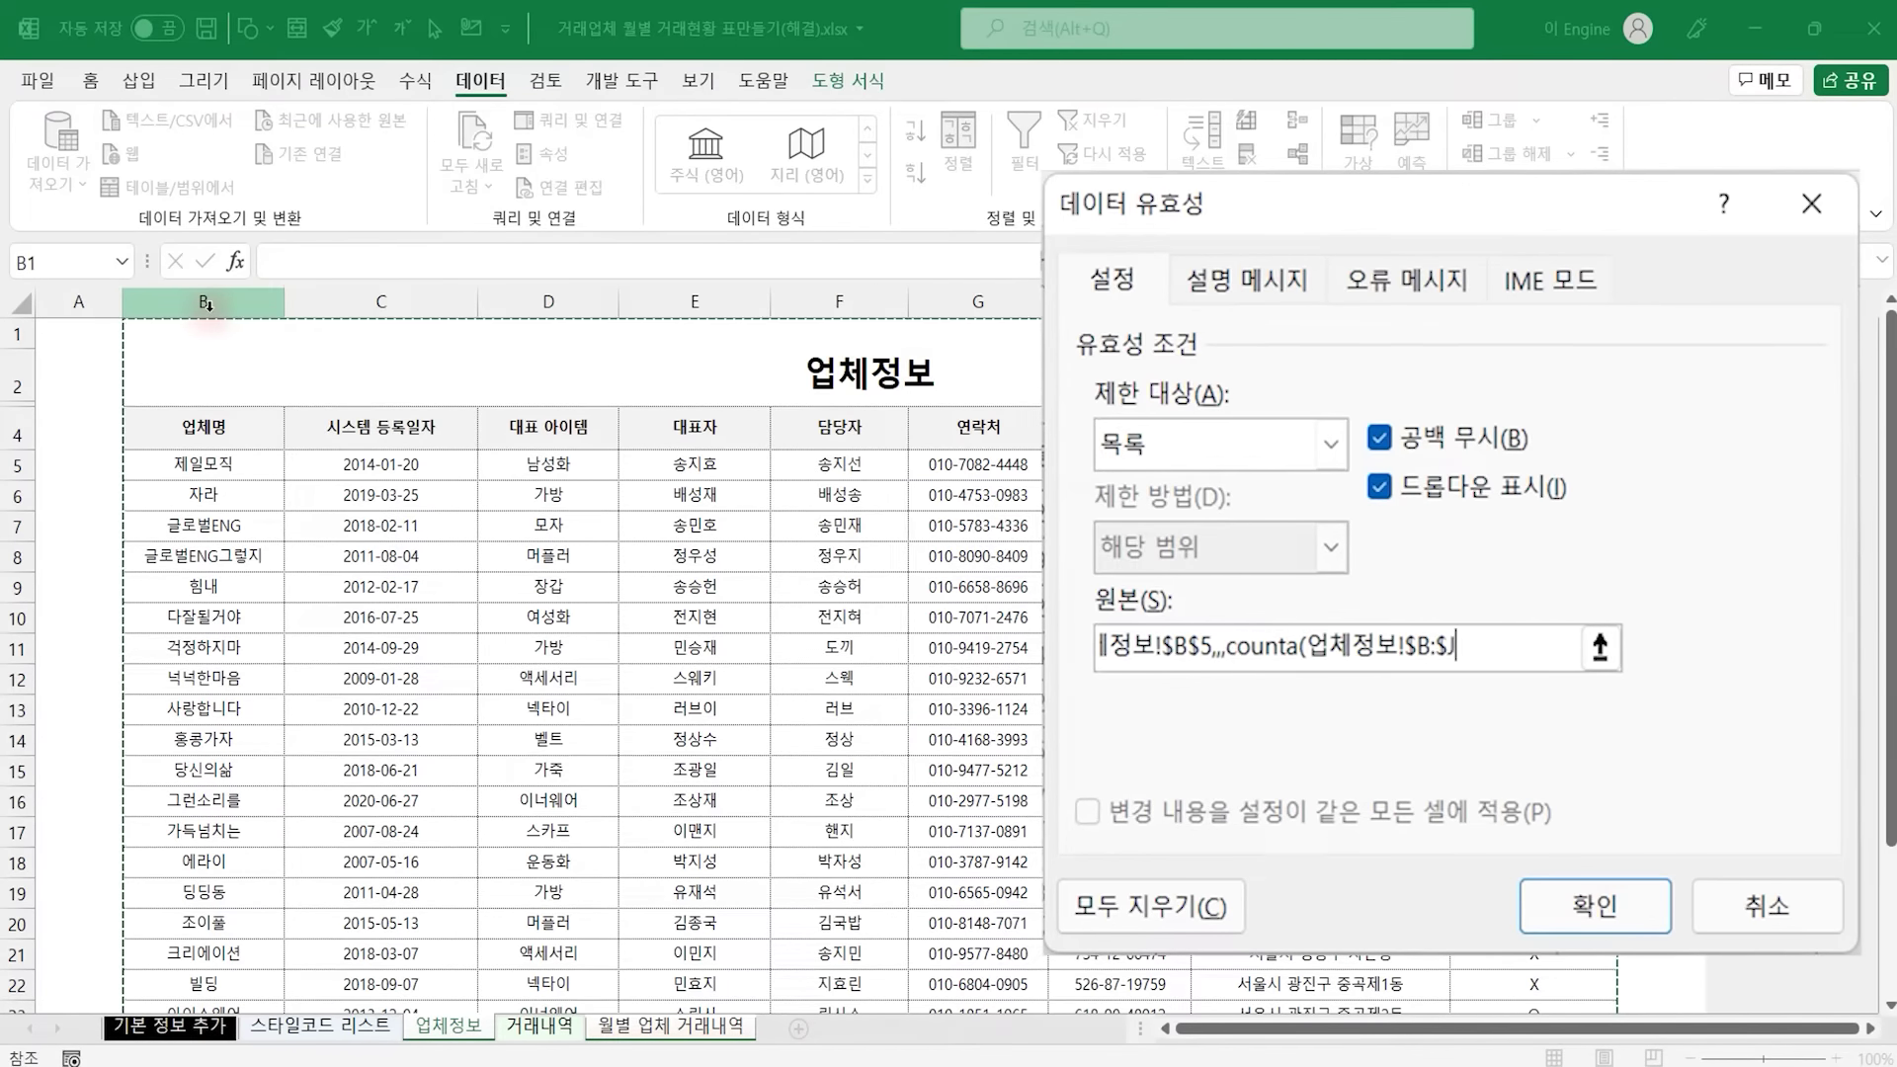
left_click(1461, 649)
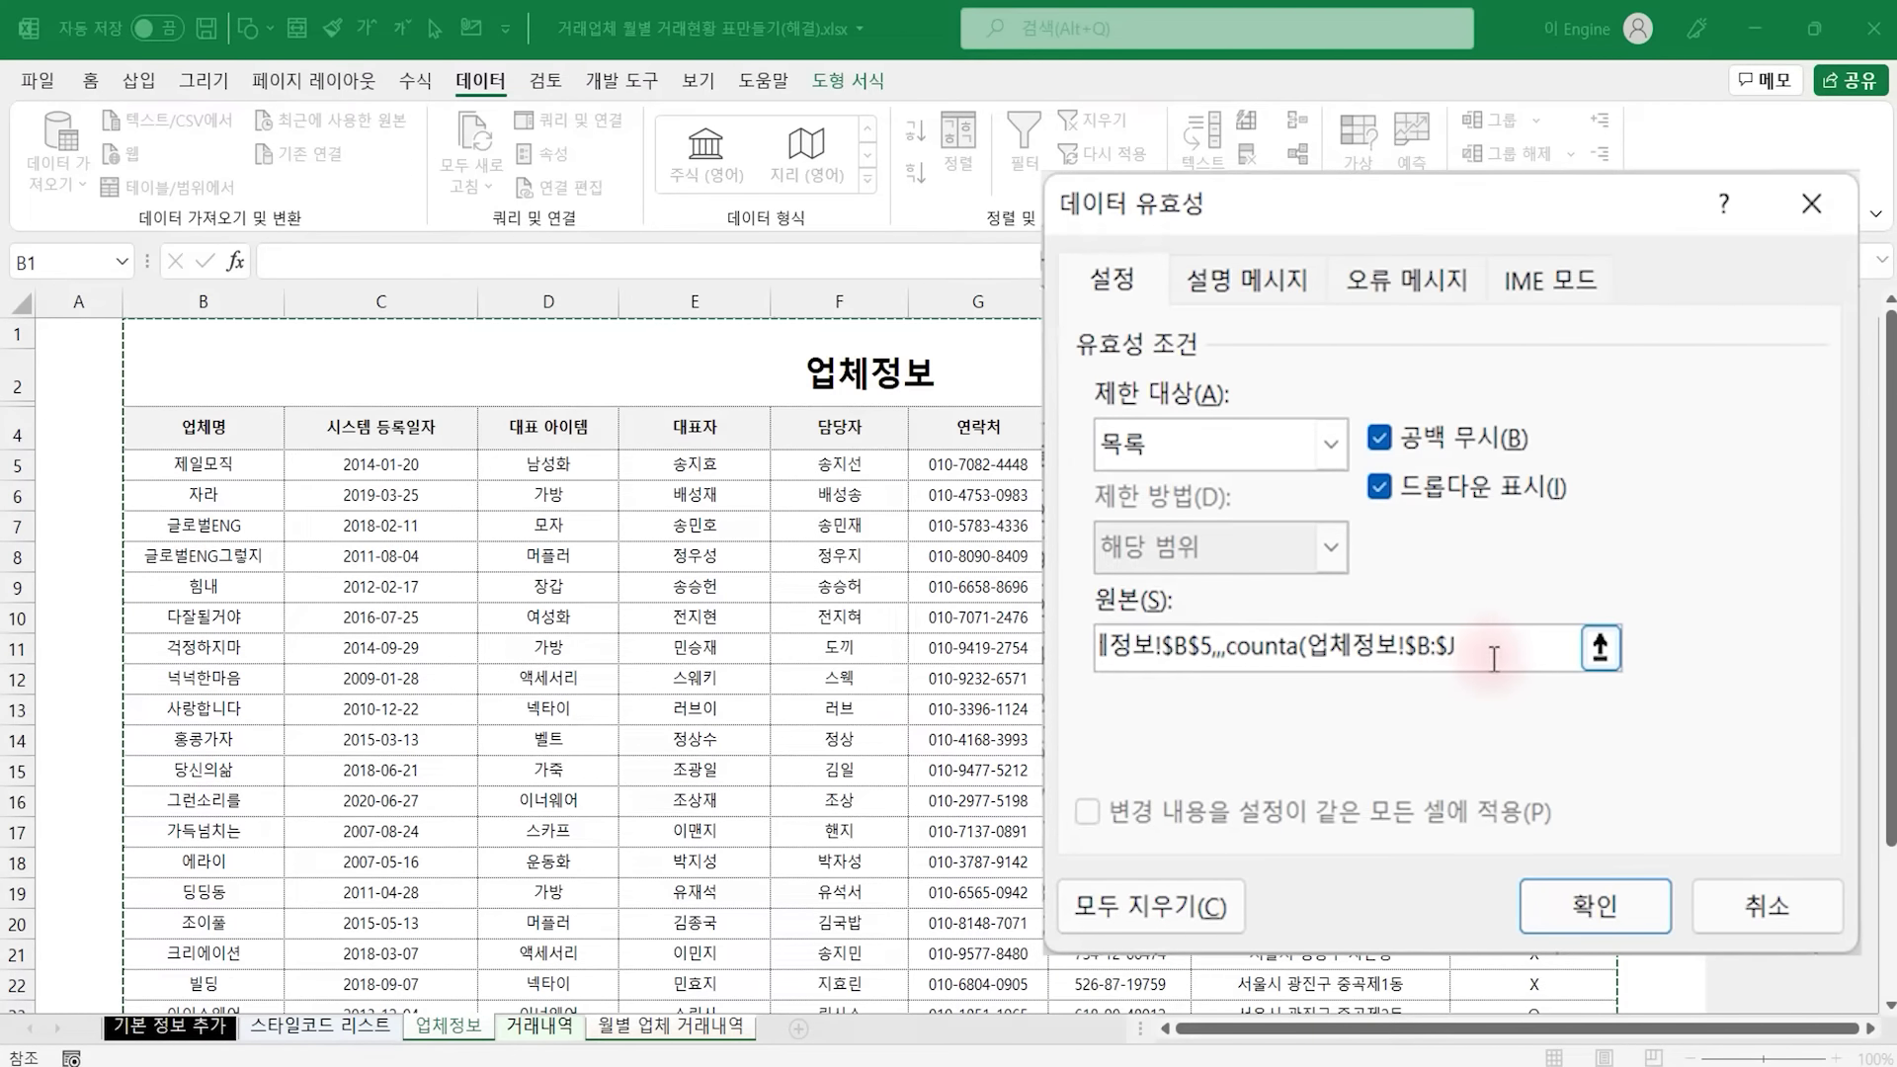
key("BackSpace")
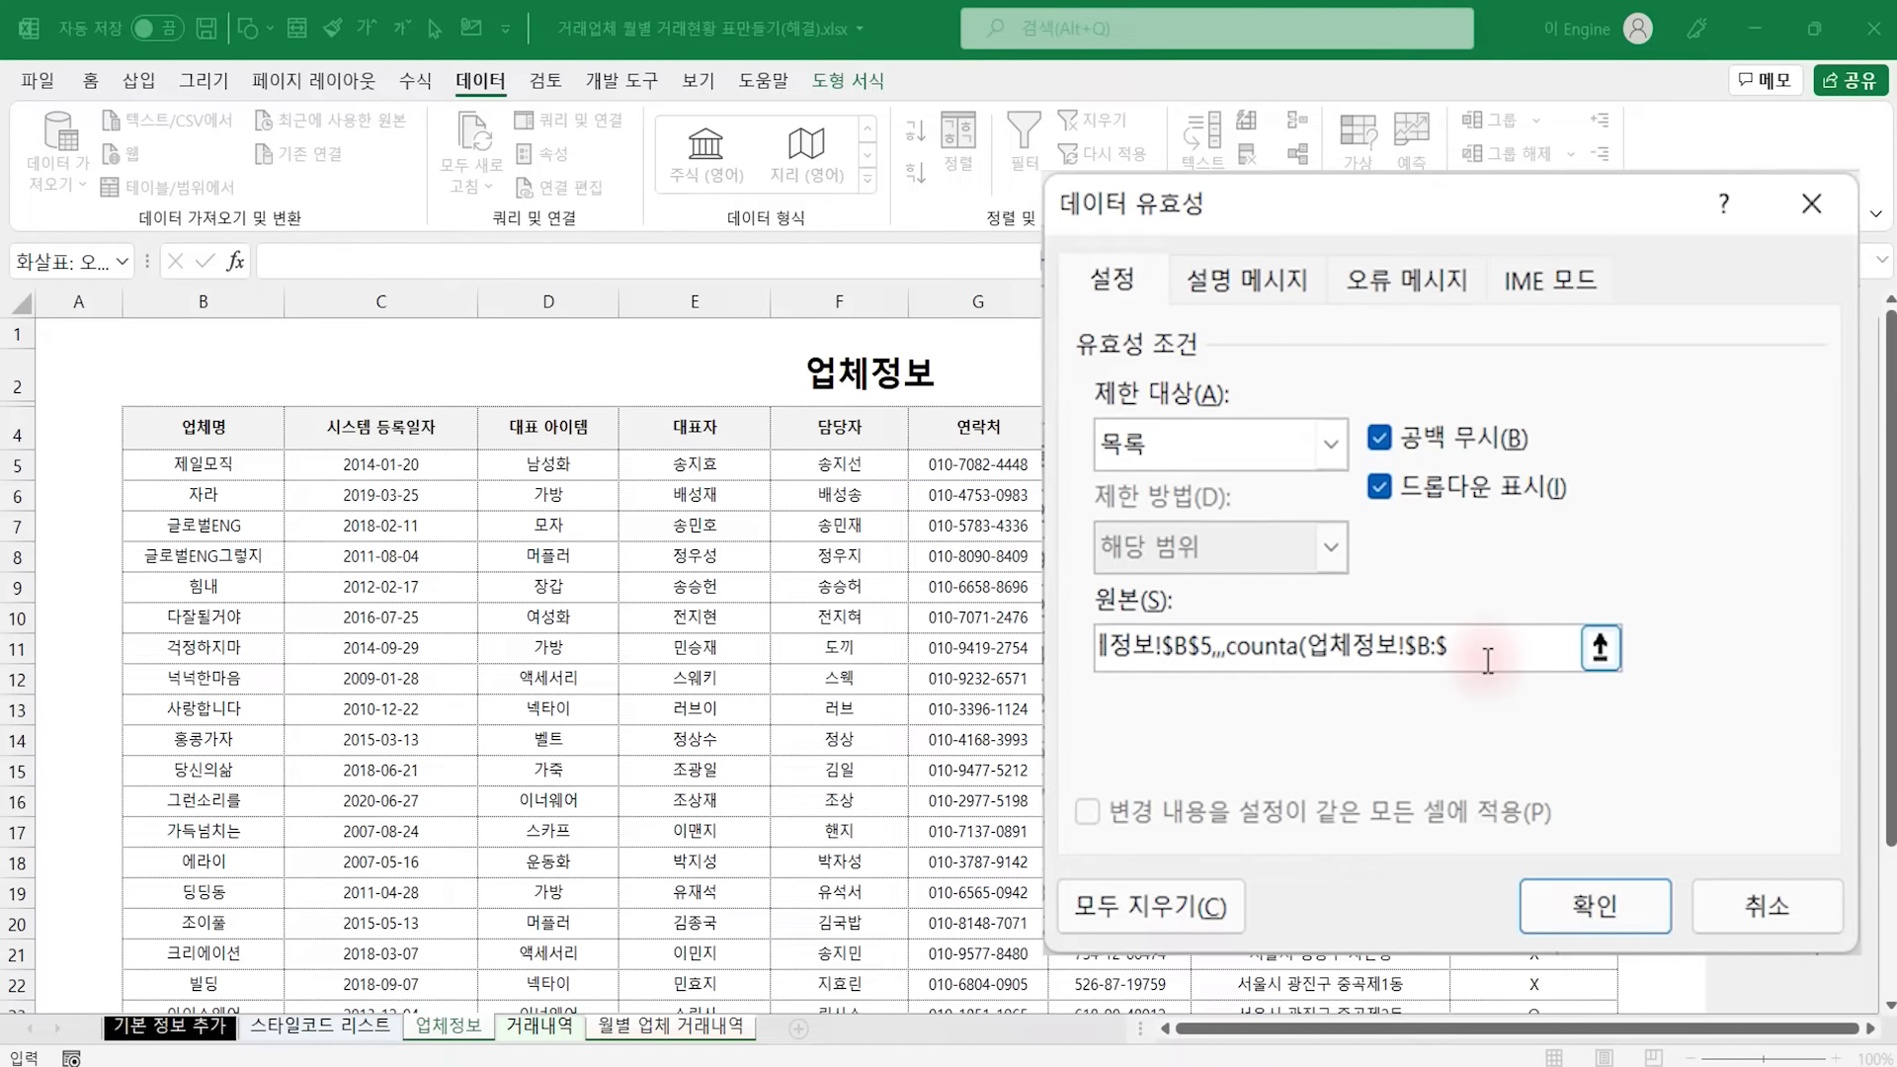
type("b")
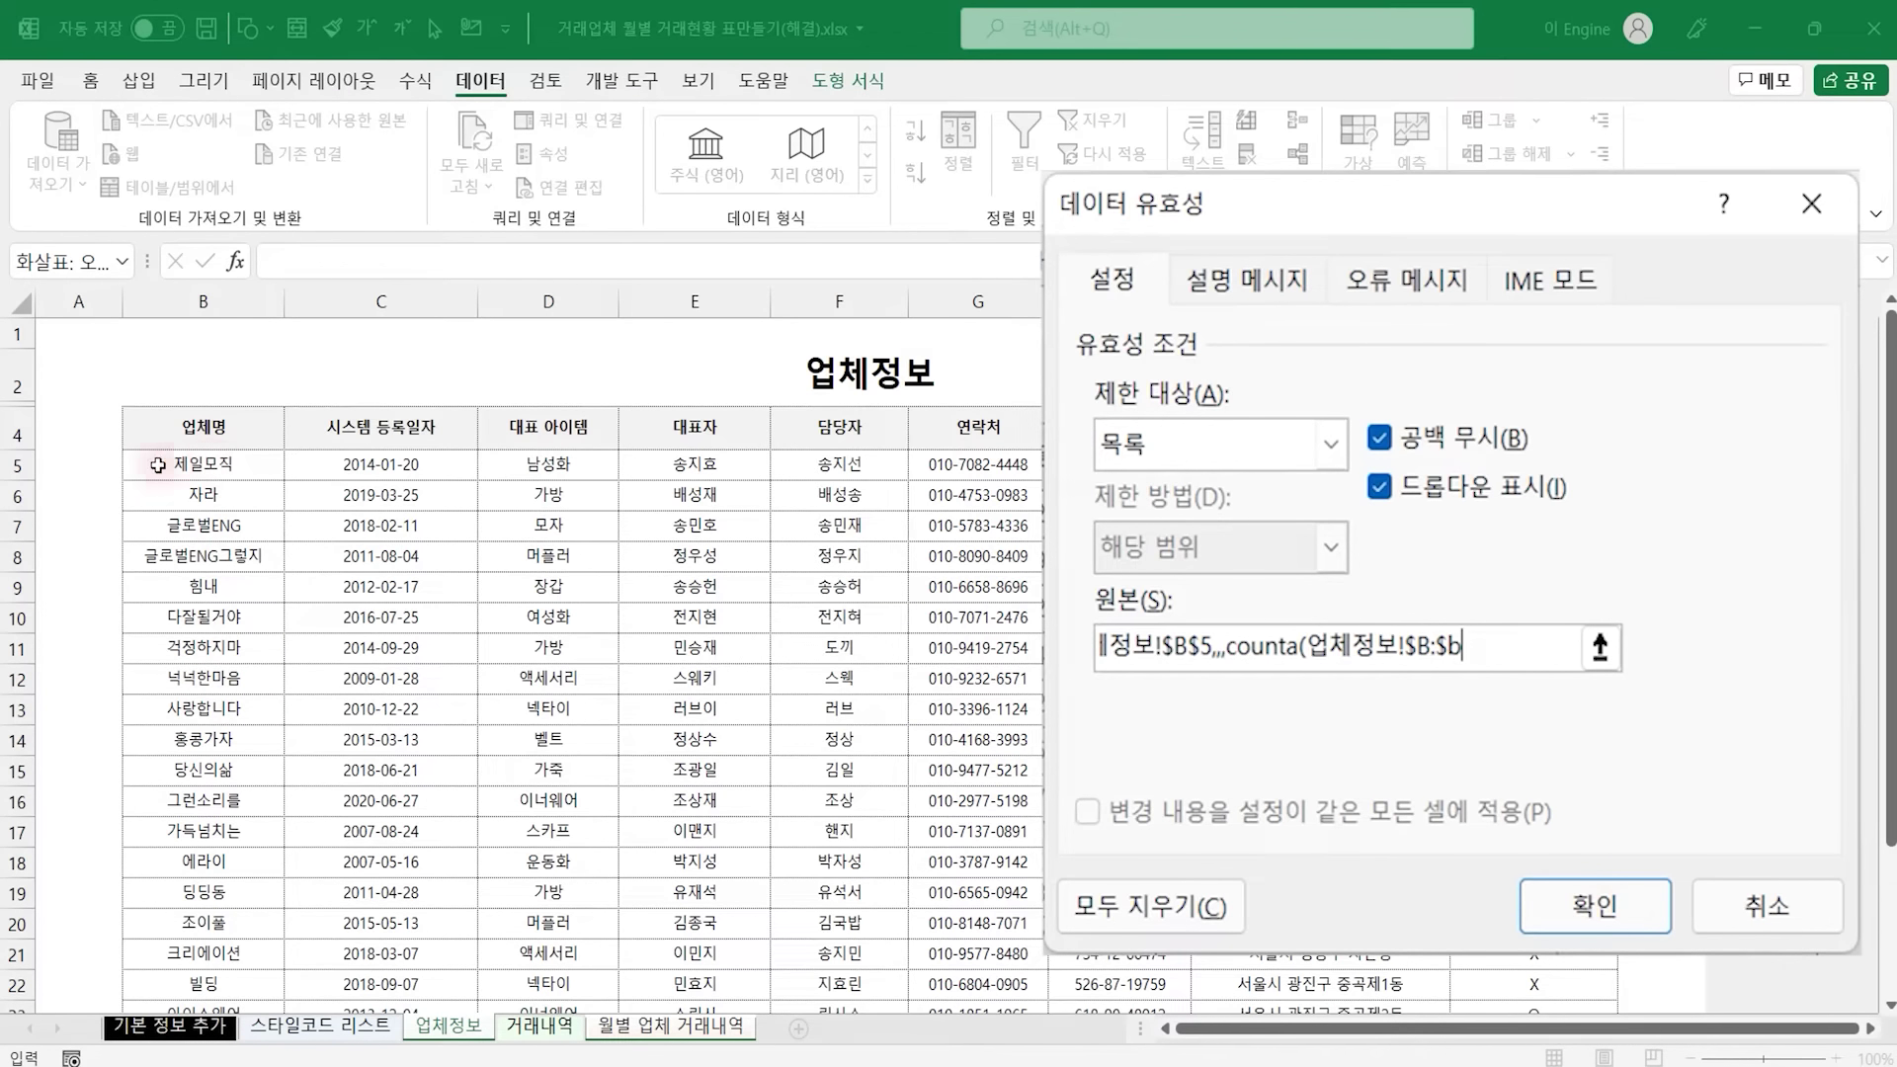
Close the COUNTA with )-1 to exclude the header, close the OFFSET formula, and apply the validation
scroll(227, 593, "down", 6)
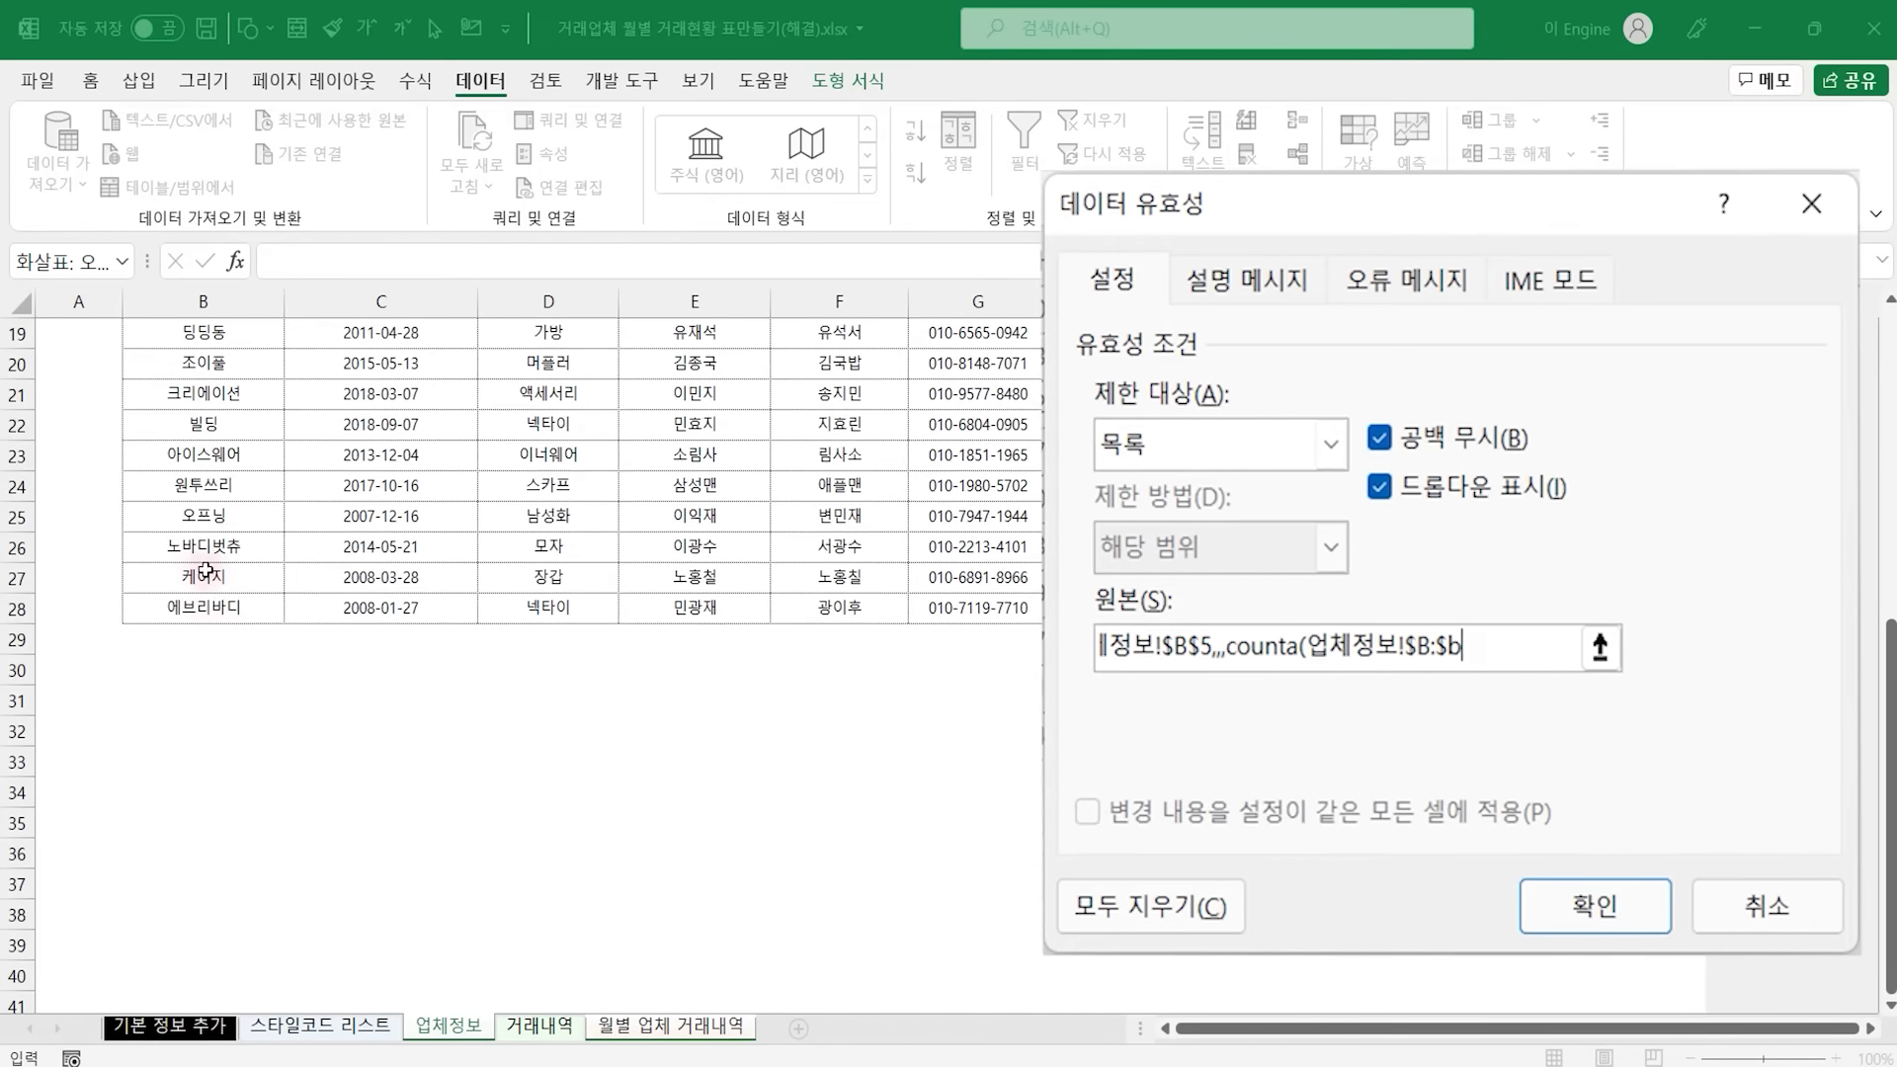
scroll(222, 583, "up", 6)
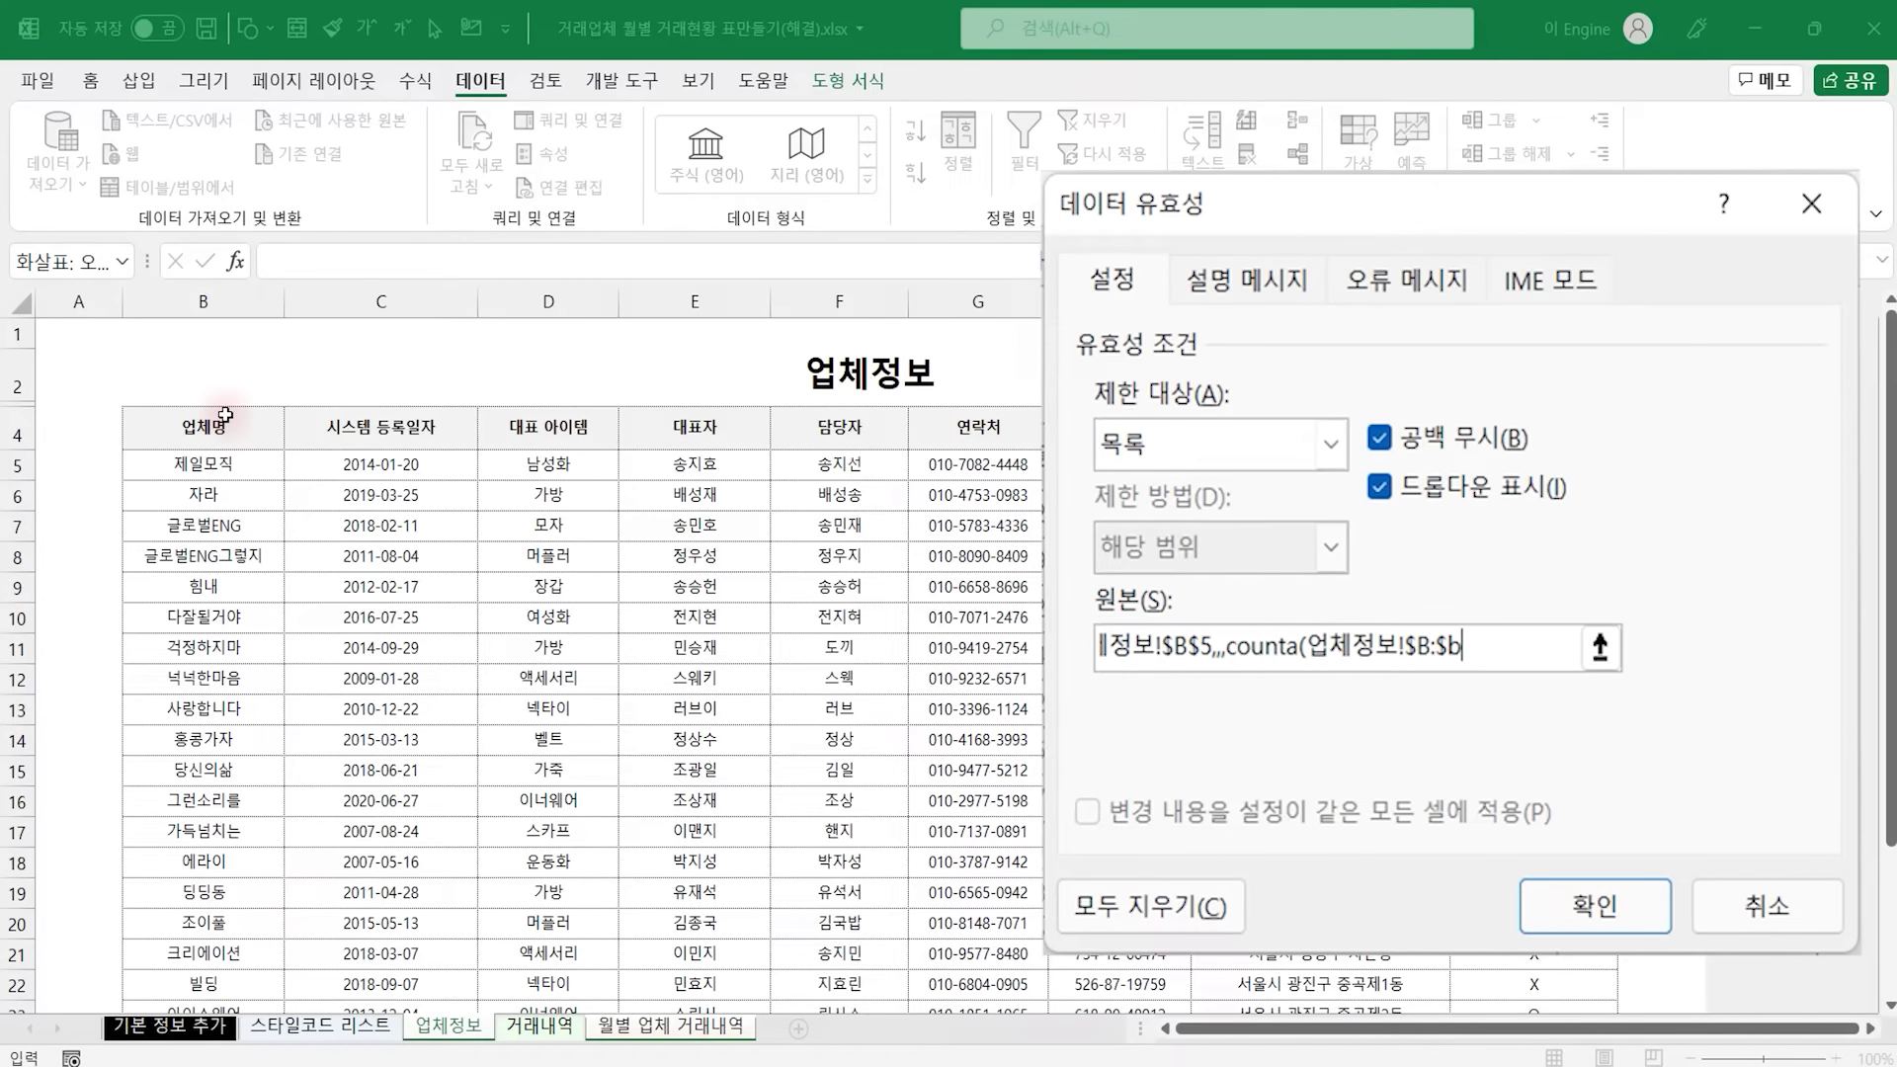
type(")-1")
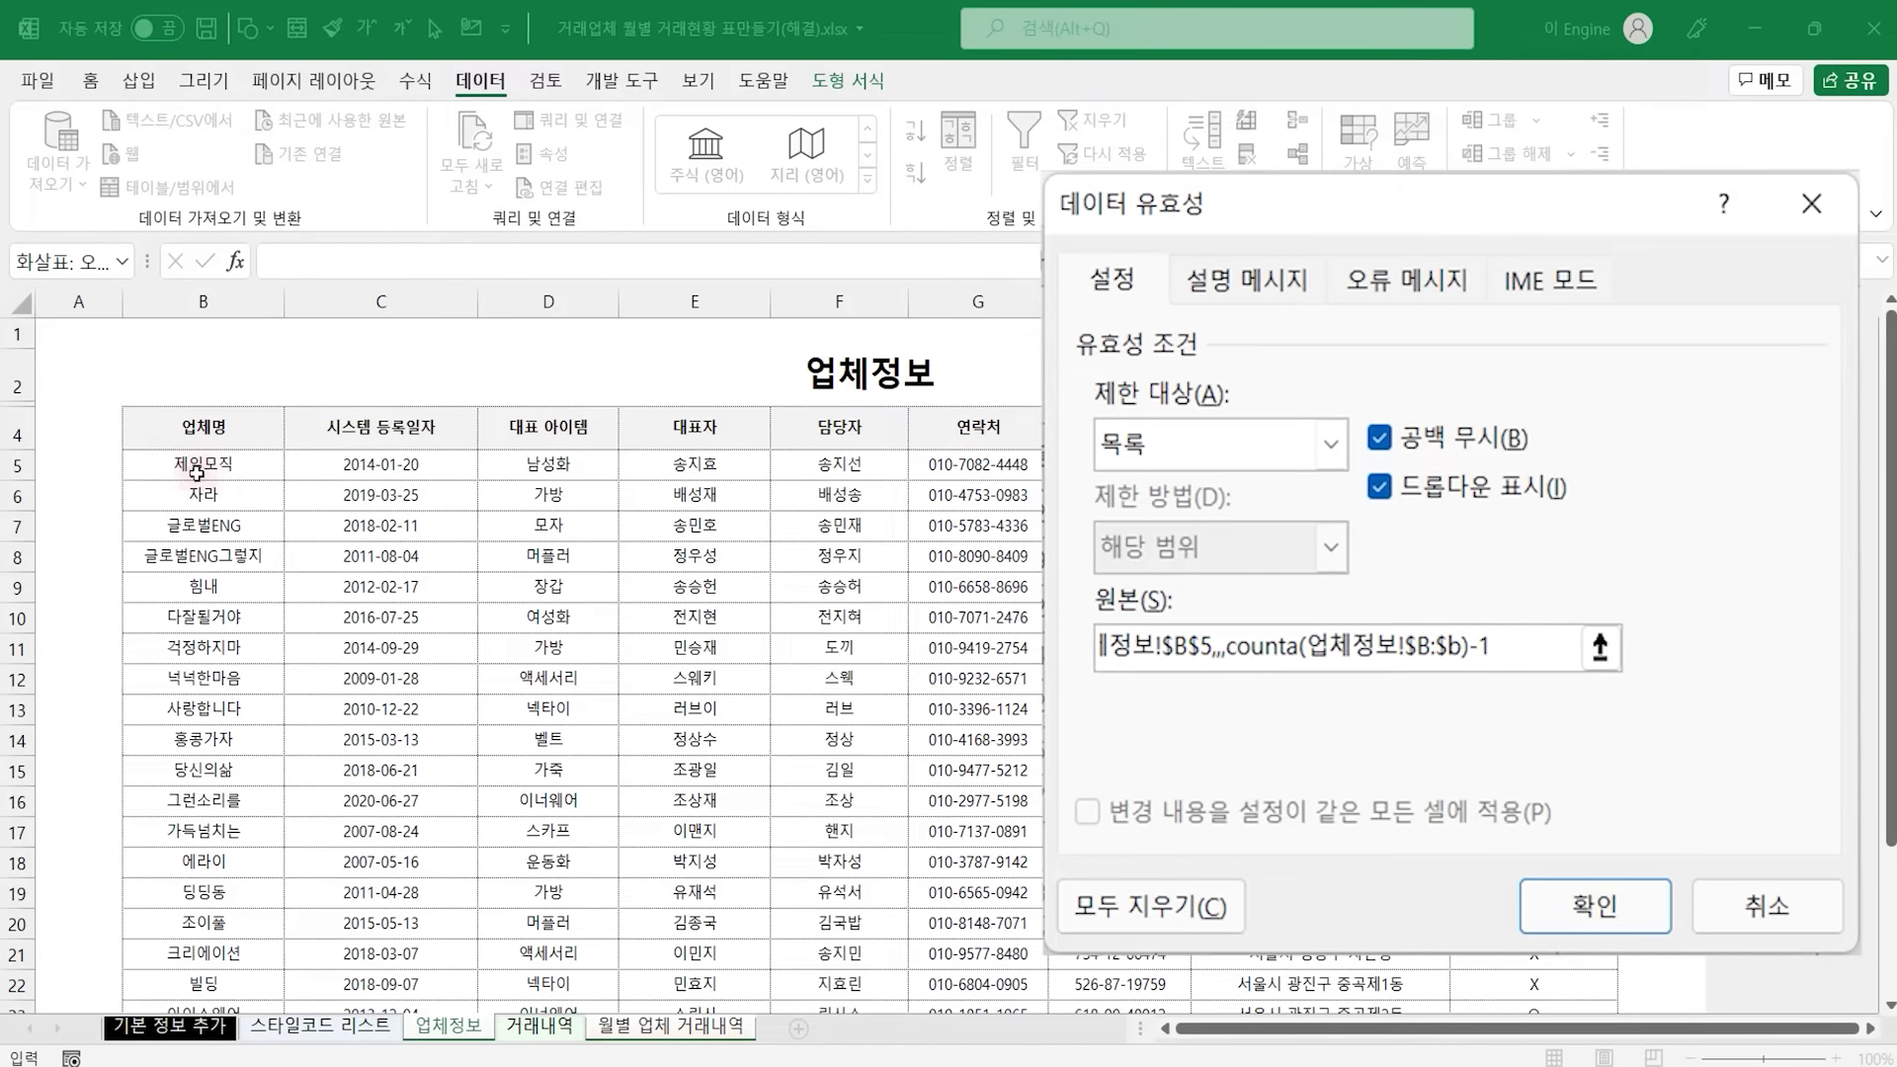
scroll(217, 474, "down", 4)
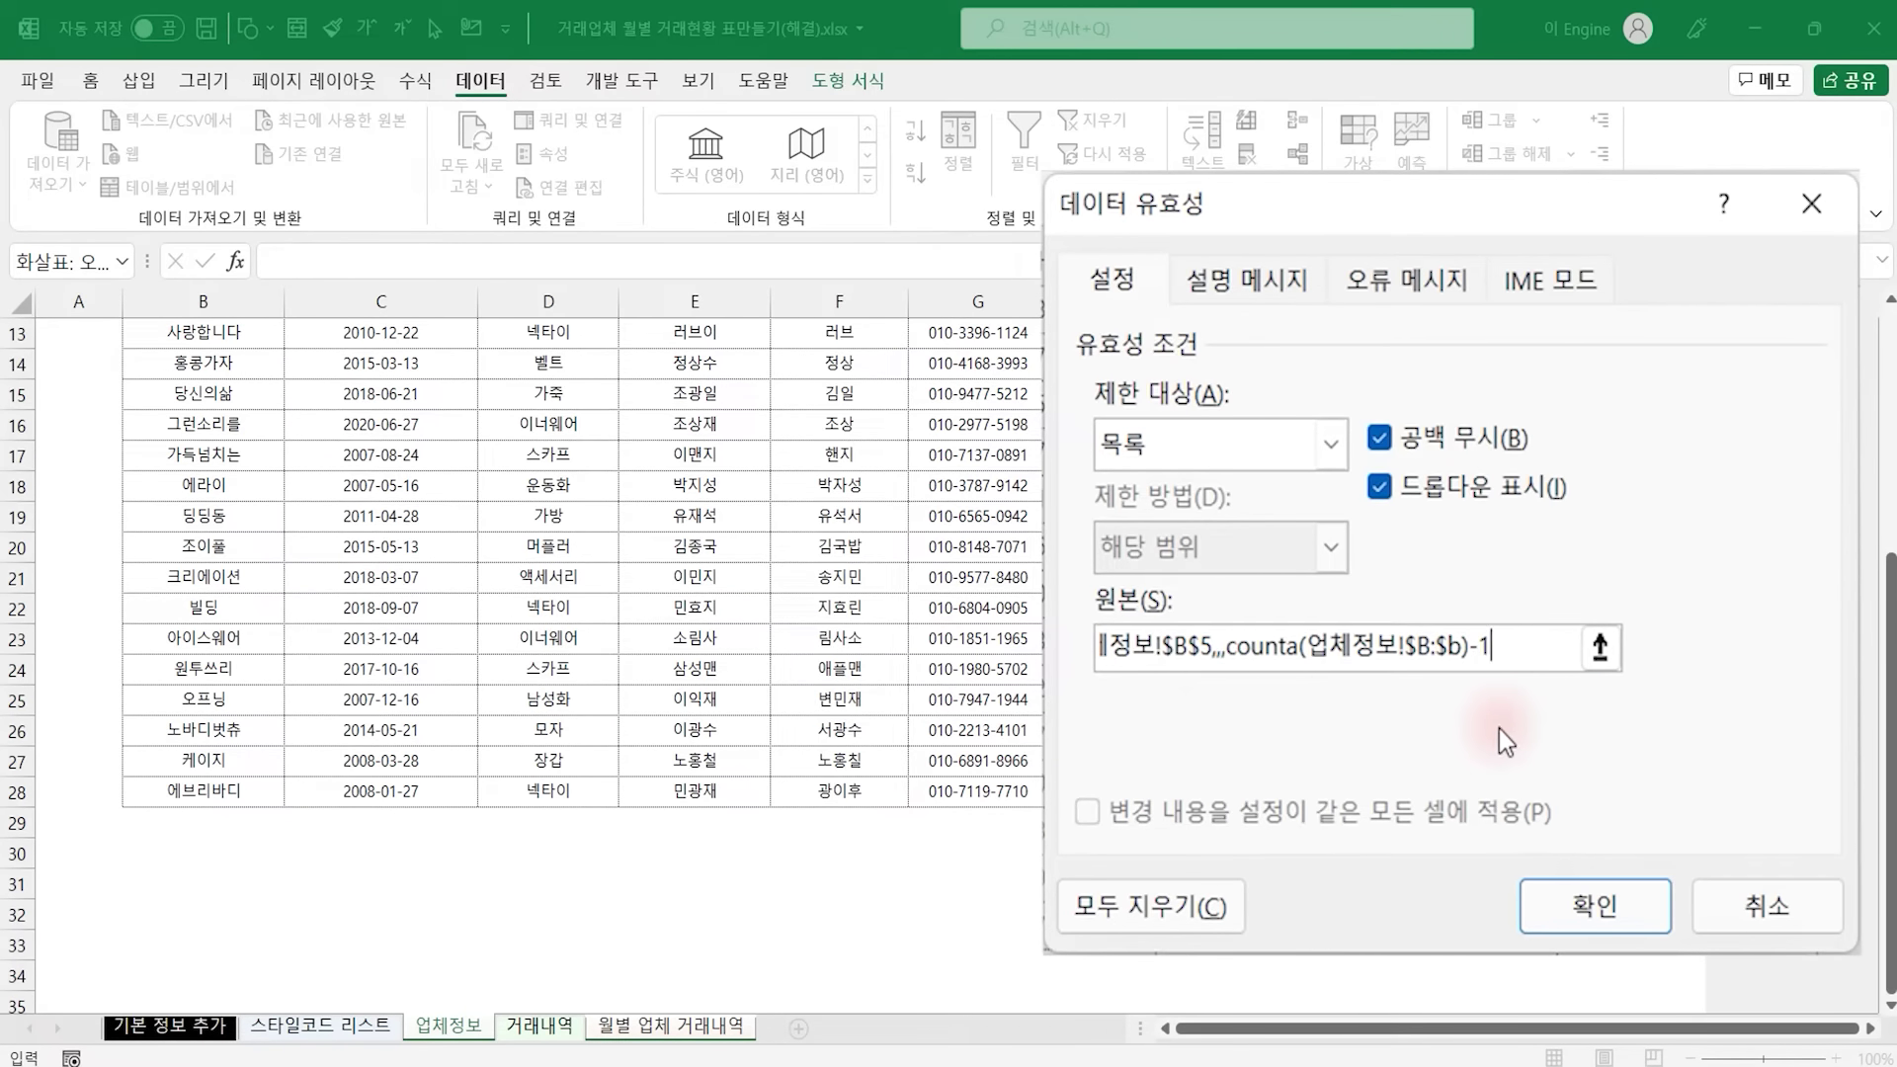
type(")")
left_click(1597, 873)
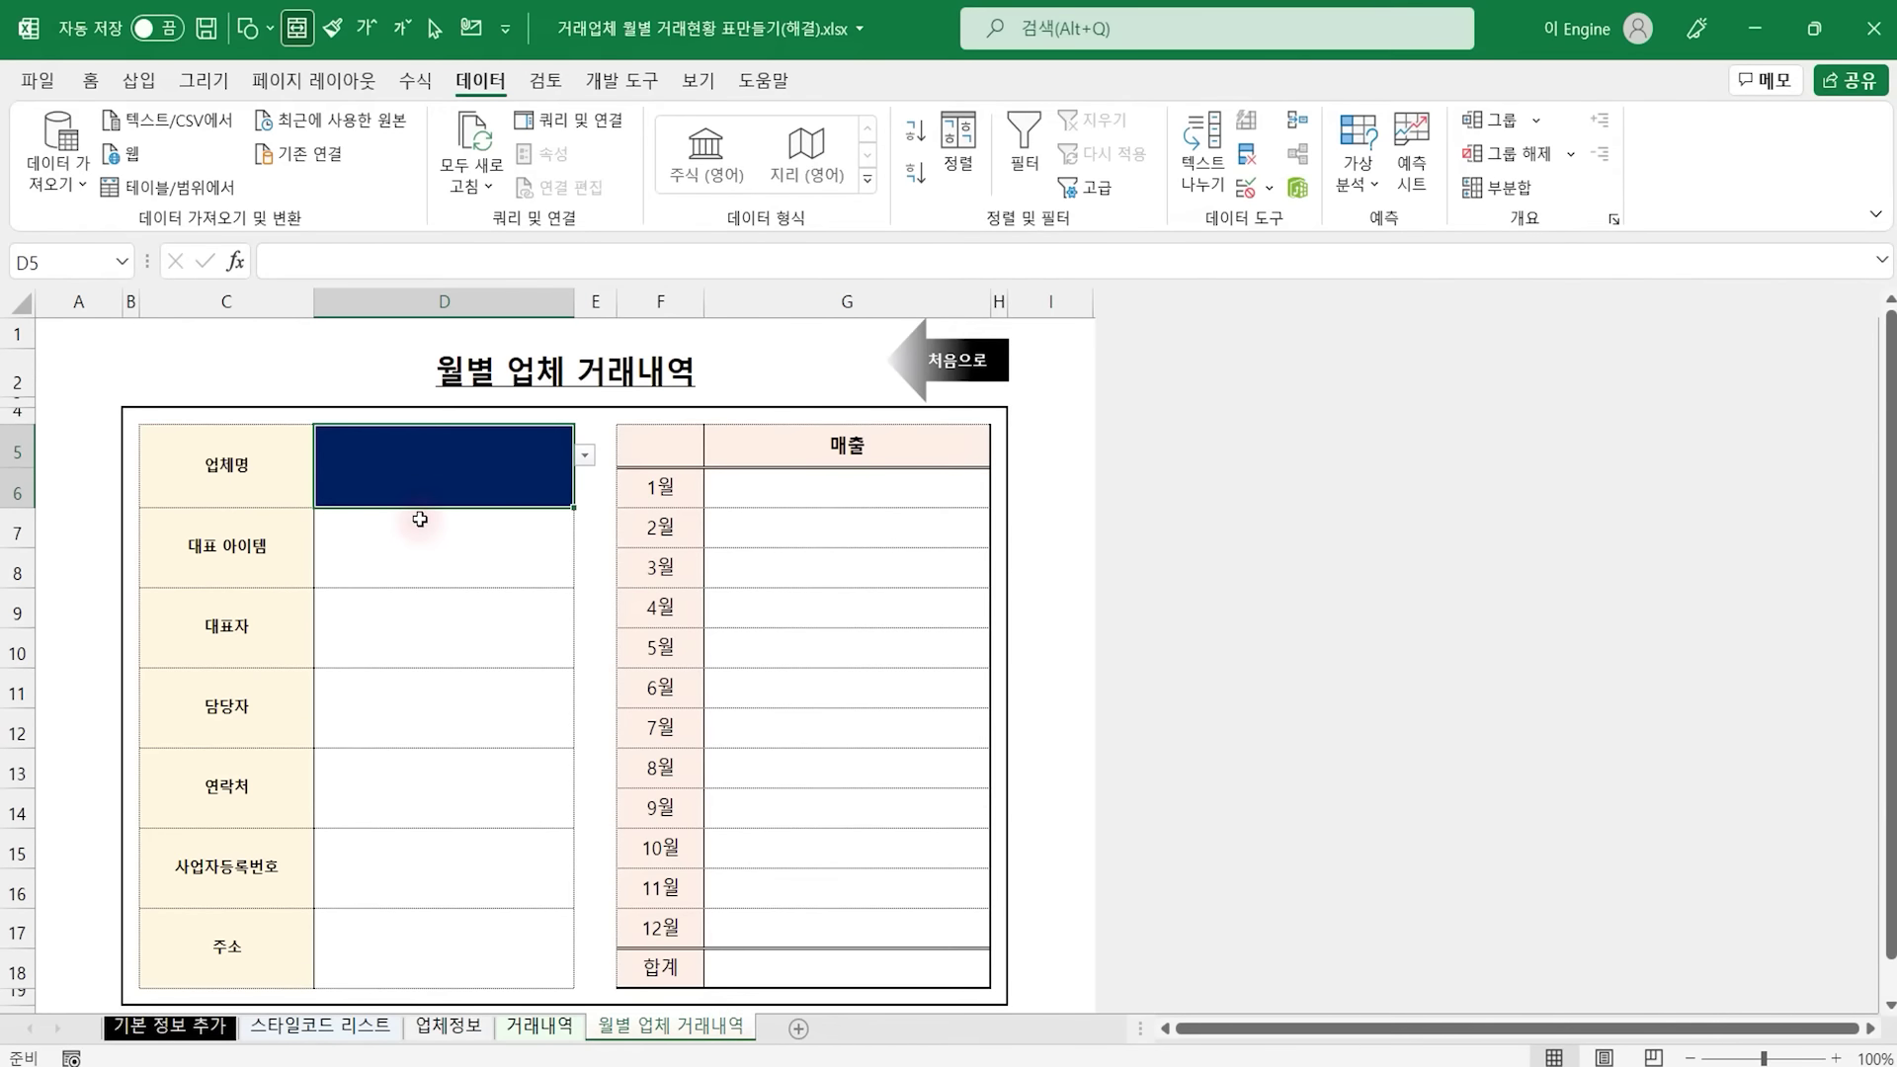
Check the 업체명 dropdown through to its last entries and compare them with the vendor list on the 업체정보 sheet
left_click(586, 456)
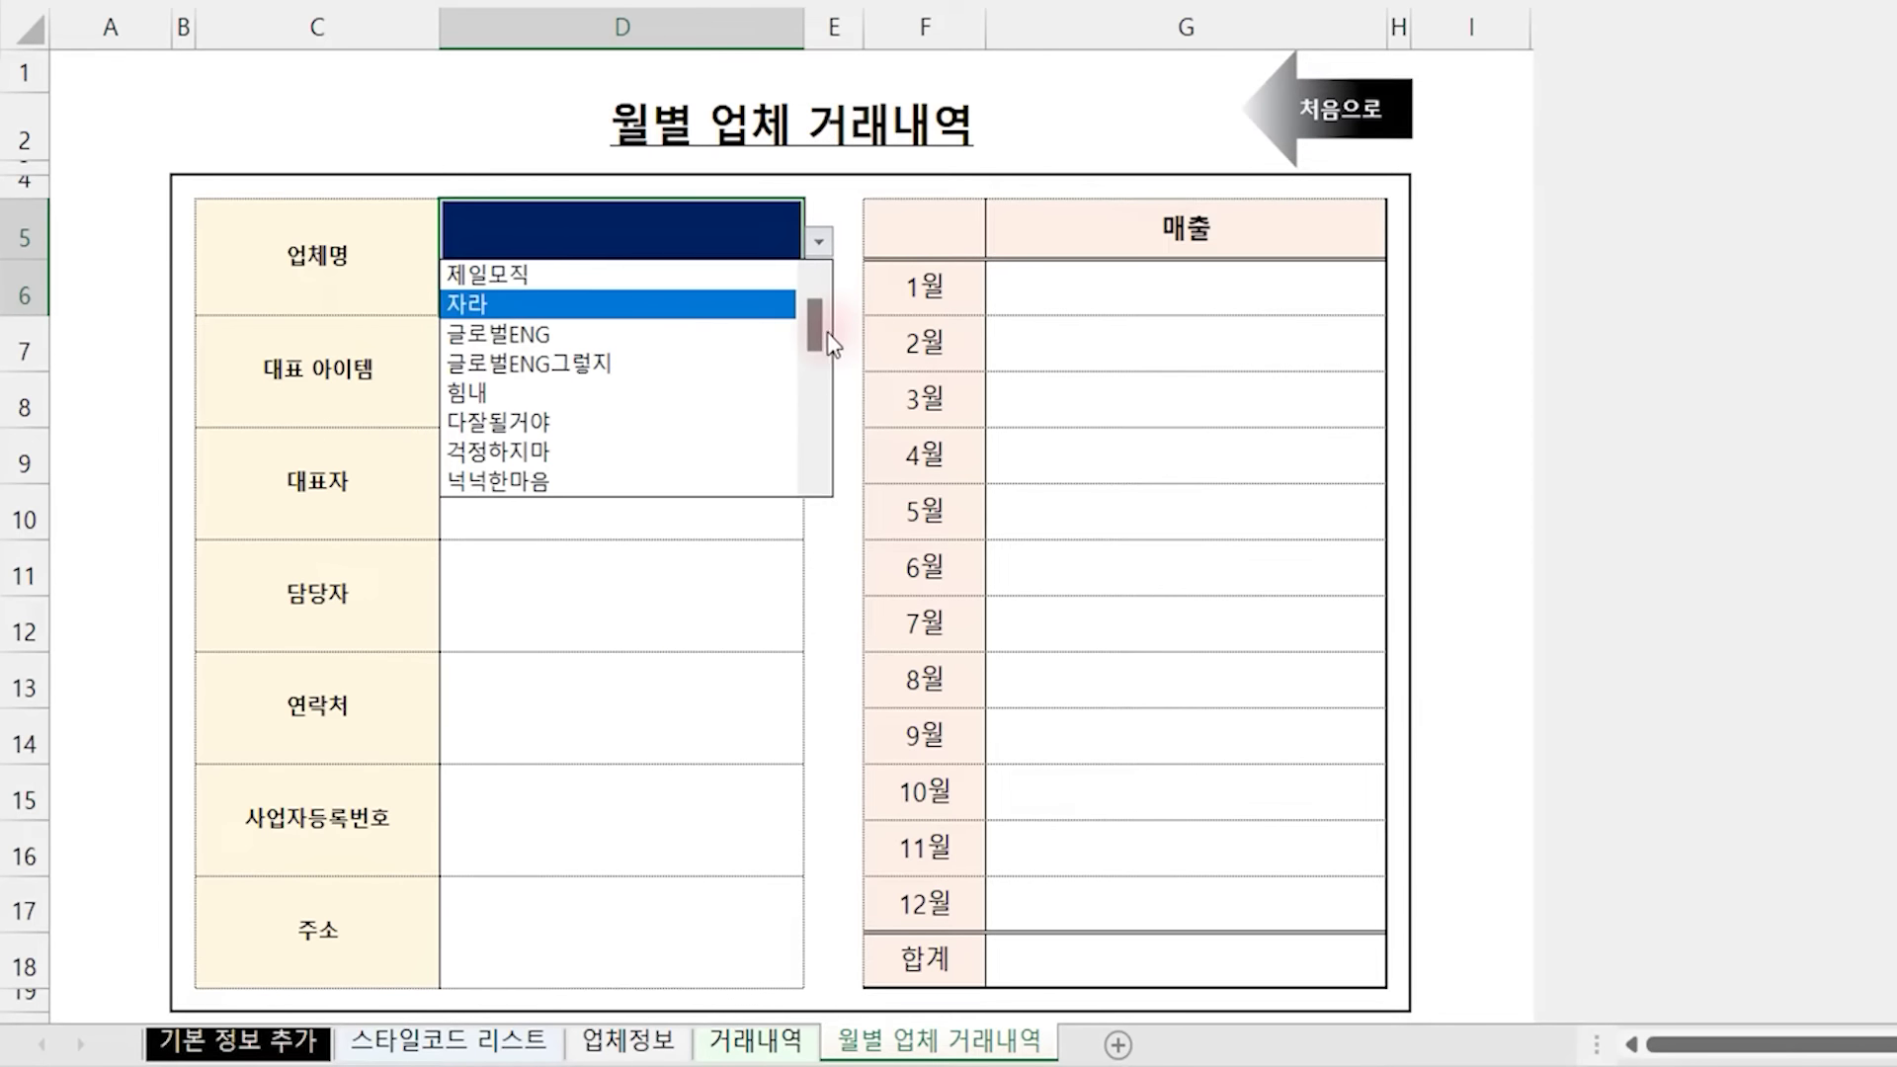
left_click_drag(816, 330, 816, 443)
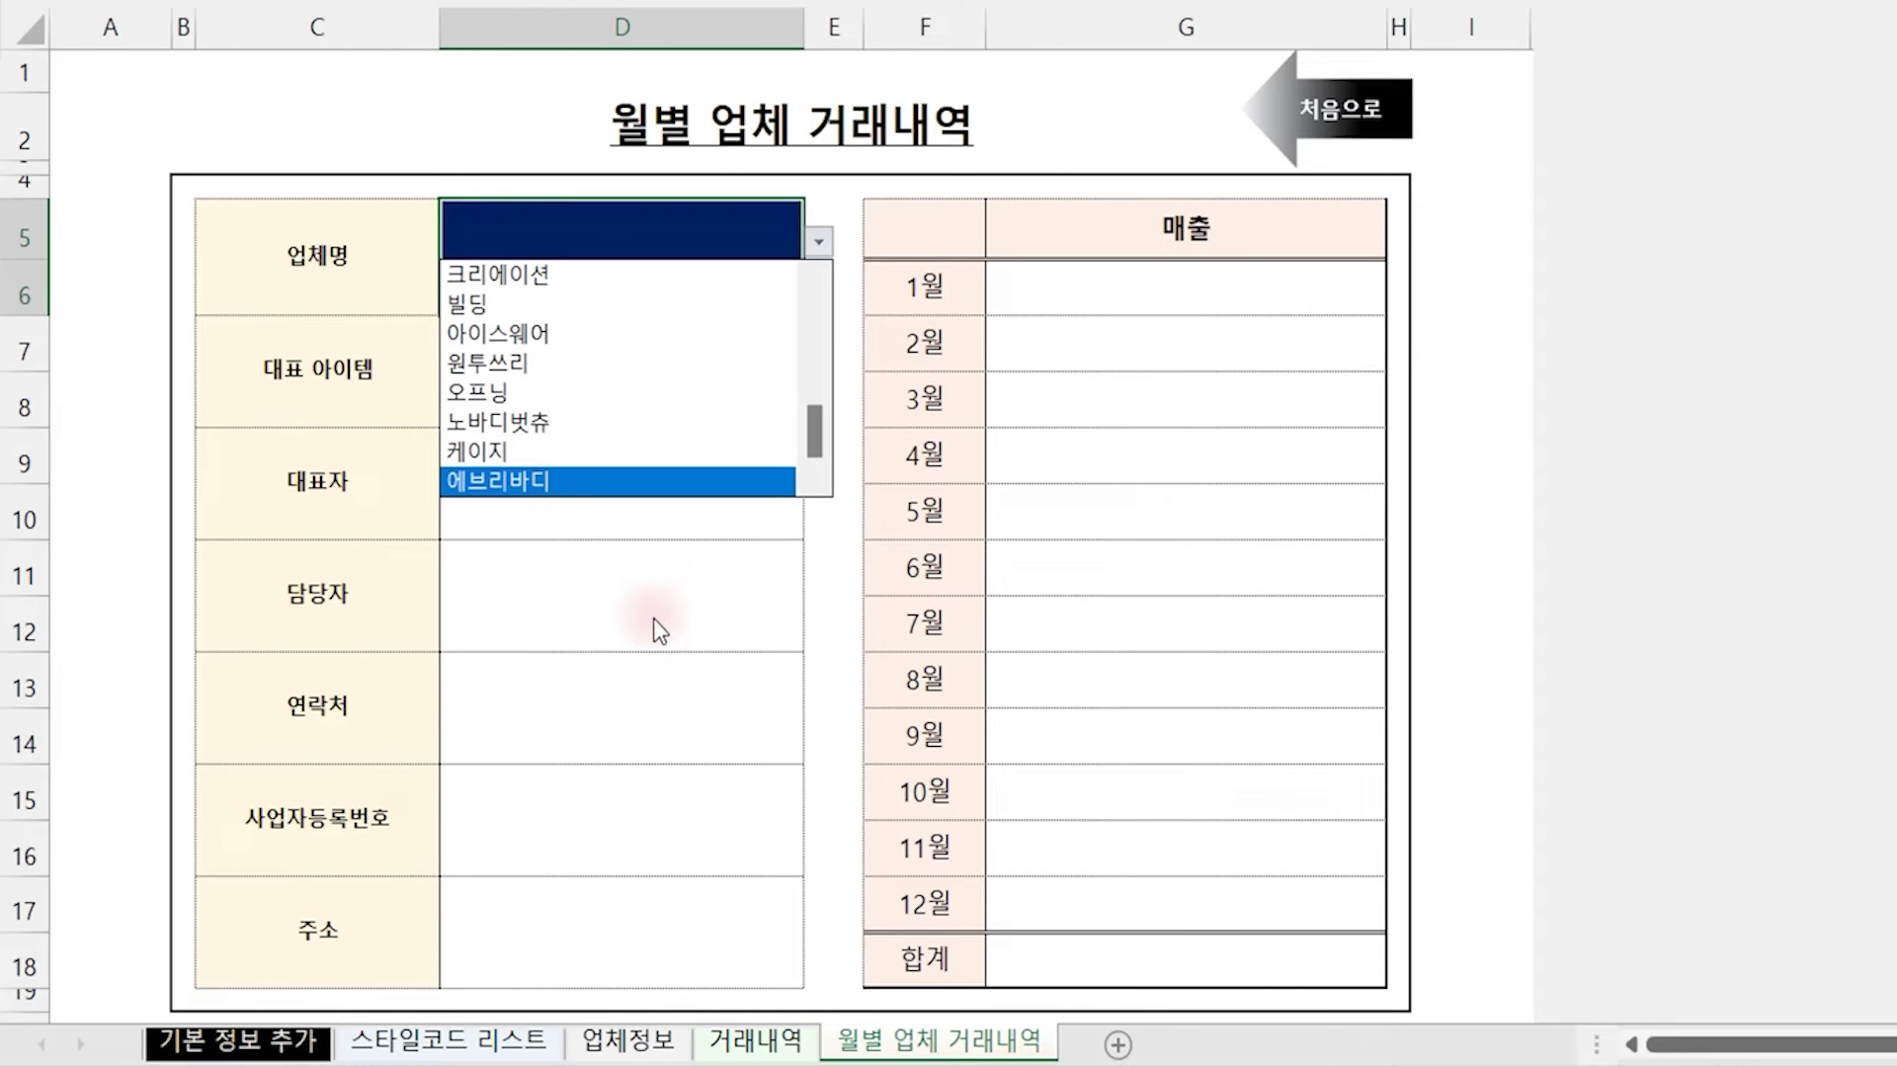
key("Escape")
left_click(638, 1046)
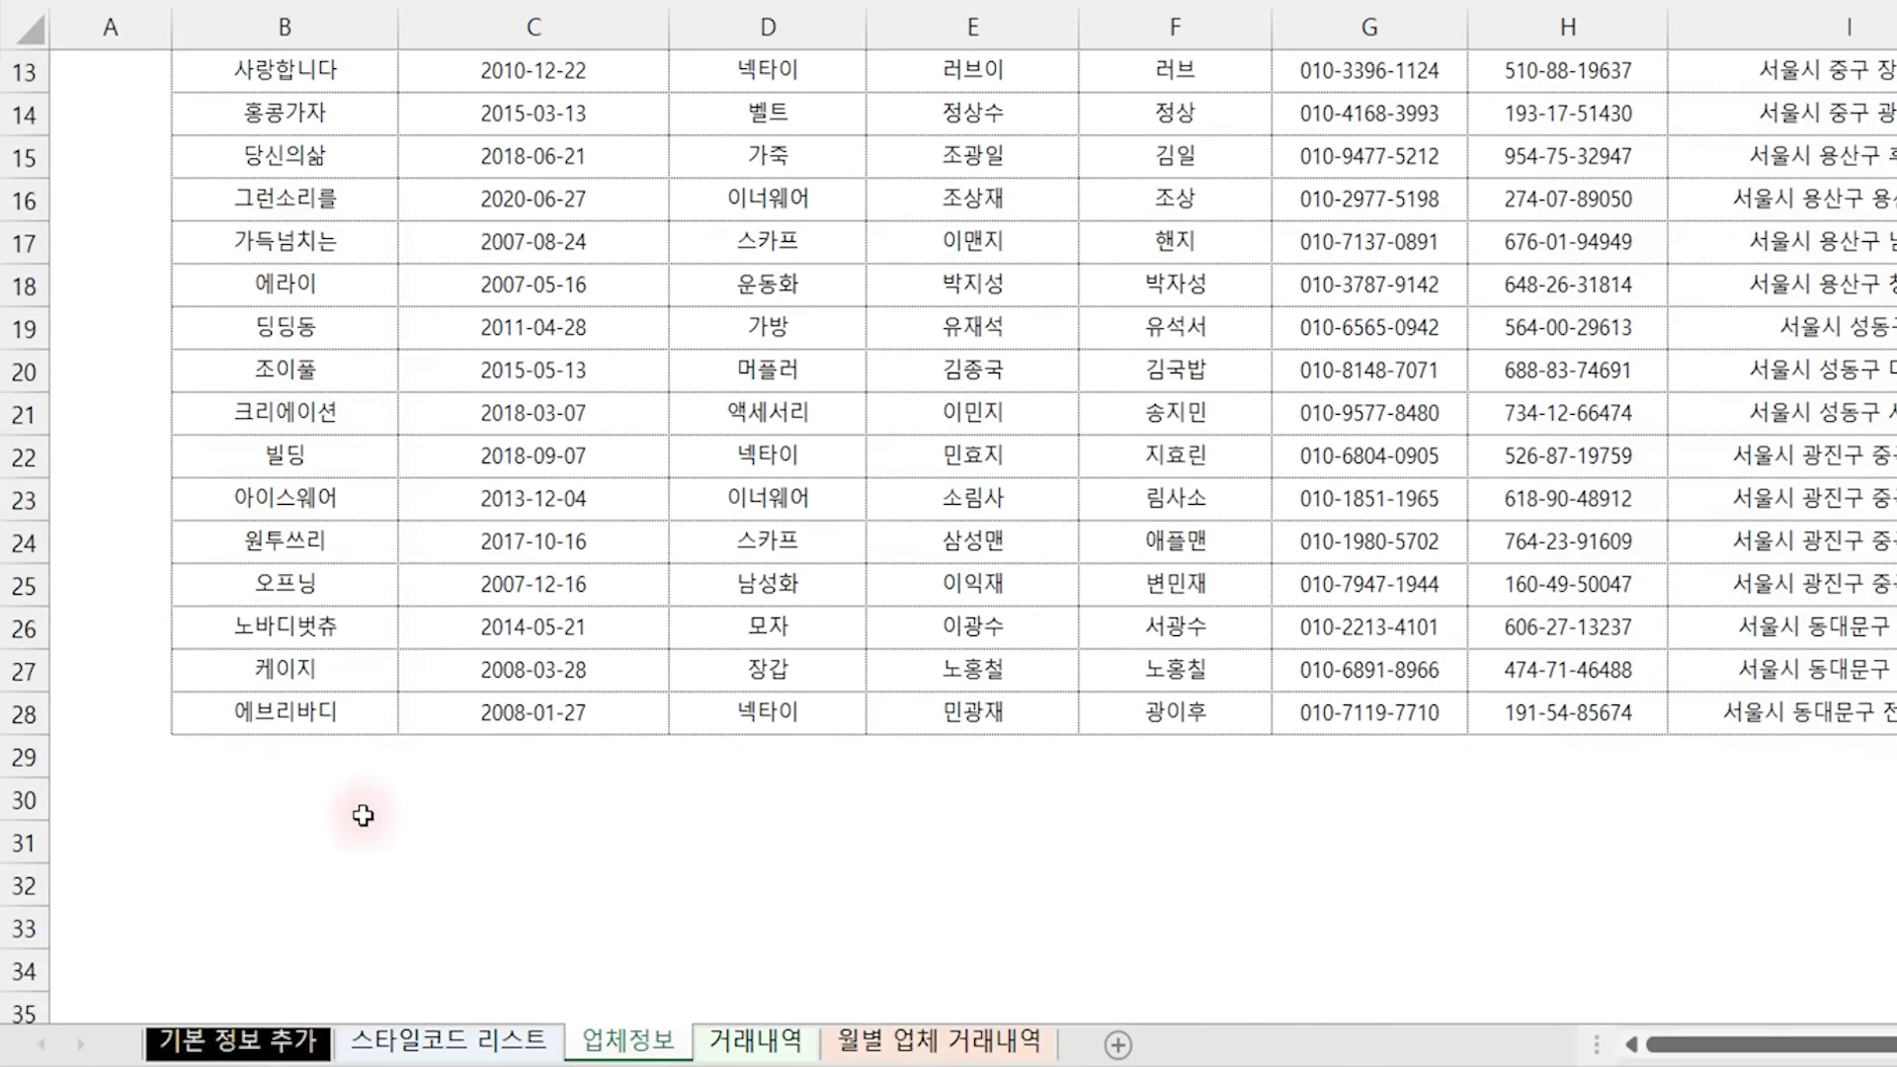
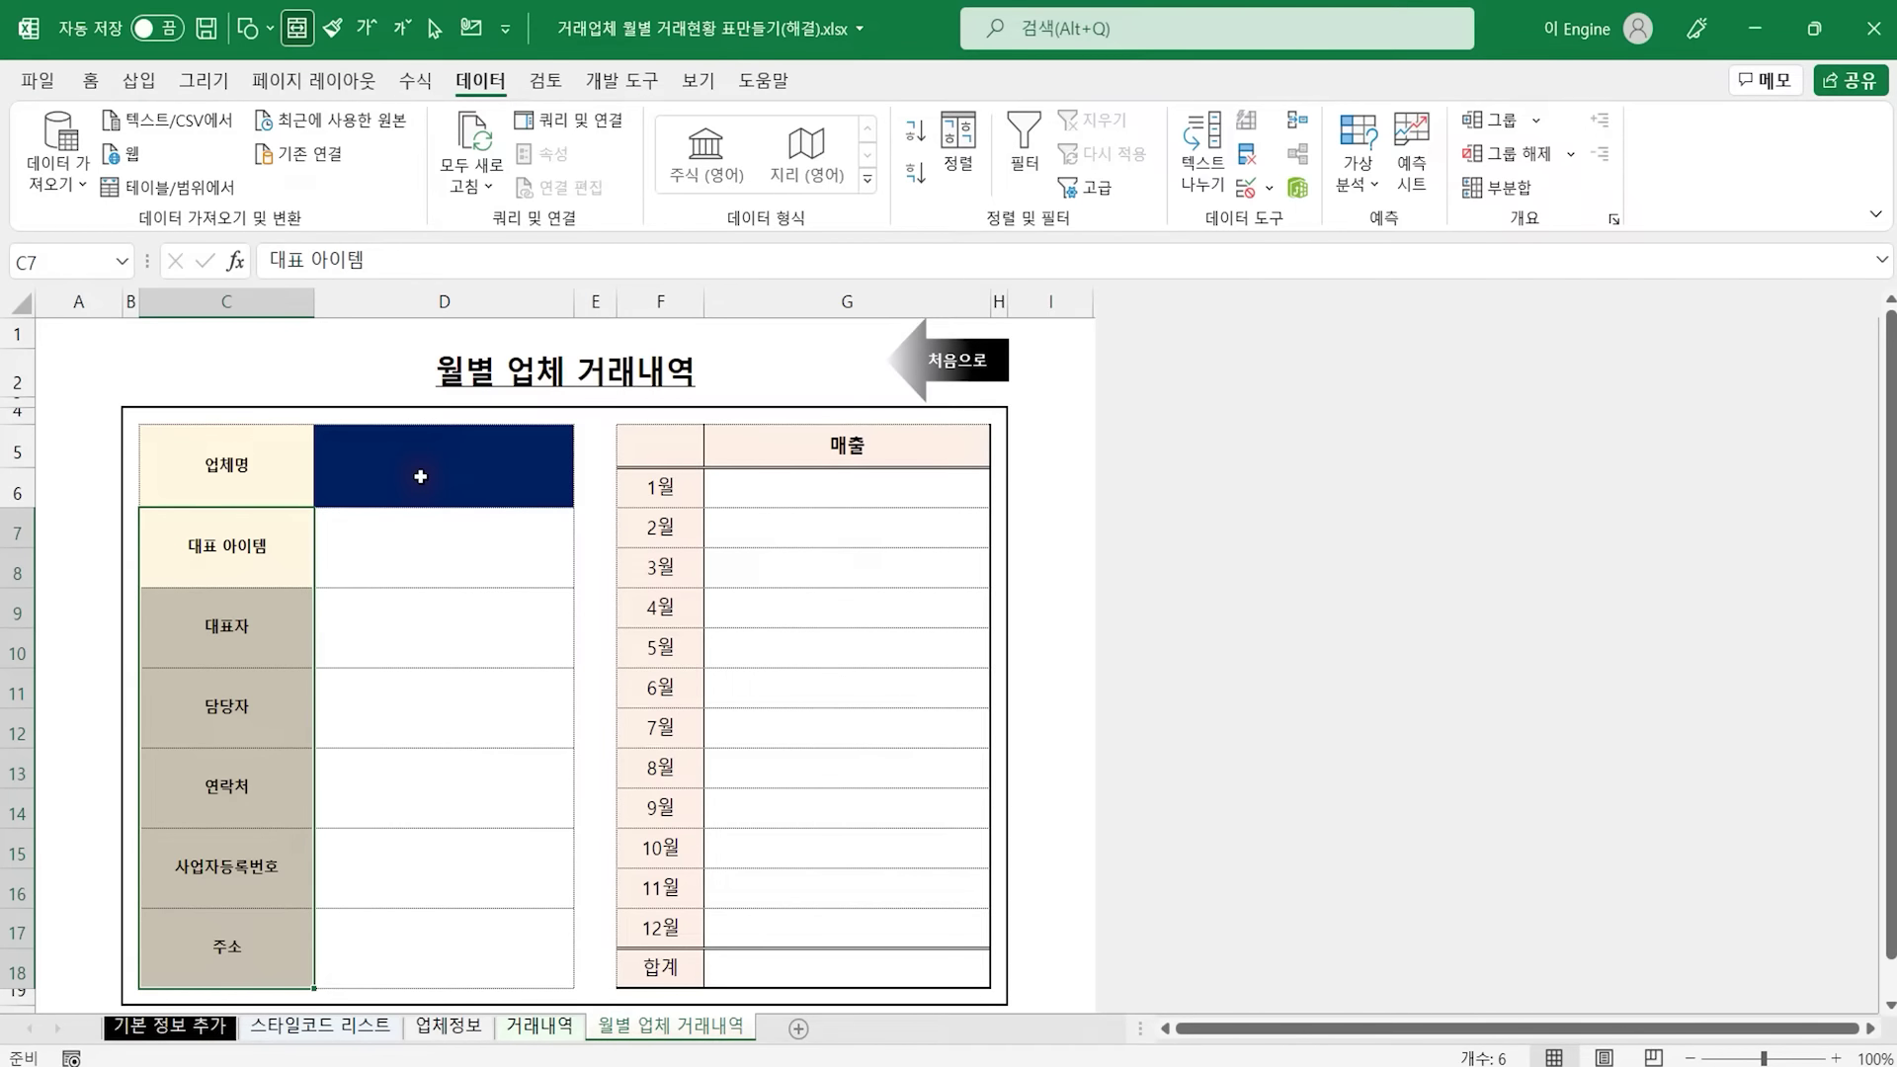
Choose 아이스웨어 as the 업체명 on the 월별 업체 거래내역 sheet
left_click(420, 476)
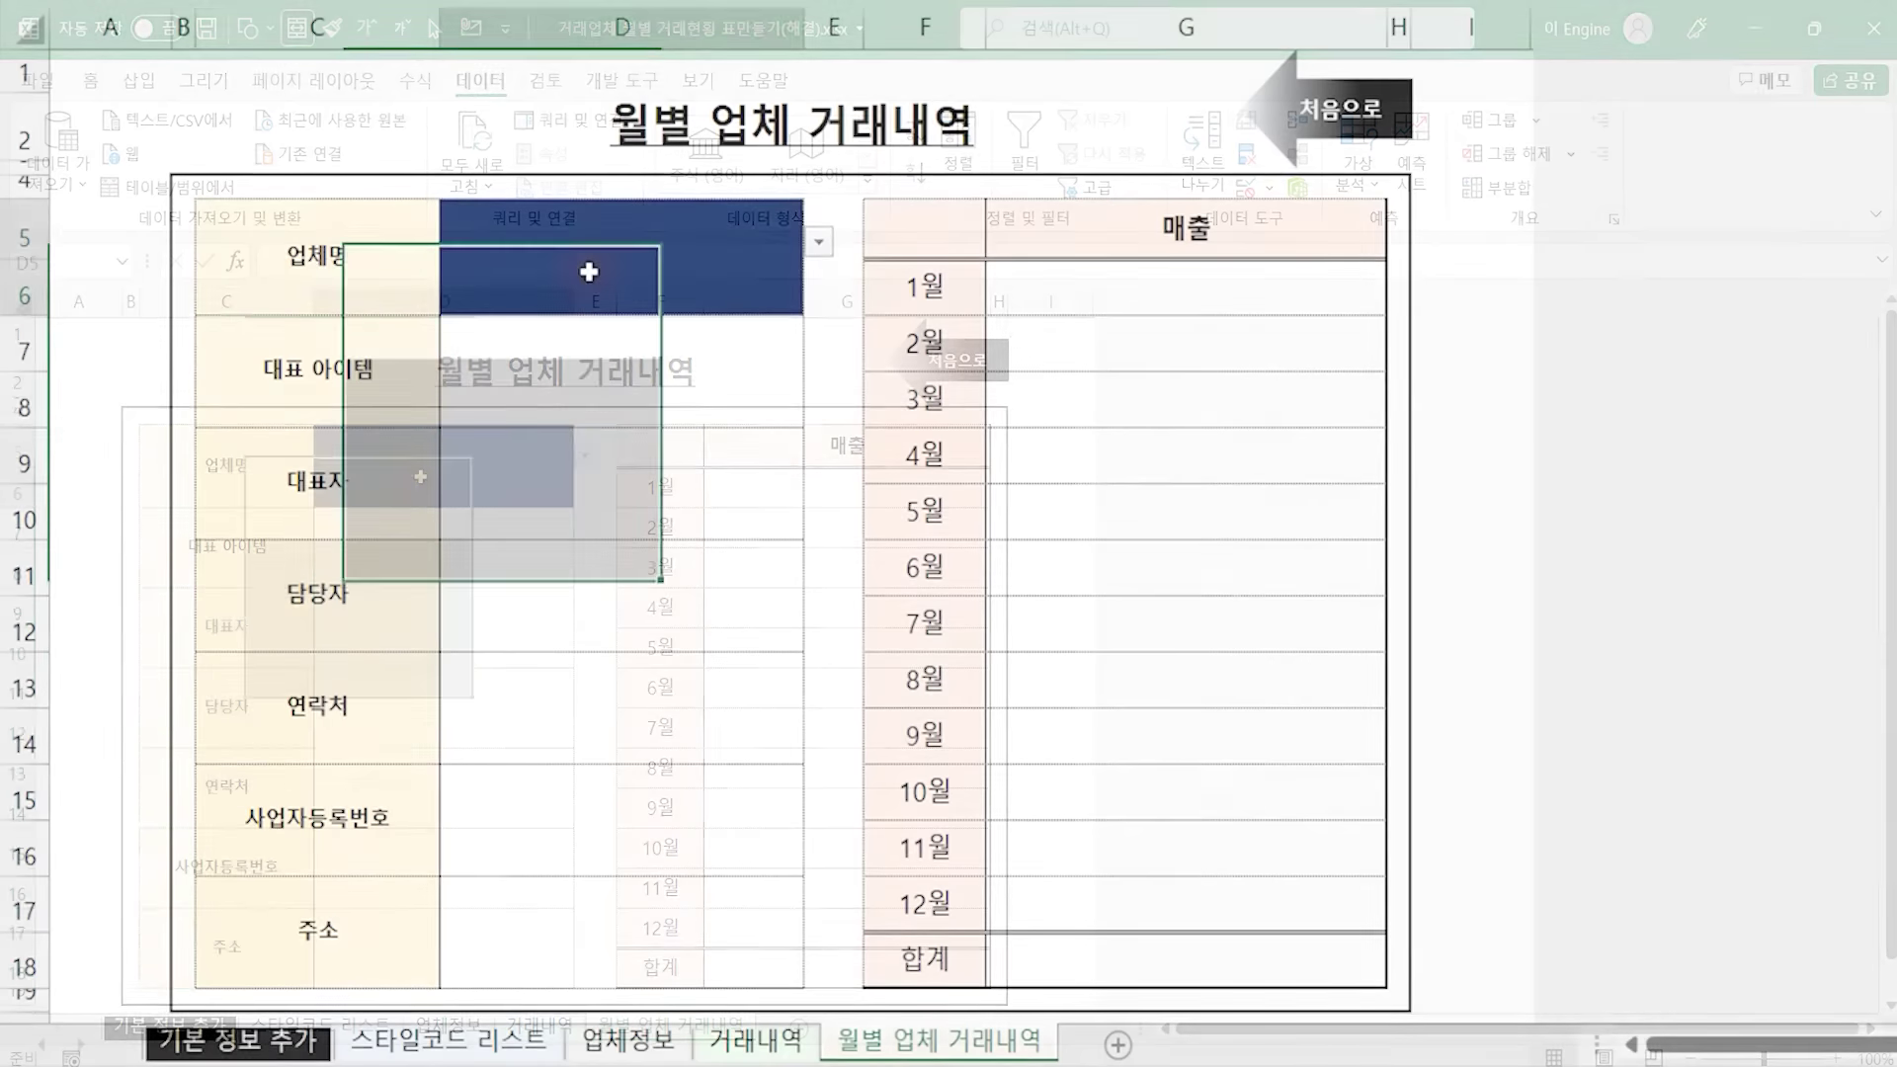
left_click(585, 455)
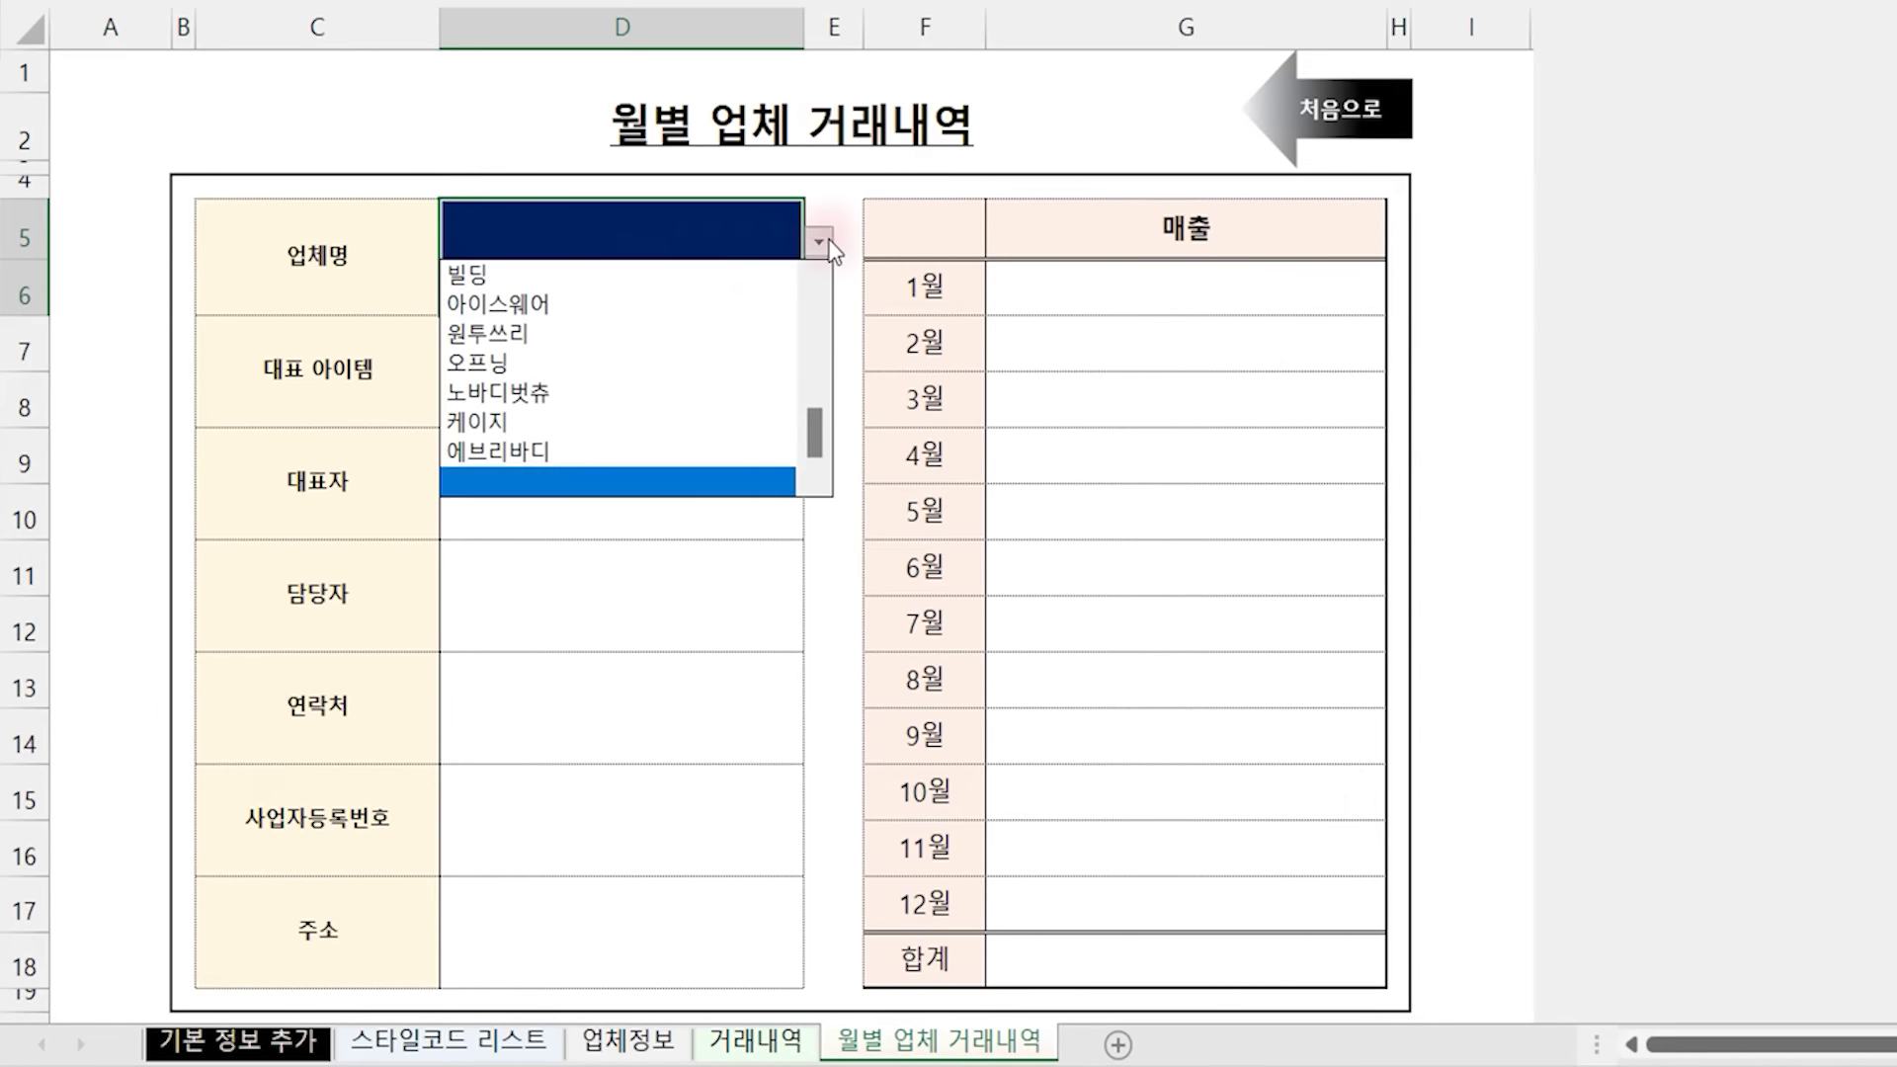
left_click(573, 306)
Start a VLOOKUP in the 대표 아이템 value cell with the 업체명 cell as absolute lookup value $D$5
left_click(572, 373)
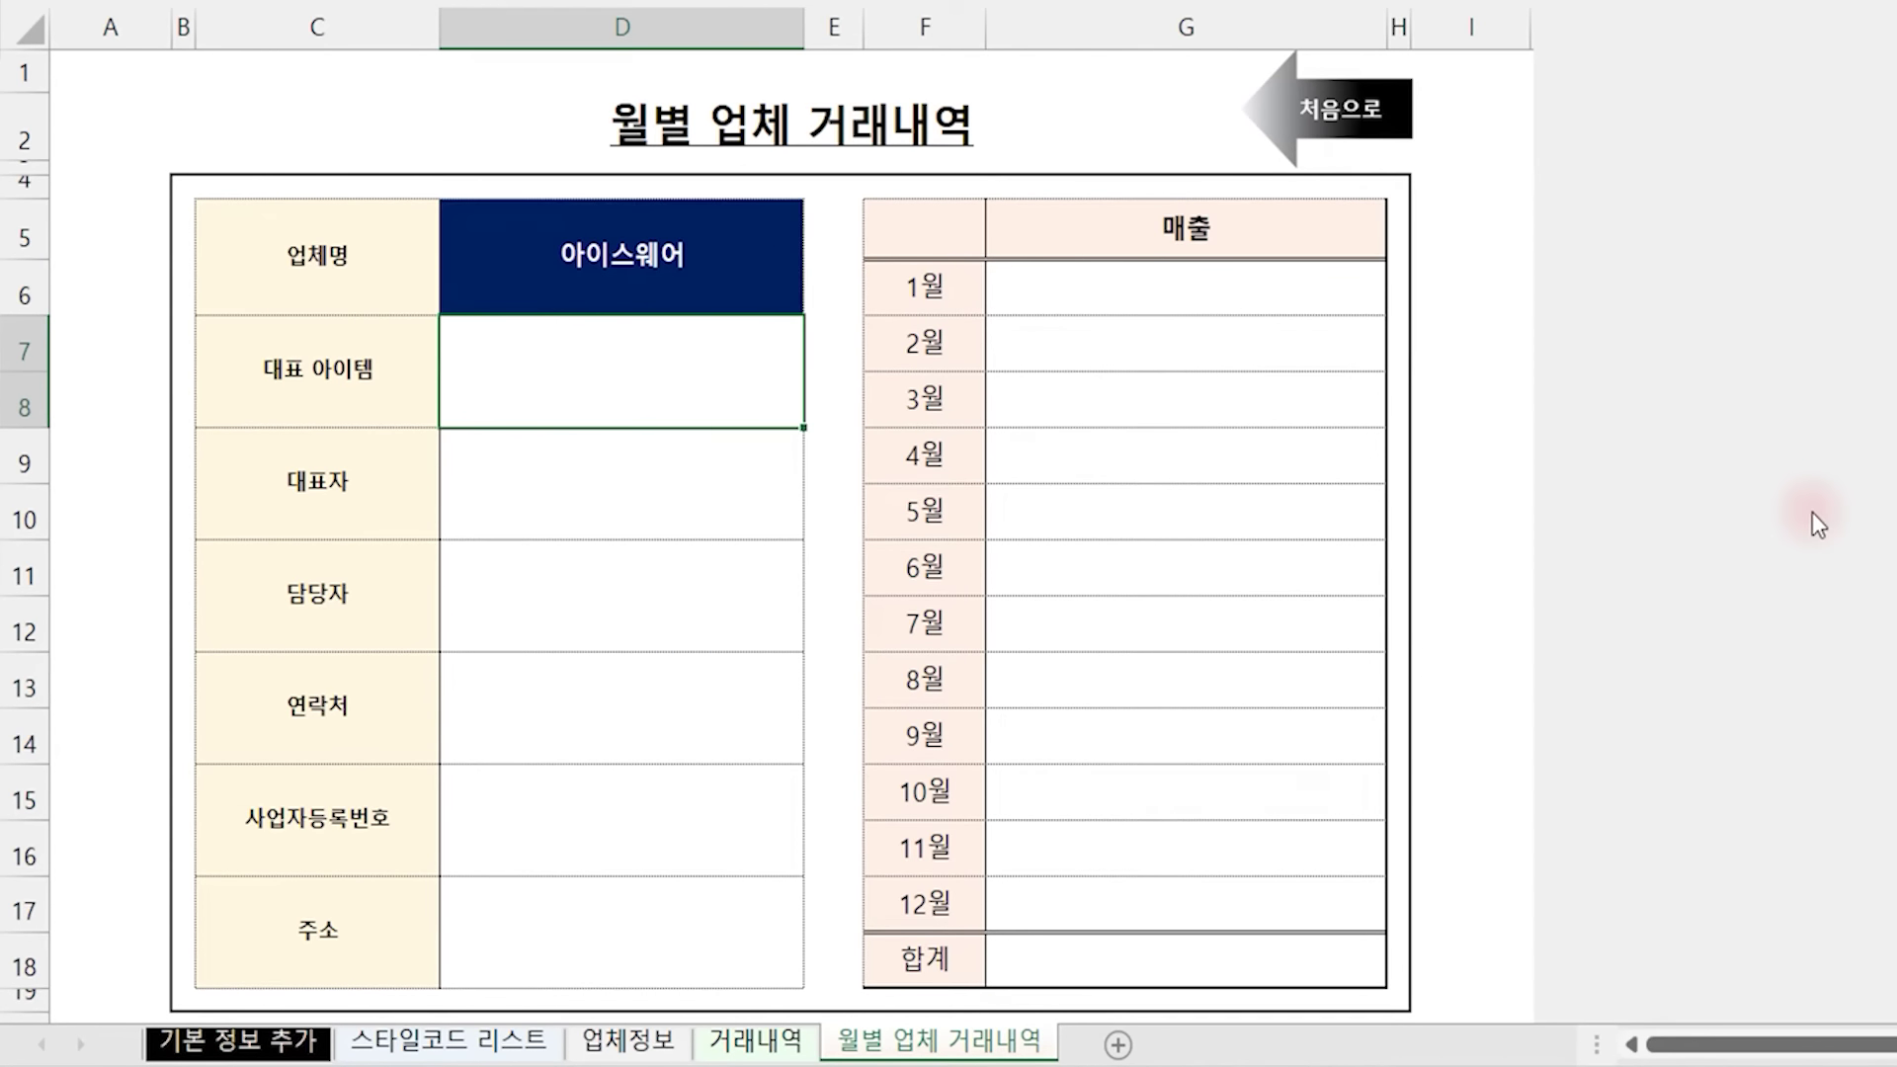
type("=v")
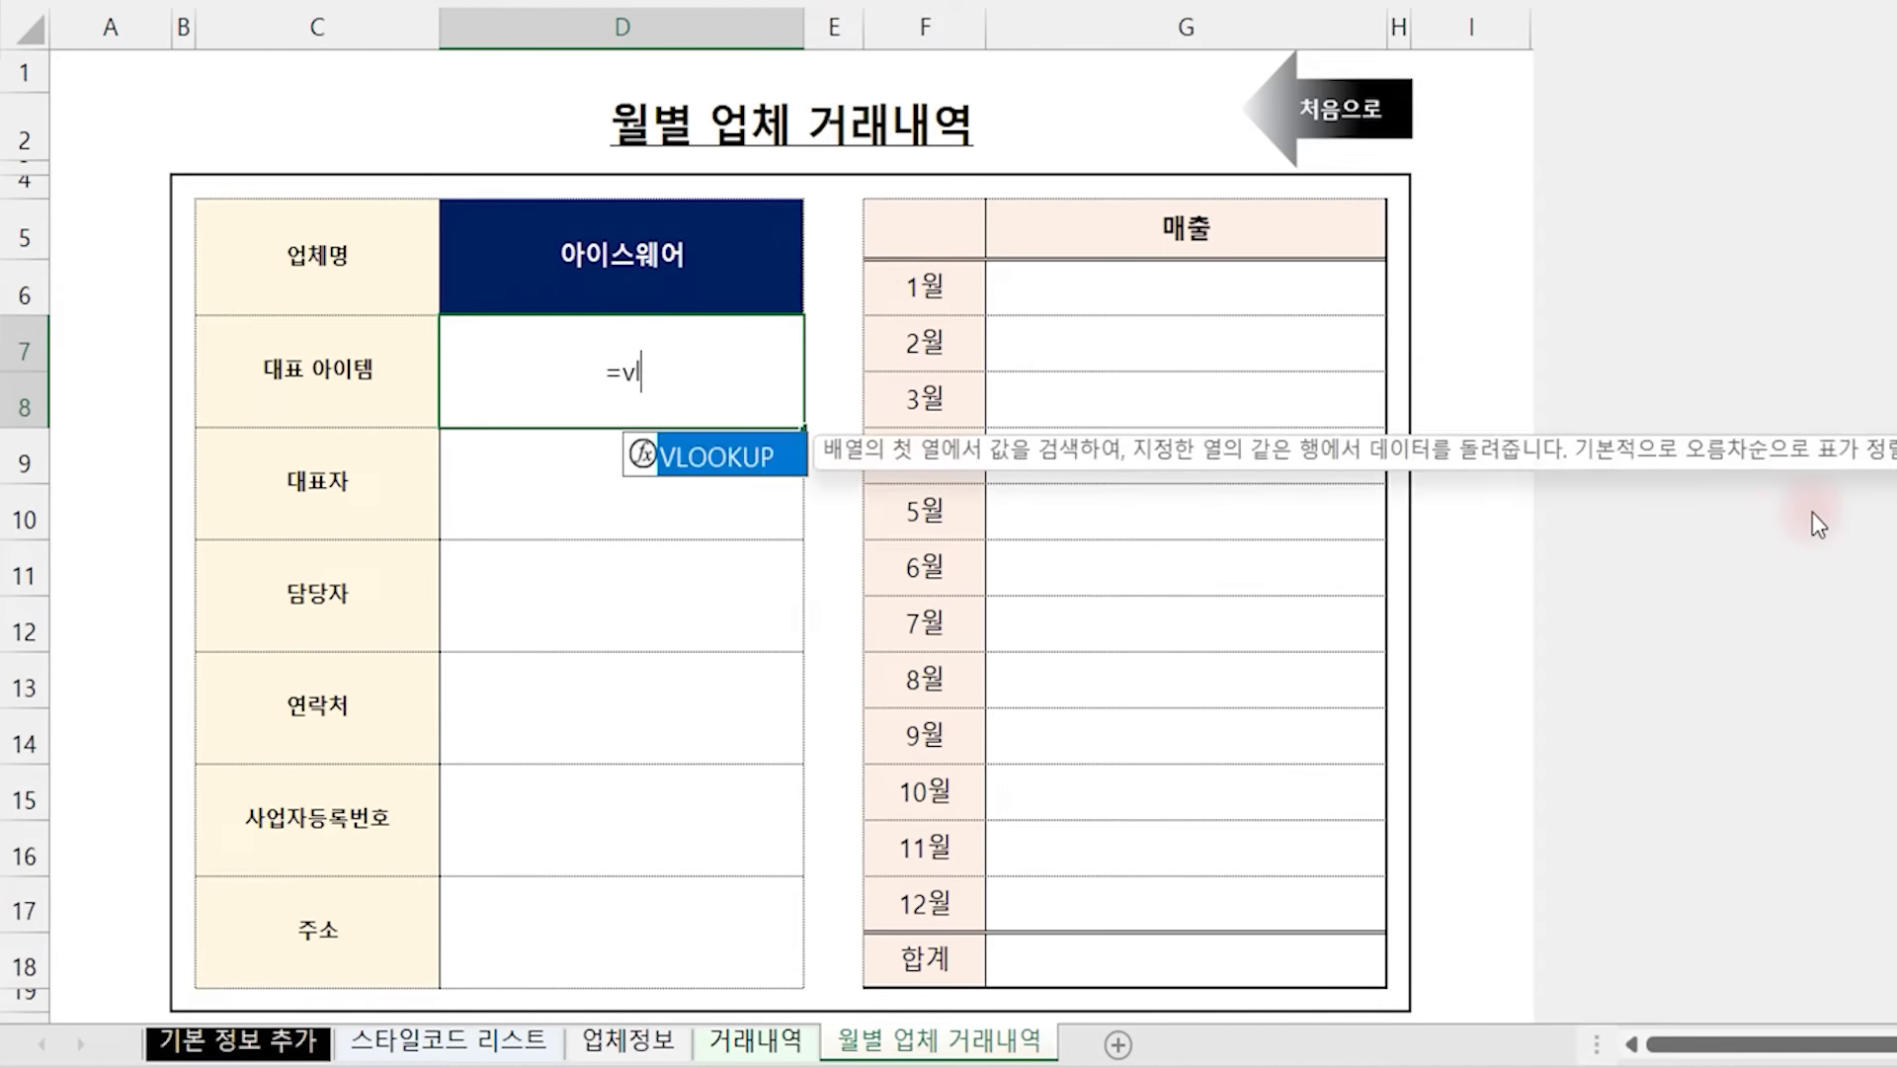
type("l")
key("Tab")
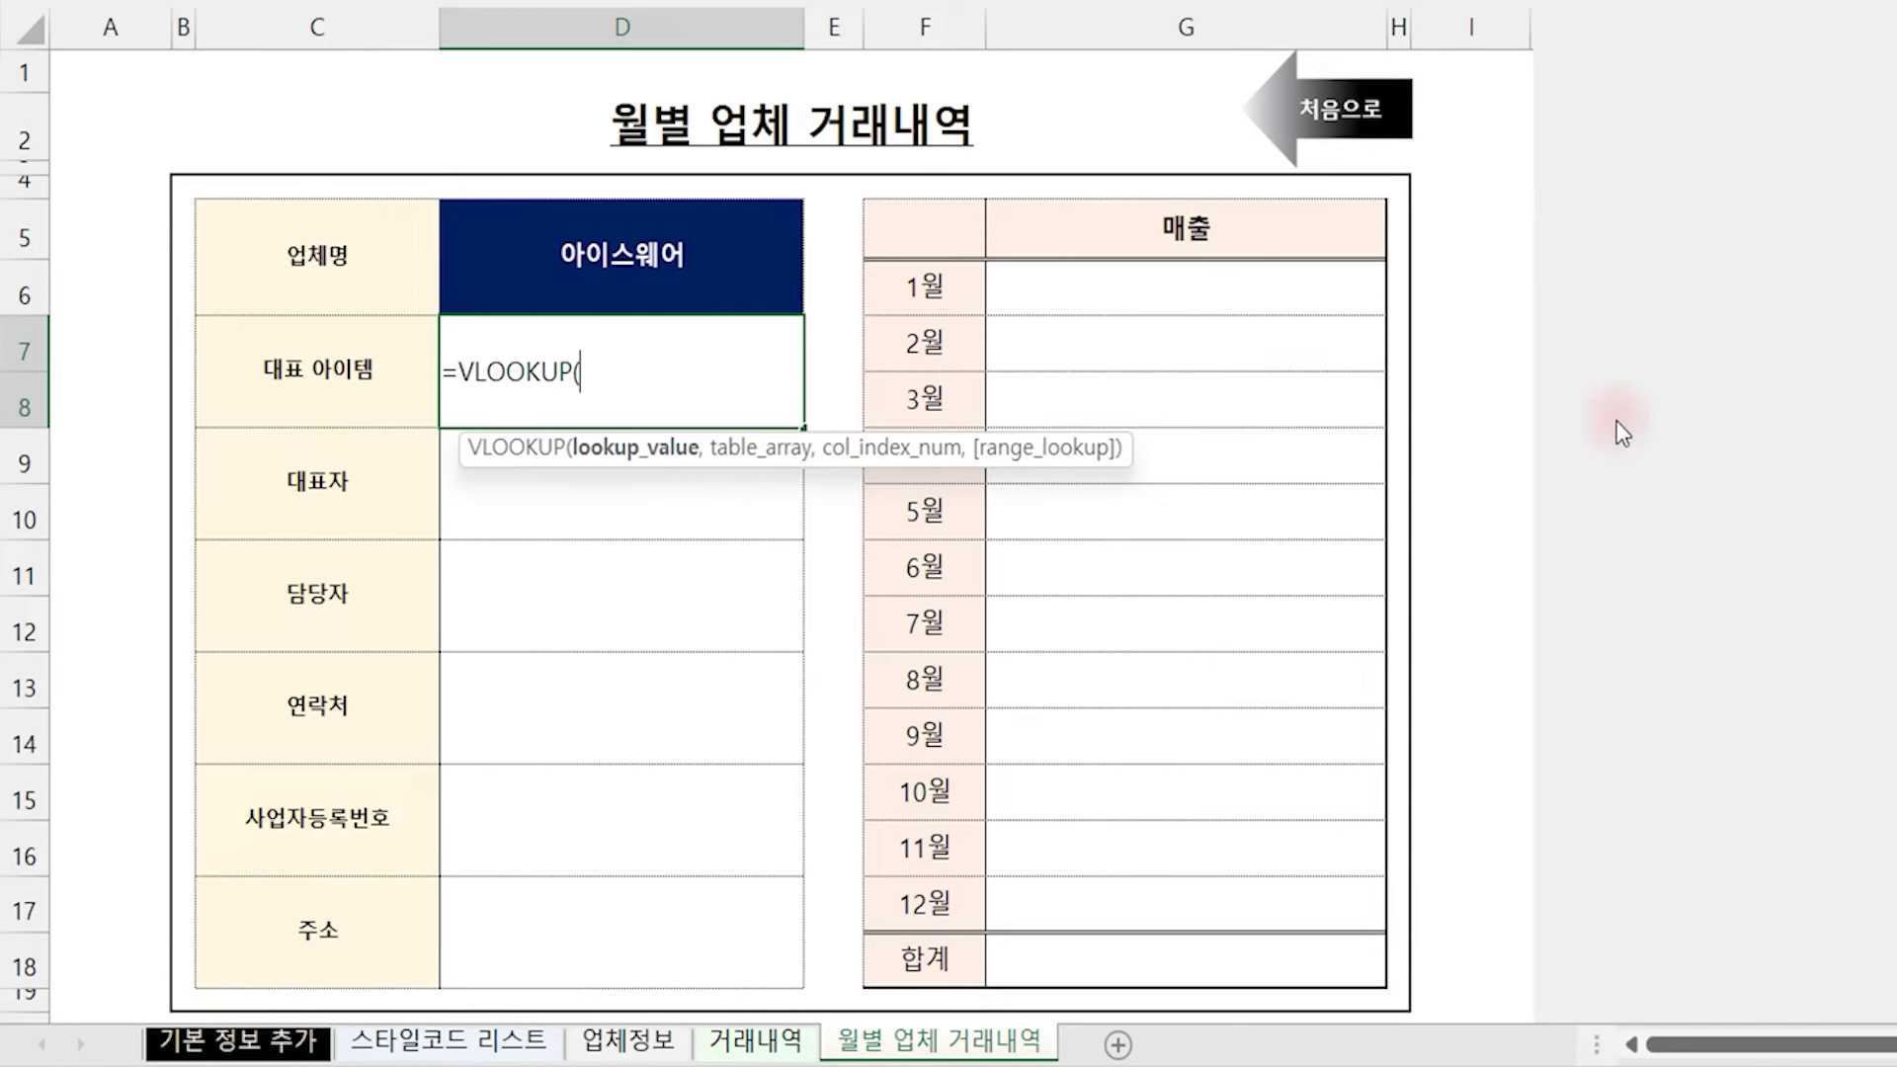
left_click(559, 257)
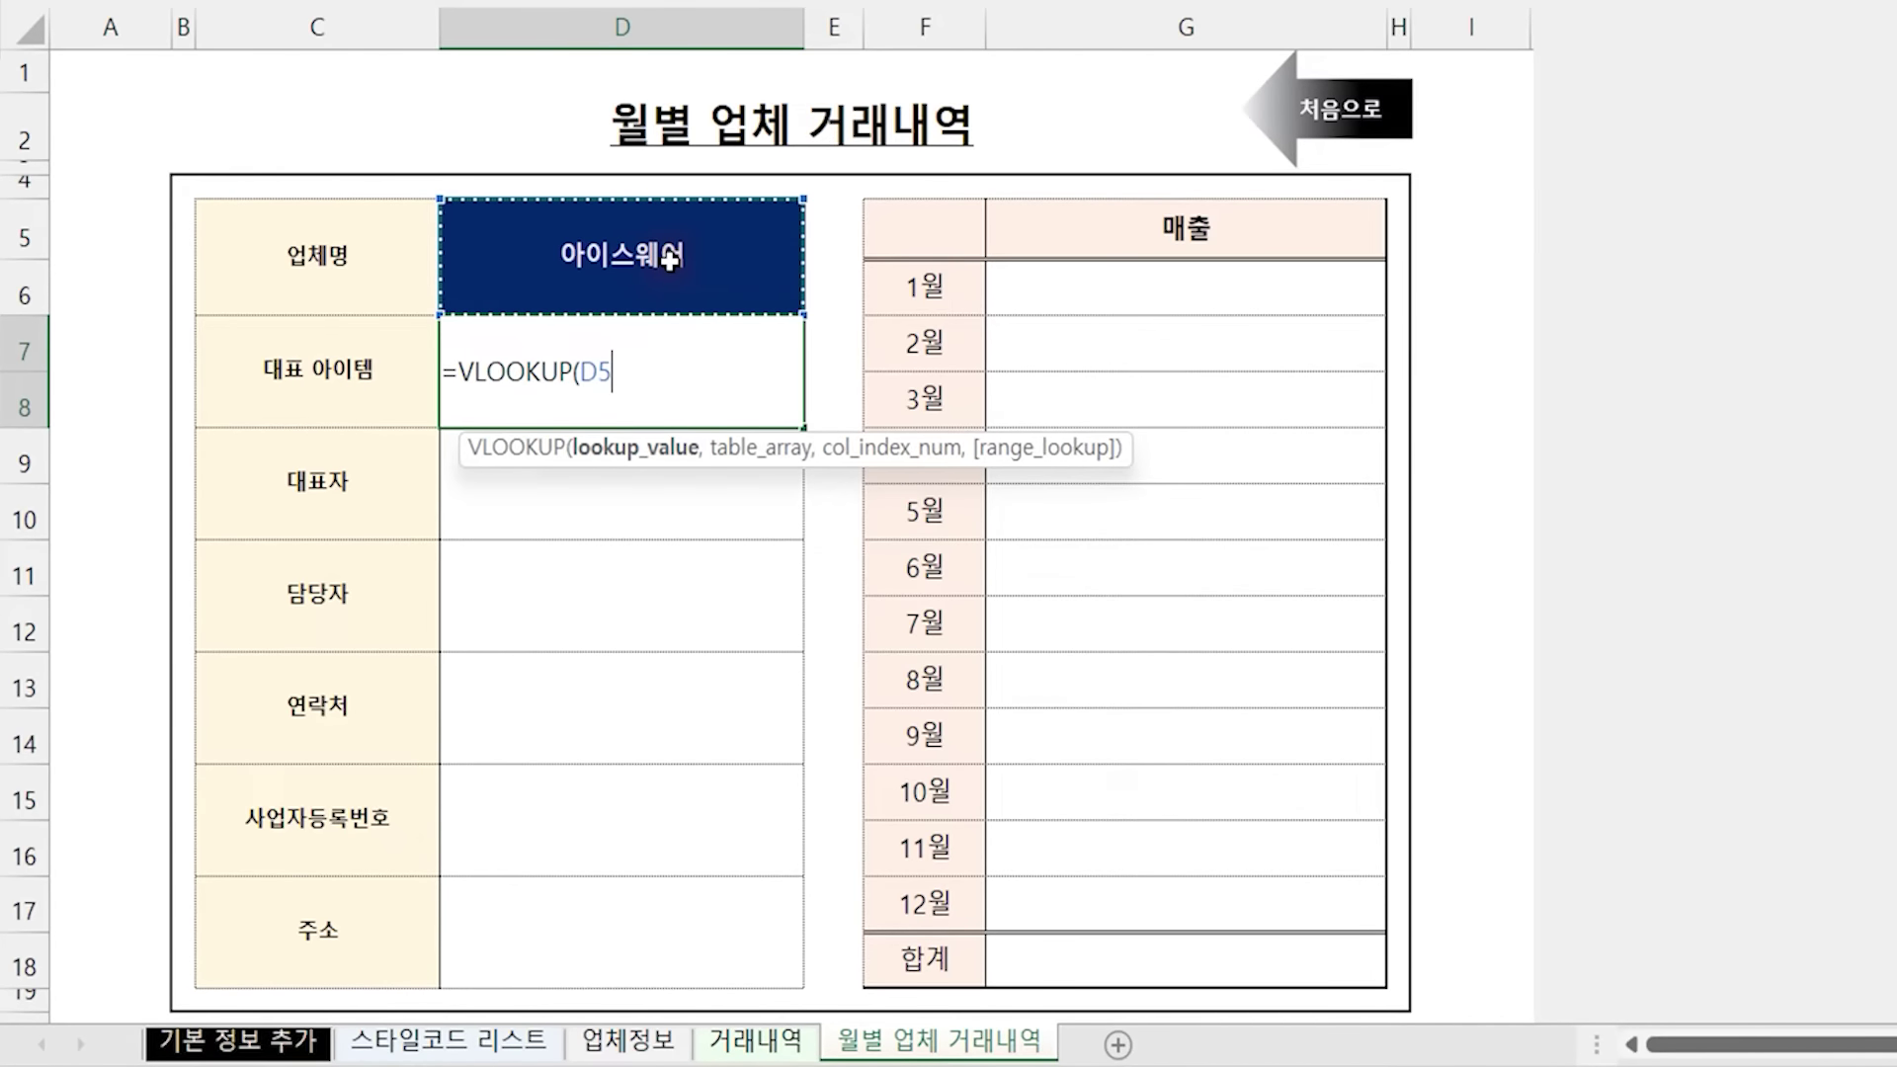
key("F4")
type(",")
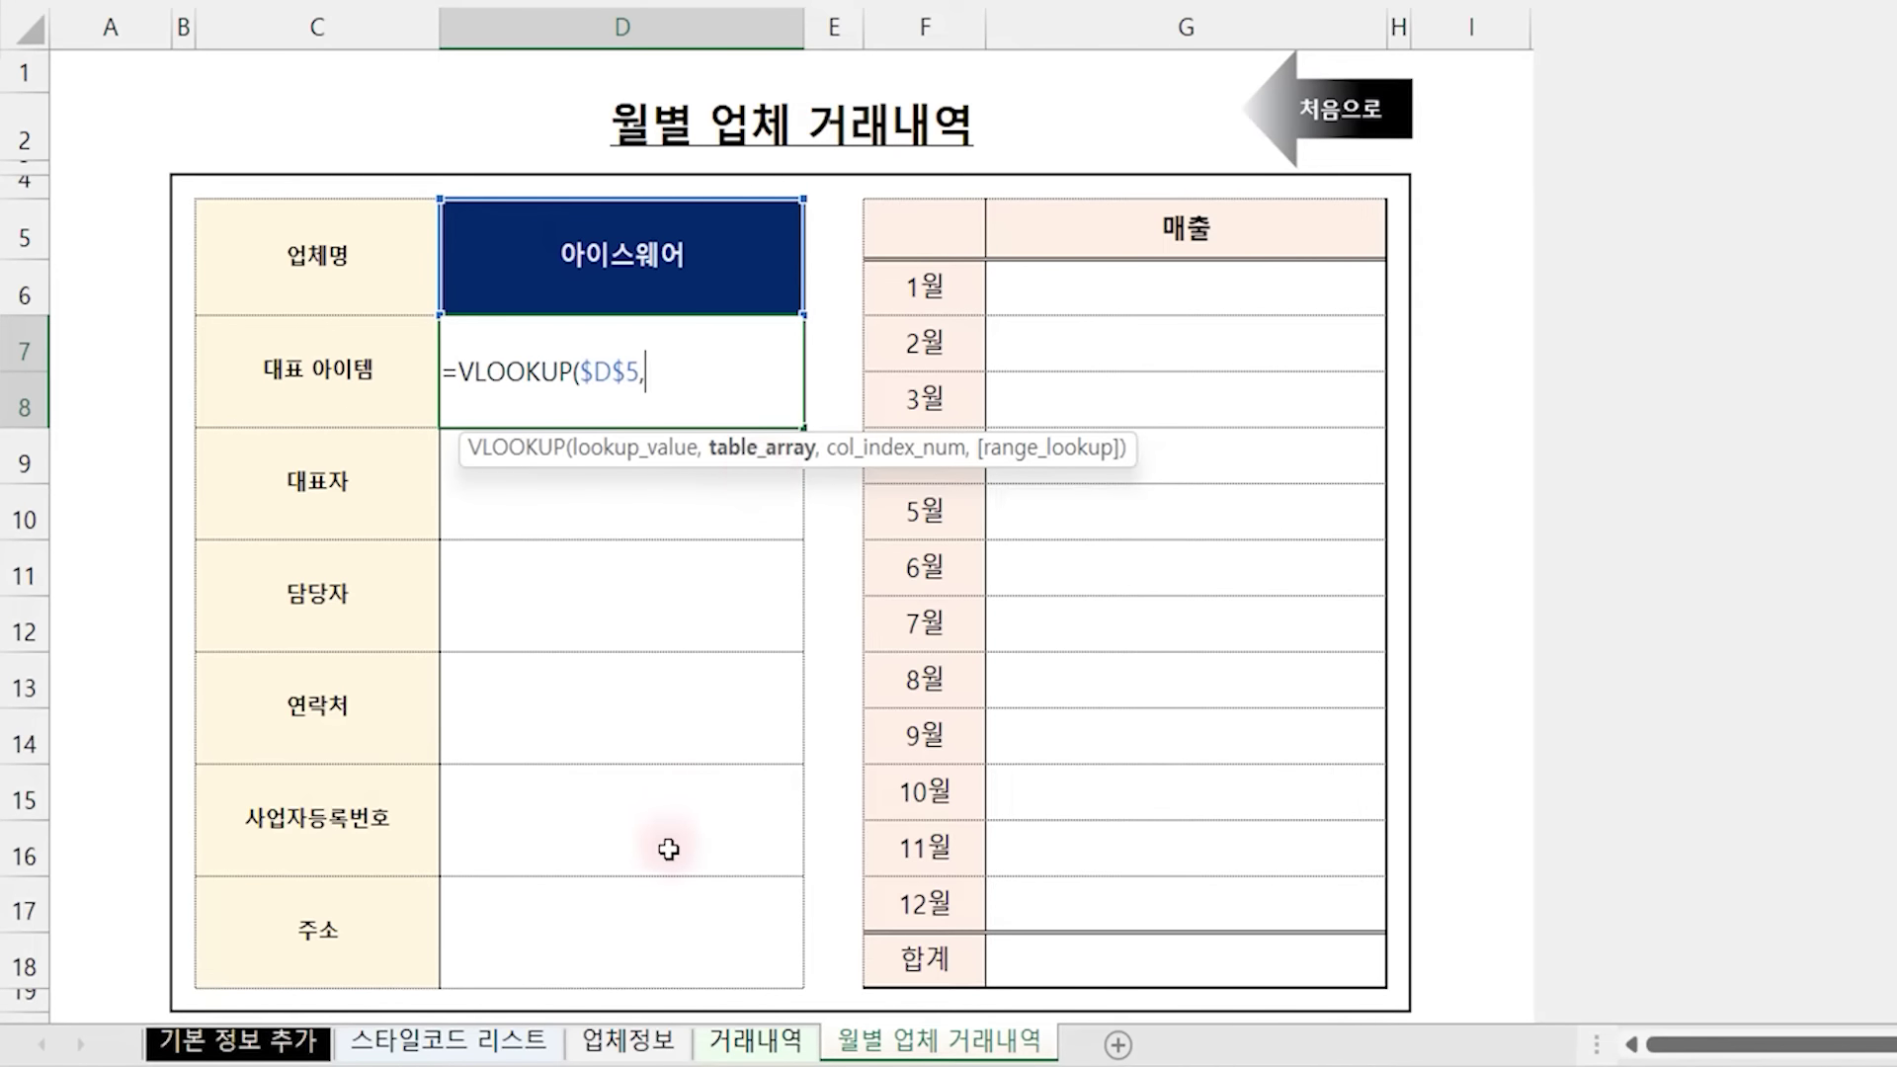
Set the VLOOKUP table array to columns B through J of the 업체정보 sheet, locked as 업체정보!$B:$J
left_click(637, 1045)
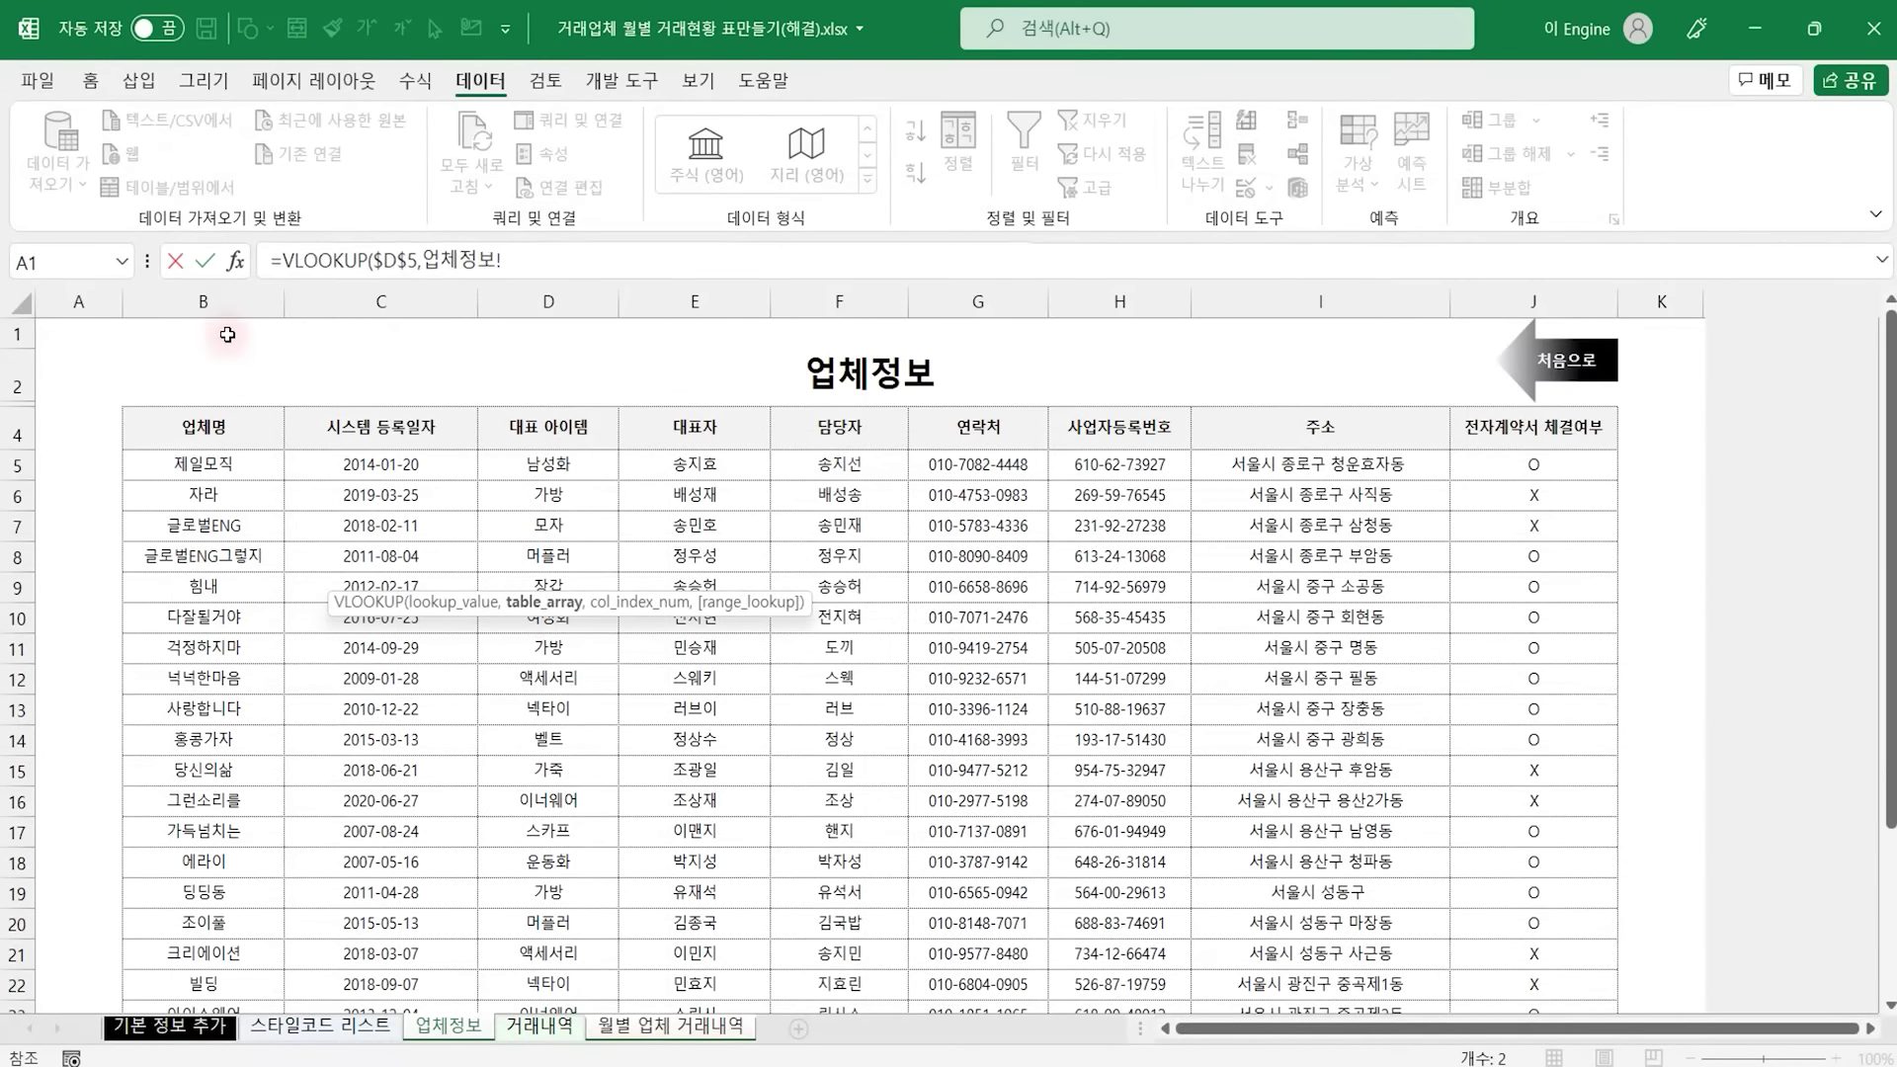
left_click_drag(203, 302, 1534, 302)
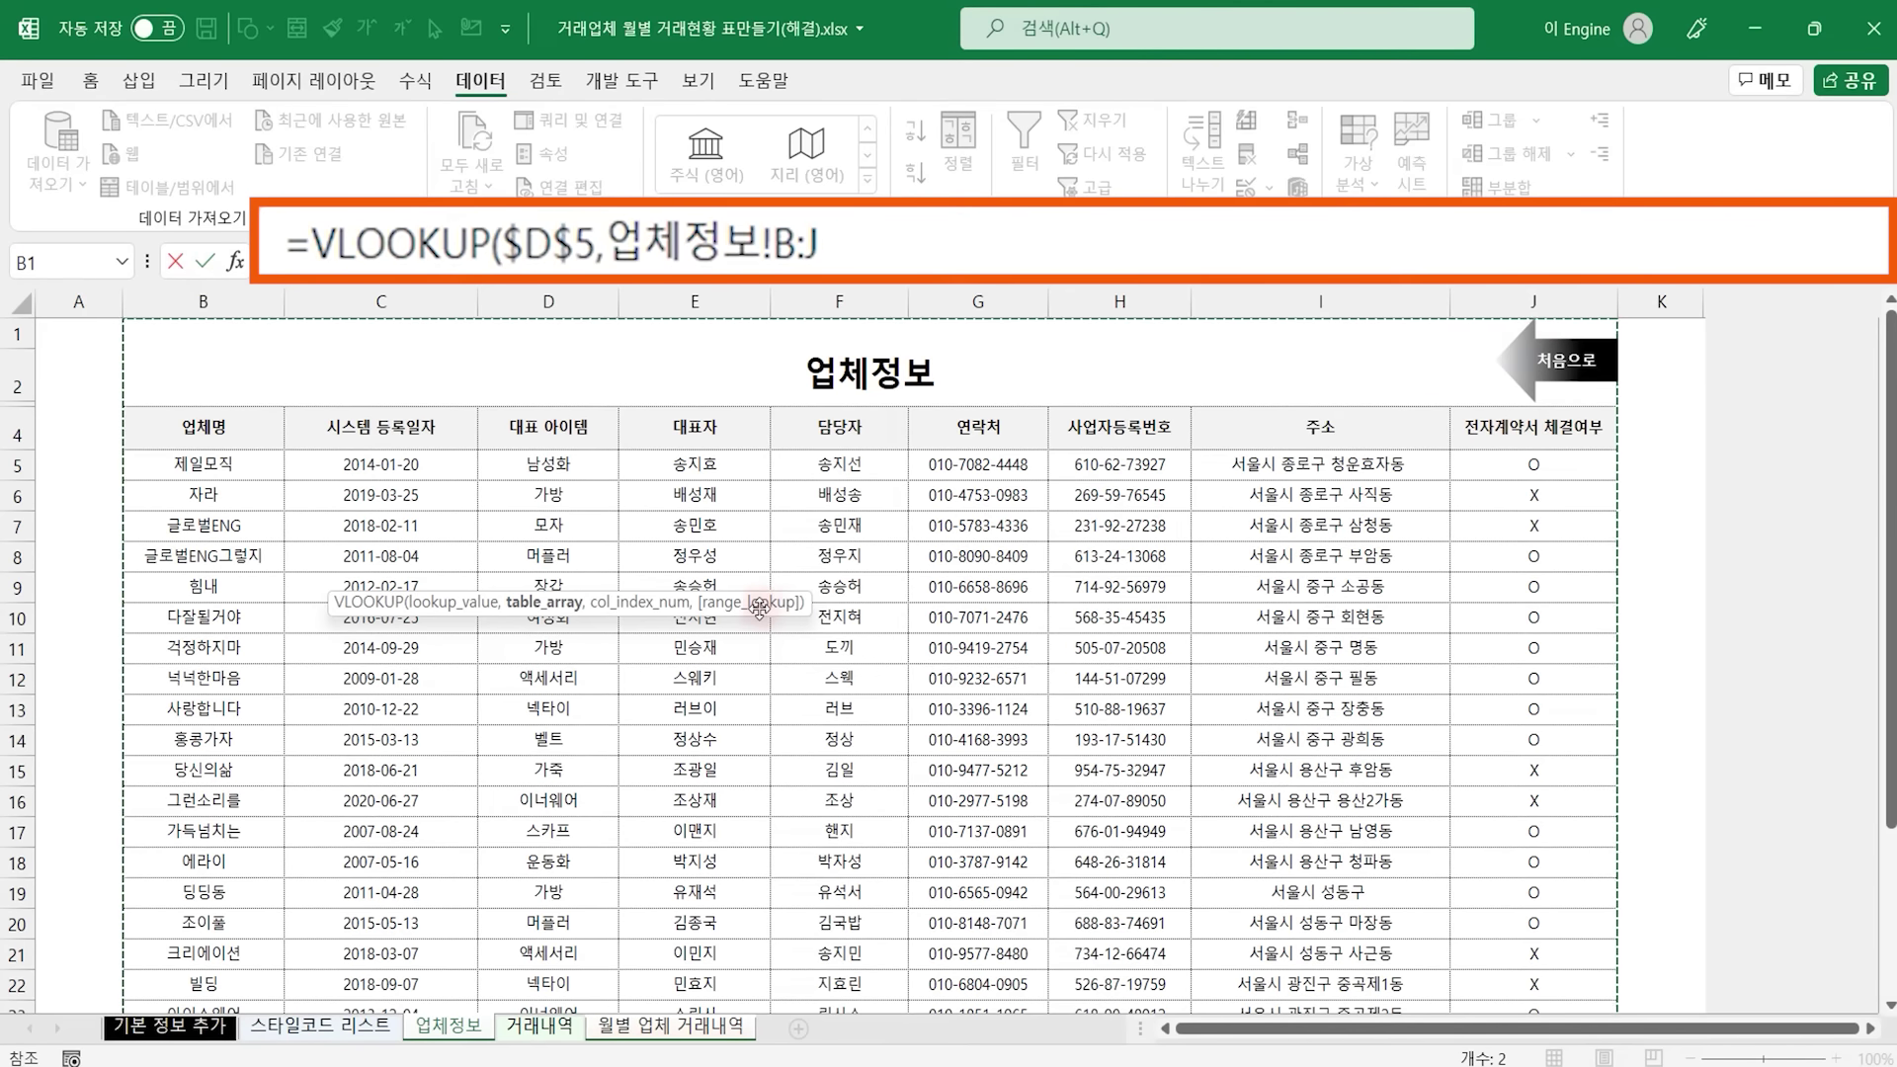
key("F4")
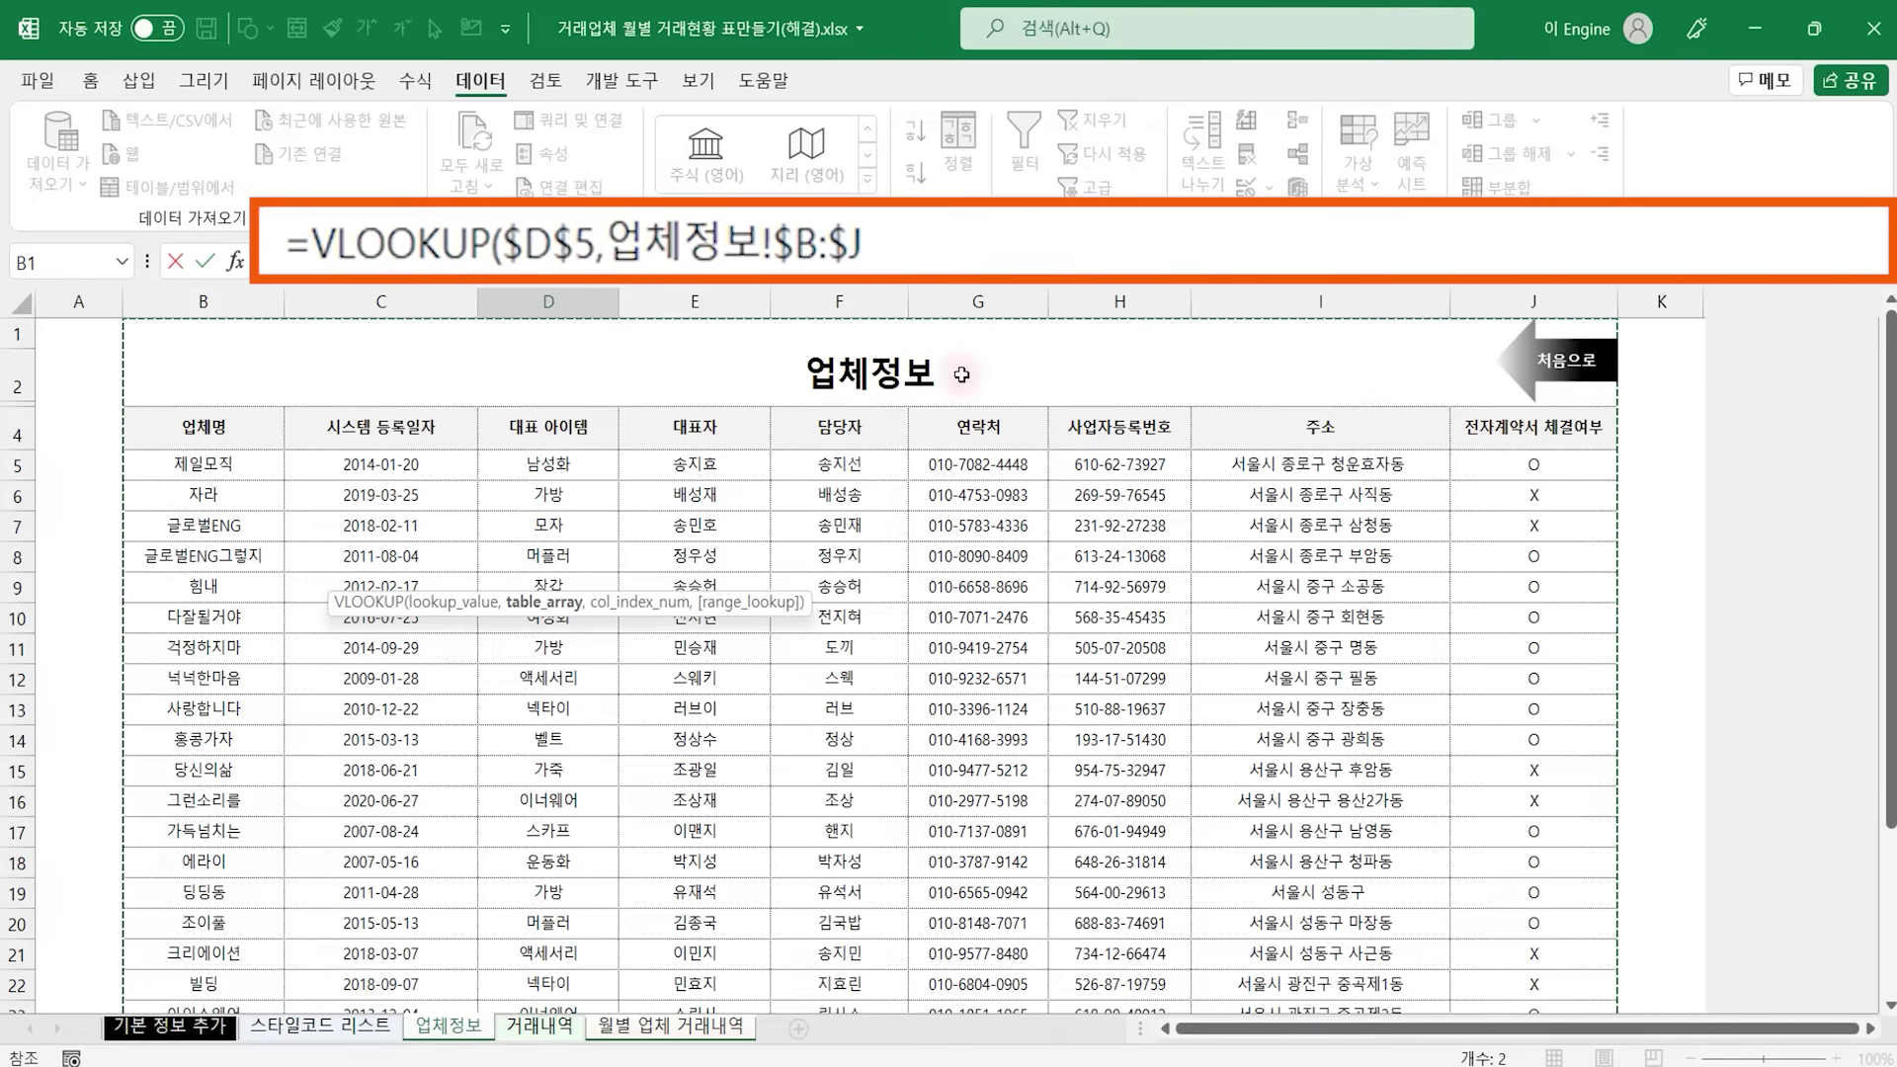
left_click(1299, 265)
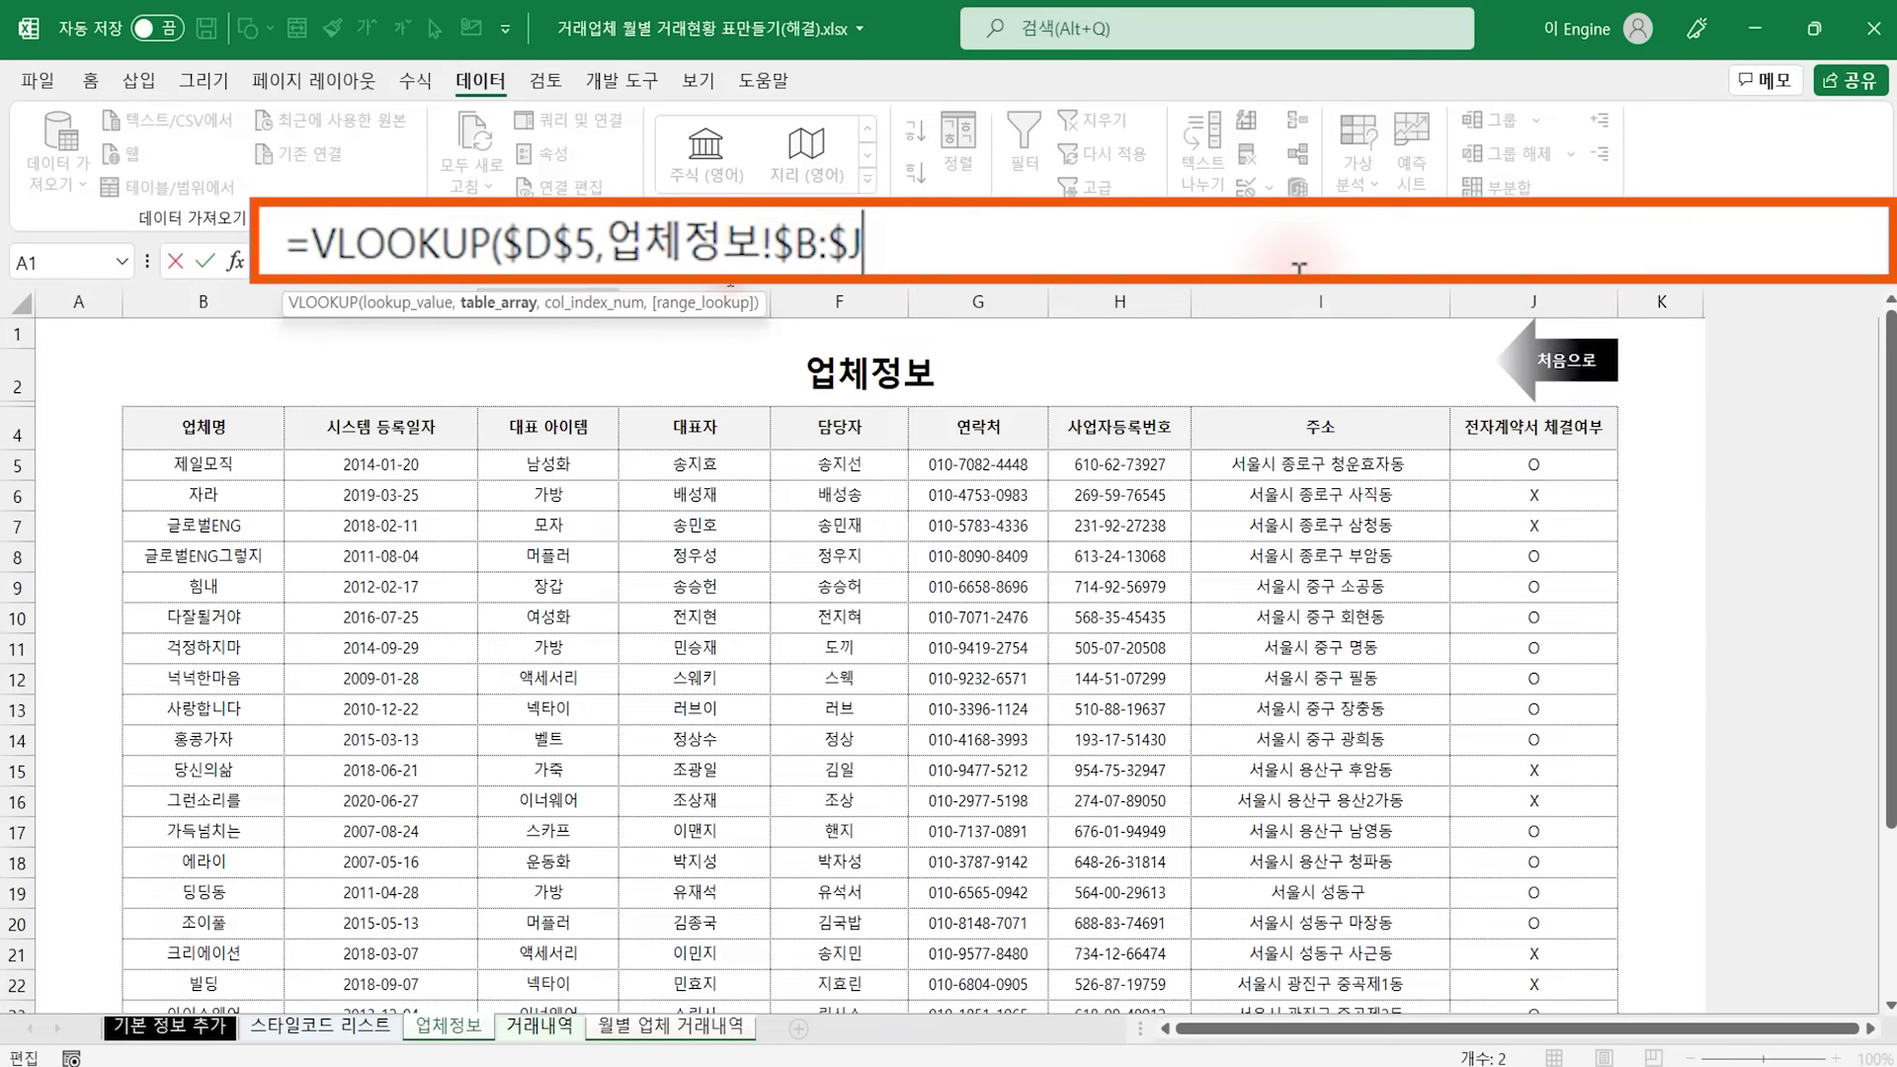
type(",")
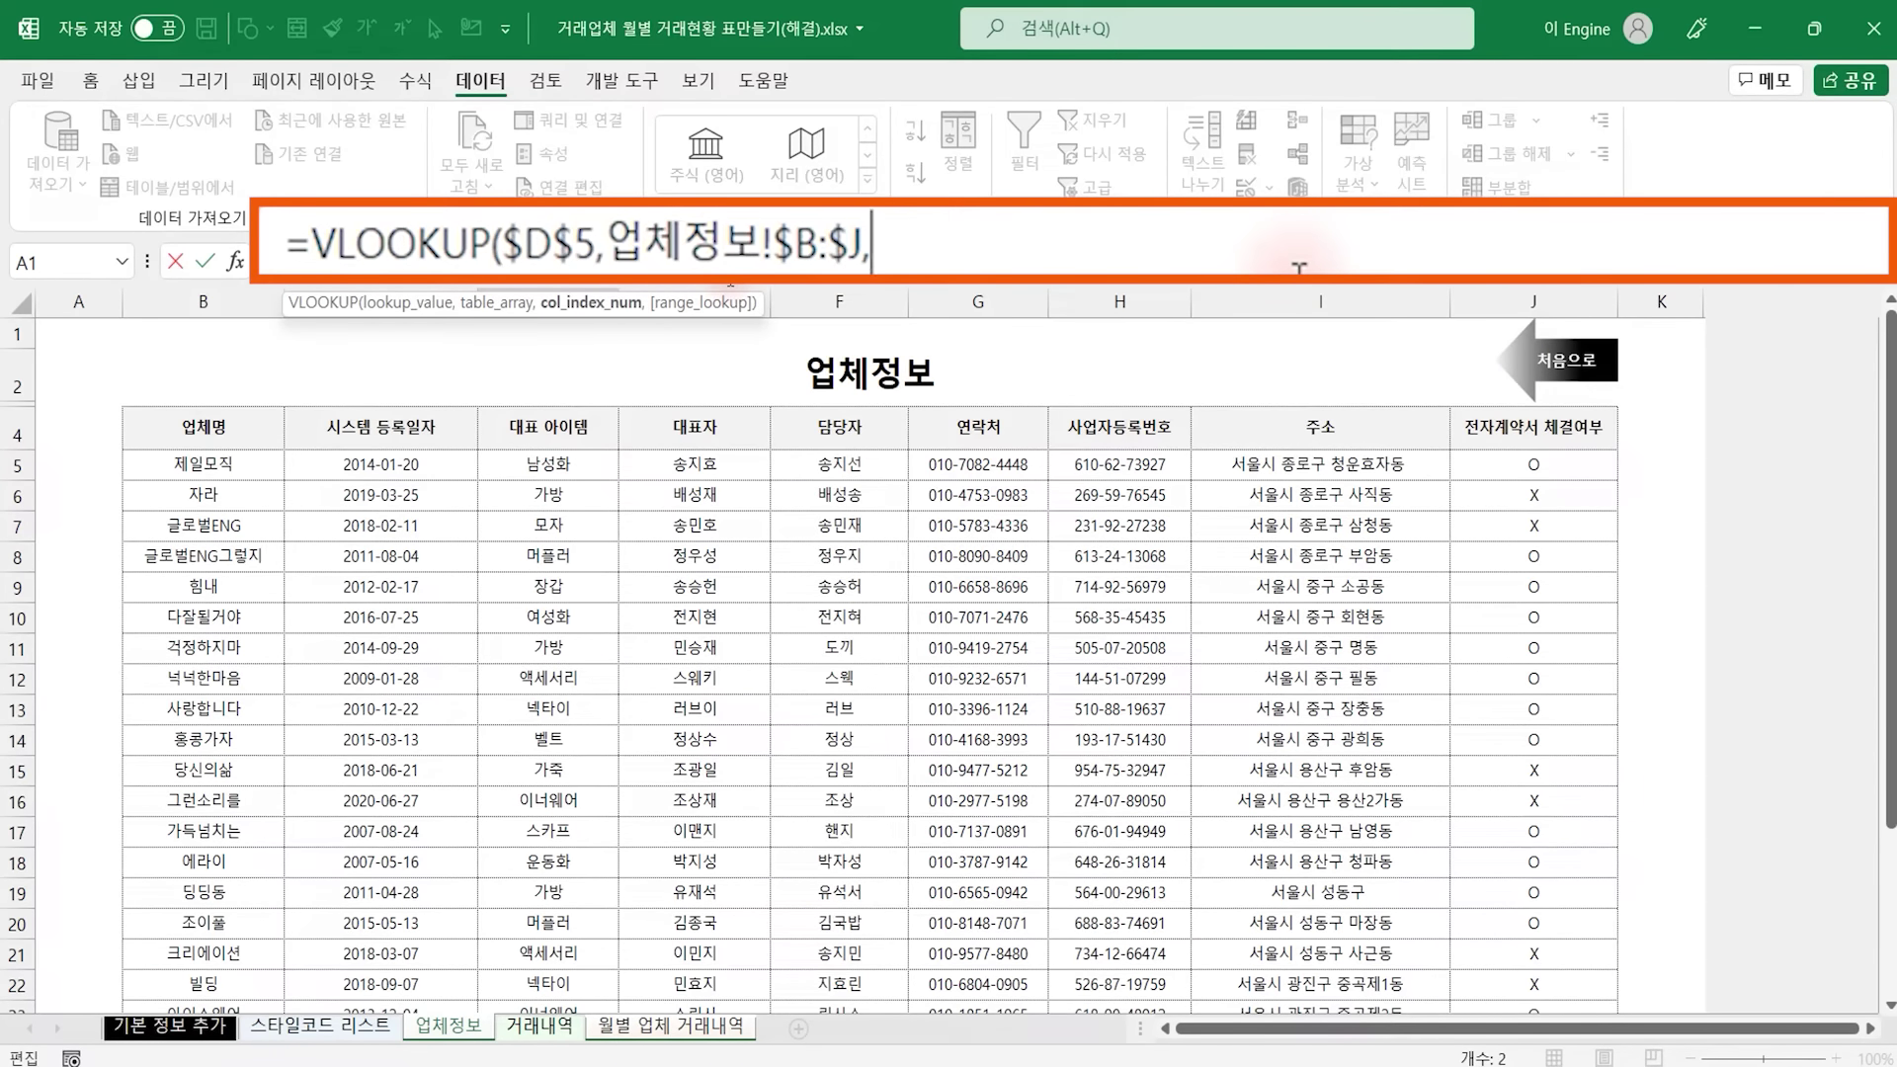
Complete the VLOOKUP with column index 3 and exact match 0, and enter the formula
type("3,0")
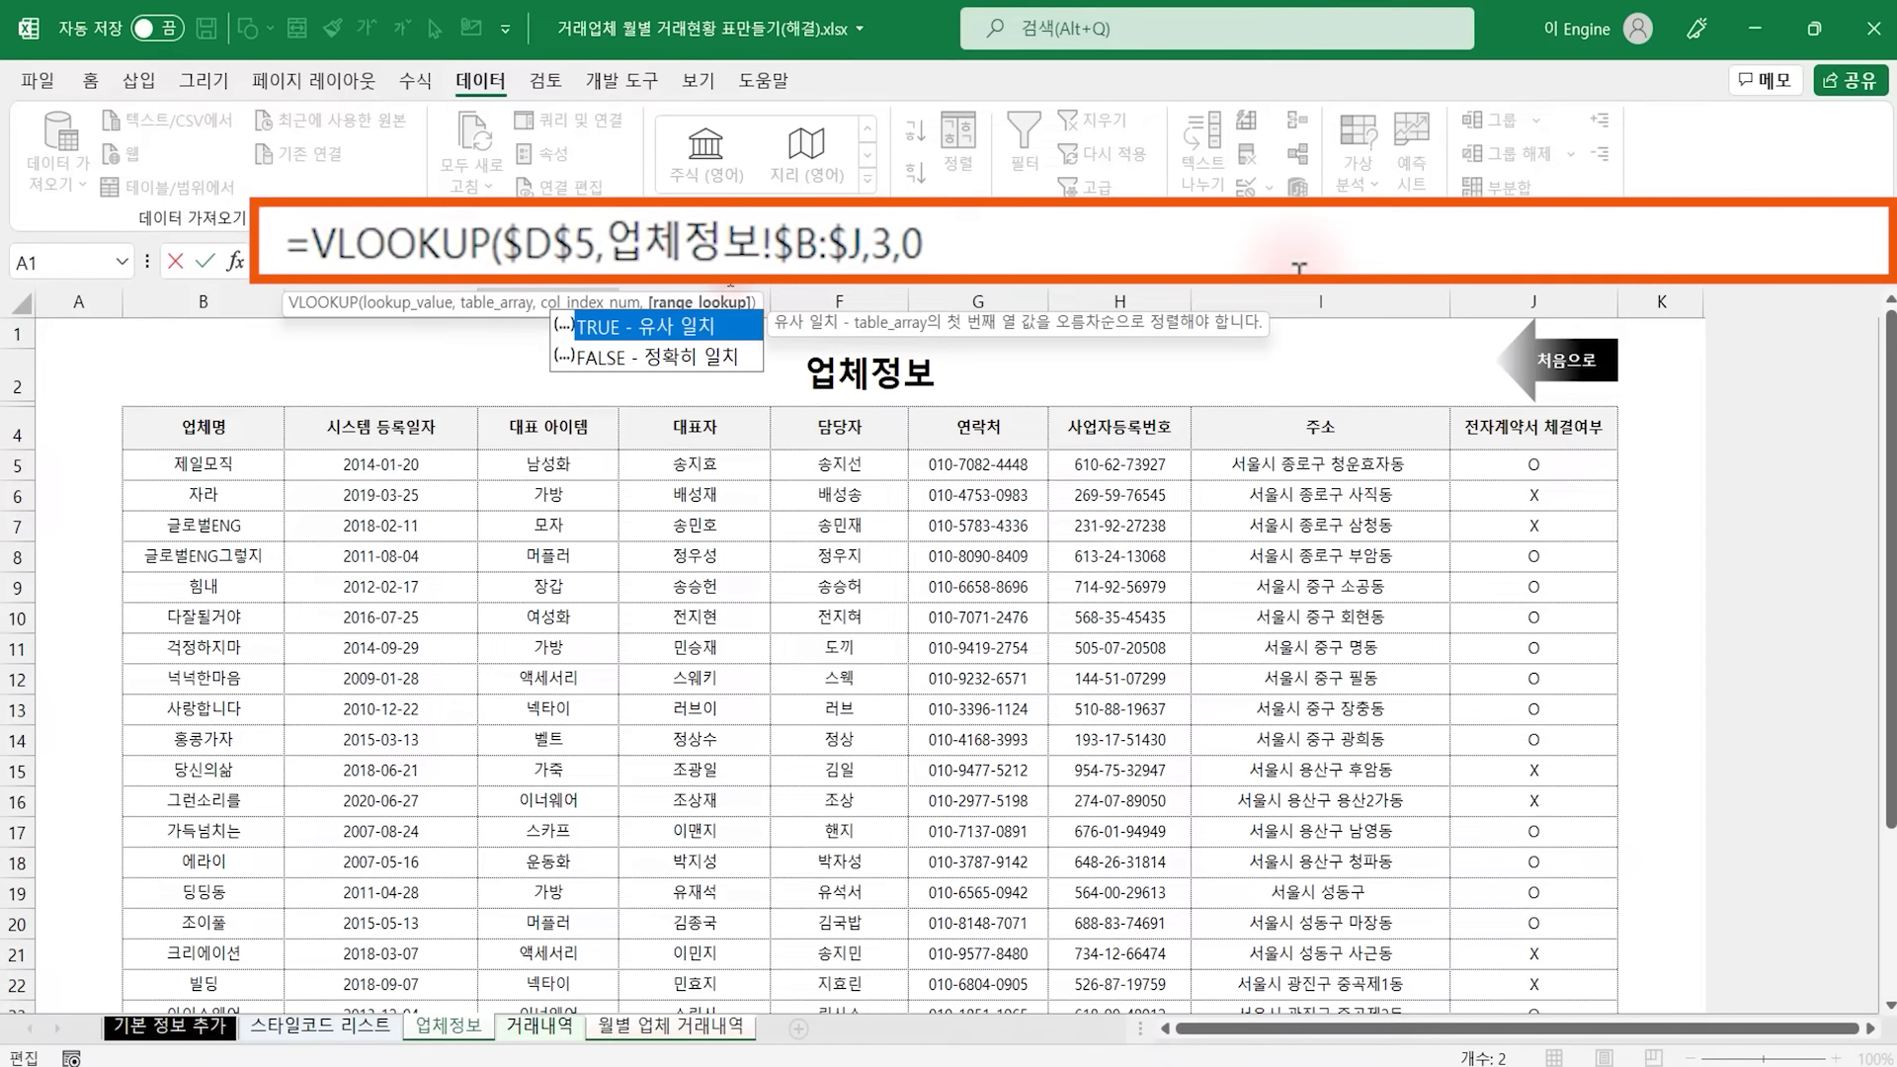
key("Escape")
type(")")
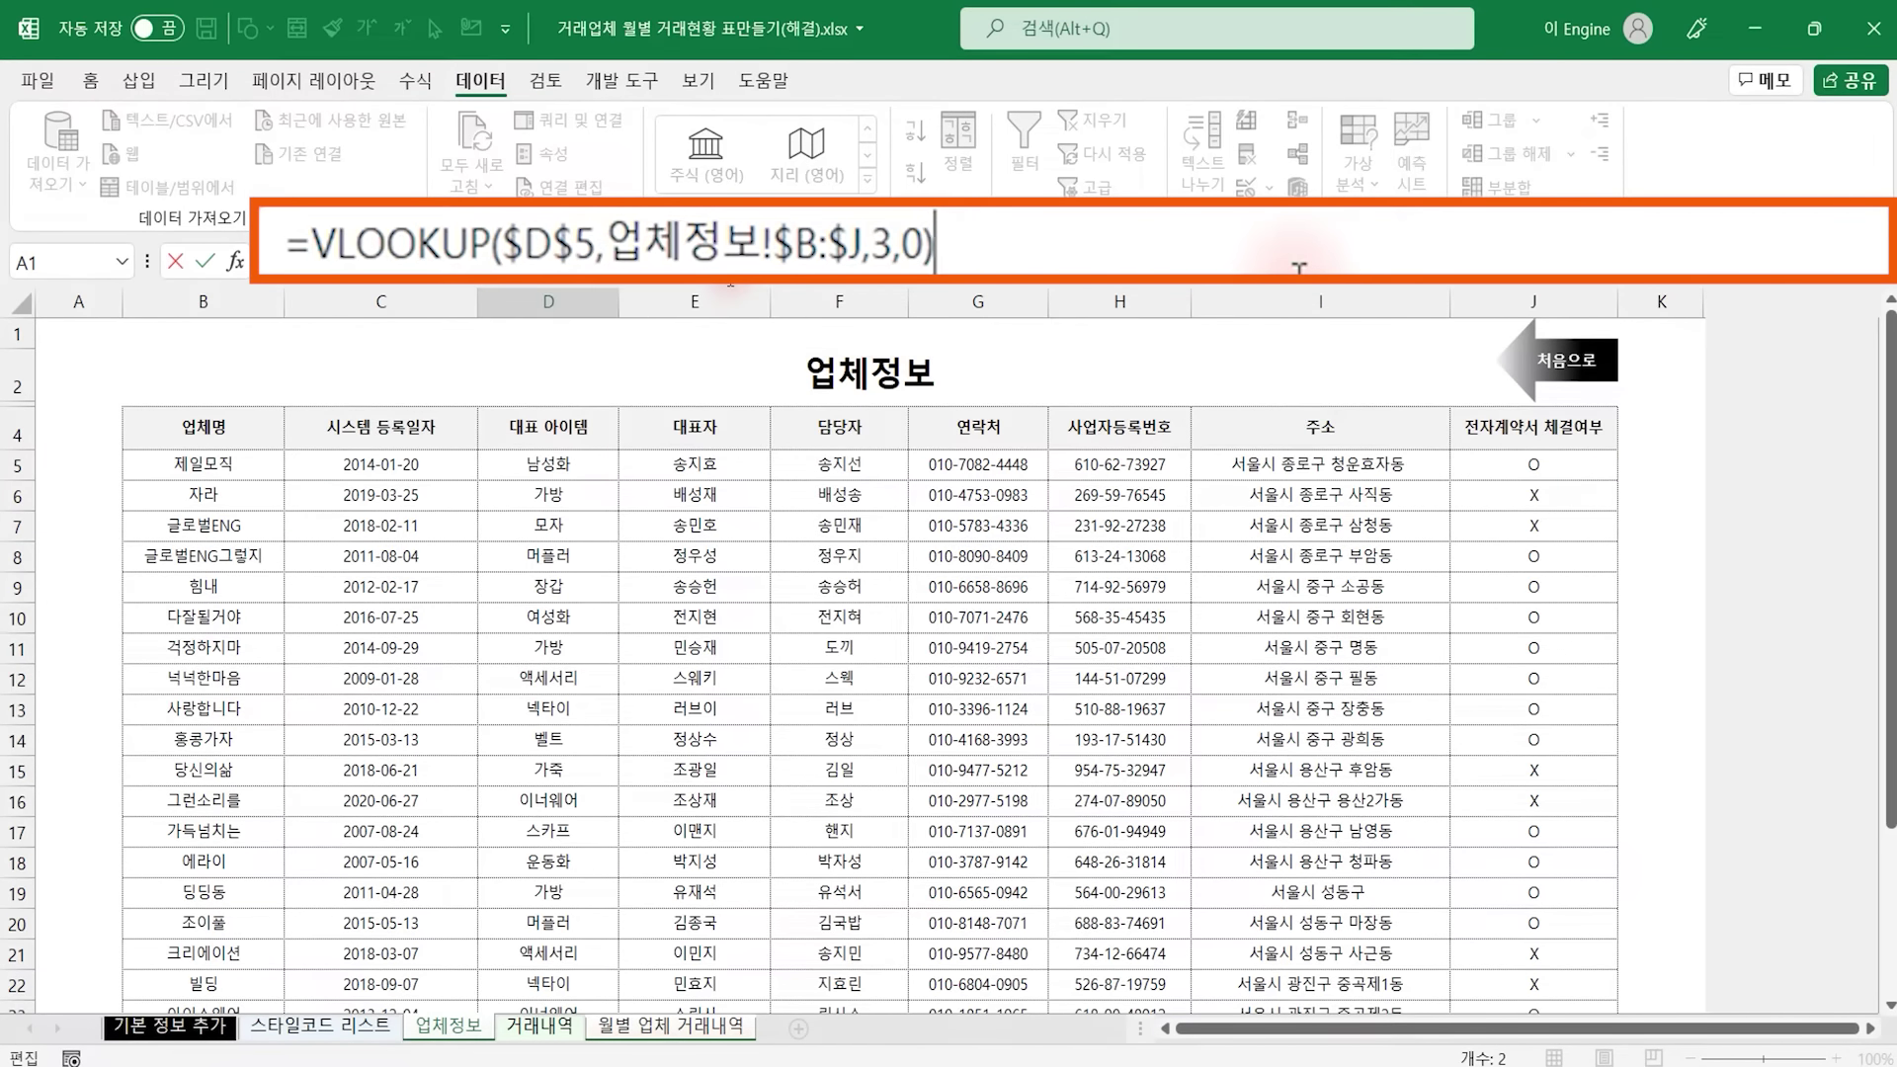
key("Return")
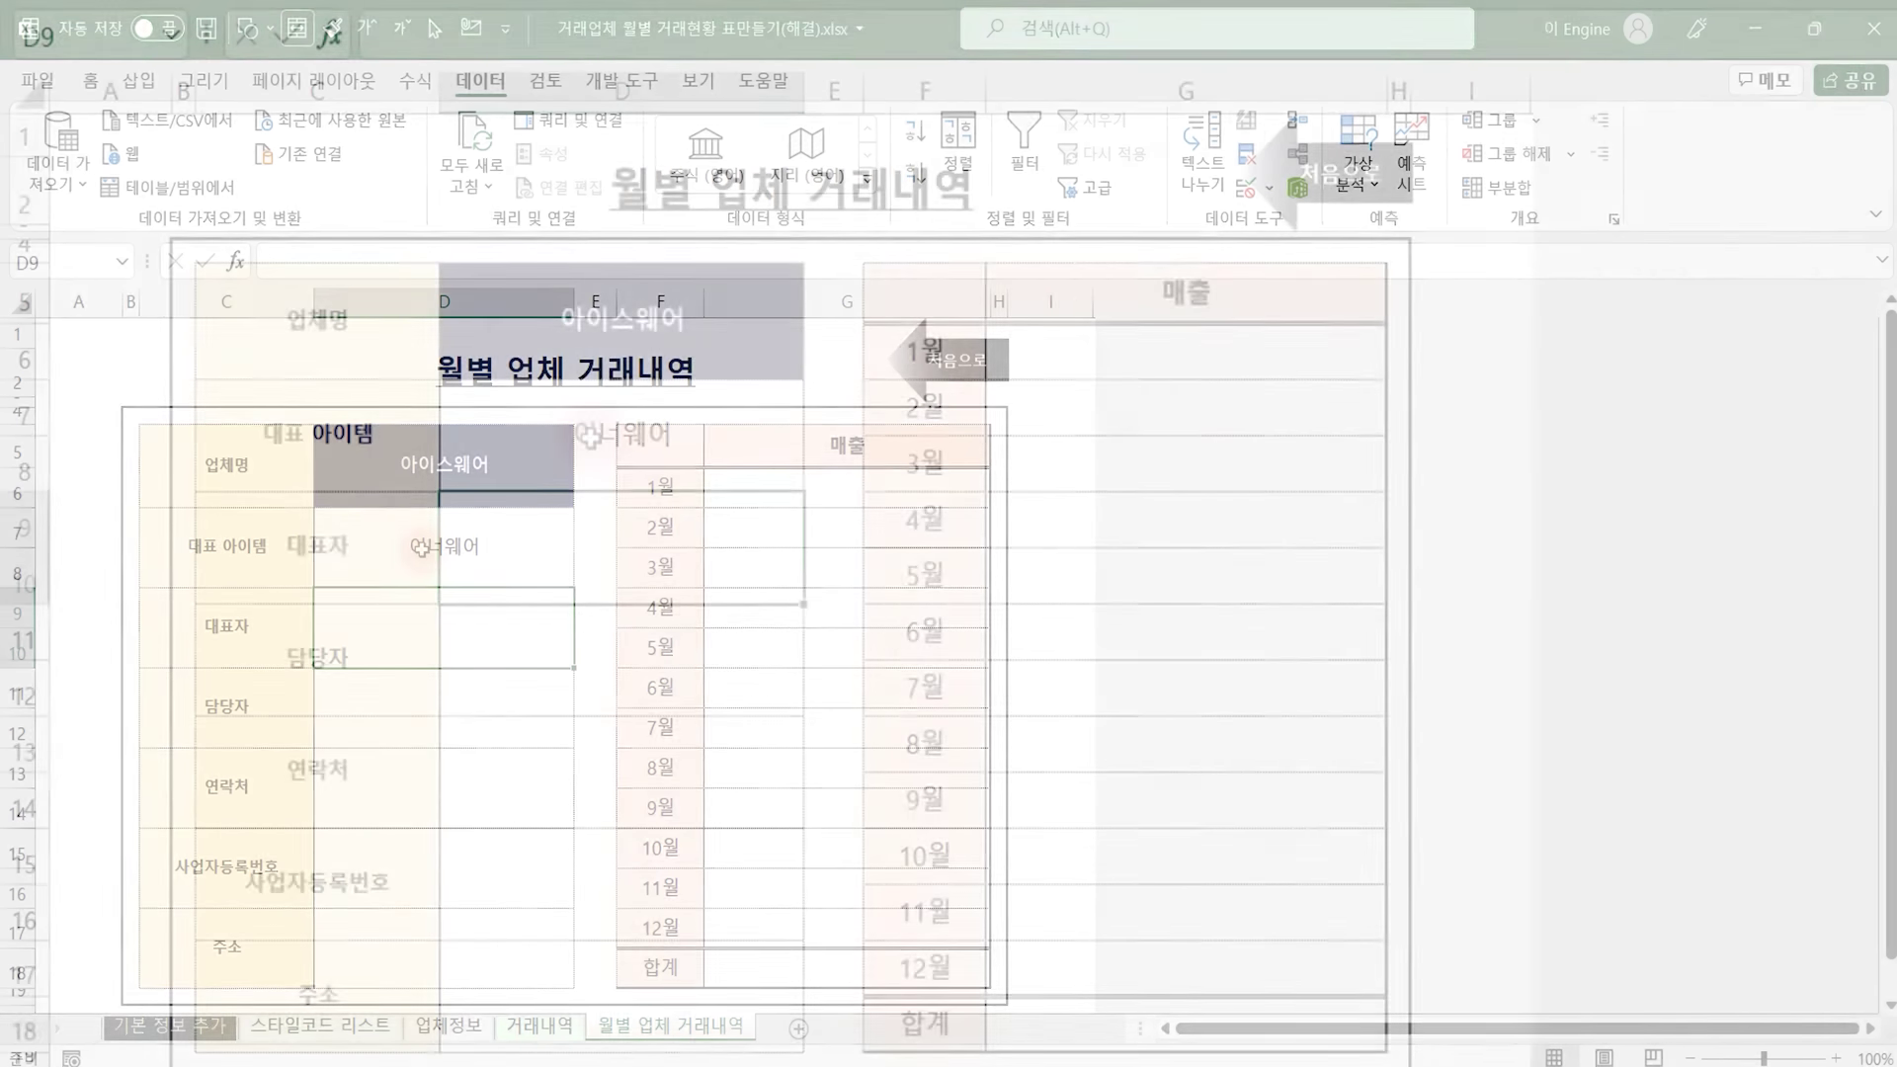
Fill the 대표 아이템 VLOOKUP formula down through the 주소 value cell
left_click(721, 444)
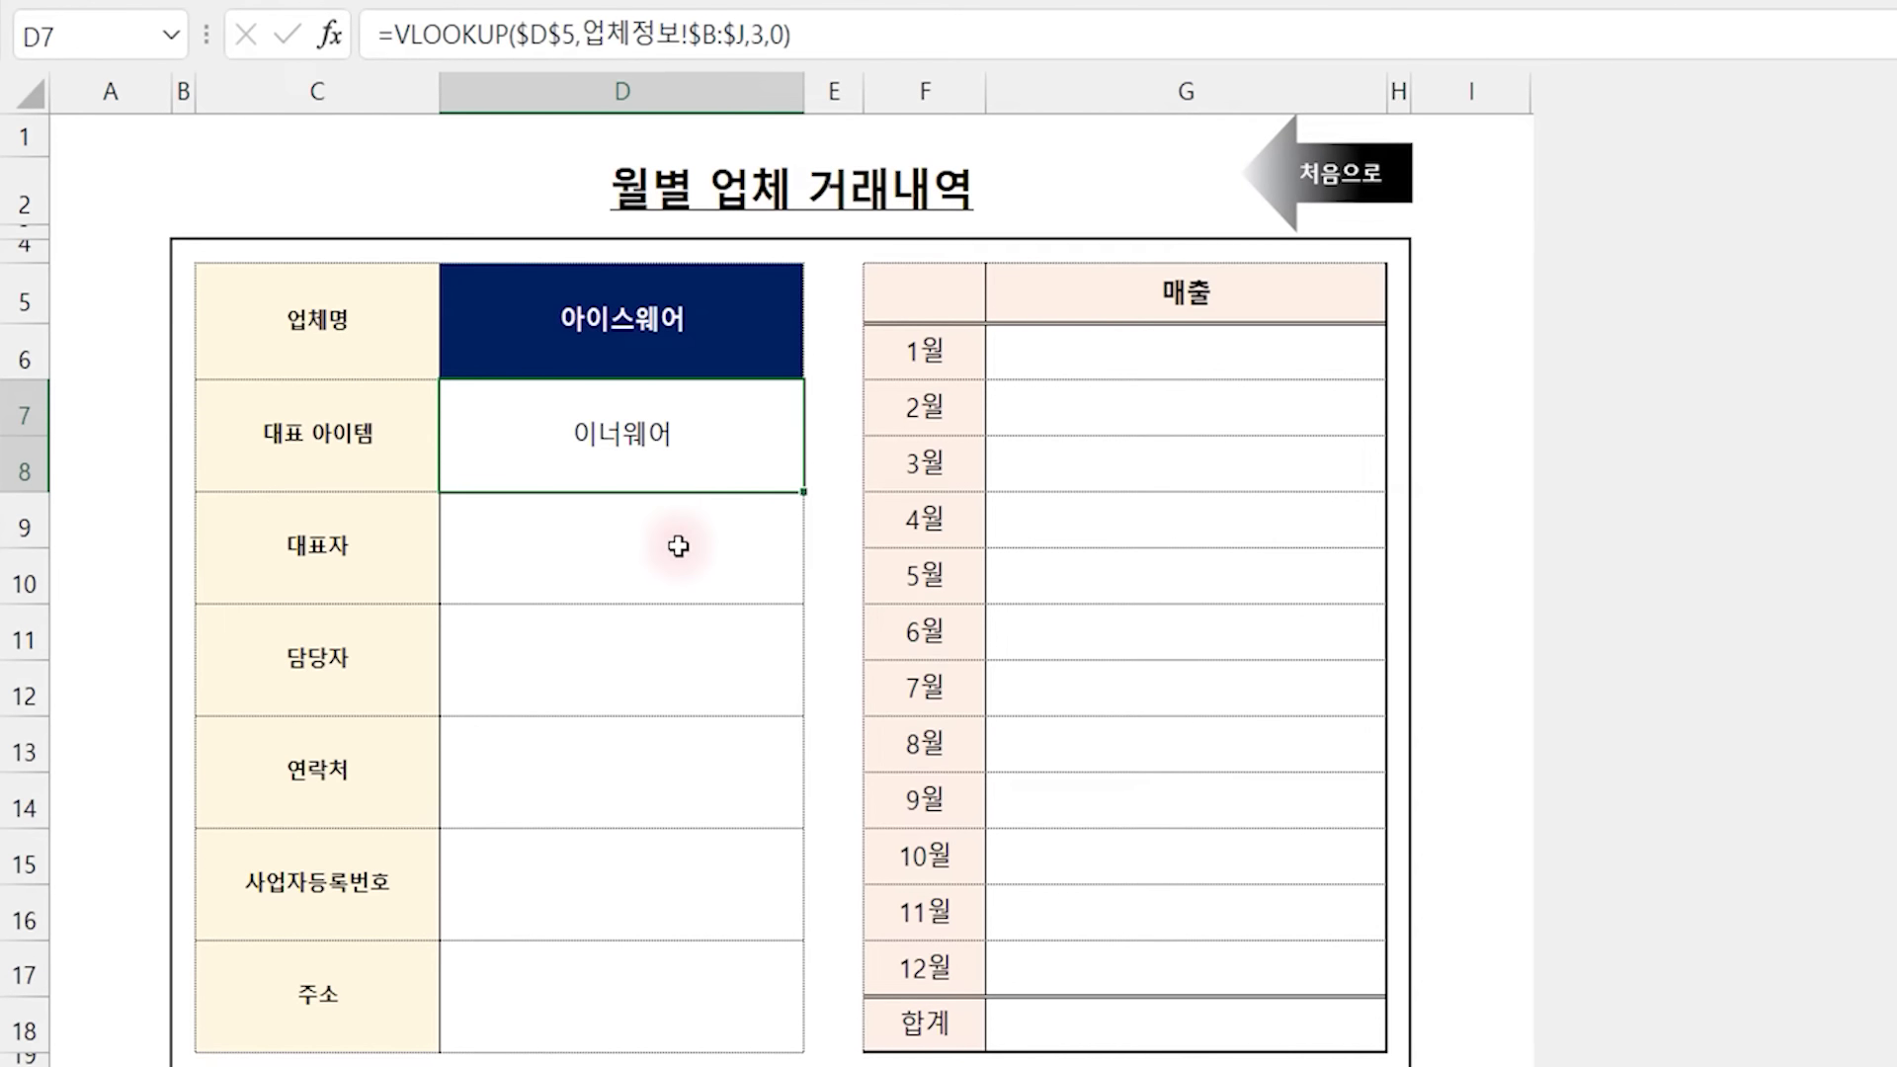
left_click(711, 542)
left_click(697, 642)
left_click(694, 767)
left_click(678, 864)
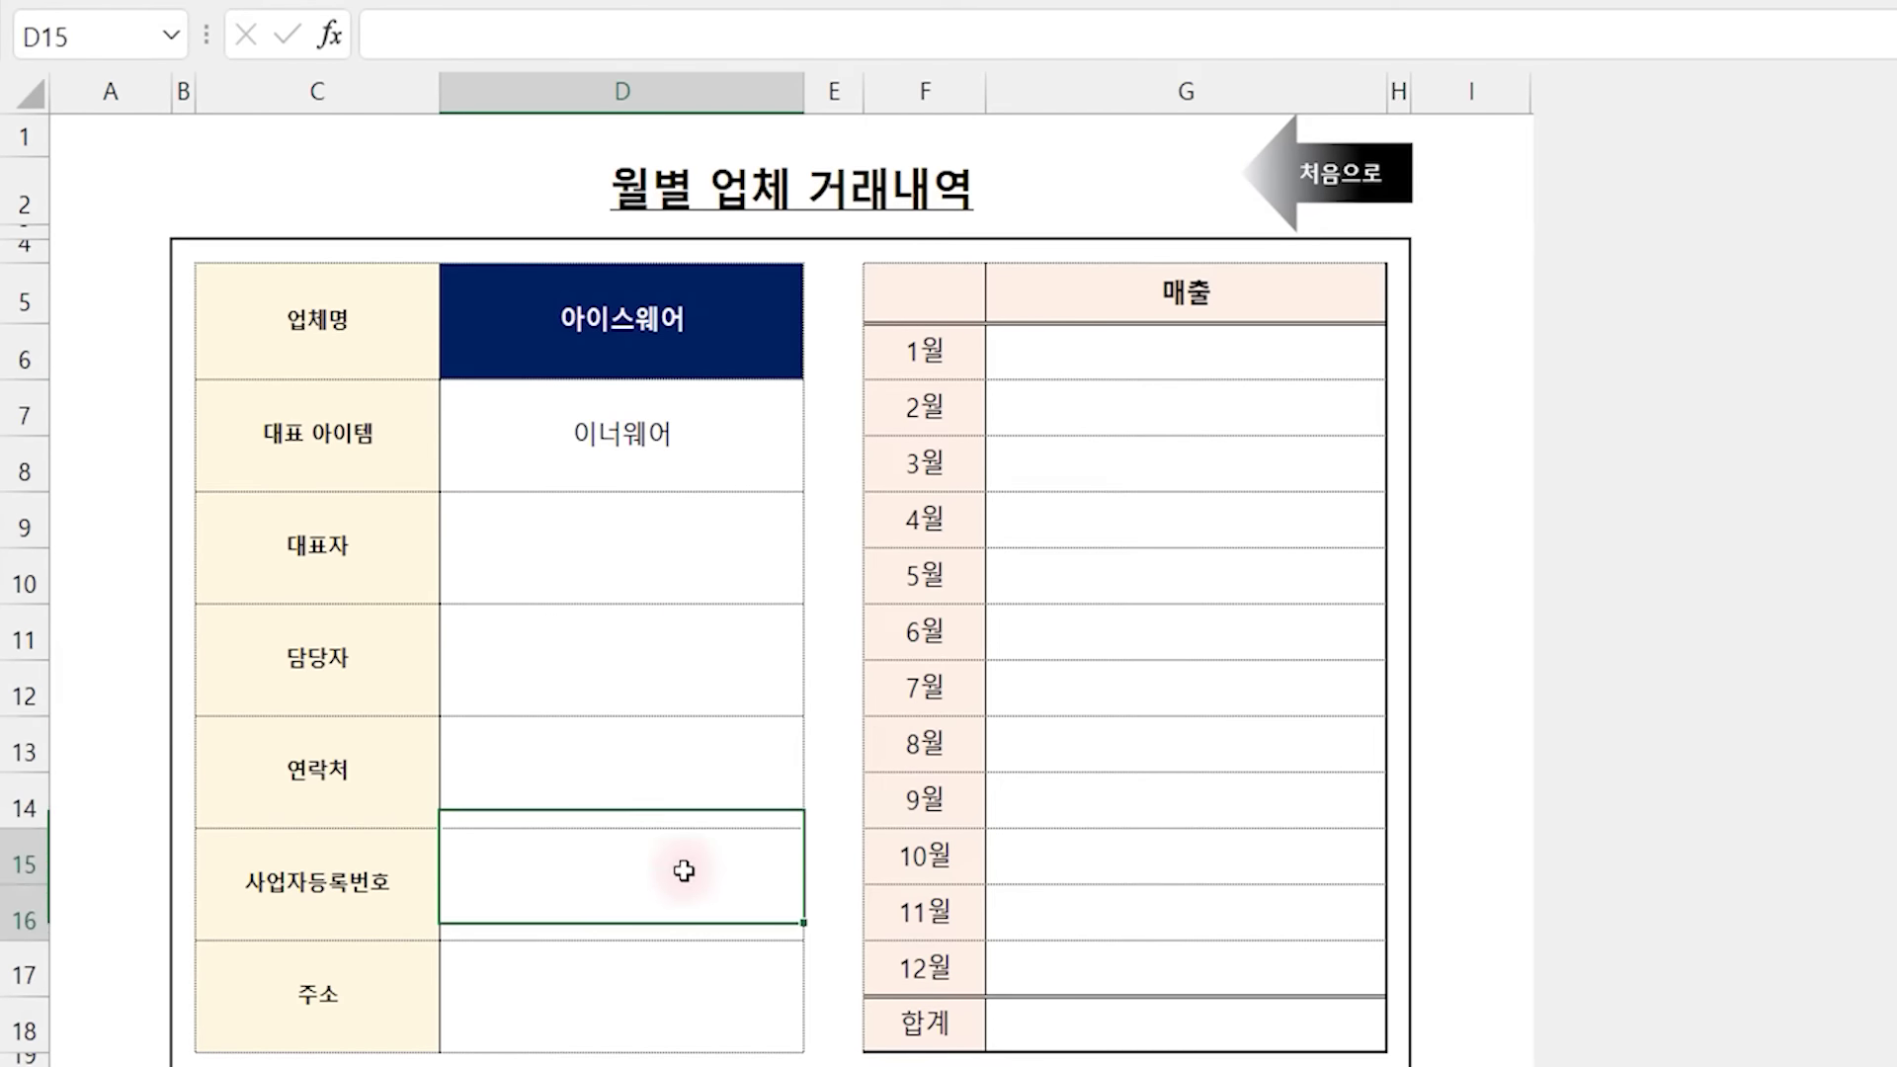
left_click(676, 996)
left_click(699, 413)
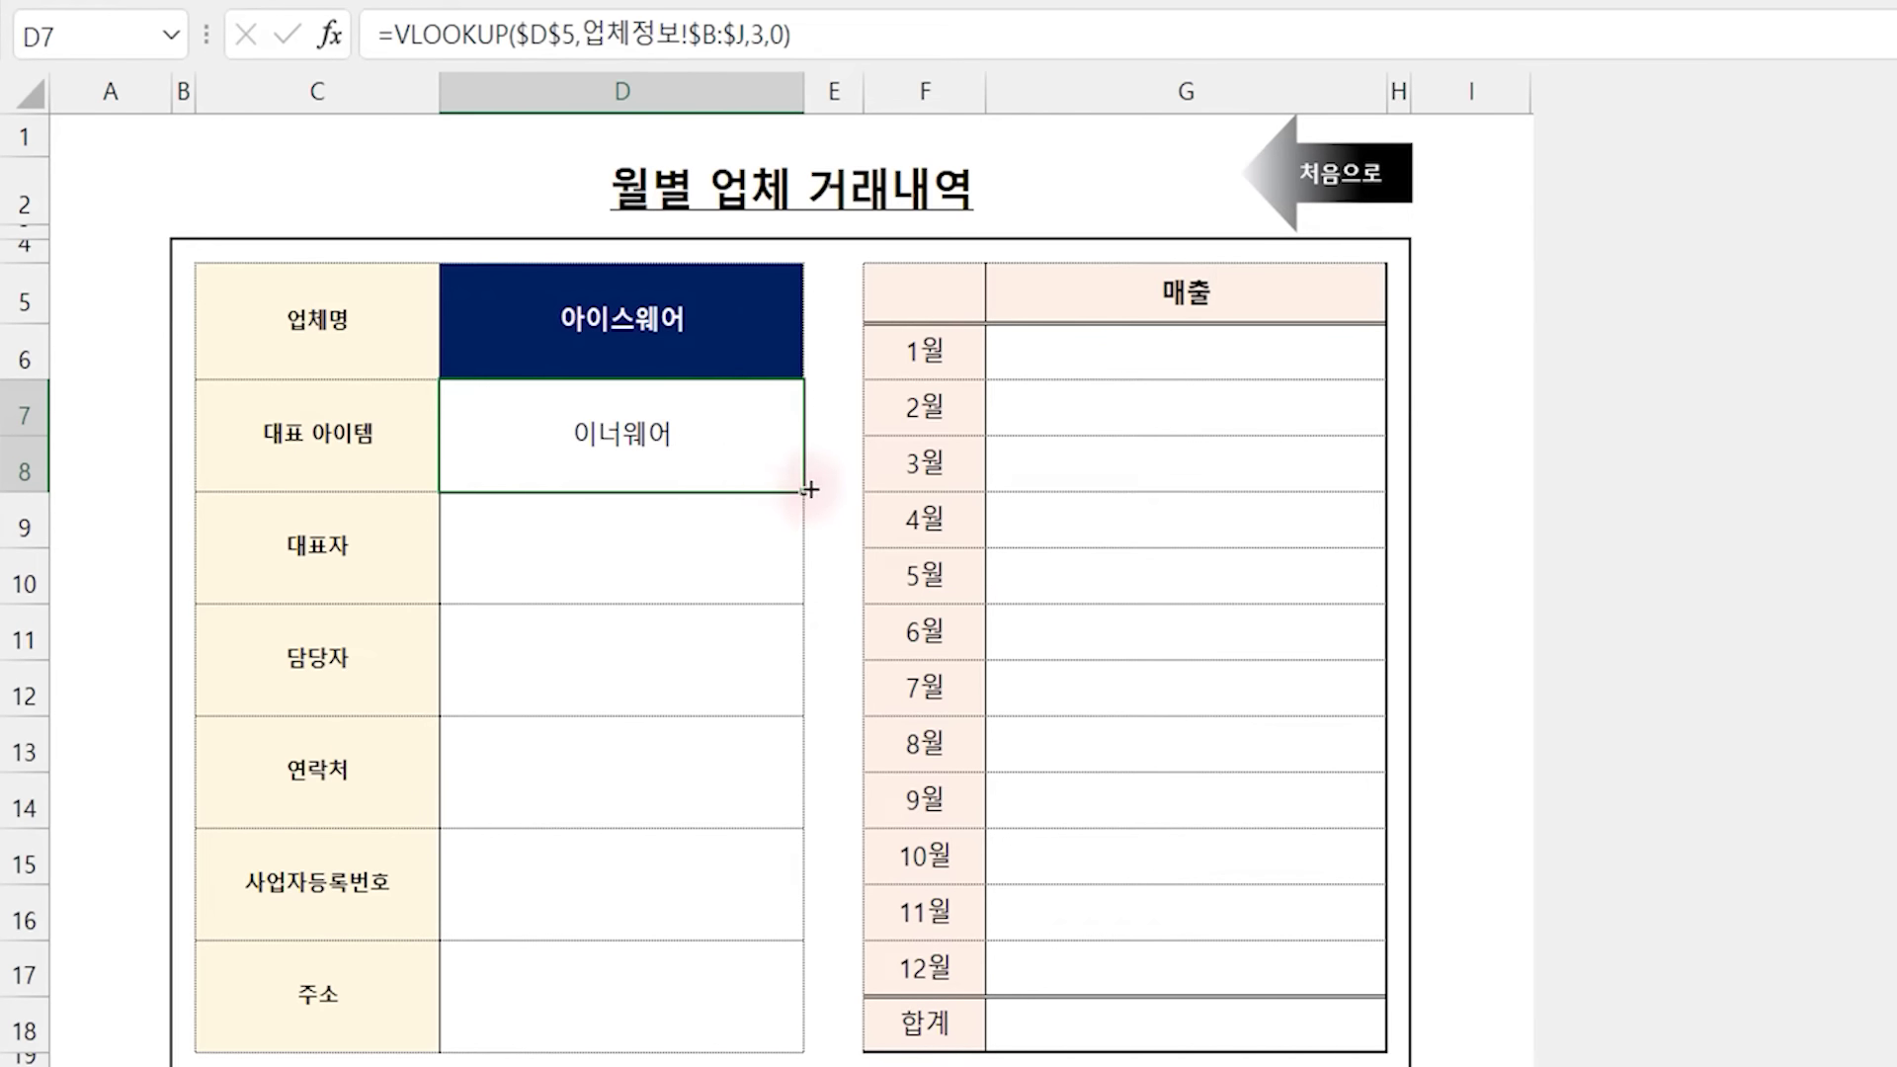
left_click_drag(804, 489, 785, 1018)
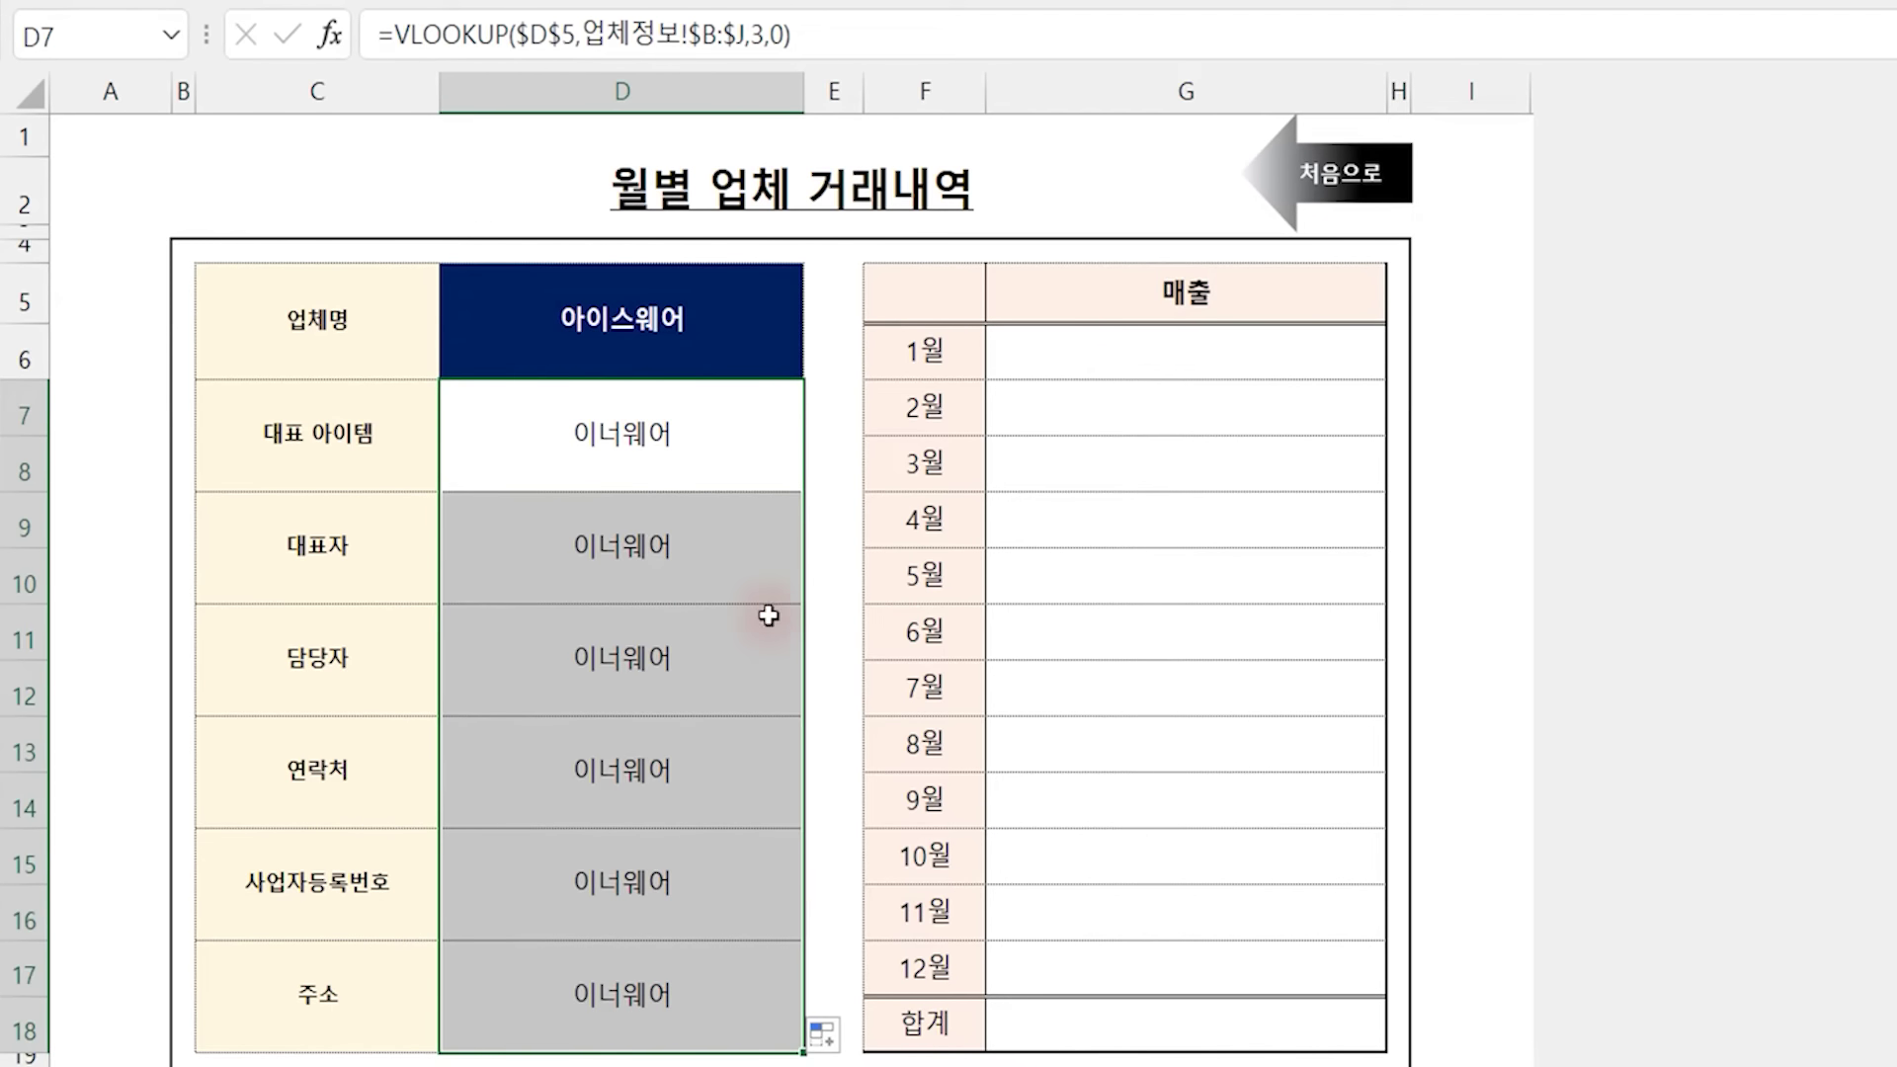
Change the column index of the 대표자 cell's VLOOKUP to the 대표자 column of 업체정보
left_click(711, 554)
left_click(764, 35)
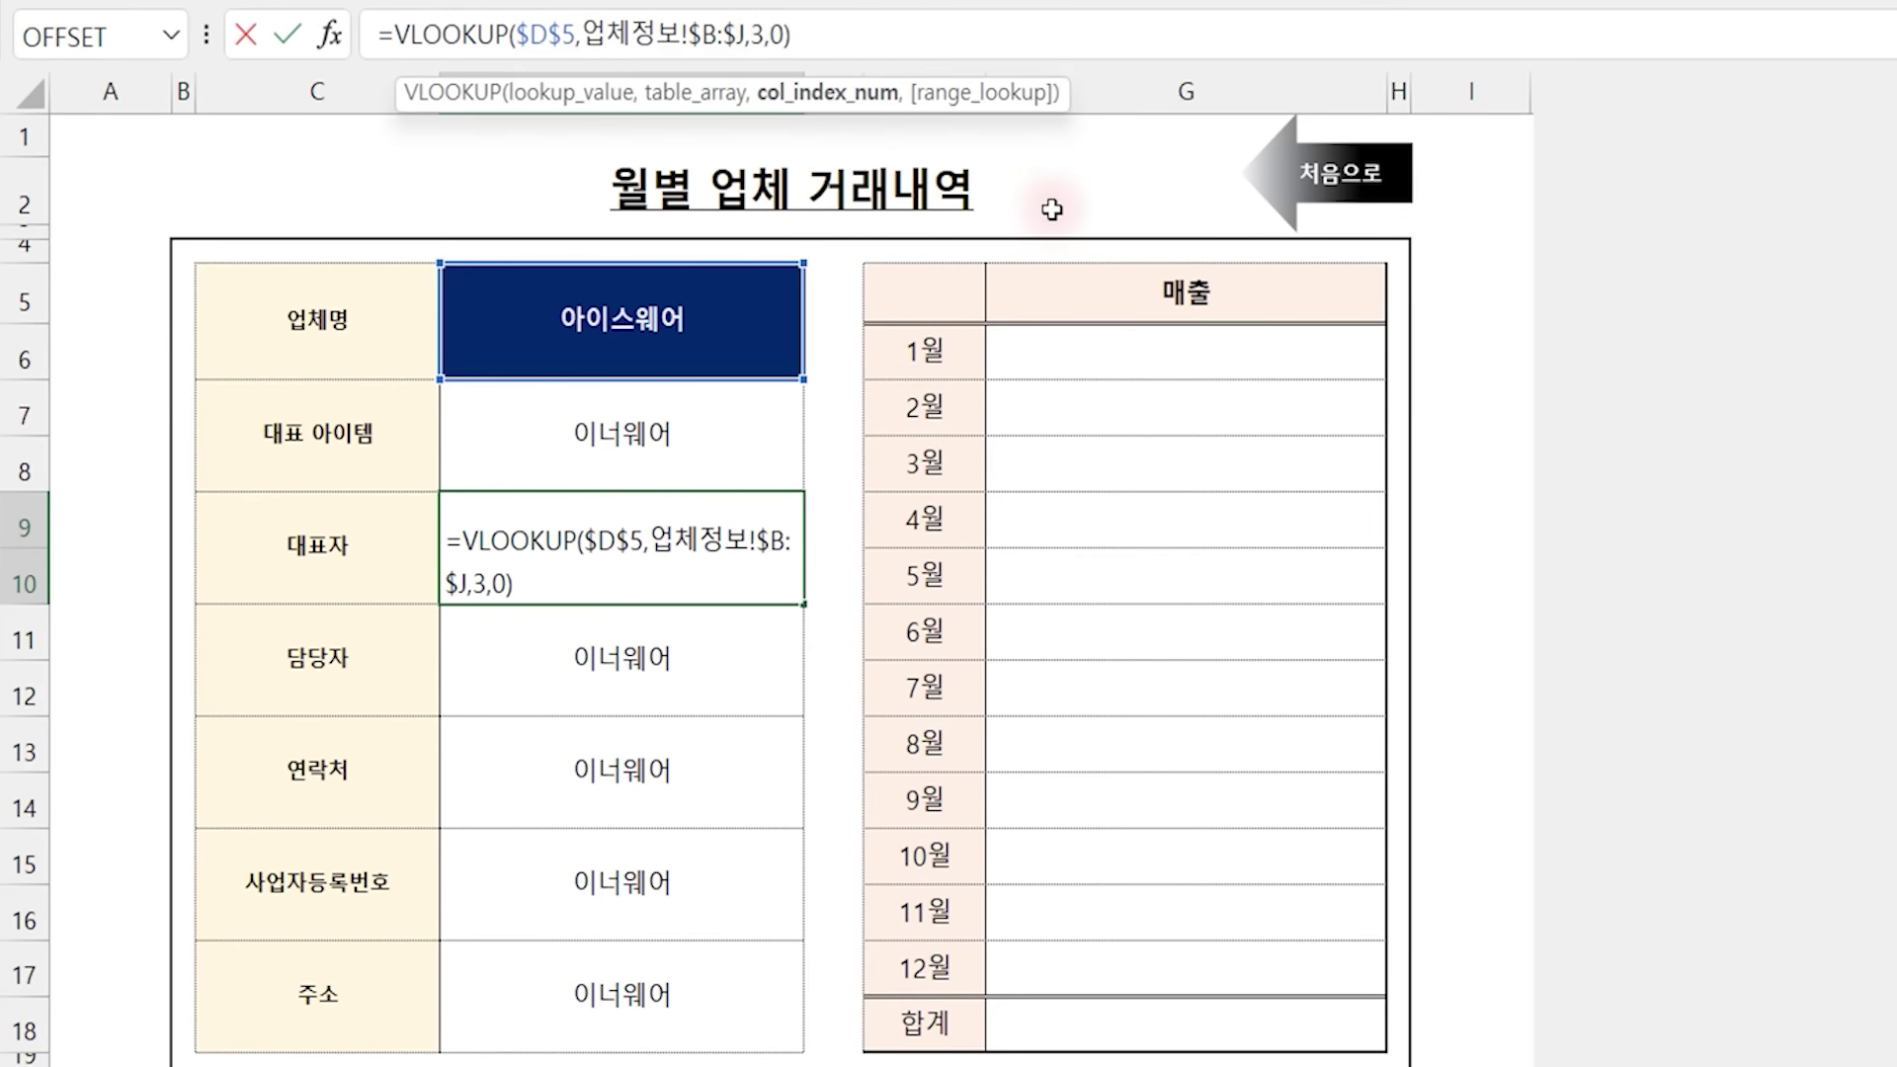
key("Return")
Change the column index of the 담당자 cell's VLOOKUP to 5
key("F2")
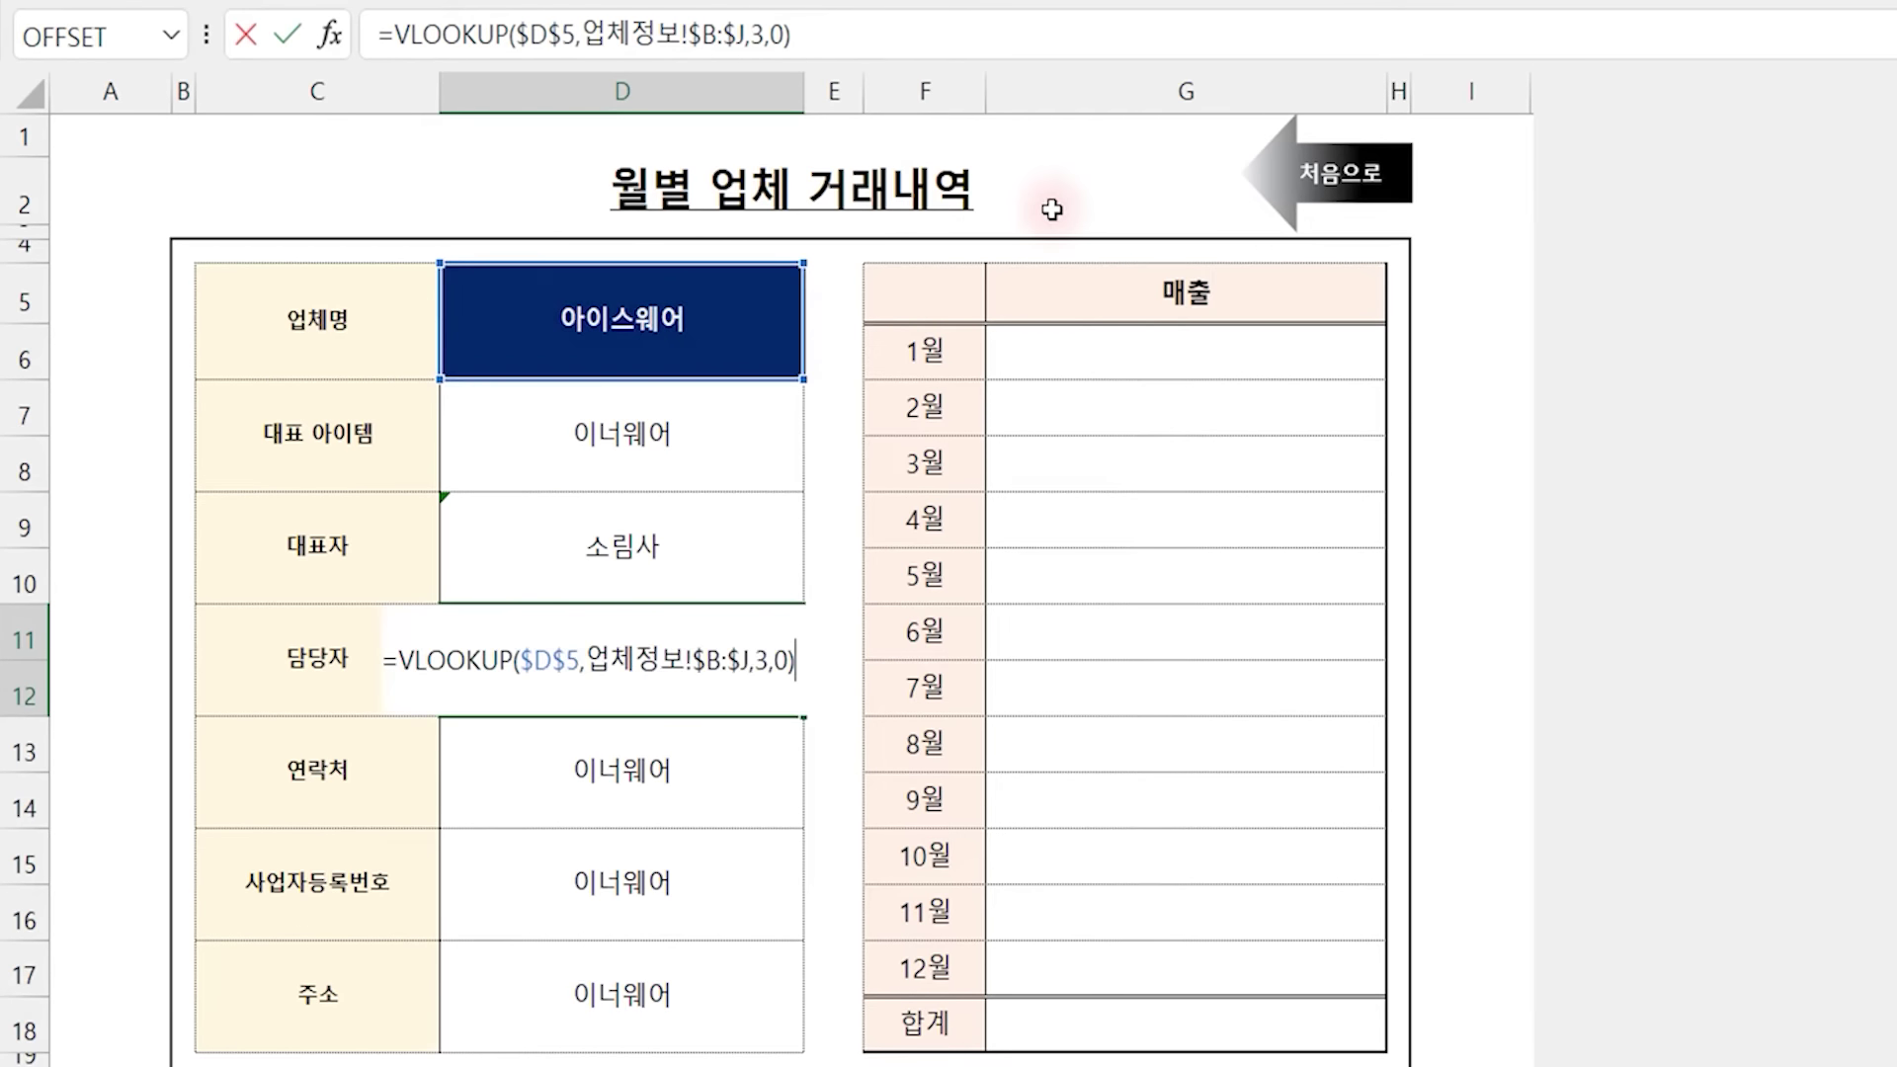
key("Left")
key("Left")
key("Left")
key("BackSpace")
type("5")
key("Return")
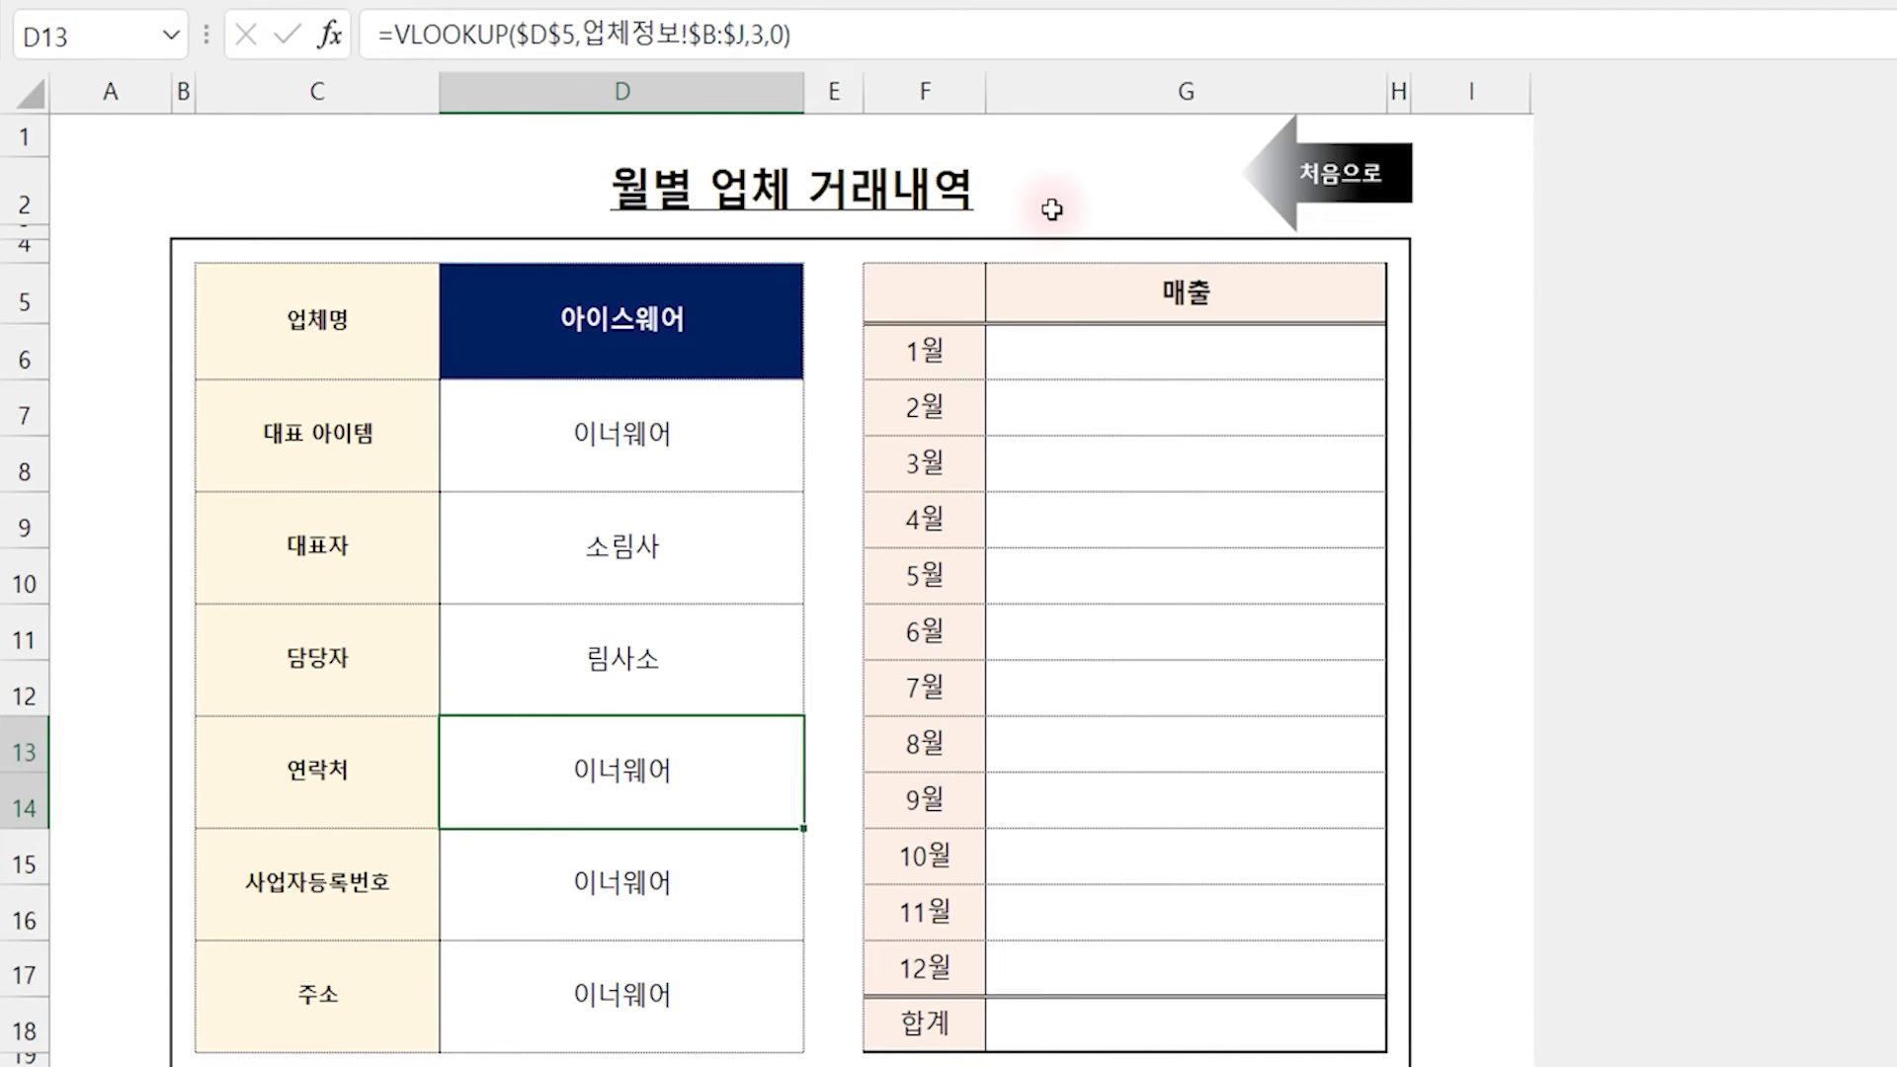
Change the column index of the 연락처 cell's VLOOKUP to 6
key("F2")
key("Left")
key("Left")
key("Left")
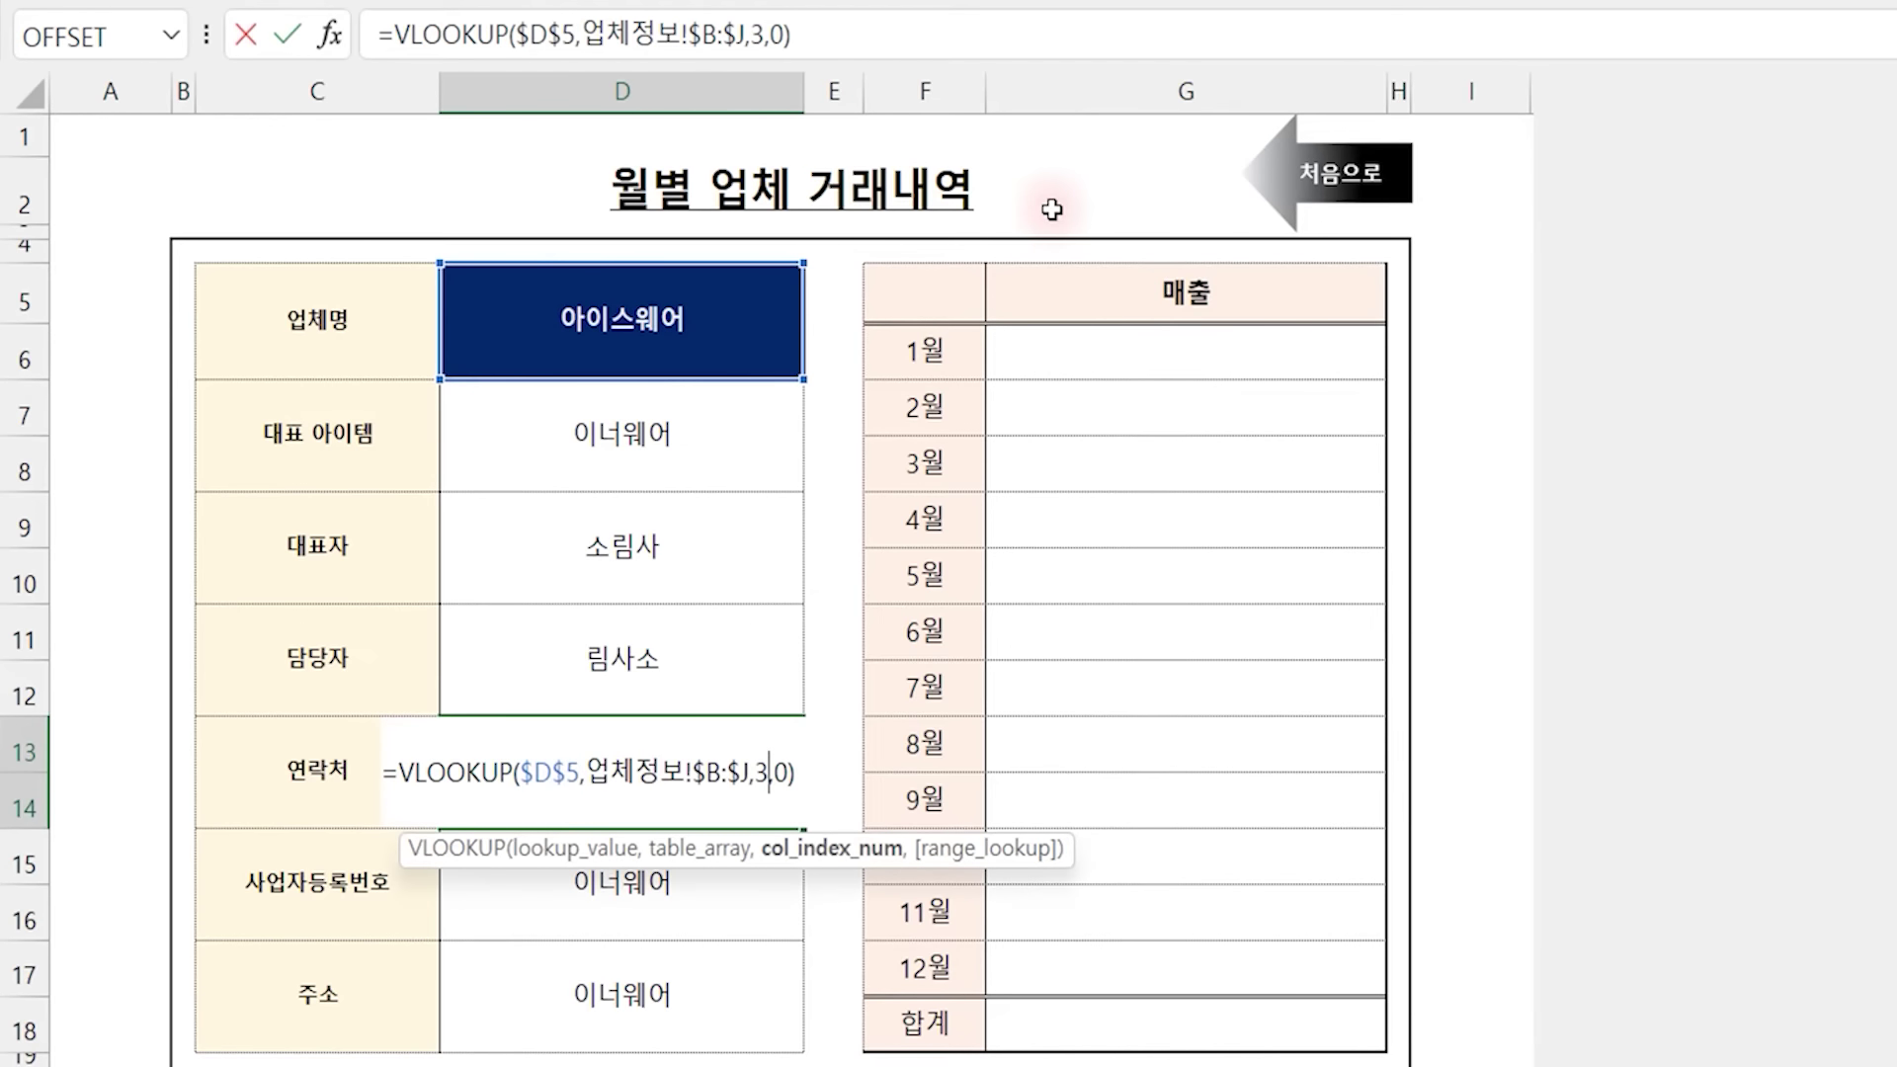
key("BackSpace")
type("6")
key("Return")
Change the column index of the 사업자등록번호 cell's VLOOKUP to 7
key("F2")
key("Left")
key("Left")
key("Left")
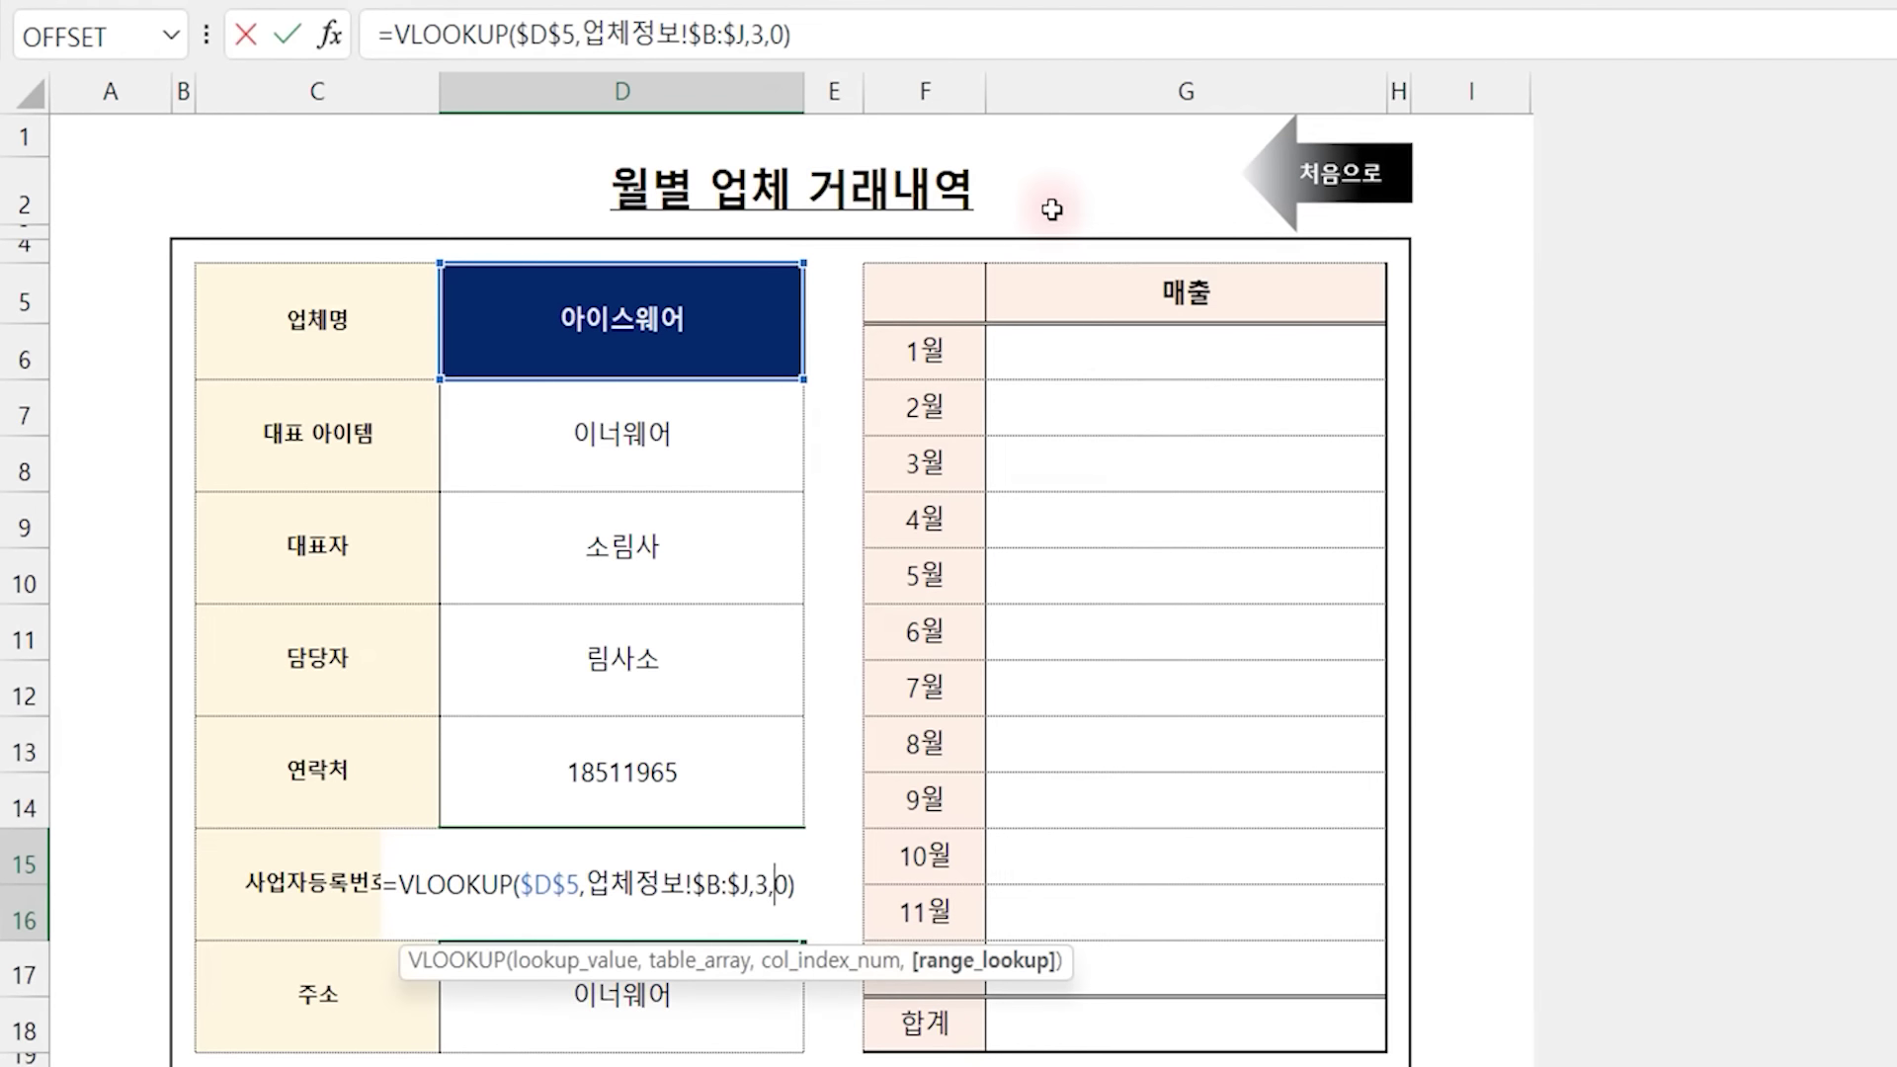
key("BackSpace")
type("7")
key("Return")
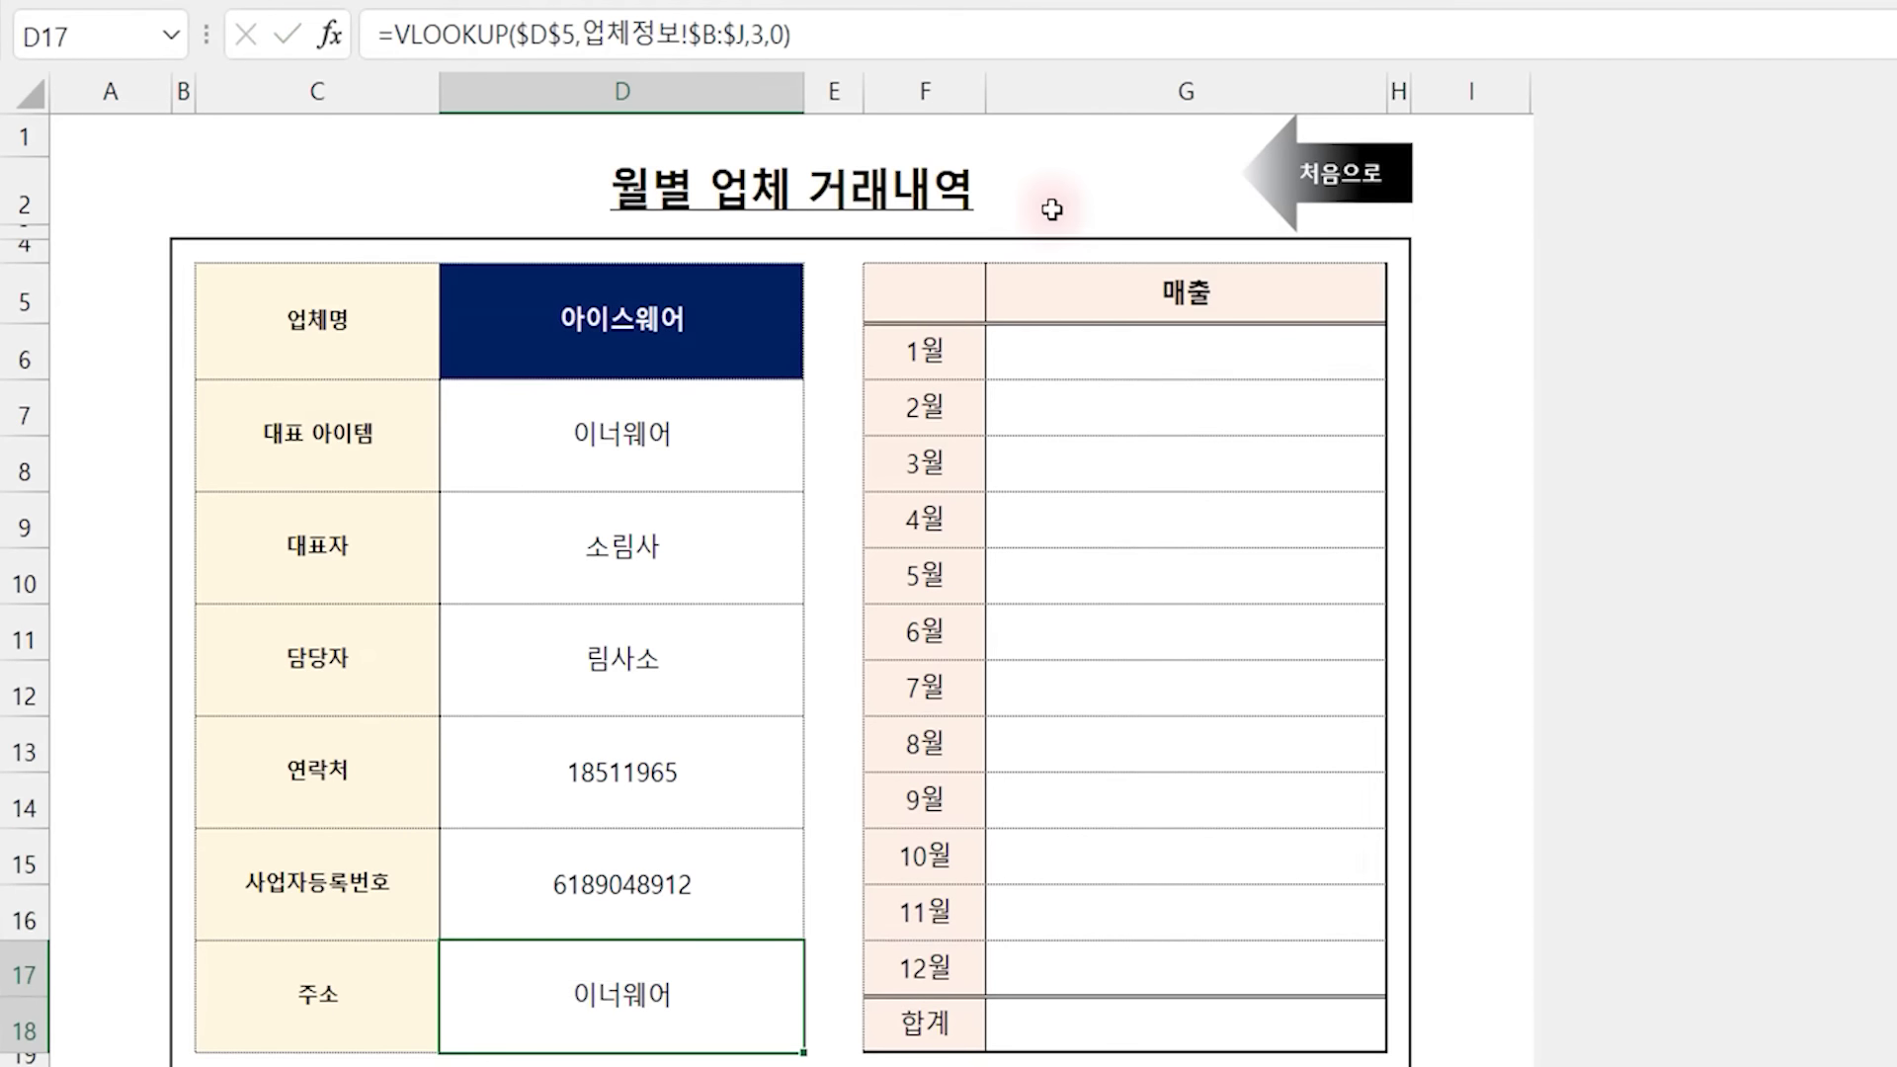
Change the column index of the 주소 cell's VLOOKUP to 8
key("F2")
key("Left")
key("Left")
key("Left")
key("BackSpace")
type("8")
key("Return")
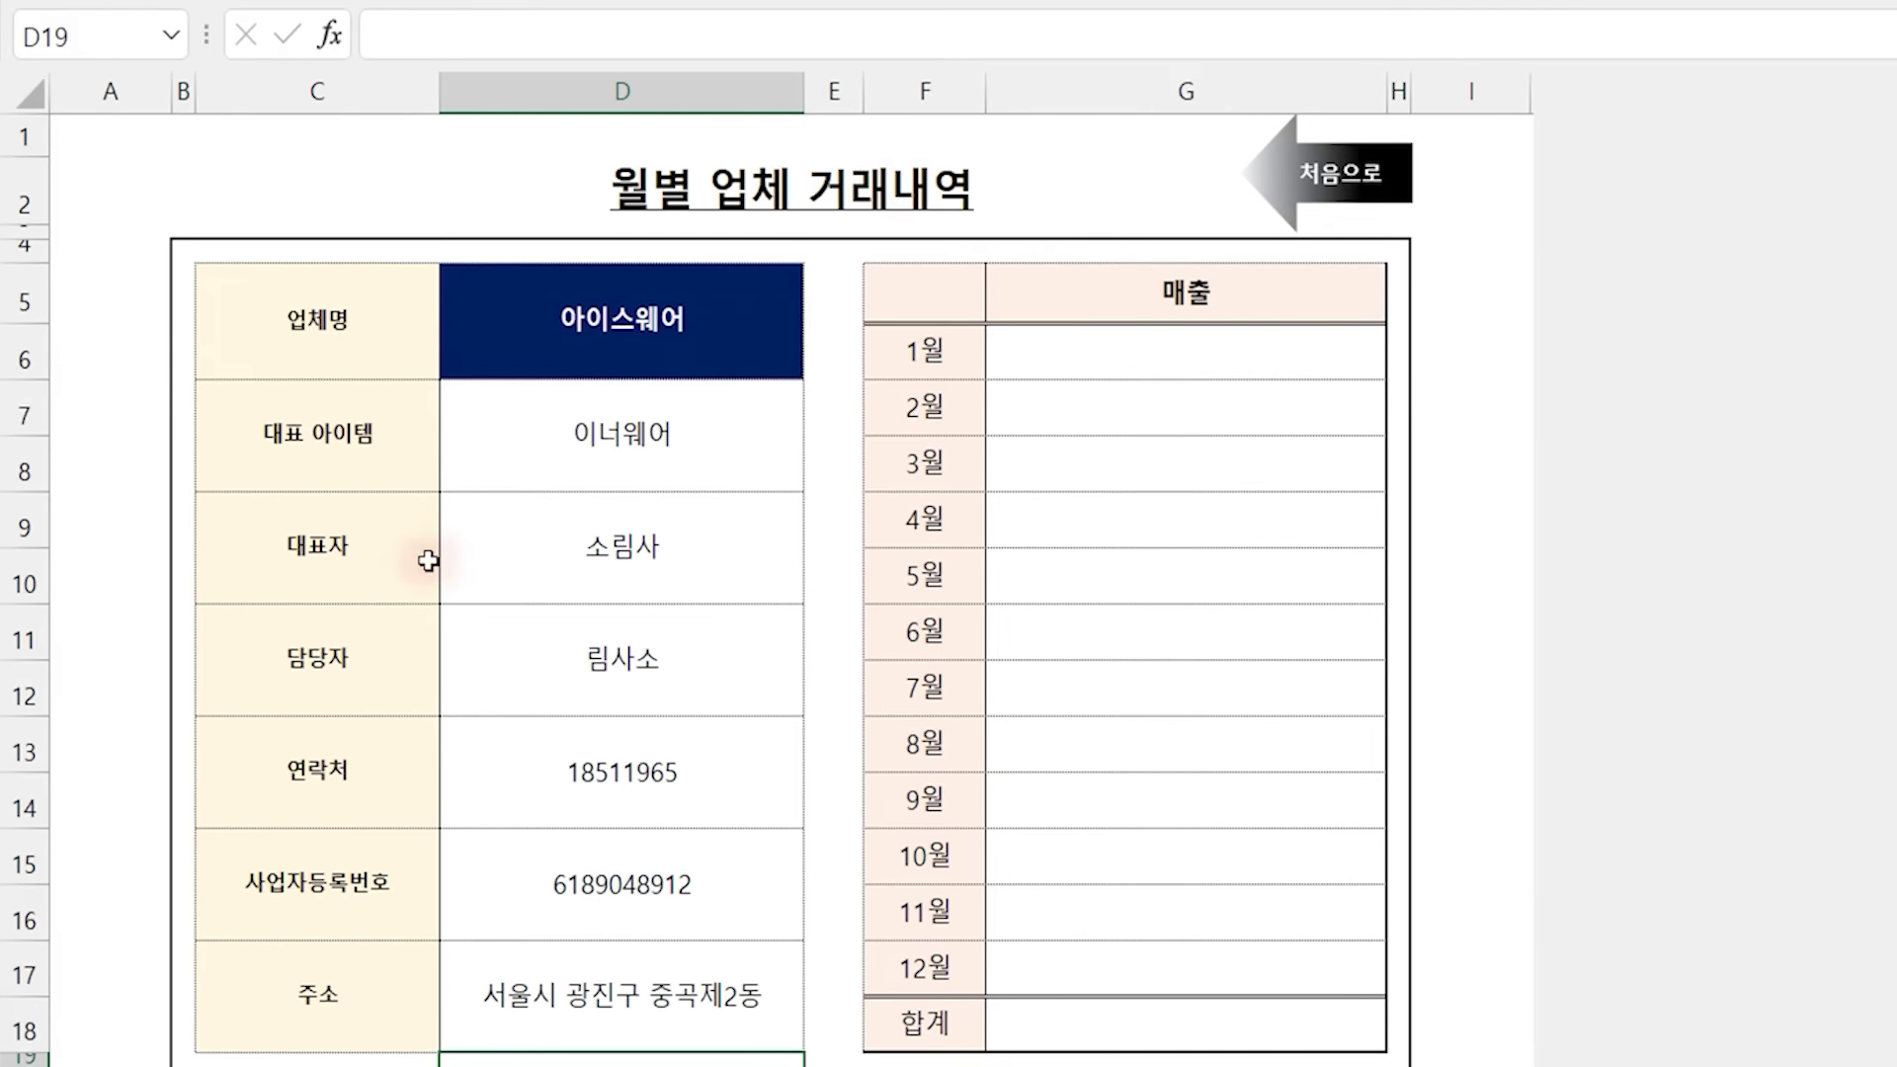
Inspect the 연락처, 사업자등록번호 and 주소 lookup cells and compare the 연락처 display with the source values on the 업체정보 sheet
left_click(660, 775)
left_click(637, 883)
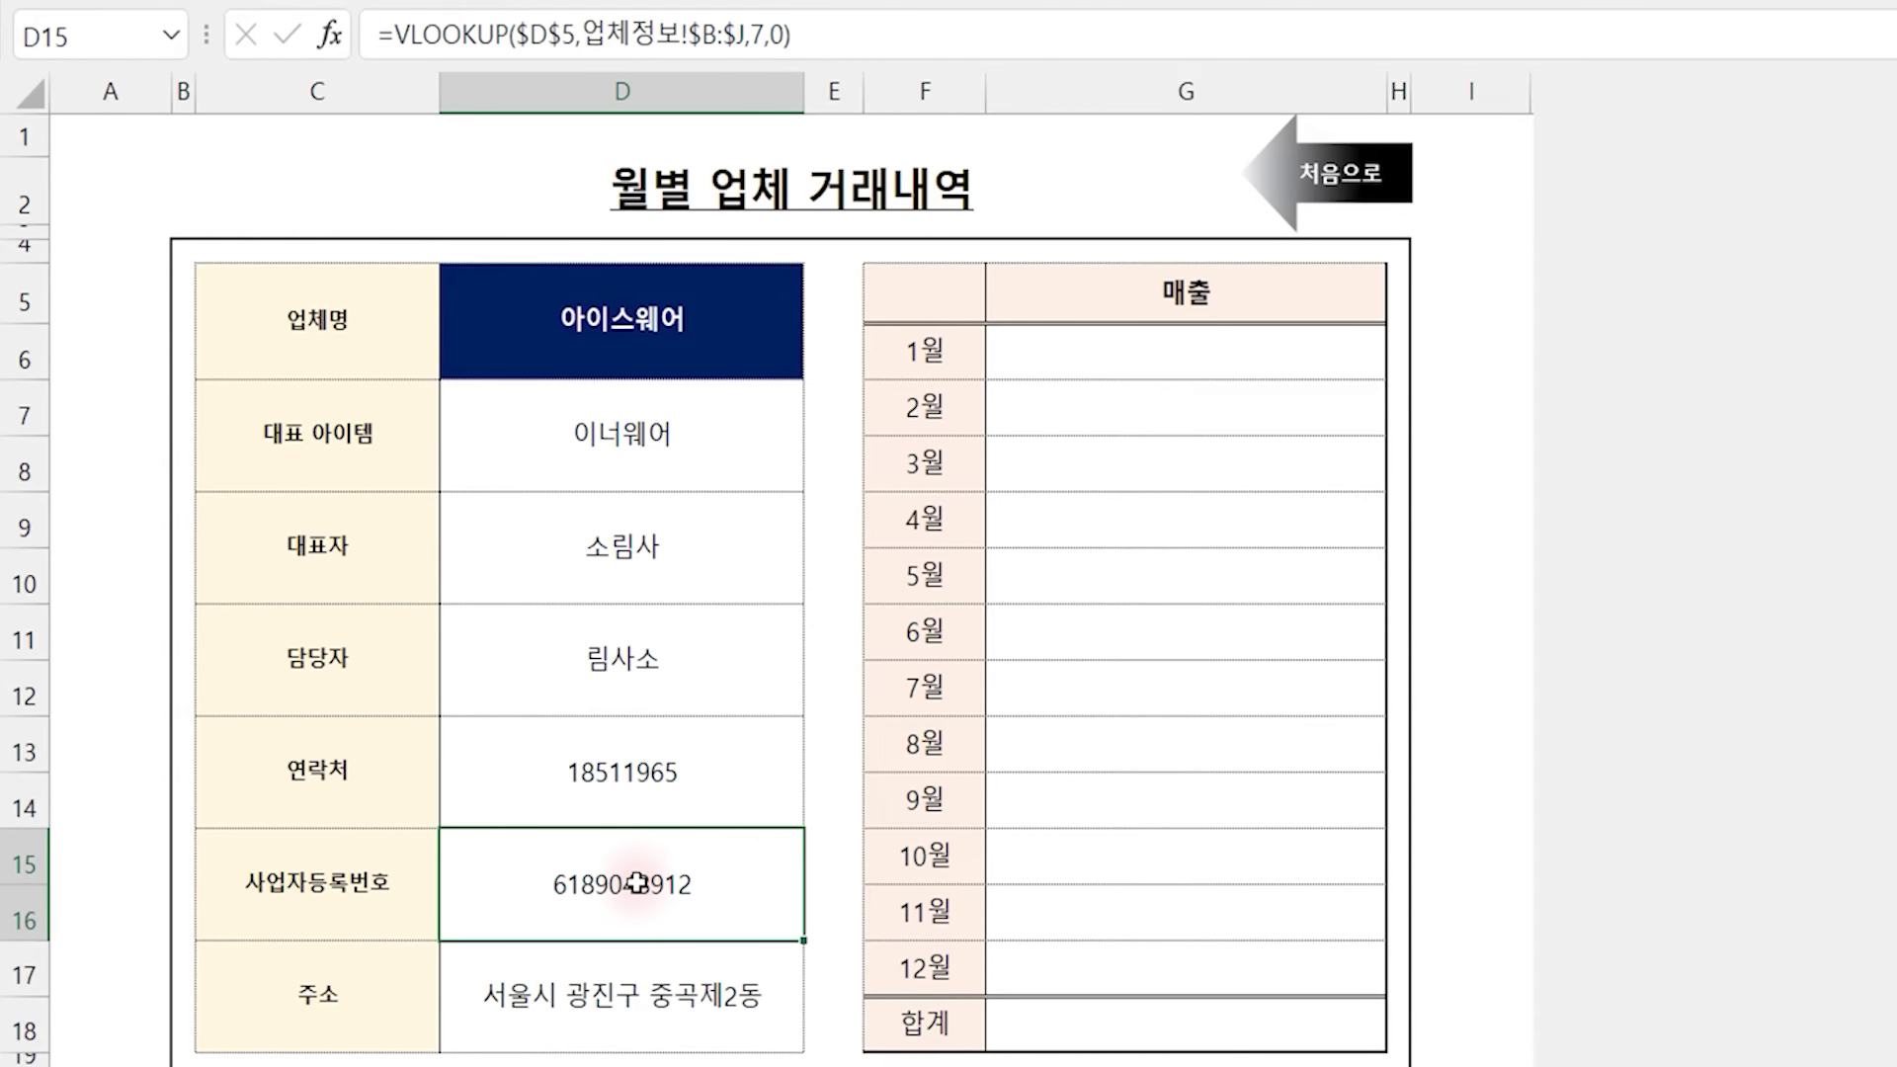
left_click(605, 1001)
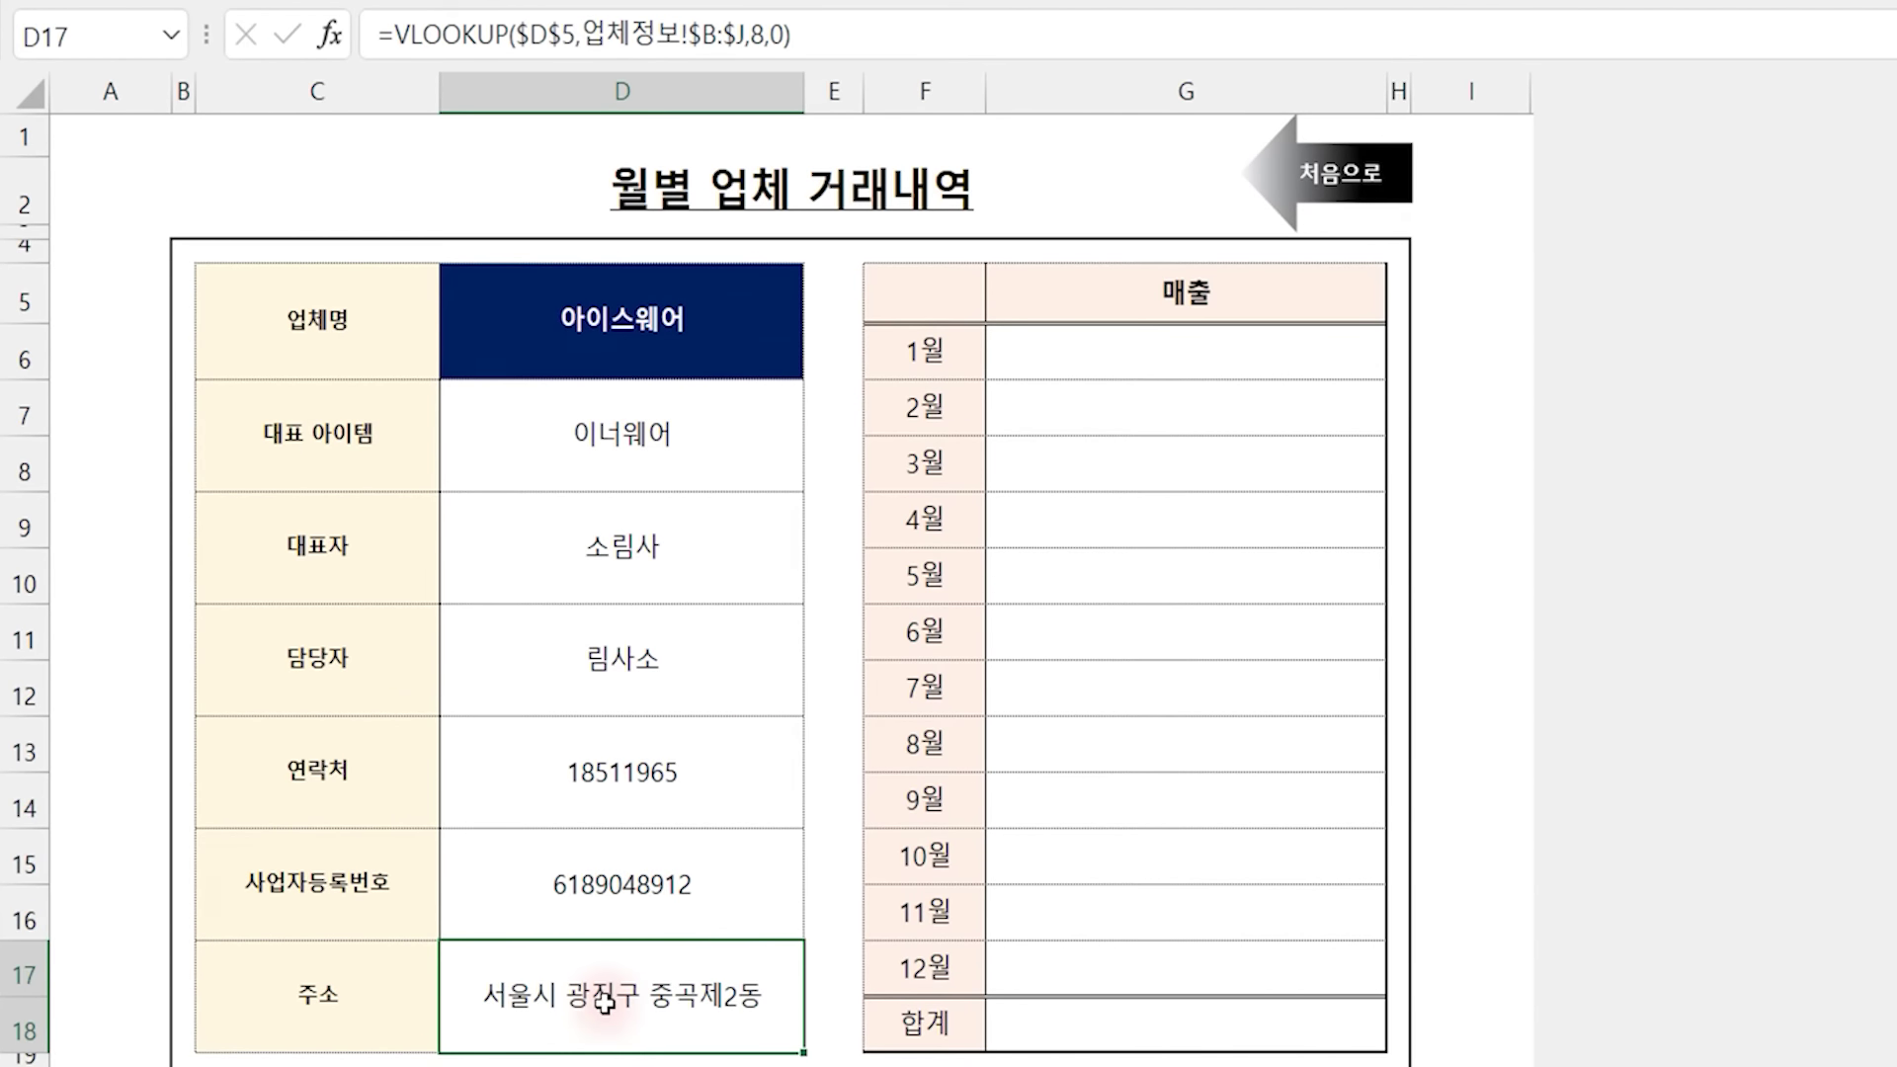
left_click(636, 775)
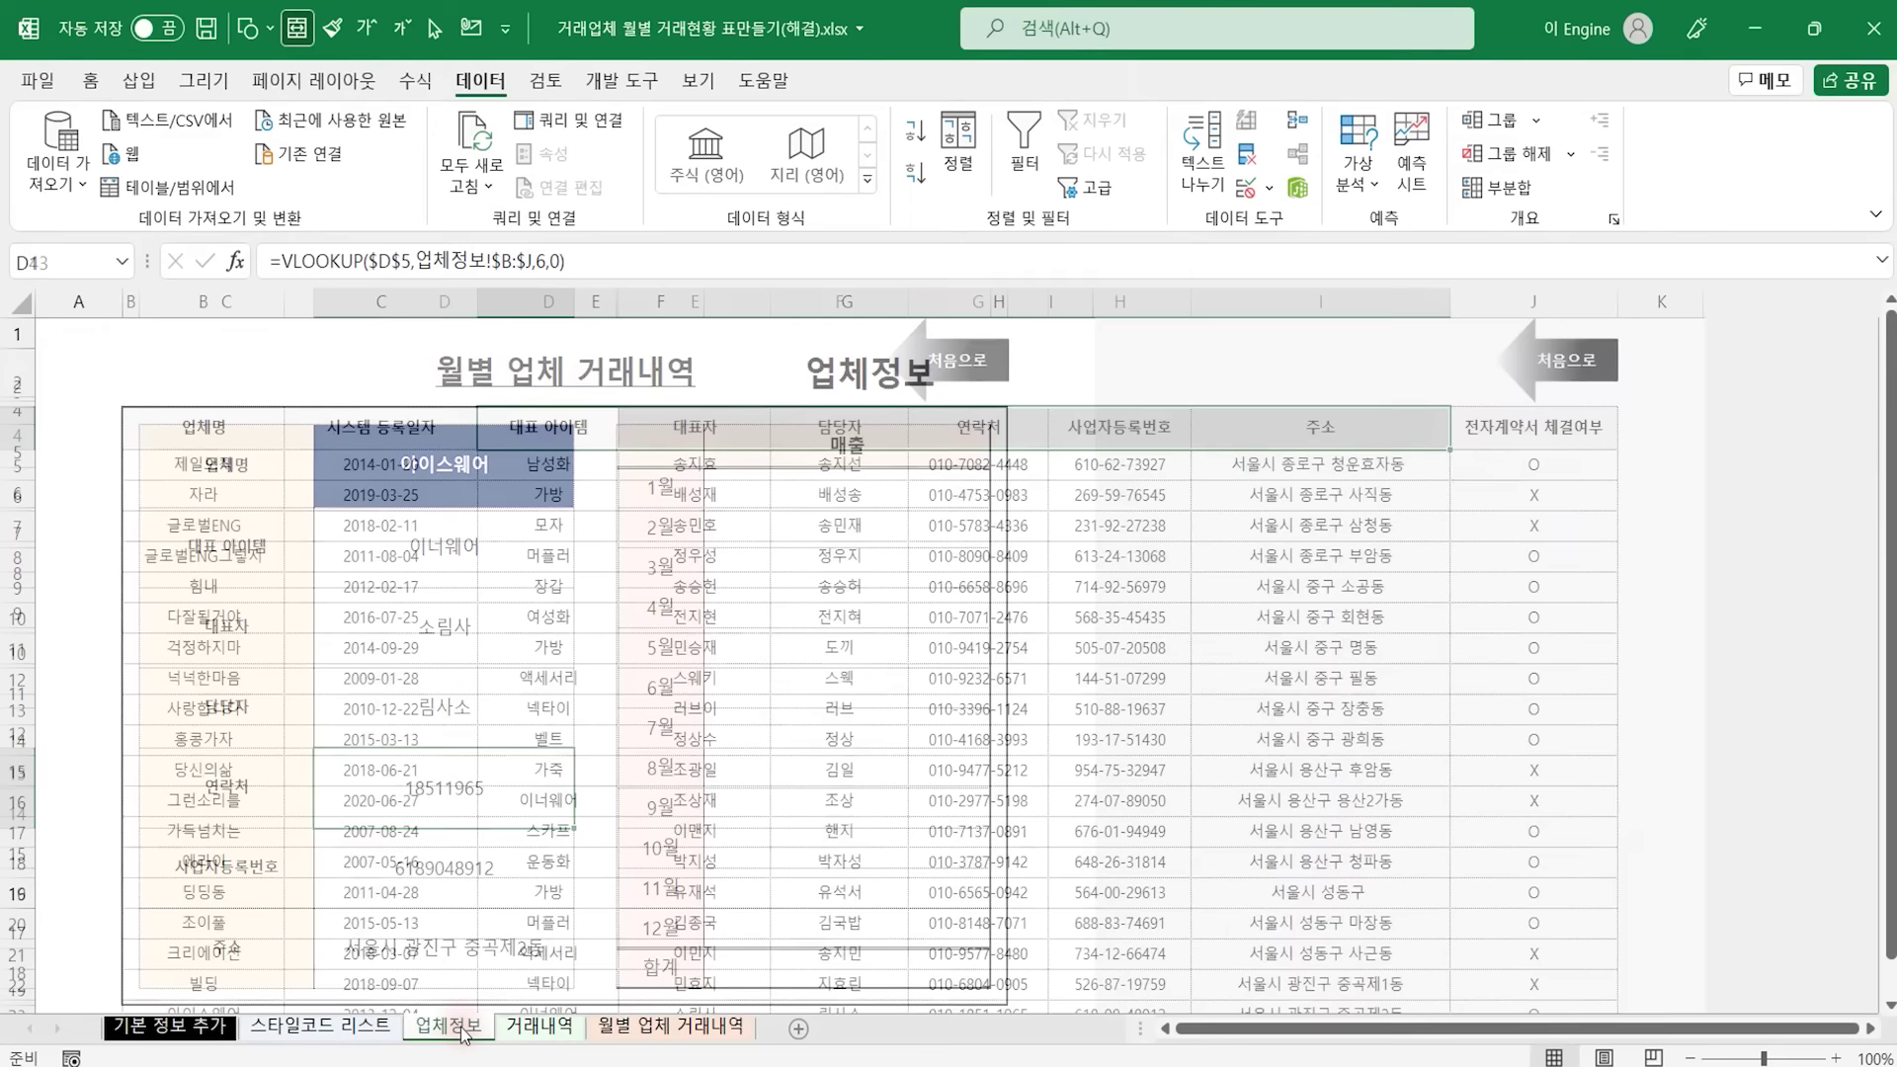
left_click(949, 592)
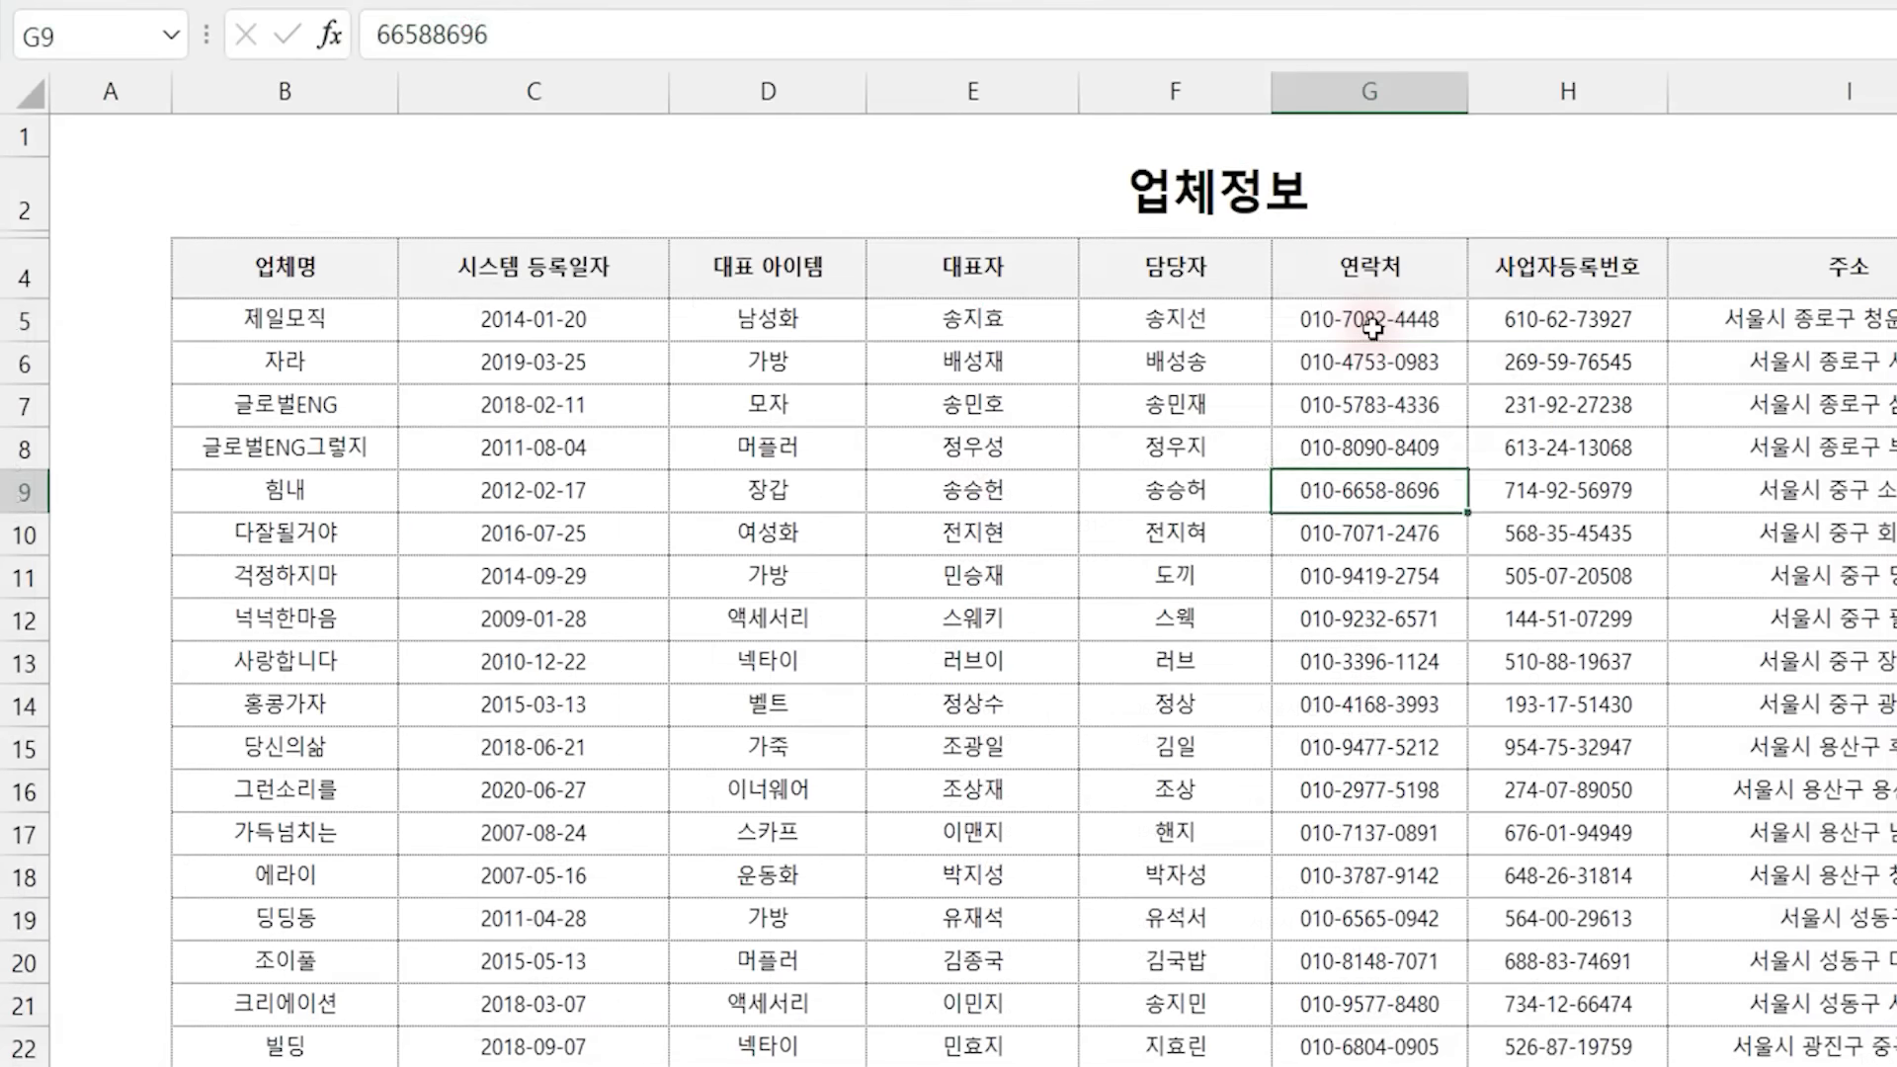
left_click(1373, 327)
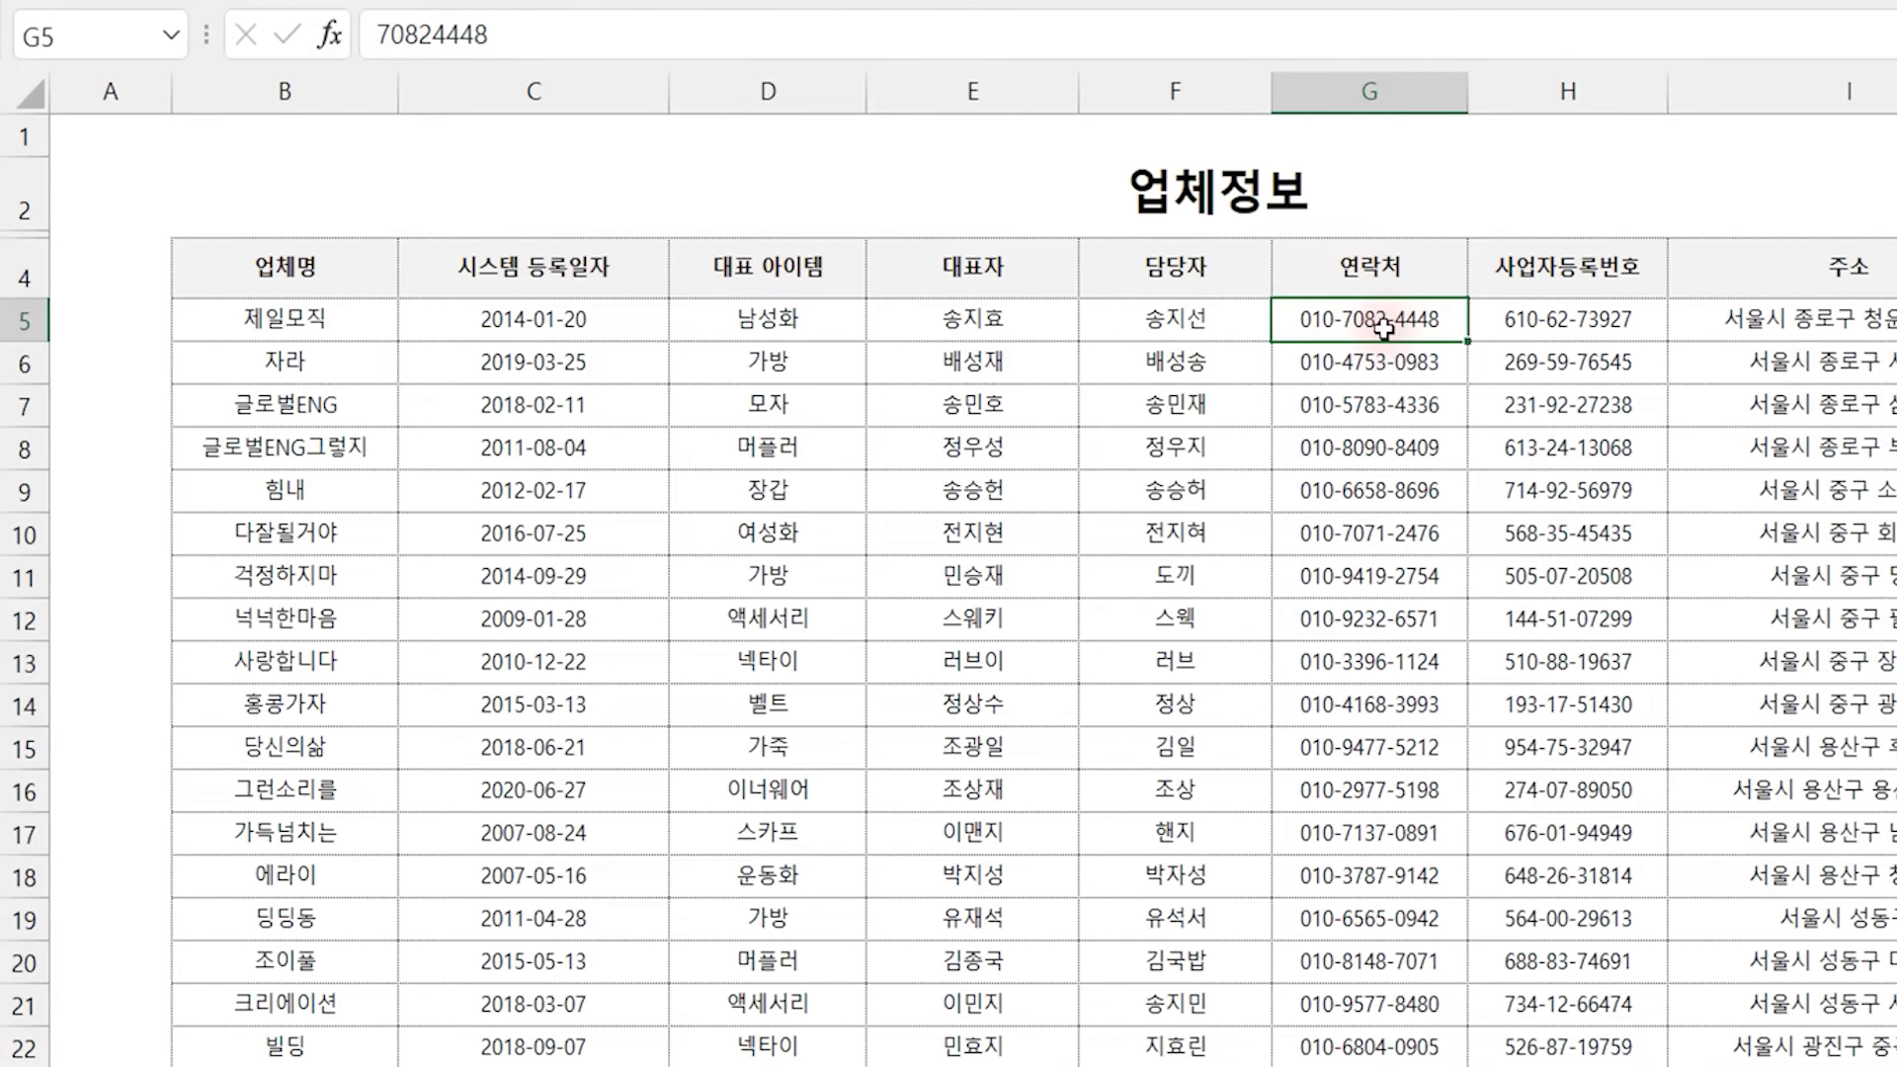
left_click(1556, 331)
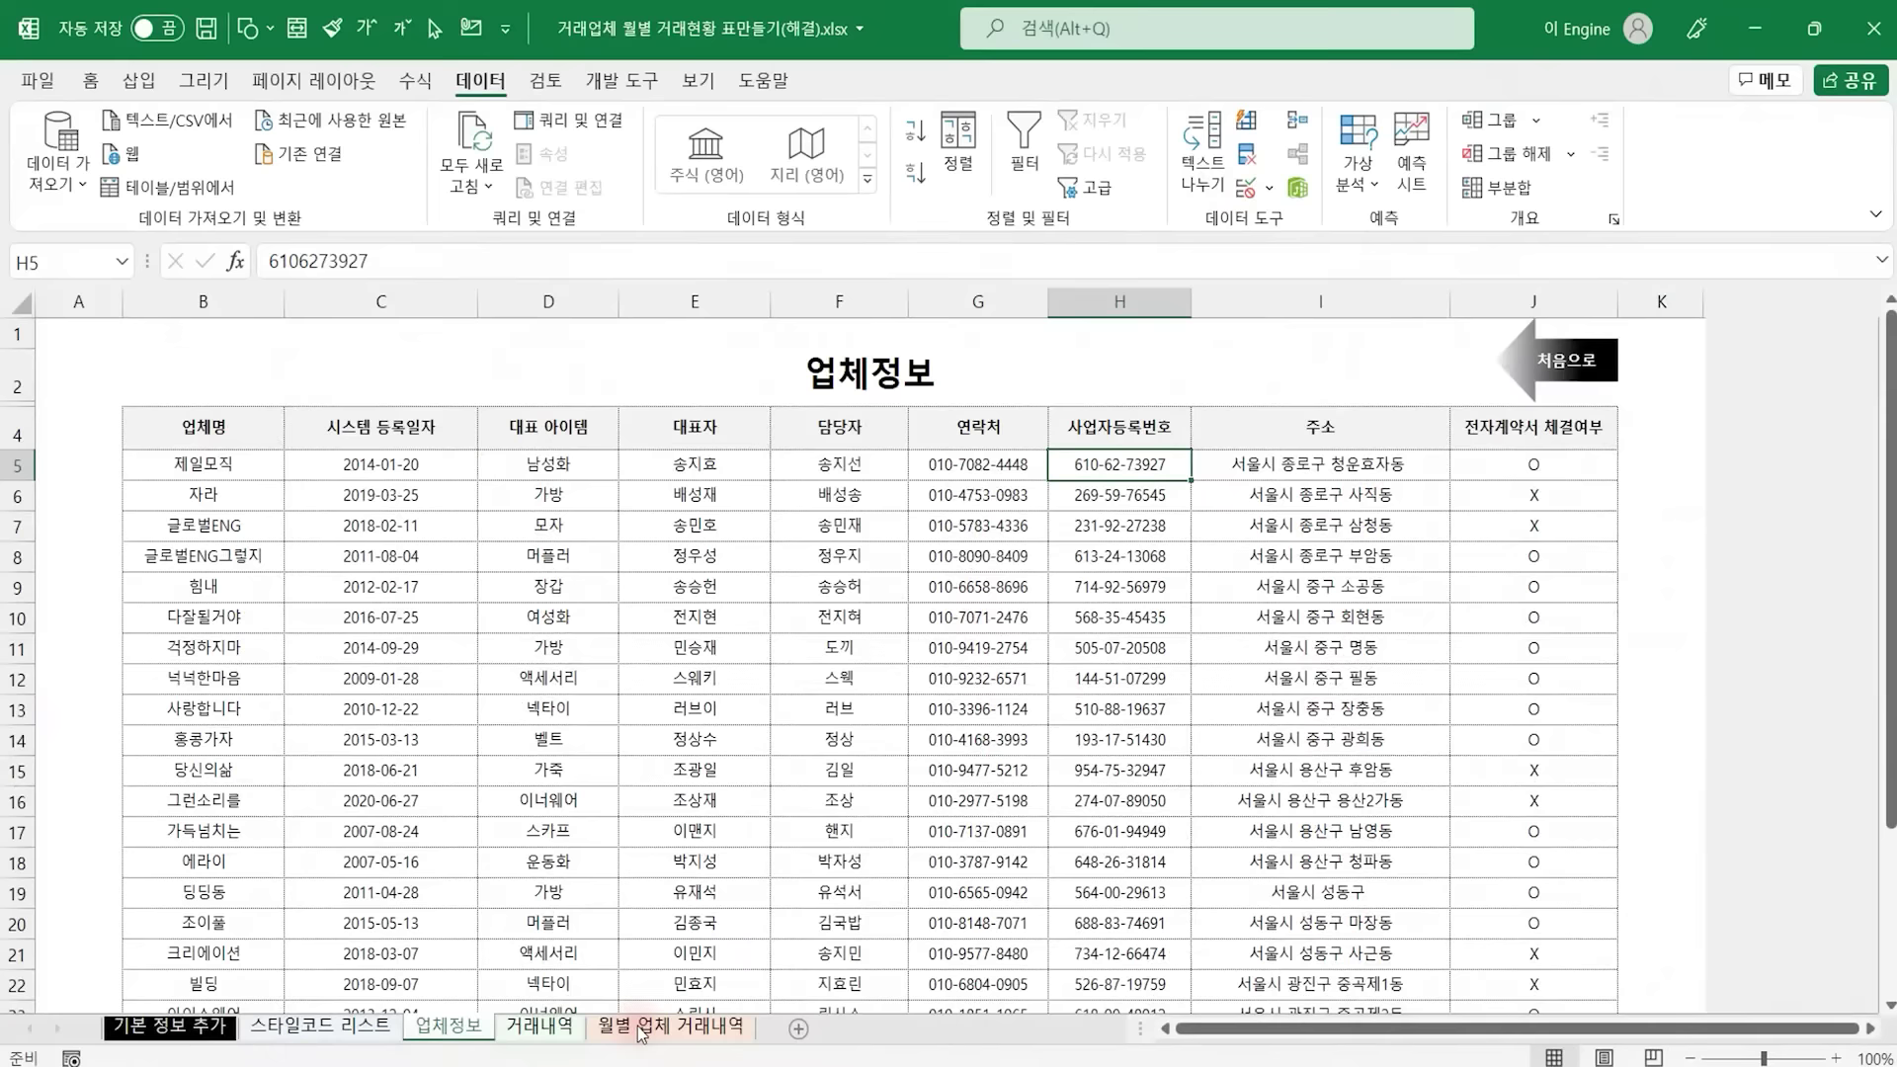
left_click(640, 1027)
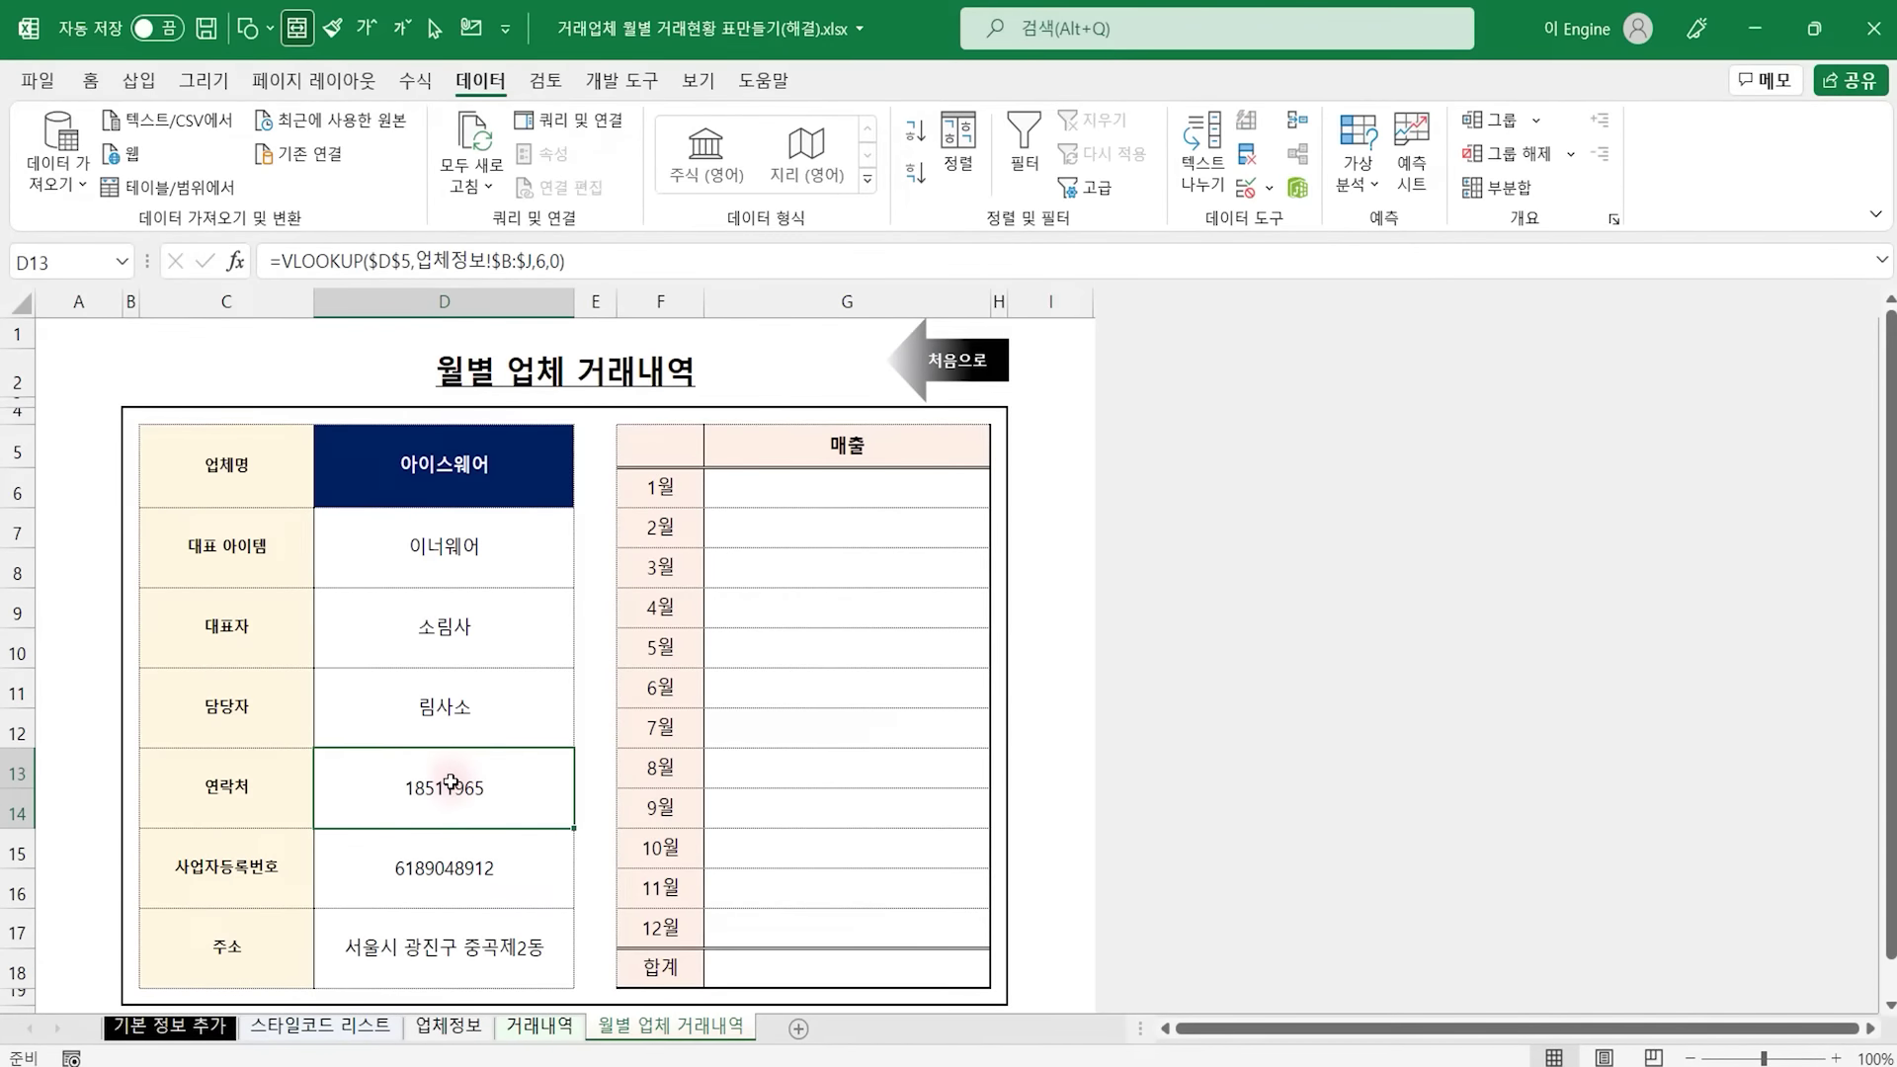
key("ctrl+1")
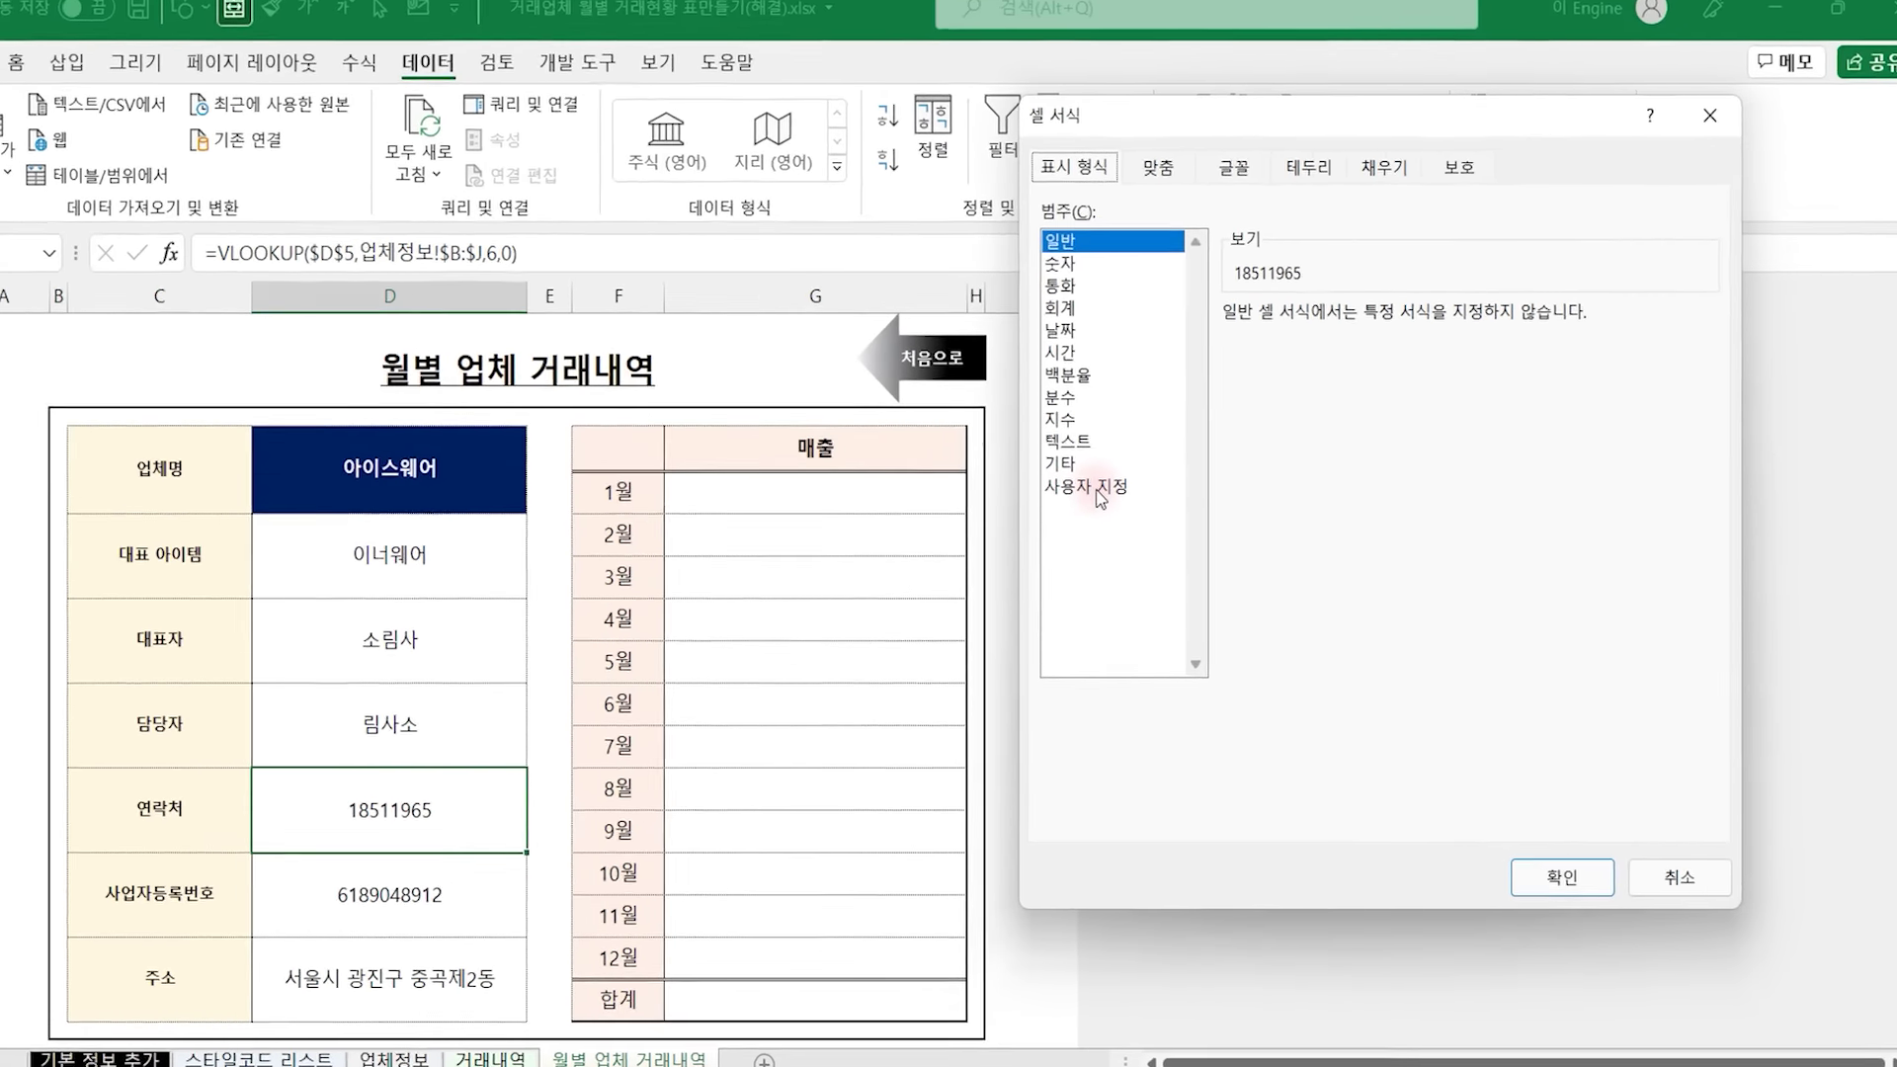
left_click(1100, 489)
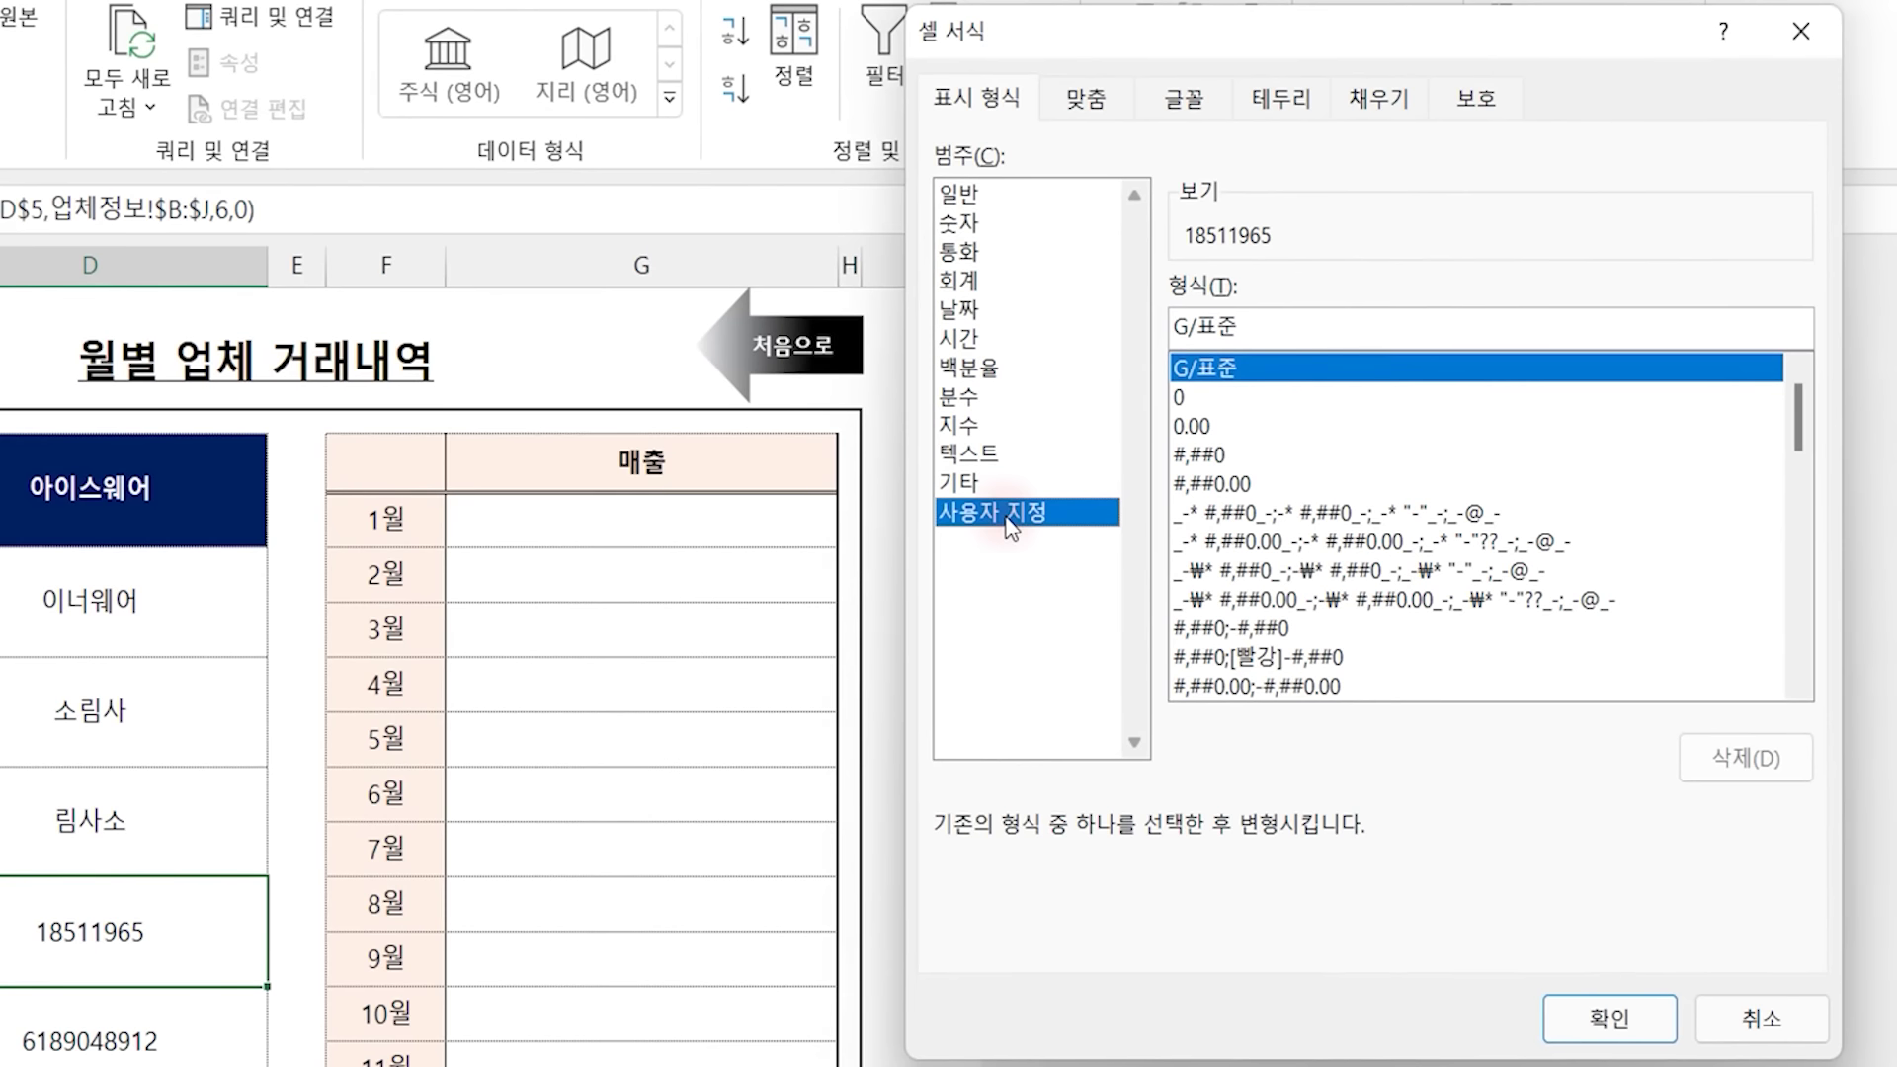
left_click_drag(1253, 322, 1034, 348)
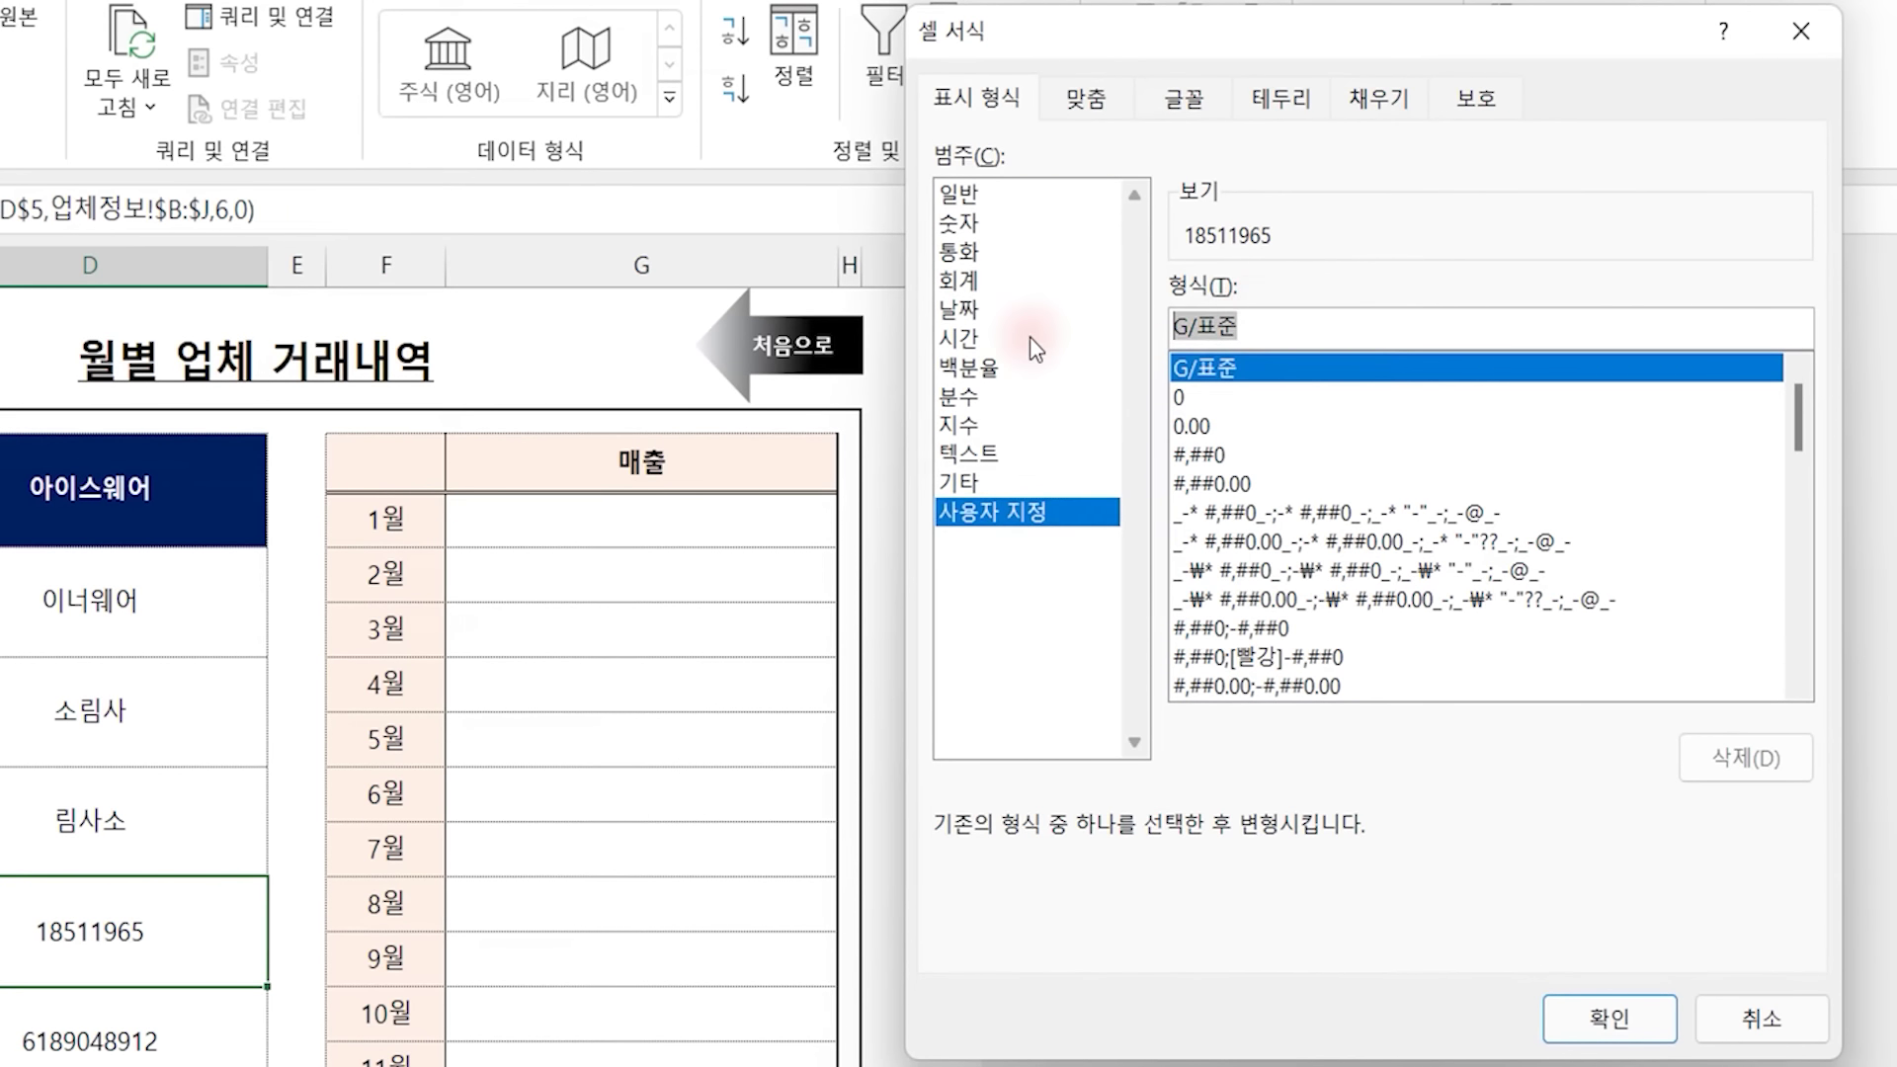
key("BackSpace")
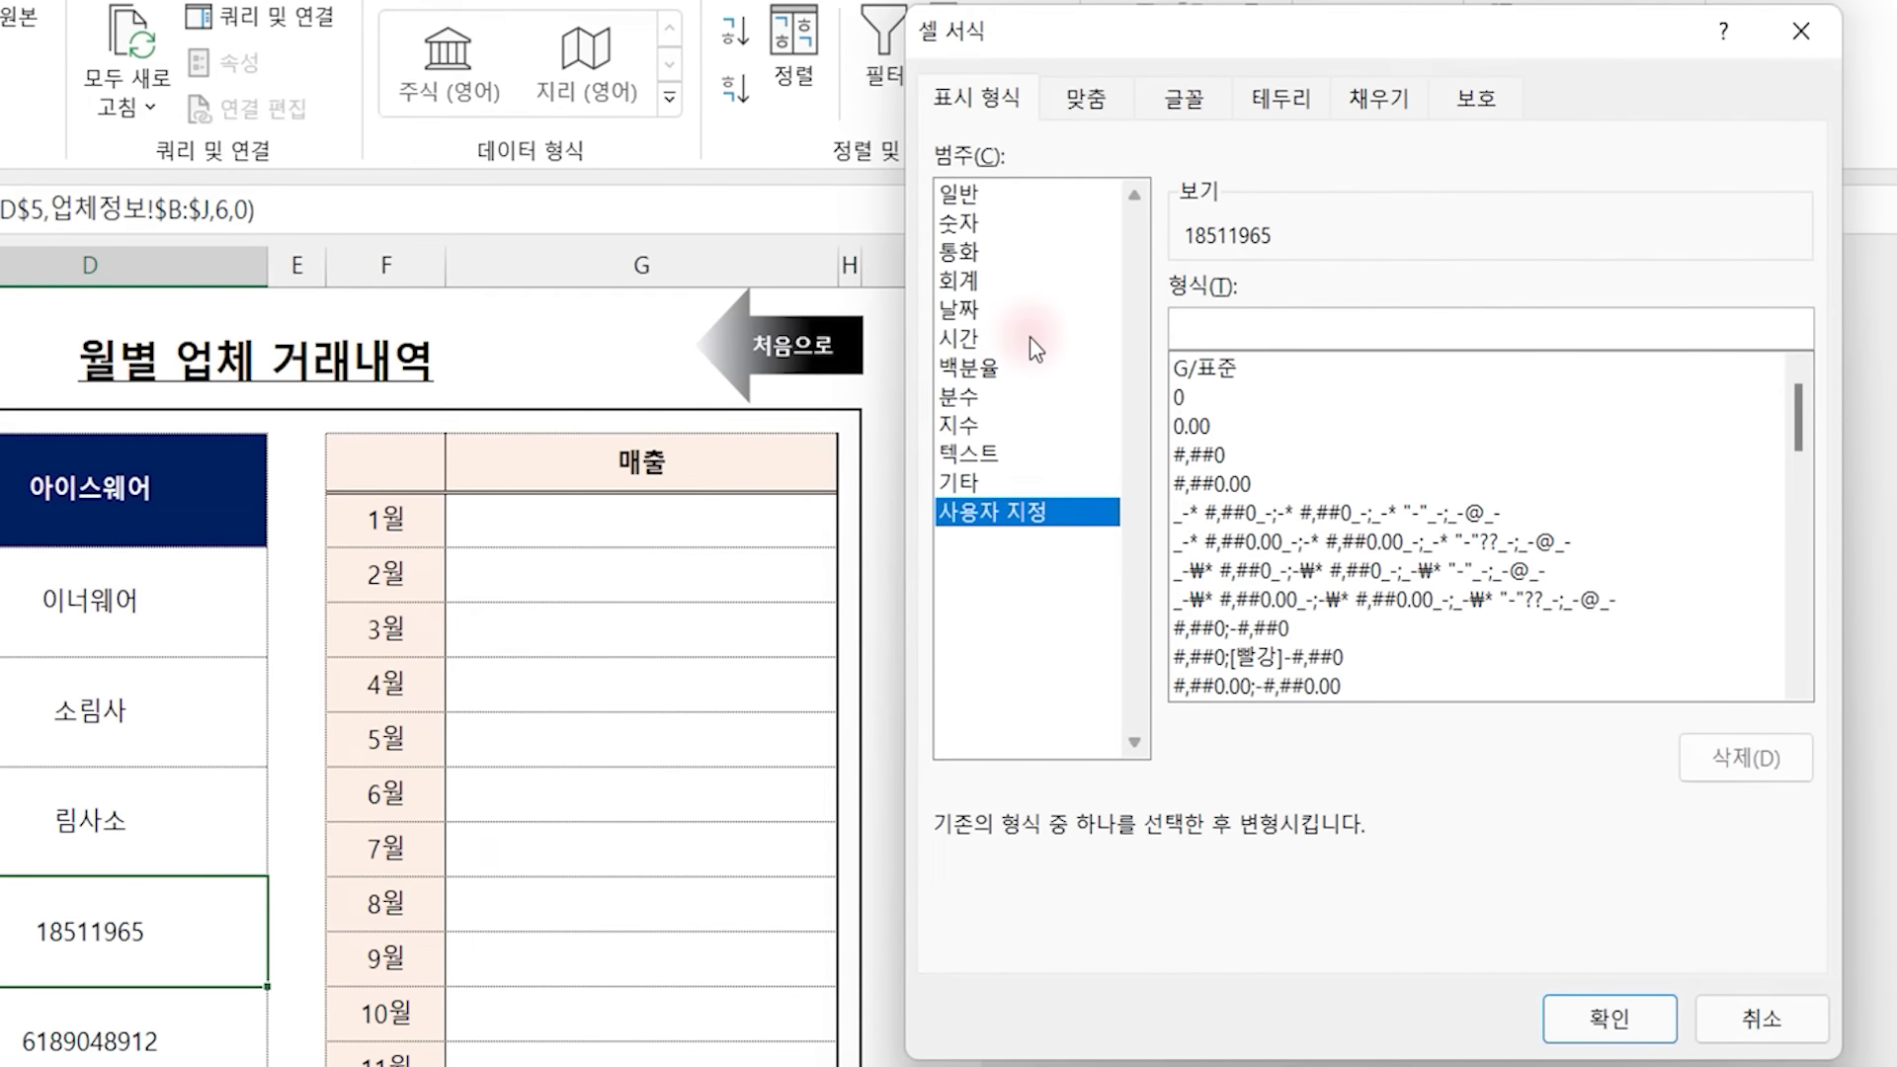
type("010")
type("-0000-")
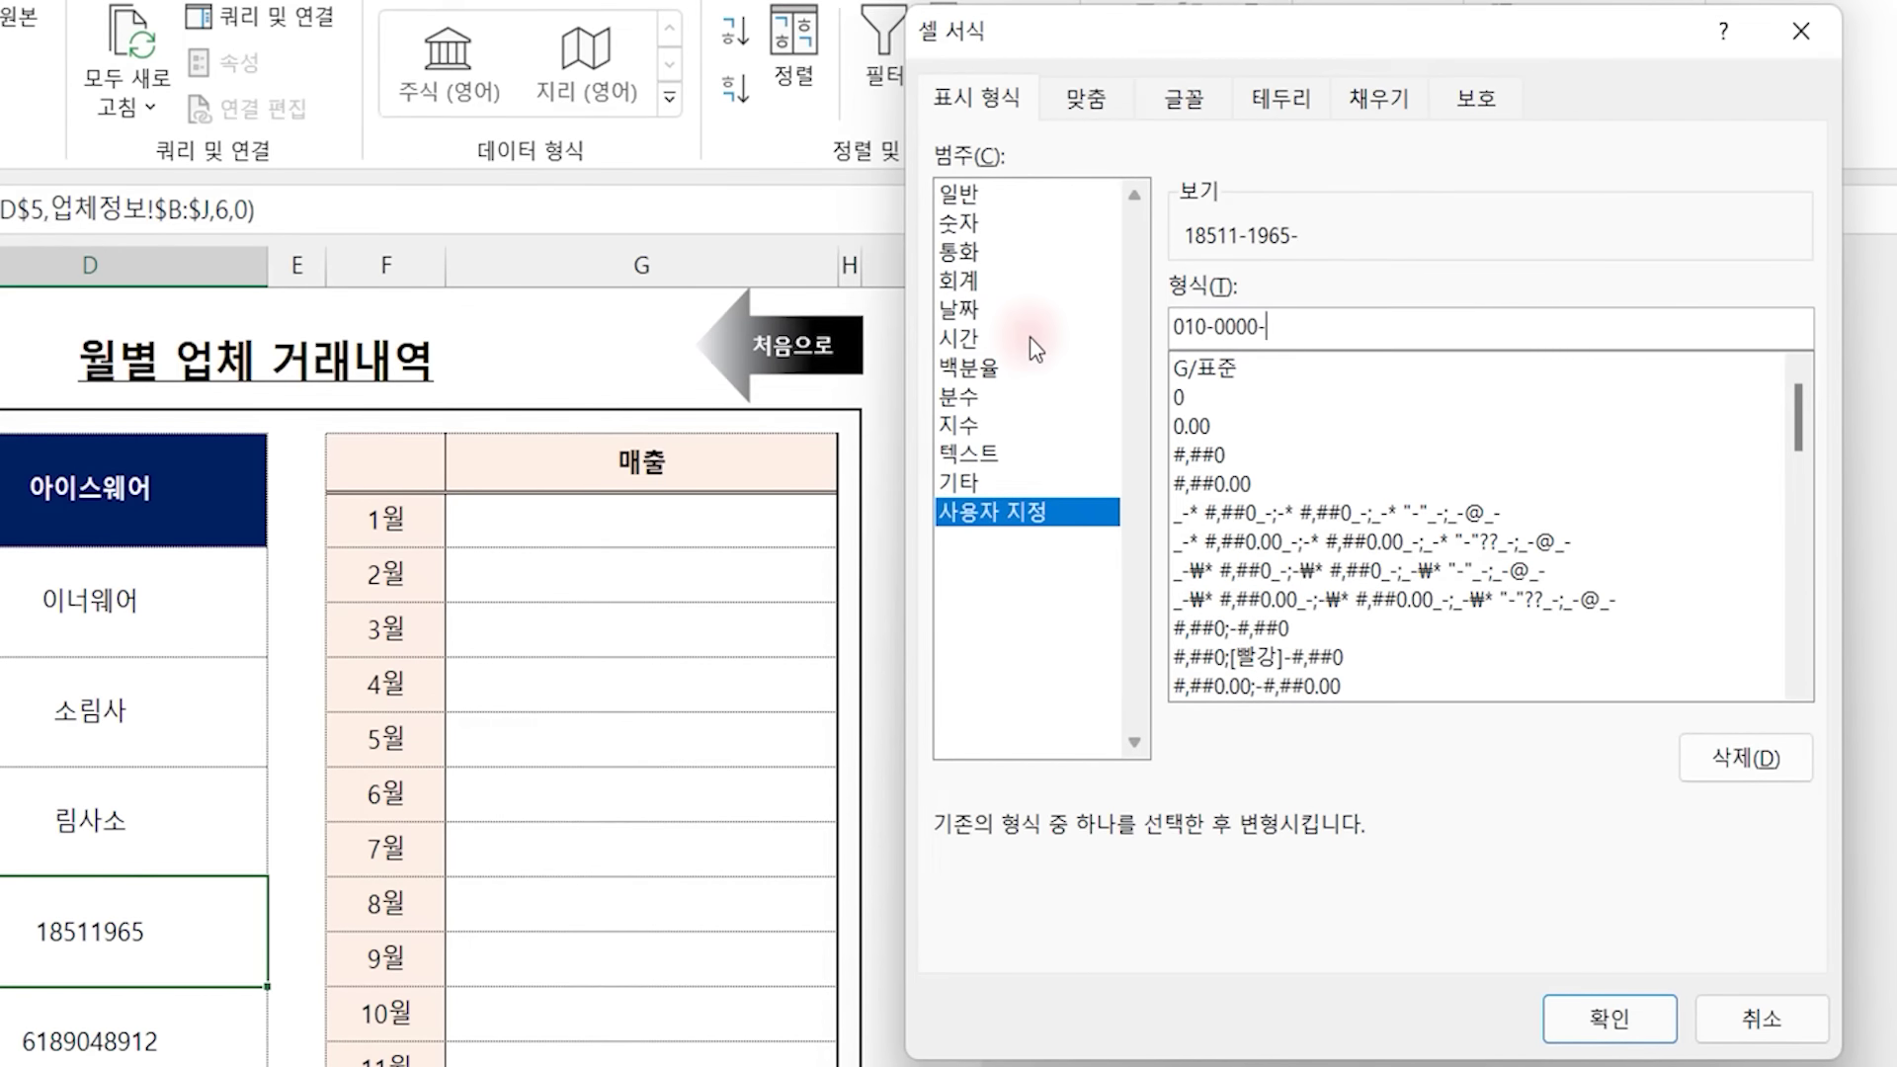
type("0000")
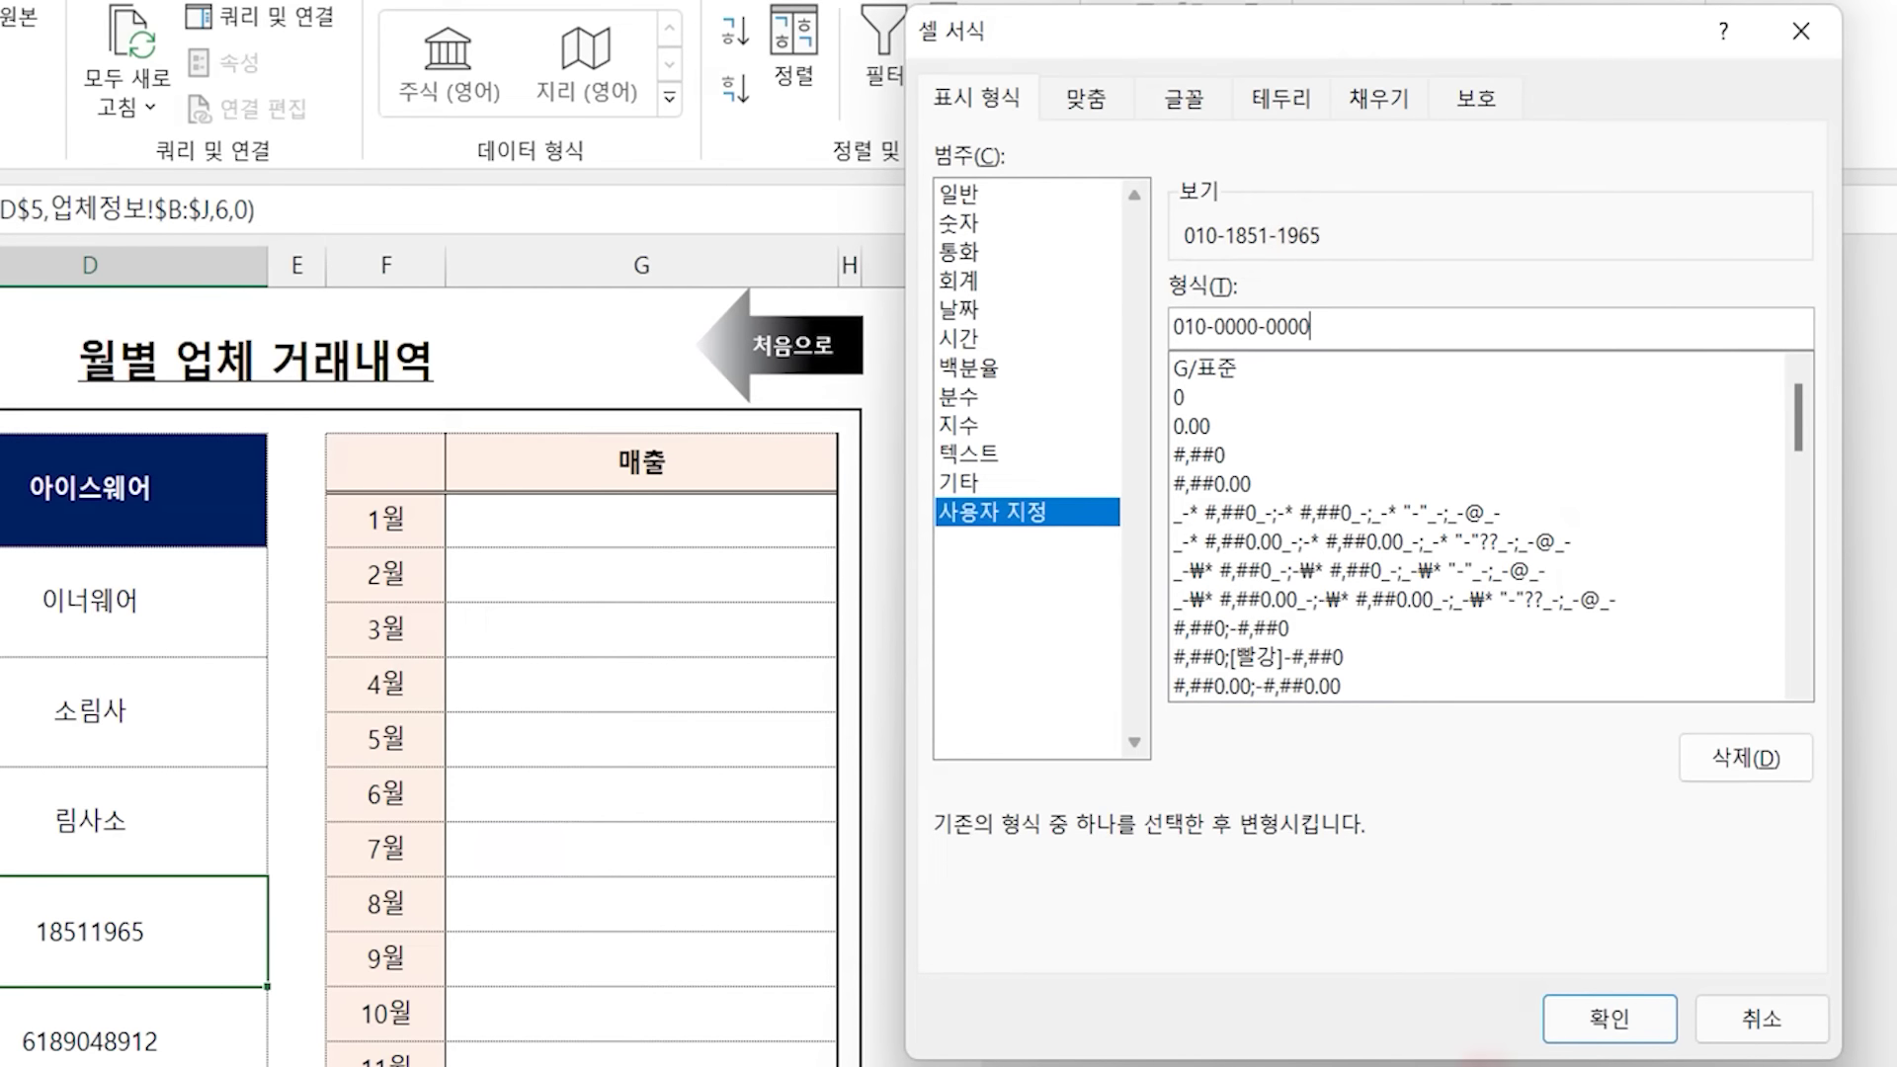
left_click(1591, 1020)
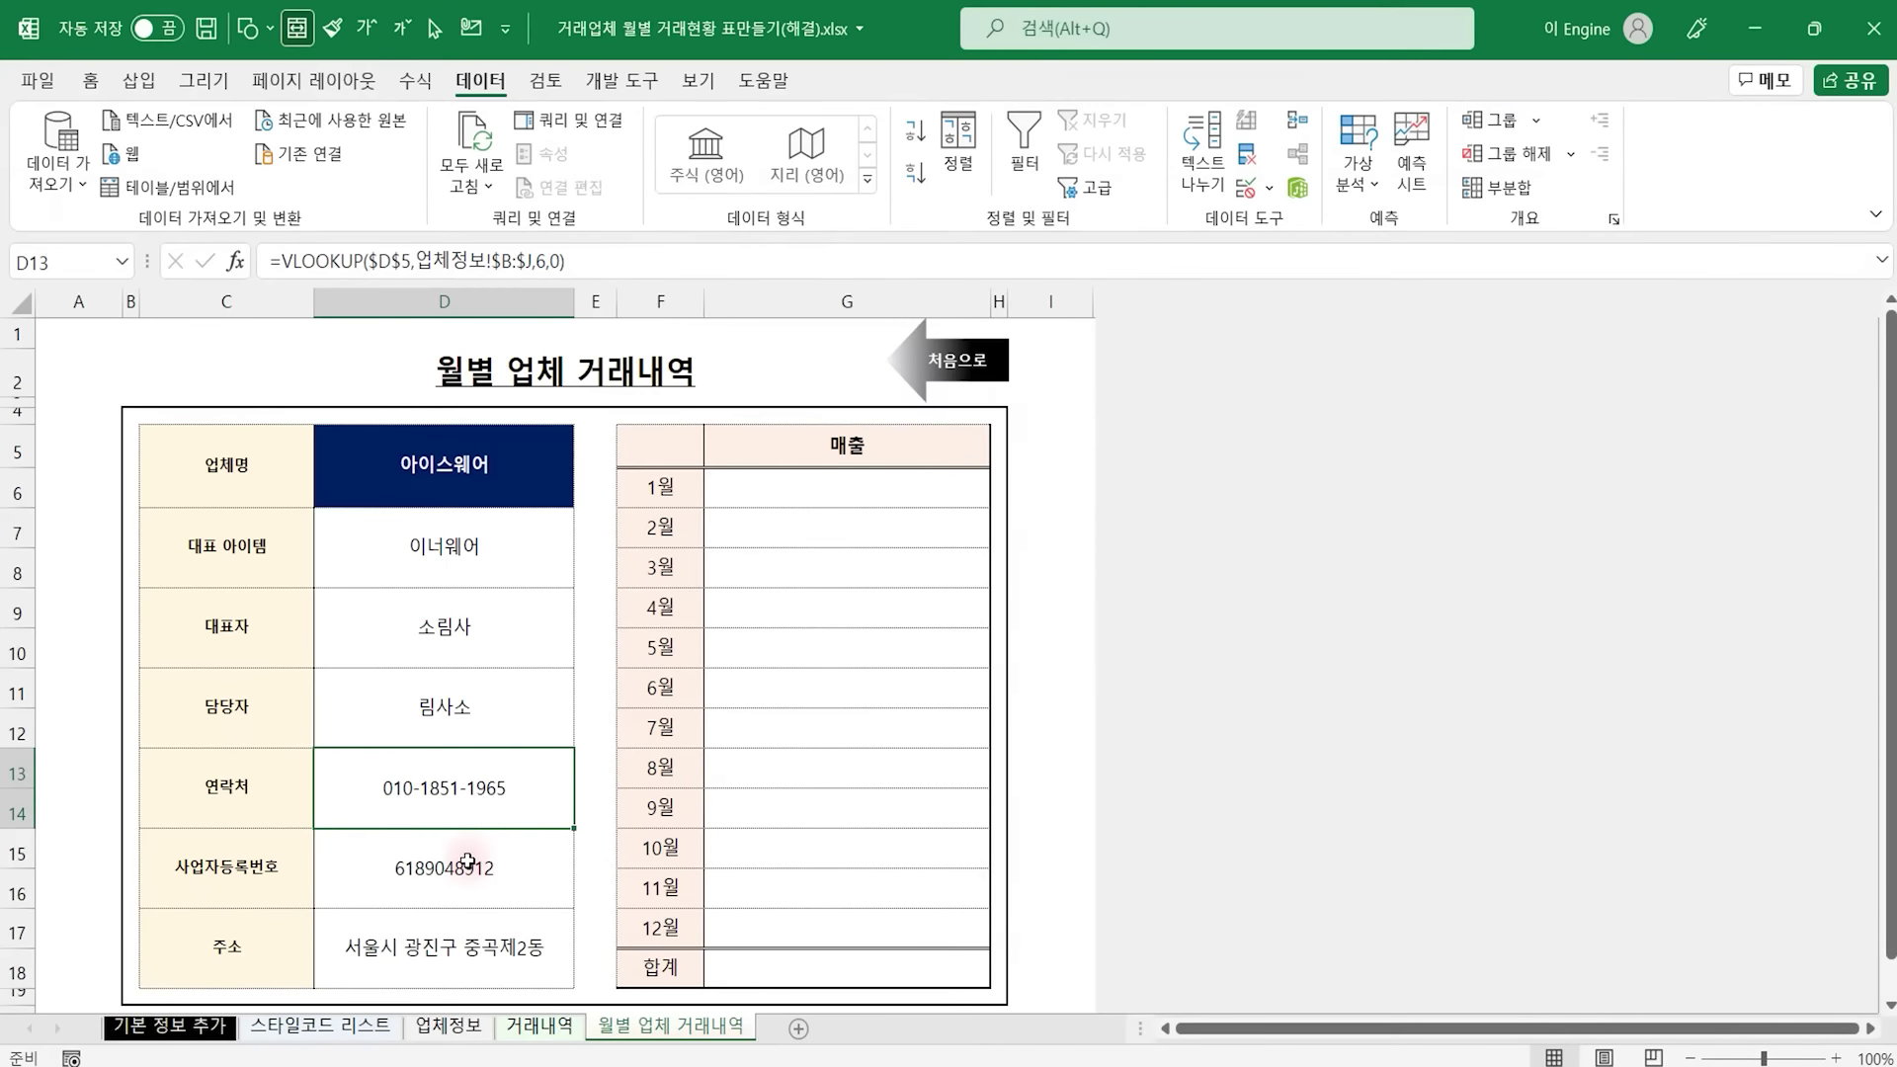
left_click(468, 862)
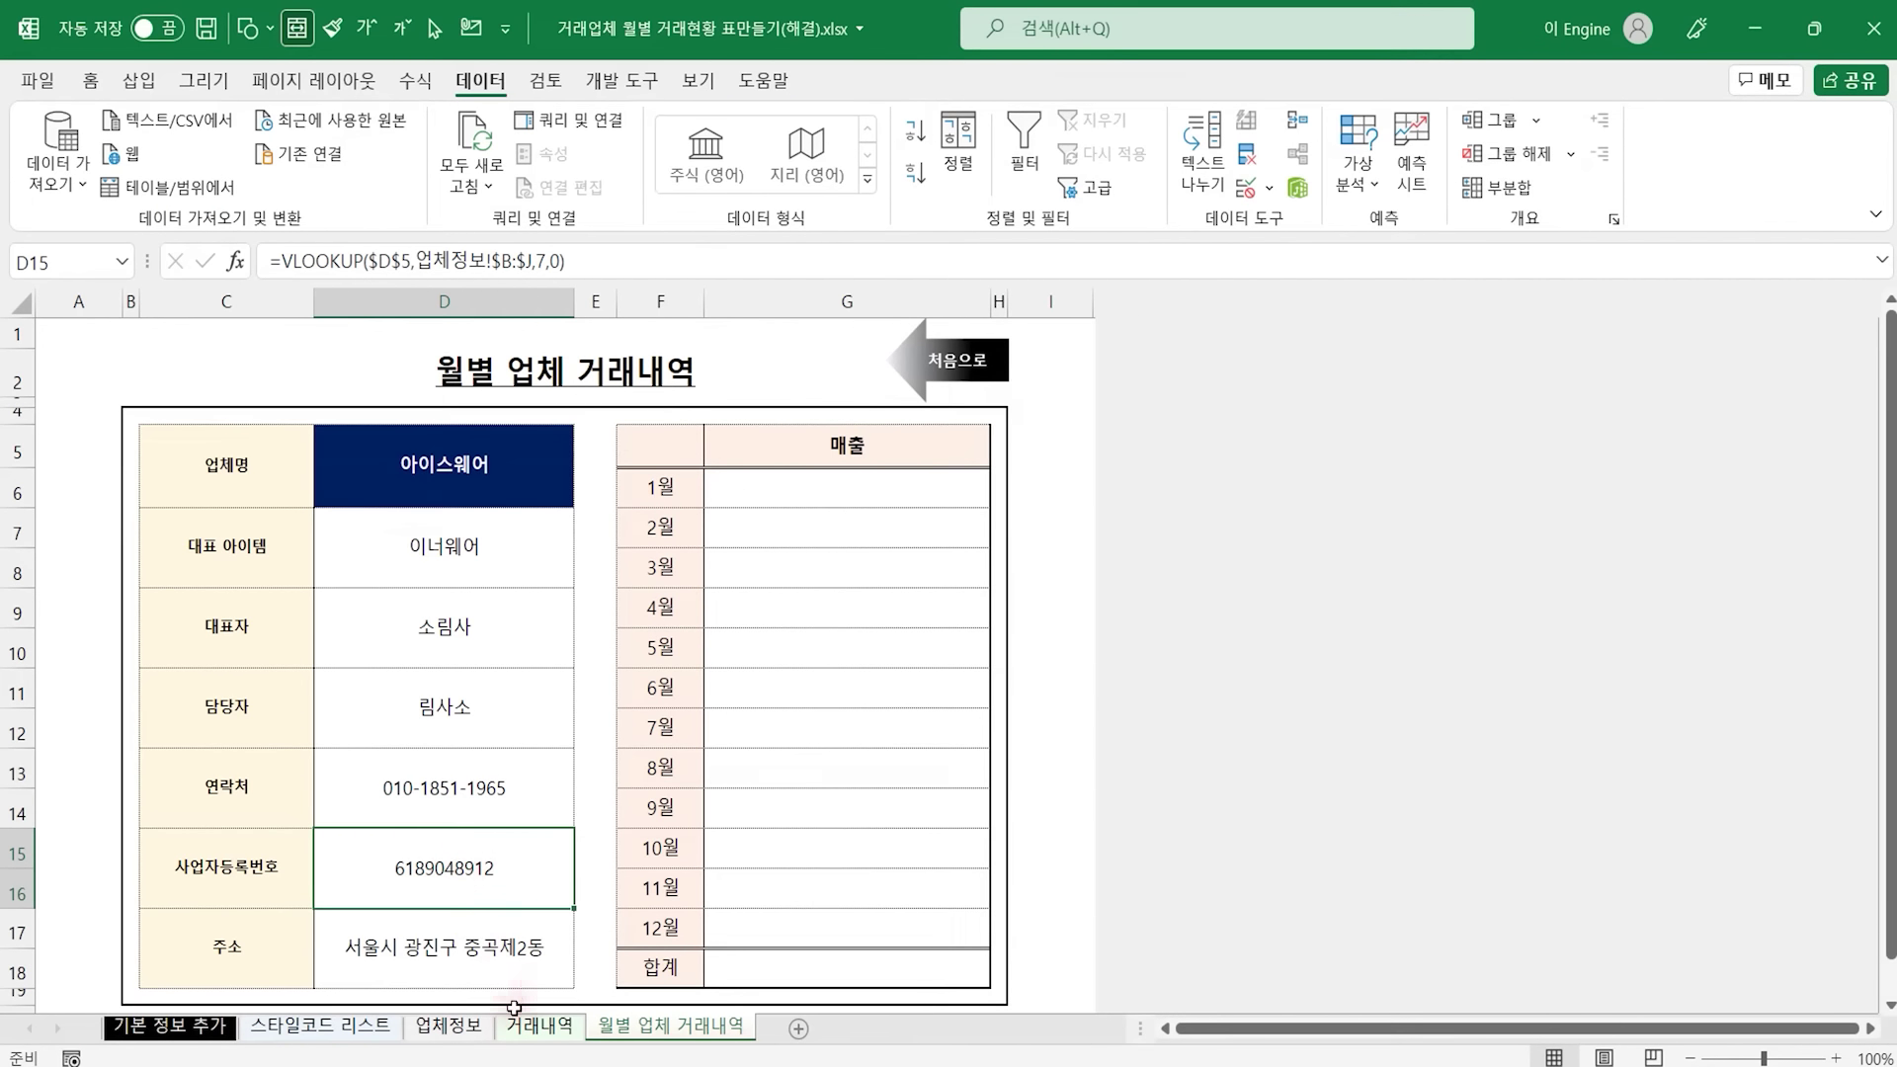
left_click(448, 1027)
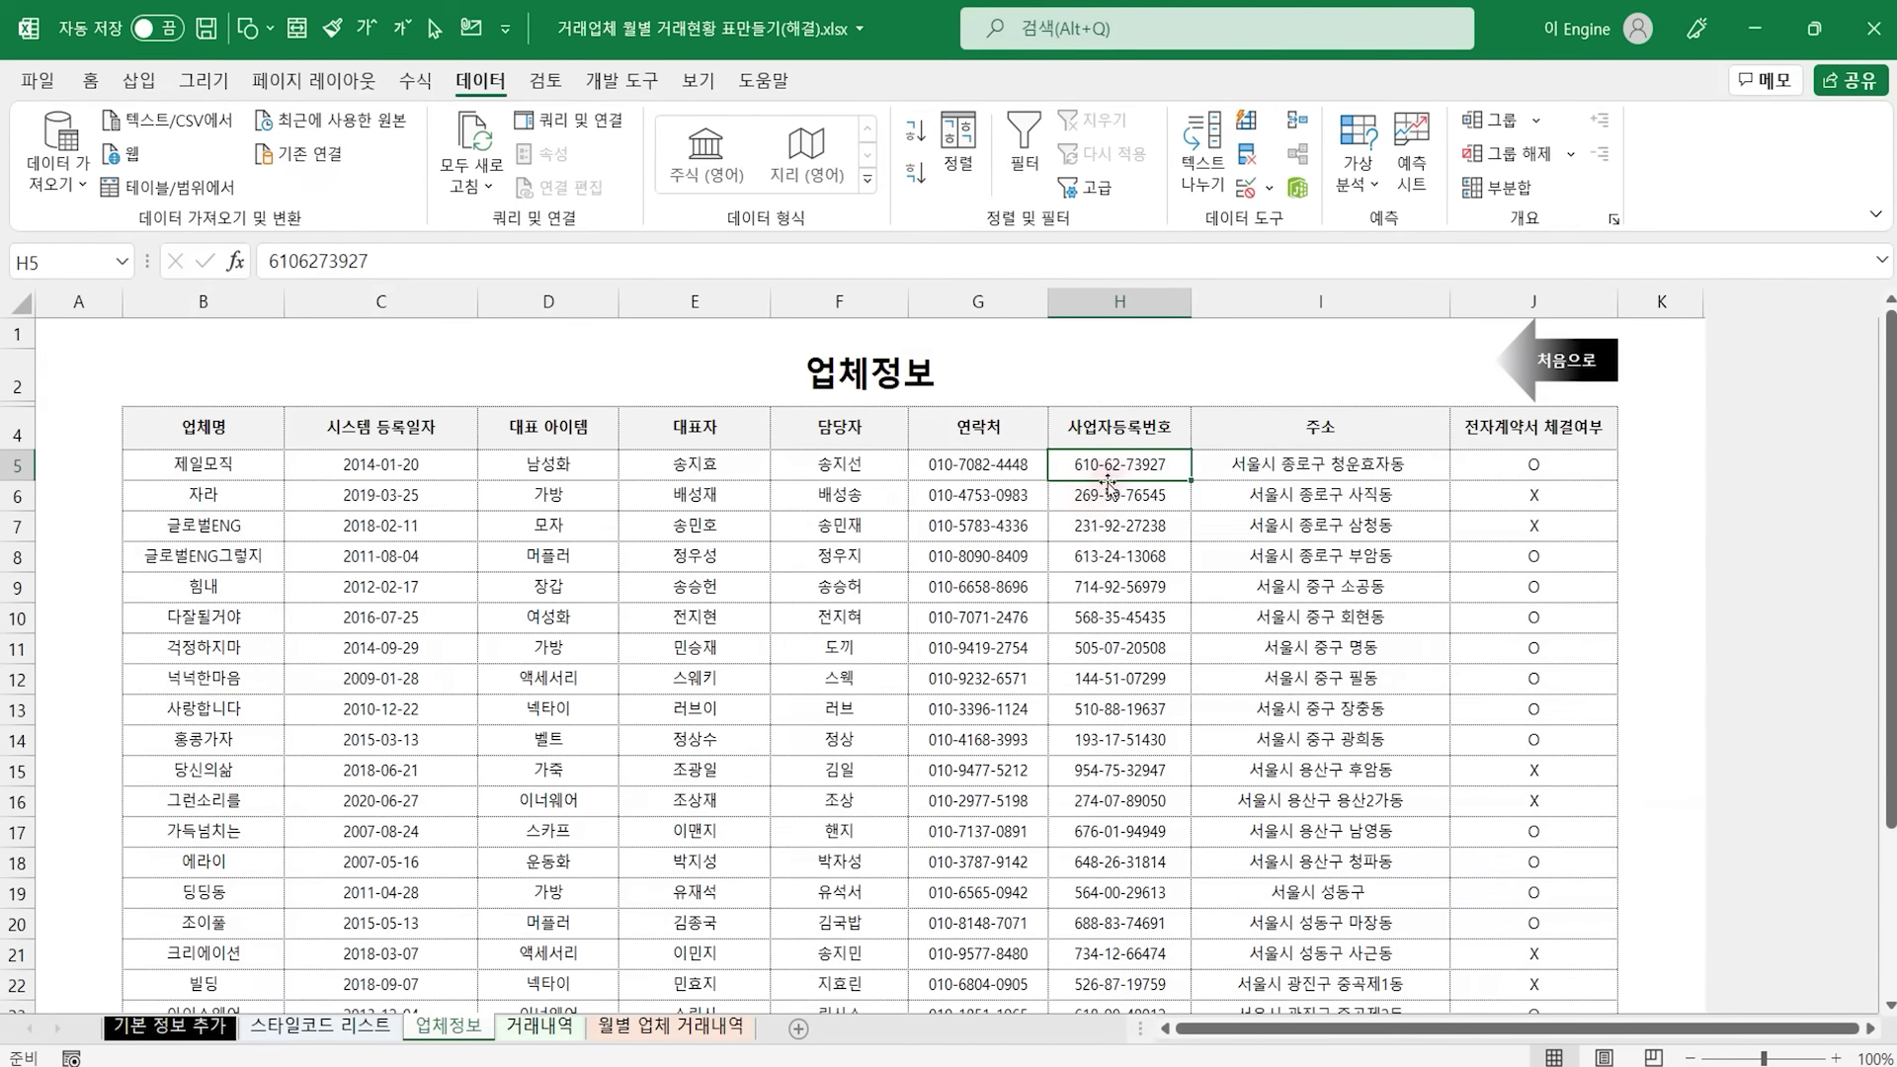
left_click(634, 1028)
left_click(447, 869)
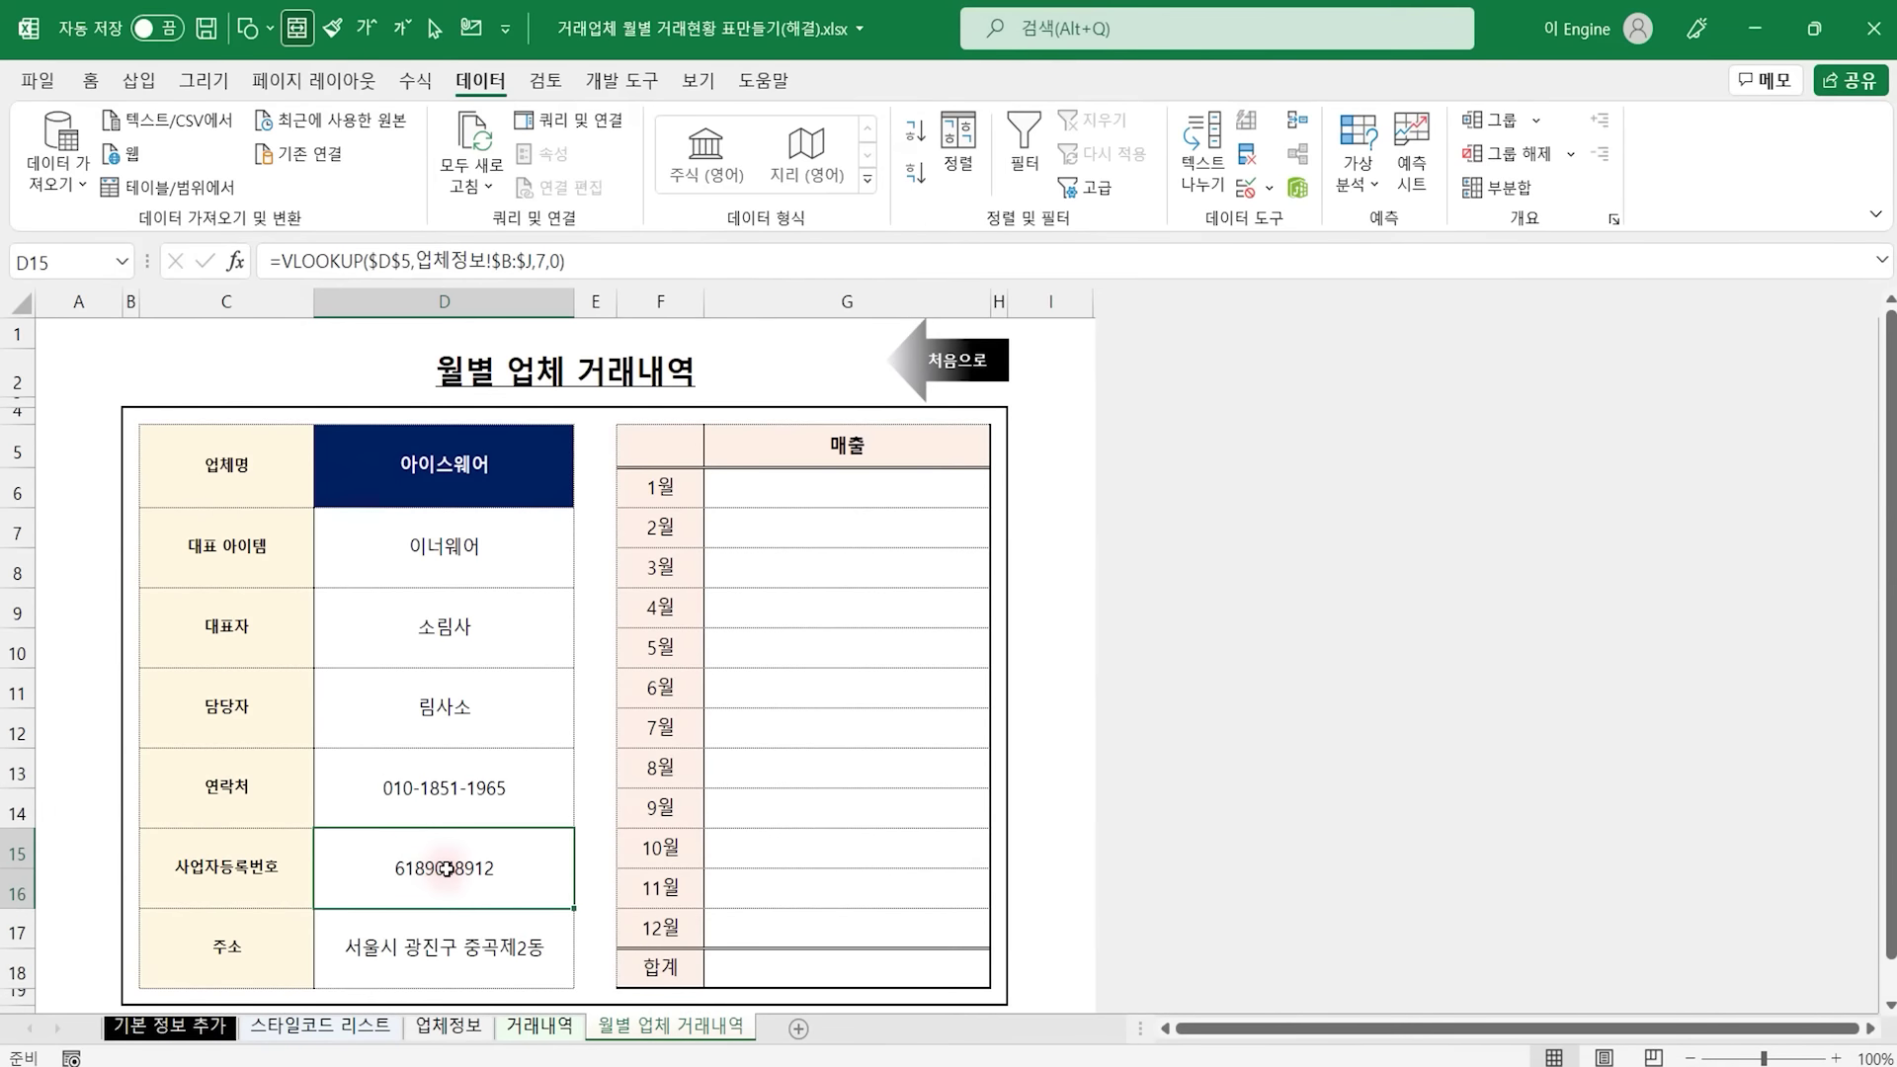
key("ctrl+1")
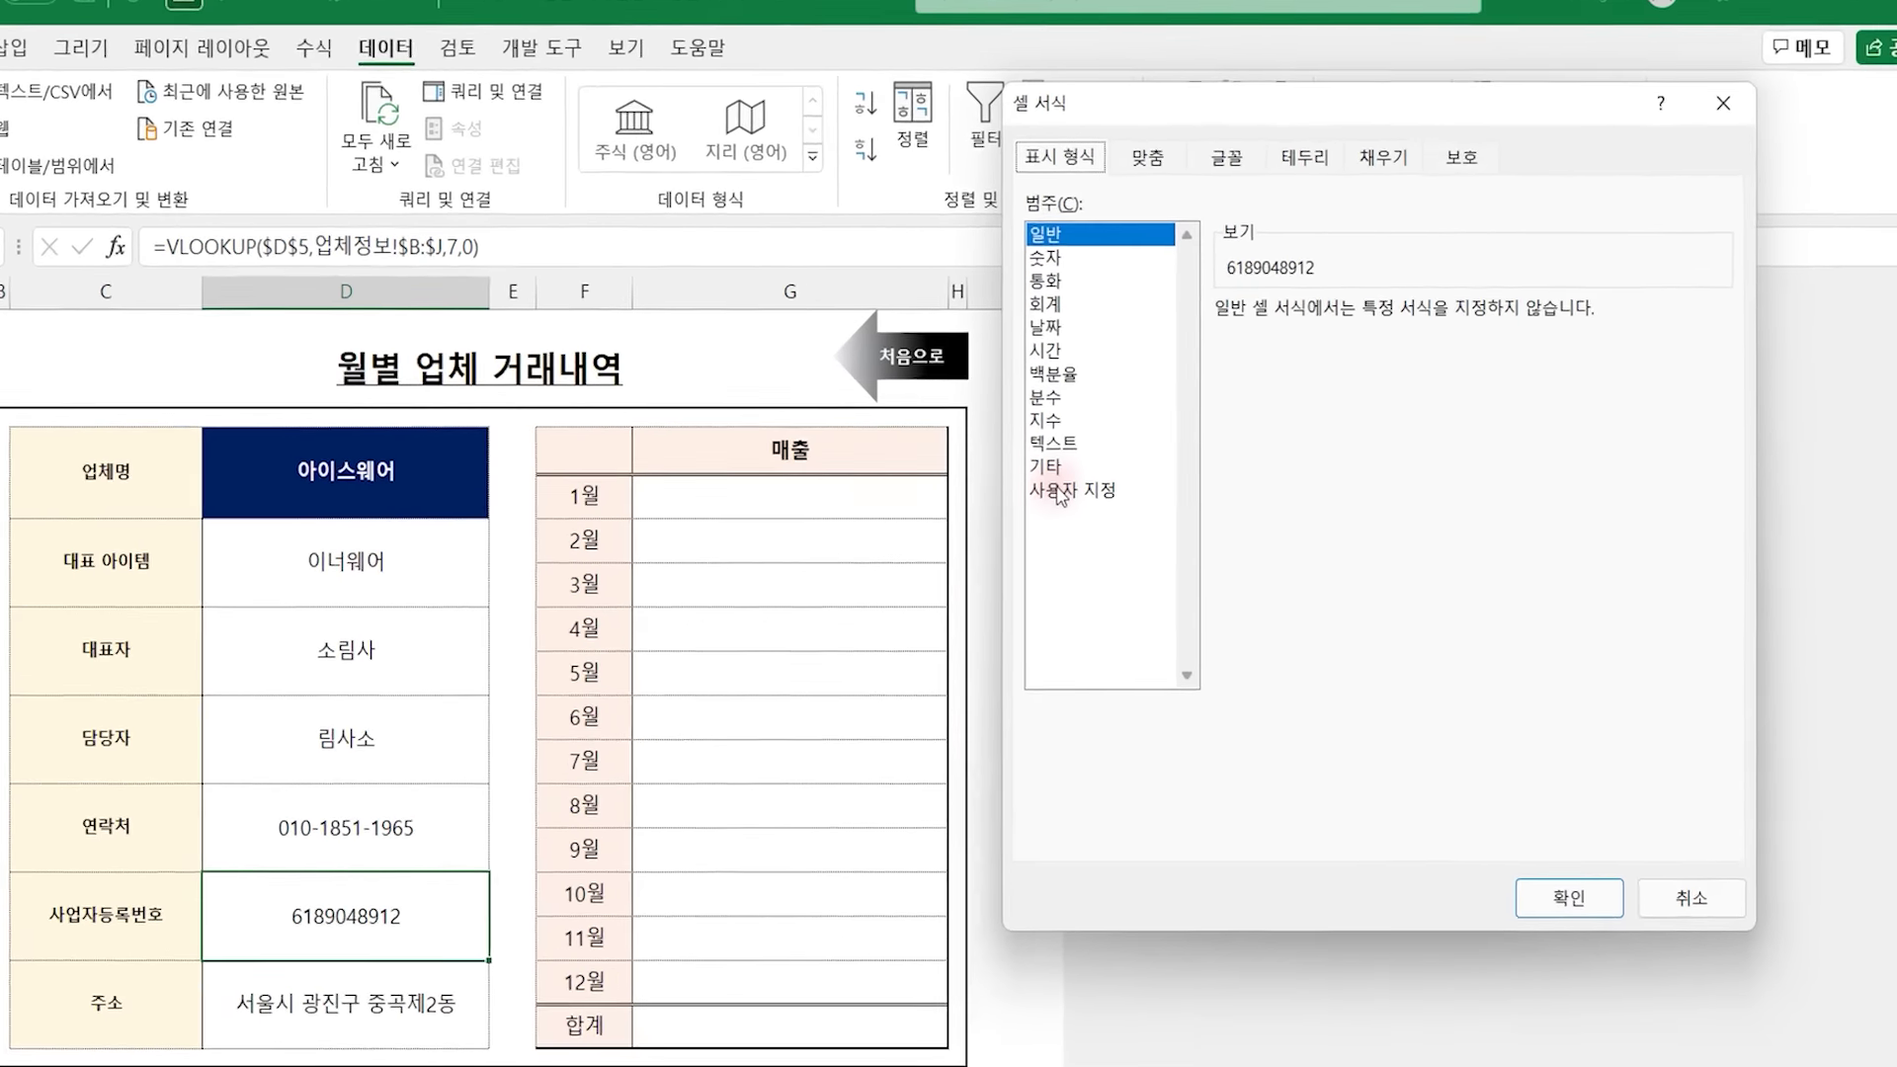
left_click(1057, 491)
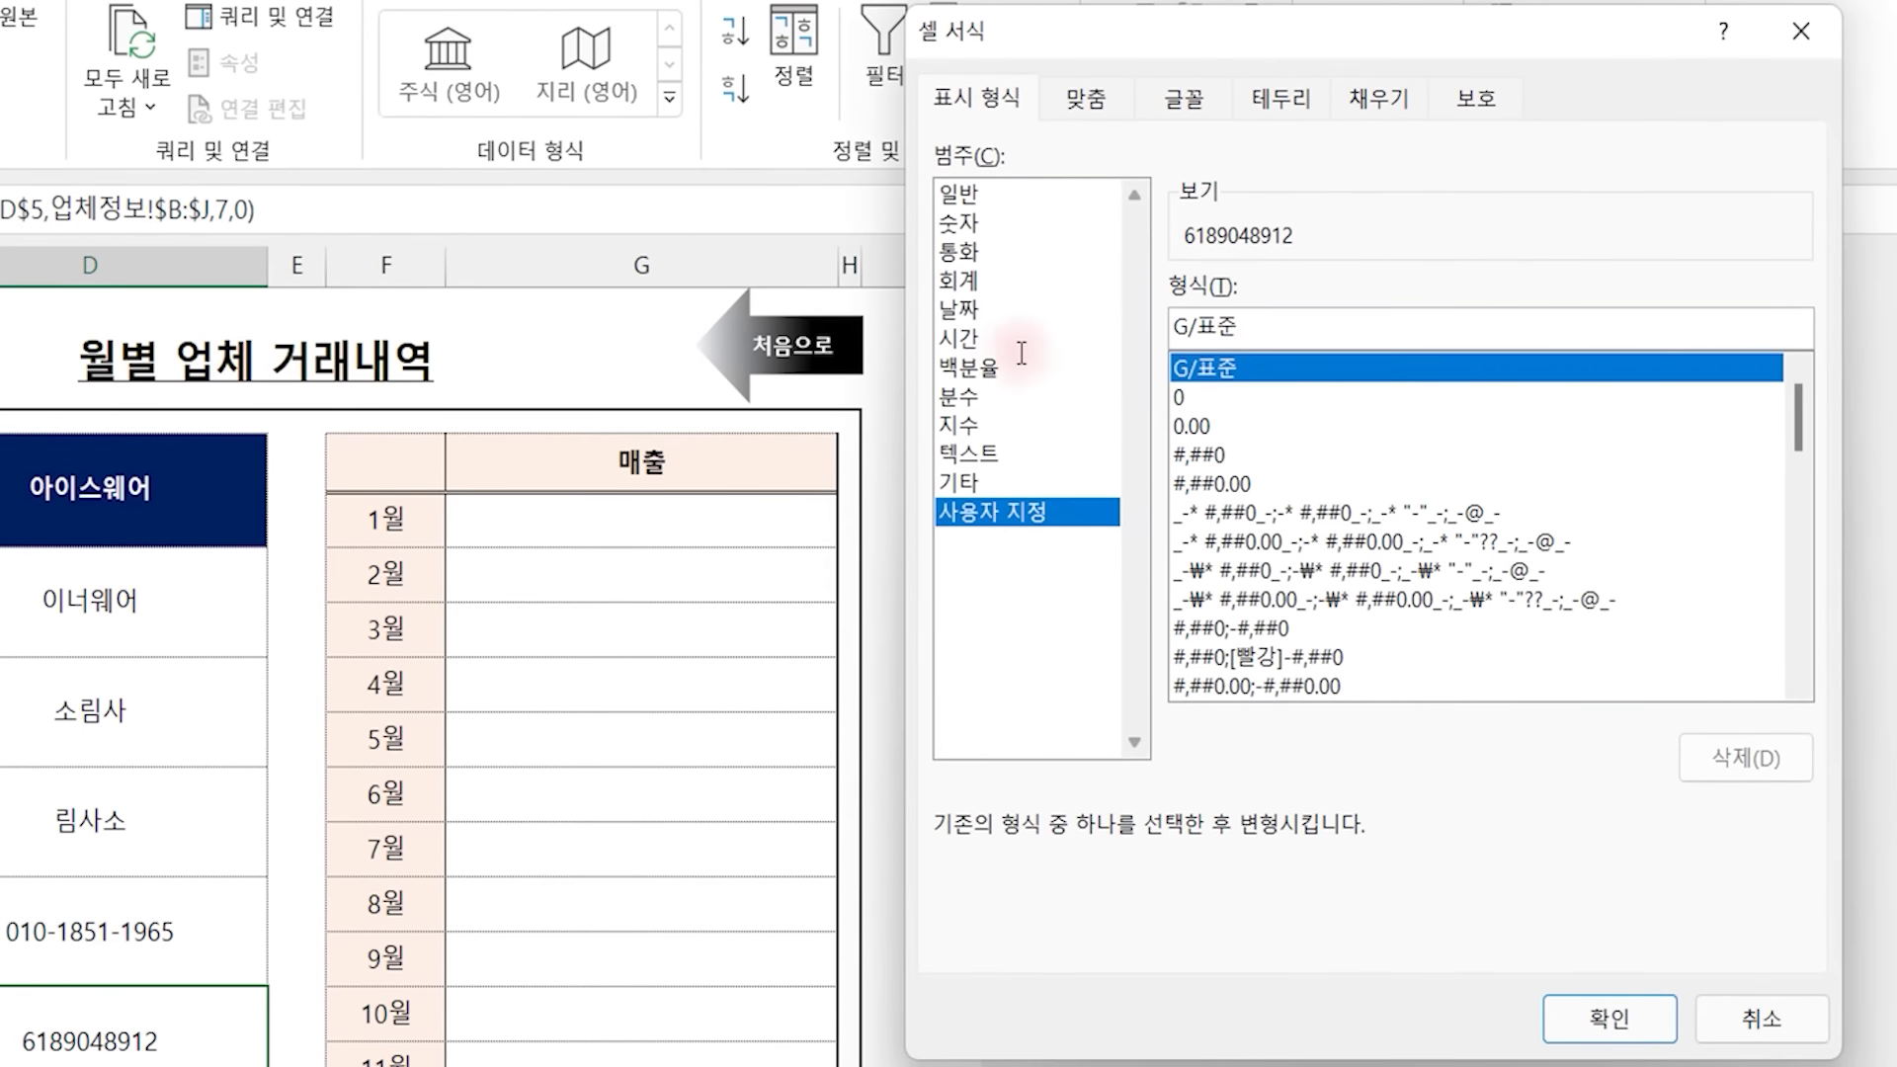
key("ctrl+a")
type("00")
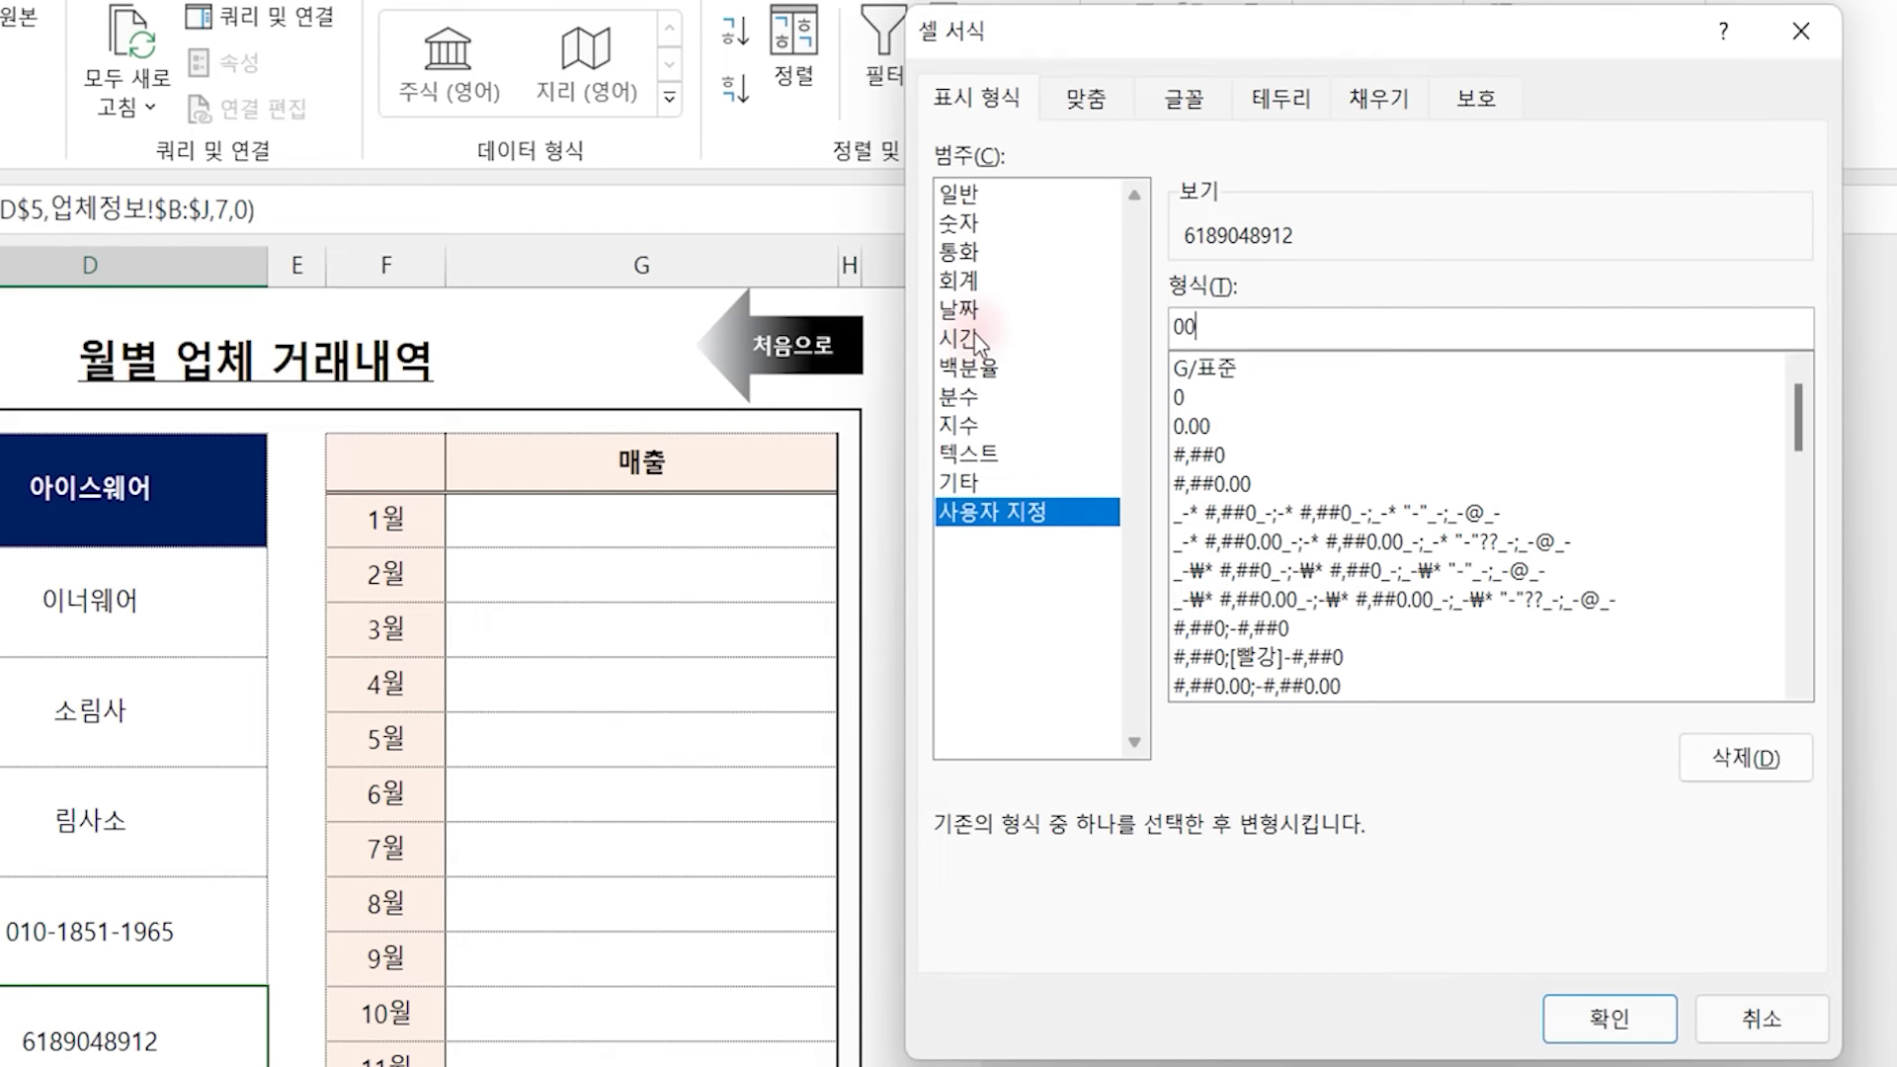
type("0-00-0000")
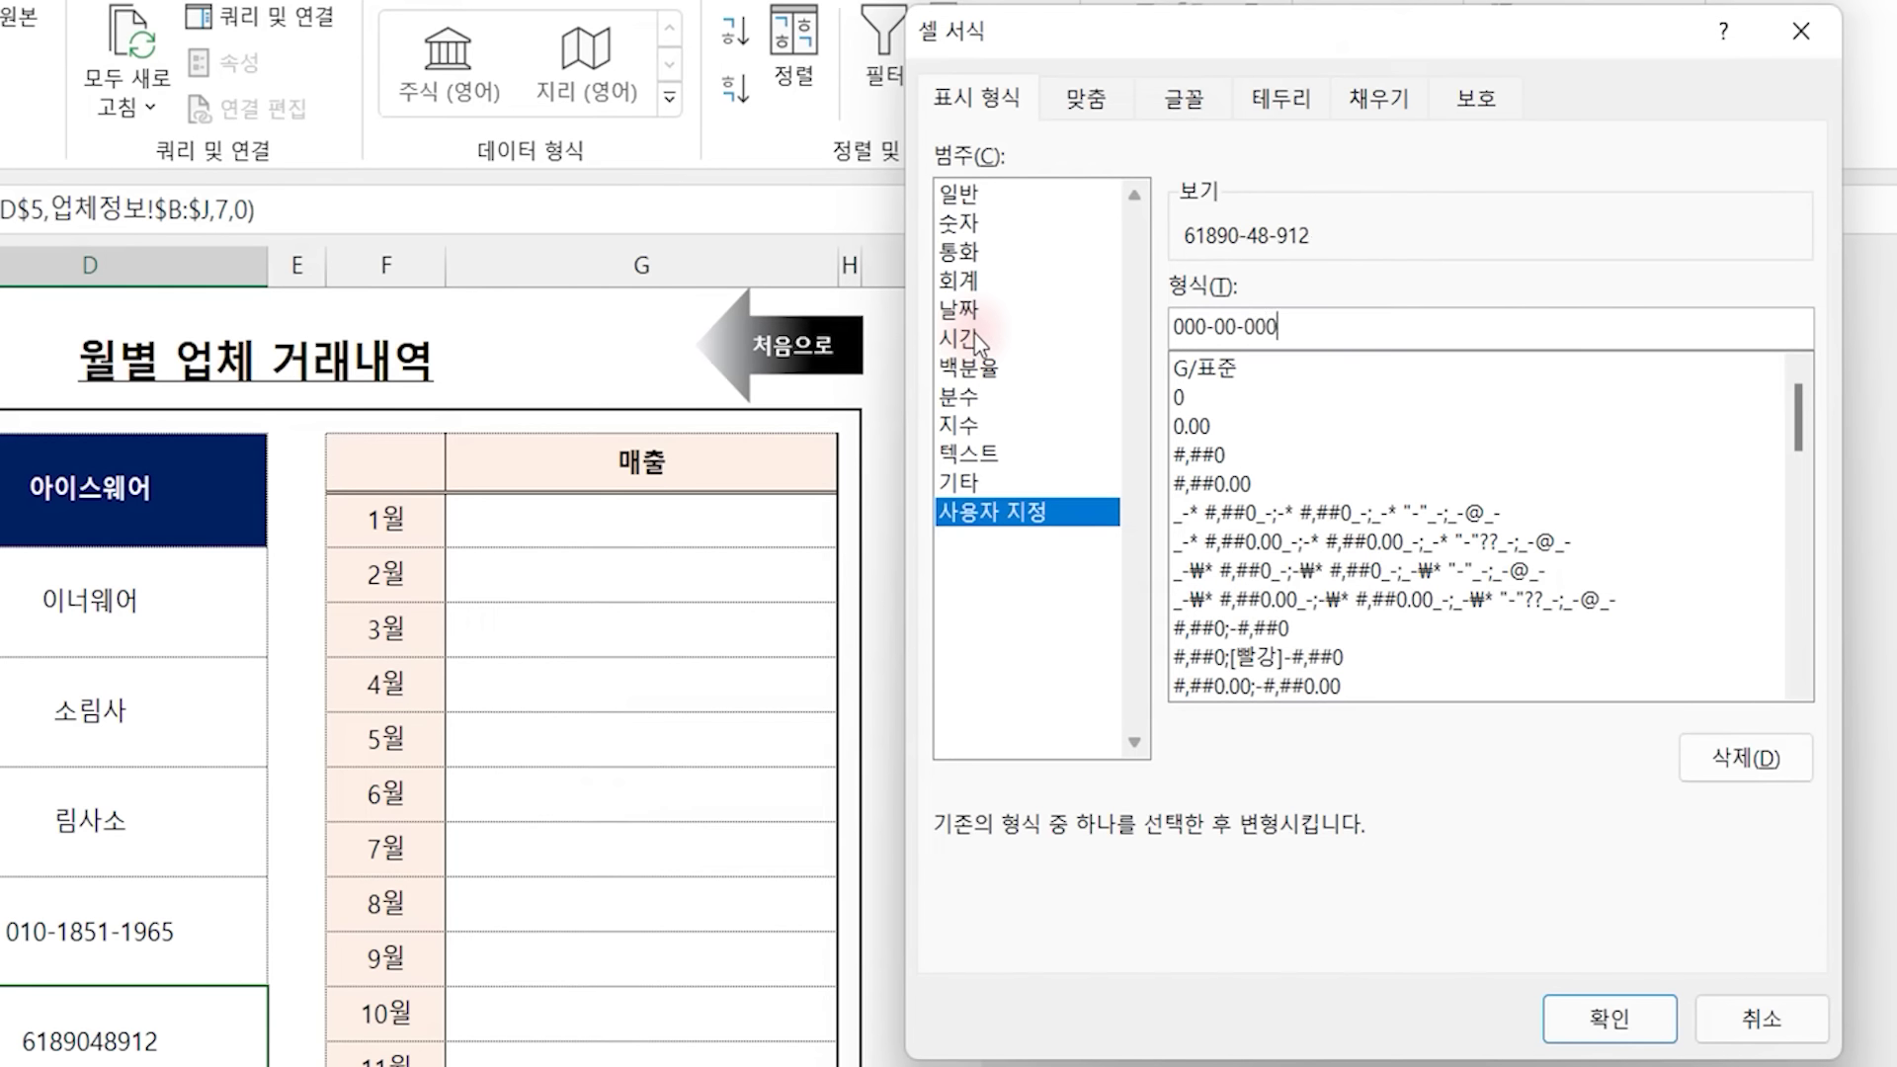
type("0")
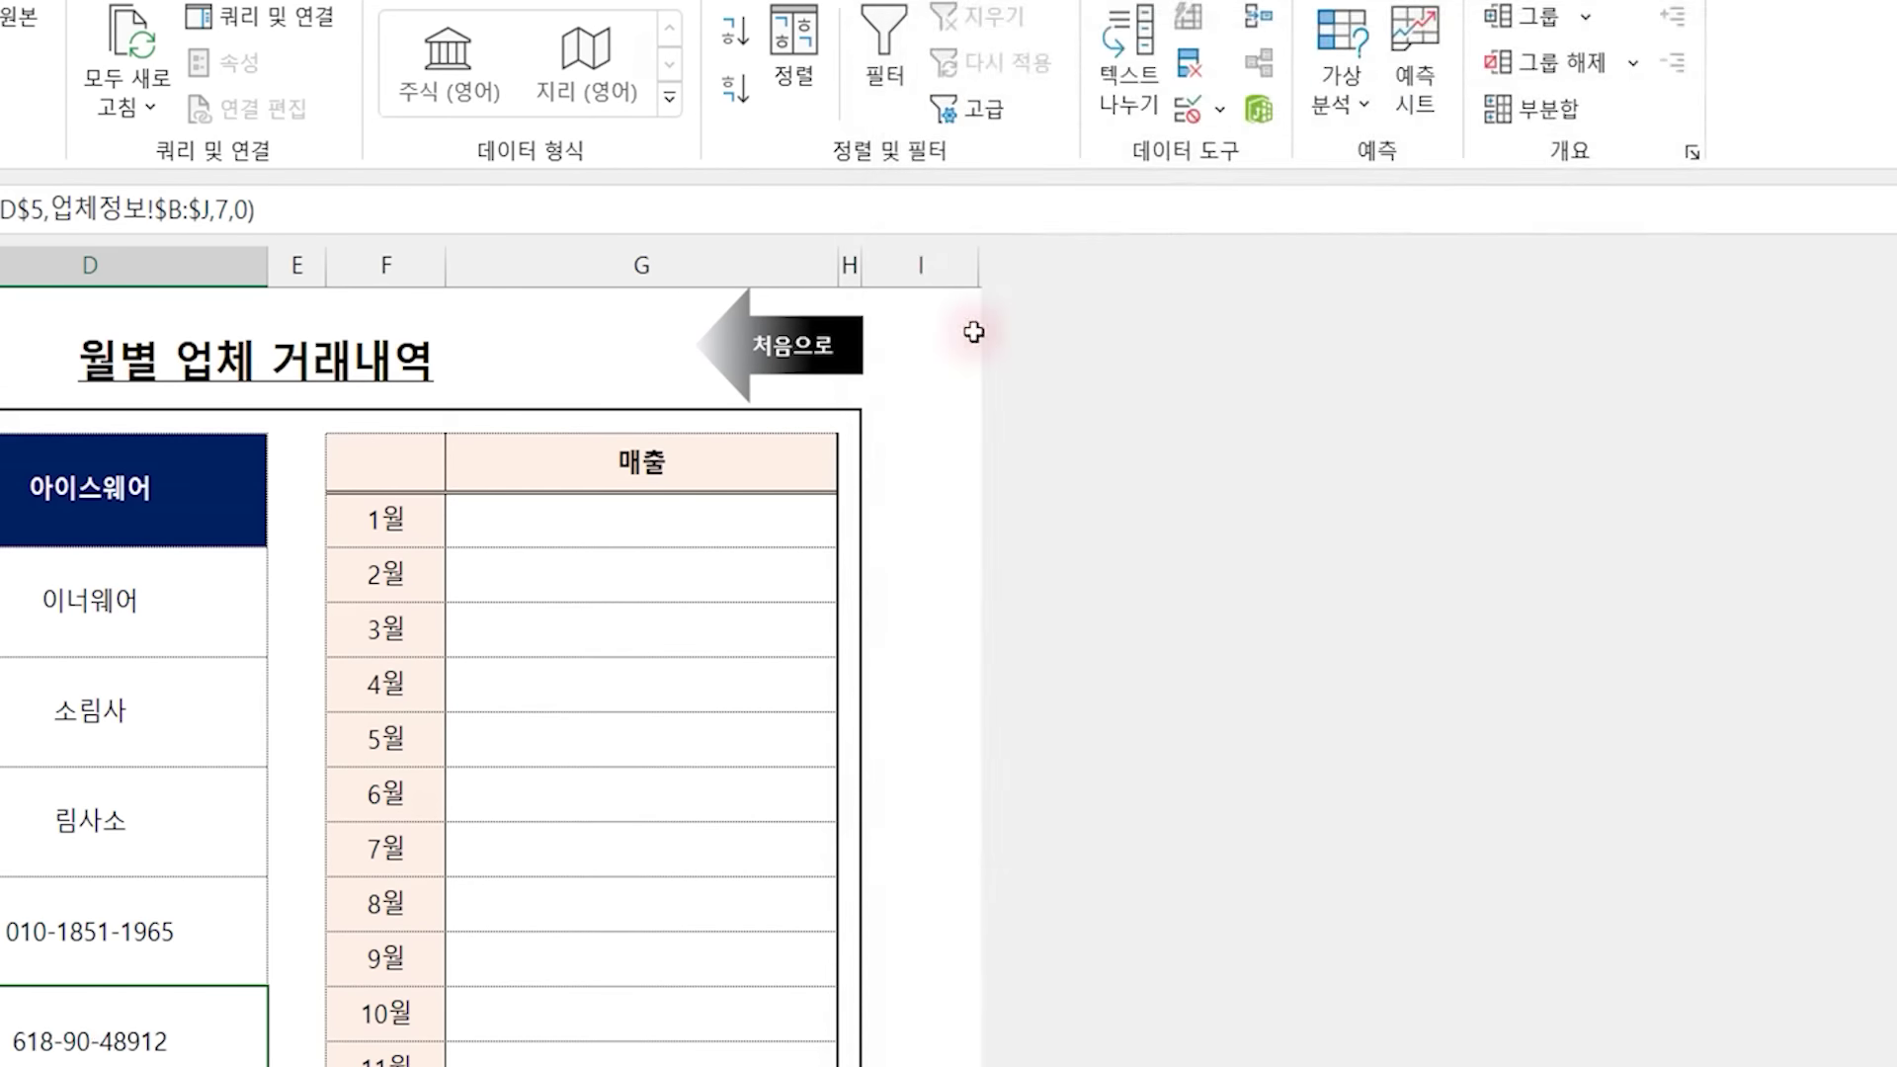
key("Return")
Choose 빌딩 as the 업체명 on the 월별 업체 거래내역 sheet
left_click(520, 452)
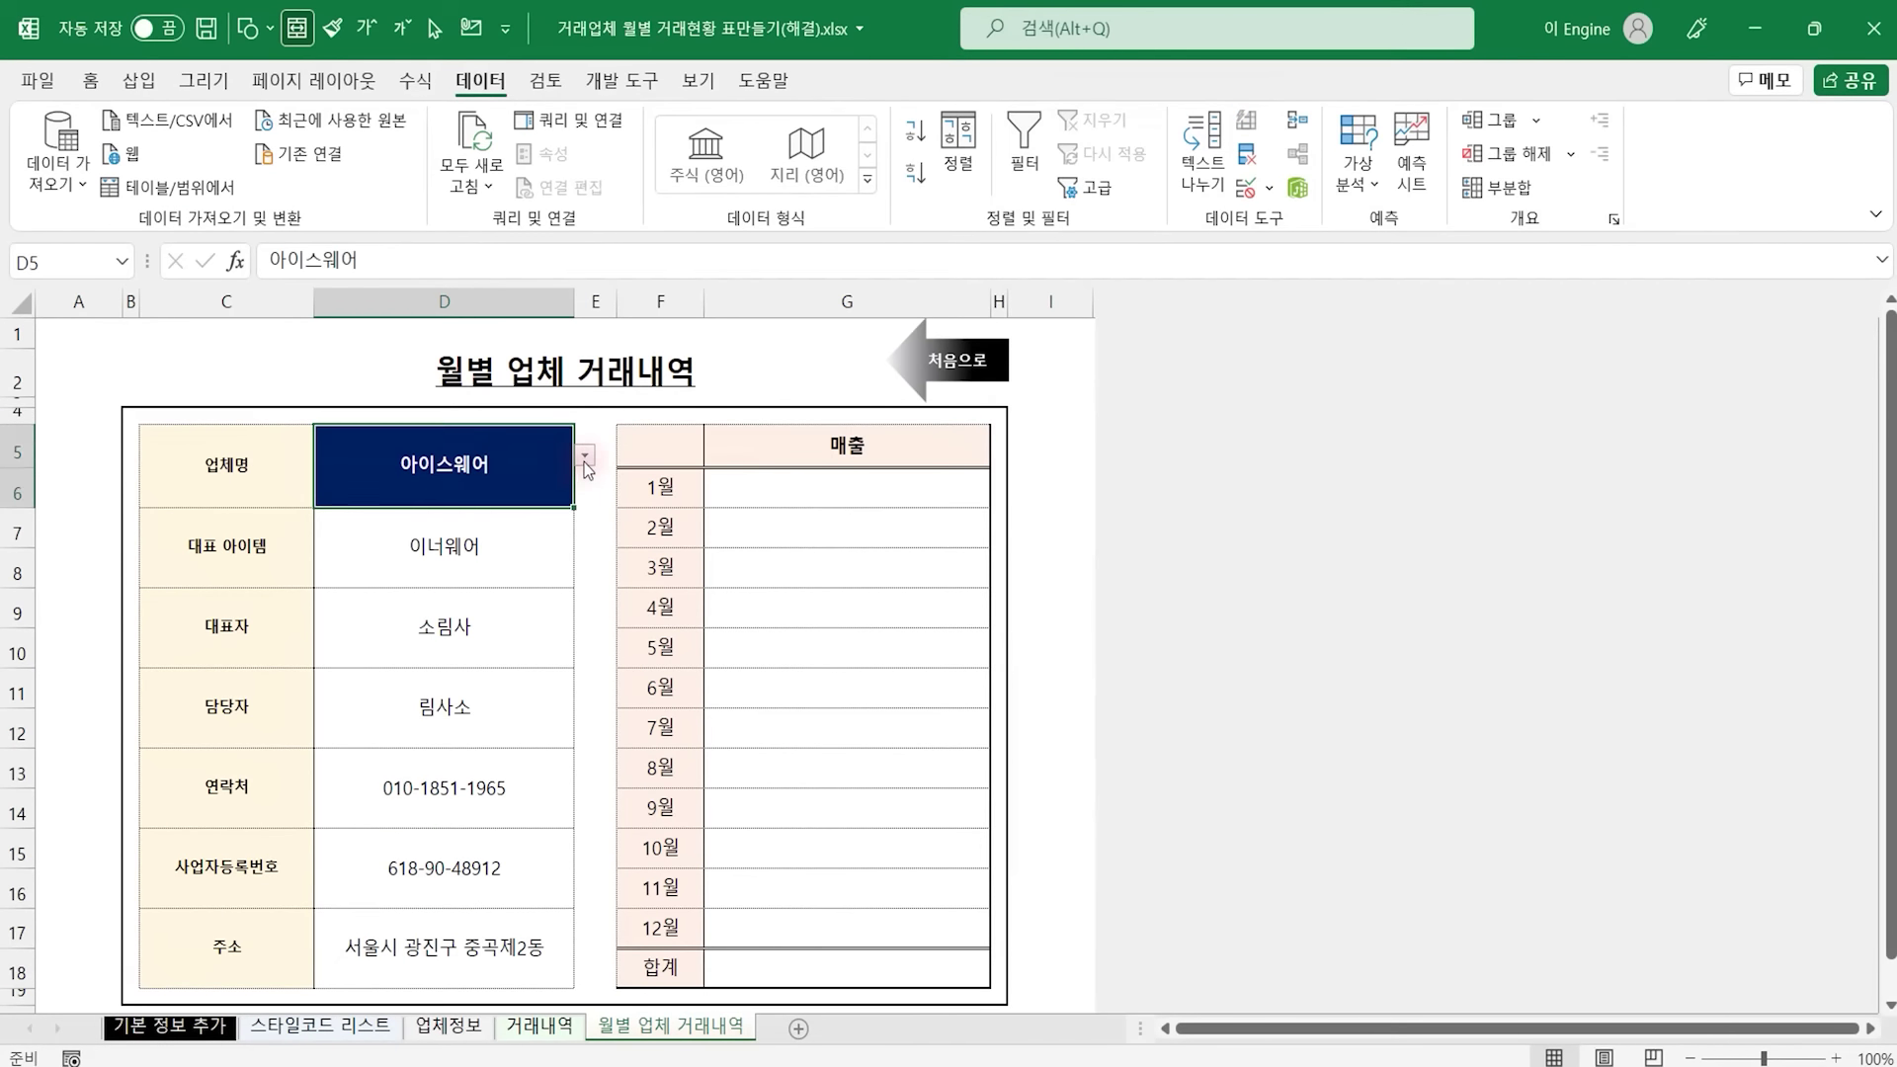
left_click(585, 454)
left_click(423, 480)
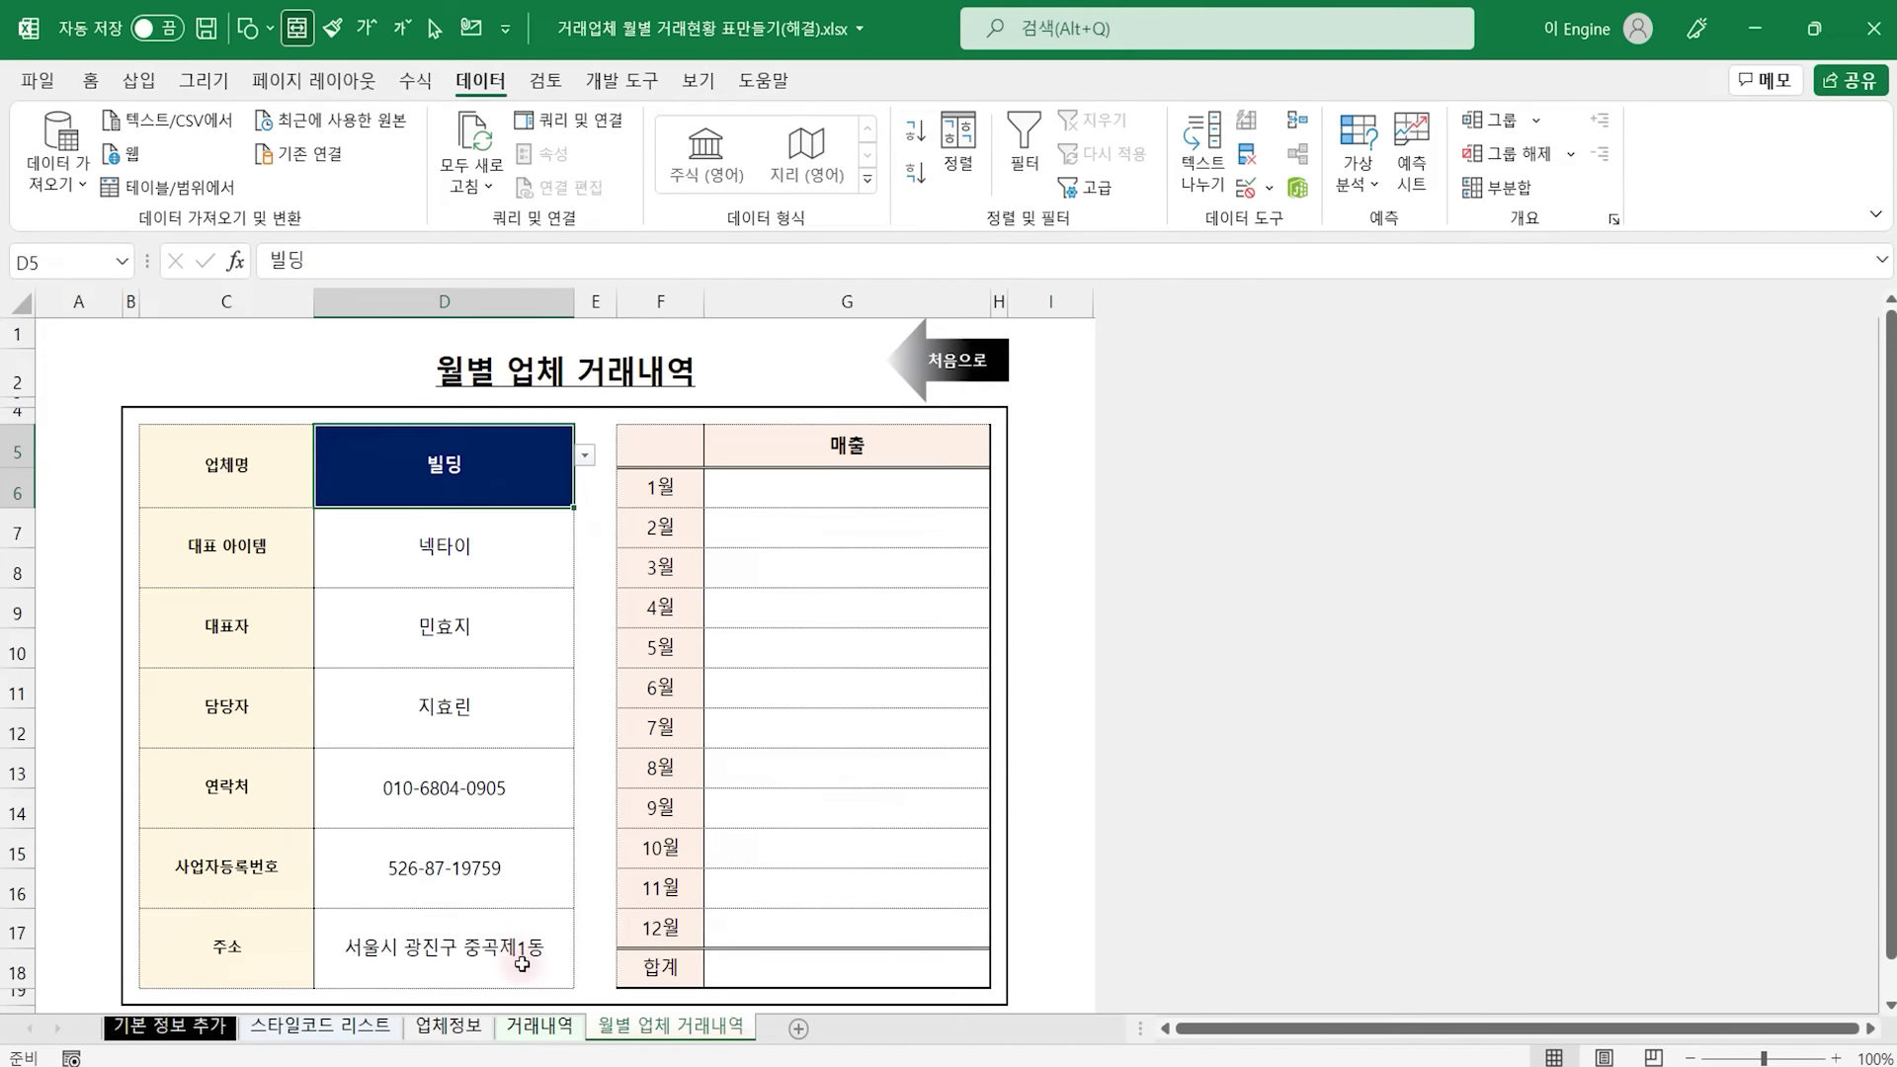
Check the 판매일자 data on the 거래내역 sheet and begin a SUMPRODUCT formula with a nested MONTH function in the 1월 매출 cell
left_click(853, 494)
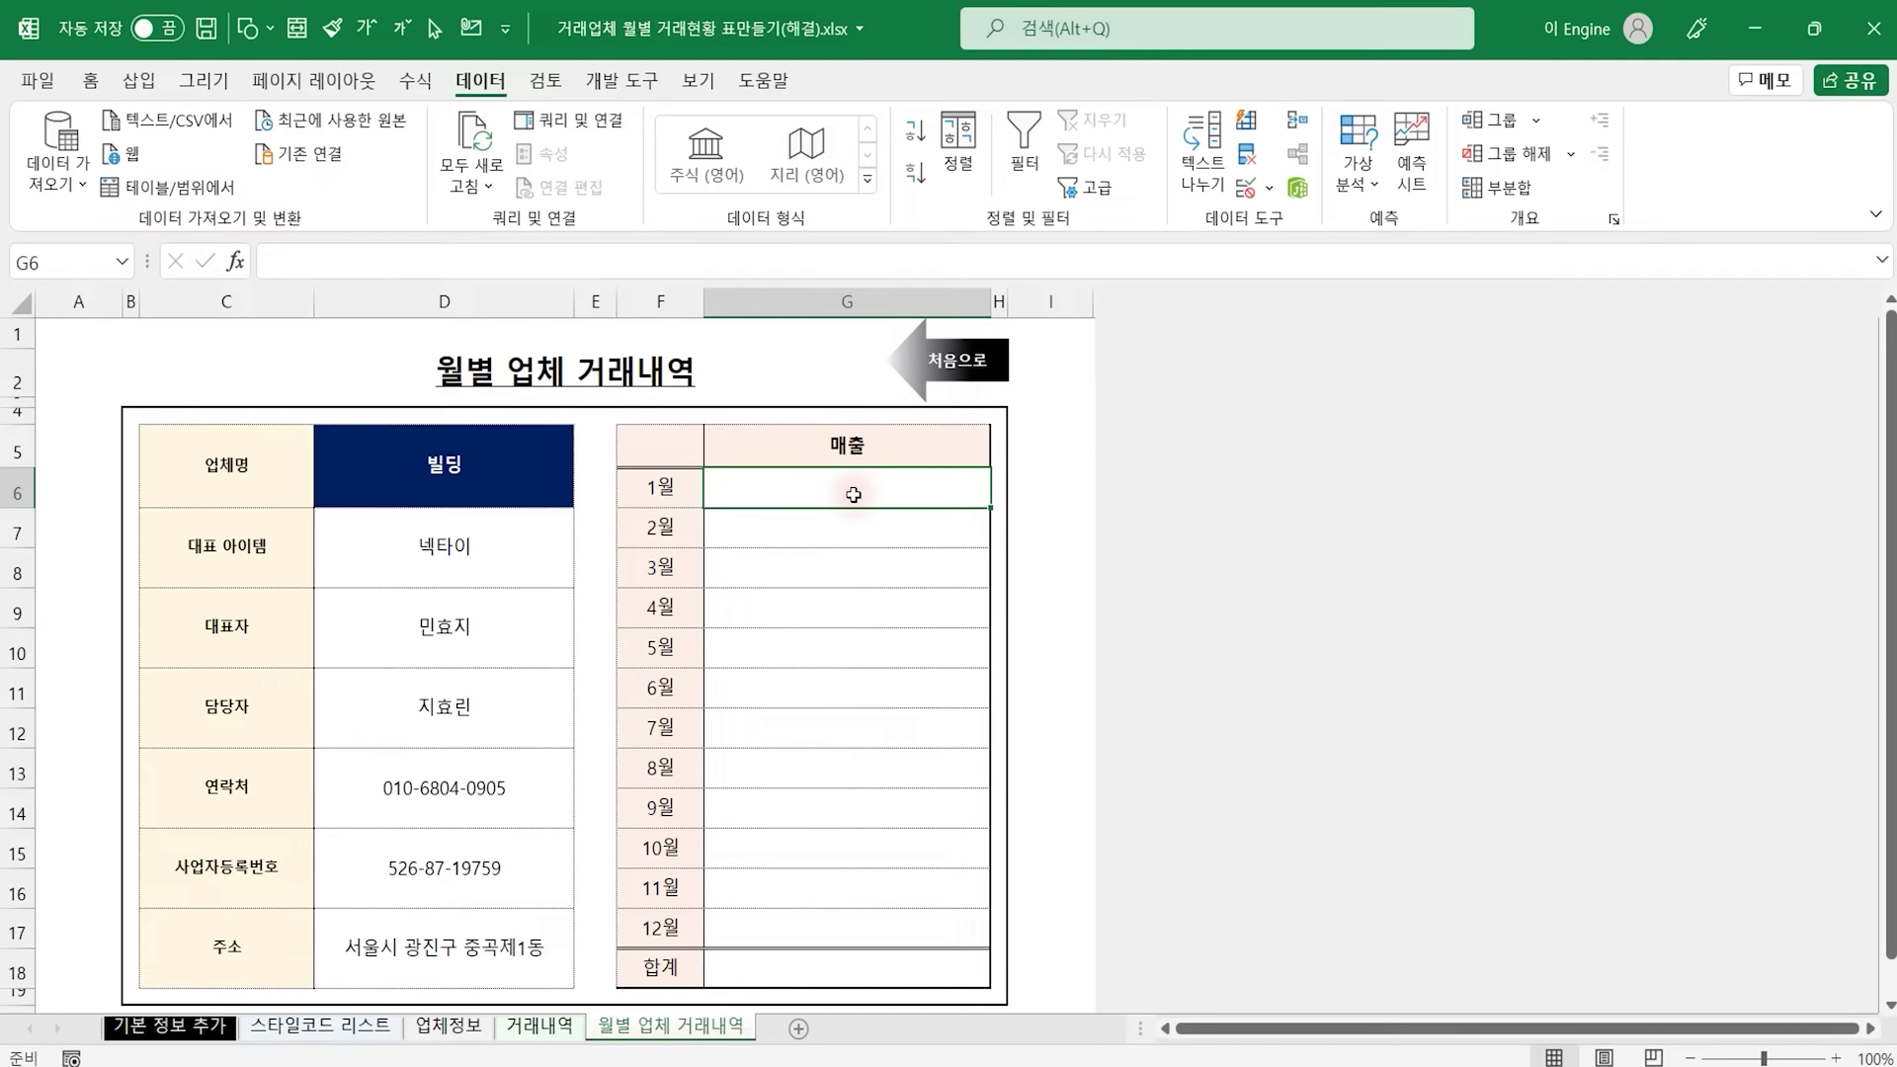
left_click(554, 1027)
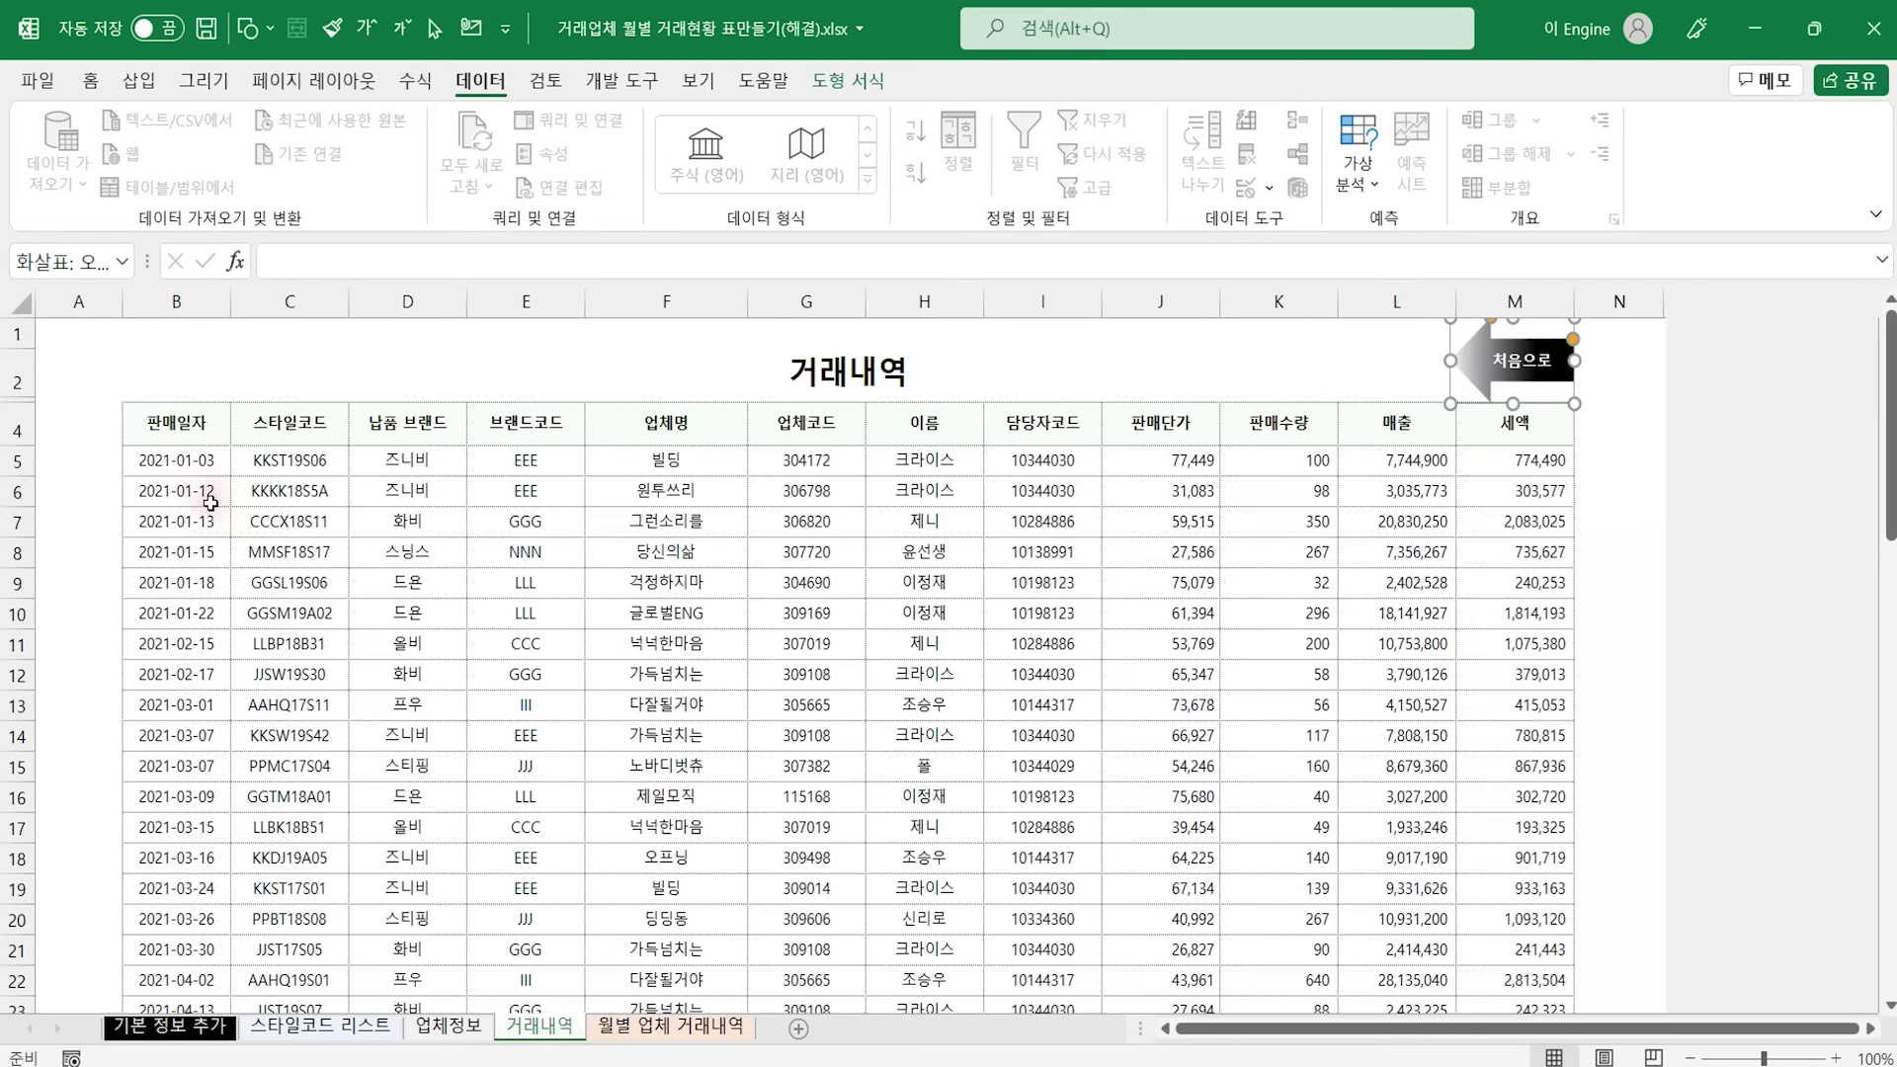
left_click_drag(202, 462, 202, 615)
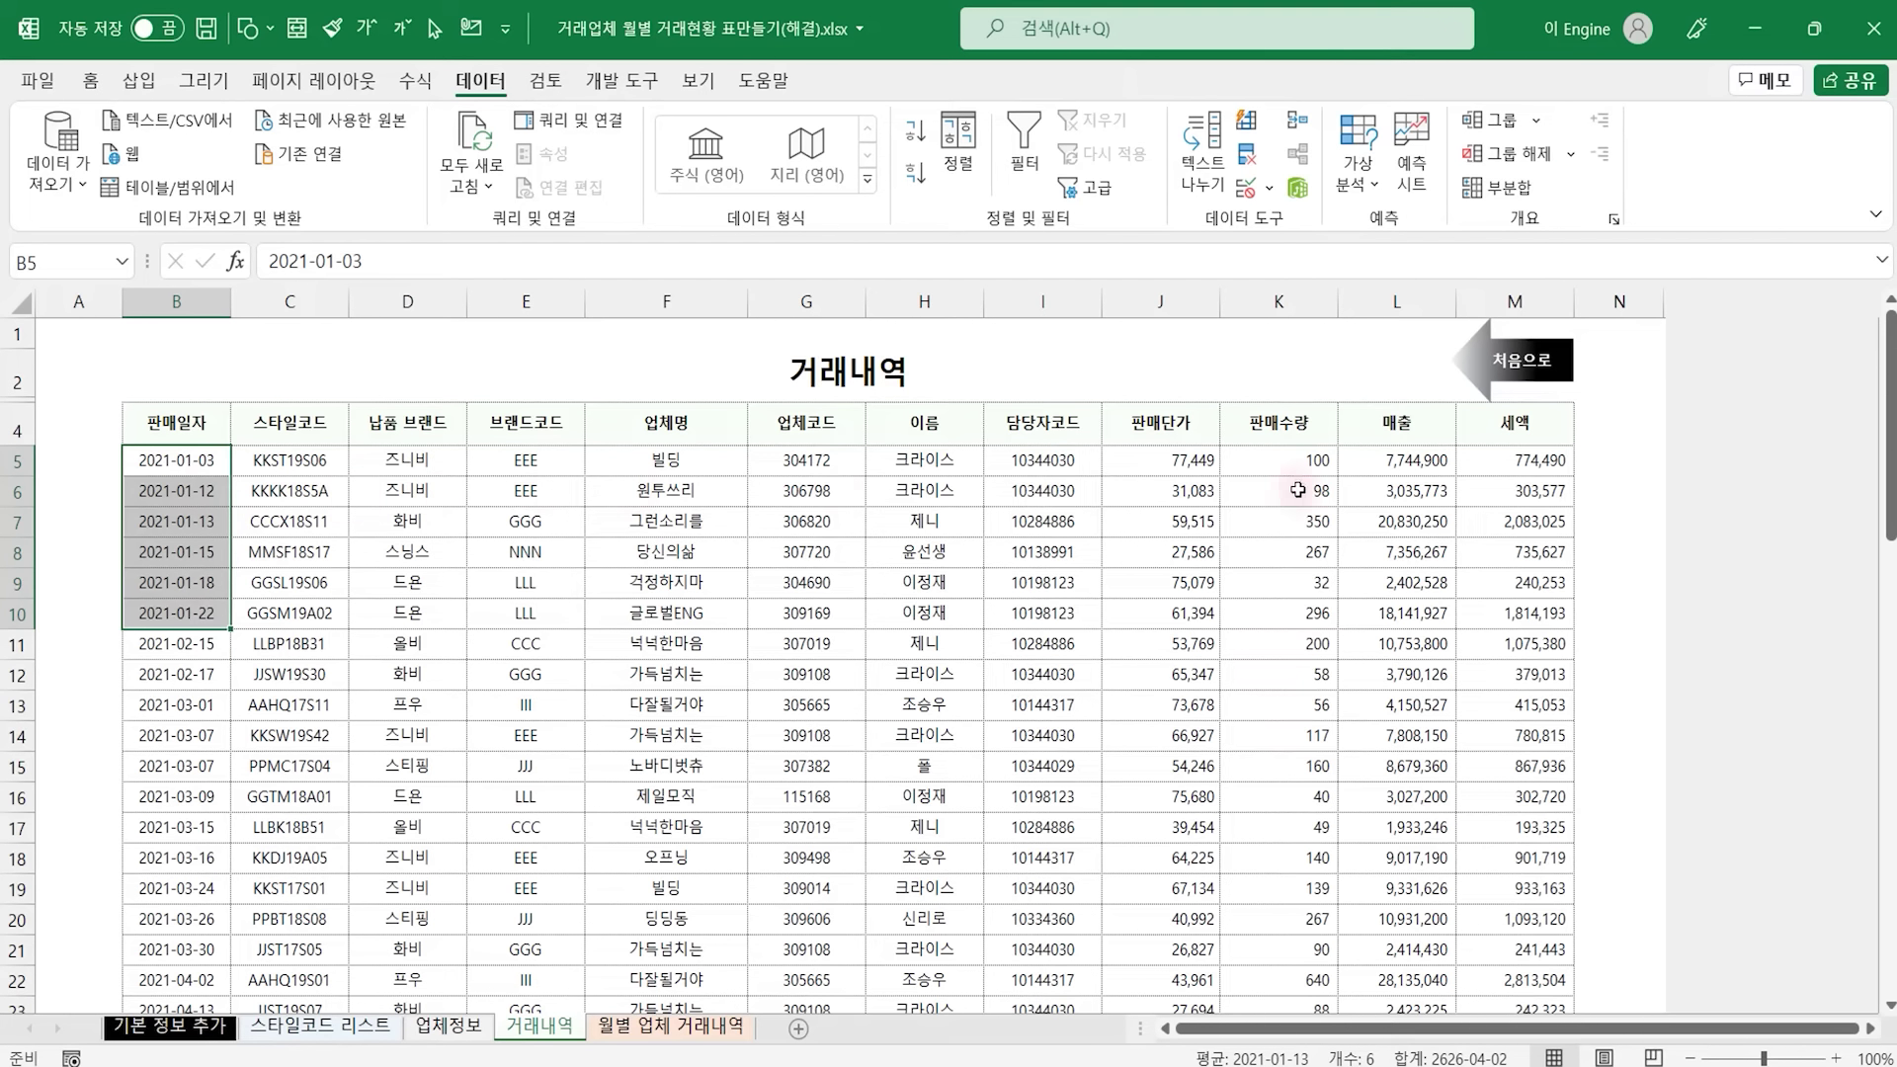
left_click(682, 1028)
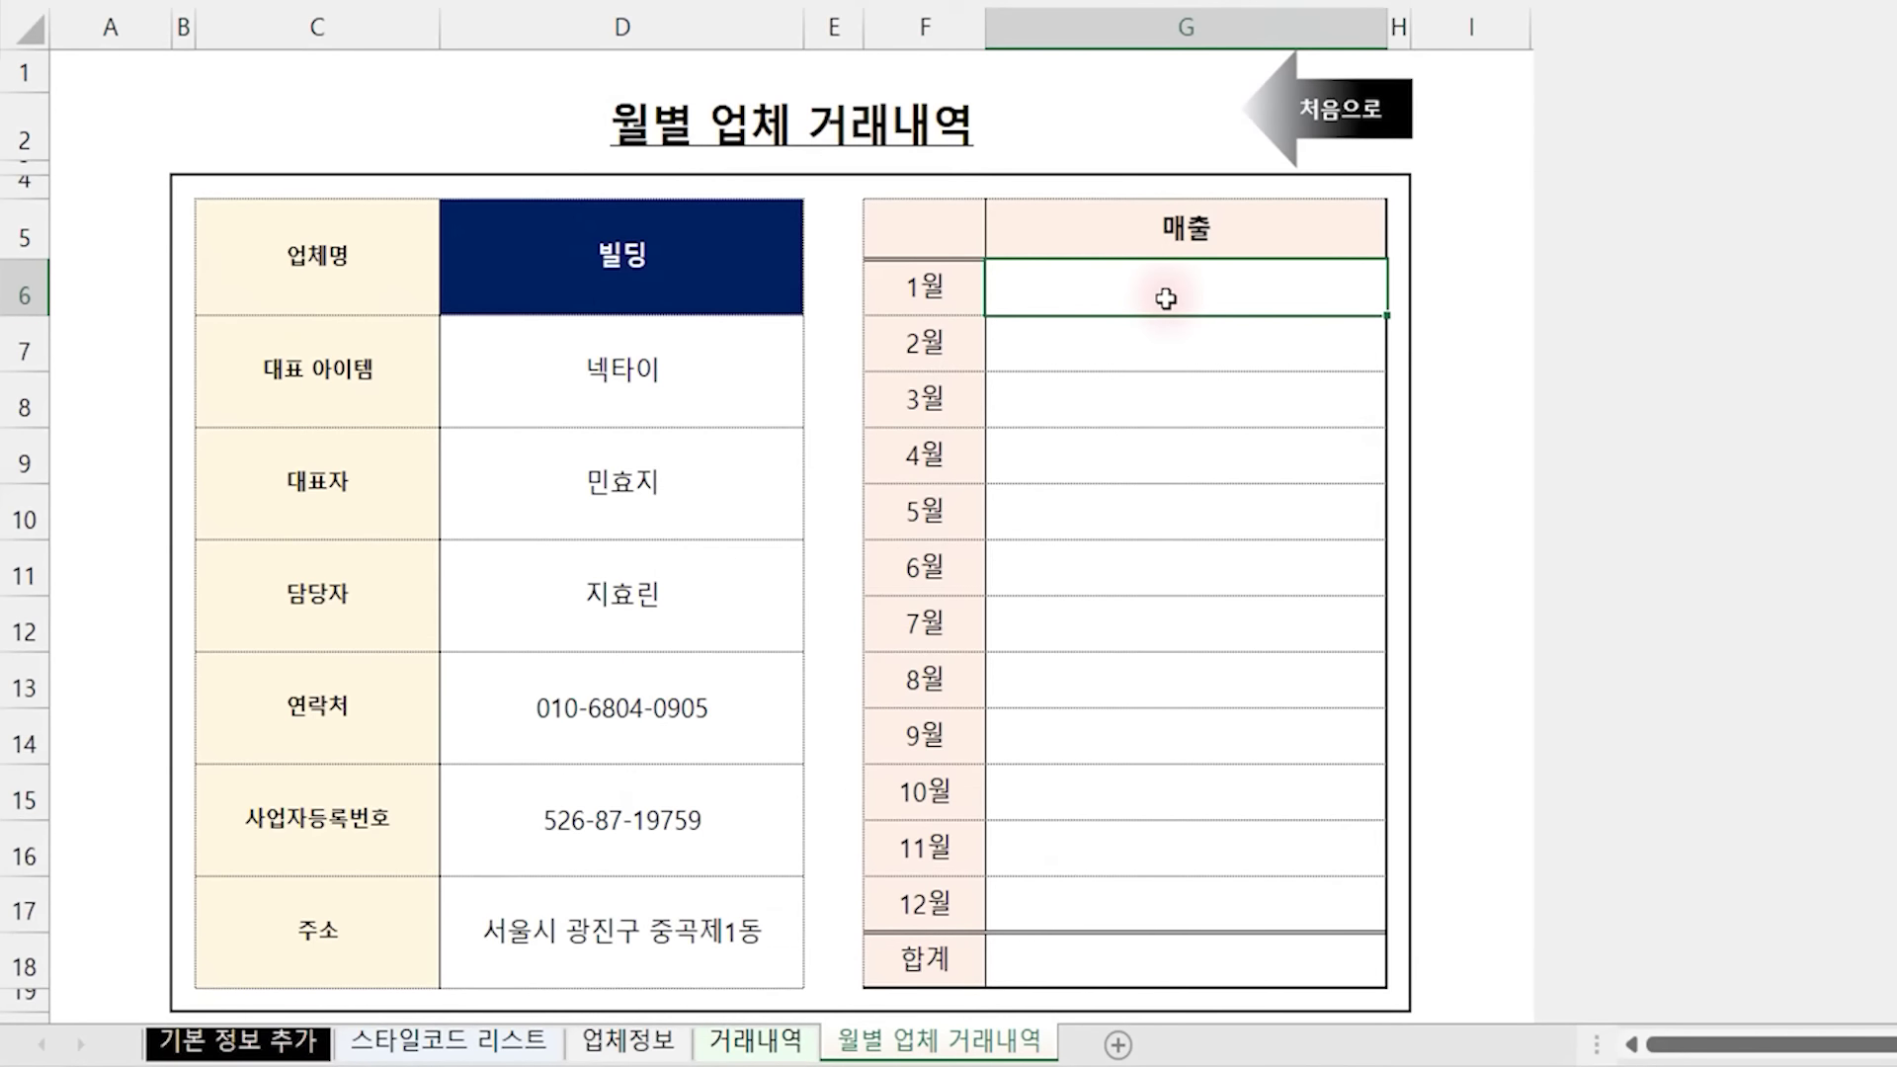
type("=sumpr")
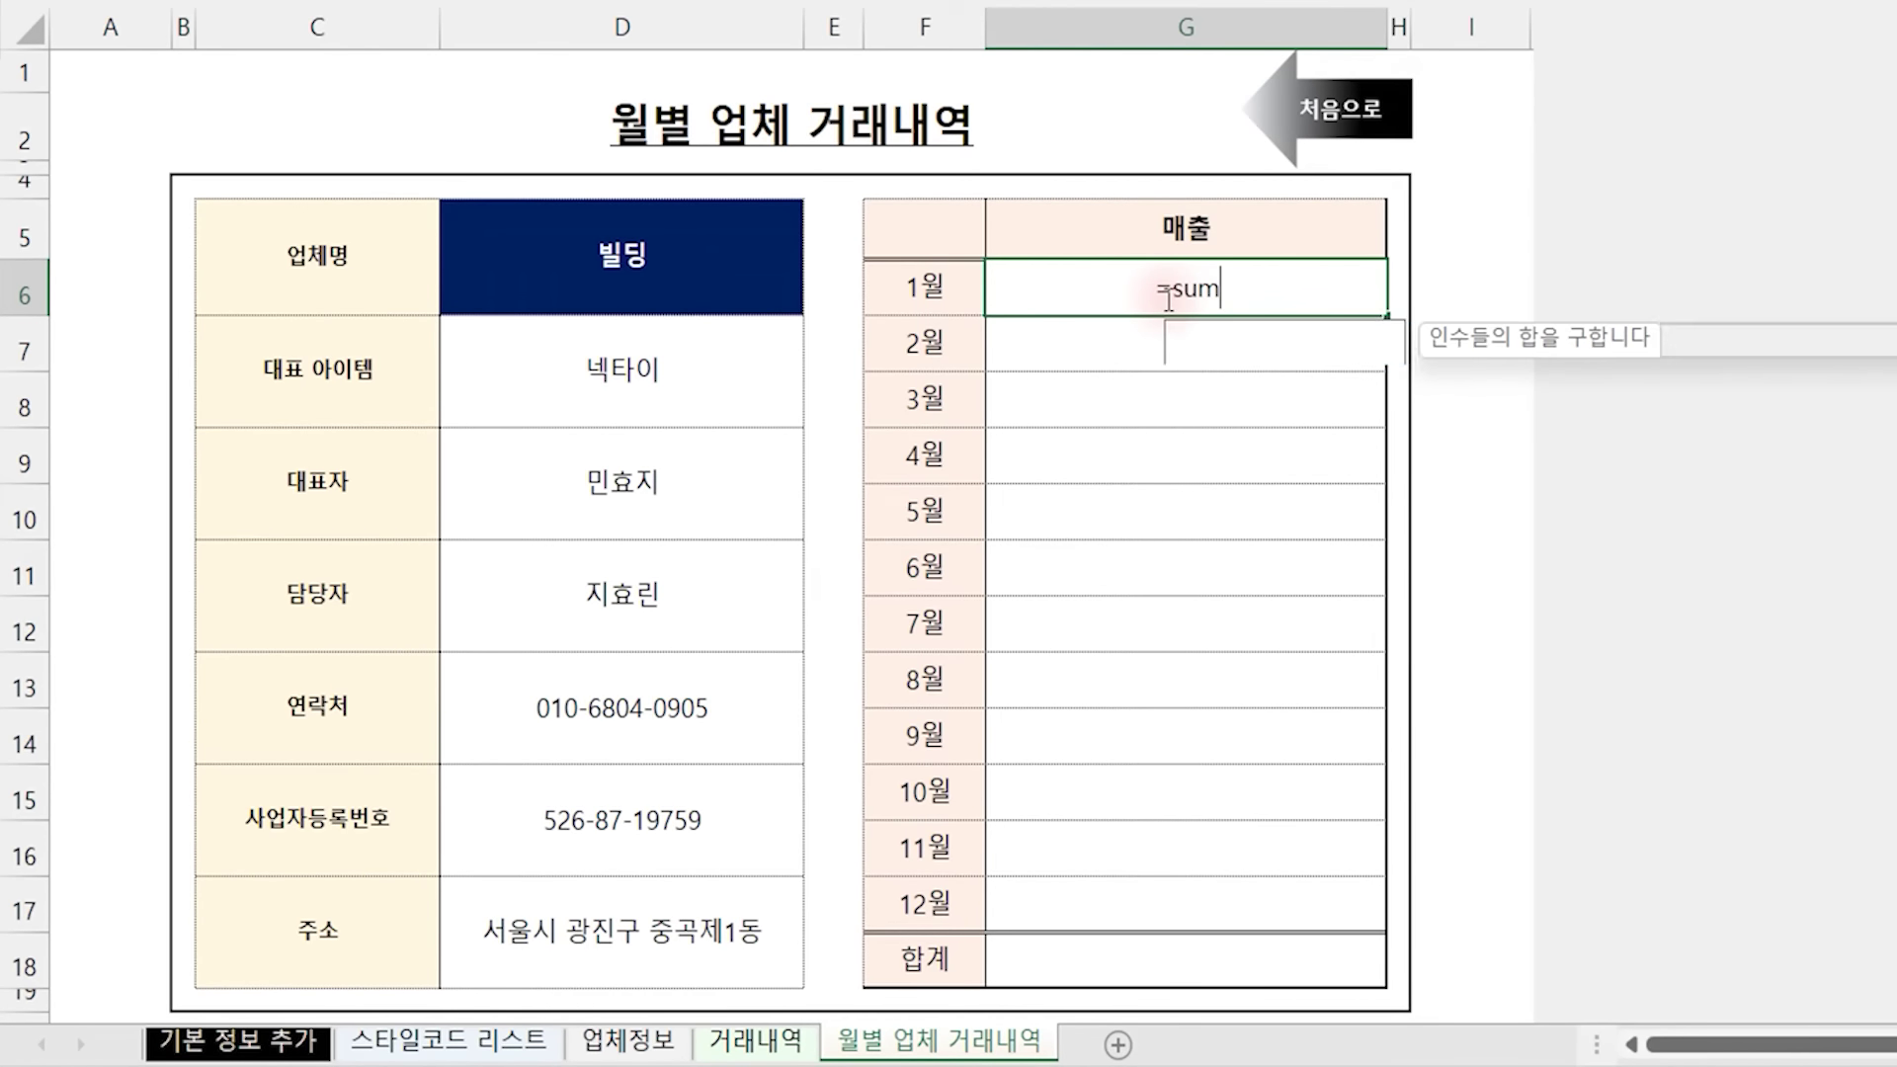
key("Tab")
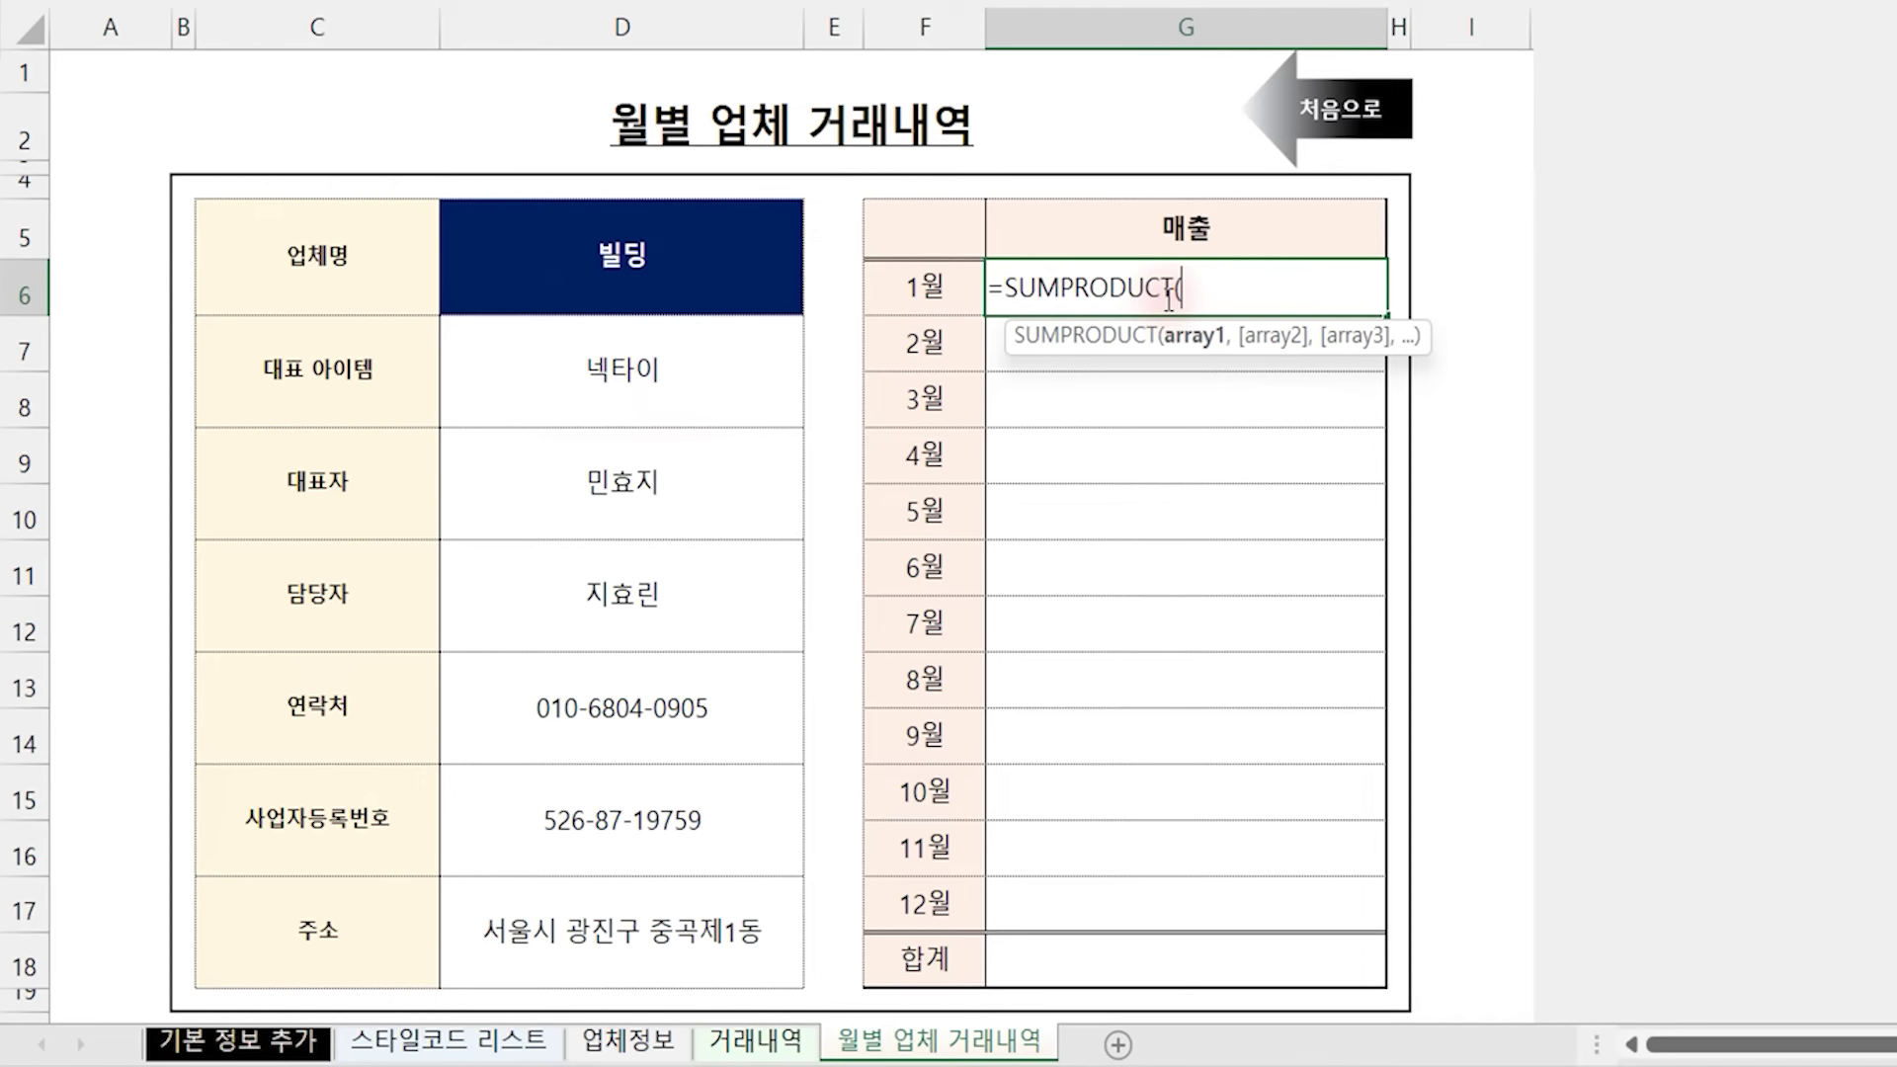
type("(")
type("month")
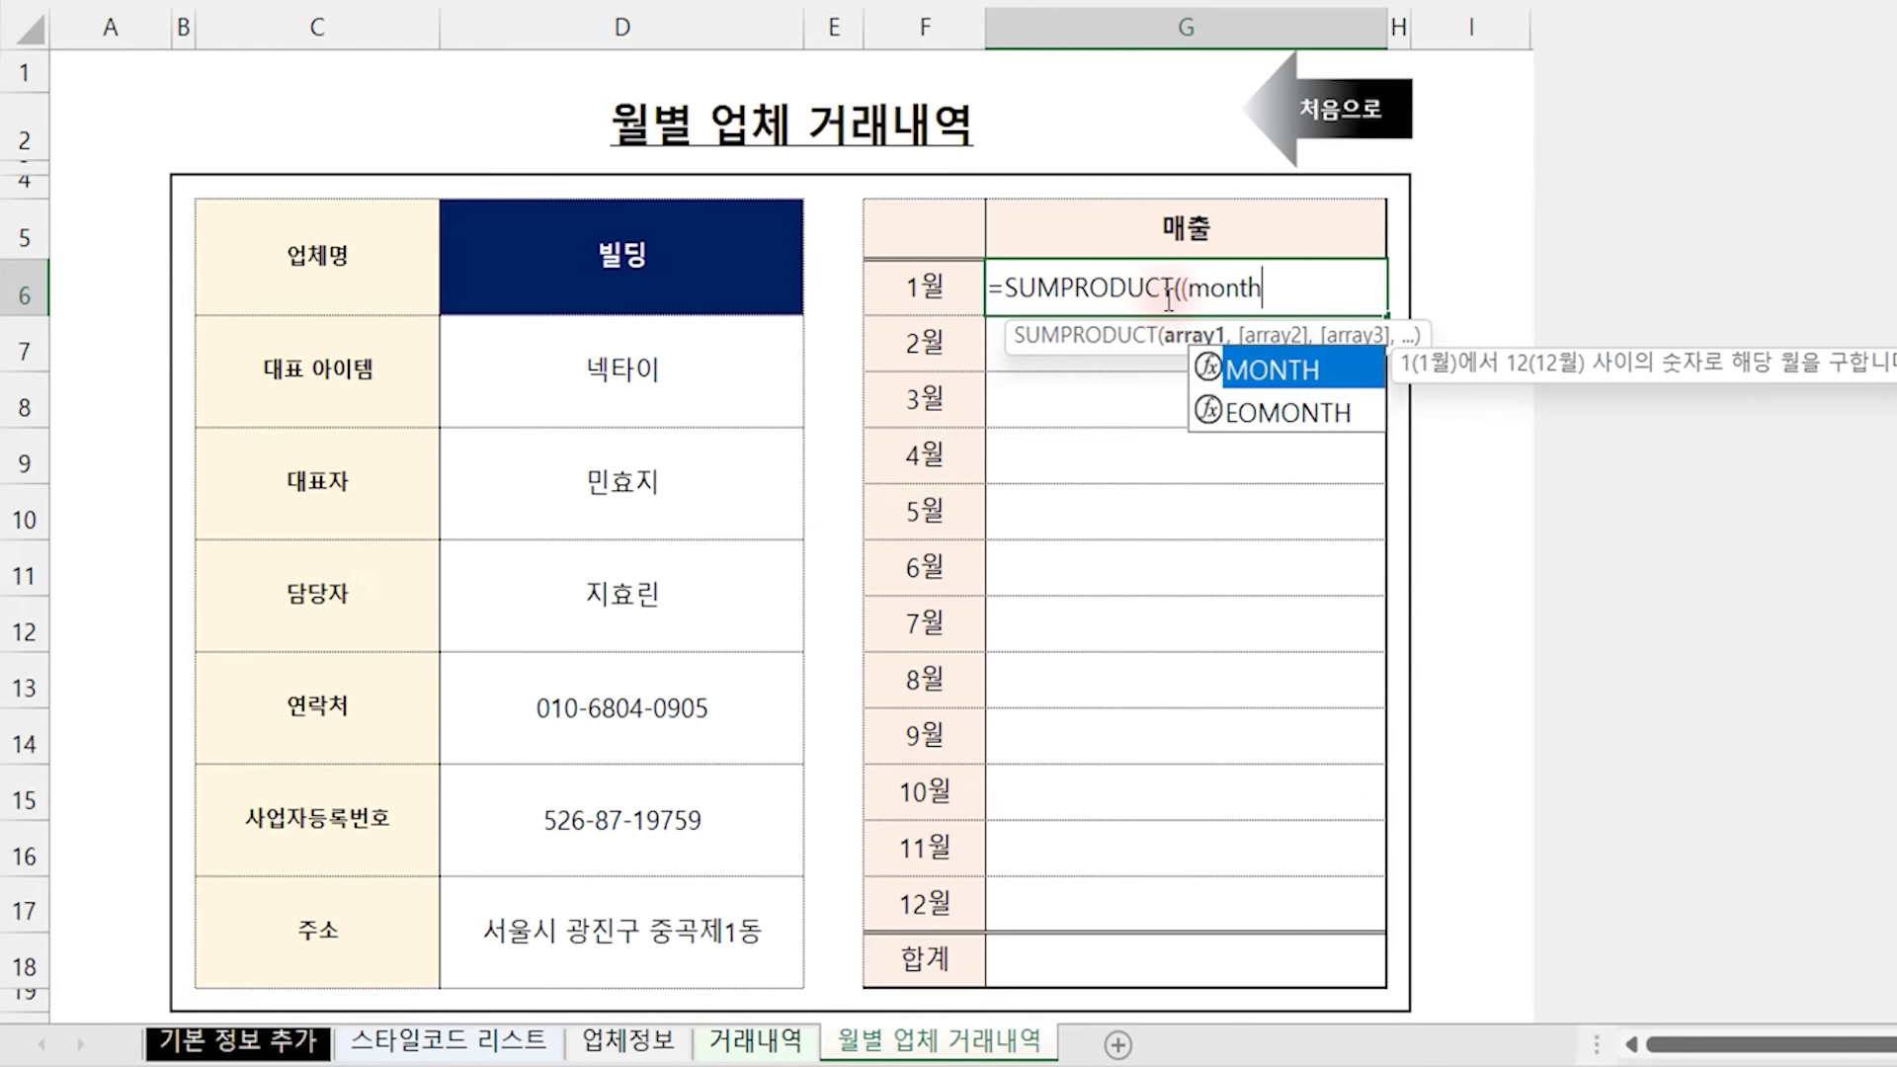
key("Tab")
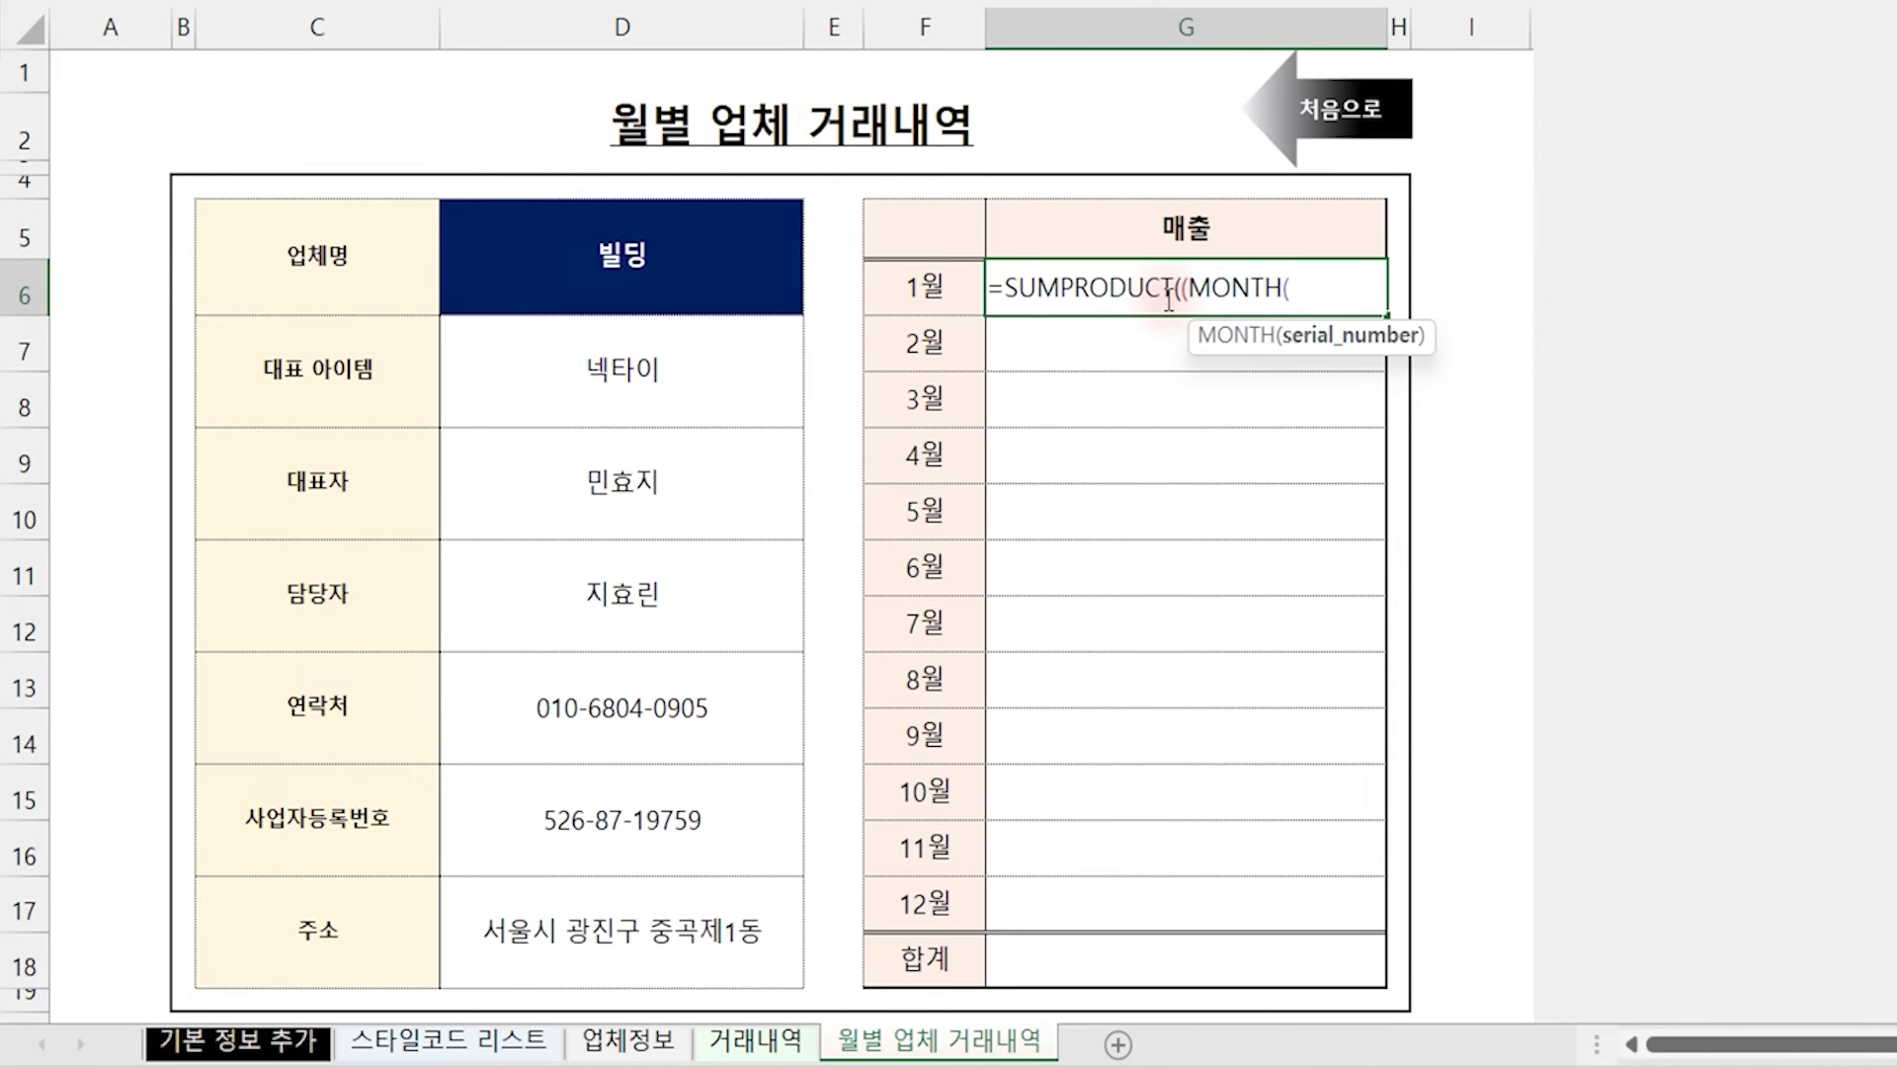
Use the 판매일자 range B5:B1000 on the 거래내역 sheet as the MONTH argument
left_click(781, 1040)
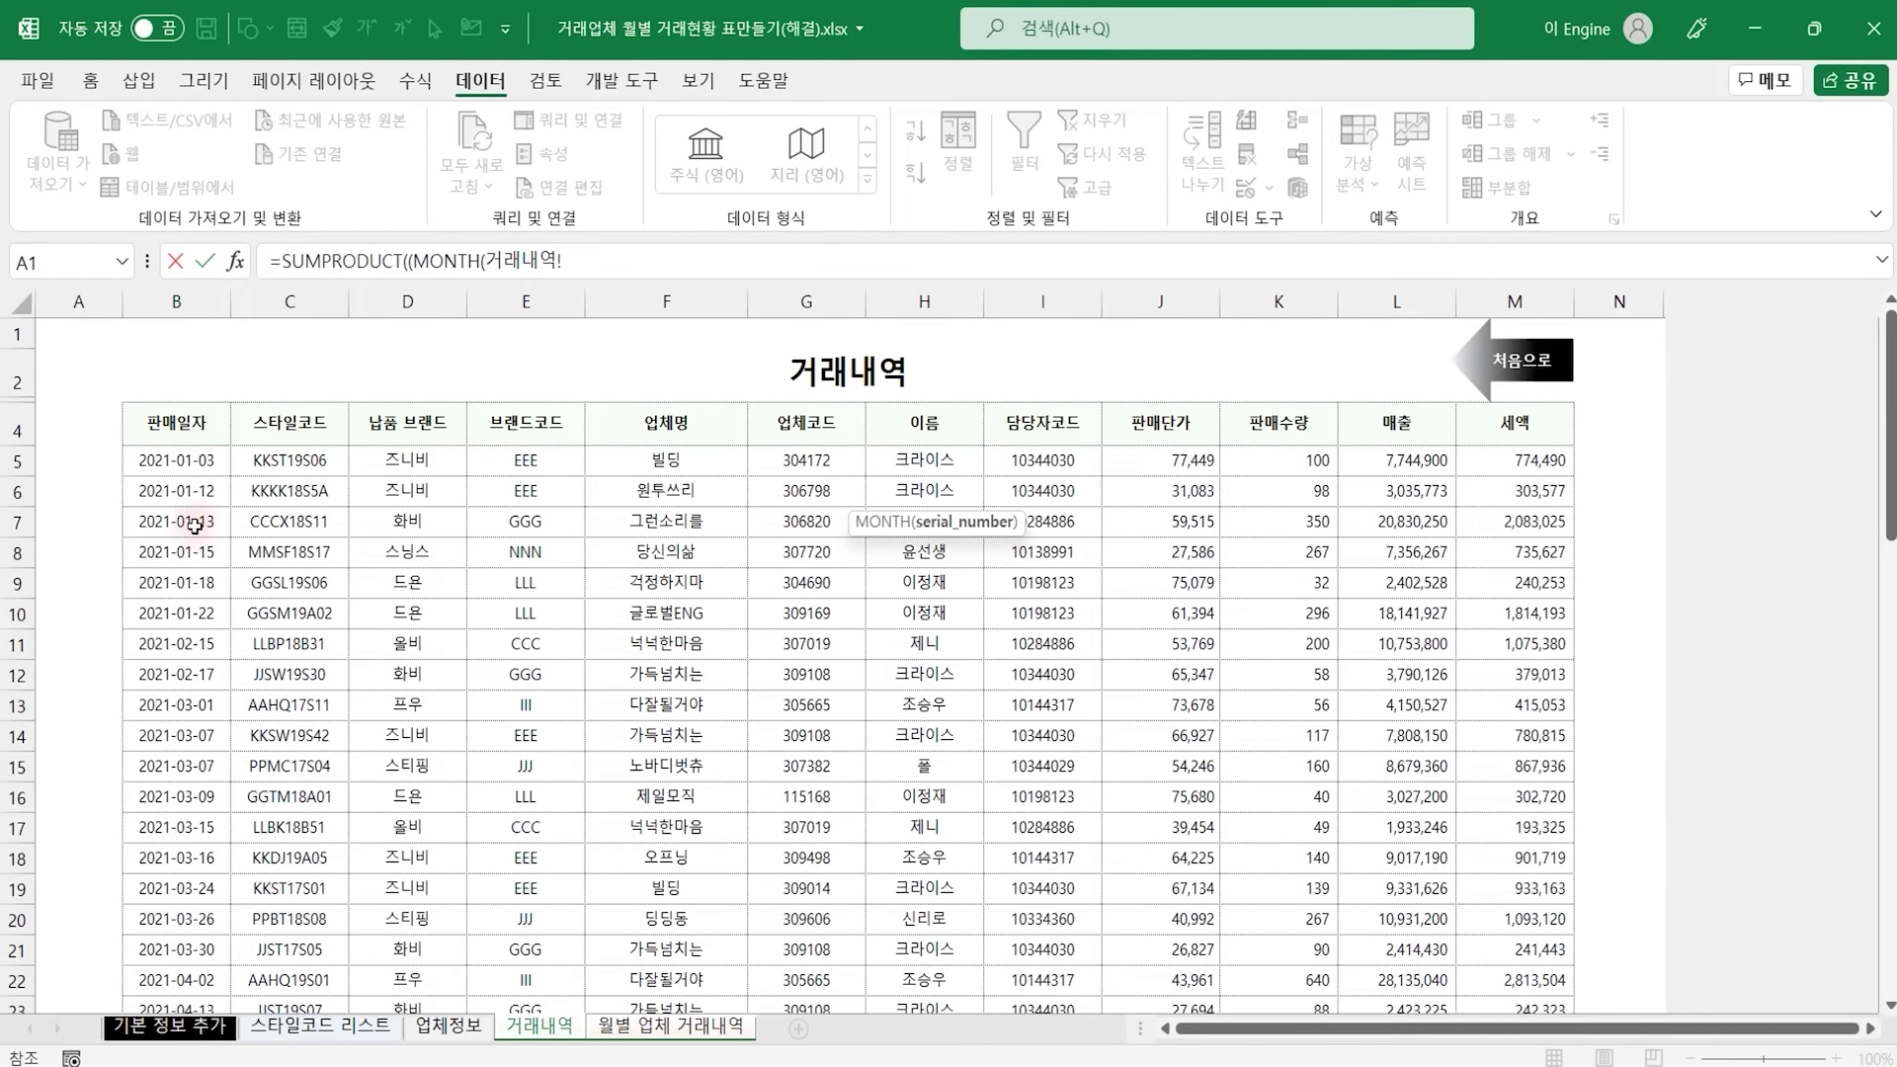
left_click(182, 460)
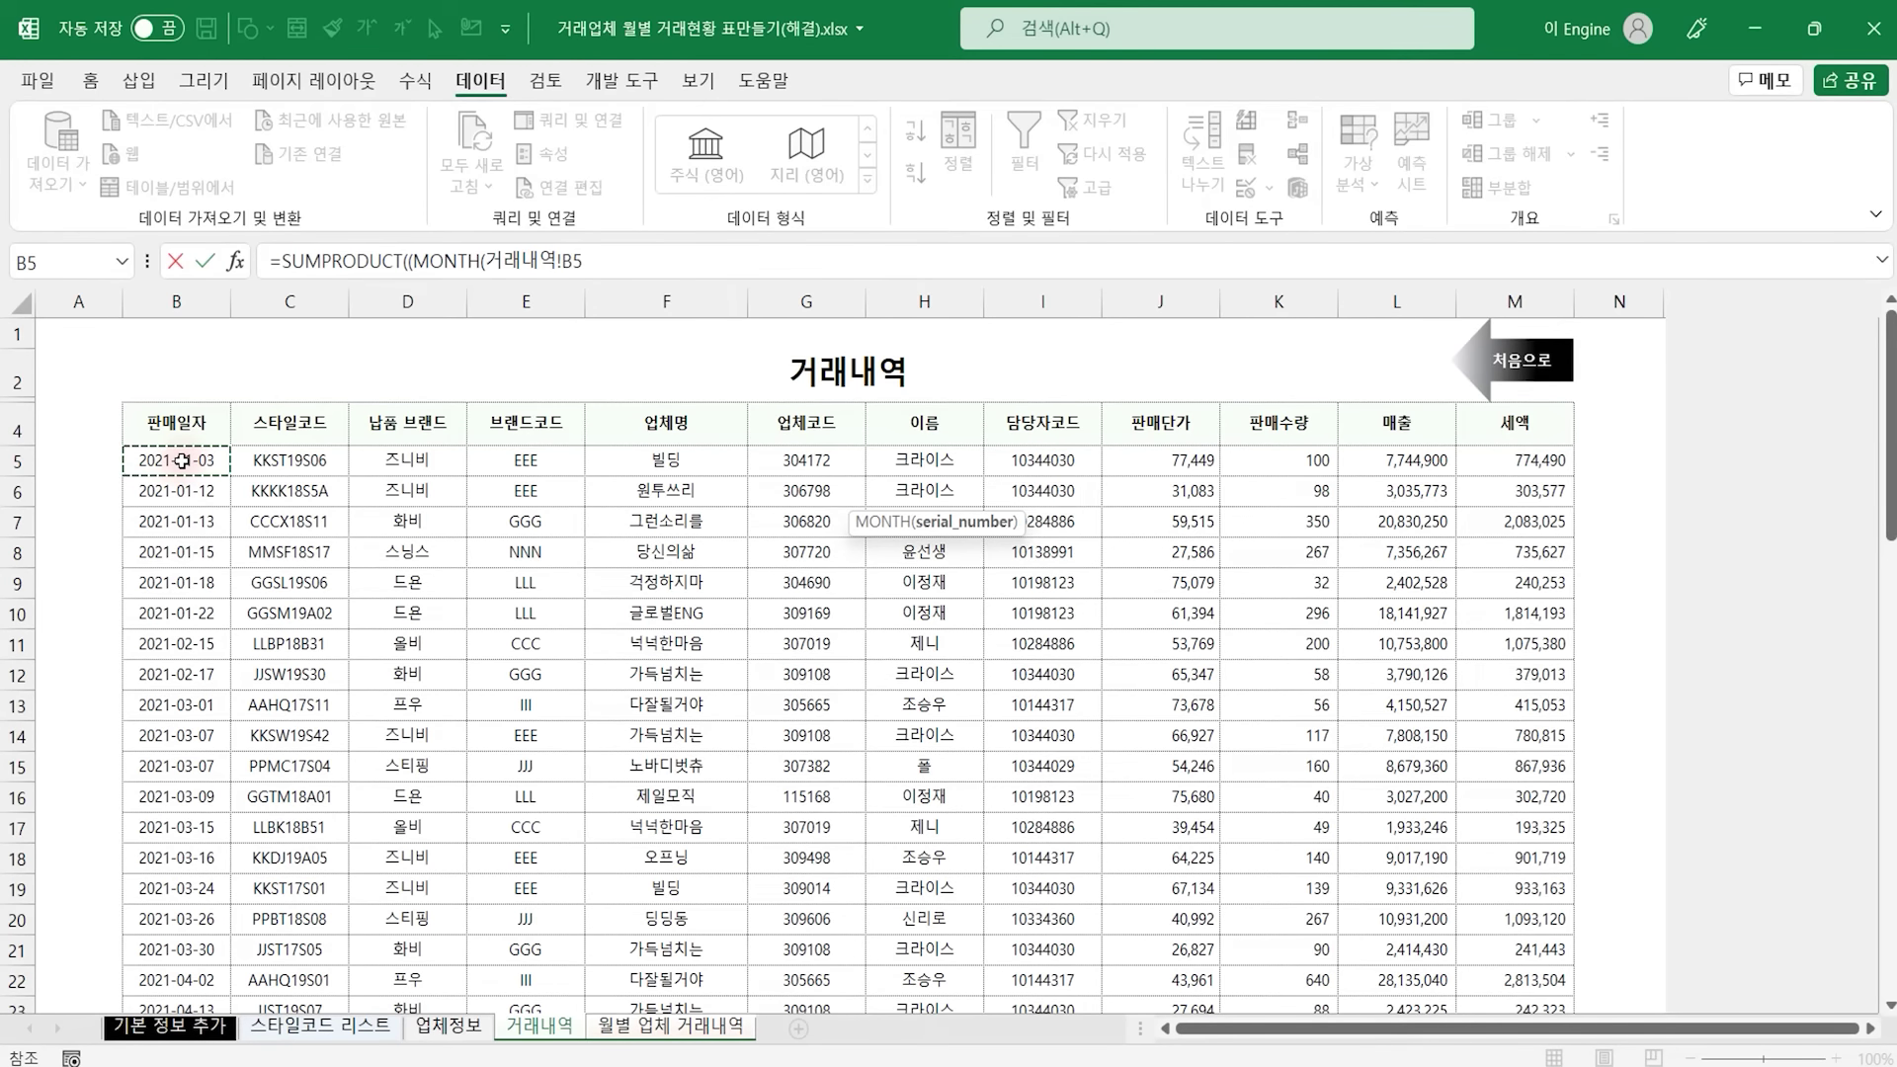
key("ctrl+shift+Down")
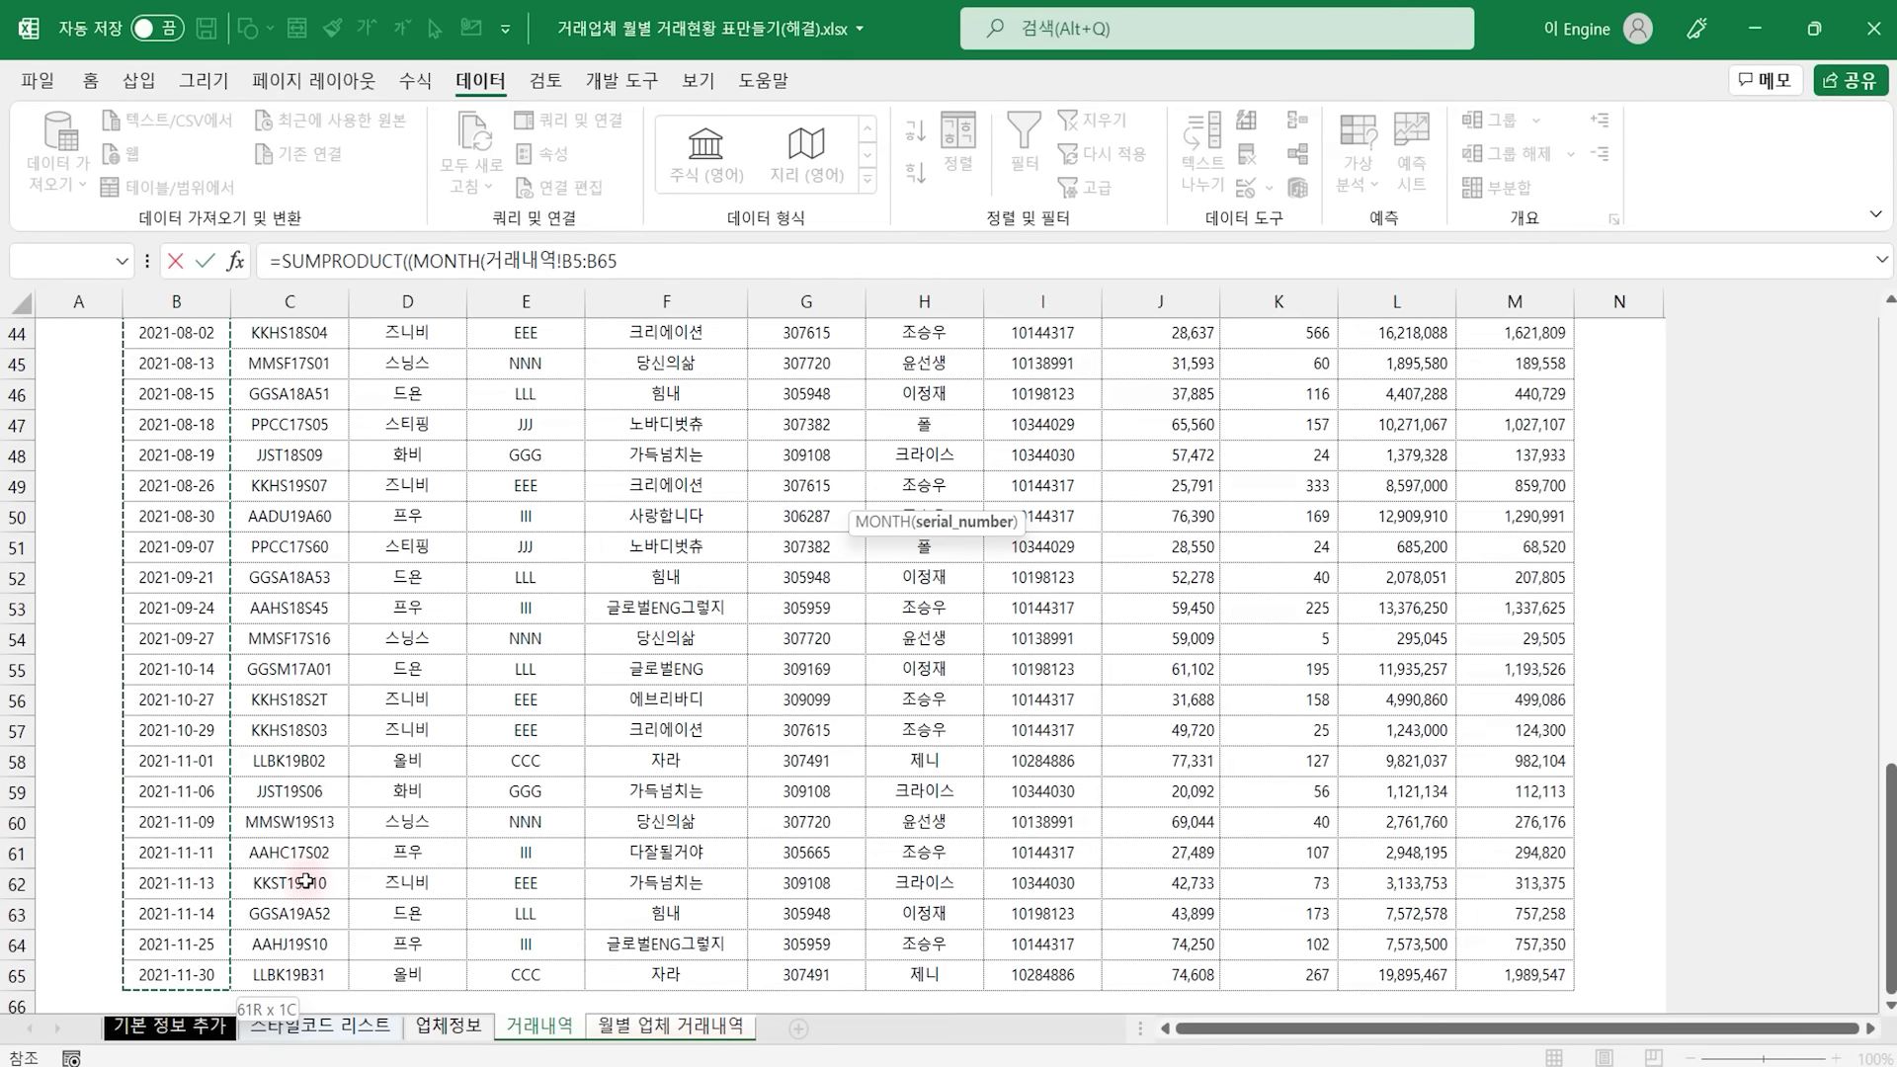
key("BackSpace")
key("BackSpace")
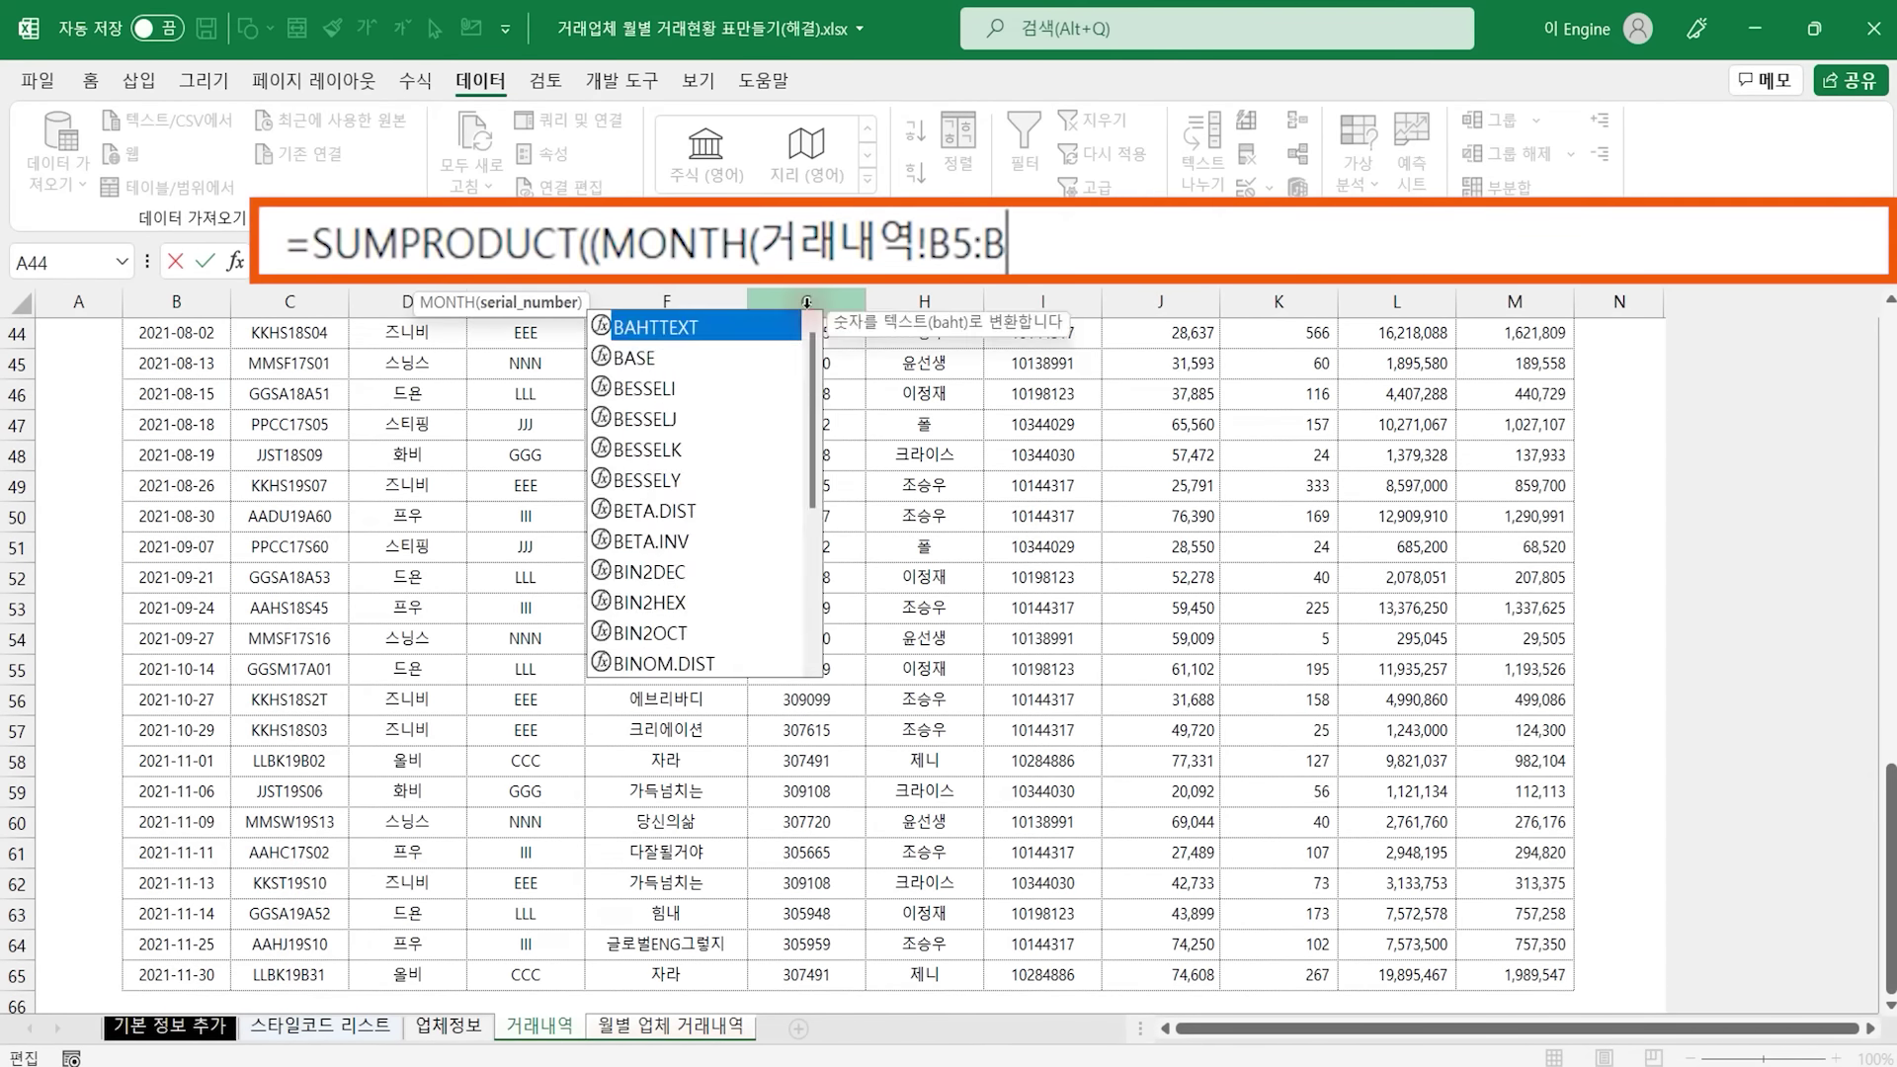
type("1000")
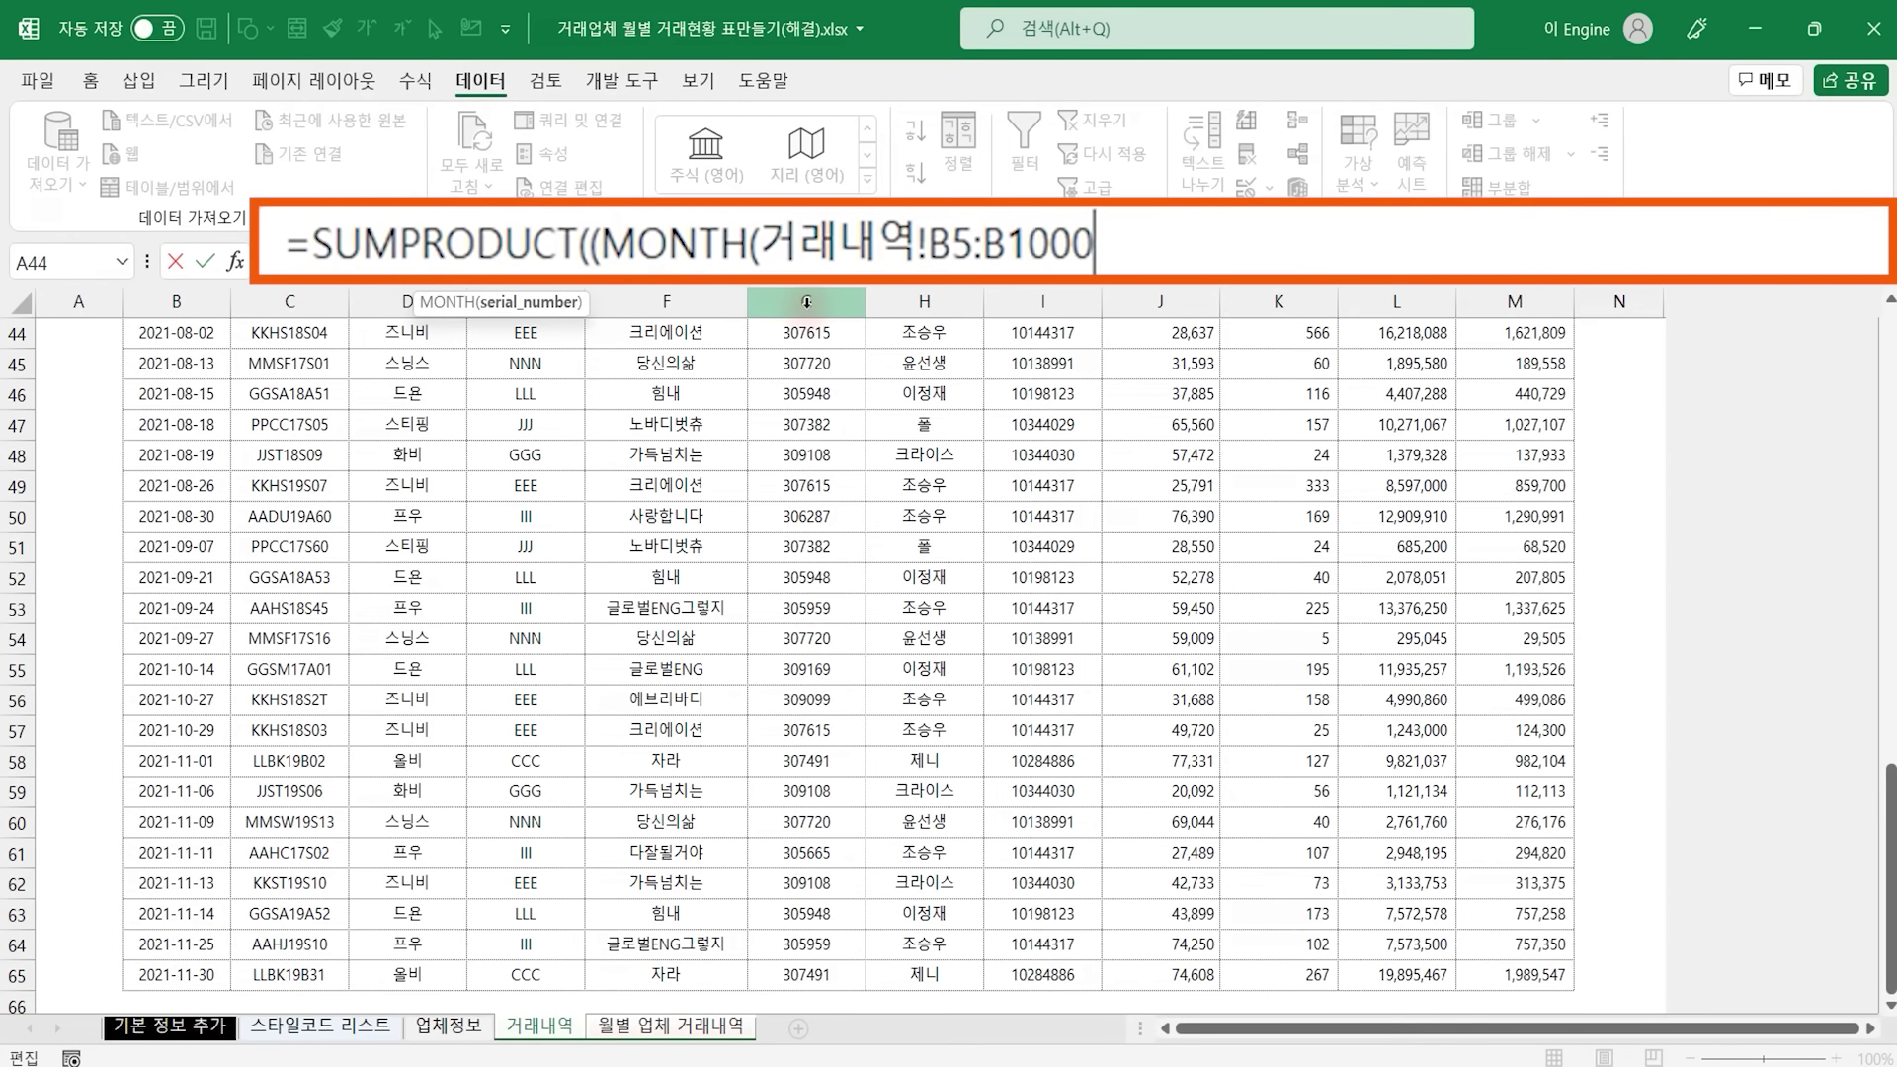
Close the MONTH function and compare it for equality with the 1월 label in cell F6 of the 월별 업체 거래내역 sheet
type(")=")
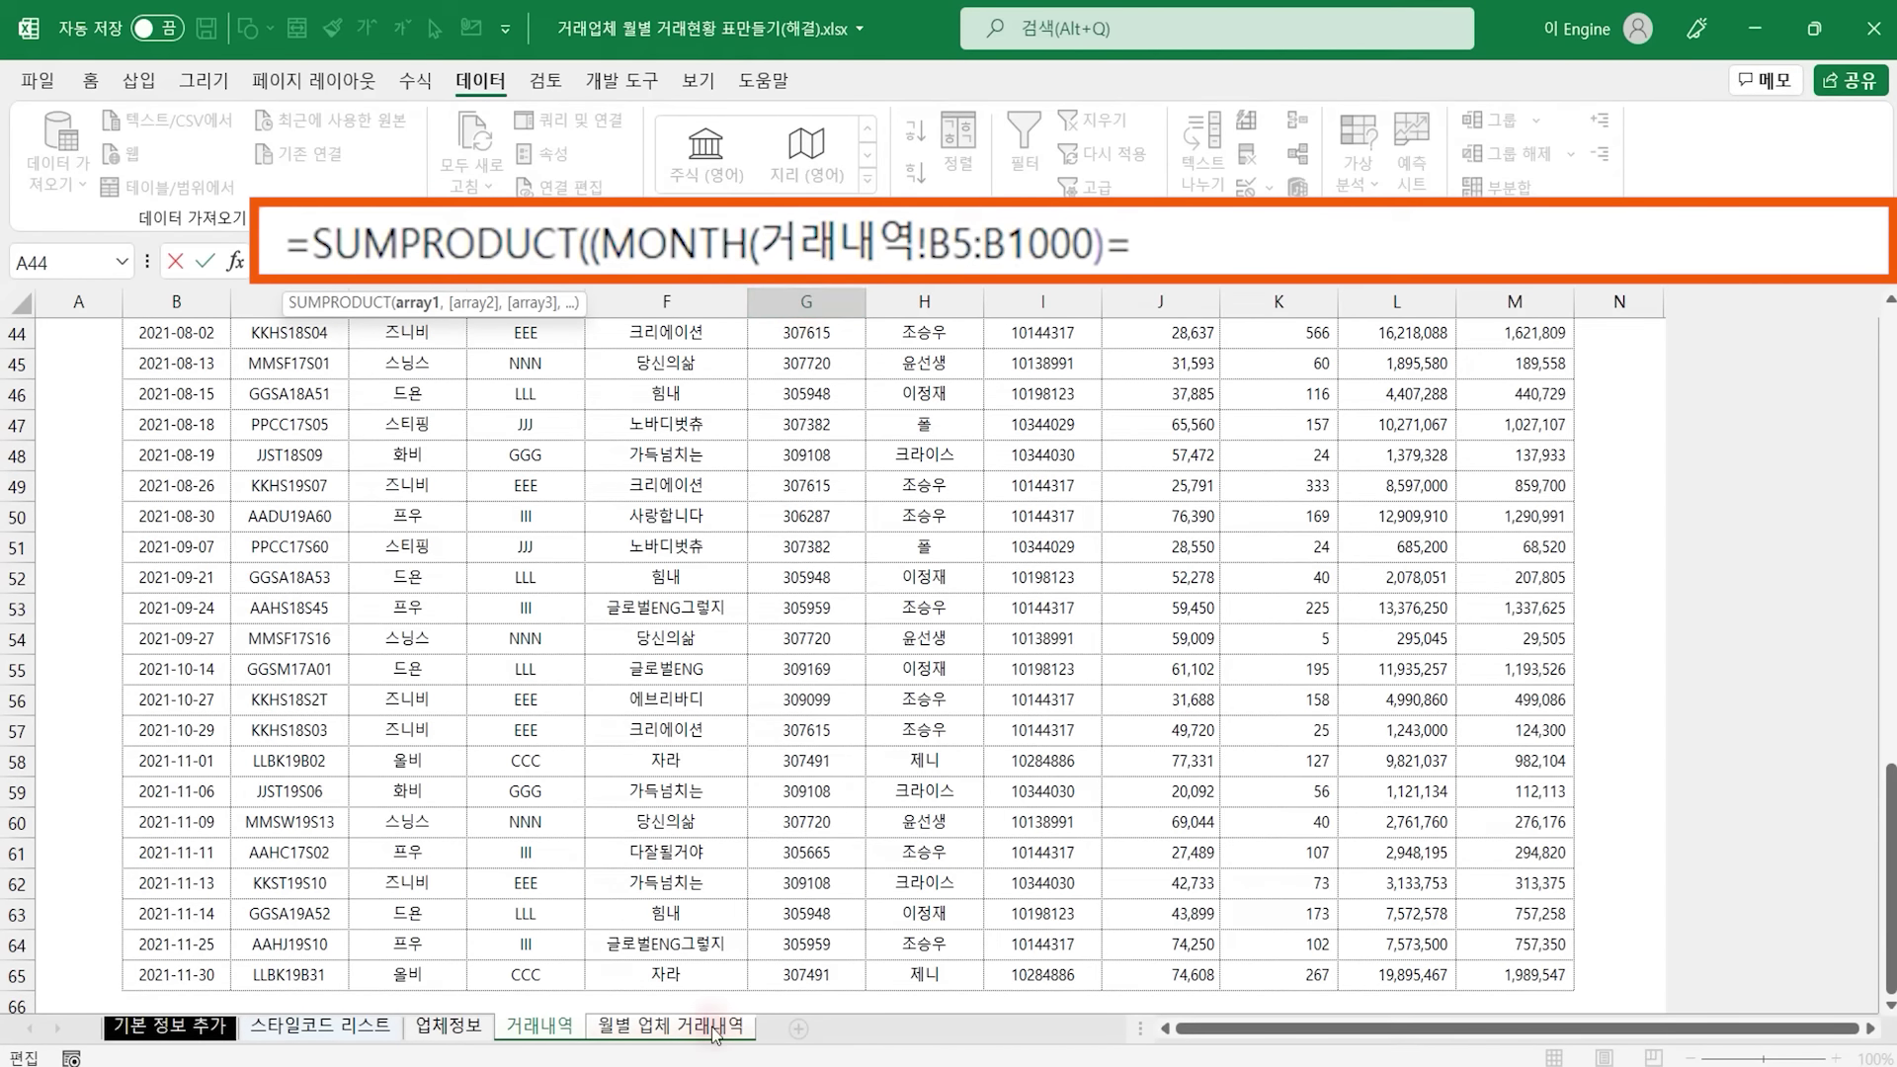
left_click(672, 1027)
left_click(647, 485)
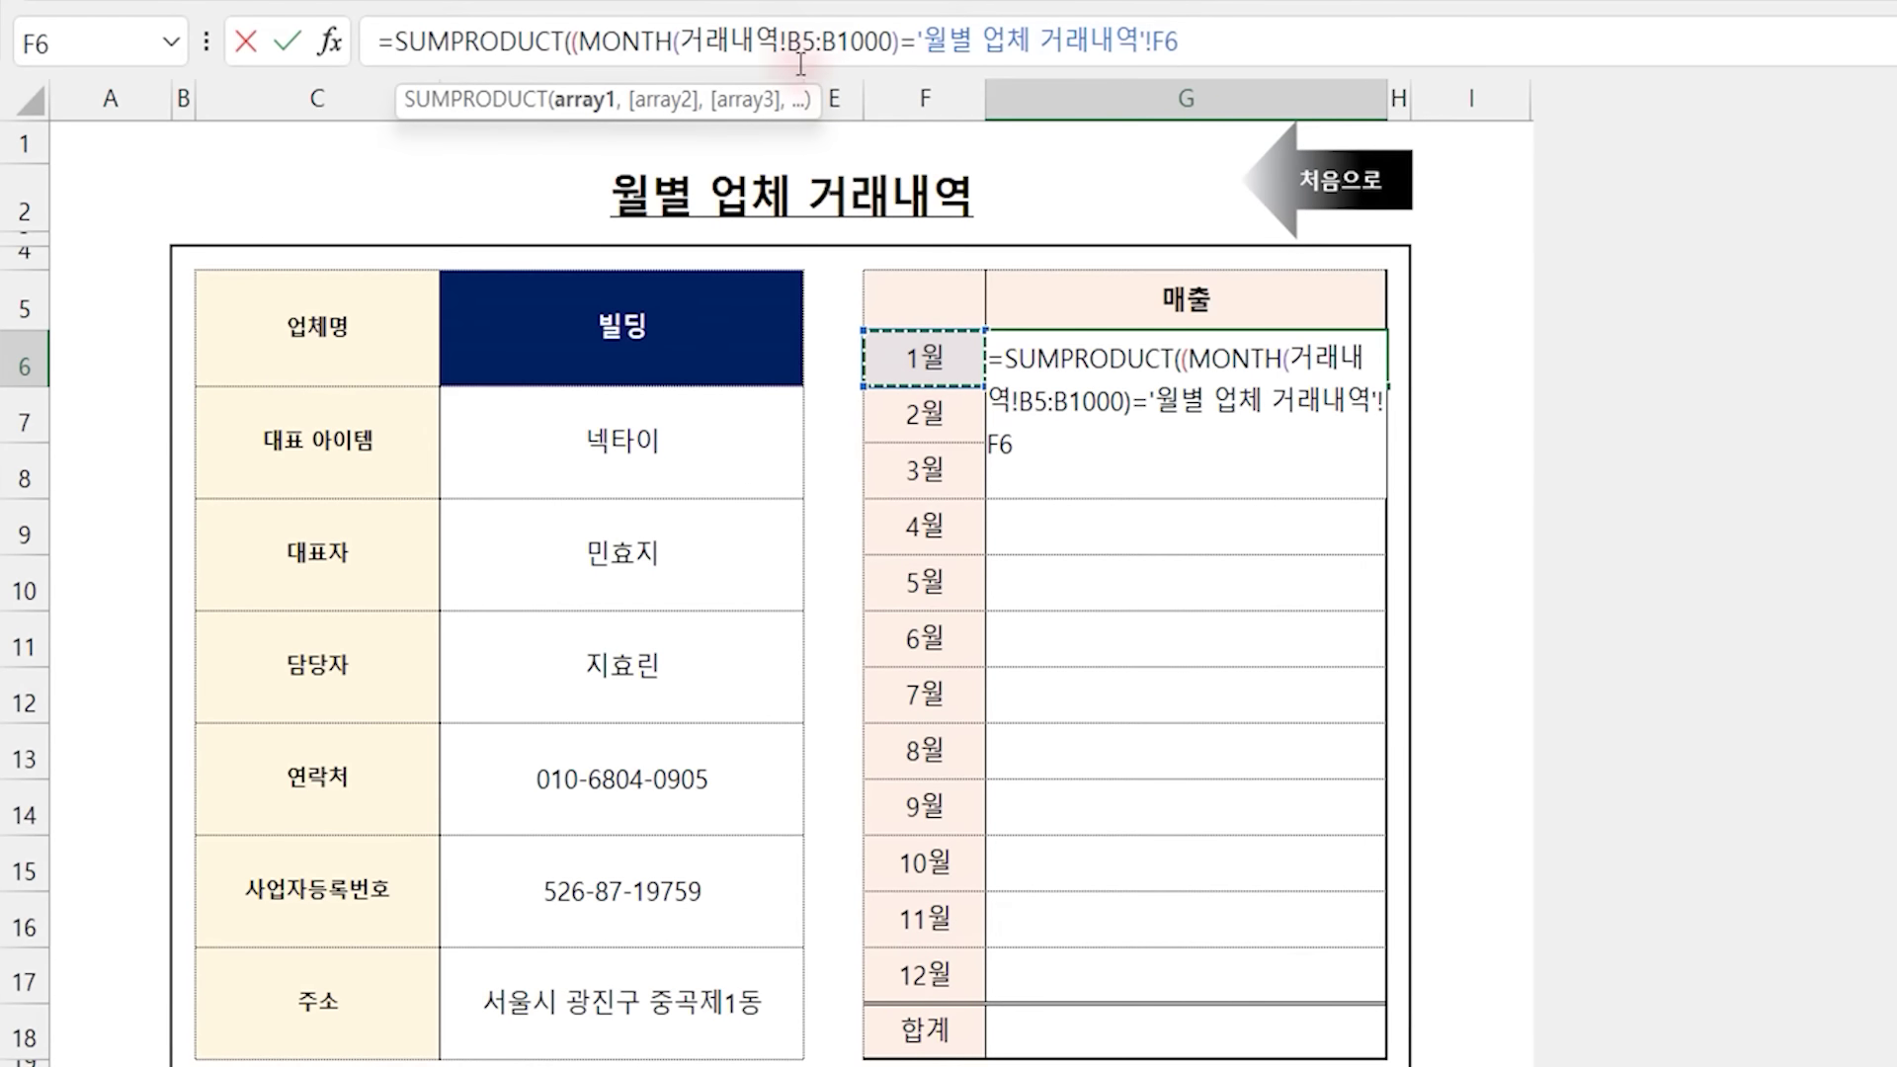
Make the 판매일자 range absolute as $B$5:$B$1000, lock the month reference's column as $F6, and close the month condition
left_click_drag(788, 44, 895, 43)
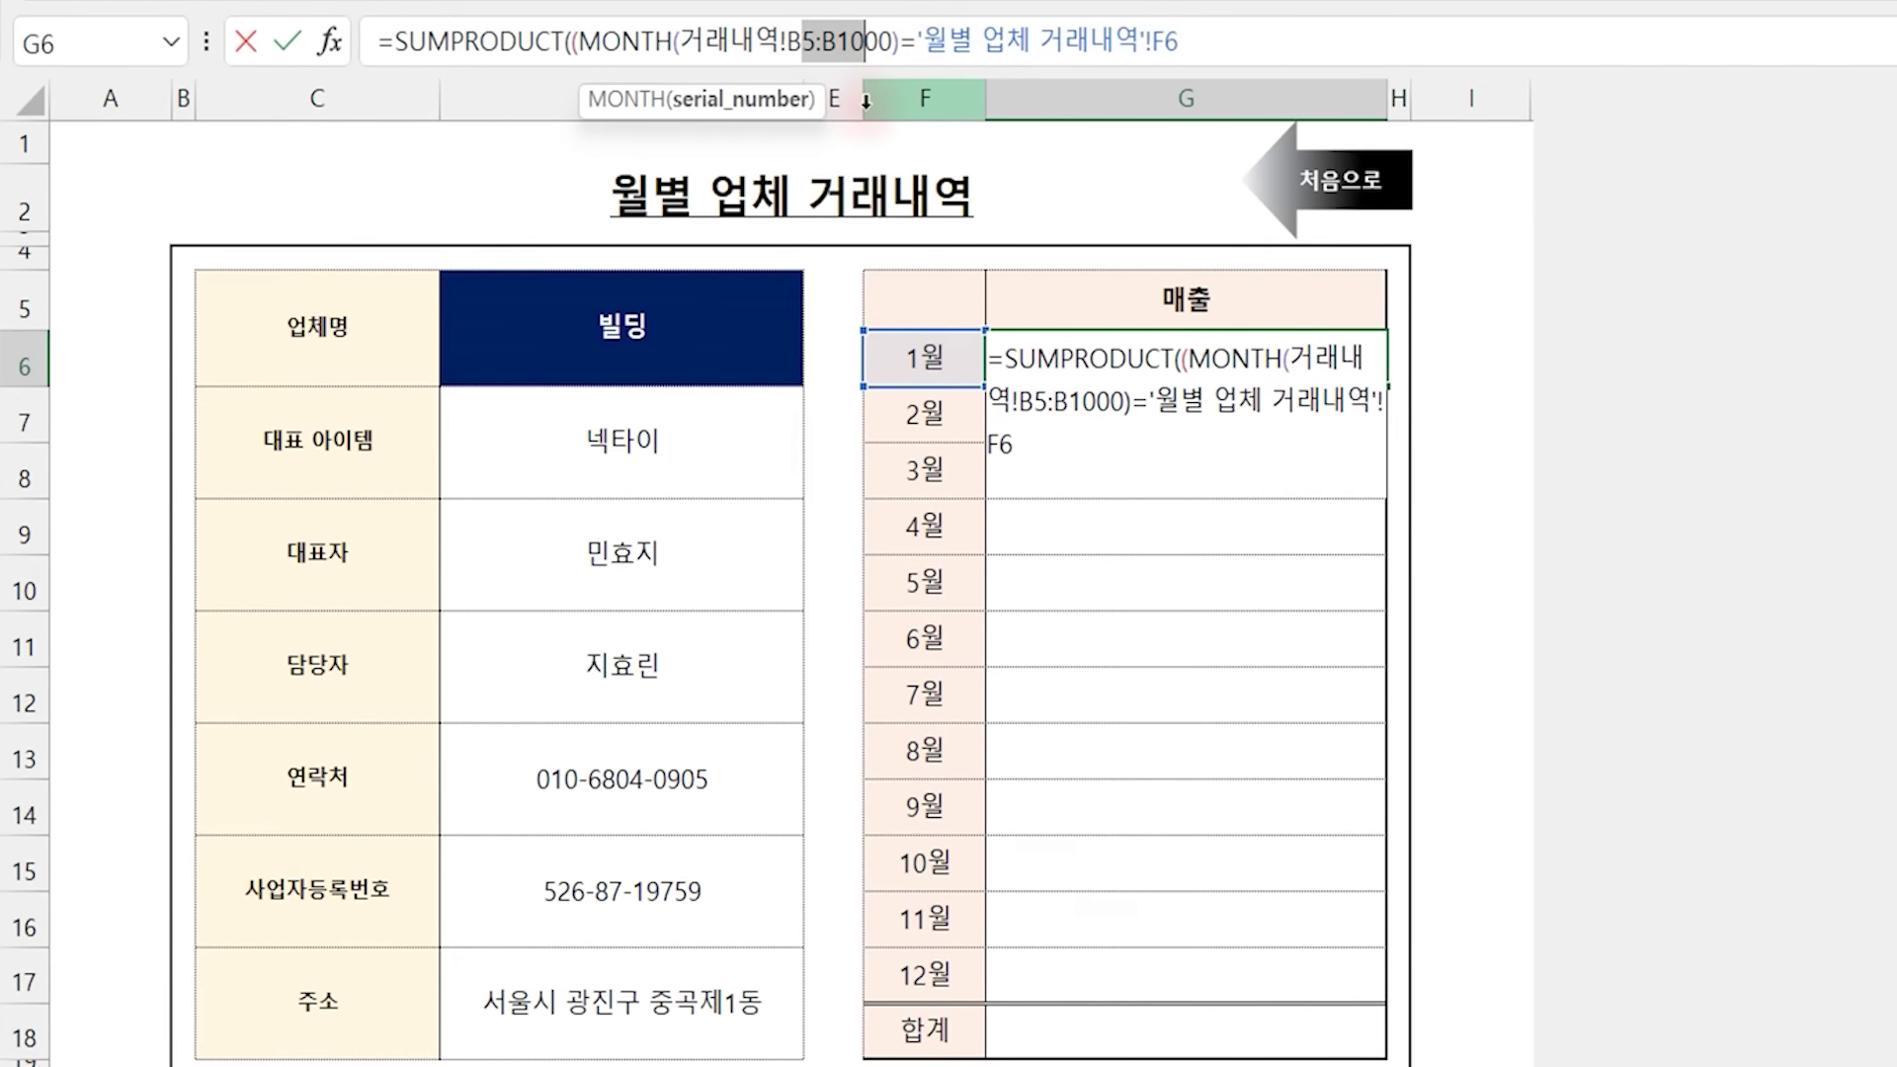
key("F4")
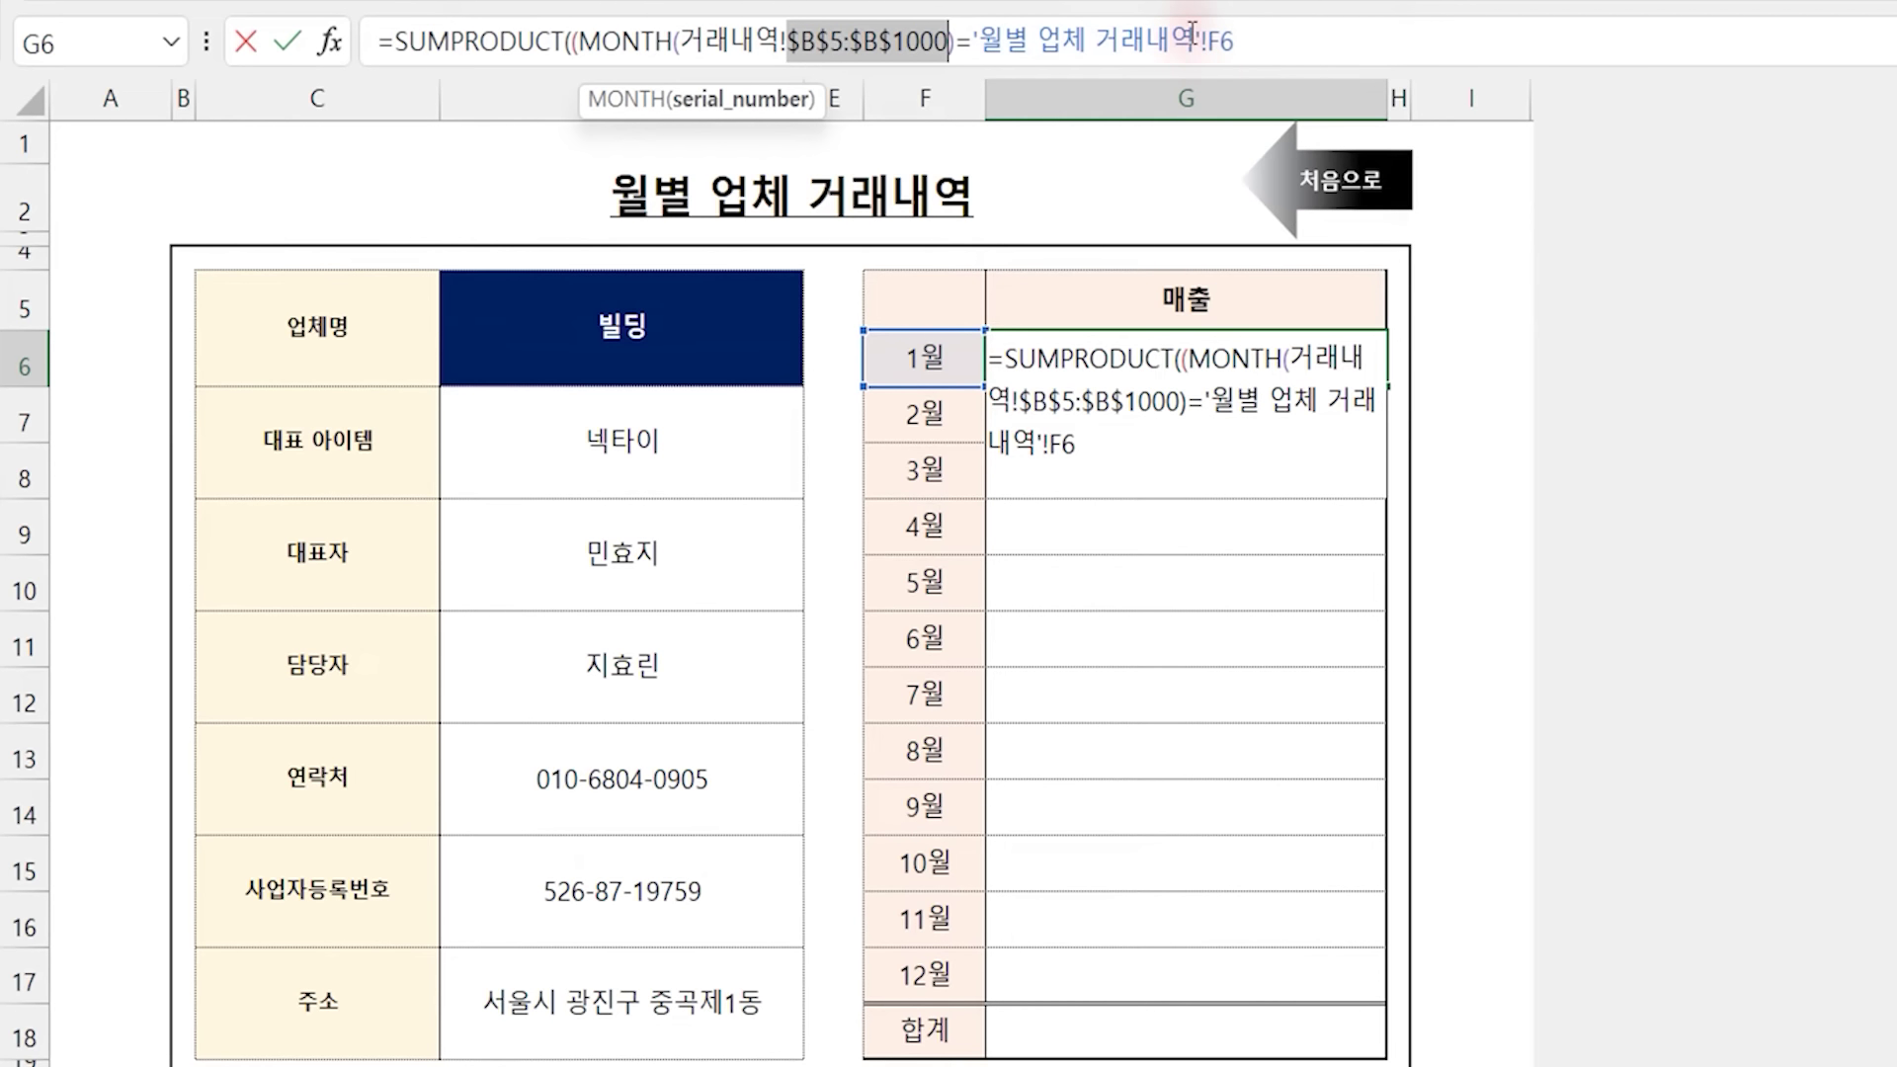
left_click(1235, 39)
key("F4")
key("F4")
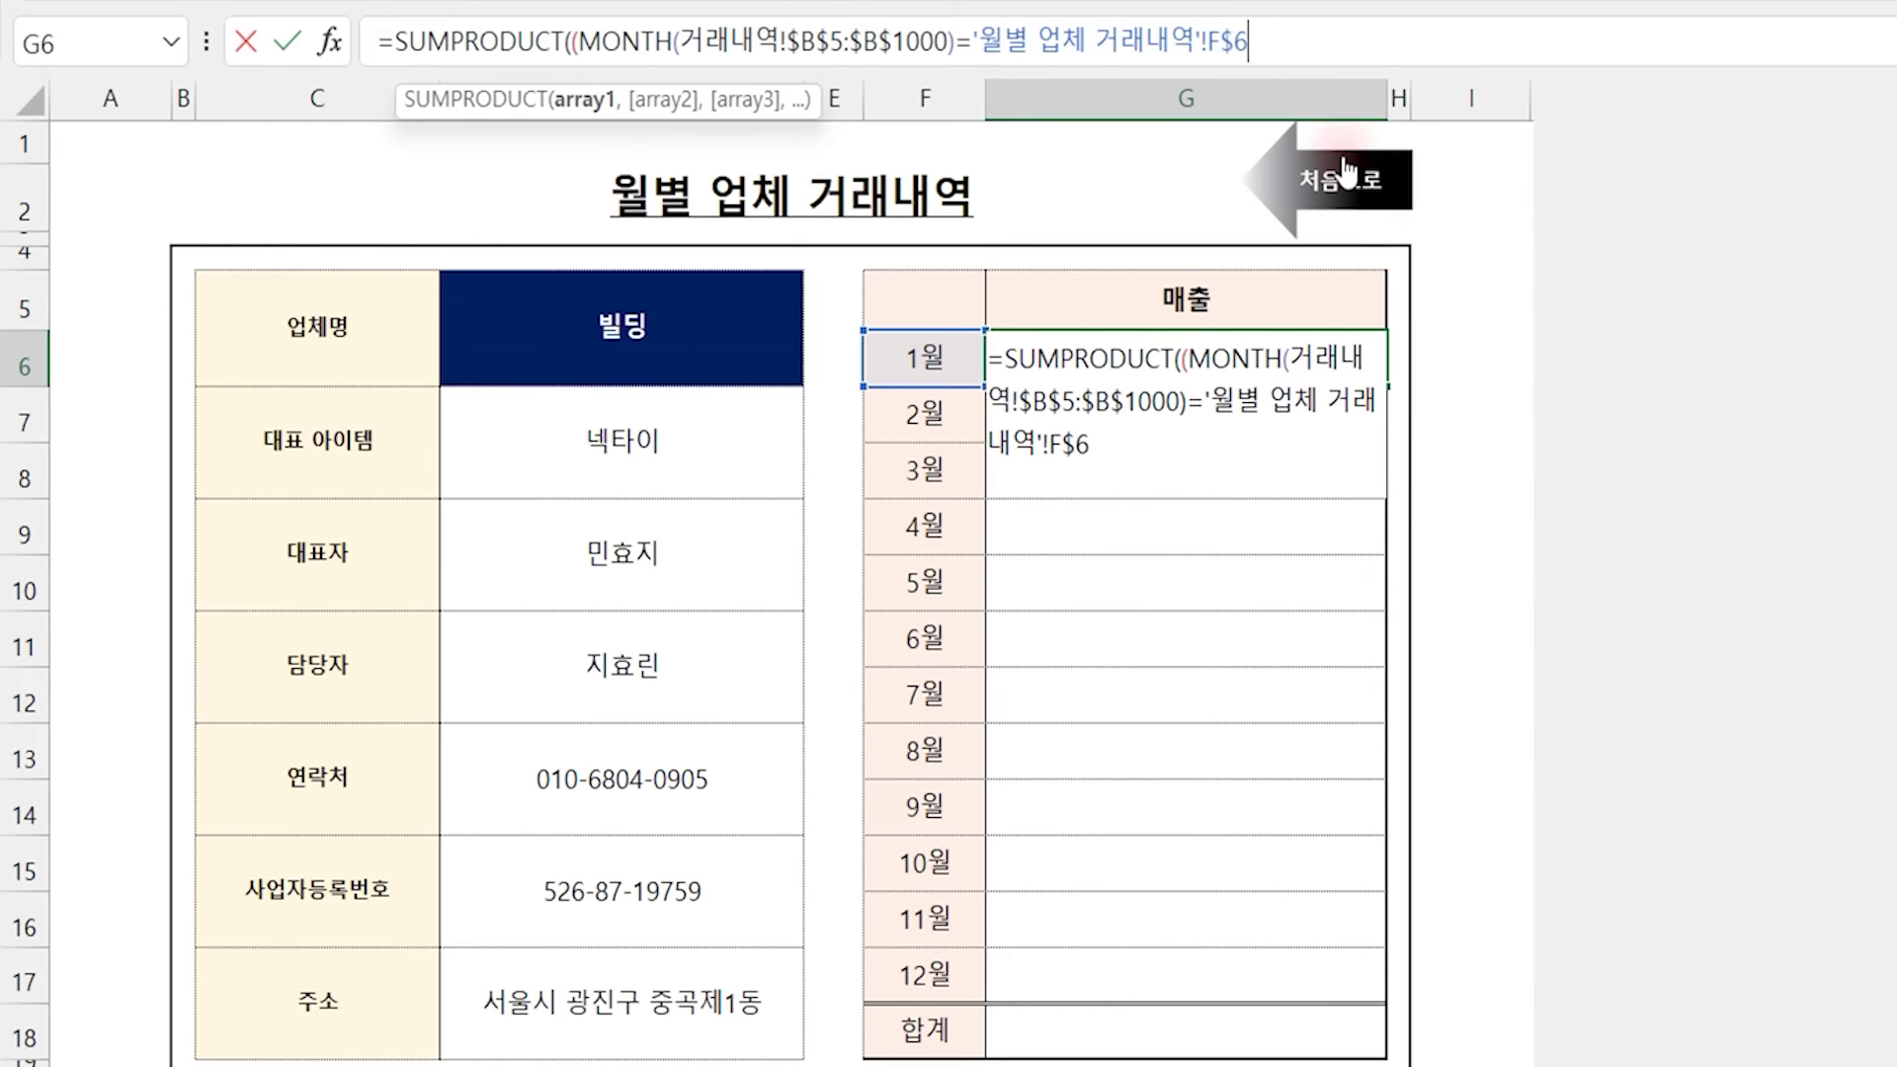
key("F4")
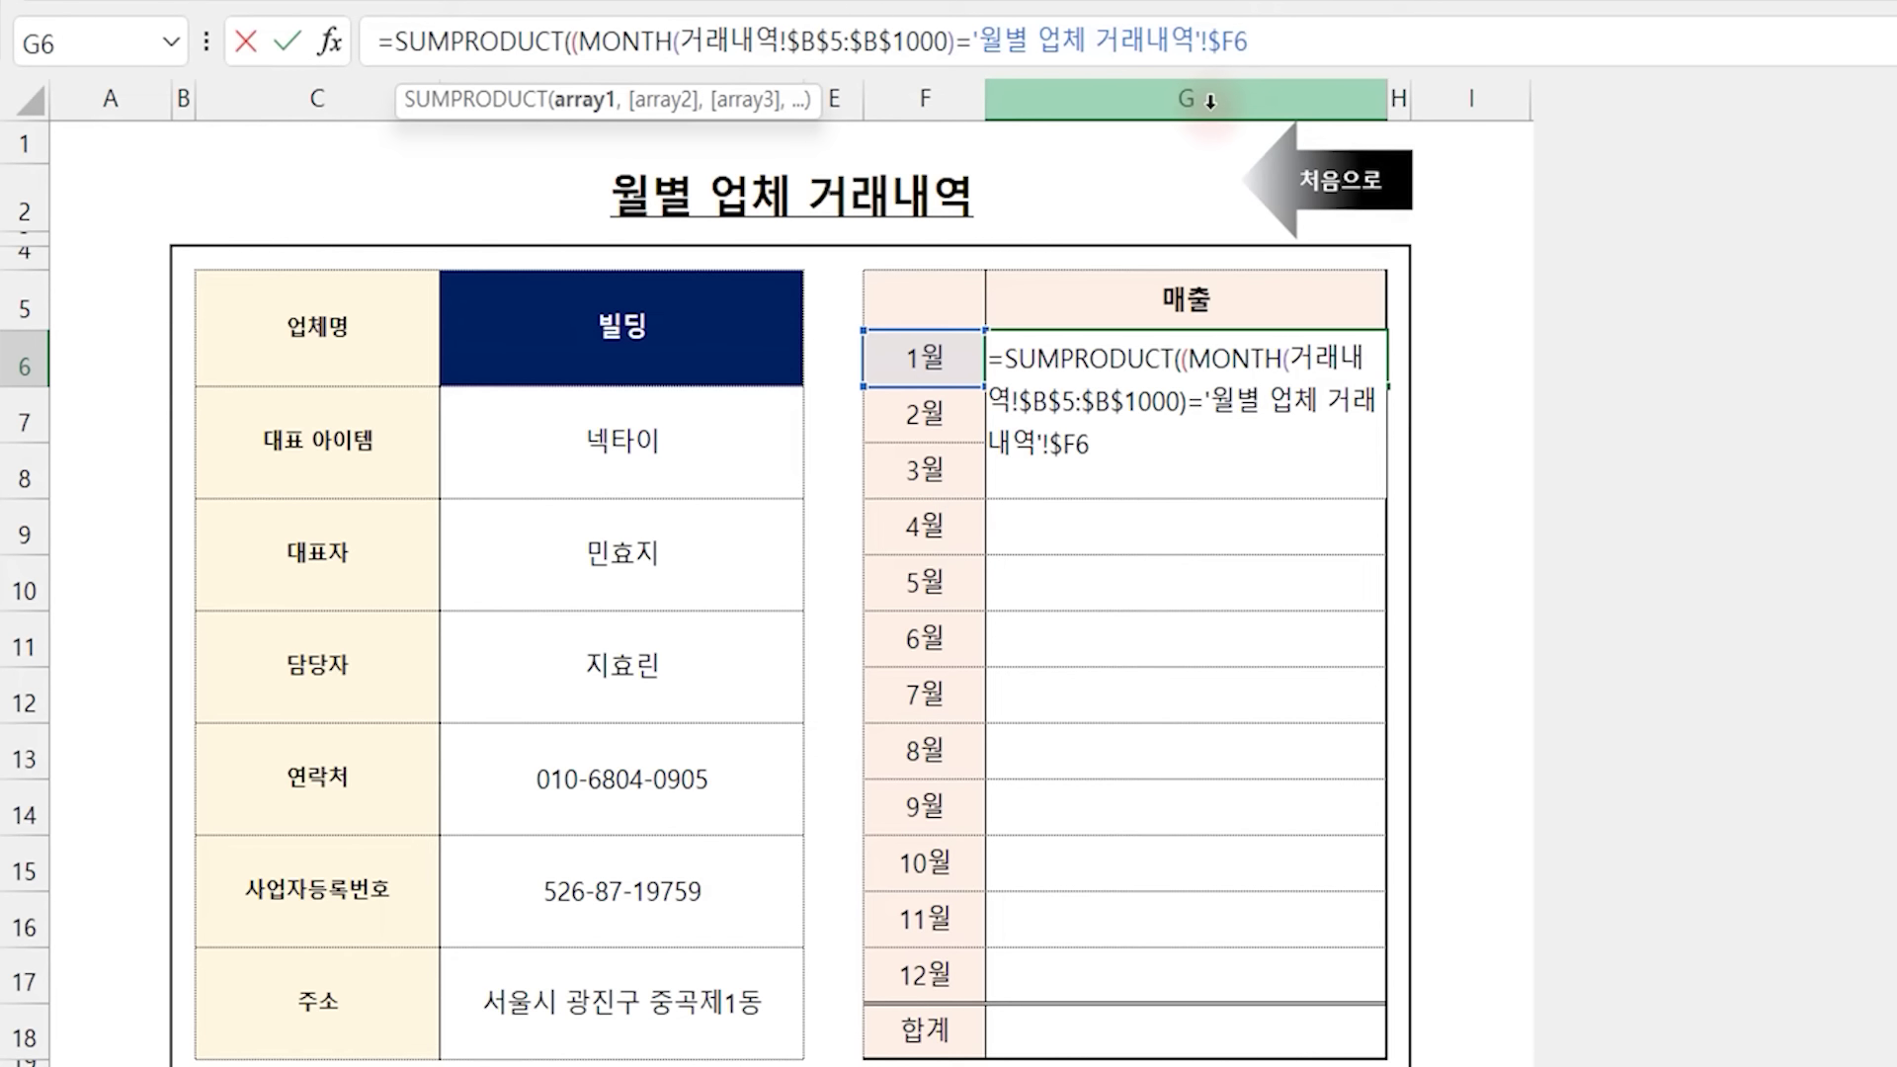
type(")")
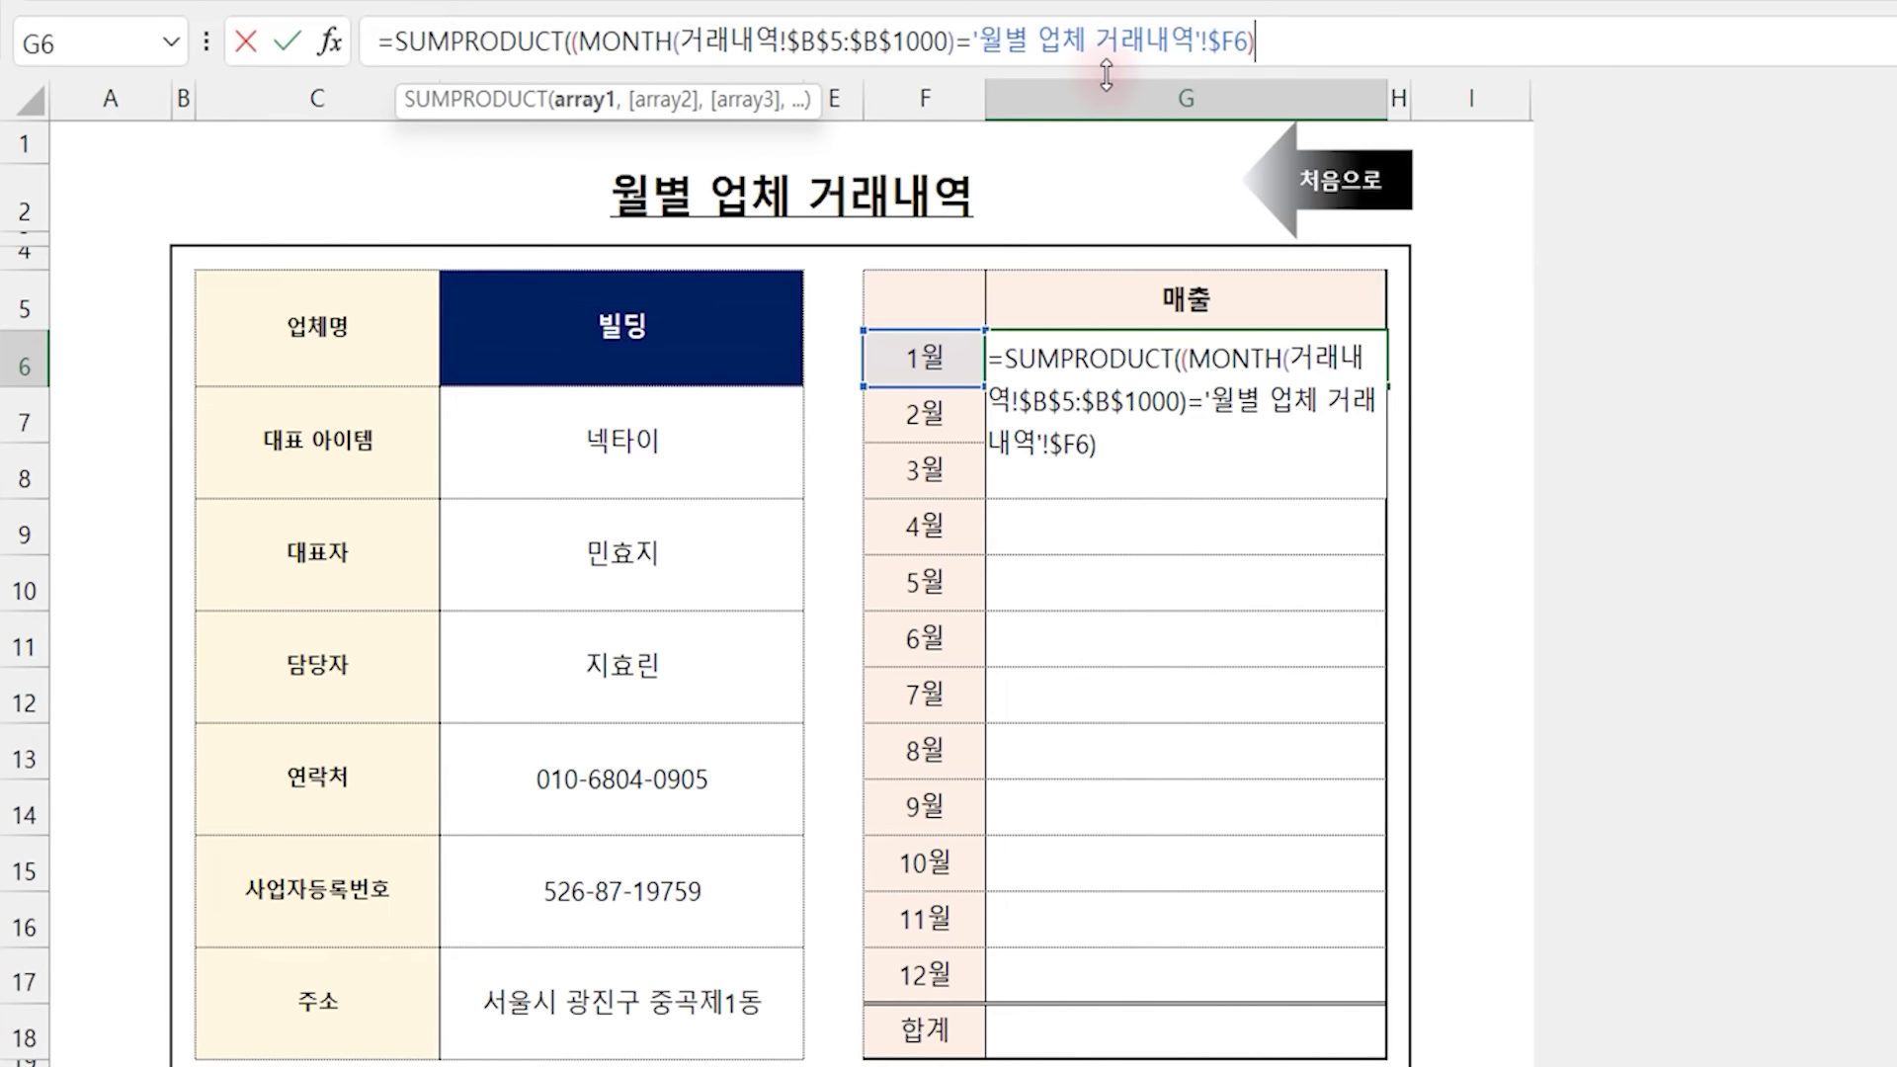
Multiply by a second condition that begins with the selected 업체명 cell as absolute $D$5, followed by an equals sign
type("*(")
left_click(625, 329)
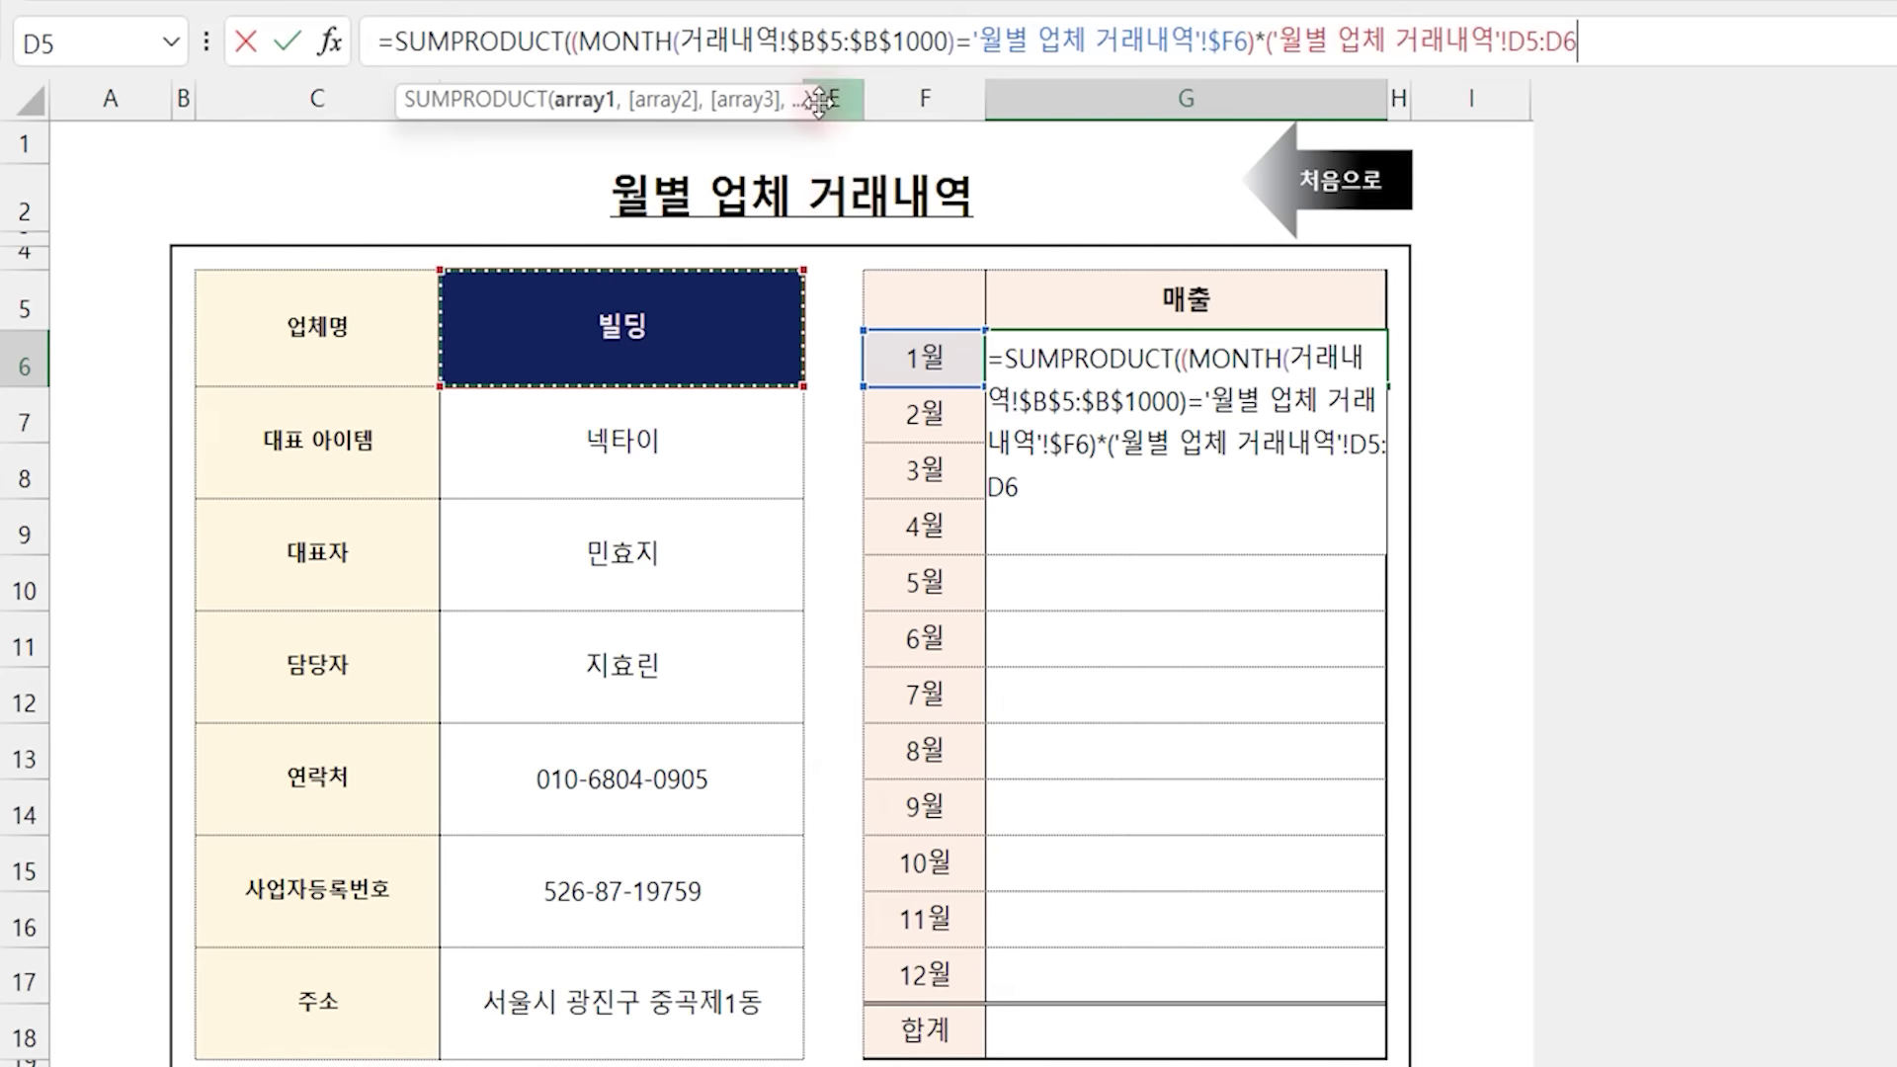
left_click_drag(819, 100, 1677, 127)
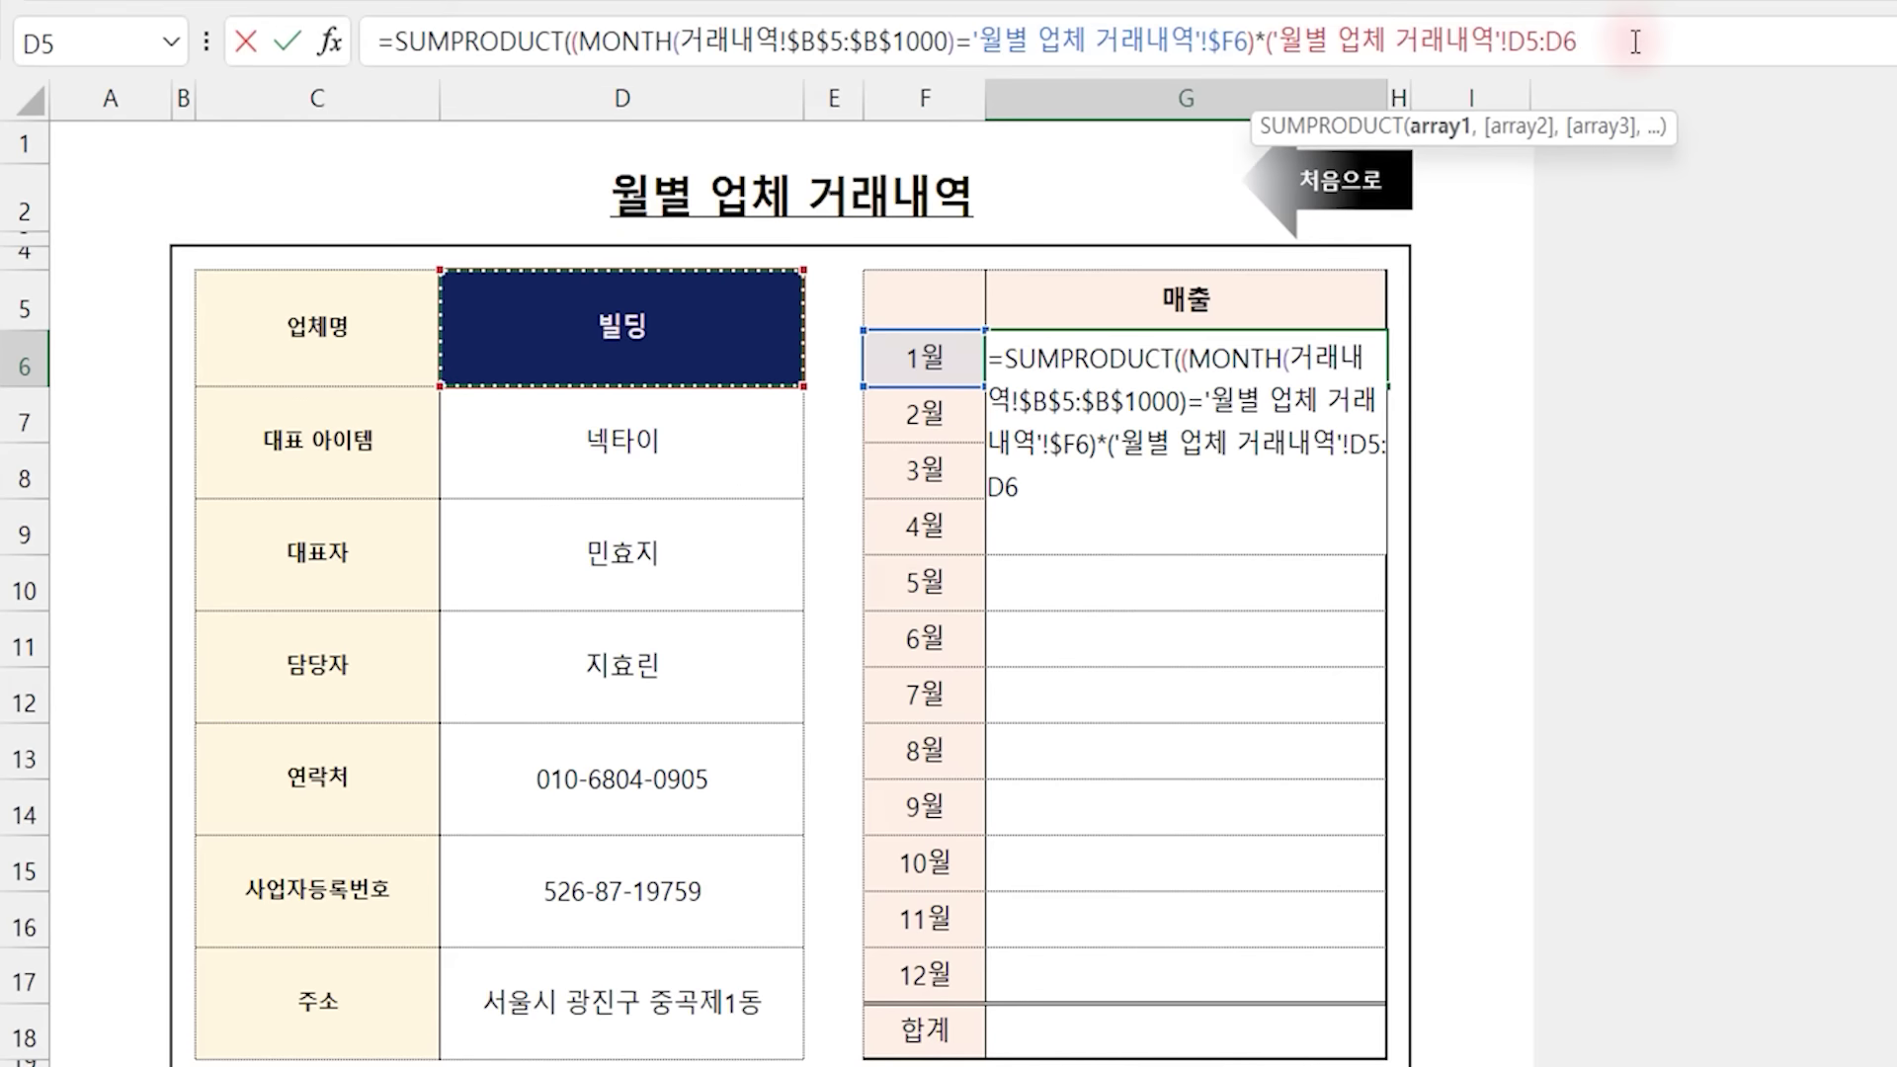
key("BackSpace")
key("BackSpace")
key("BackSpace")
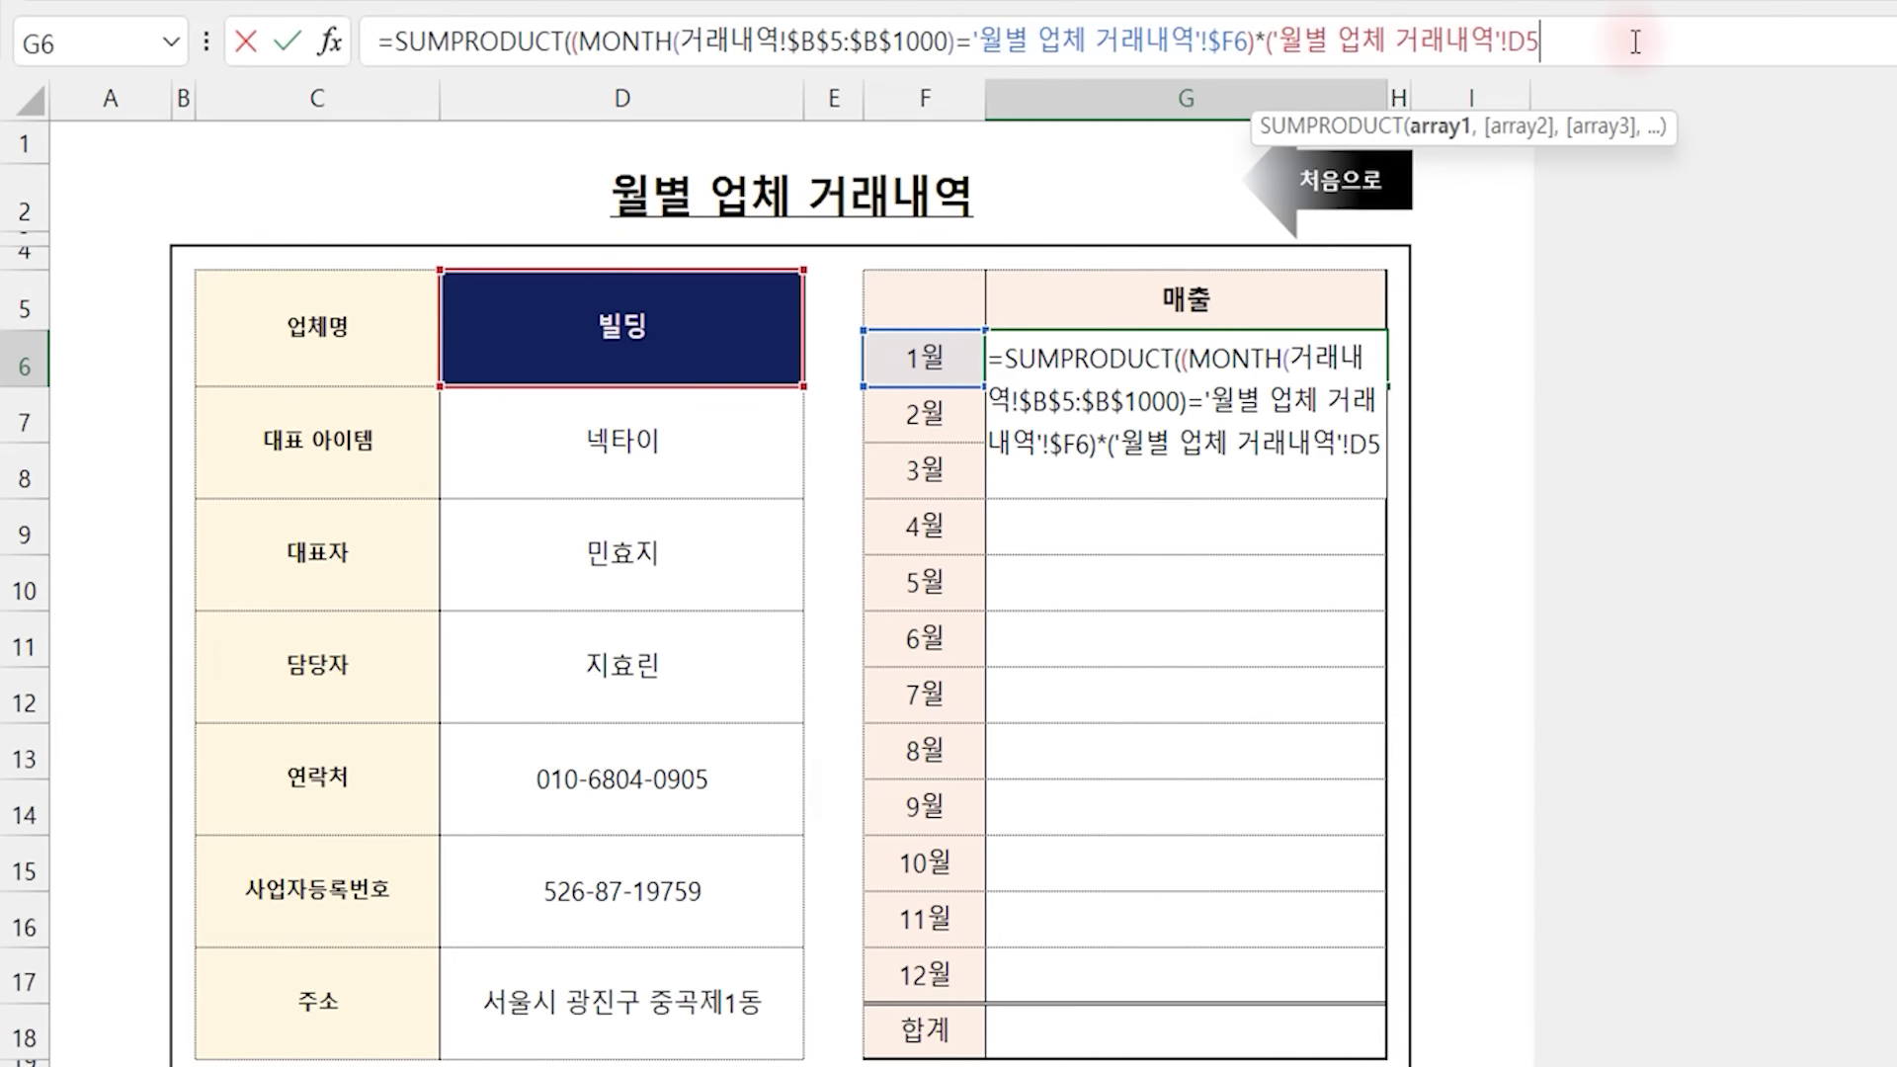
key("F4")
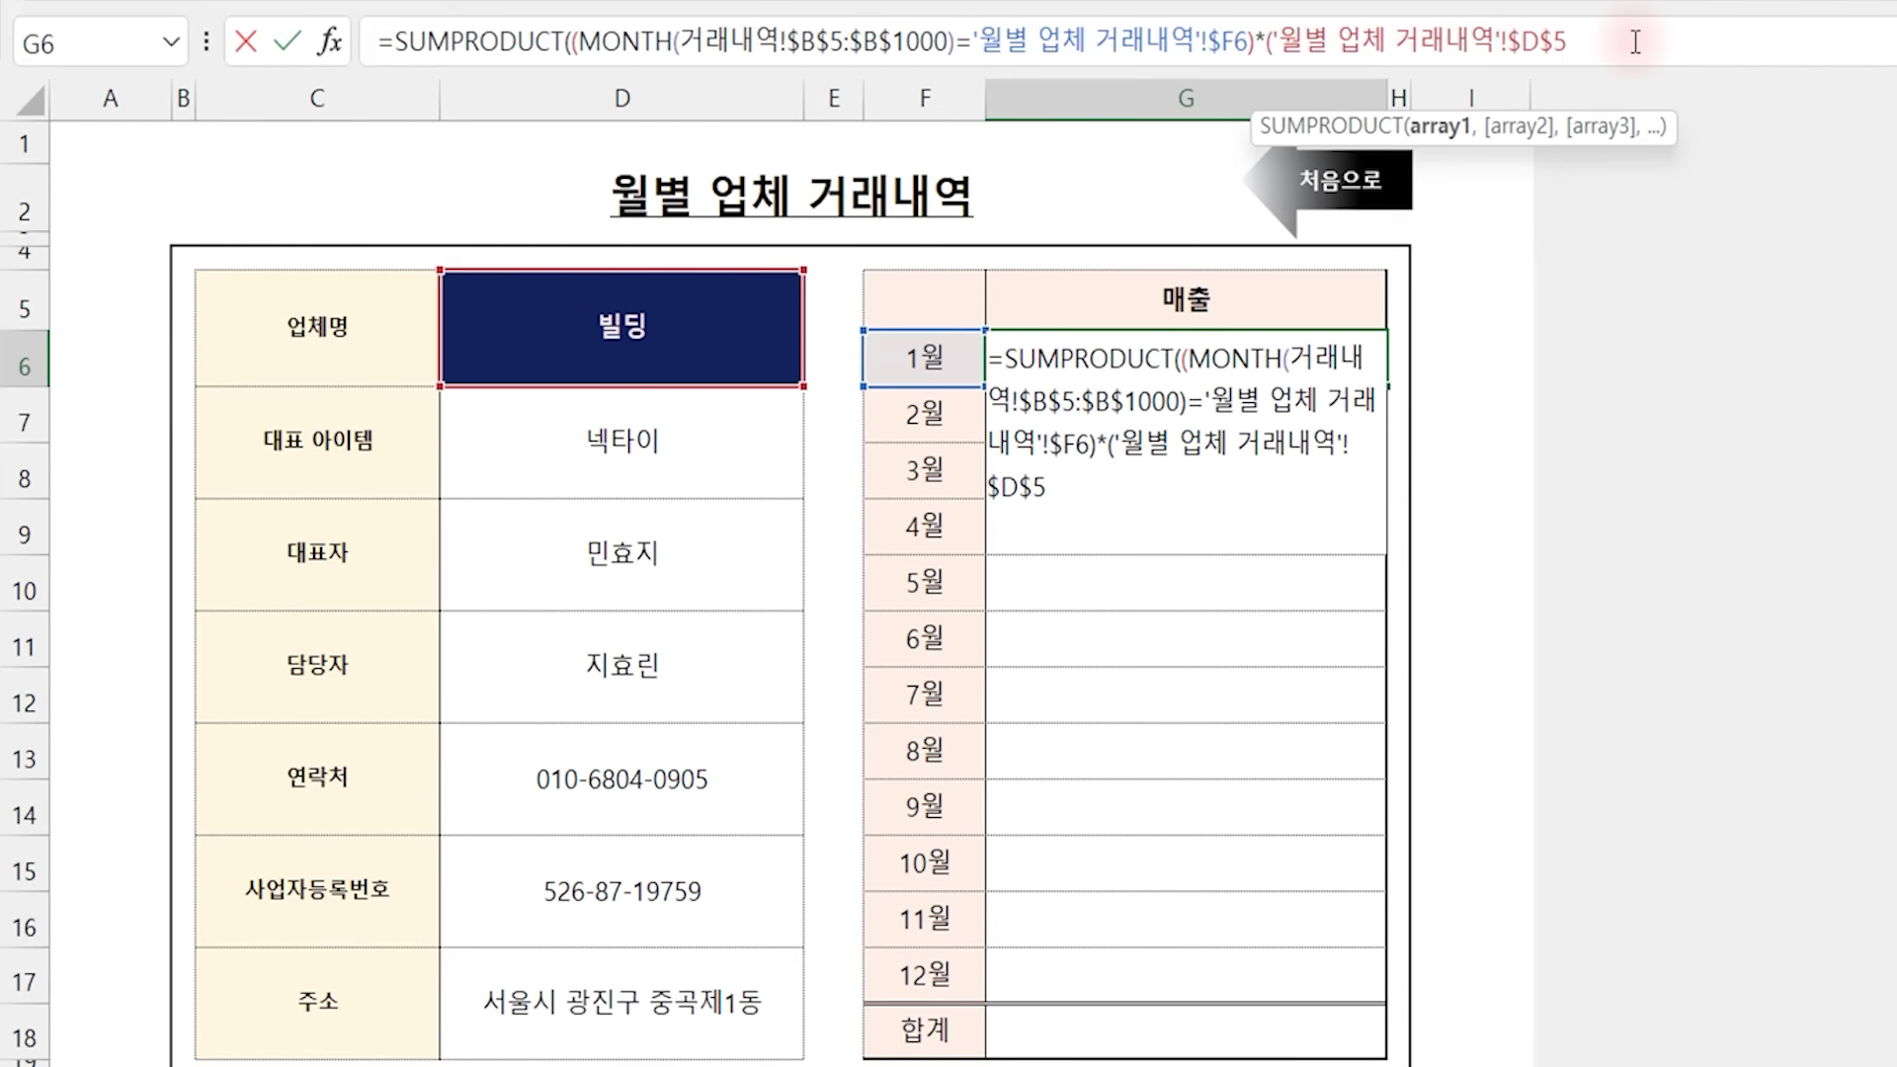
type("=")
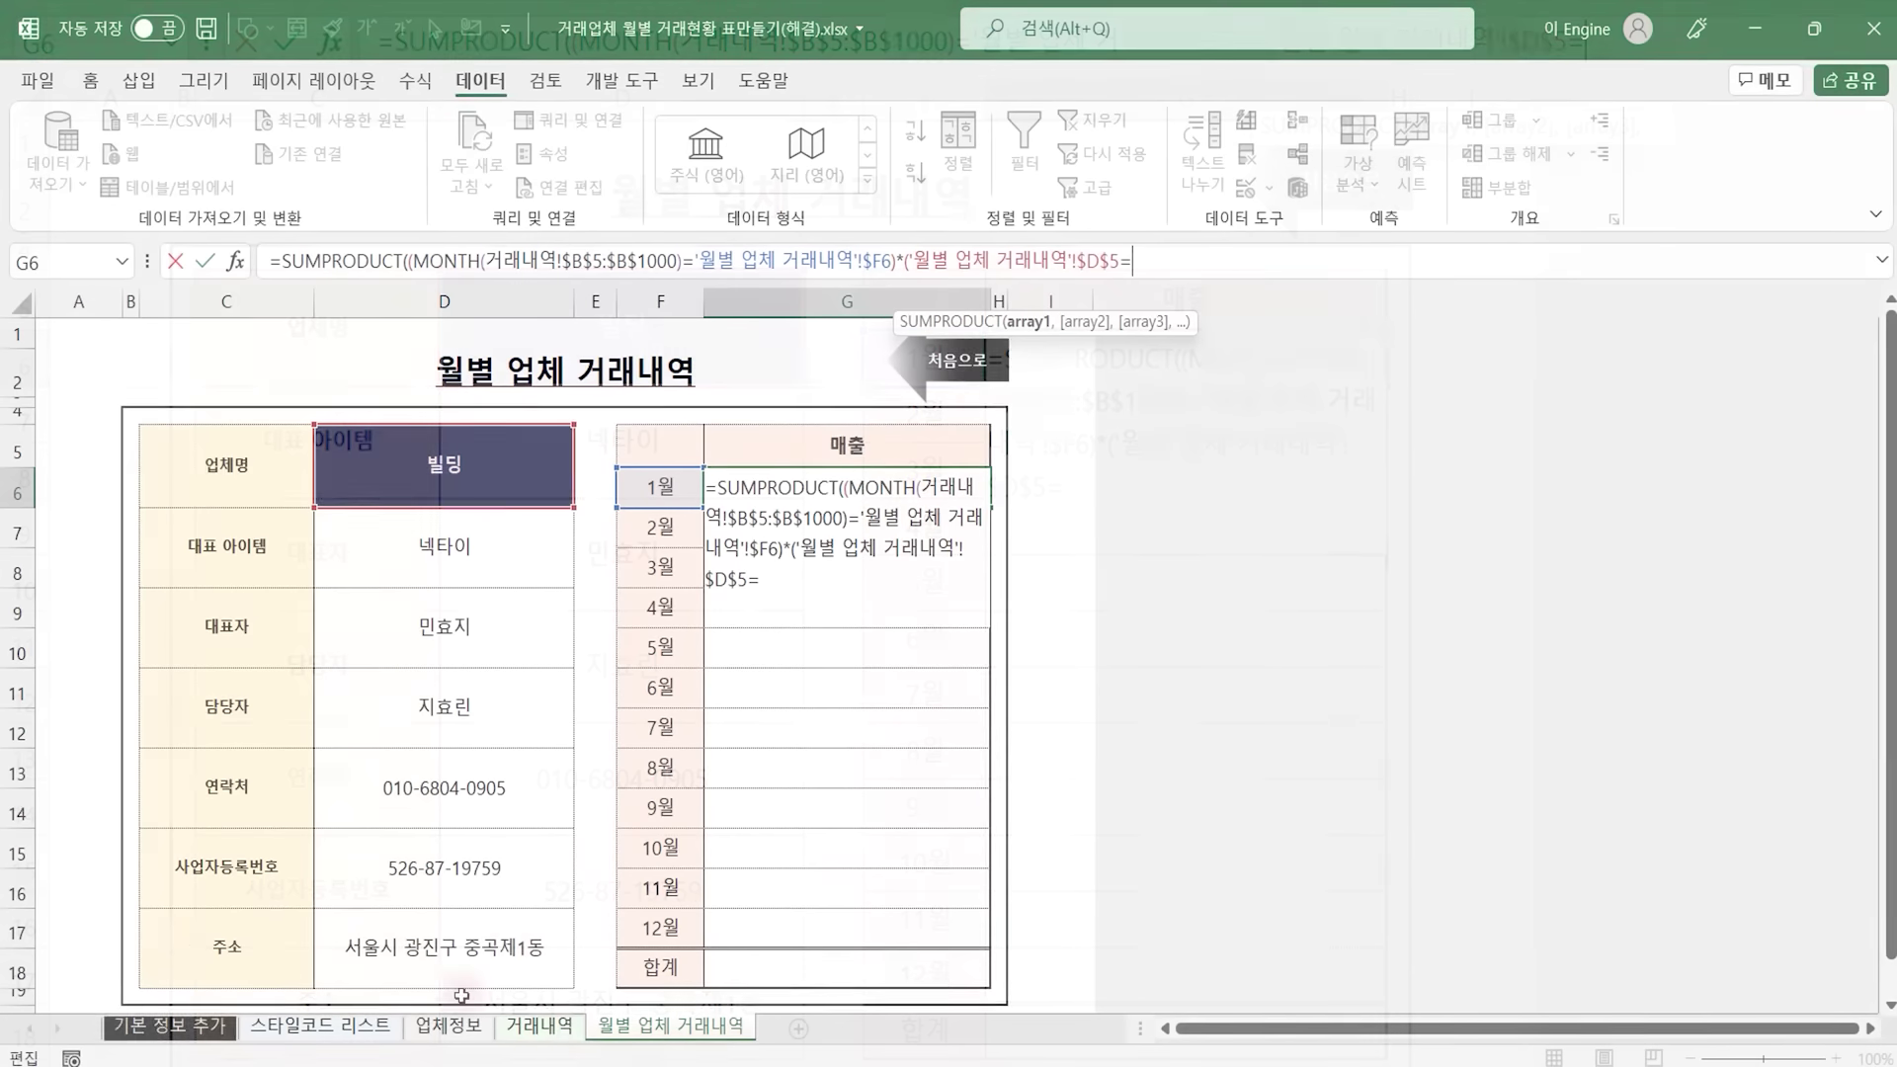
Compare it with the 업체명 column on the 거래내역 sheet, using the absolute range $F$5:$F$1000
left_click(540, 1026)
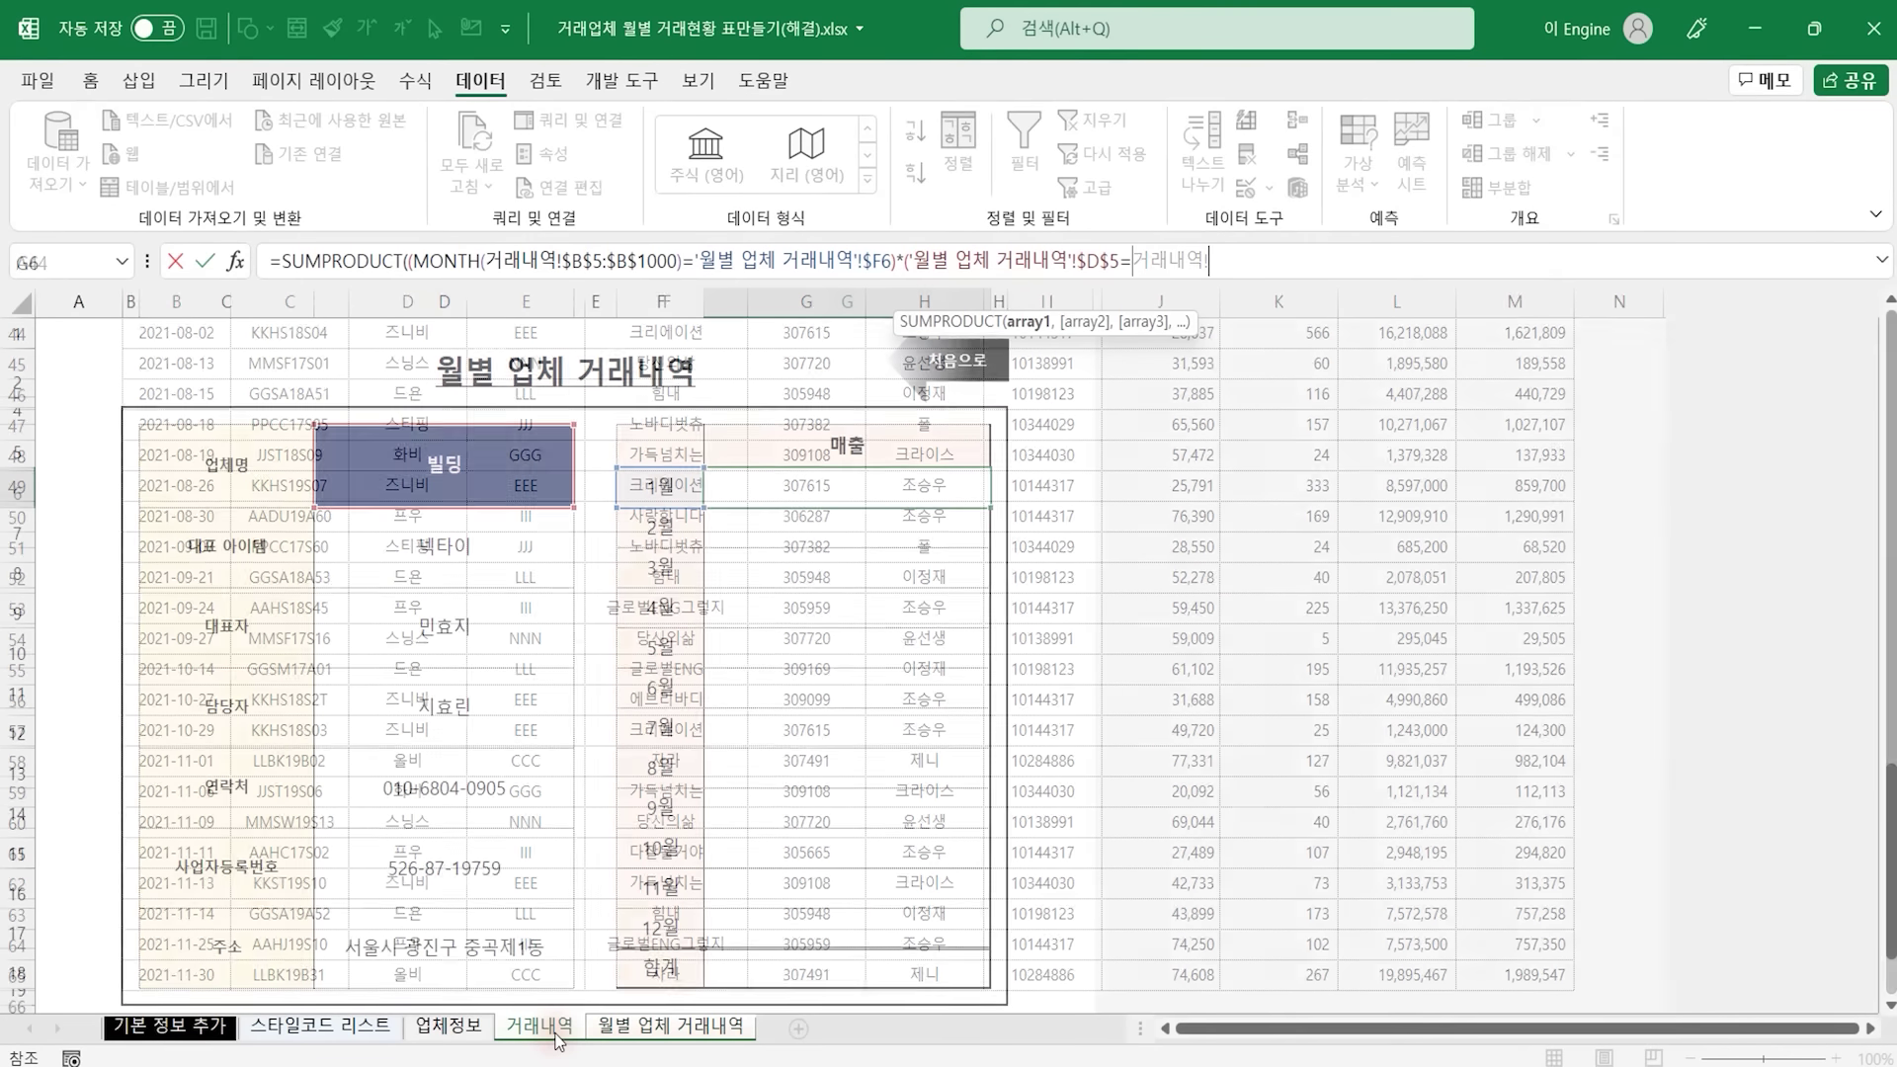
scroll(684, 731, "up", 7)
left_click(689, 461)
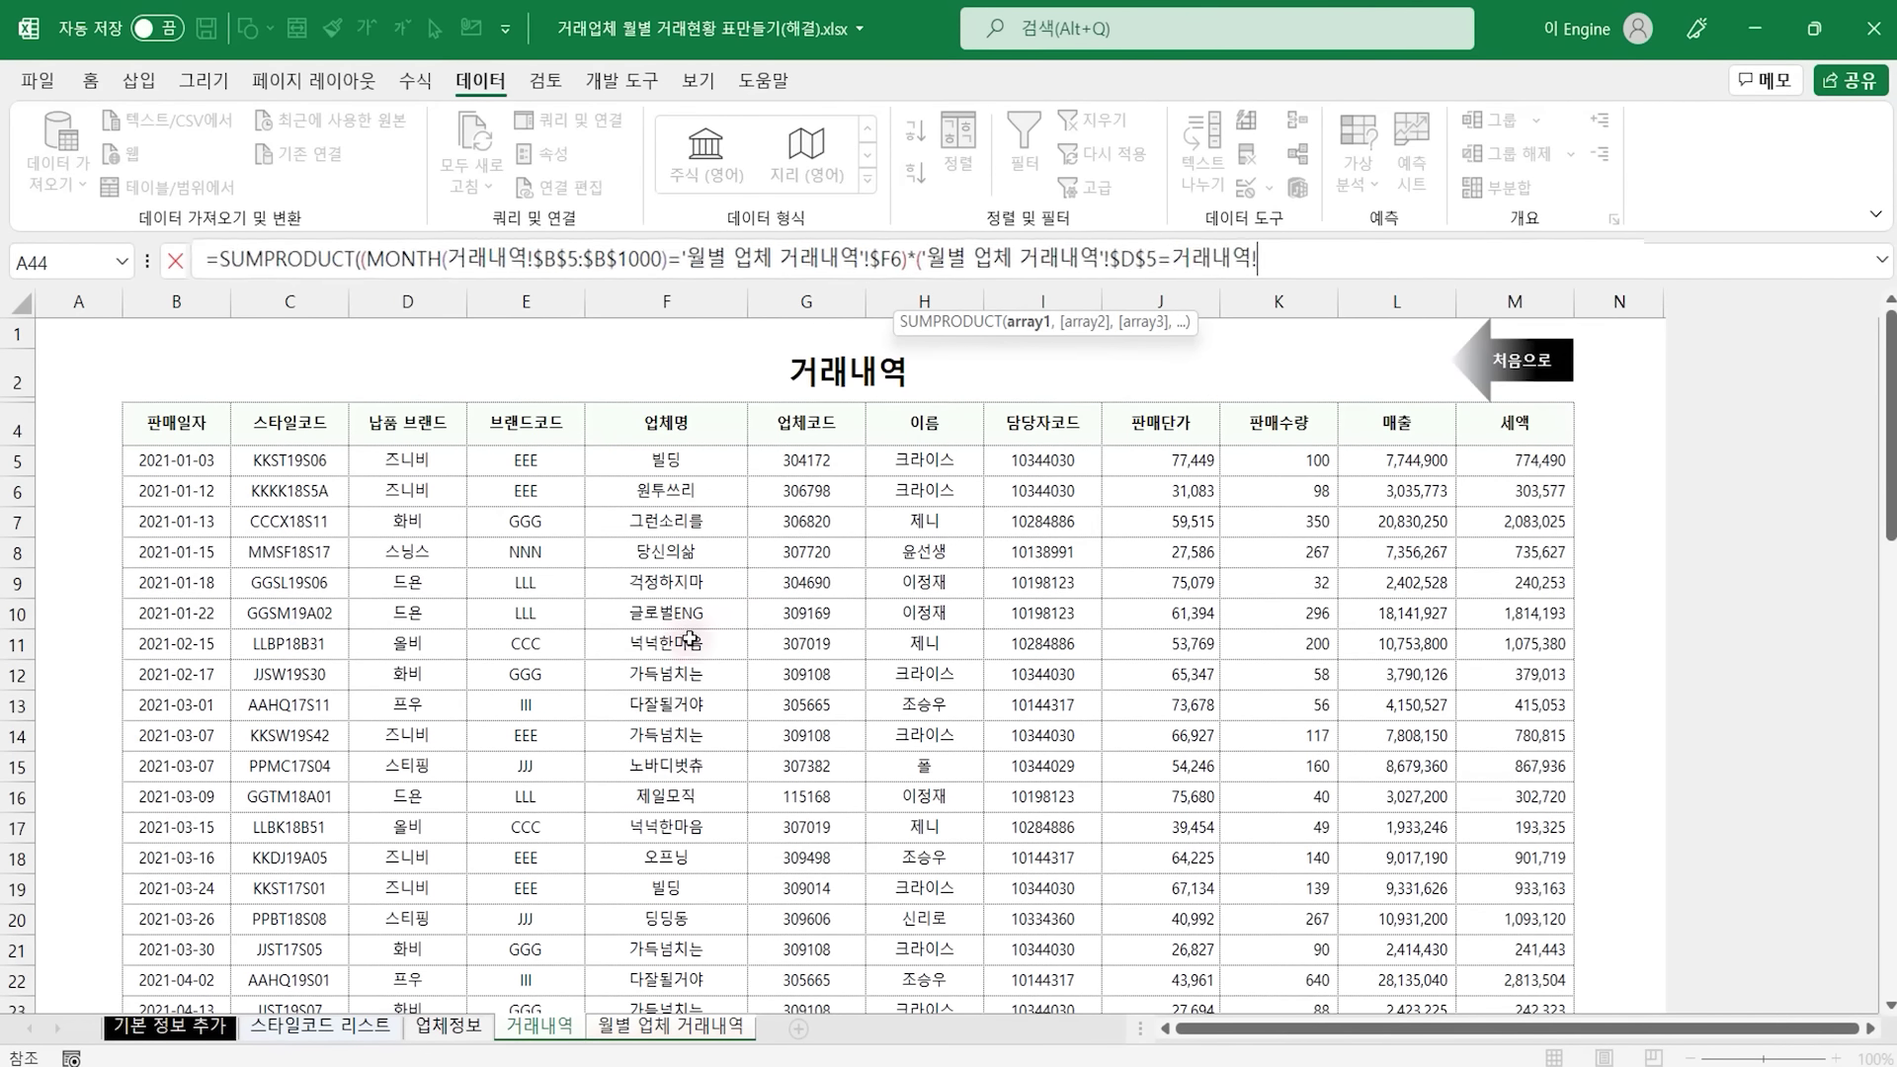
key("ctrl+shift+Down")
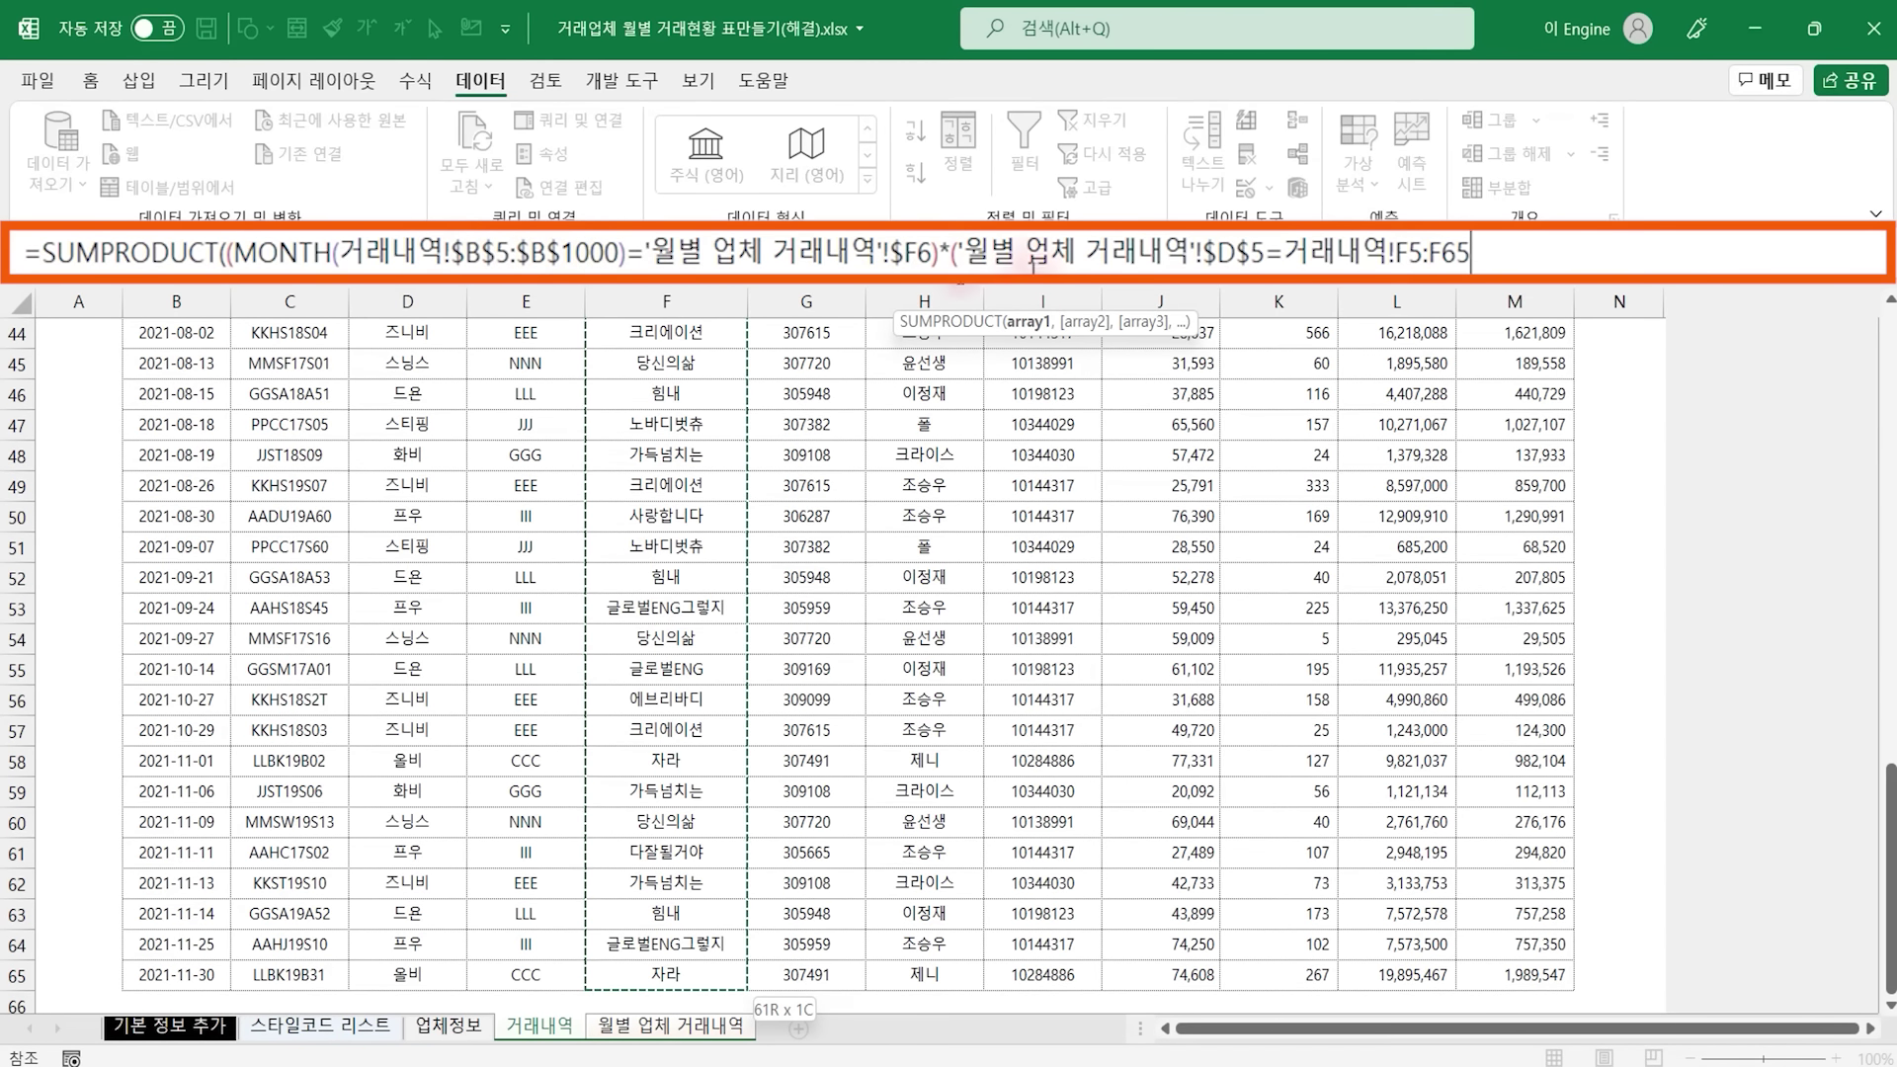
key("BackSpace")
key("BackSpace")
type("1000")
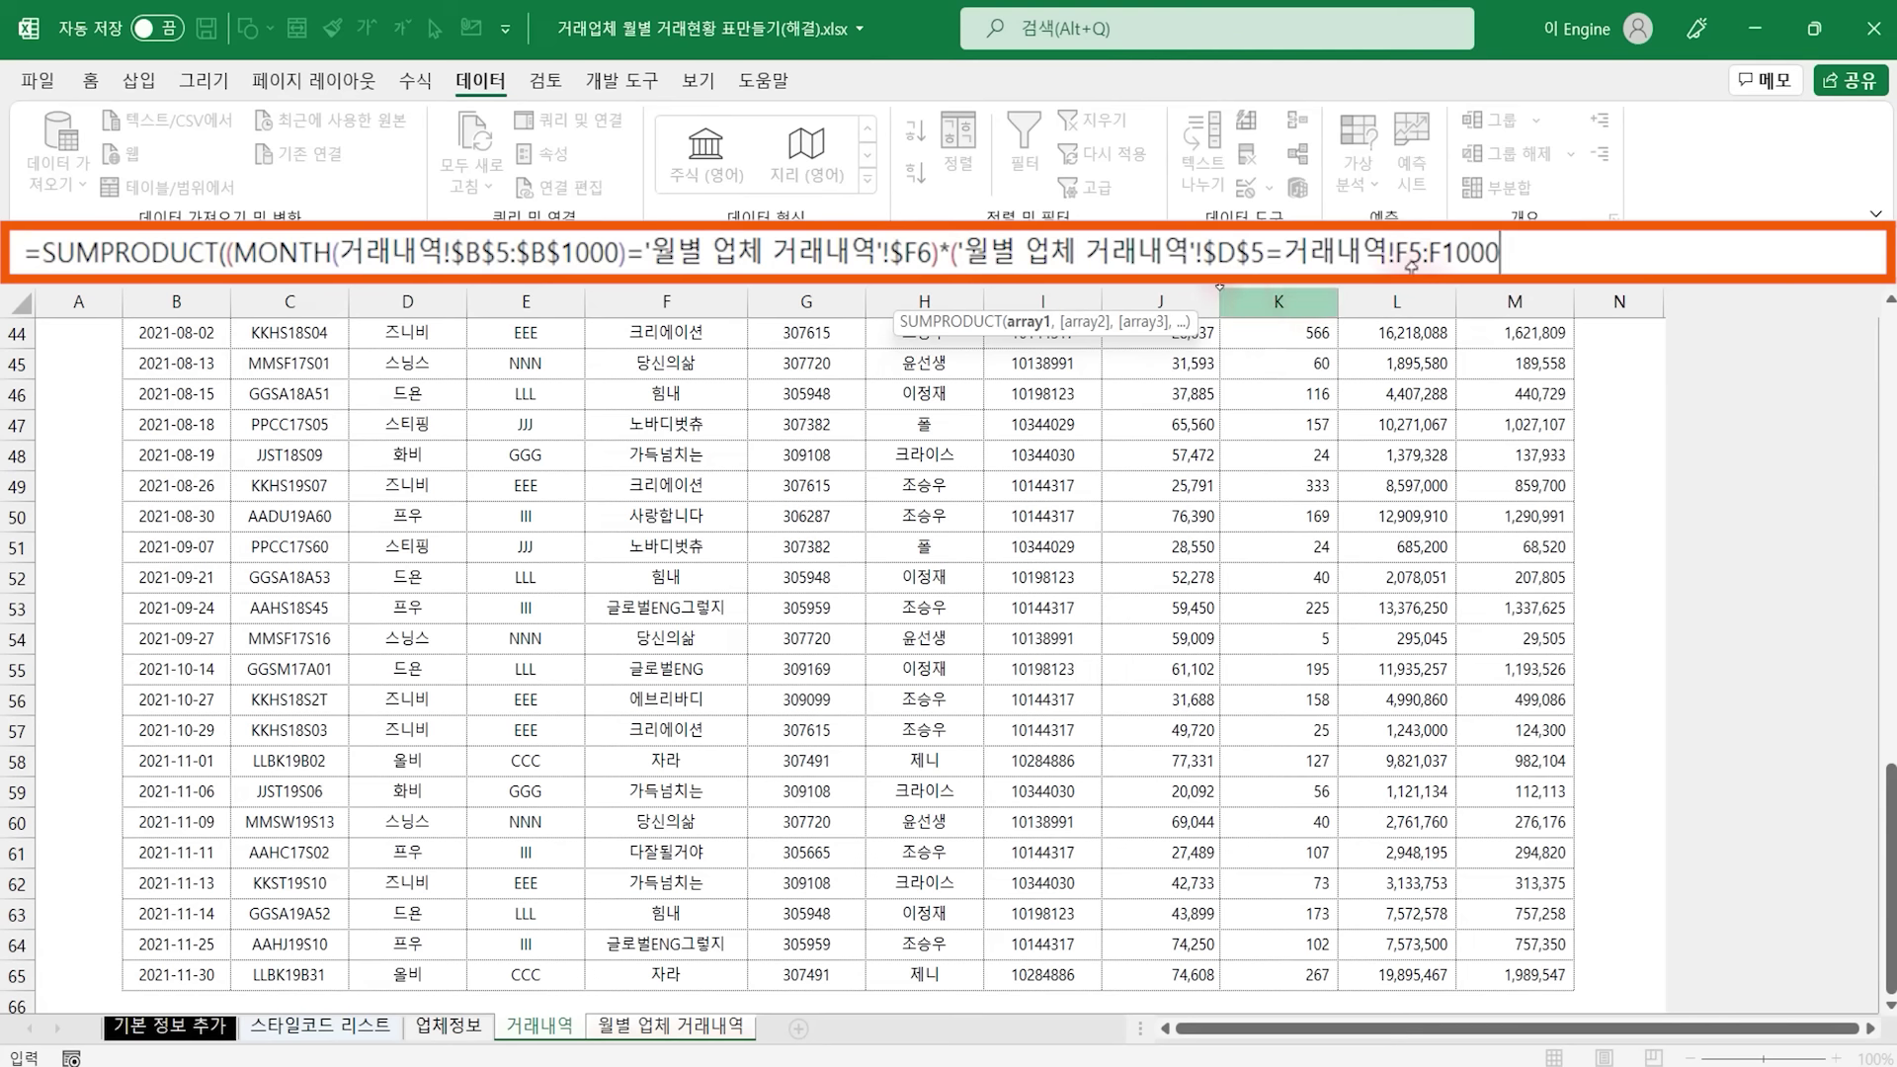
left_click_drag(1407, 252, 1503, 247)
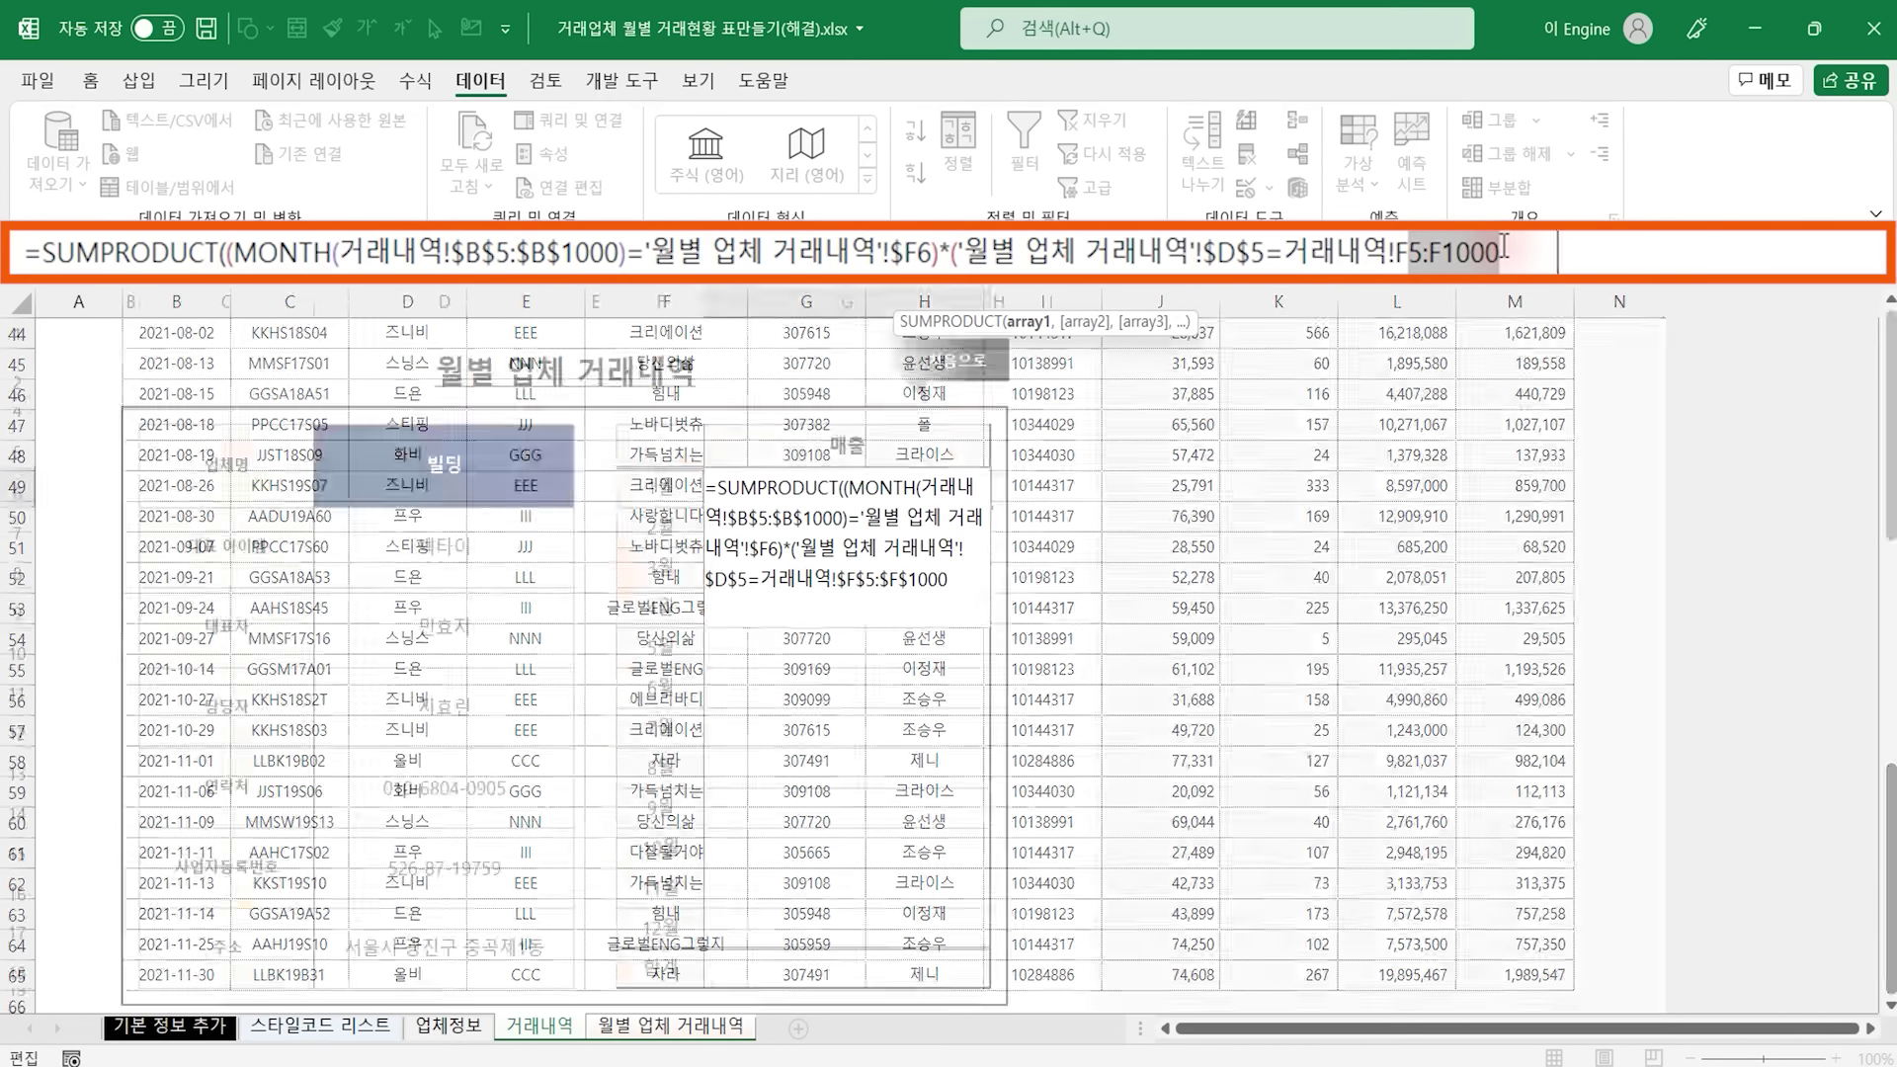
key("F4")
key("End")
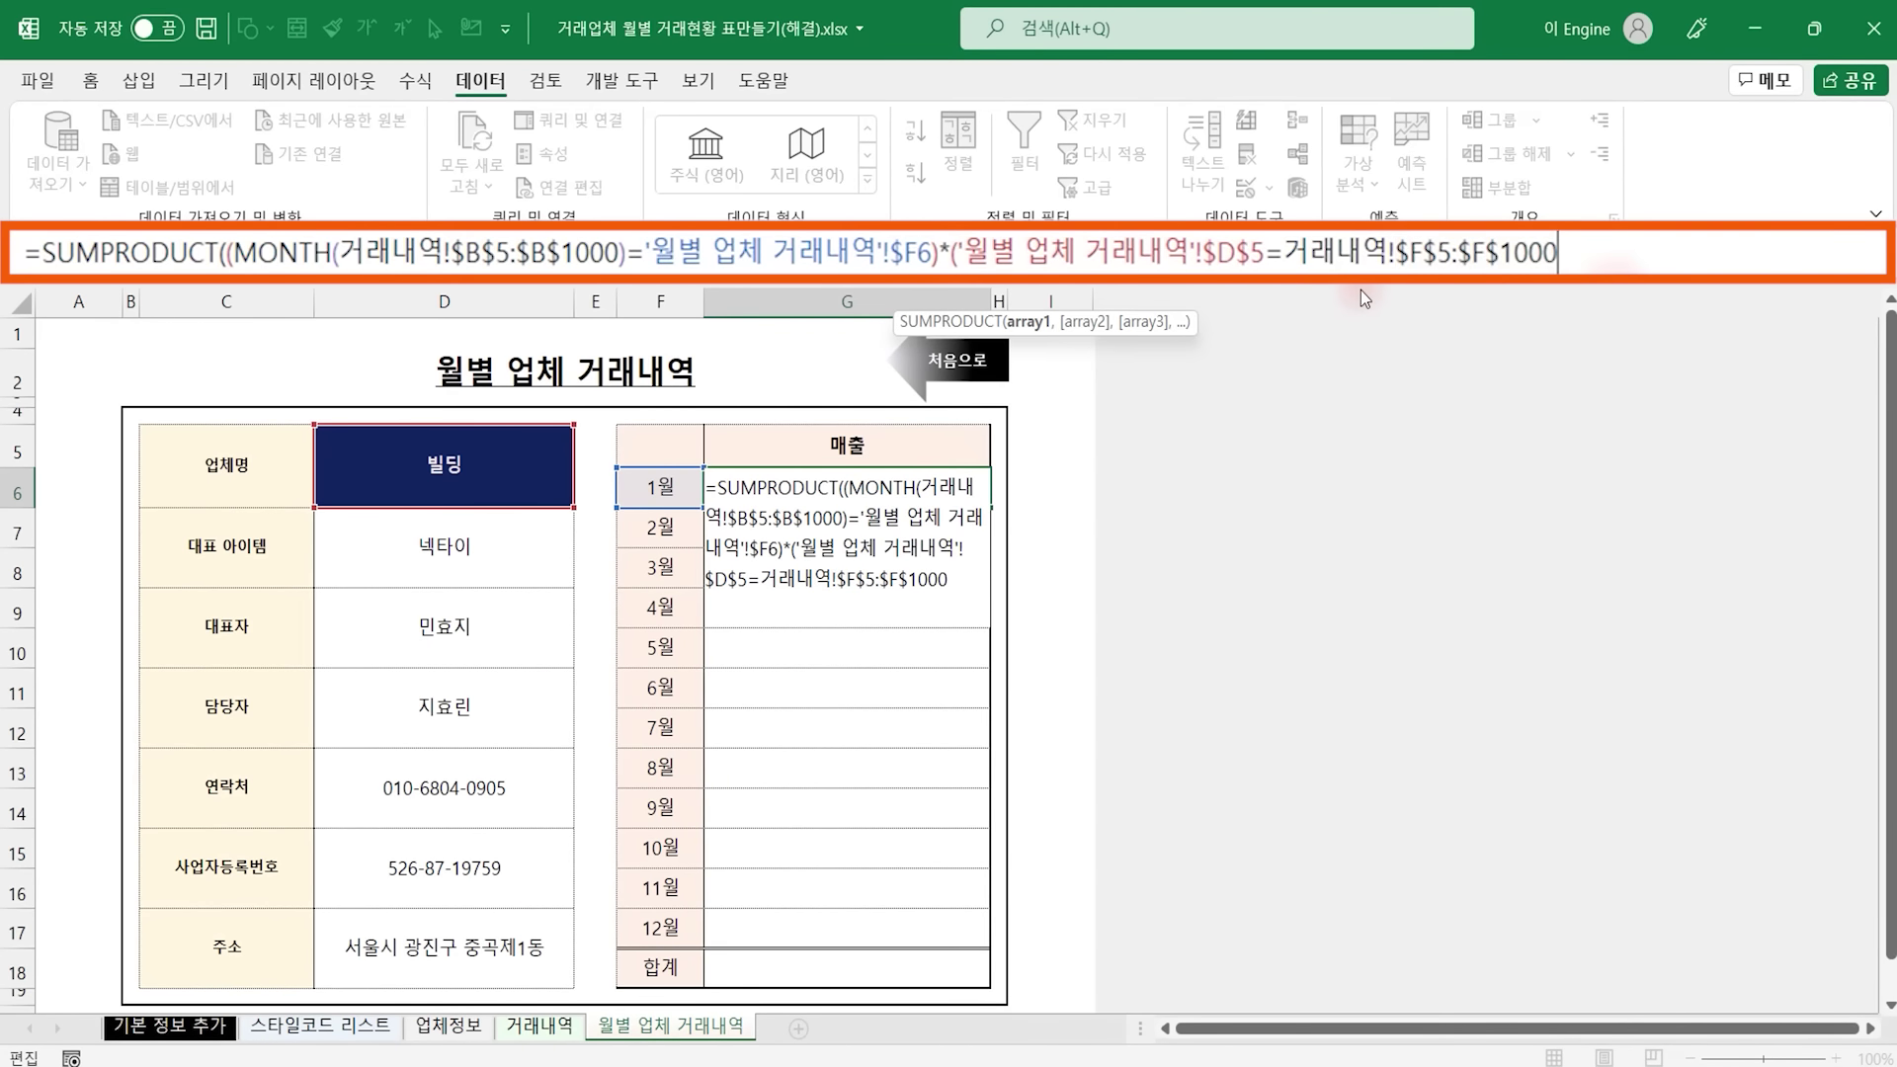
Close the vendor condition and multiply by the 매출 range L5:L1000 on the 거래내역 sheet
type(")*(")
left_click(534, 1030)
scroll(1404, 494, "up", 13)
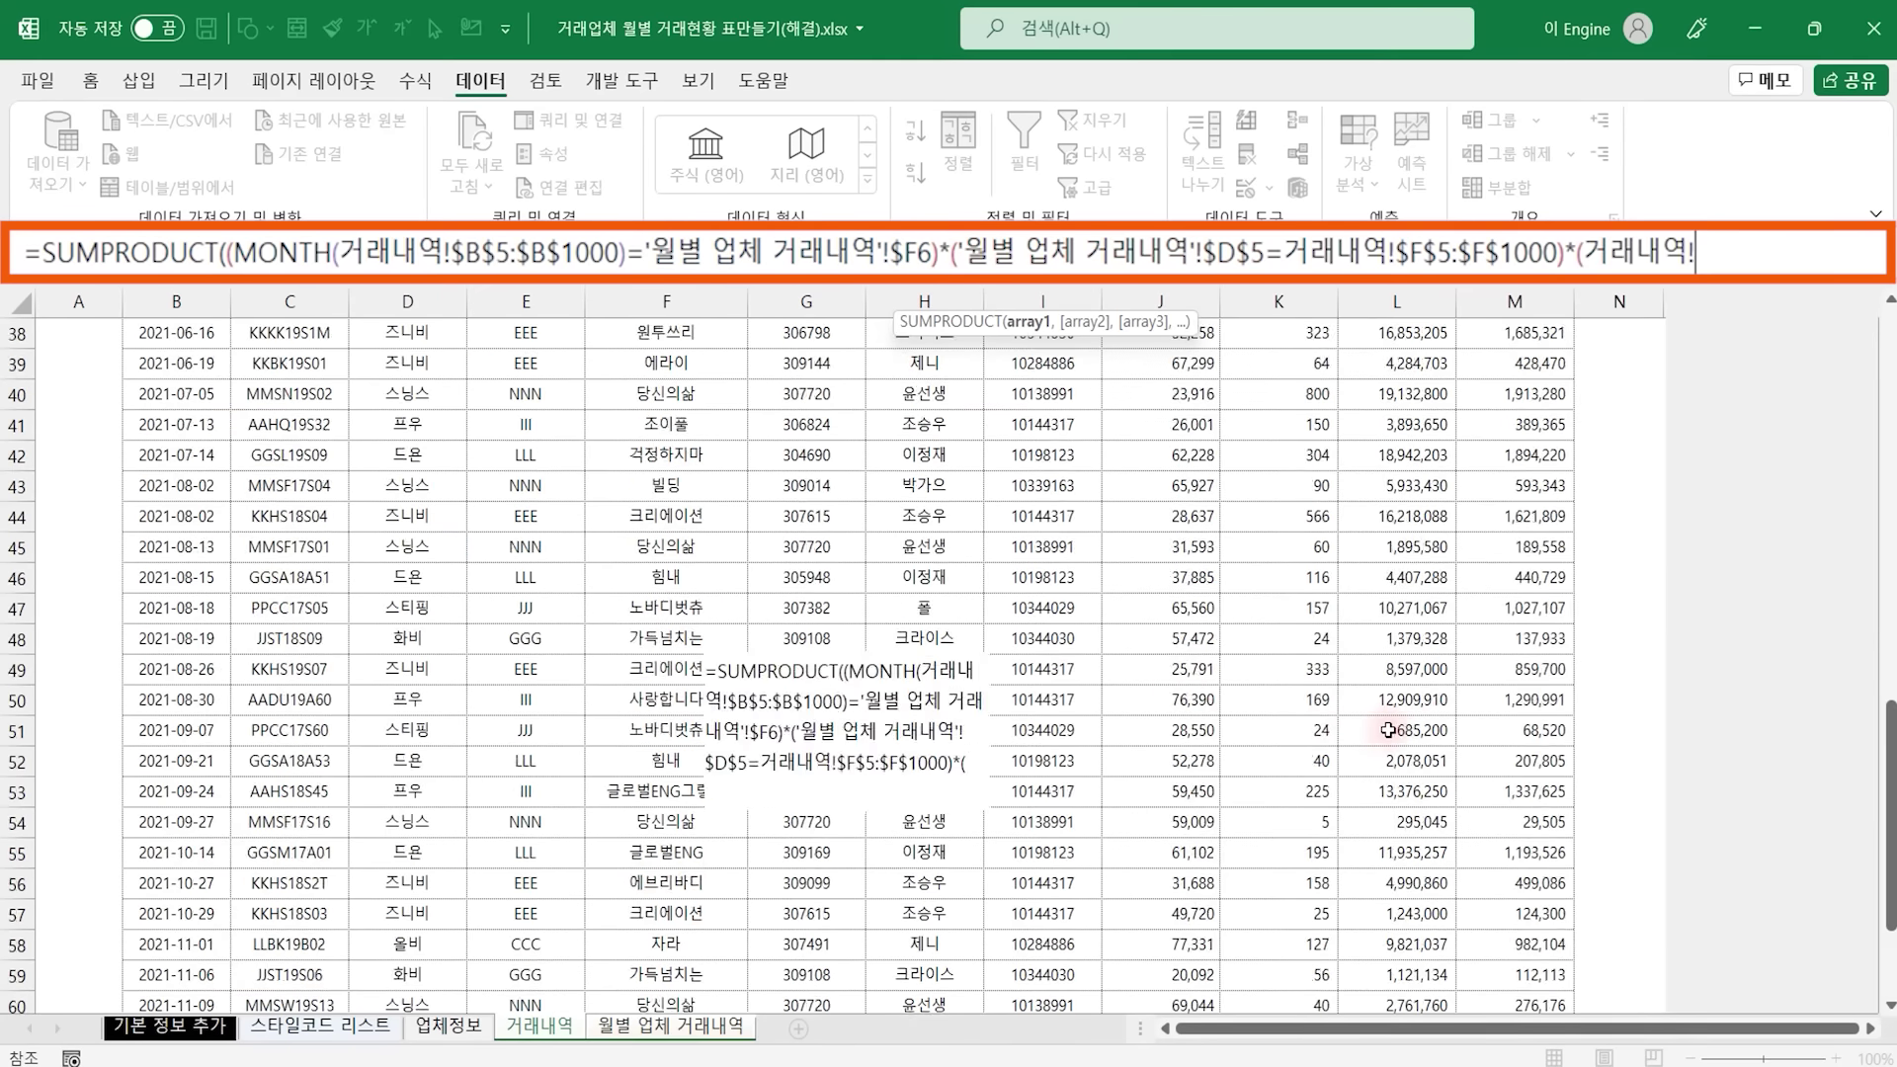
left_click(1416, 467)
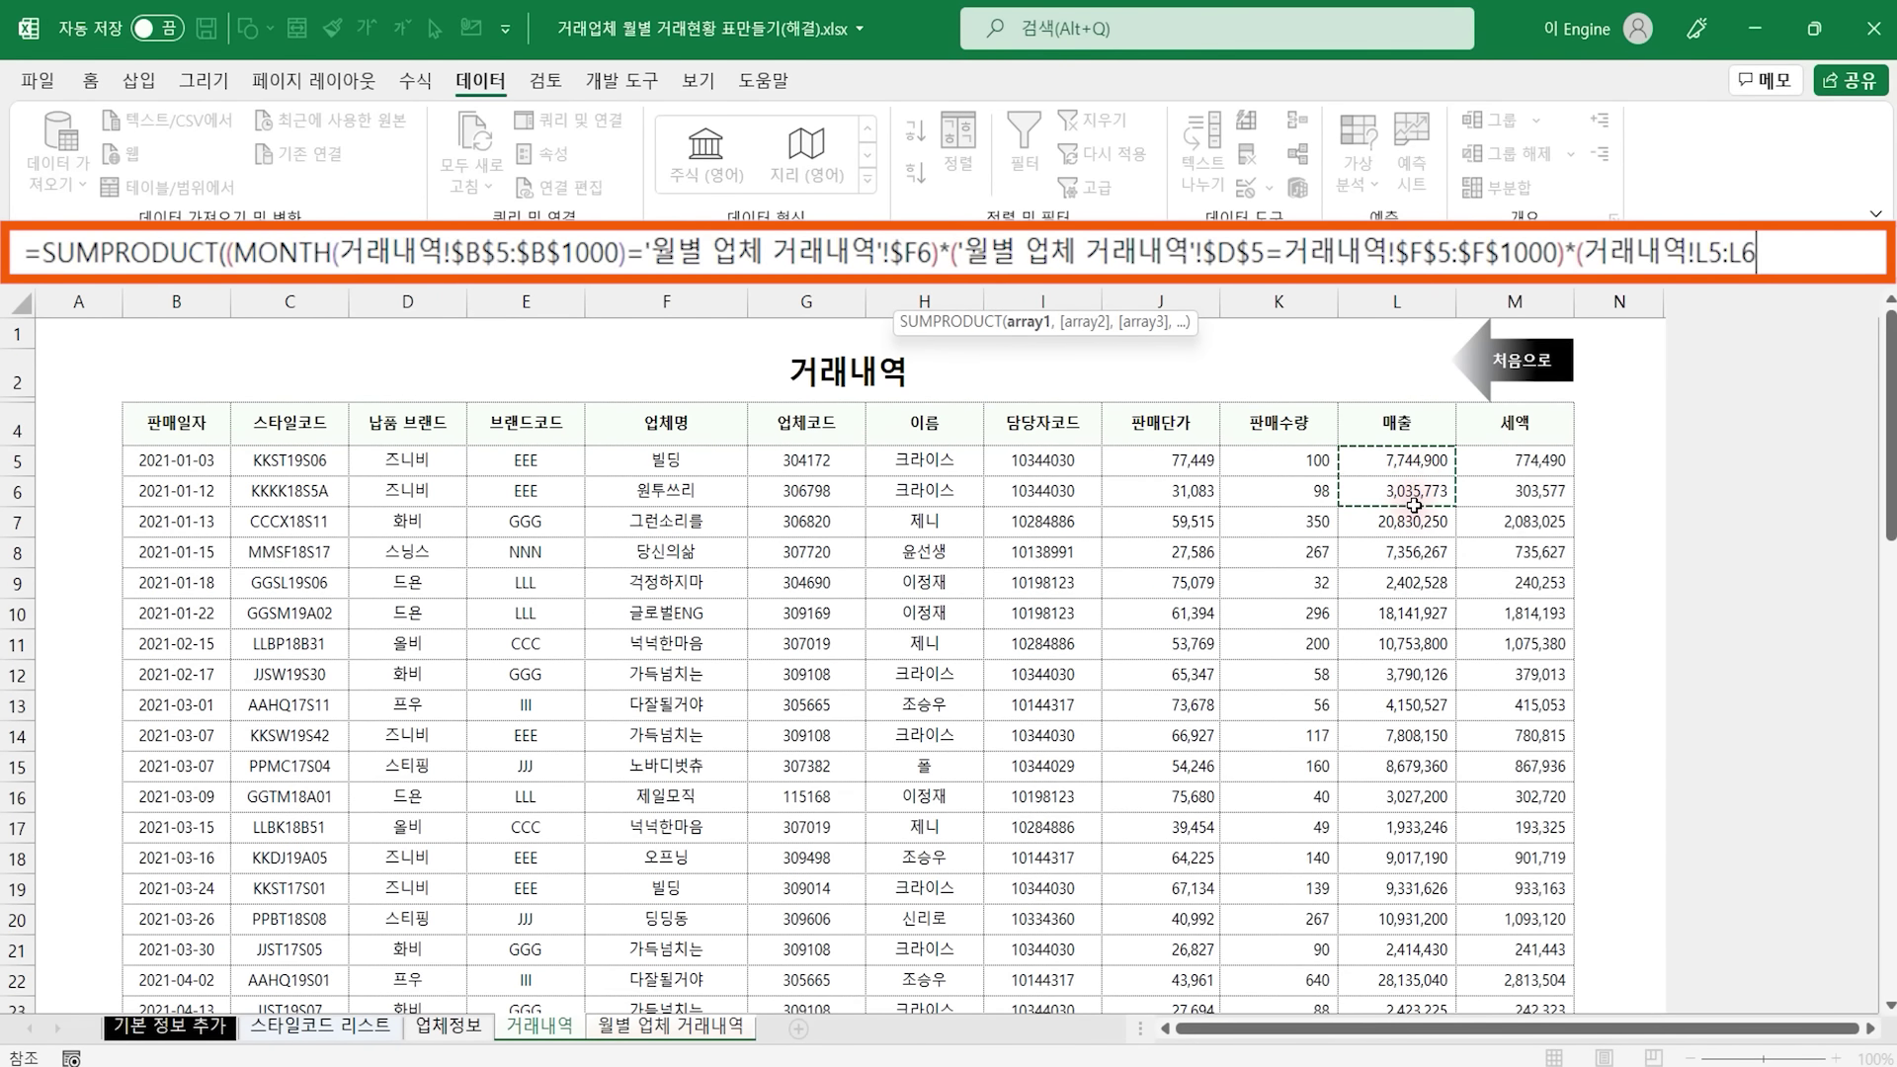
key("ctrl+shift+Down")
key("BackSpace")
key("BackSpace")
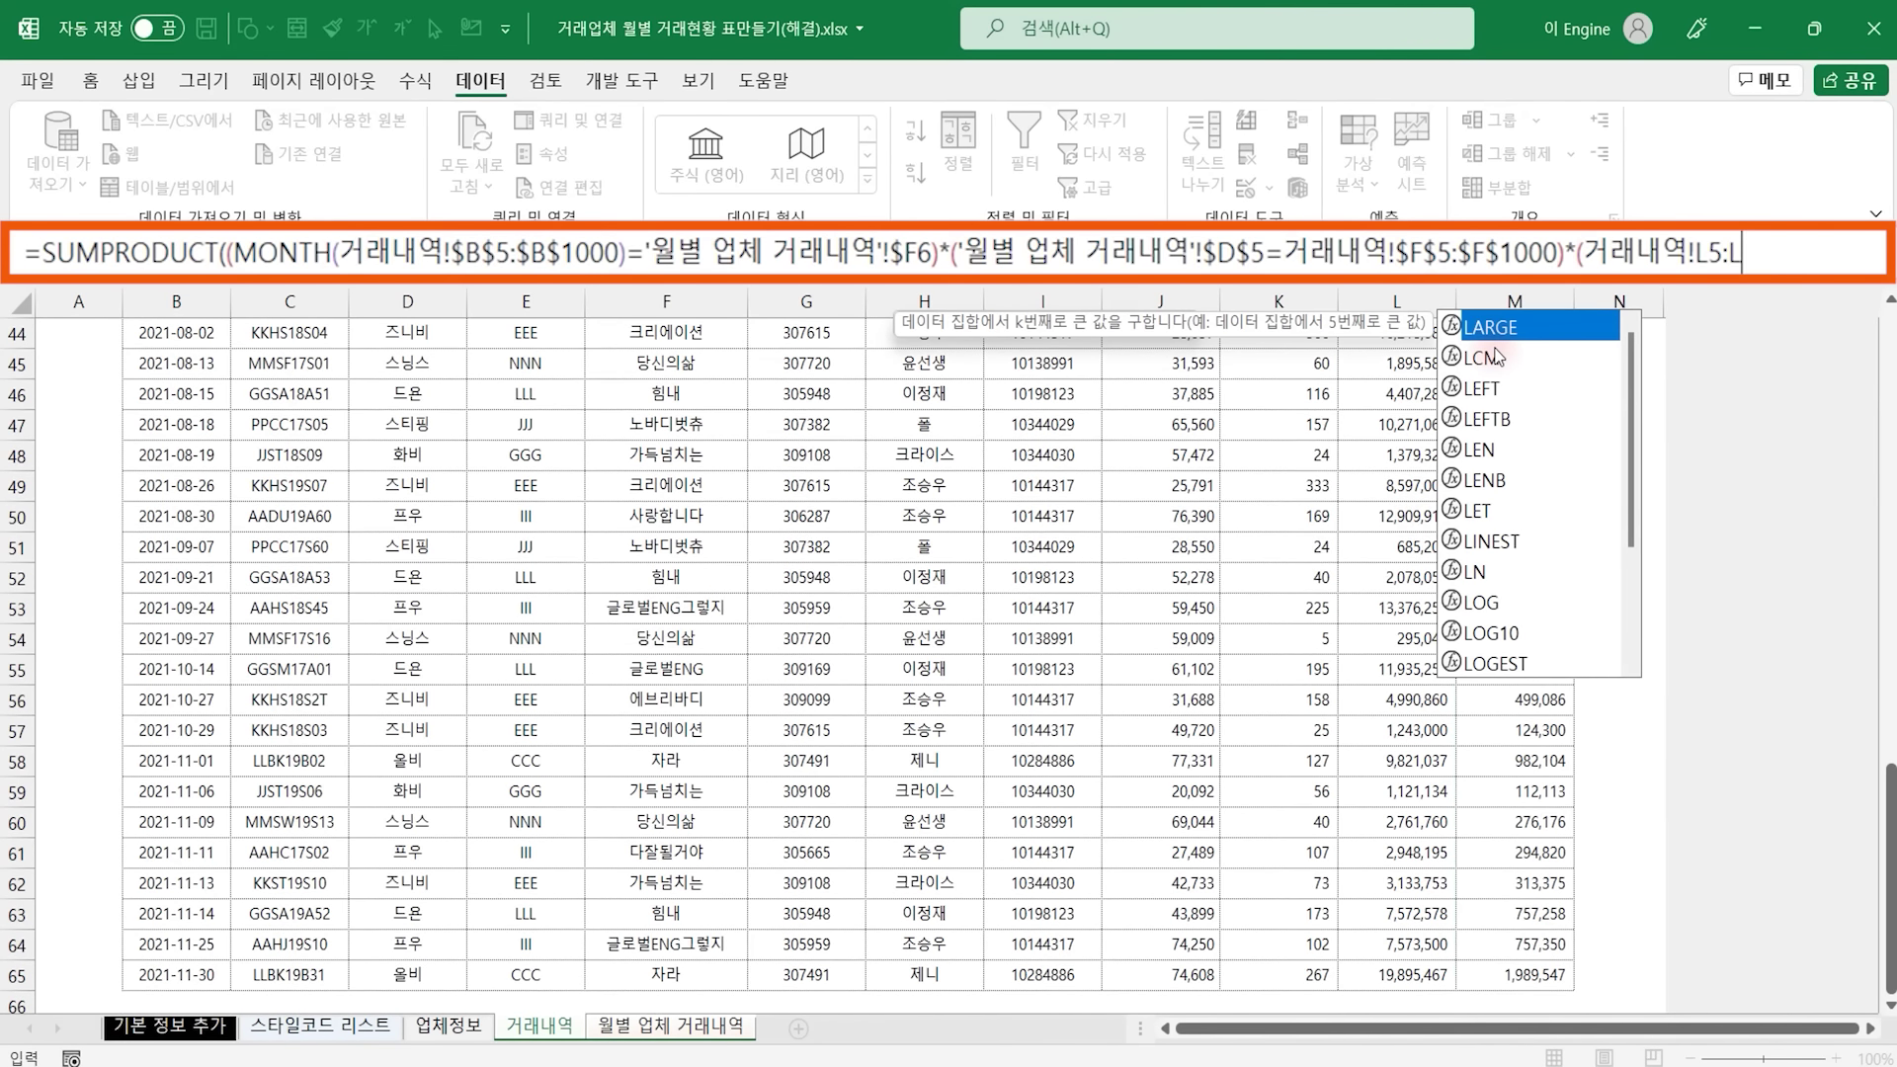
type("1000")
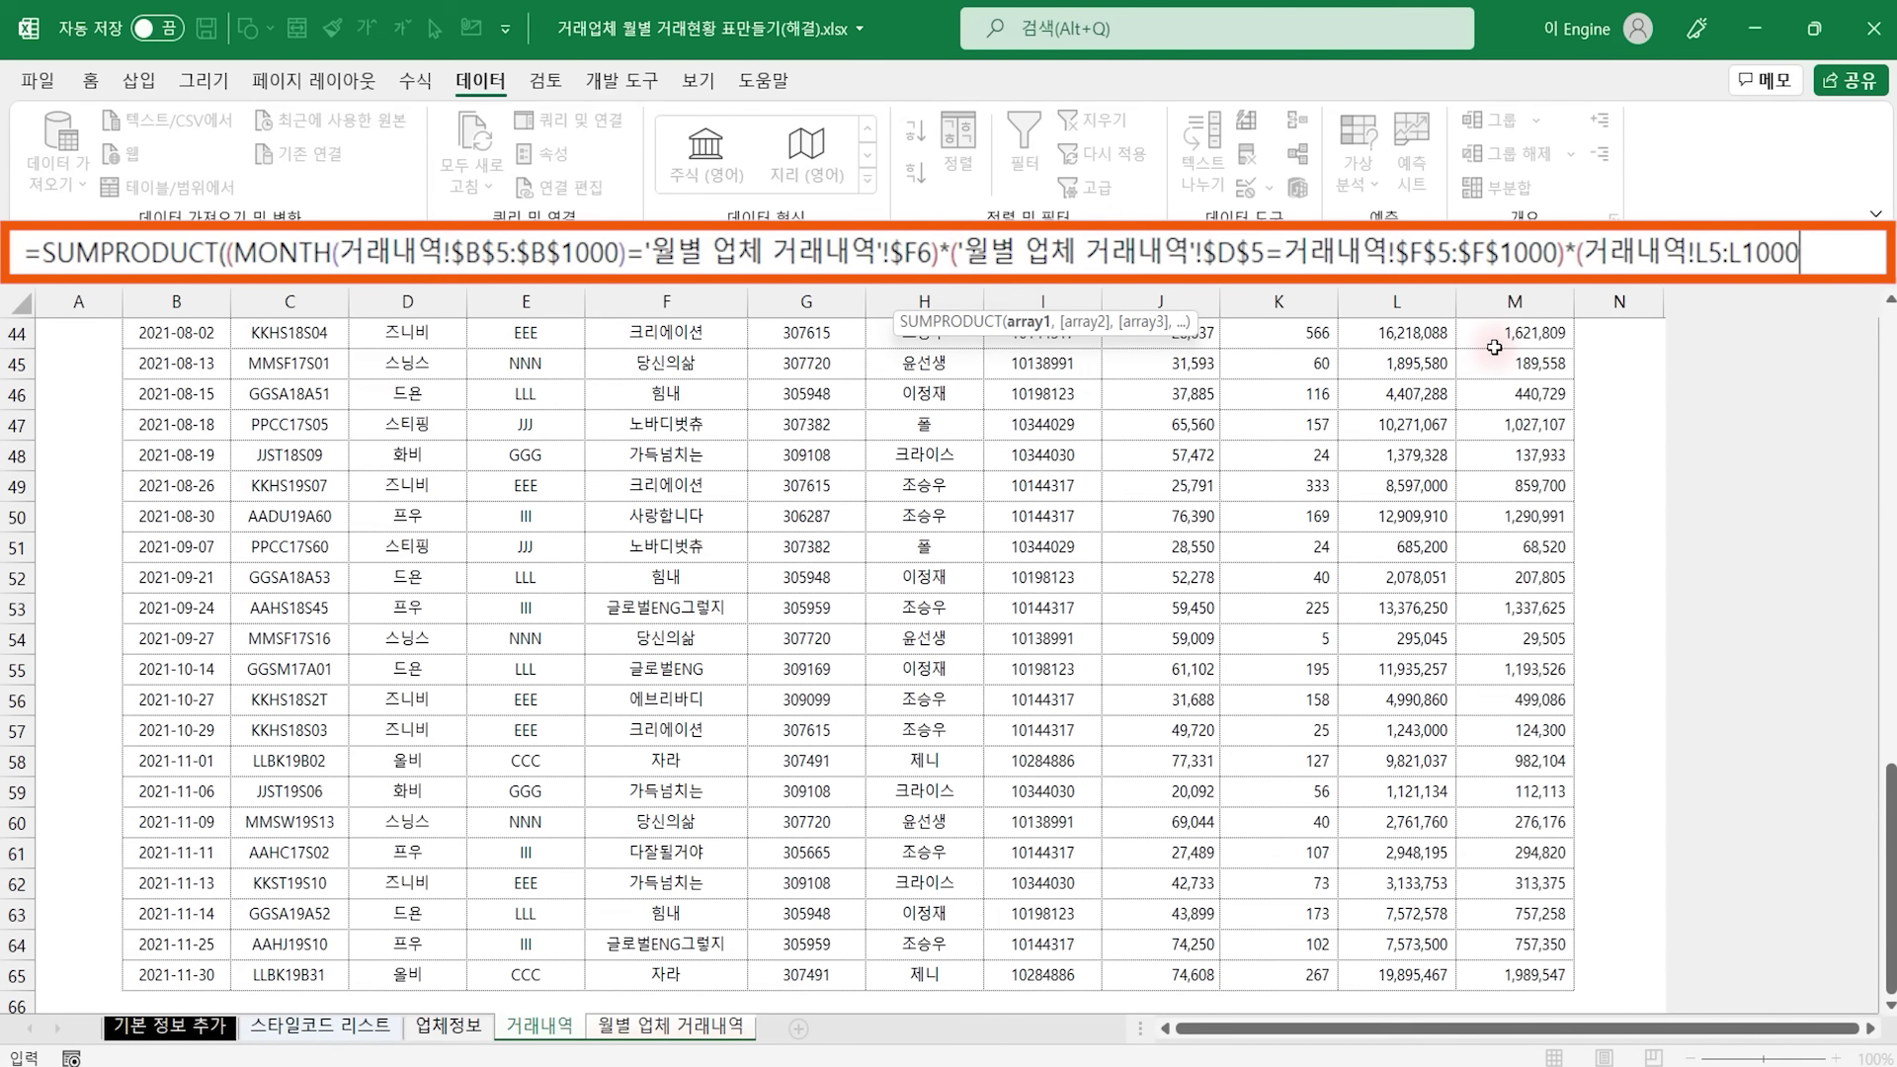
Make the 매출 range absolute as $L$5:$L$1000, then close and enter the SUMPRODUCT formula
key("shift+Left")
key("shift+Left")
key("shift+Left")
key("shift+Left")
key("shift+Left")
key("shift+Left")
key("shift+Left")
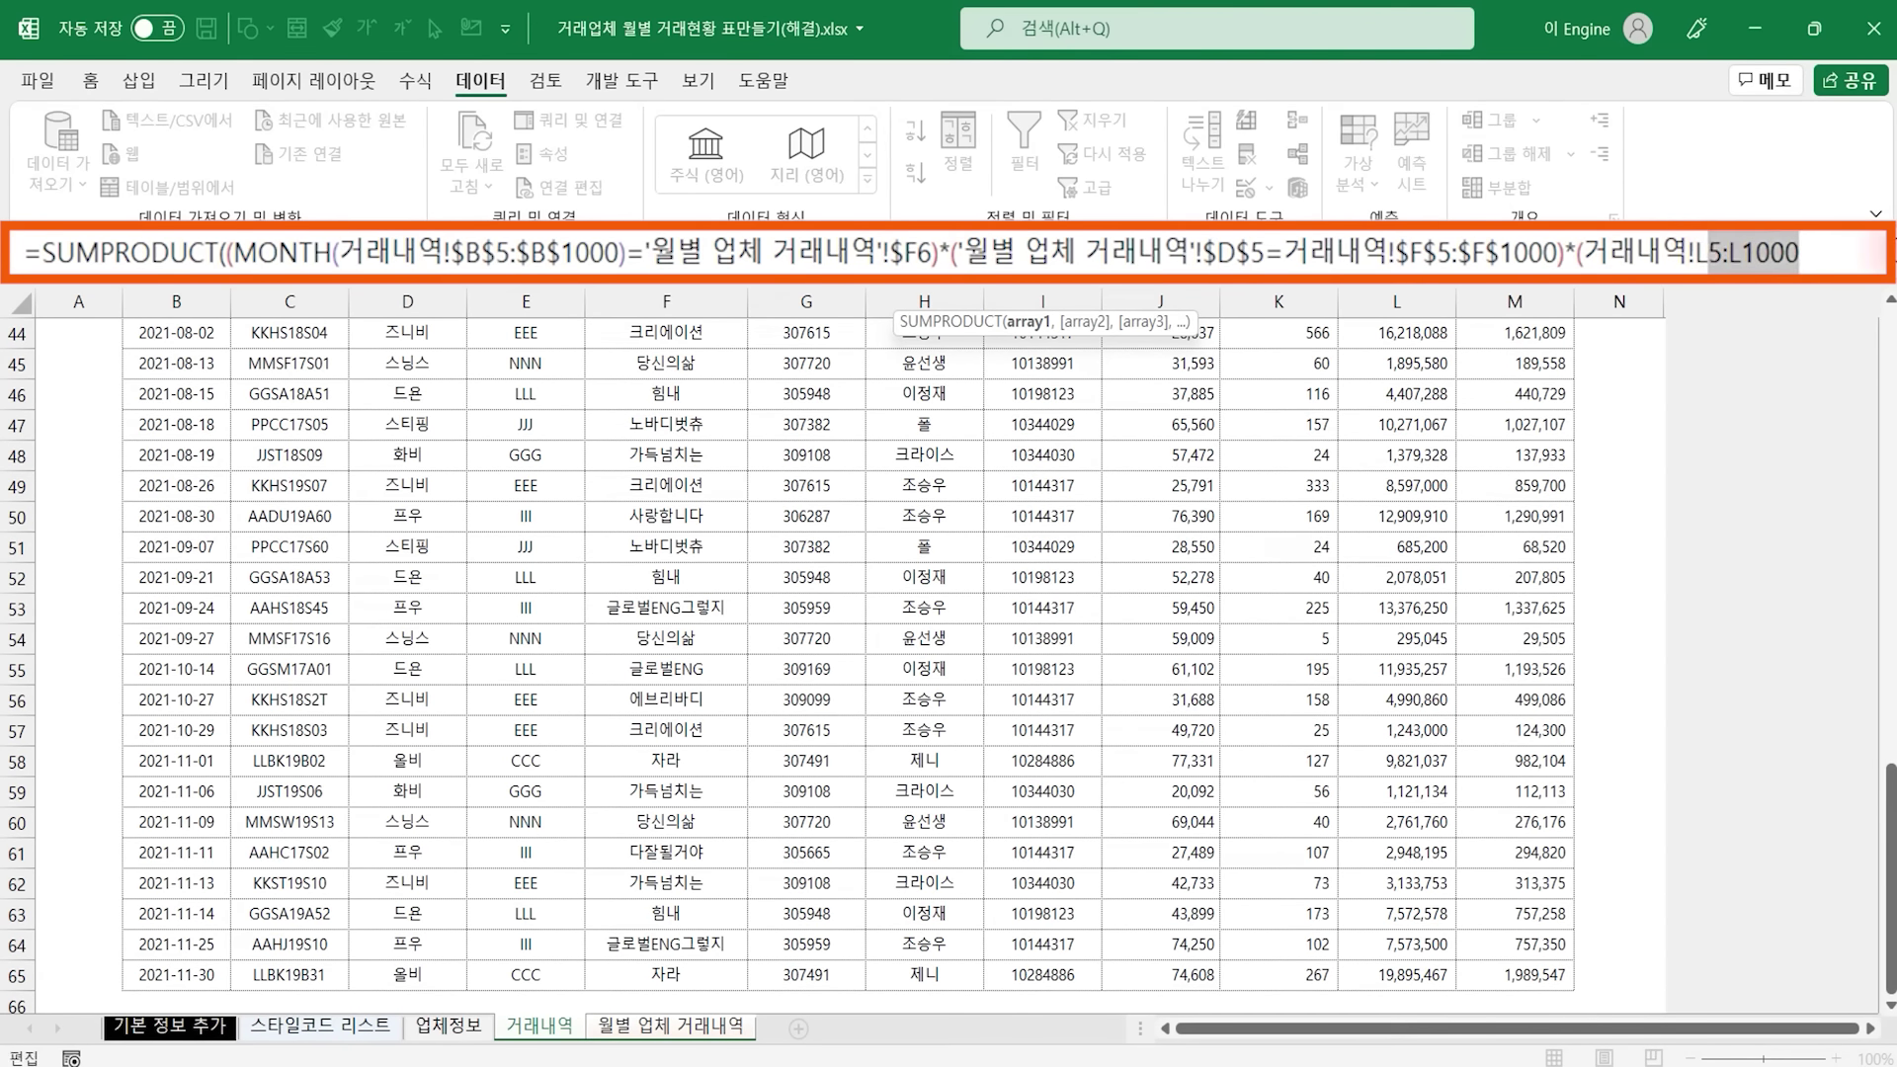
key("F4")
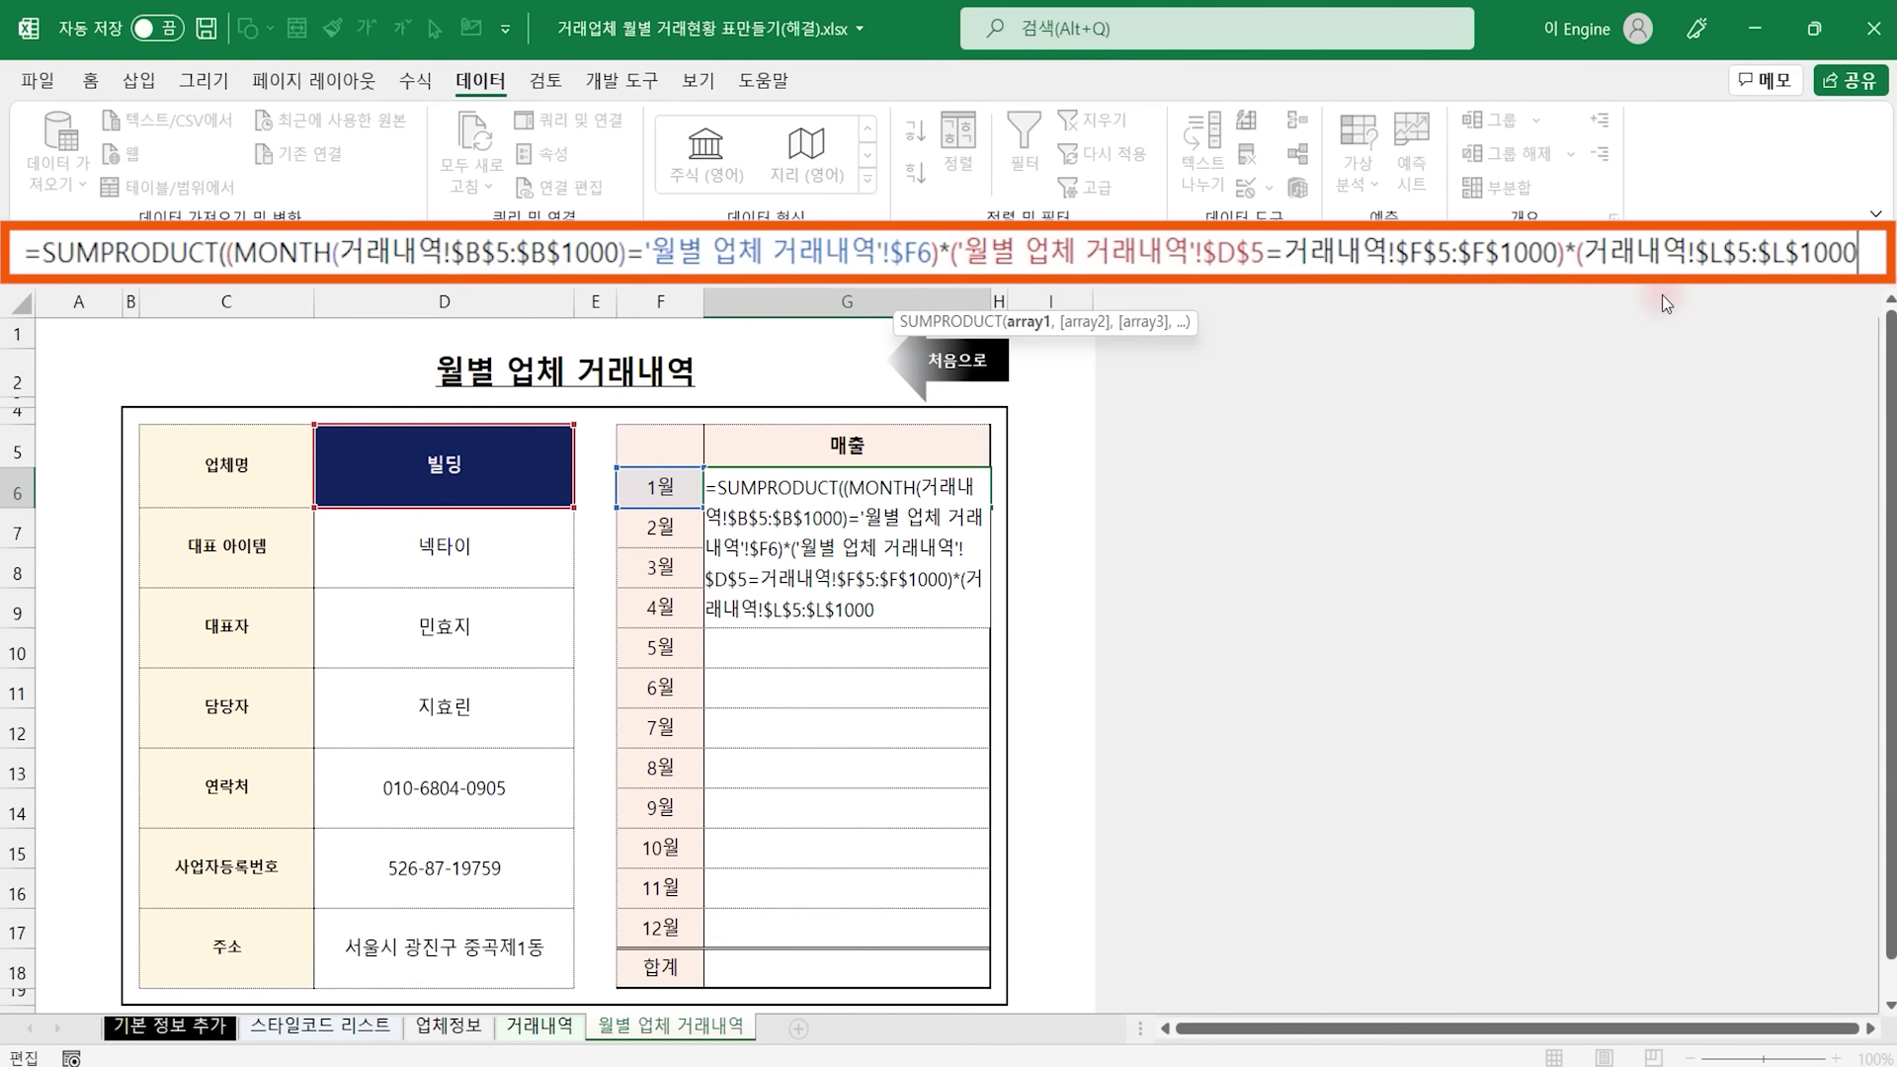
type("))")
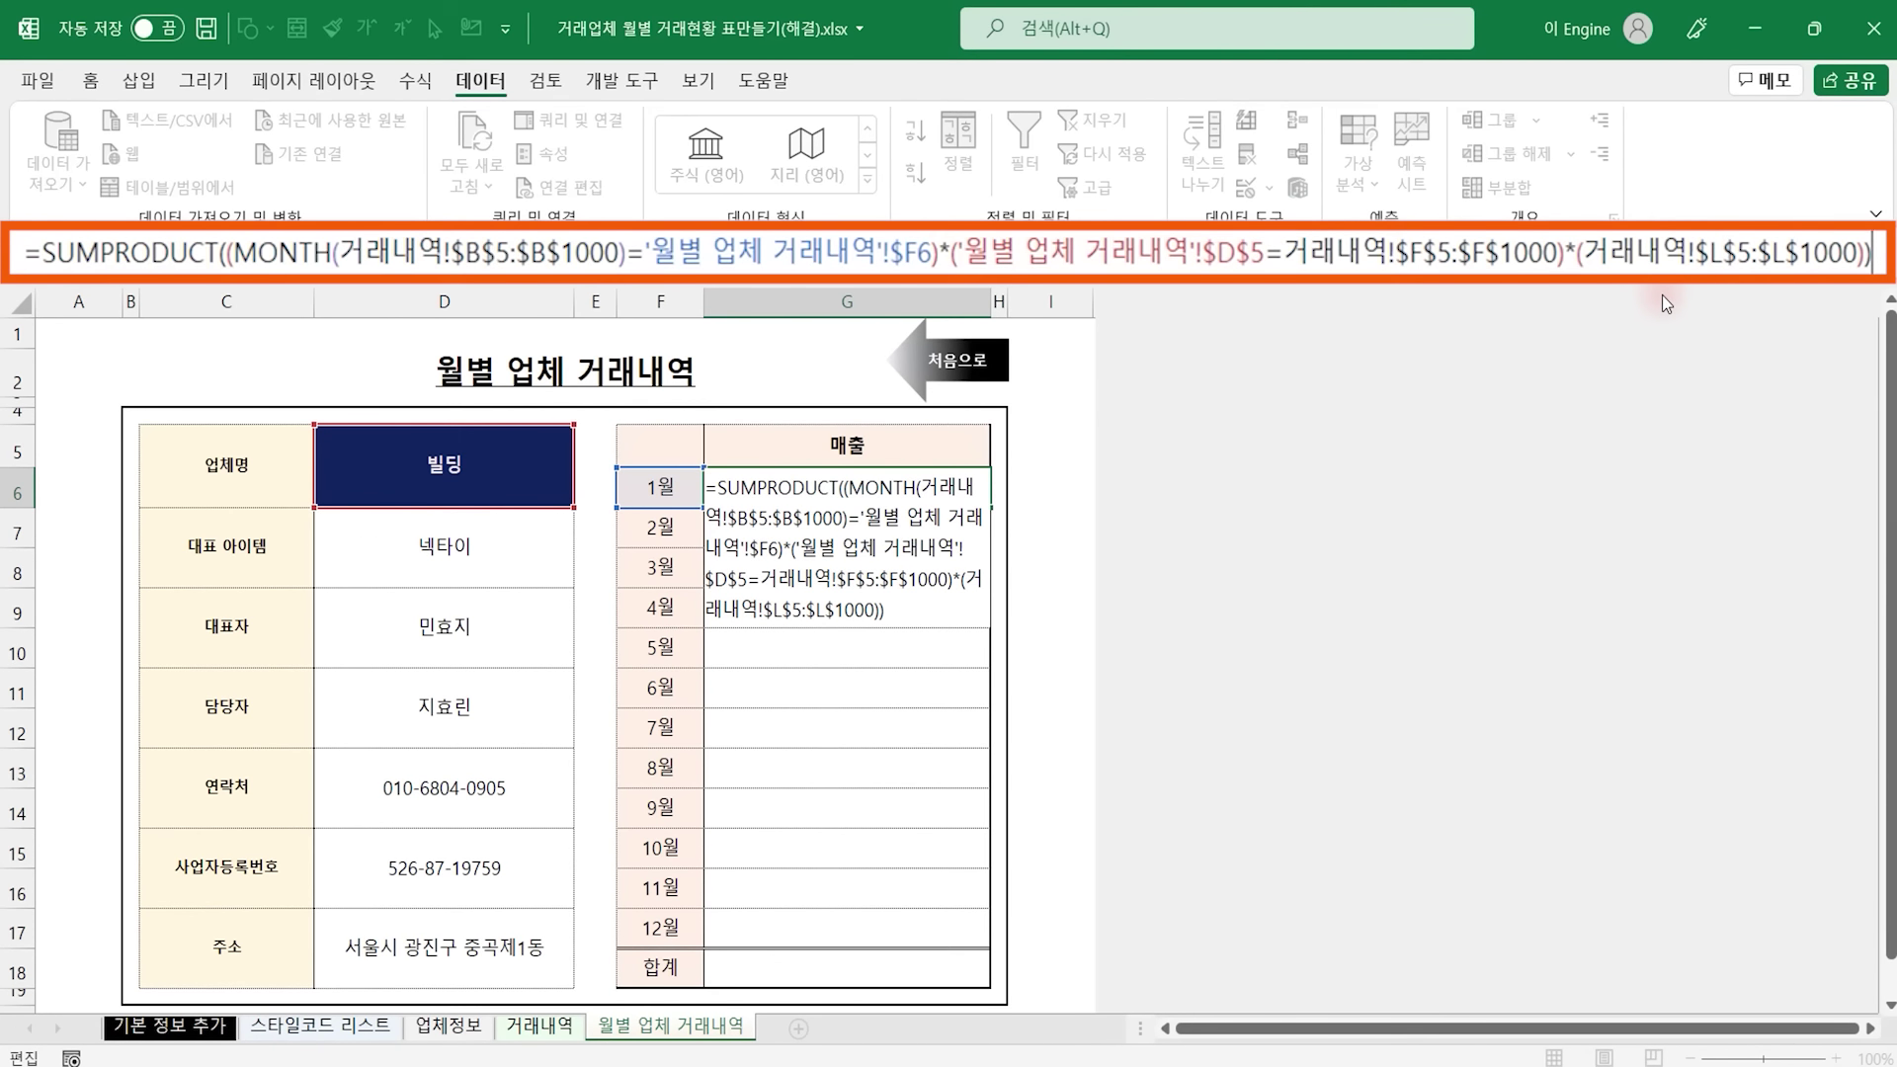
key("Return")
Fill the 1월 매출 formula down through 12월 with the 서식 없이 채우기 option
left_click(951, 485)
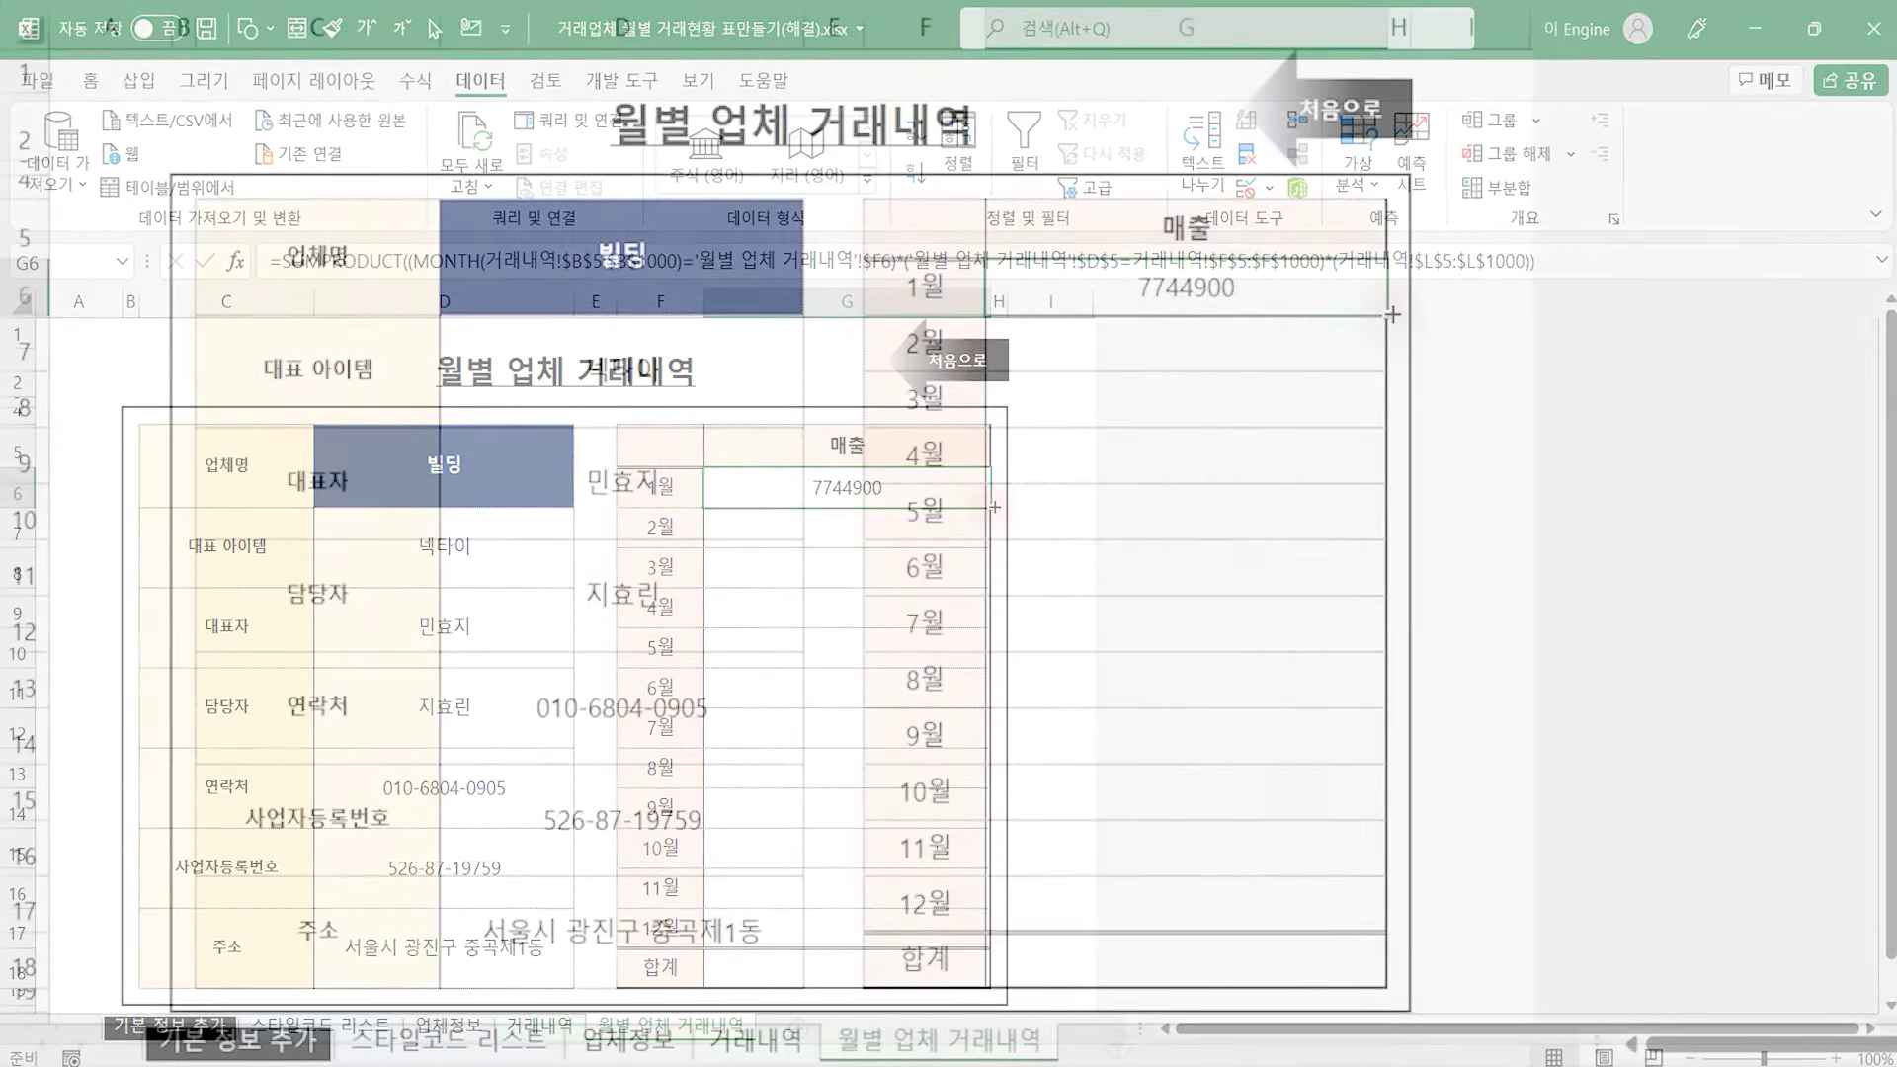
left_click_drag(995, 507, 964, 949)
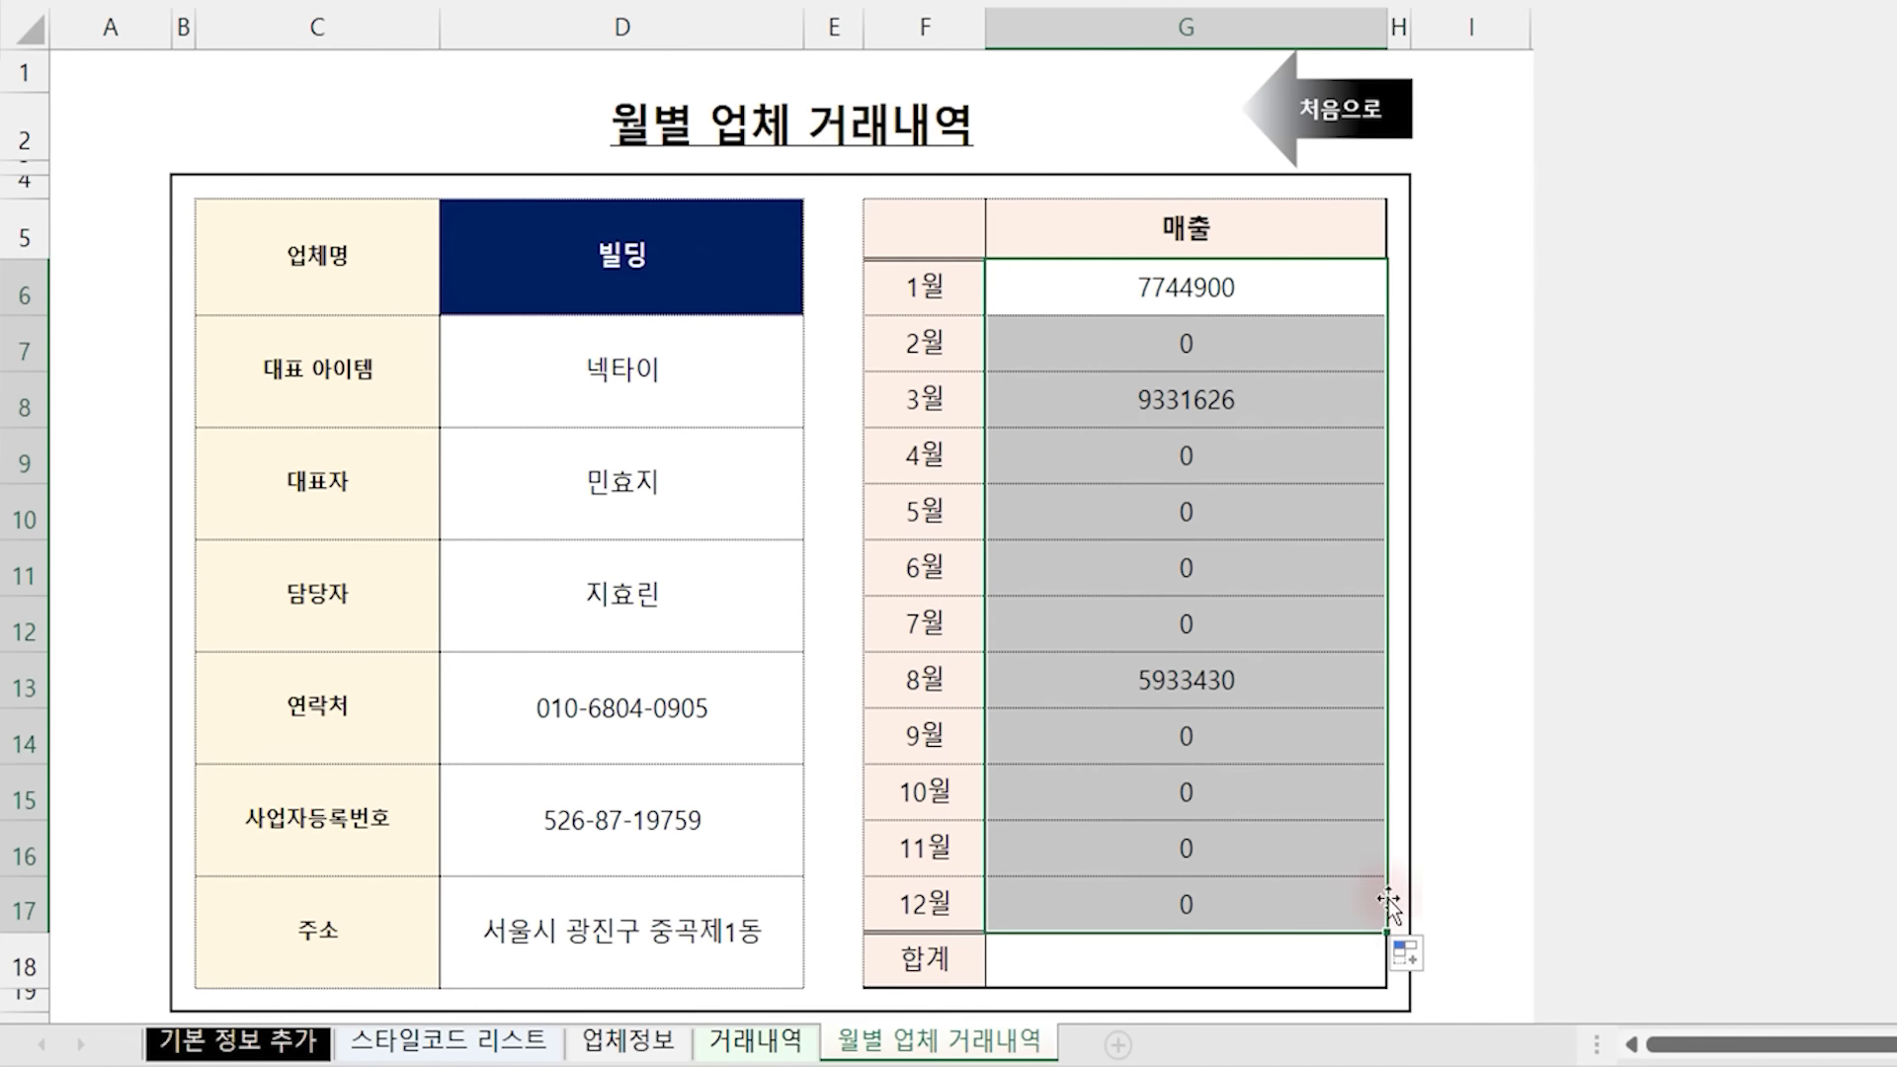
left_click(1407, 954)
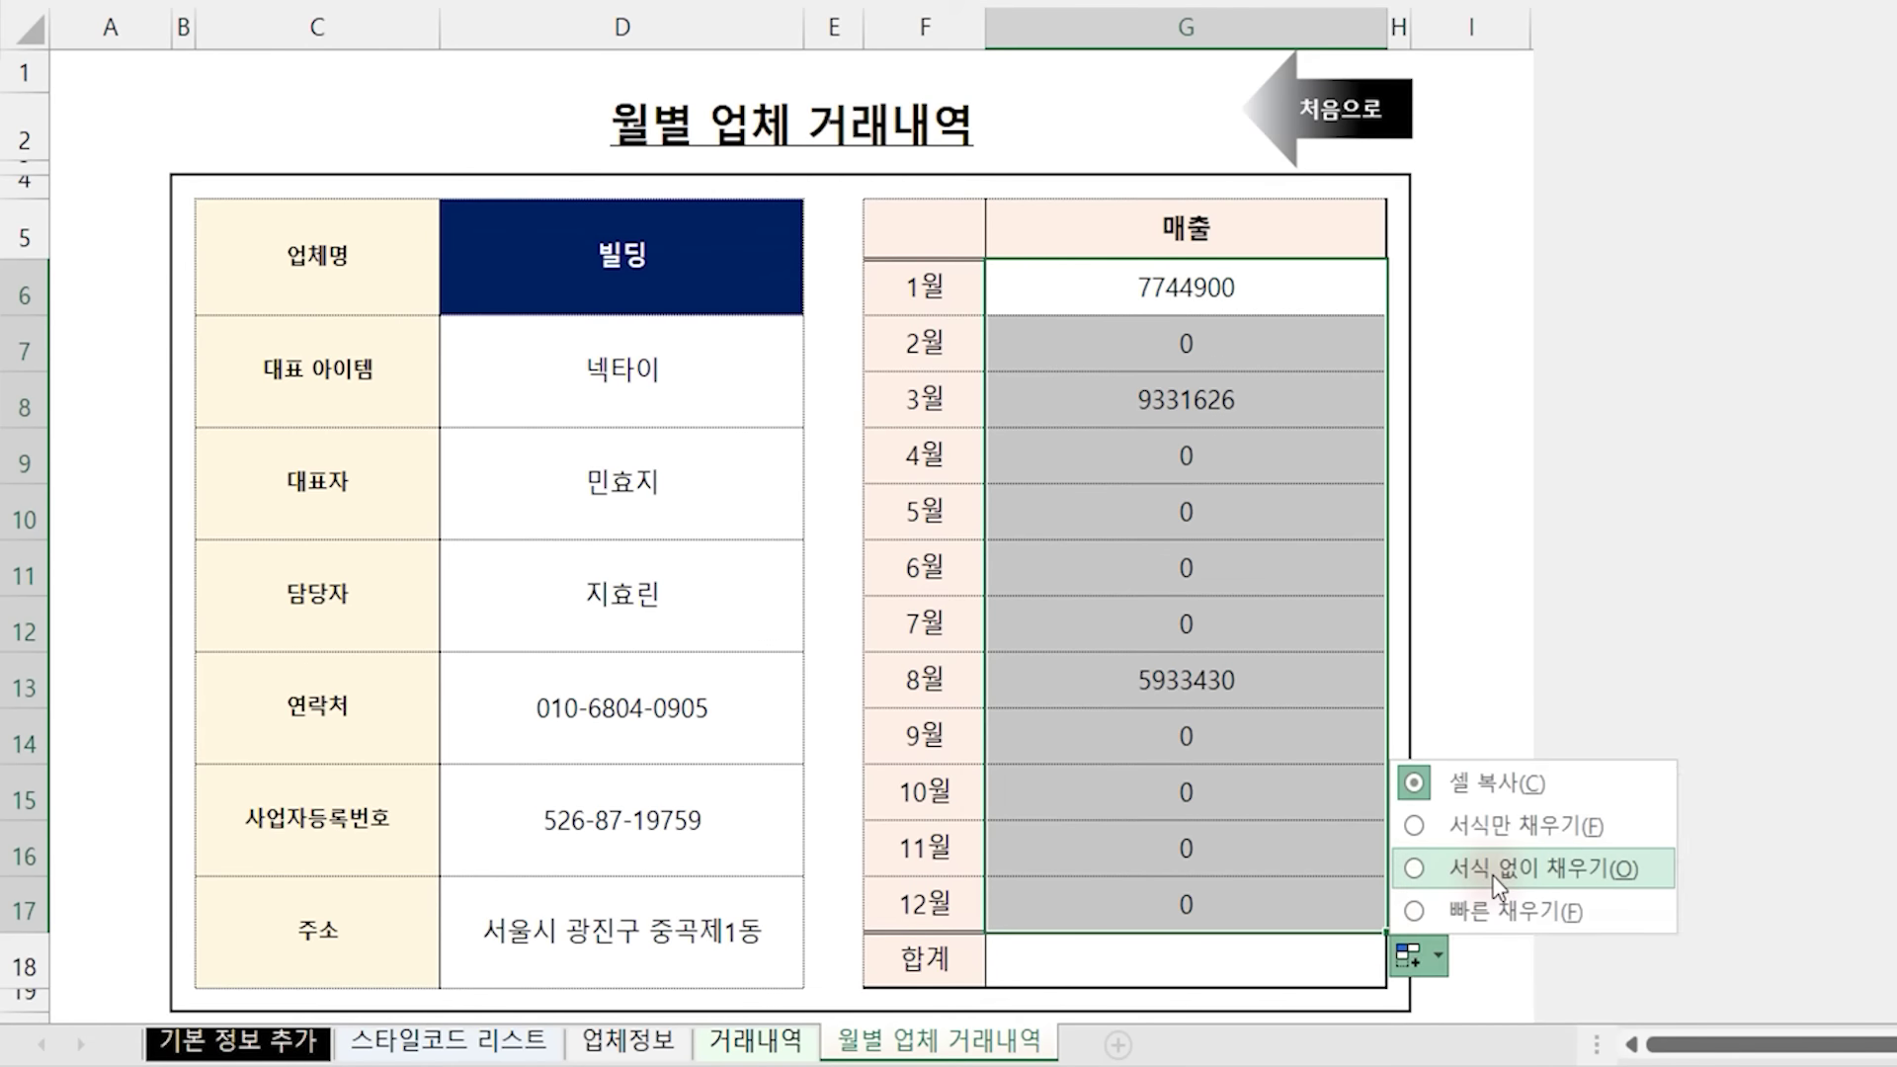
left_click(1415, 868)
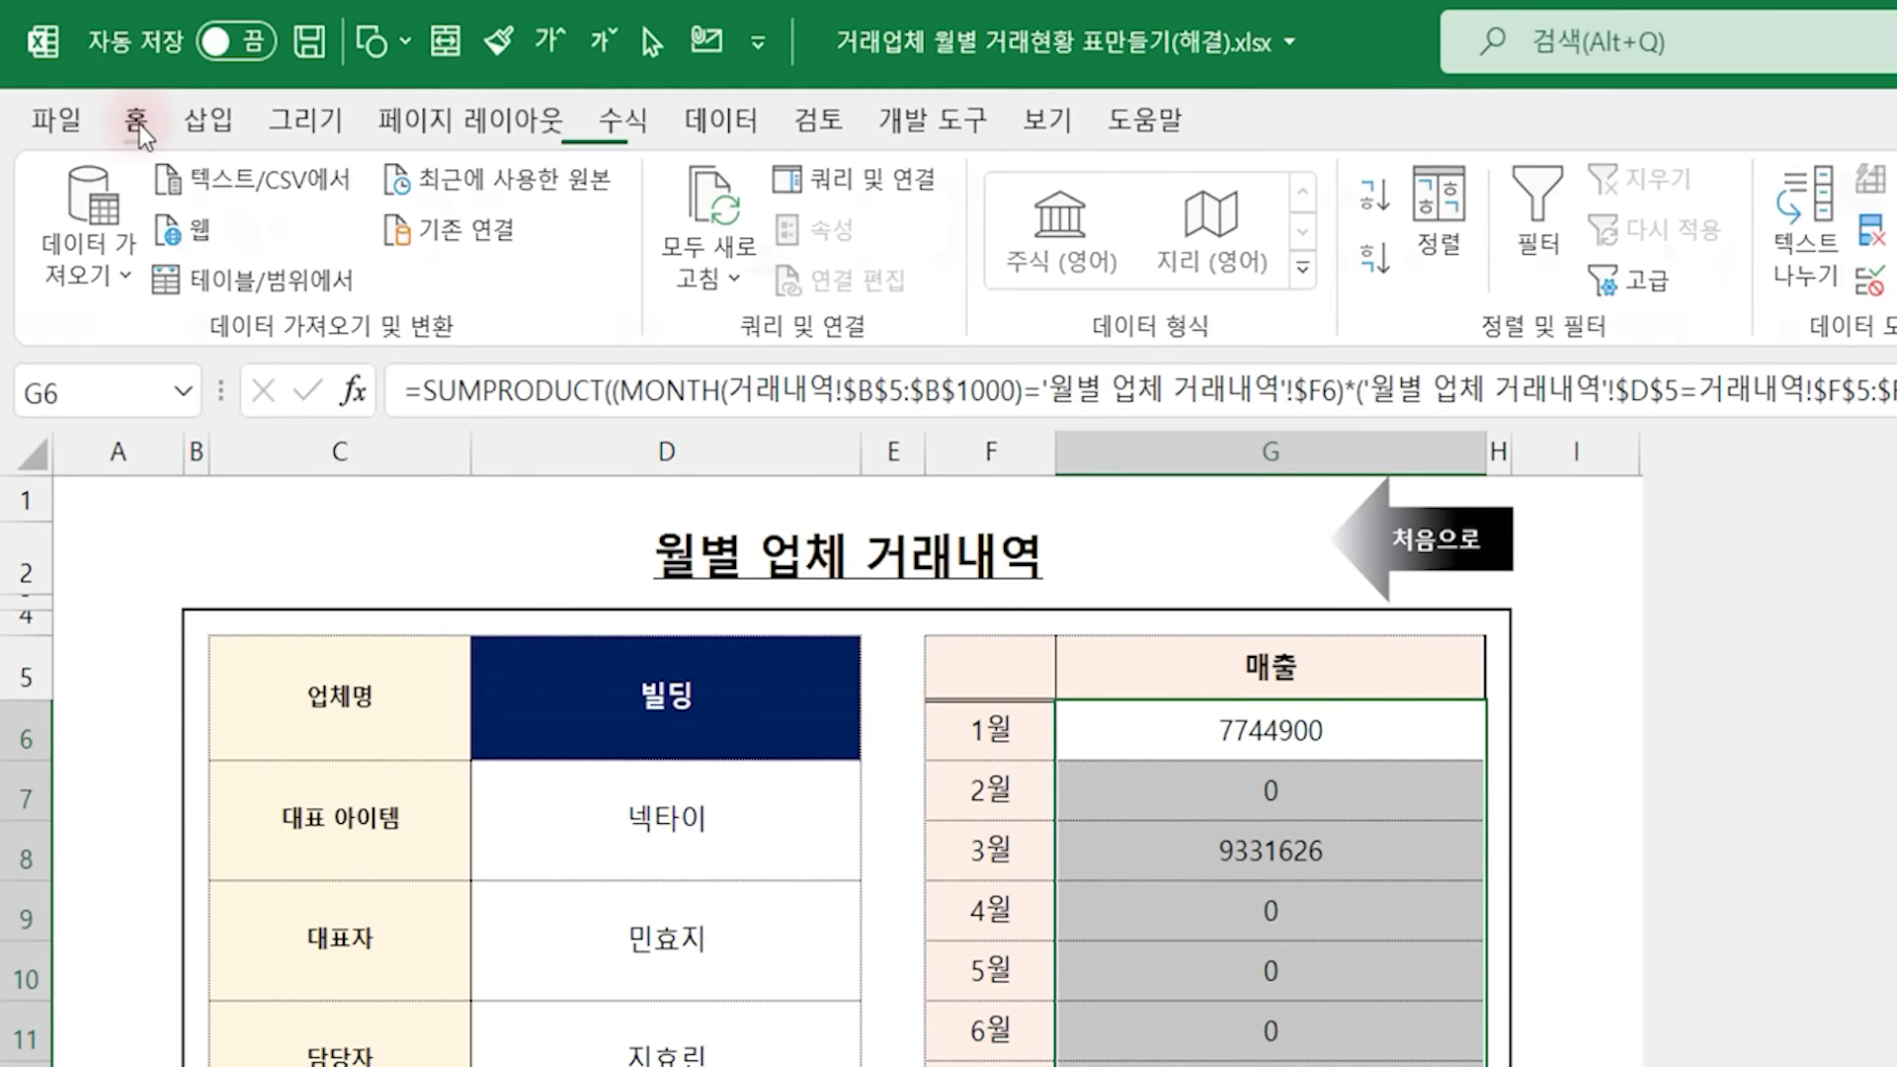
Try the comma style on the 1월 to 12월 매출 cells and undo it
left_click(139, 118)
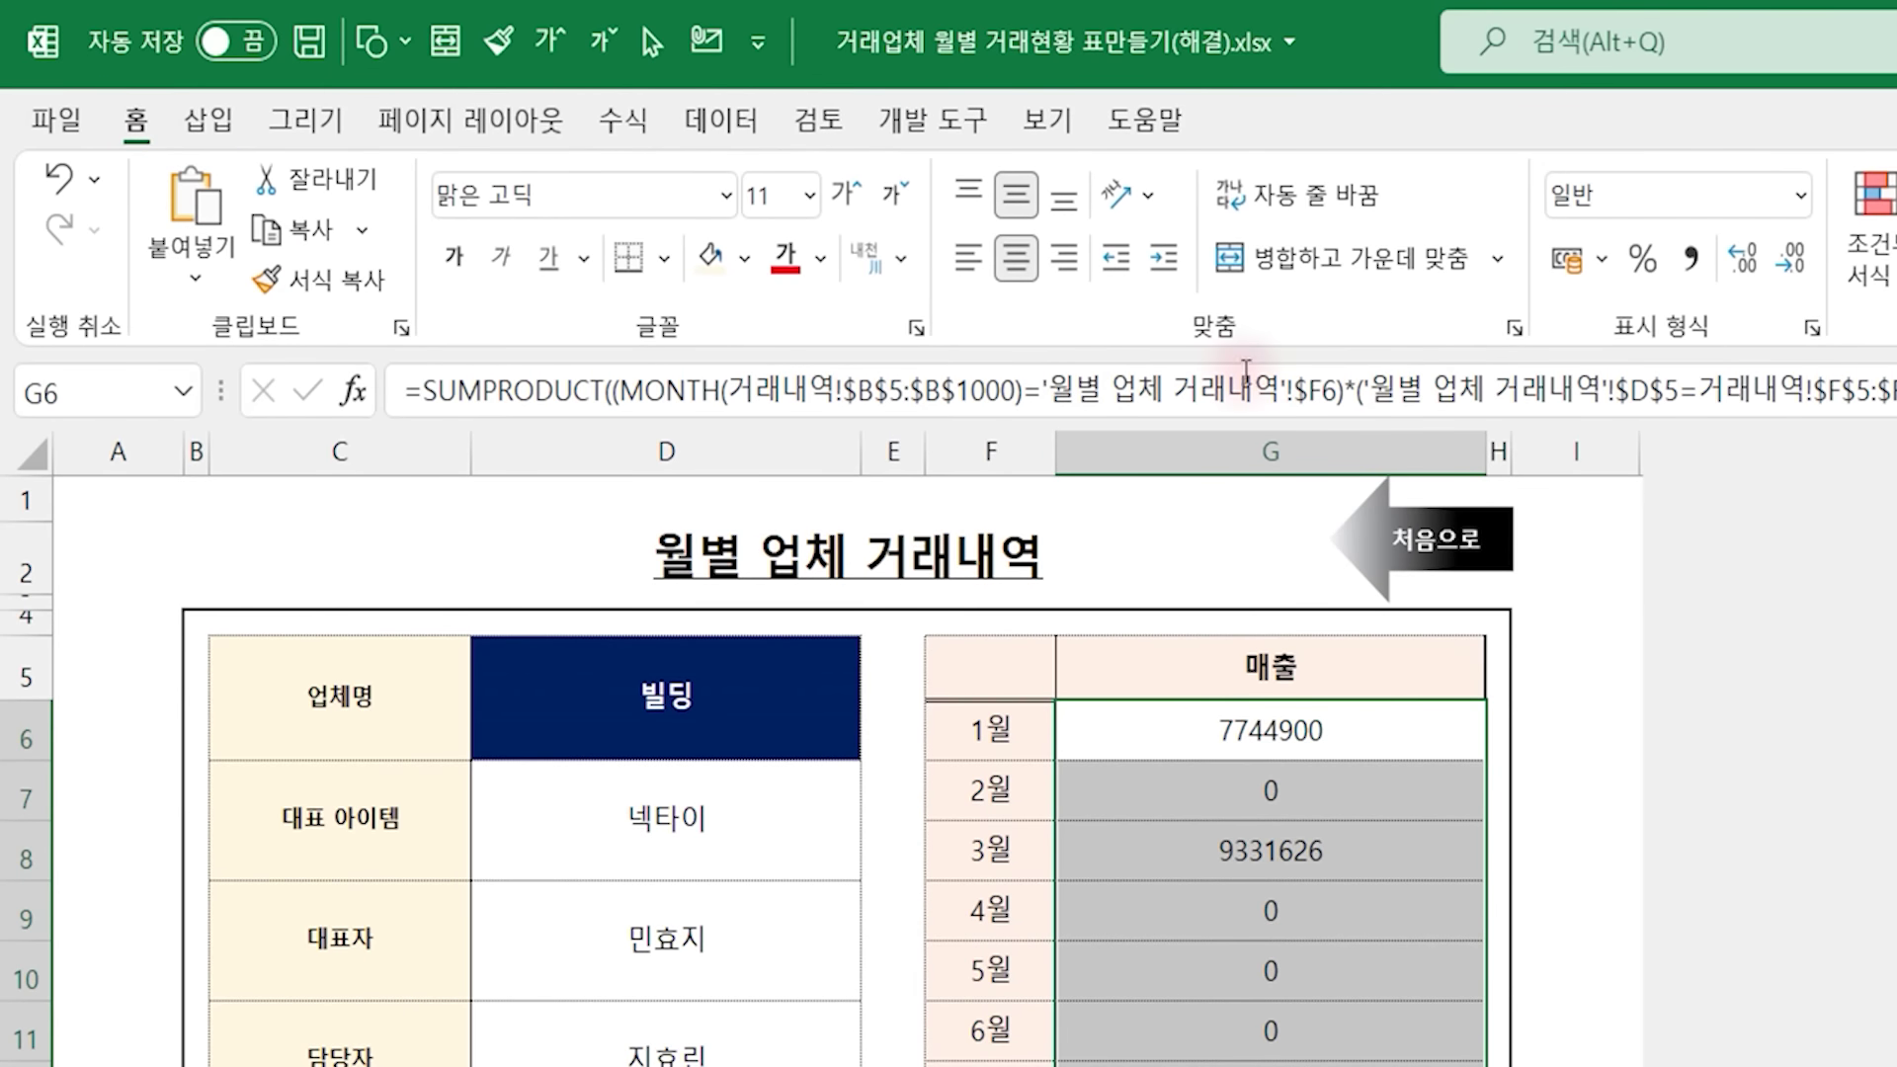
left_click(1692, 261)
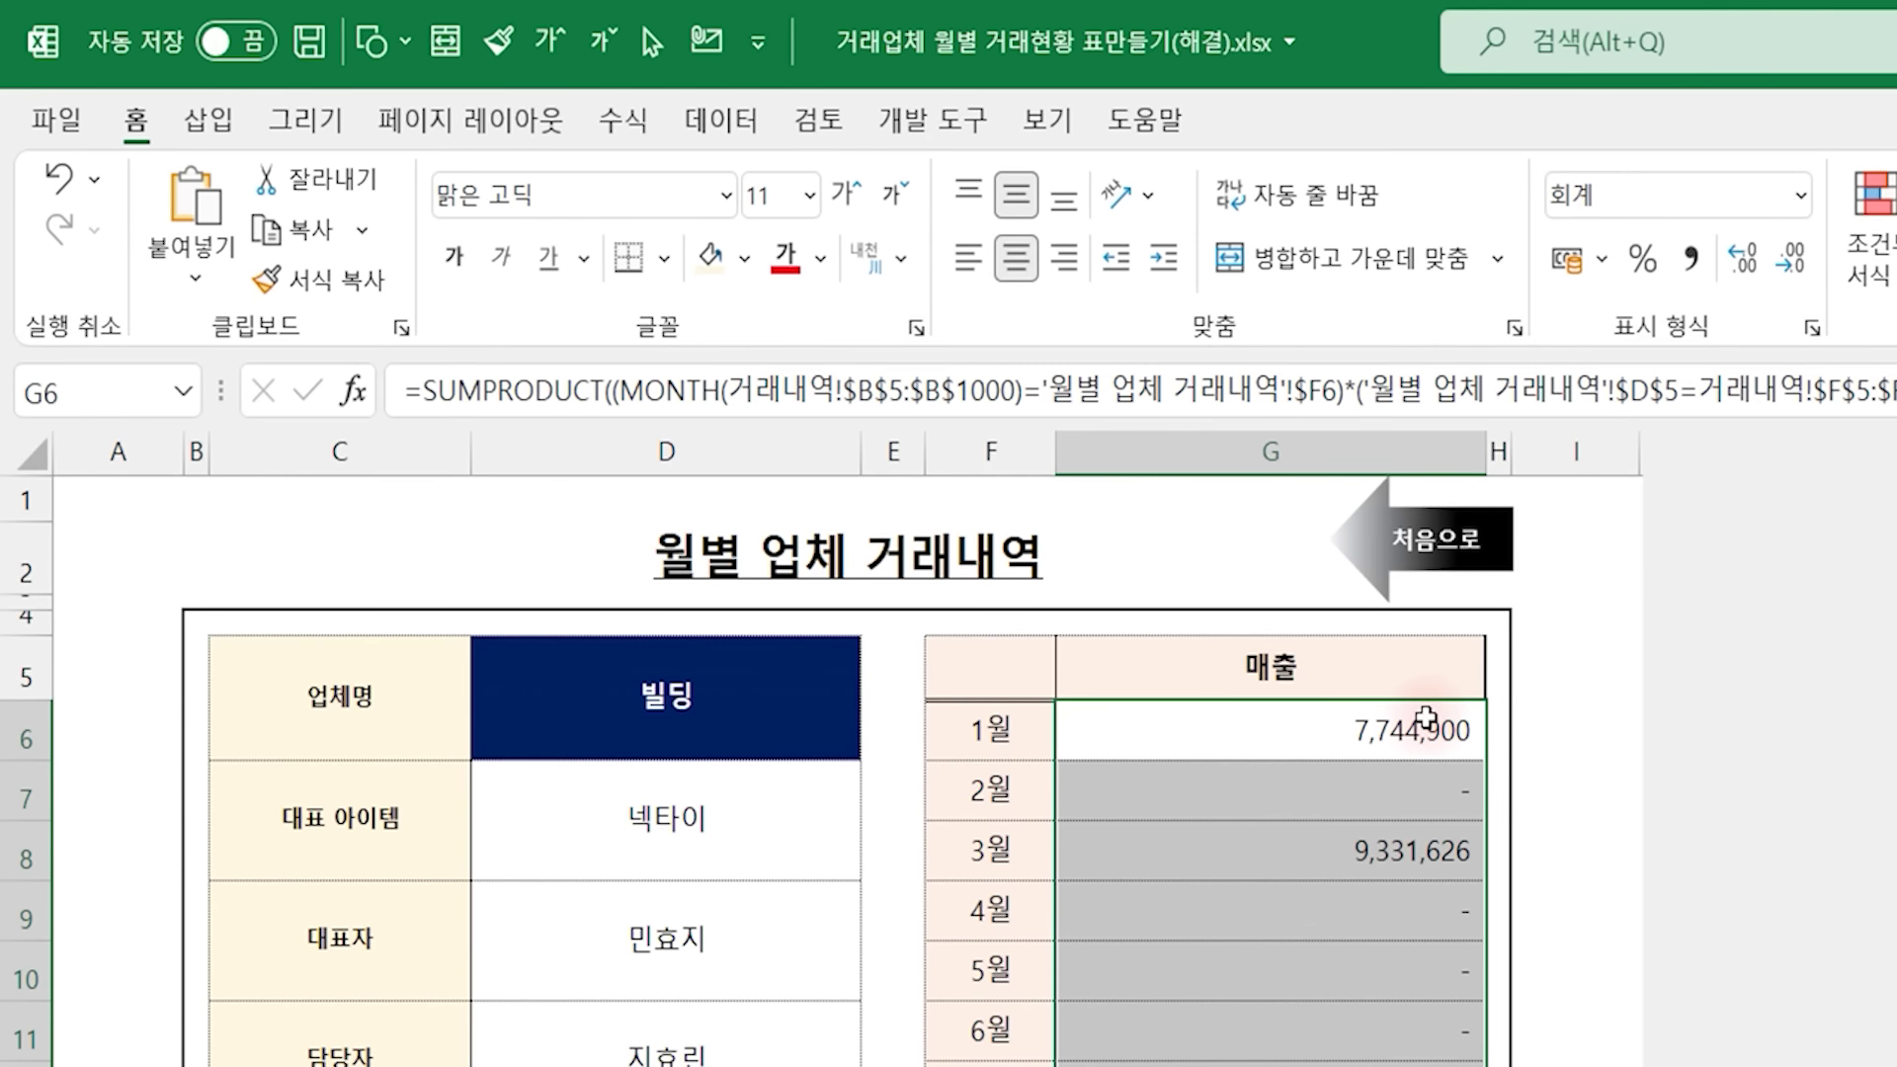
key("ctrl+z")
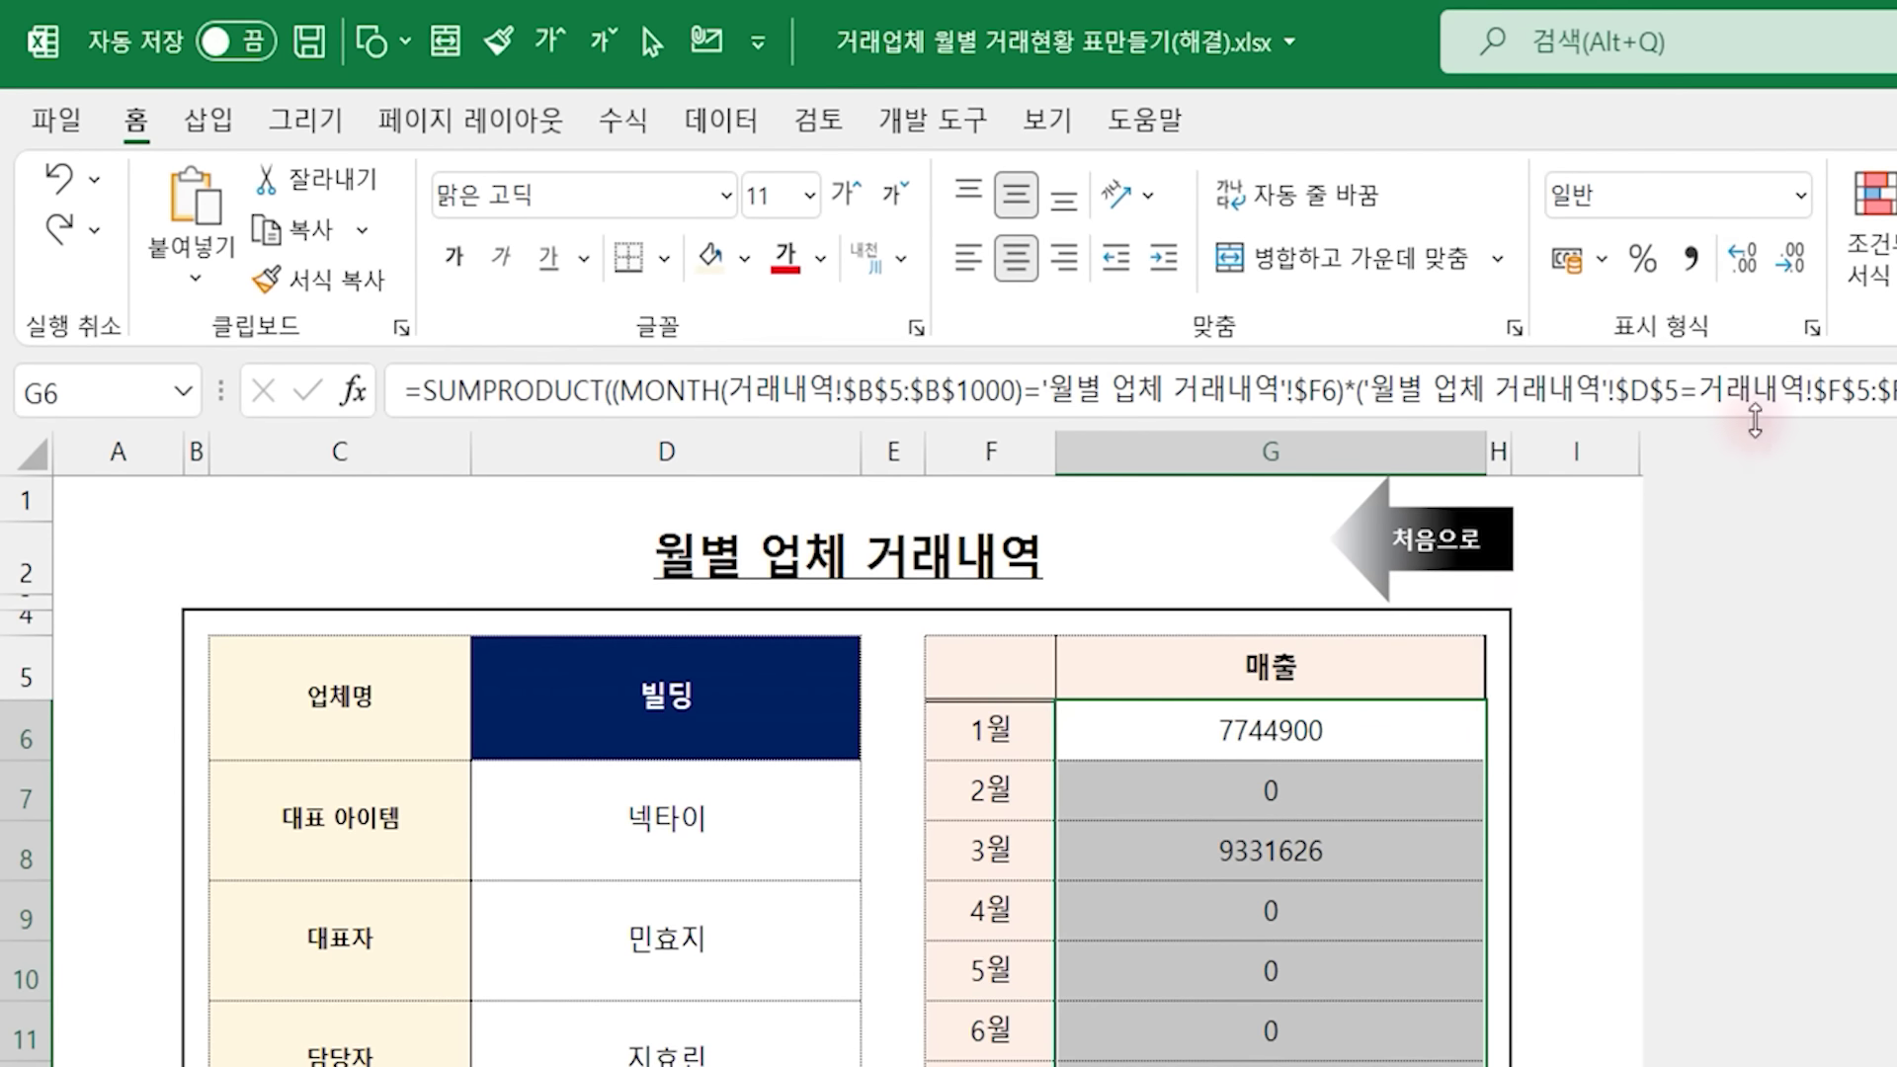
Format the 1월 to 12월 매출 cells as 통화 with the 기호 set to 없음
left_click(1801, 197)
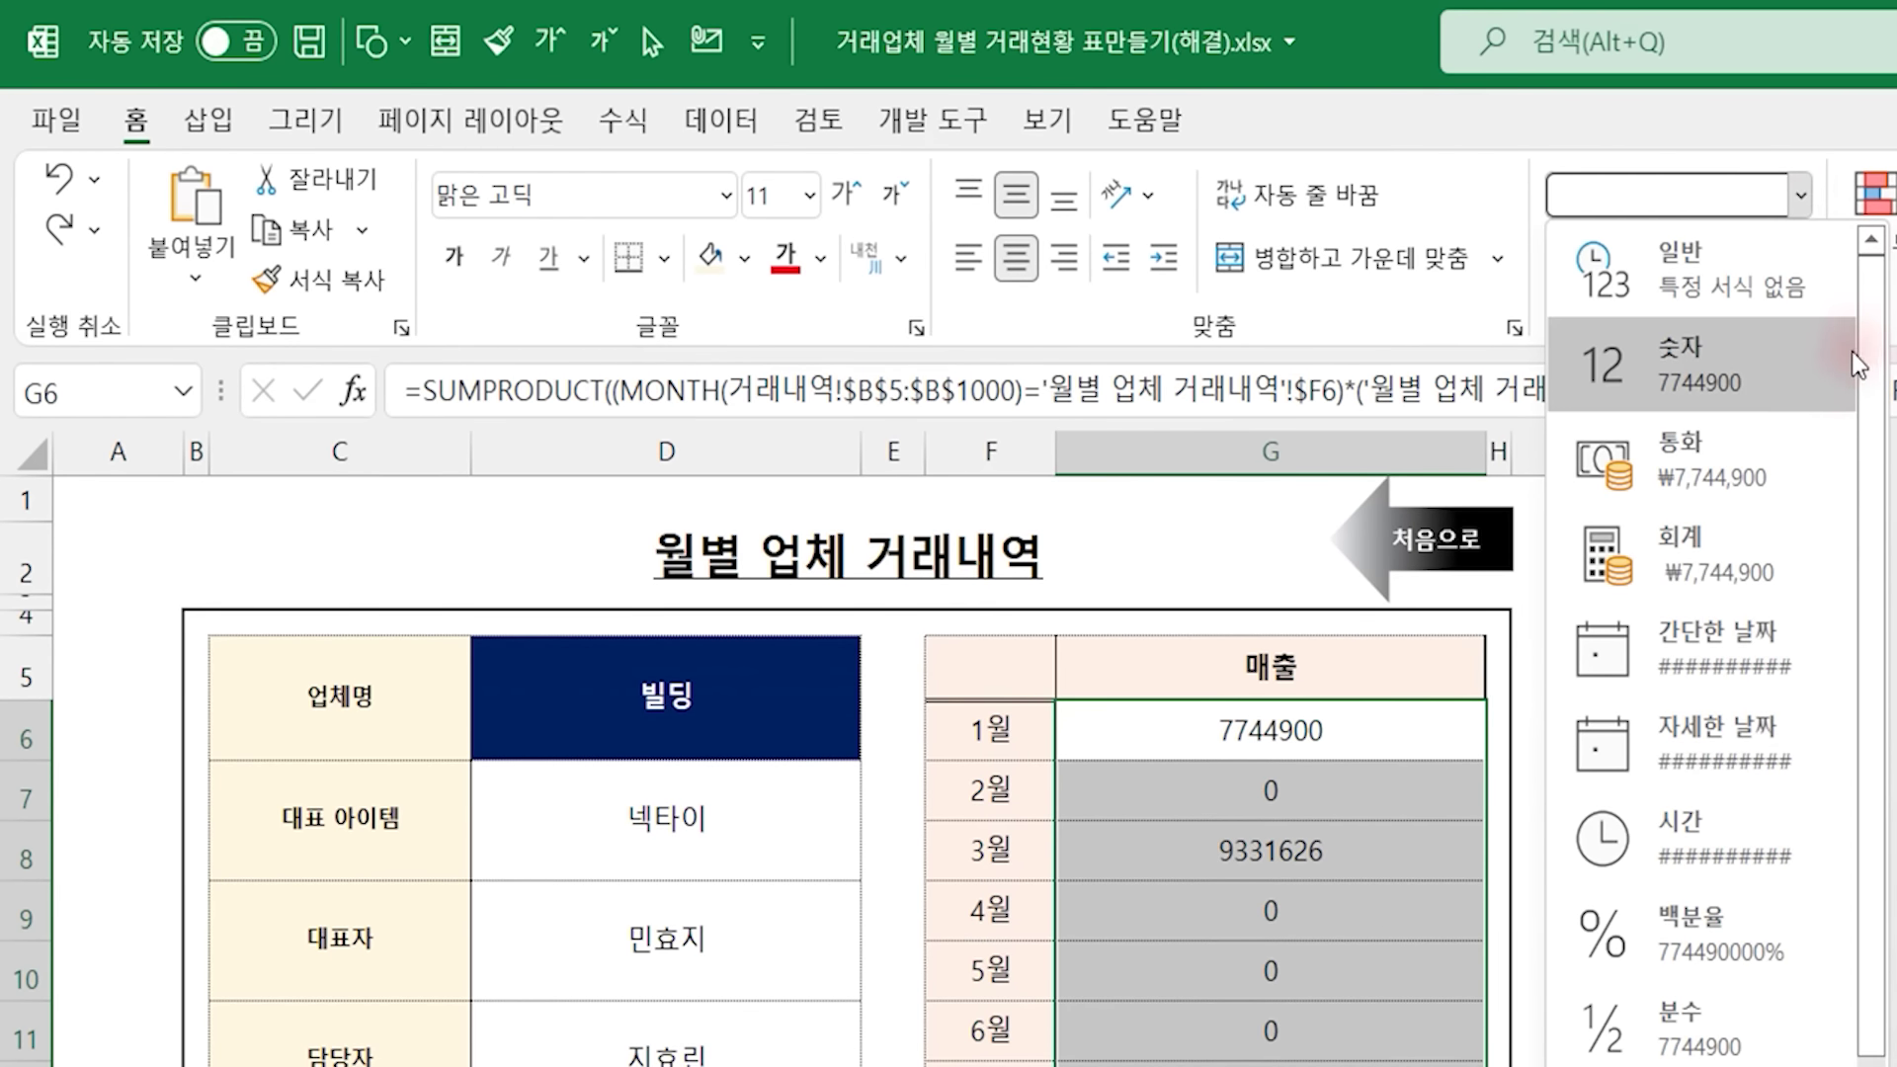
left_click(1768, 445)
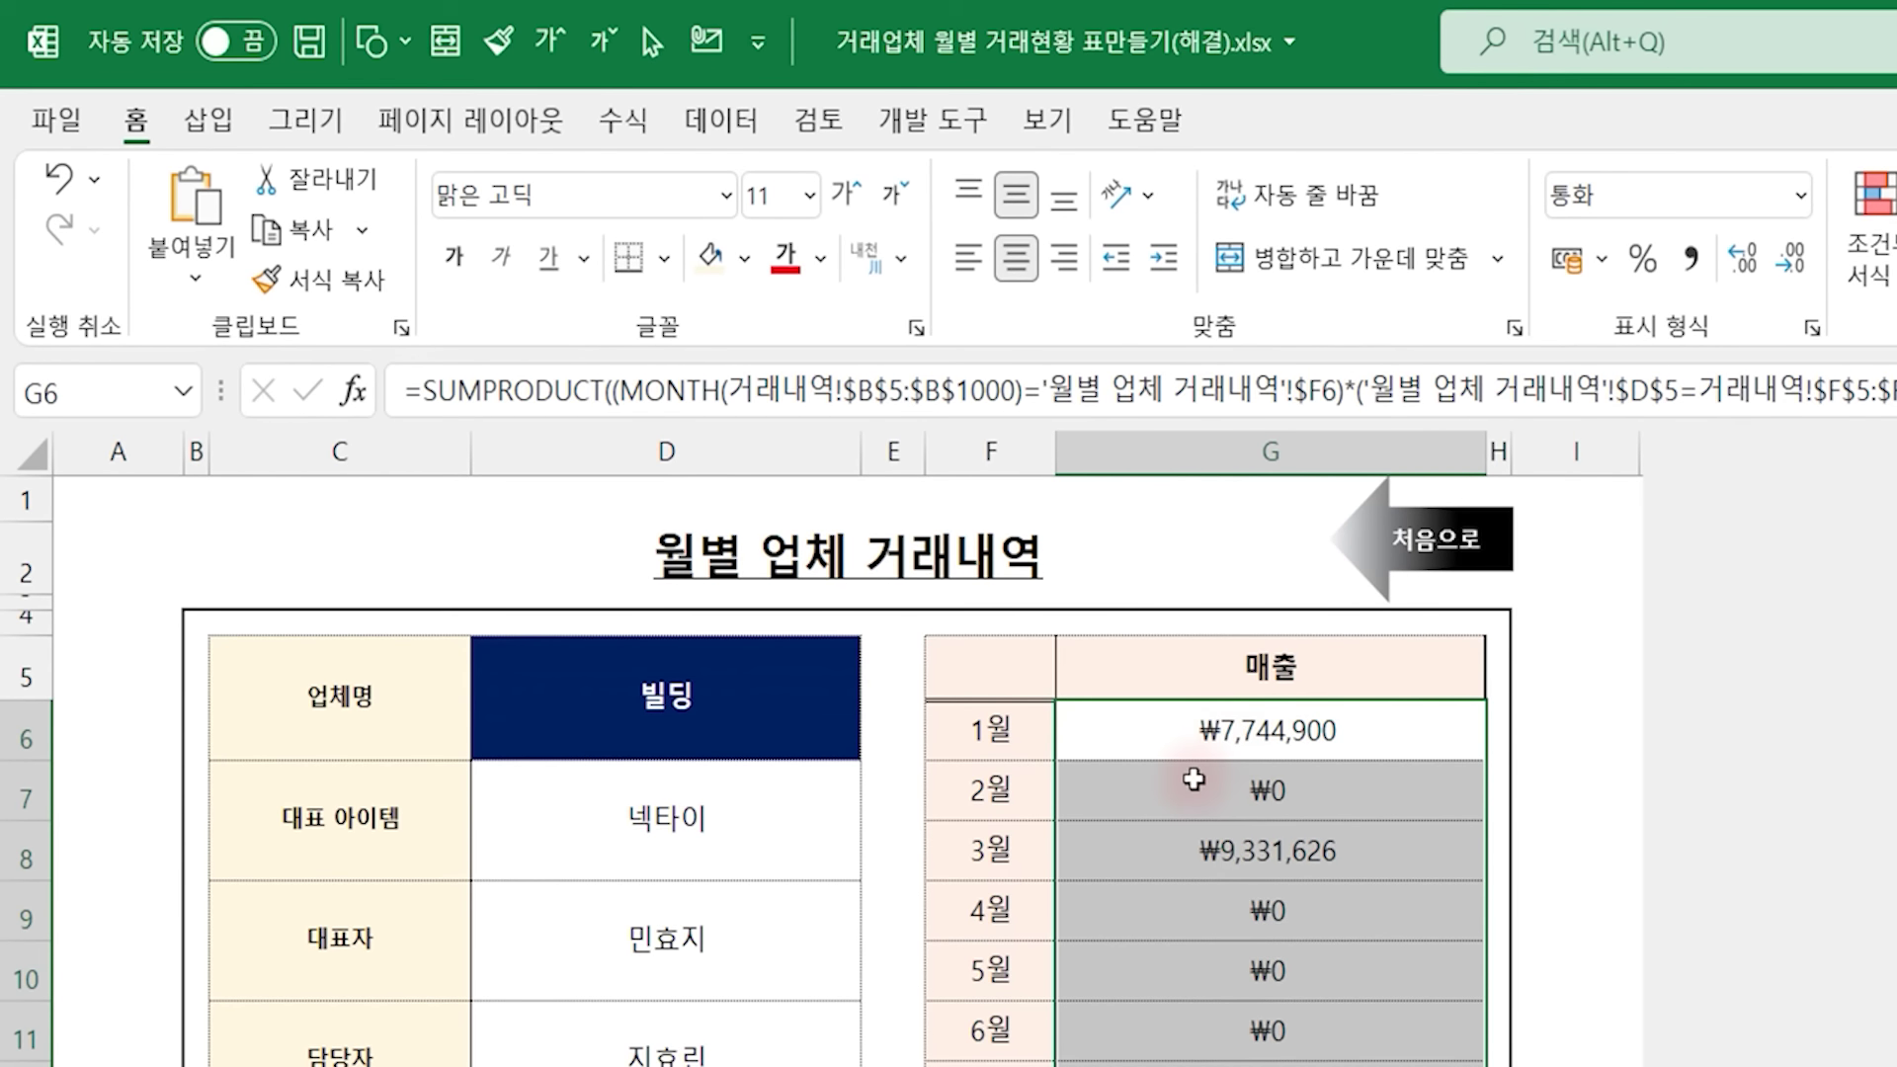
key("ctrl+1")
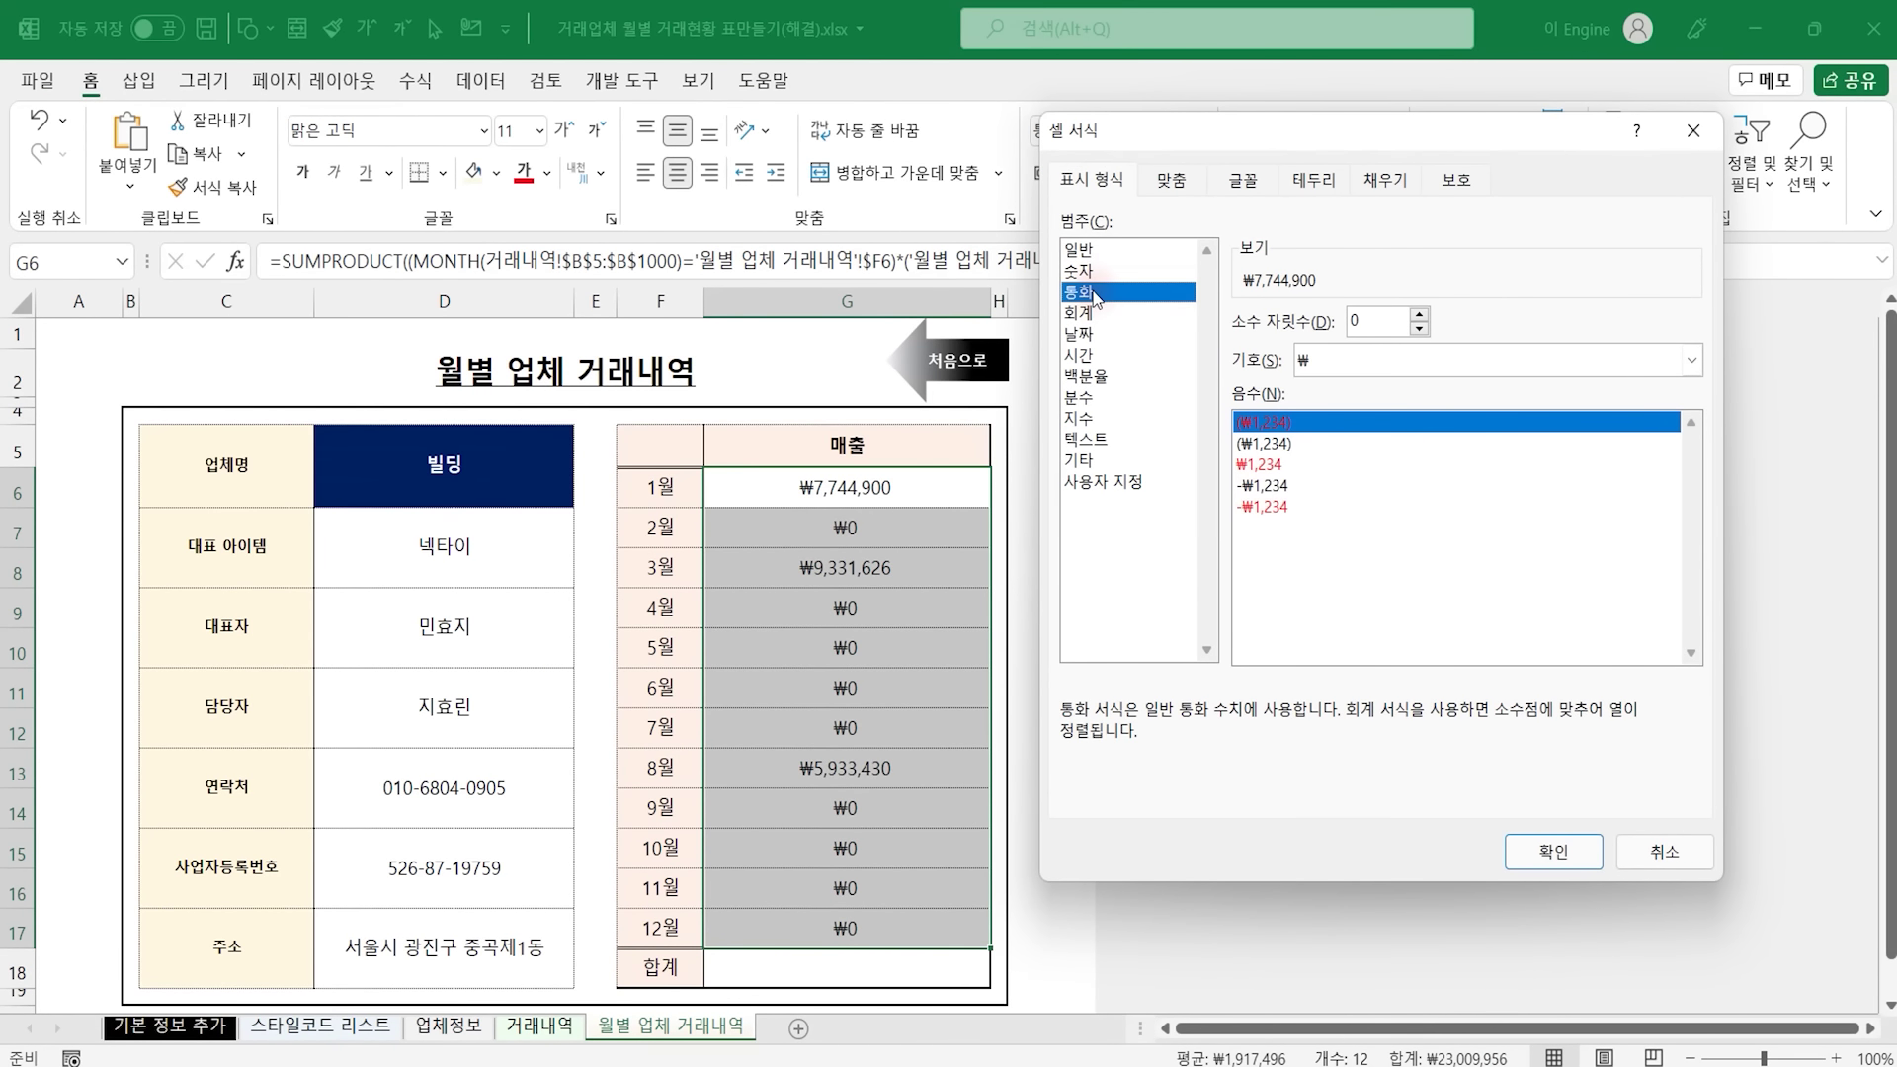
left_click(1460, 365)
left_click(1348, 396)
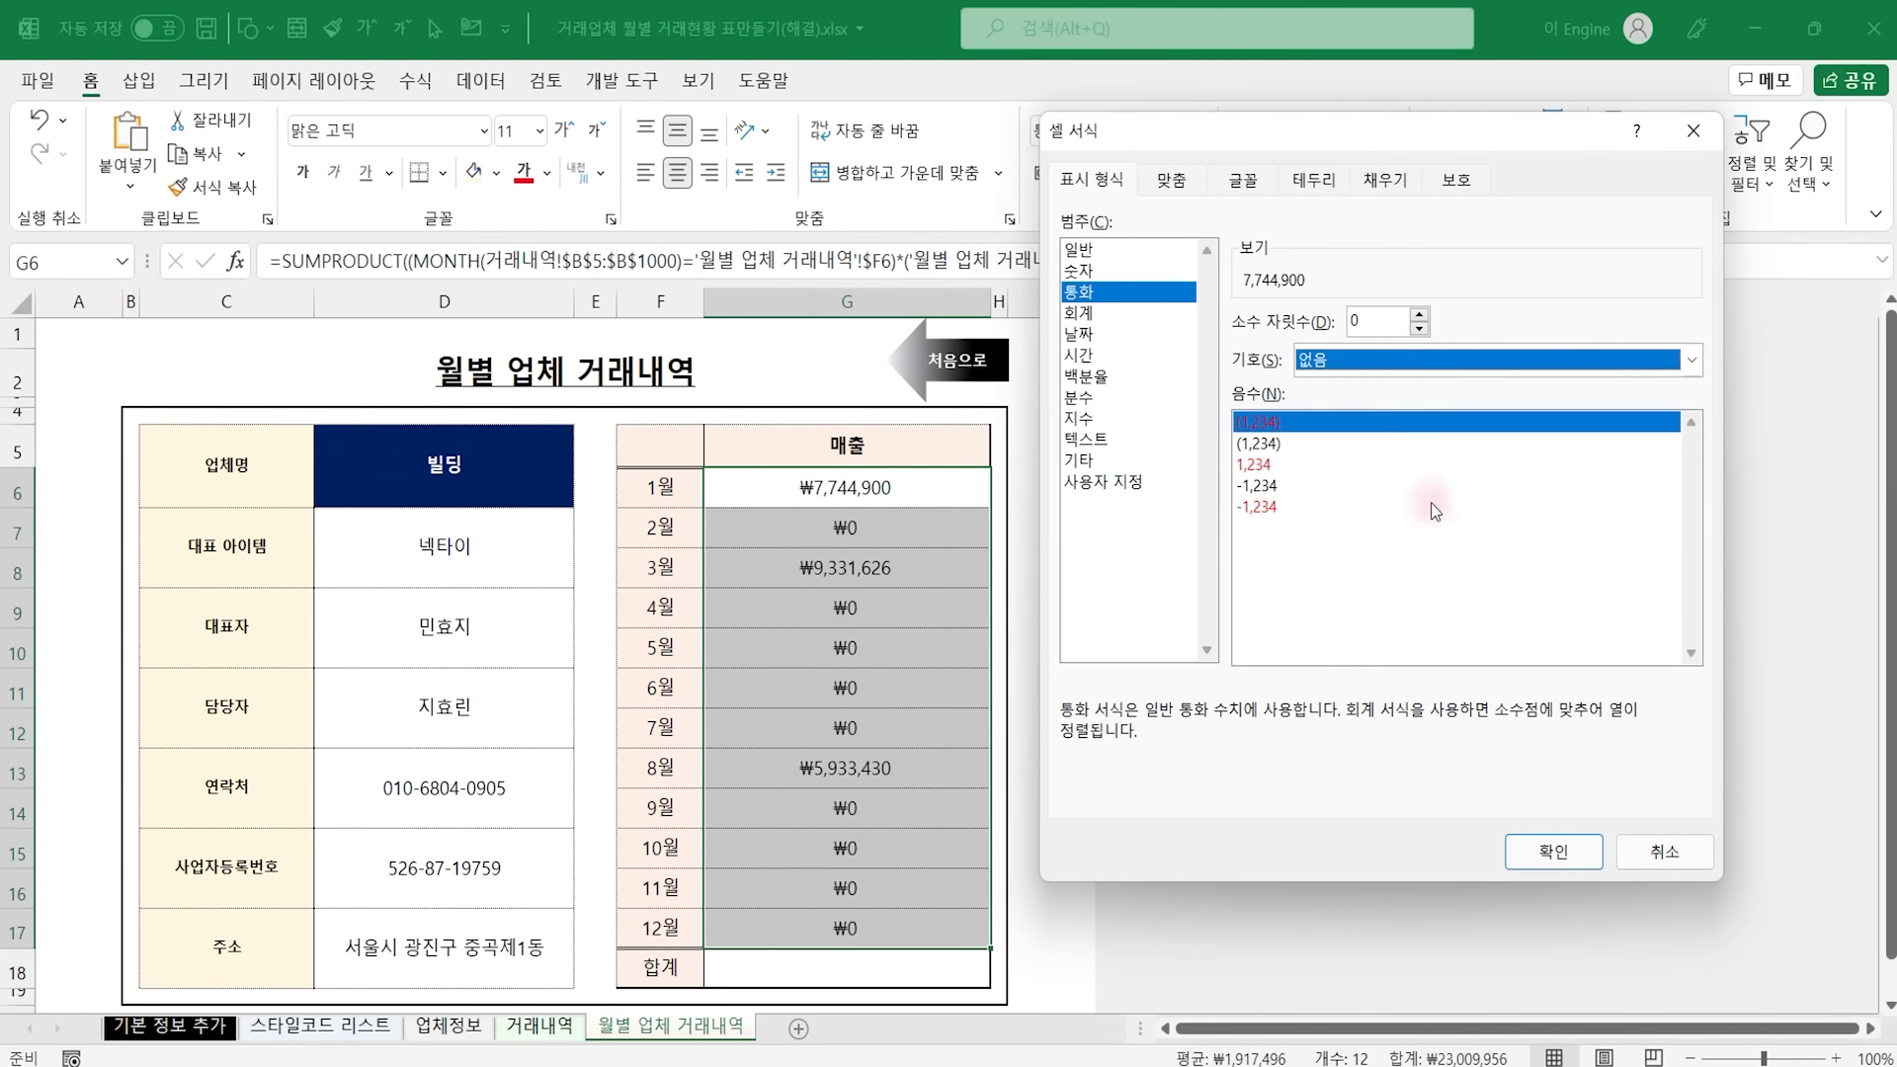
left_click(1553, 852)
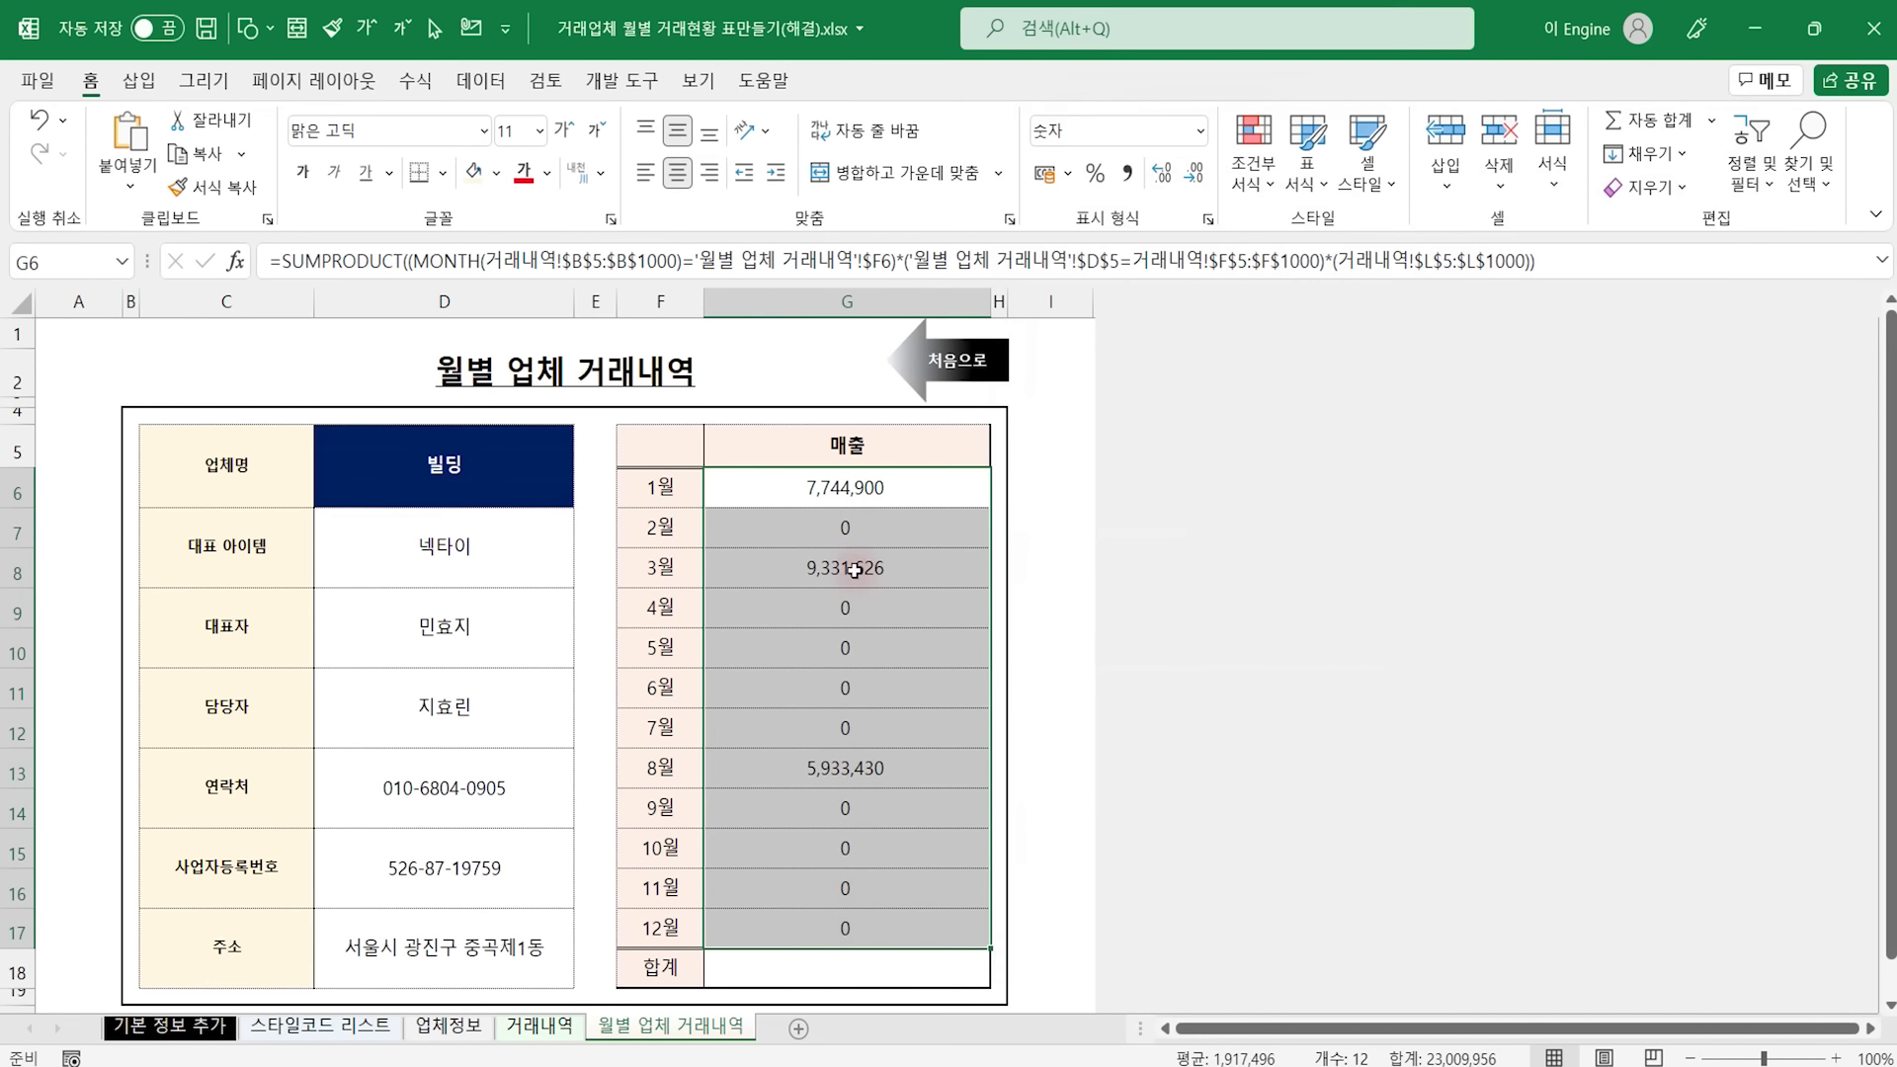
Total the 1월 to 12월 매출 cells in the 합계 cell with a SUM formula over G6:G17
left_click(828, 966)
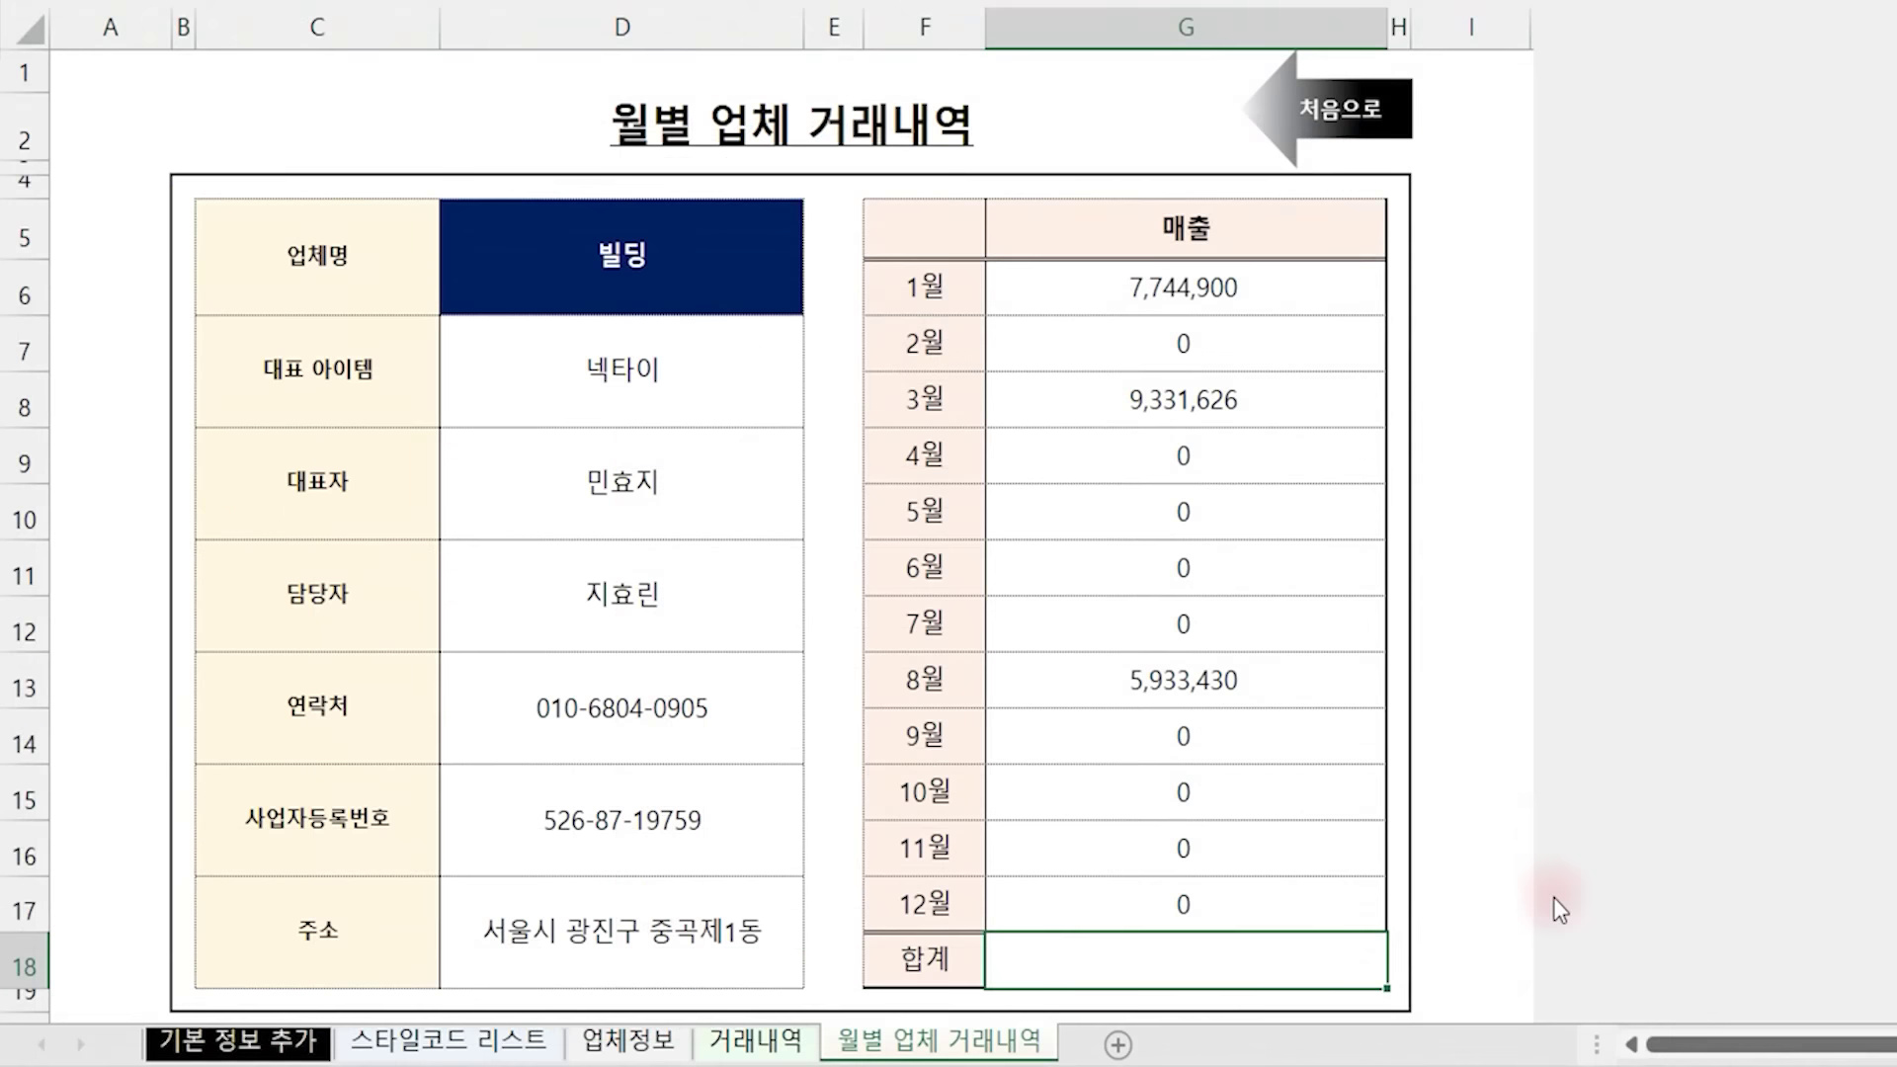
type("=sum(")
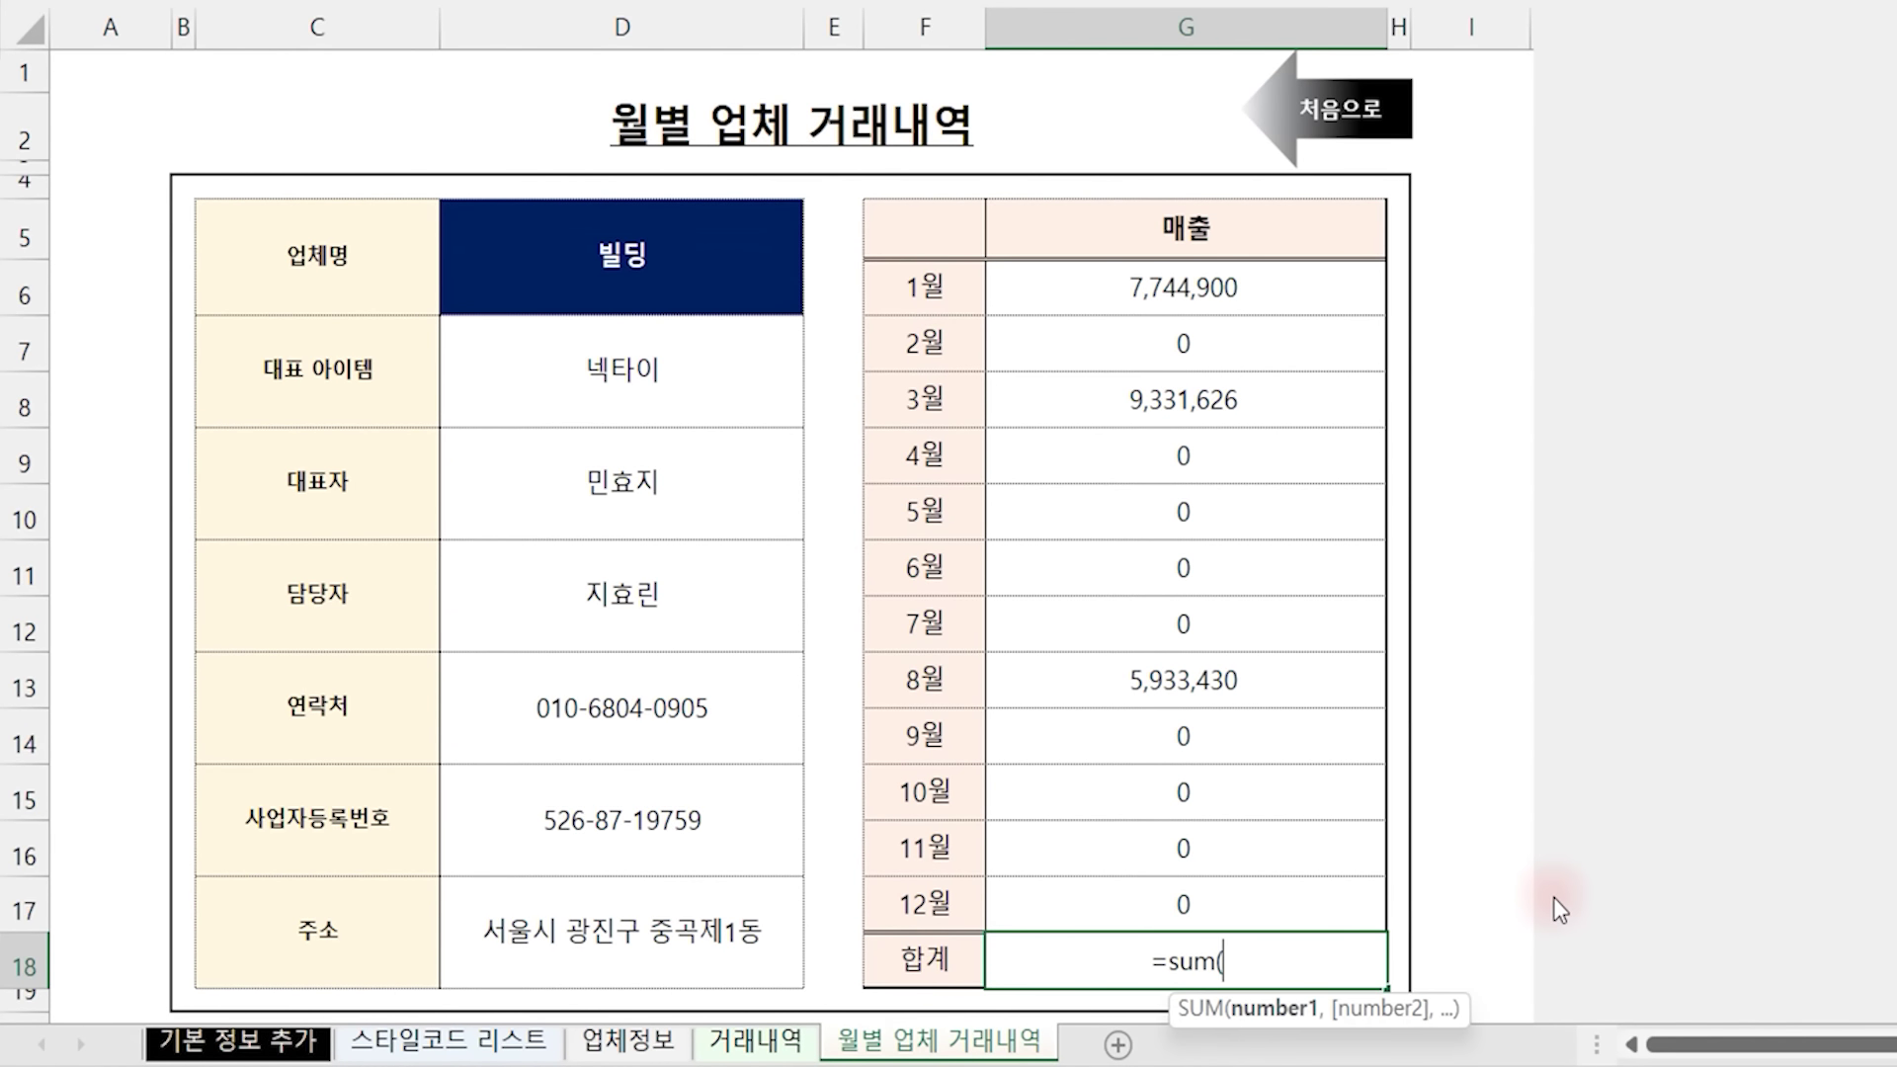
key("Up")
key("shift+Up")
key("shift+Up")
key("shift+Up")
key("shift+Up")
key("shift+Up")
key("shift+Up")
key("shift+Up")
key("shift+Up")
key("shift+Up")
key("shift+Up")
key("shift+Up")
key("shift+Up")
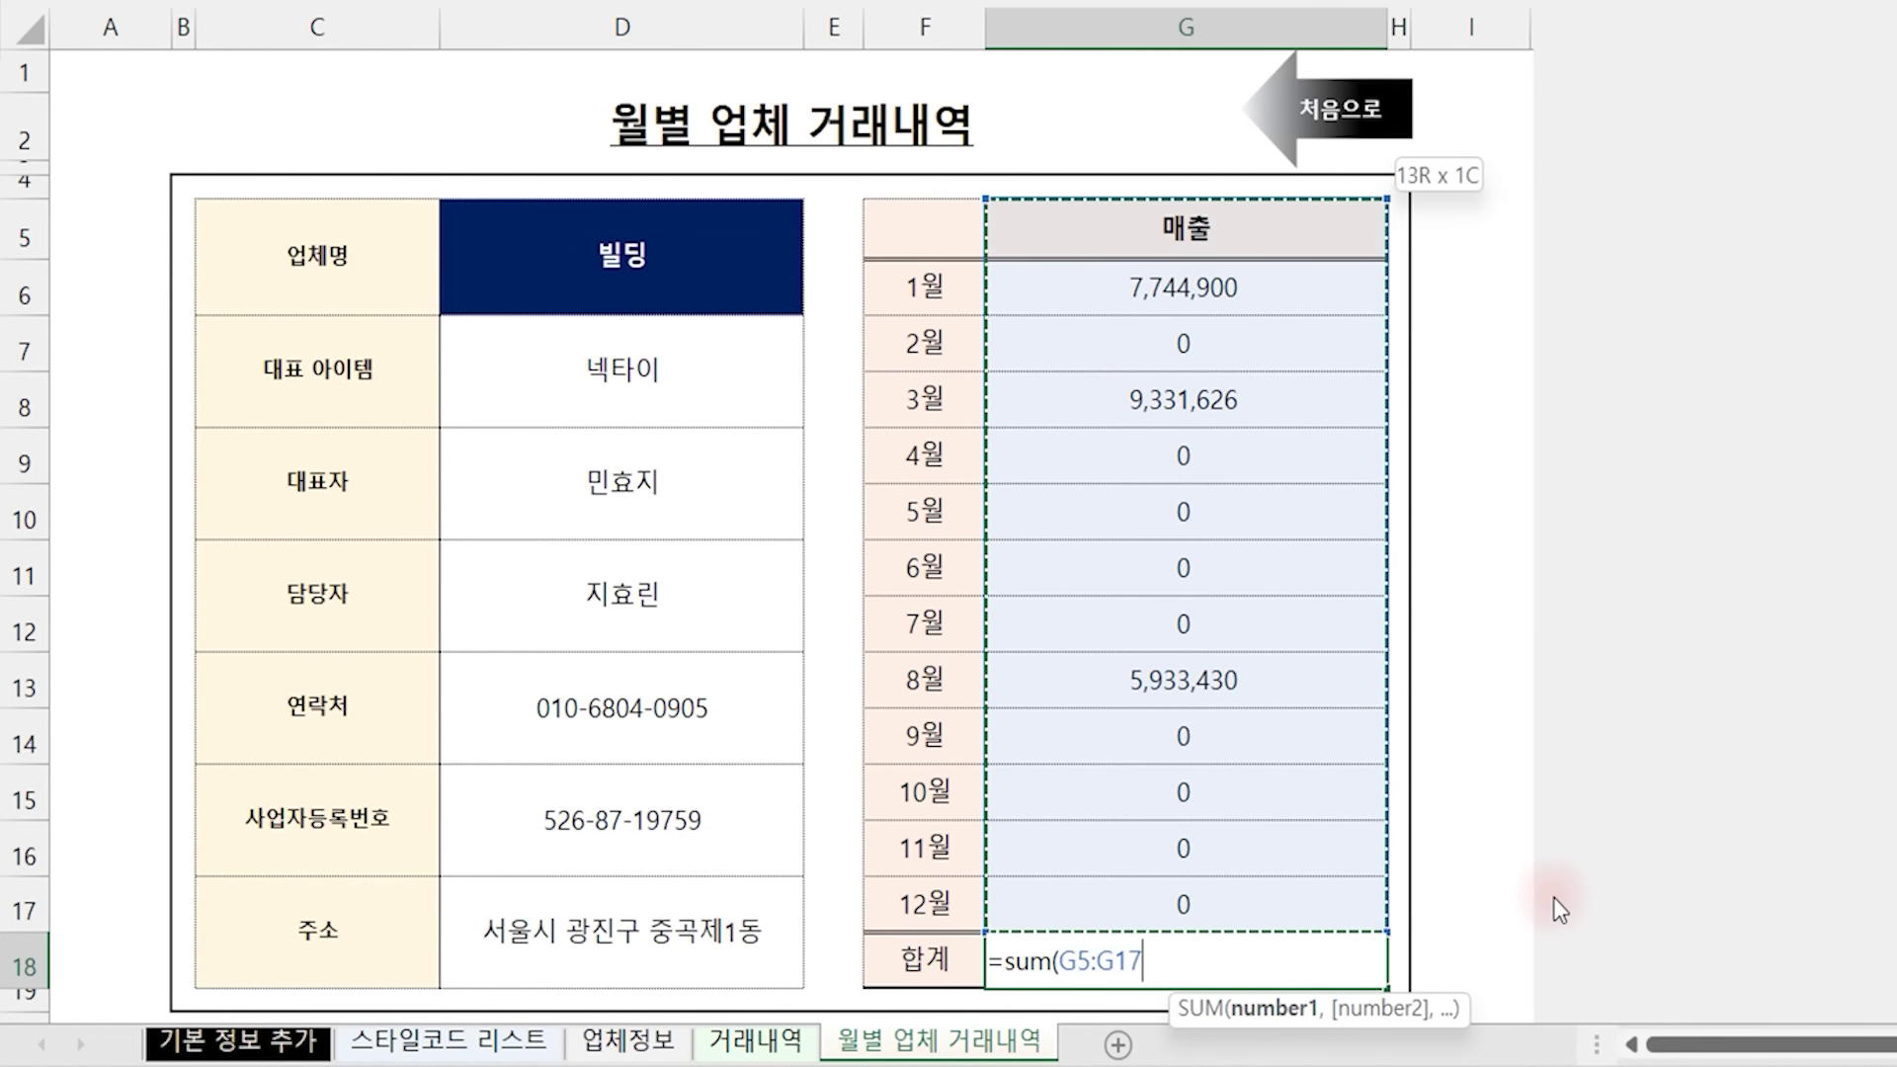
key("shift+Down")
type(")")
key("Return")
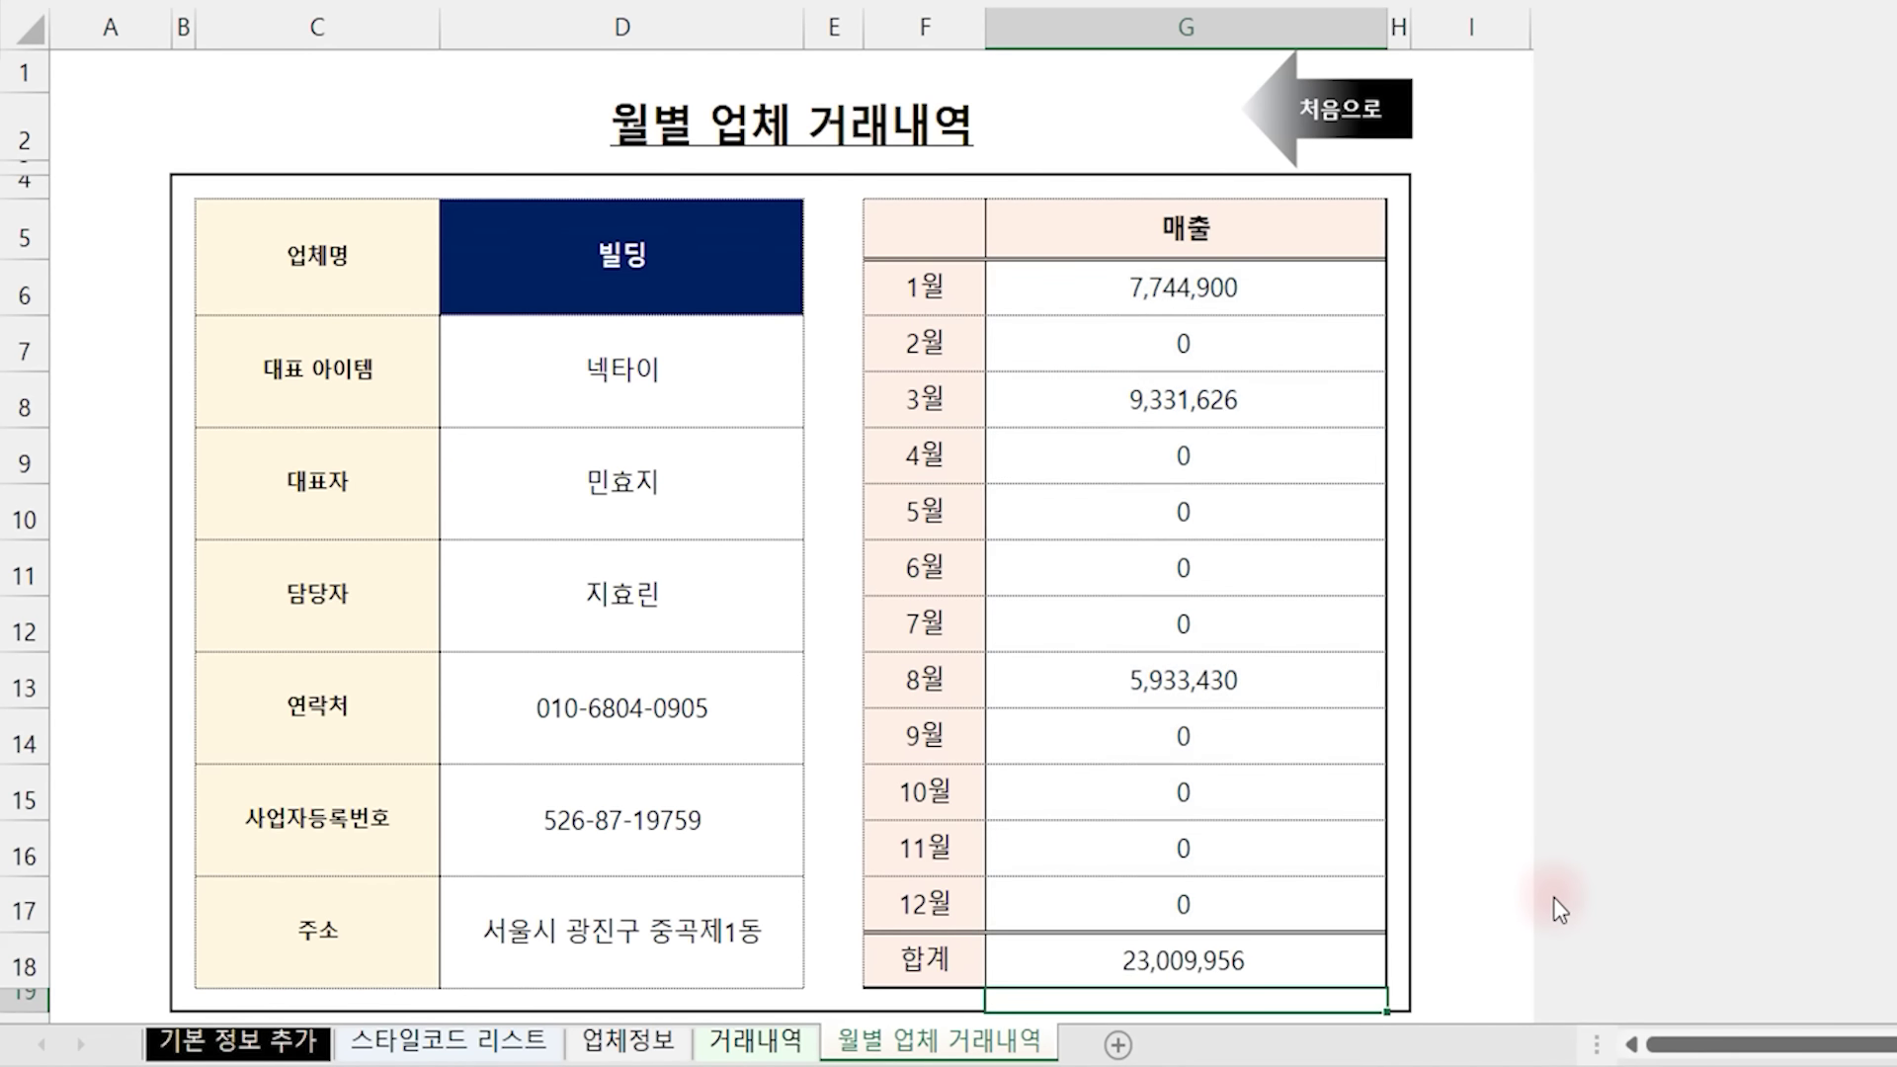
left_click(1219, 954)
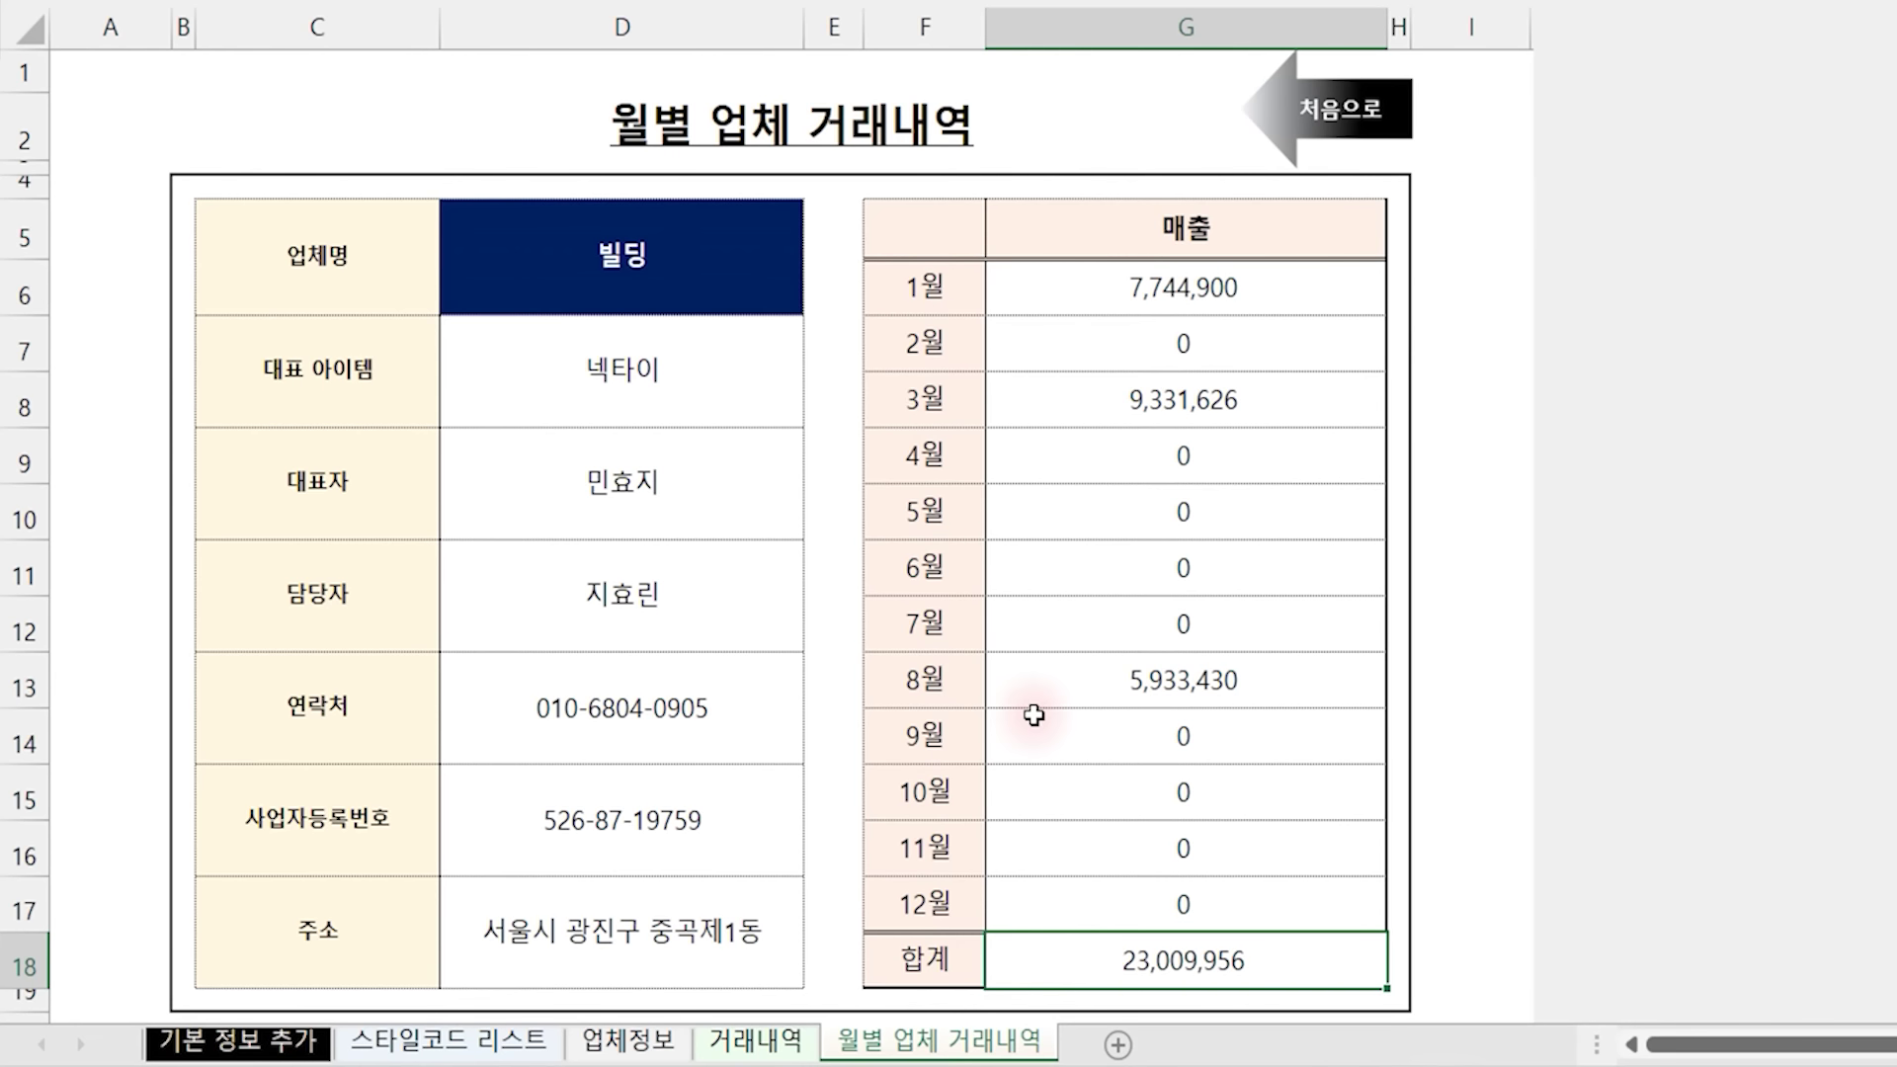
Choose 오프닝 as the 업체명 on the 월별 업체 거래내역 sheet
left_click(775, 247)
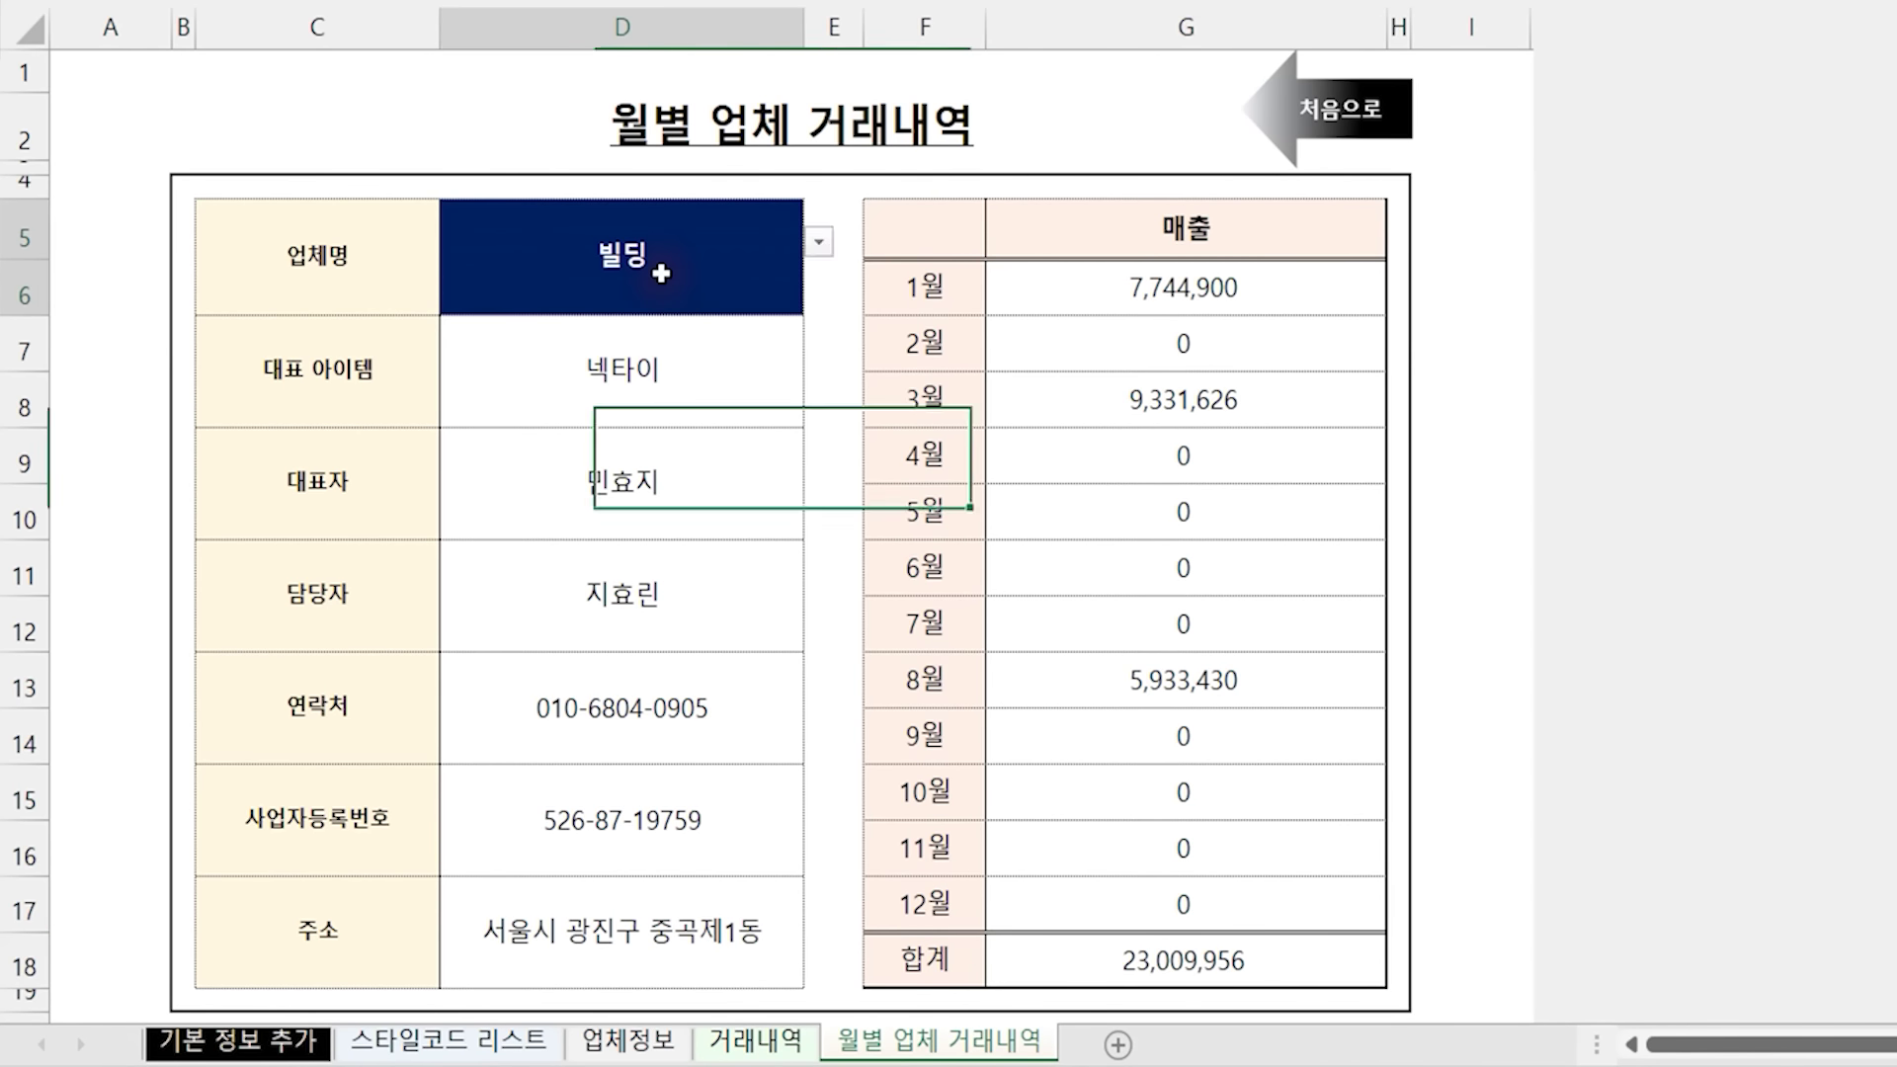
left_click(818, 242)
left_click(657, 364)
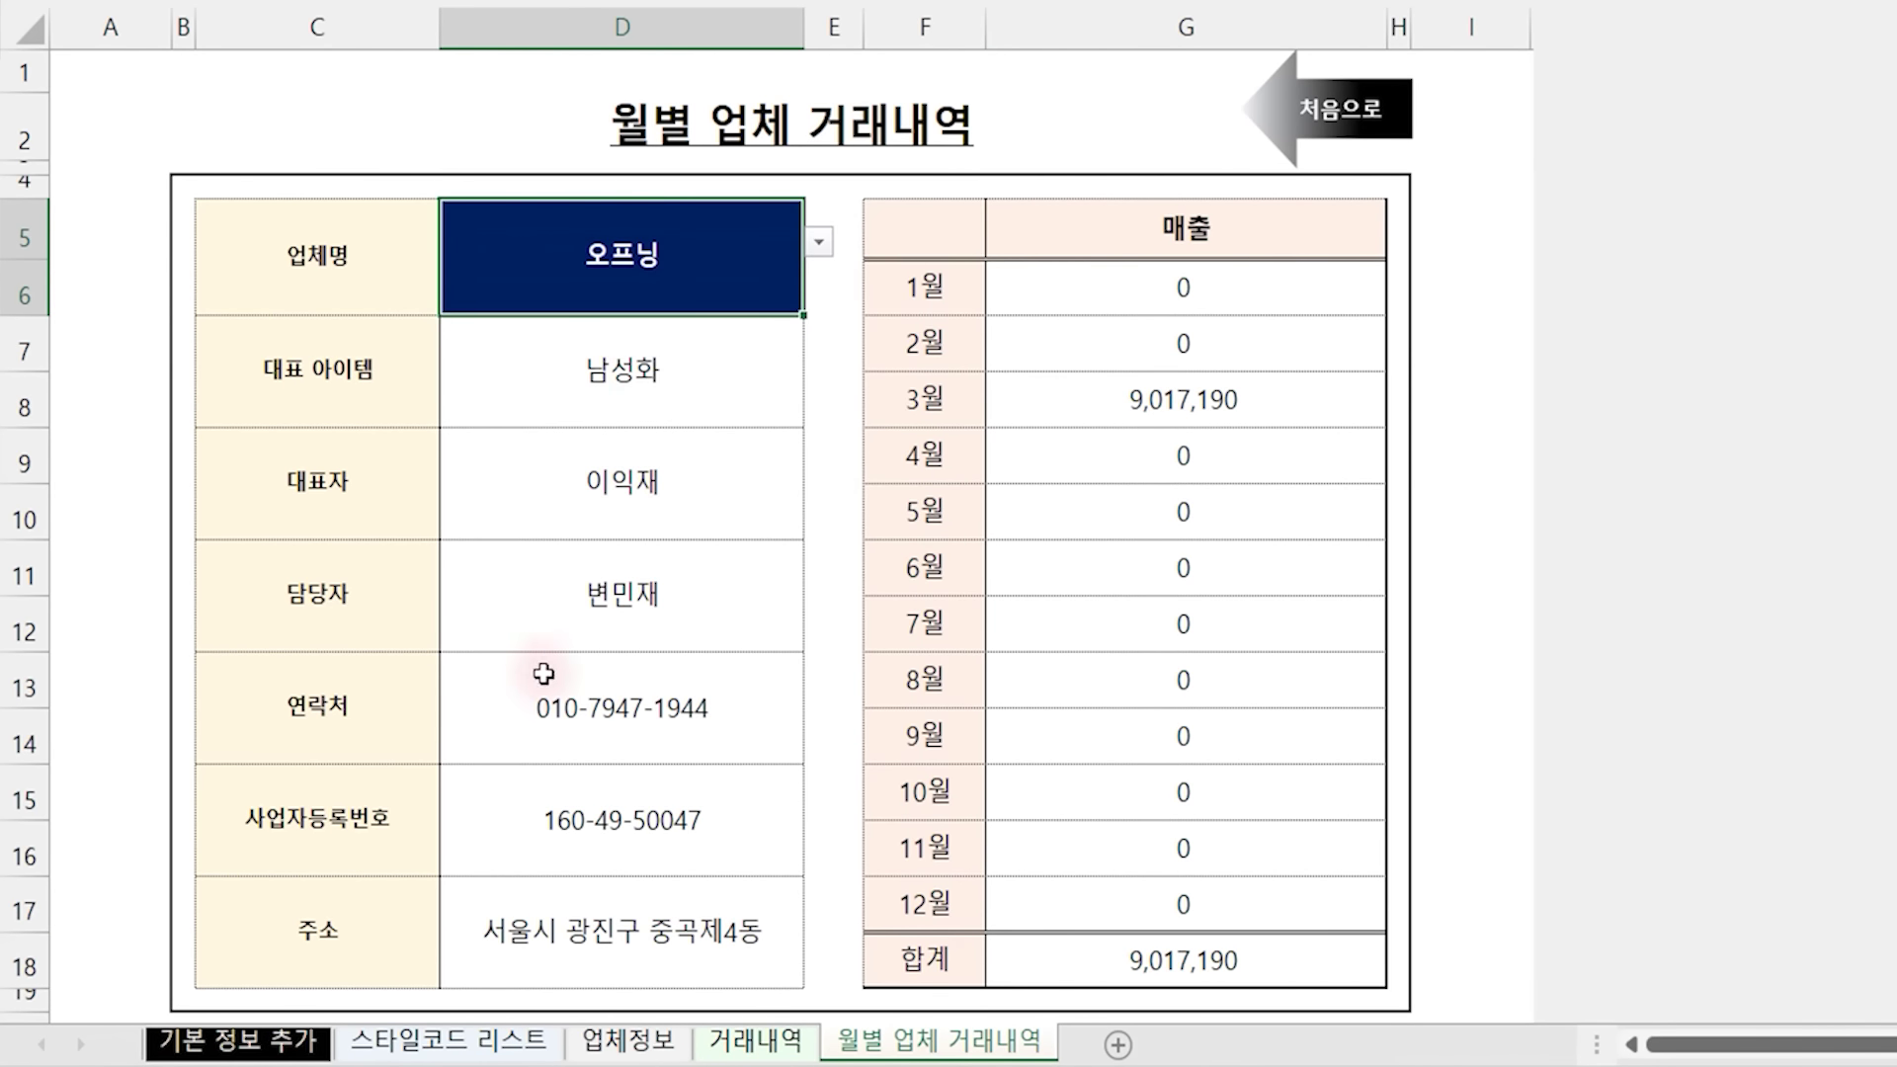
Go back to the 기본 정보 추가 sheet, open 거래내역 from there and examine the first empty row below its records
left_click(1329, 108)
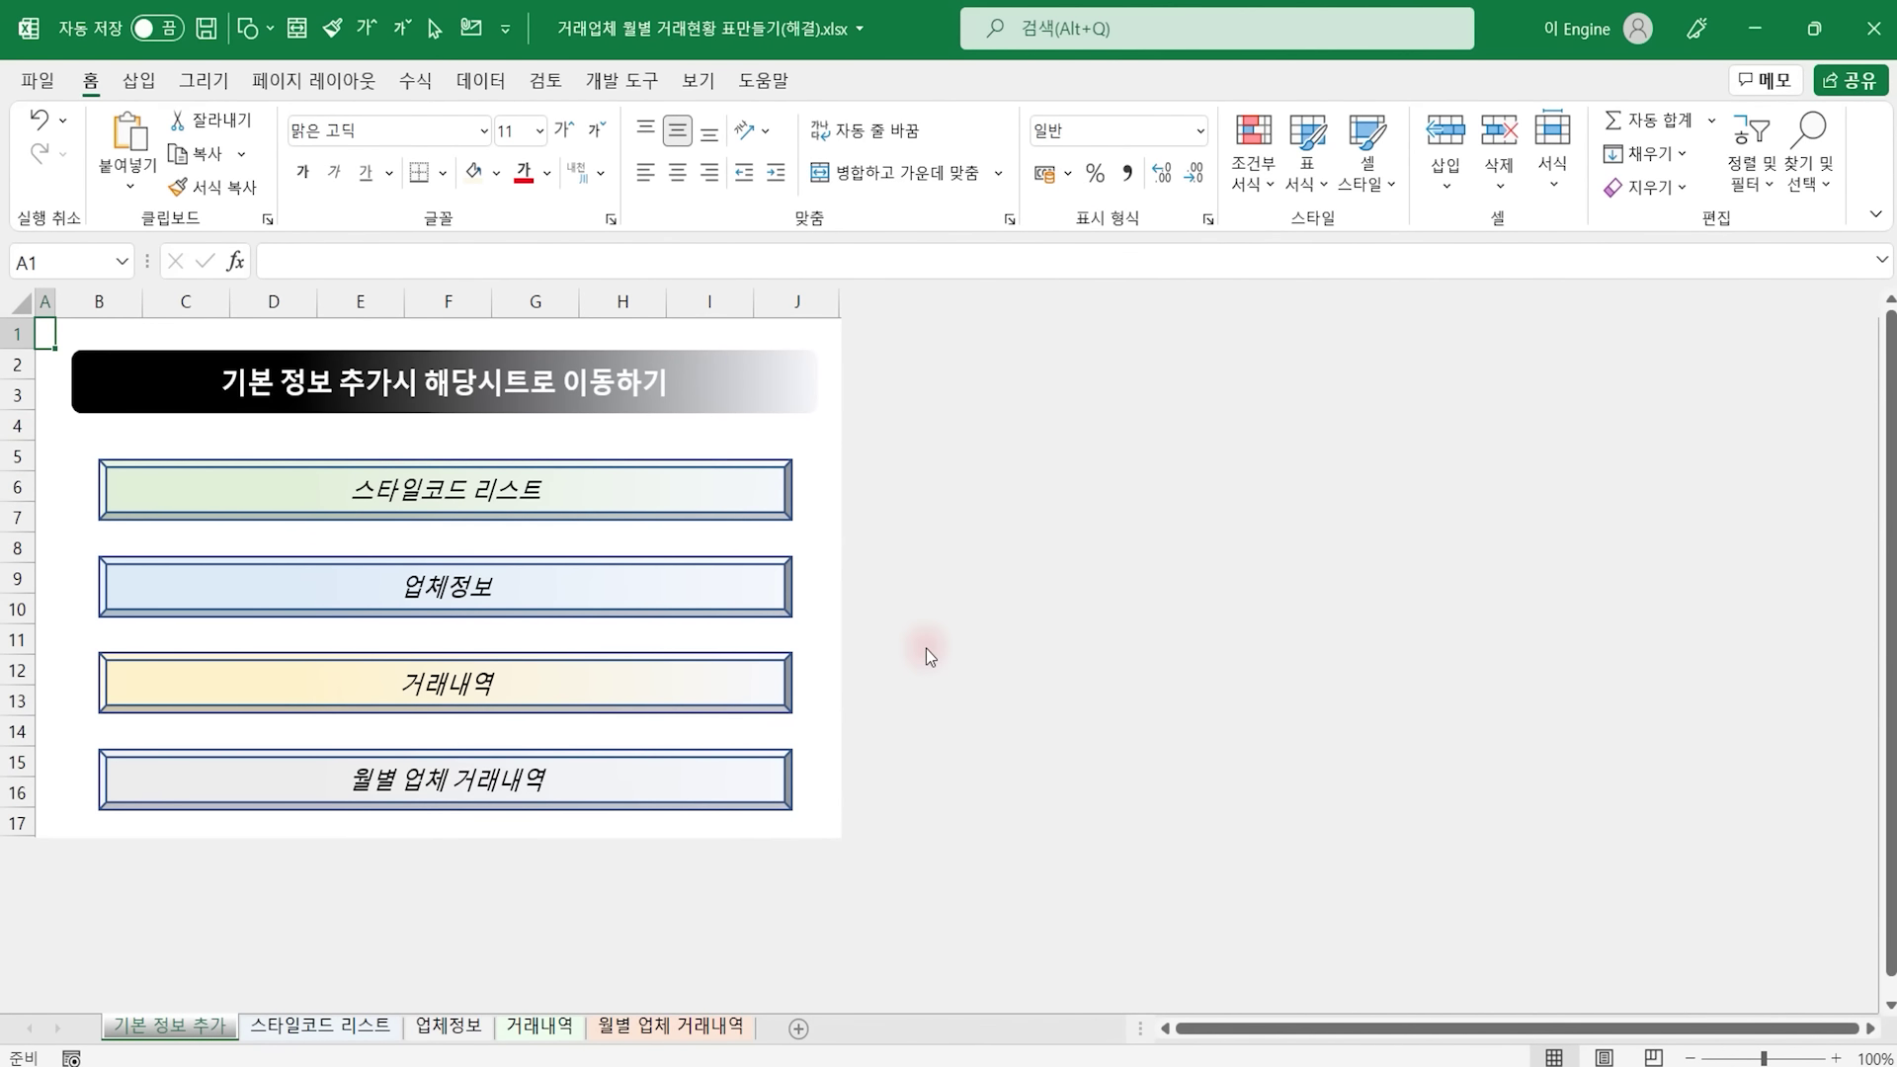
left_click(507, 682)
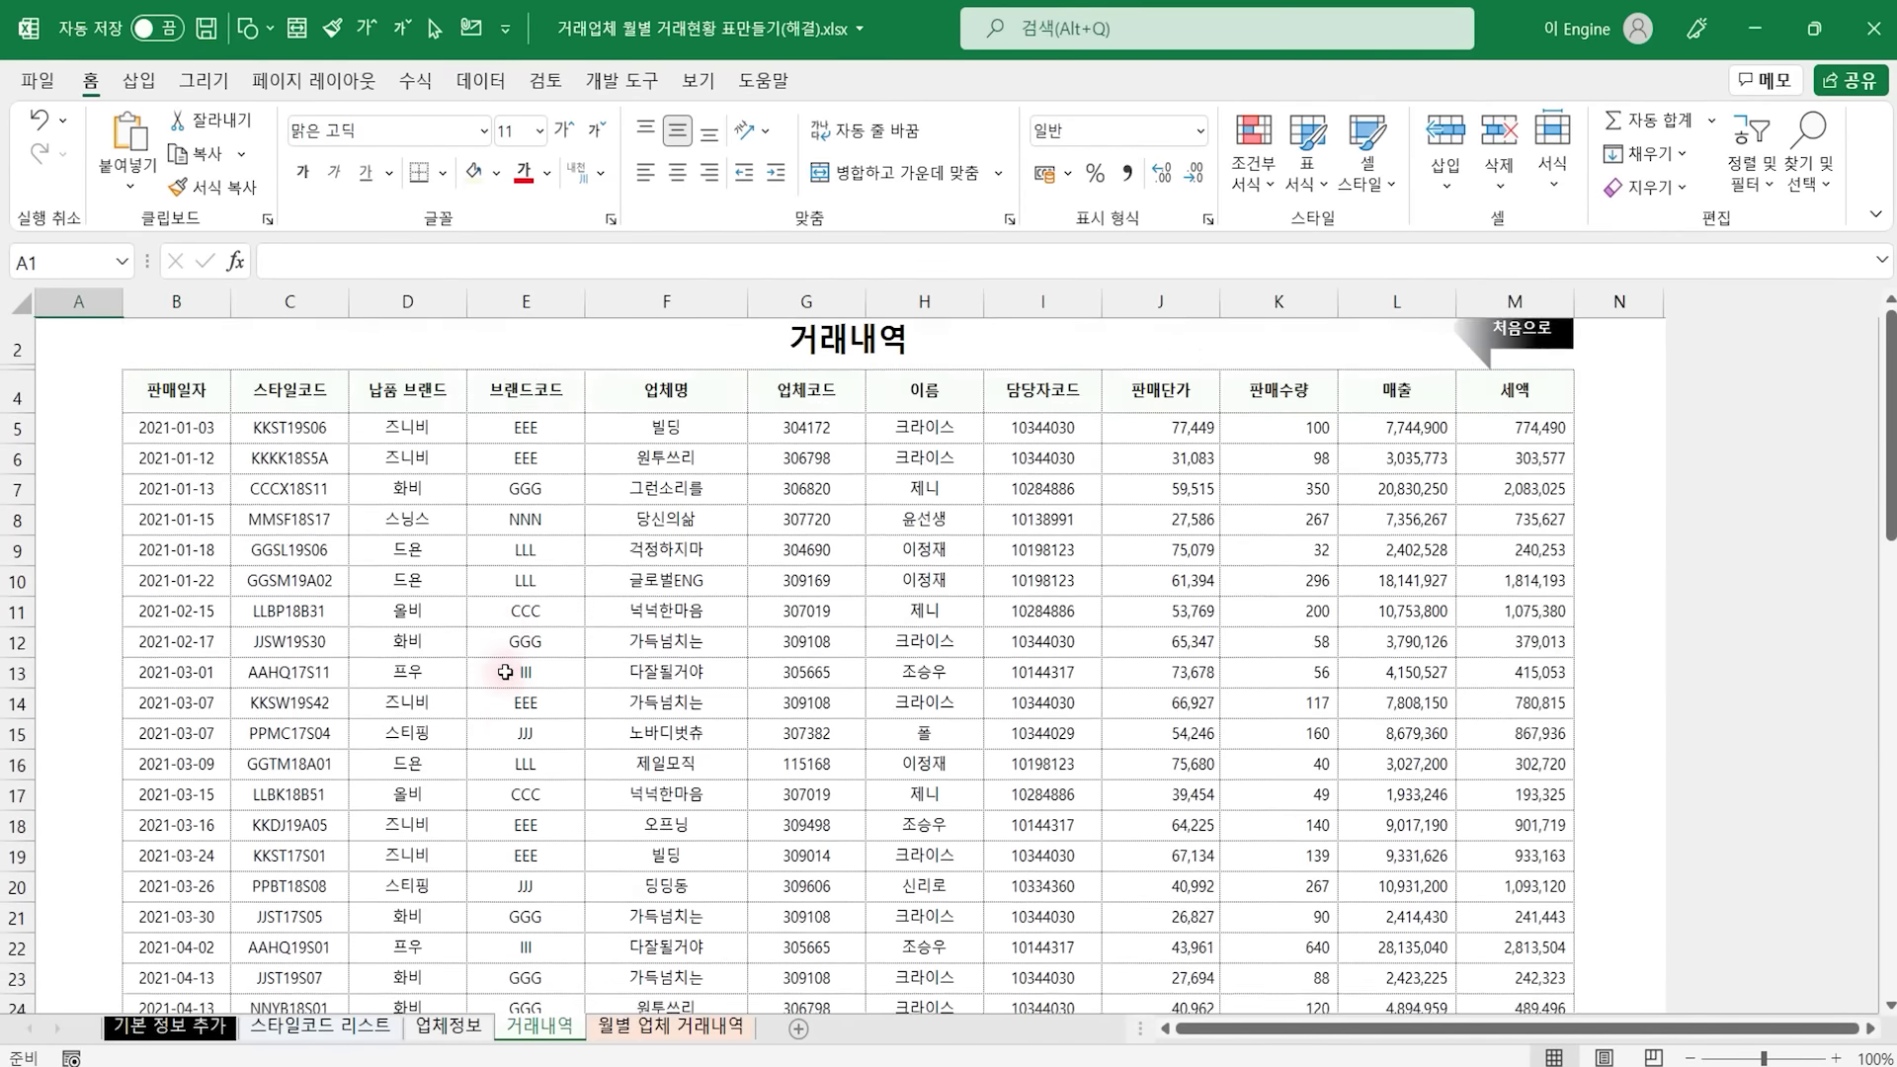
left_click(202, 726)
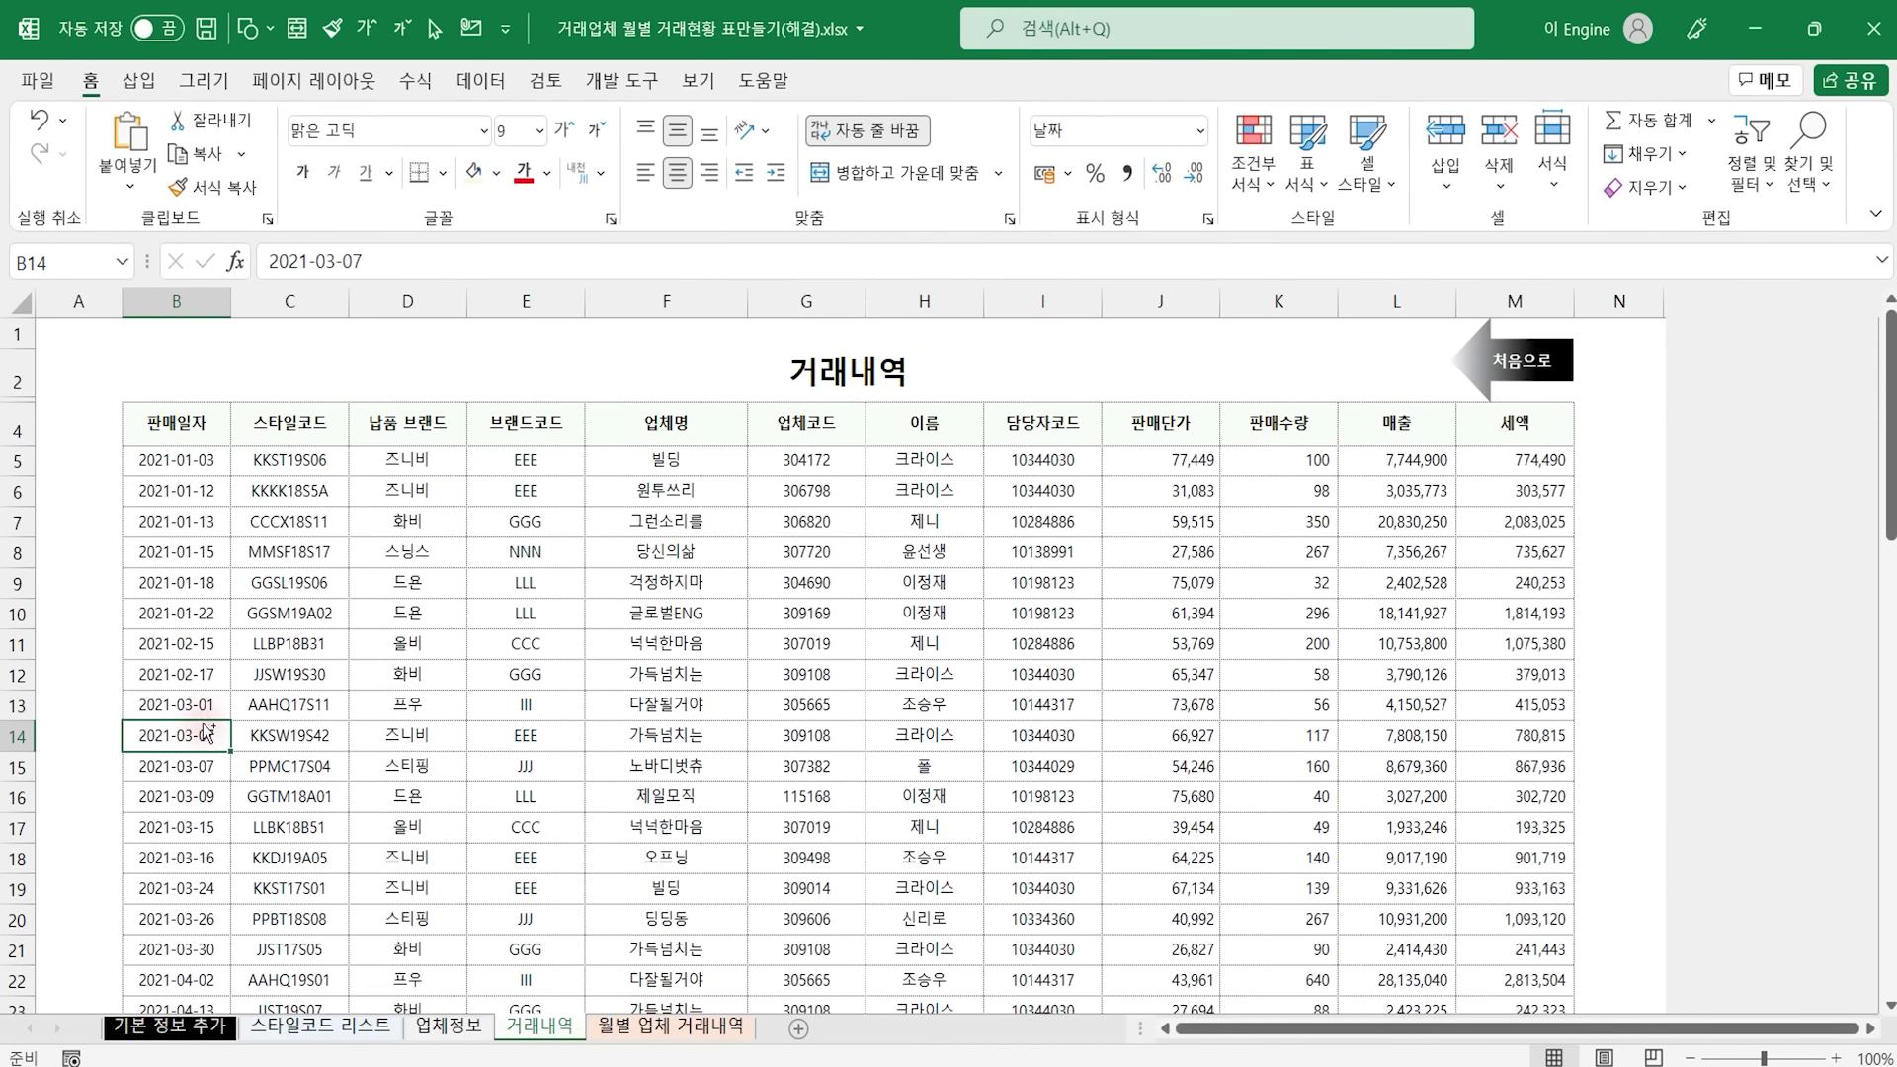
key("ctrl+Down")
key("Down")
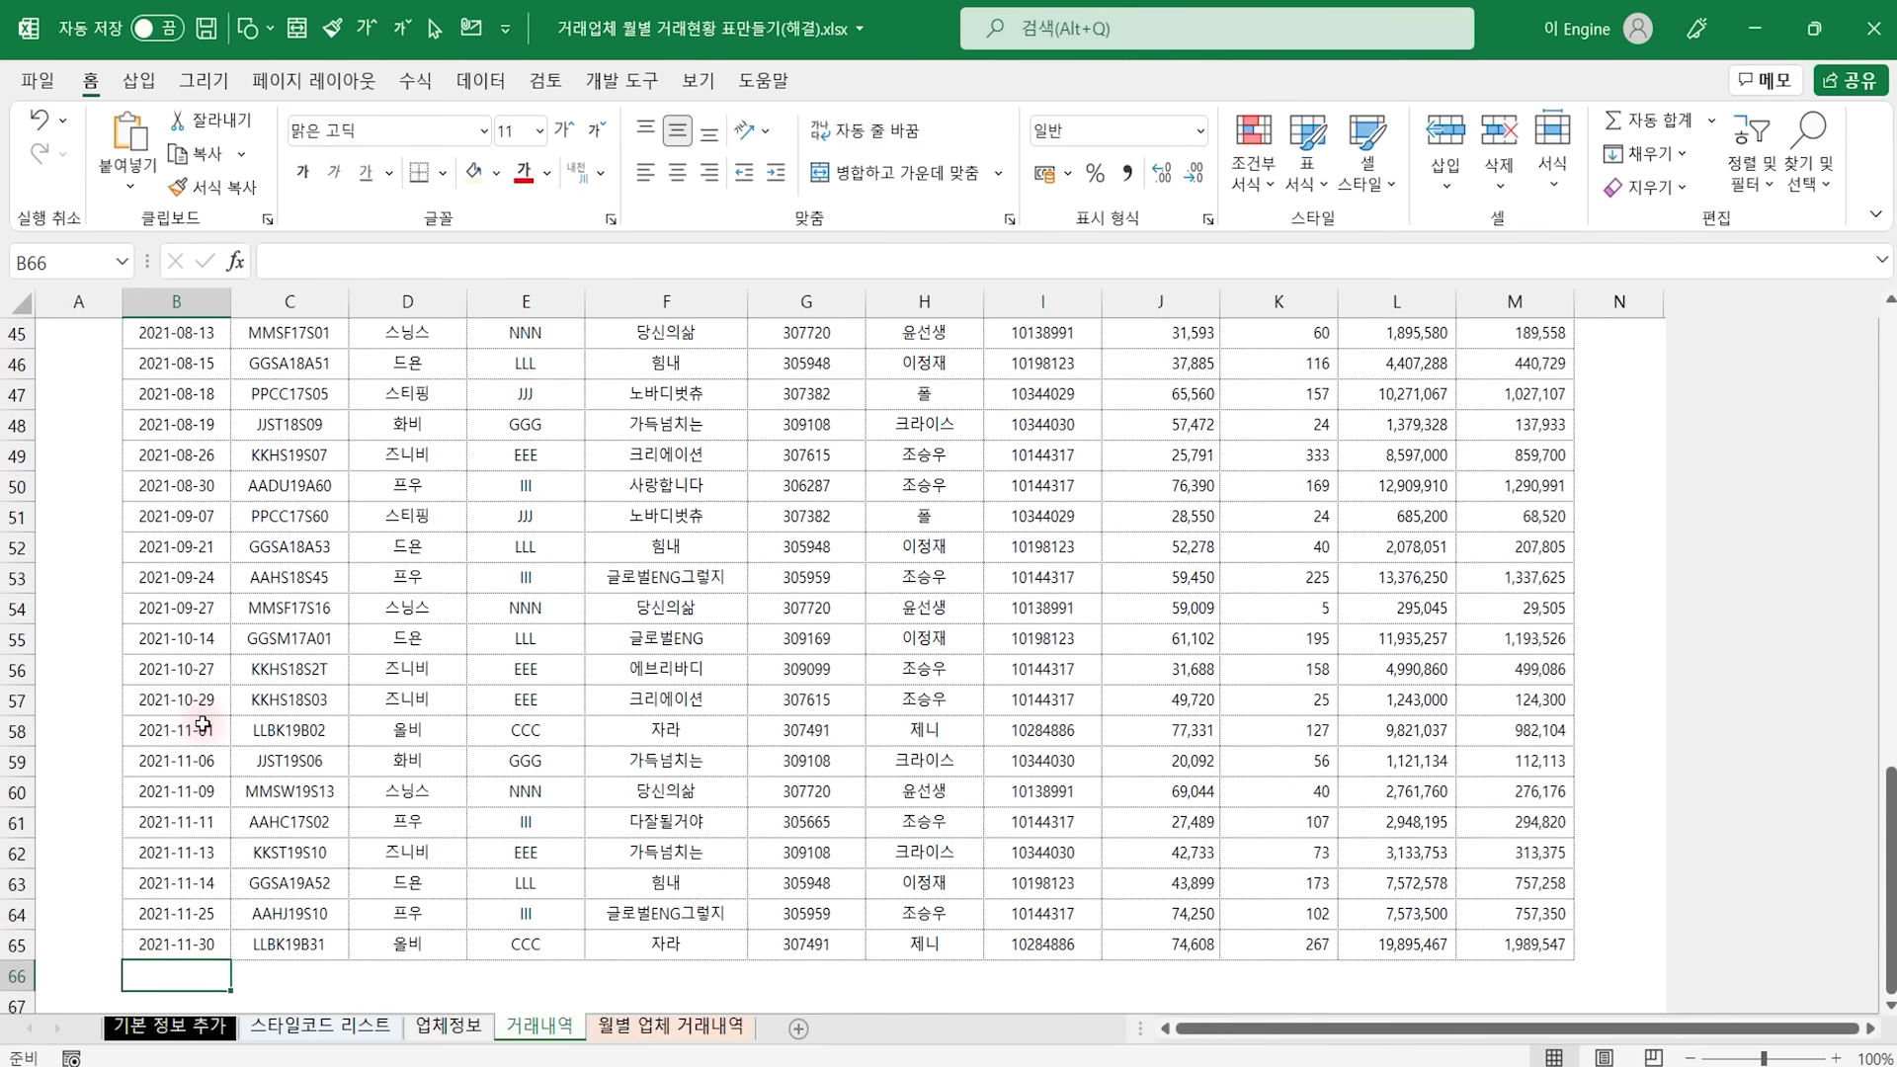
key("Right")
key("Right")
key("Right")
key("Right")
key("Right")
key("Right")
key("Right")
key("Right")
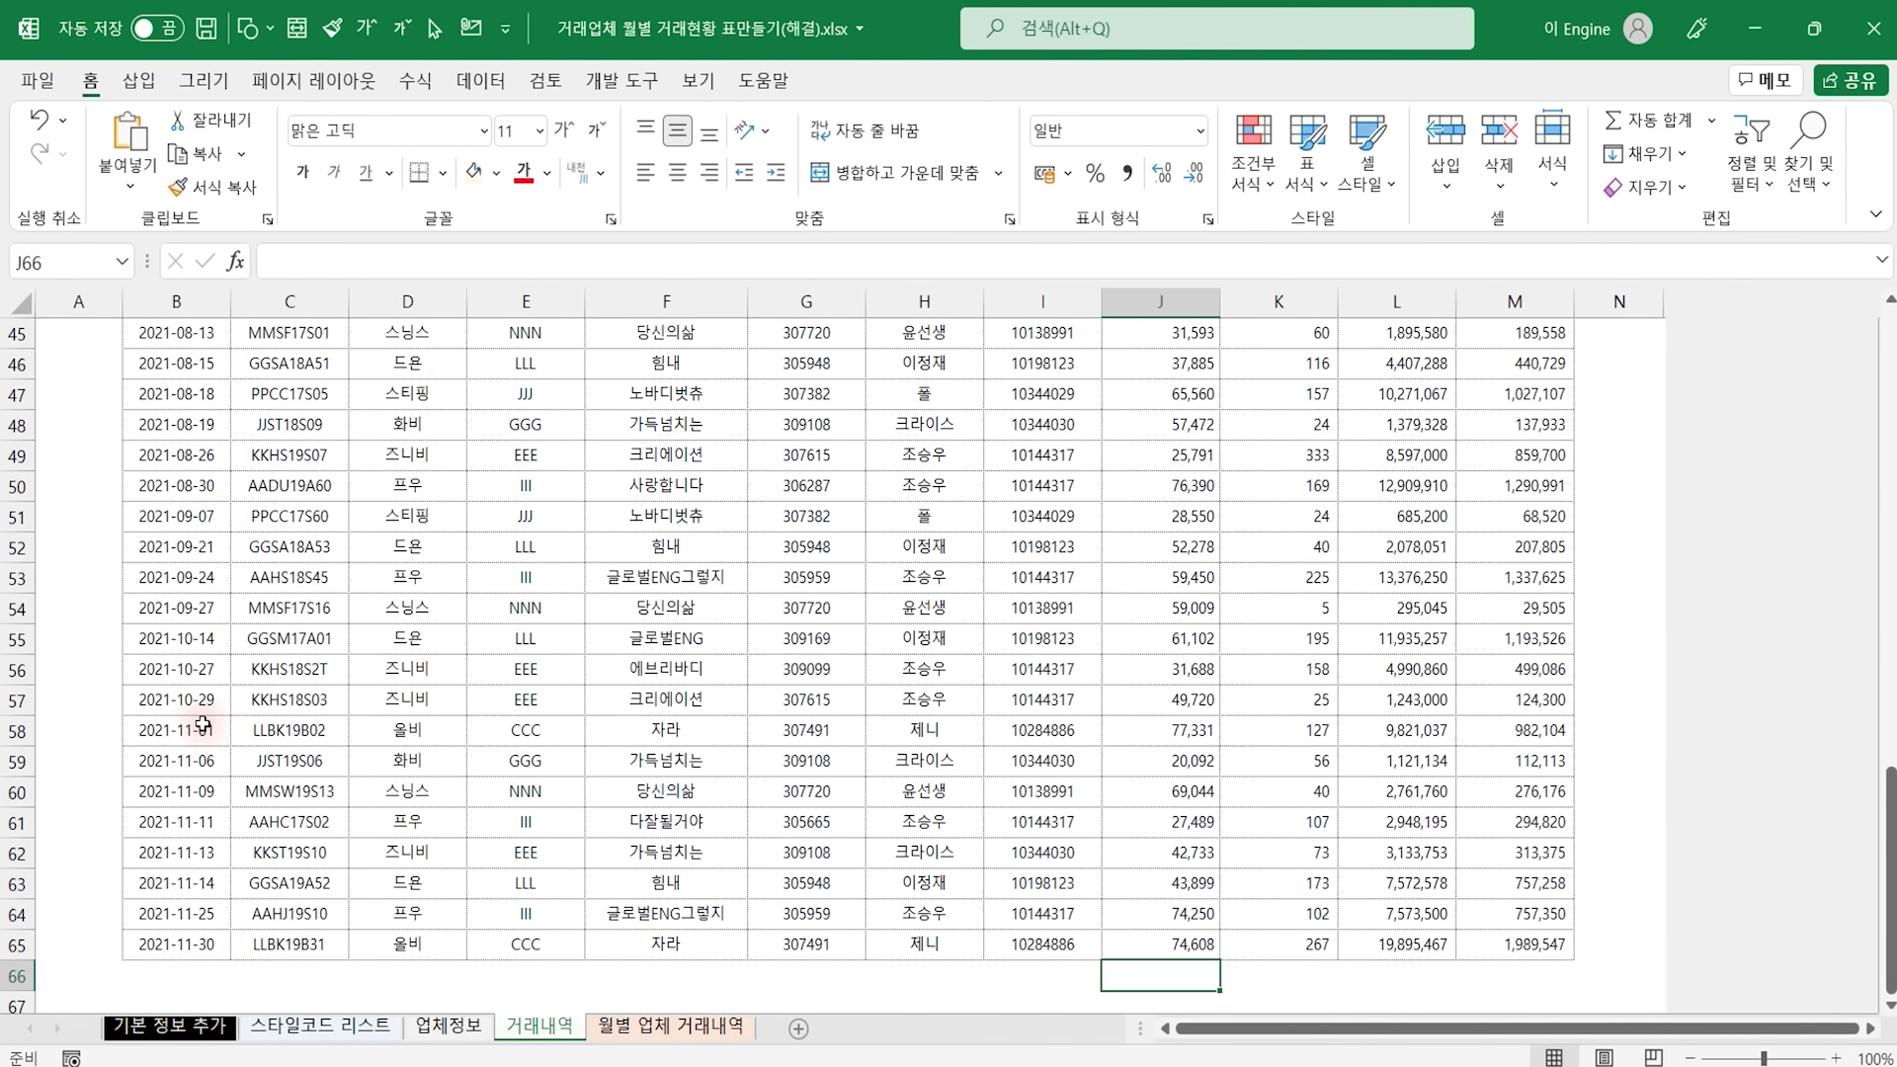
Open the 업체정보 sheet and examine the first empty row below the vendor list
left_click(447, 1025)
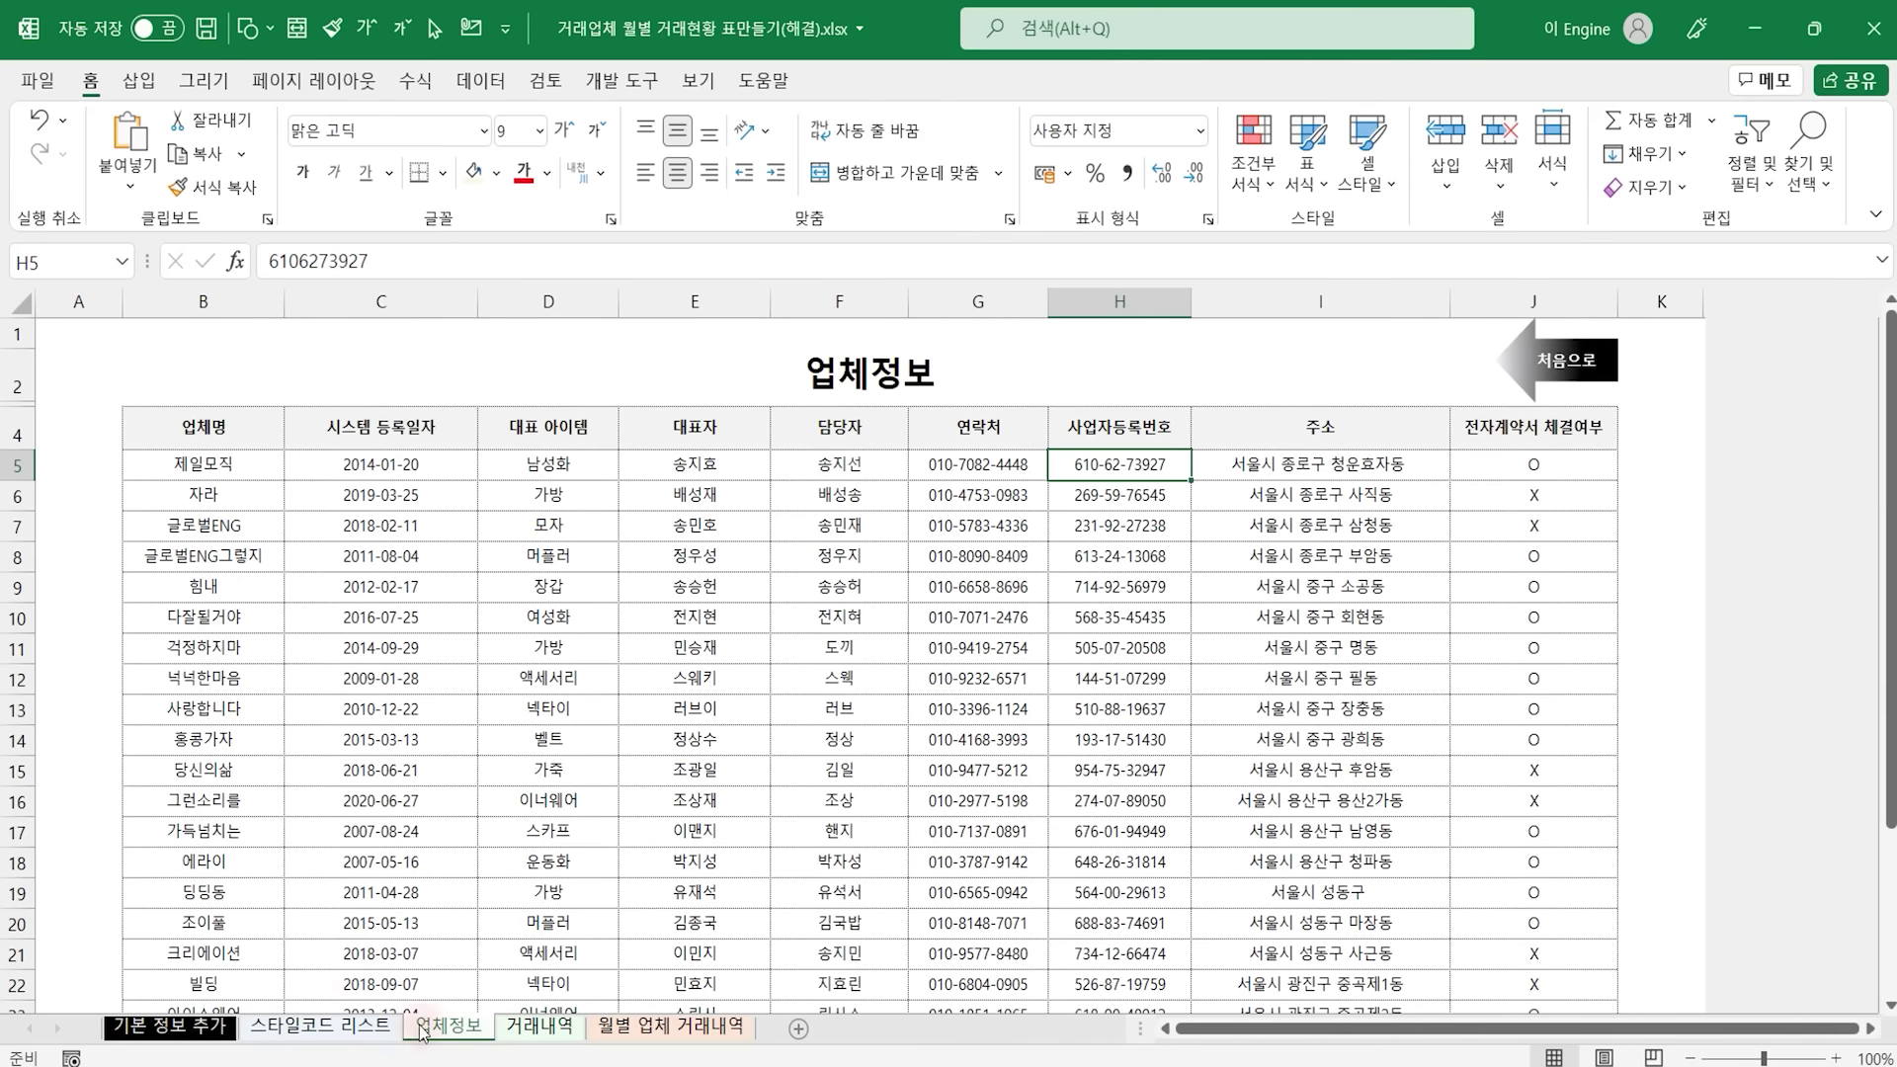
scroll(168, 664, "down", 4)
left_click(237, 828)
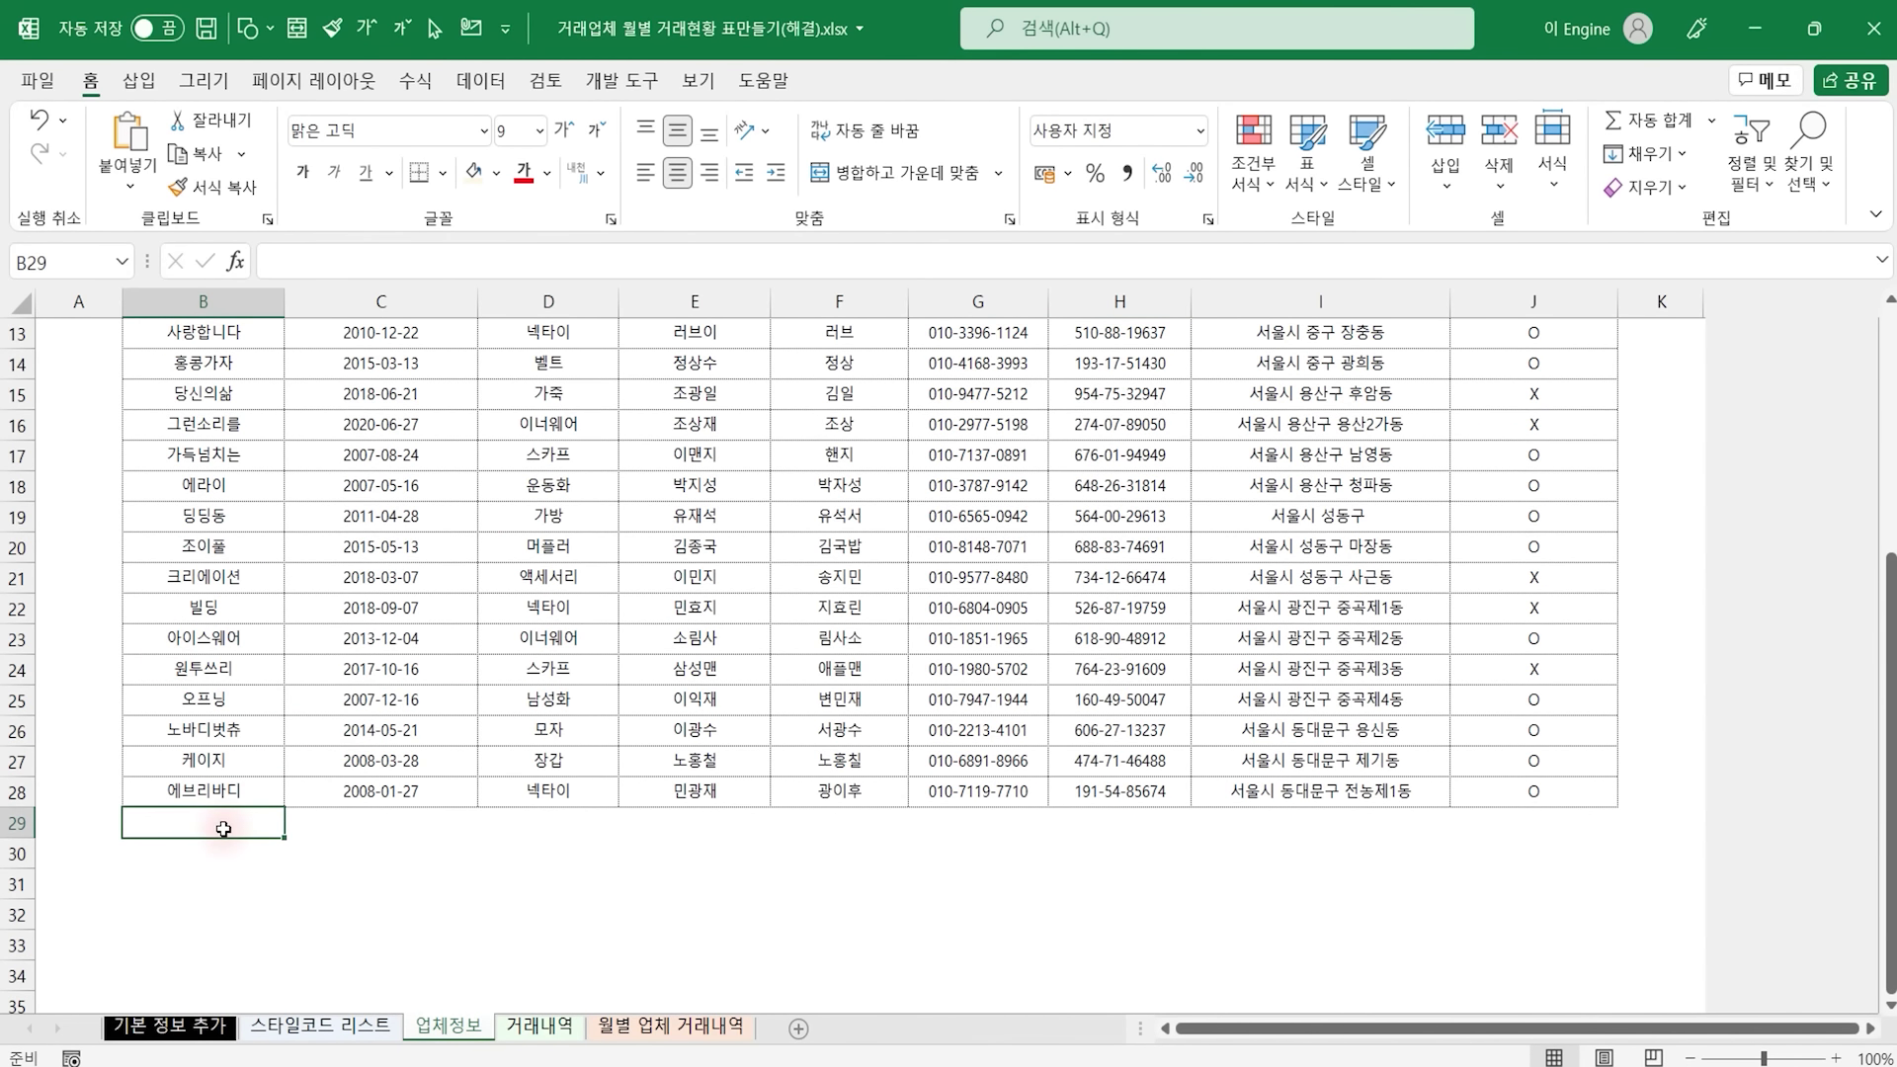
scroll(502, 777, "up", 4)
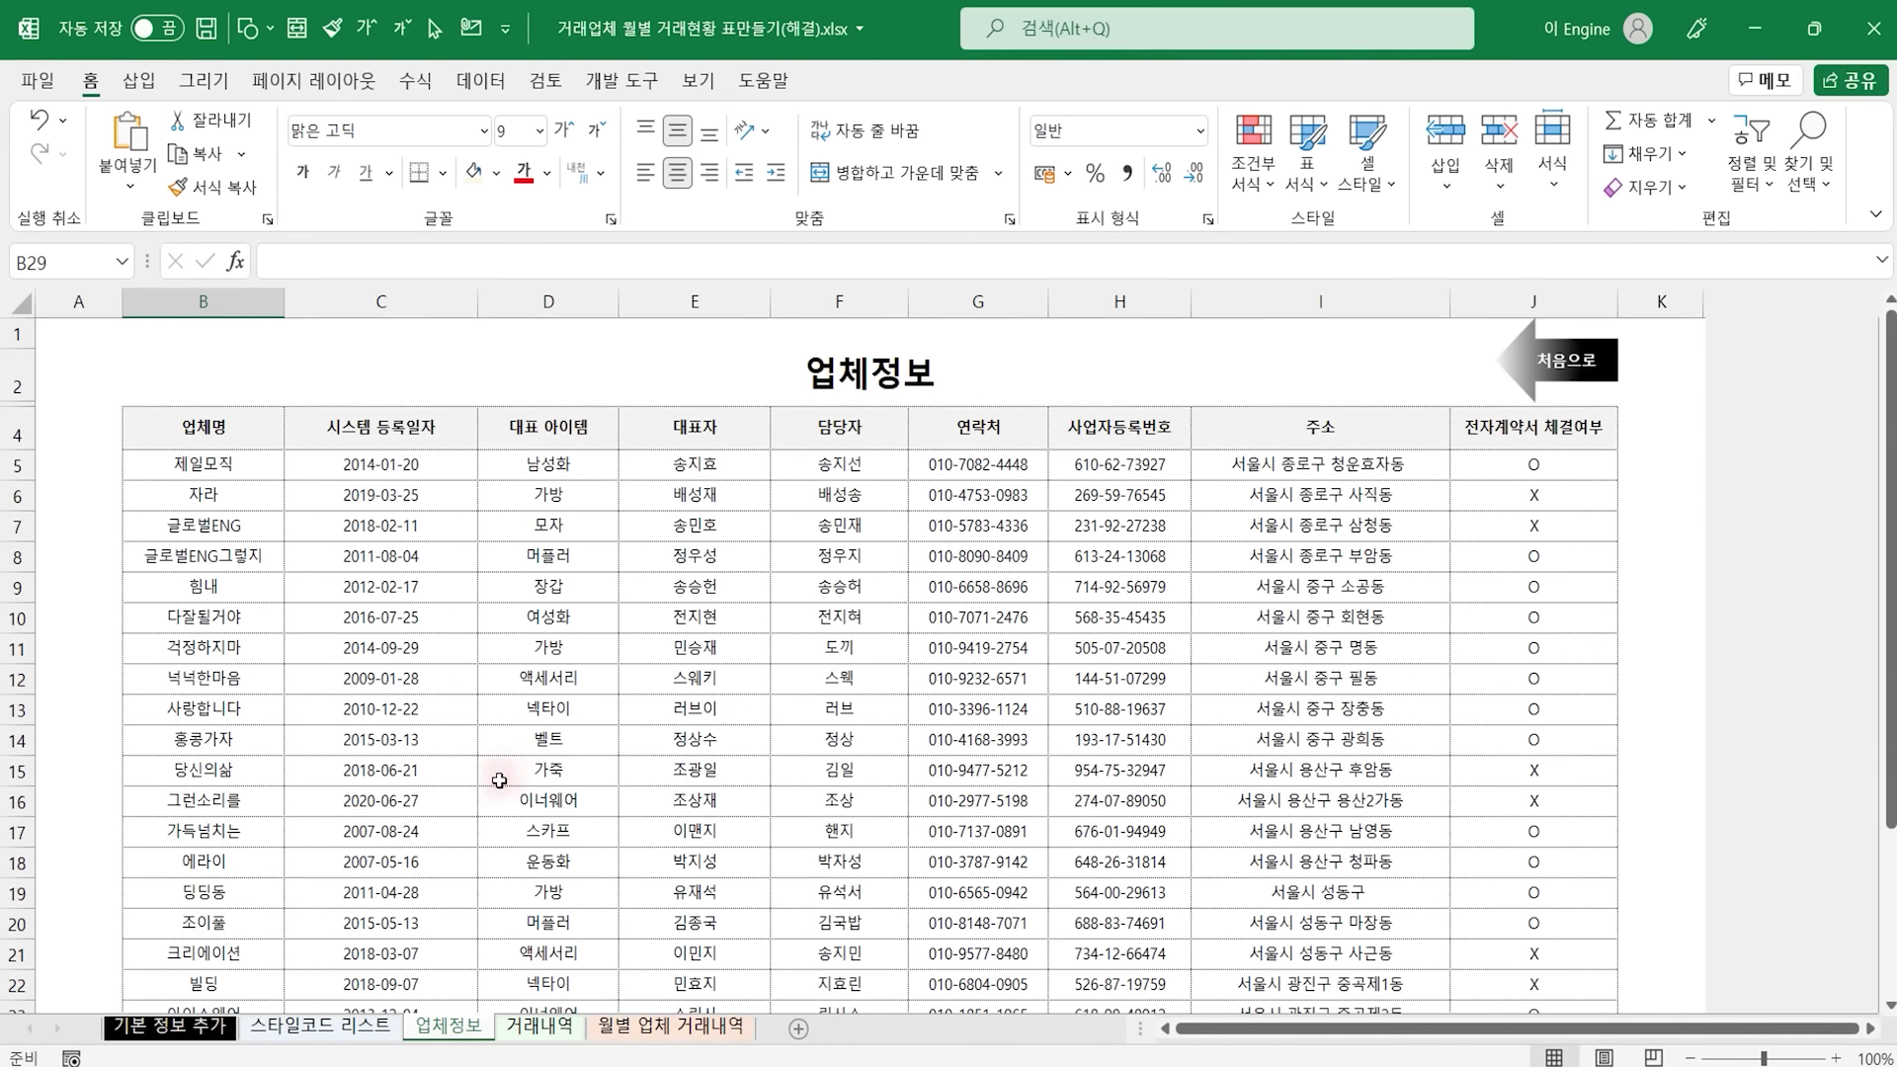
Return to the 월별 업체 거래내역 sheet and inspect the lookup formula in the 대표 아이템 cell
left_click(668, 1028)
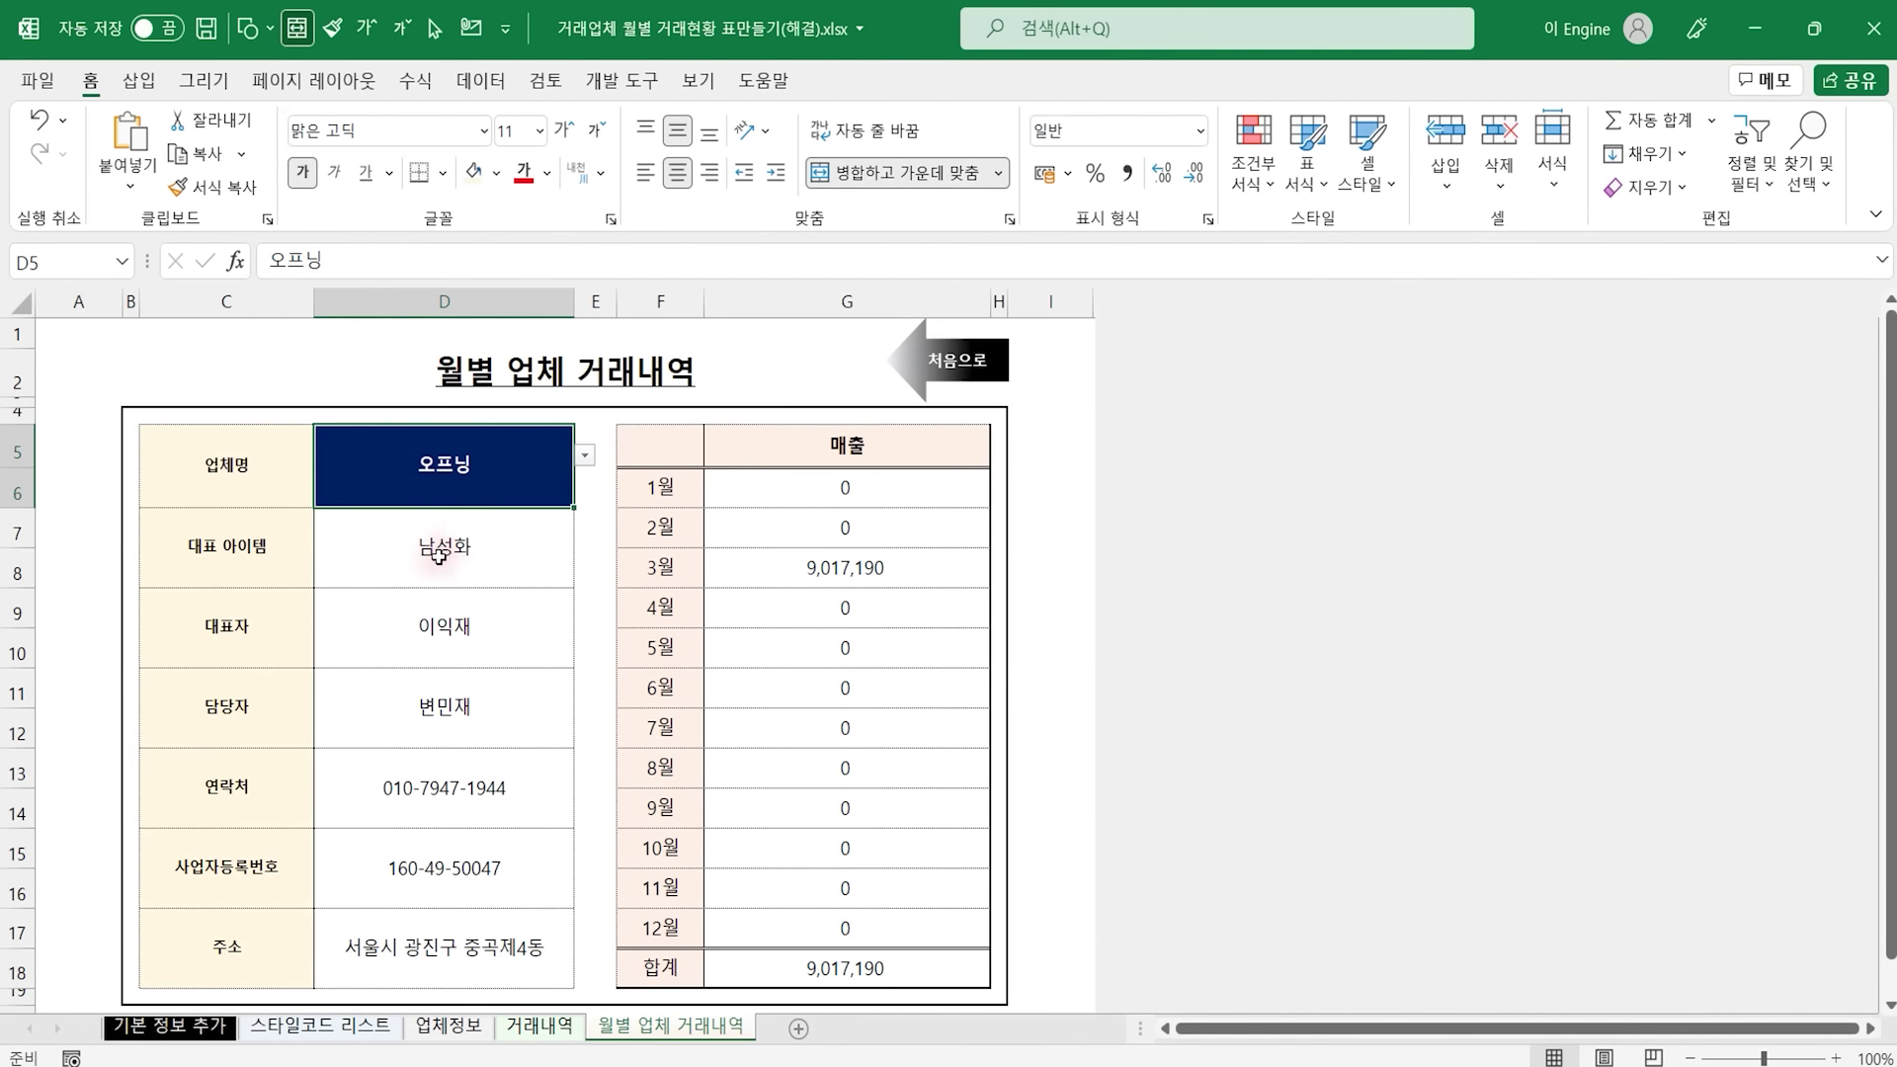
left_click(435, 546)
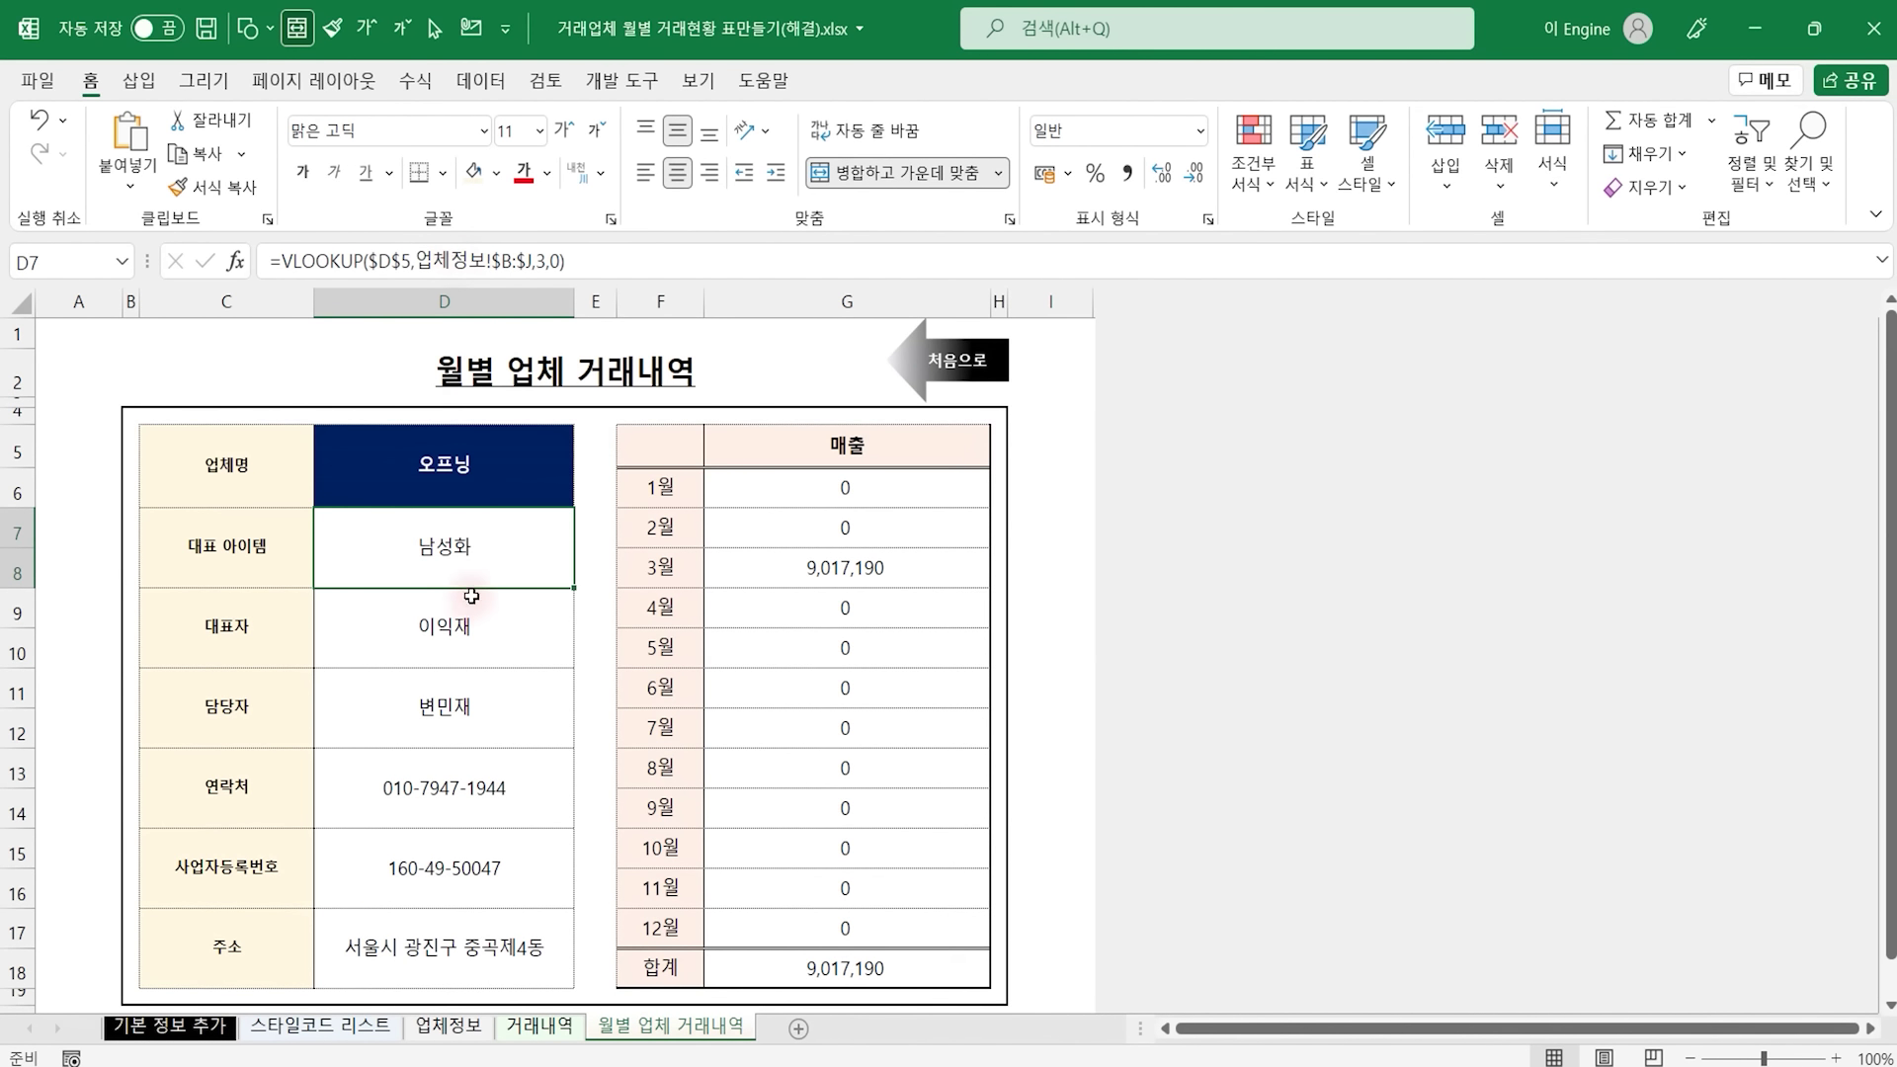